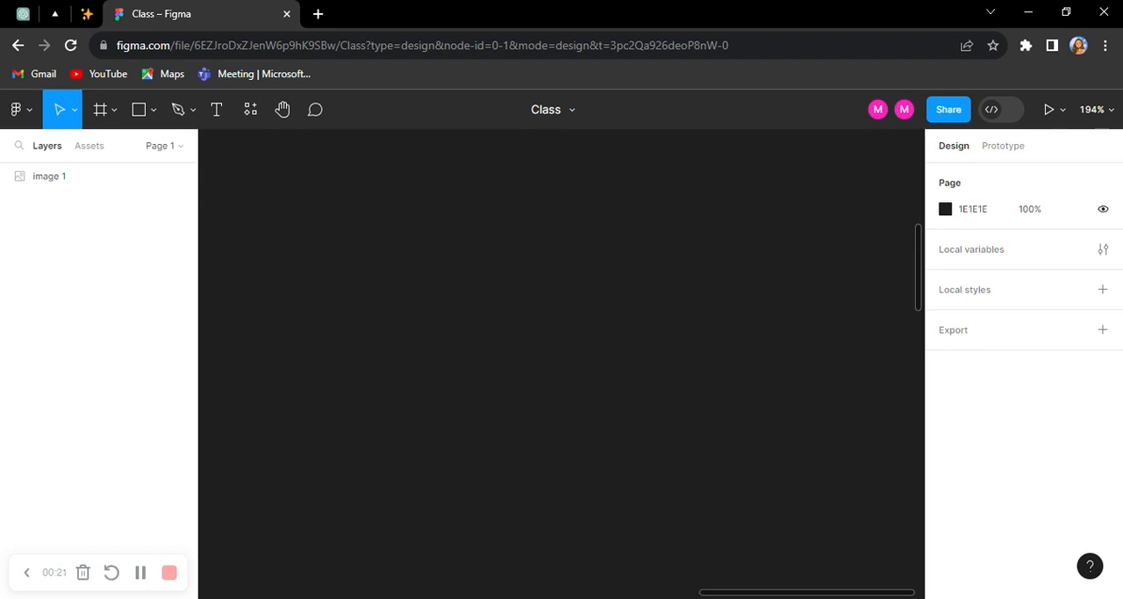
left_click(220, 114)
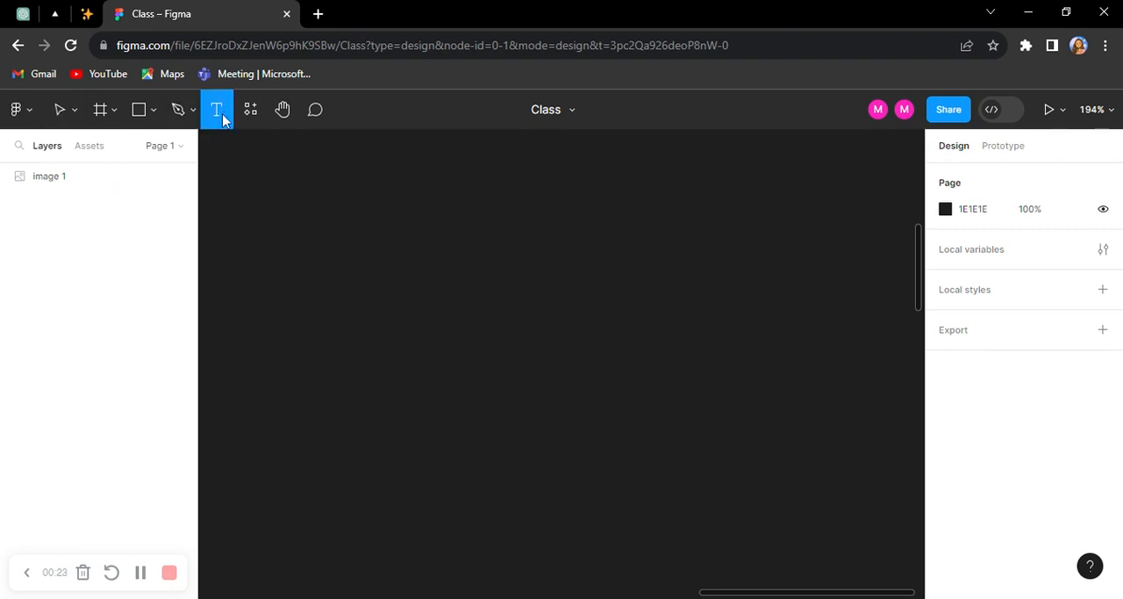
left_click(406, 201)
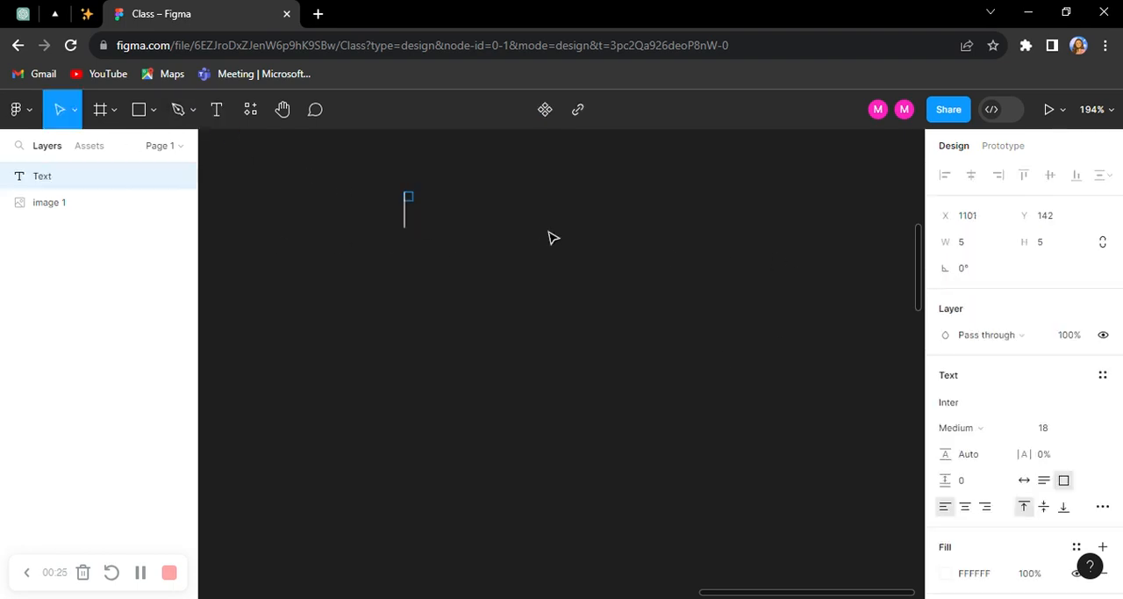
key("Escape")
Step: Add a text layer reading "Button" on the empty canvas
left_click(217, 109)
left_click(470, 251)
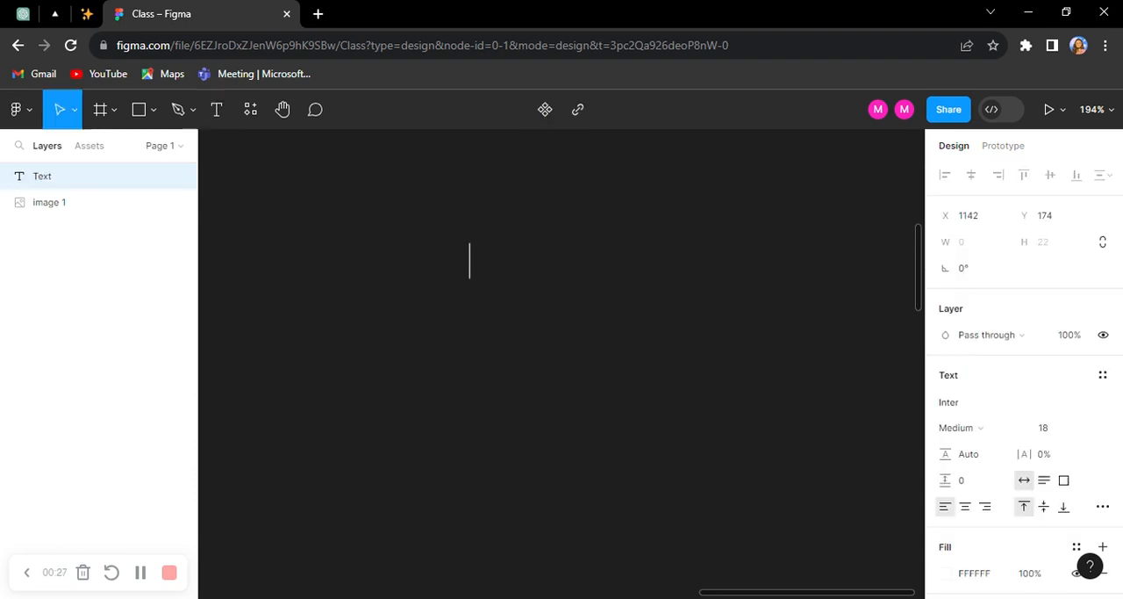
scroll(471, 260, "up", 1)
type("Button")
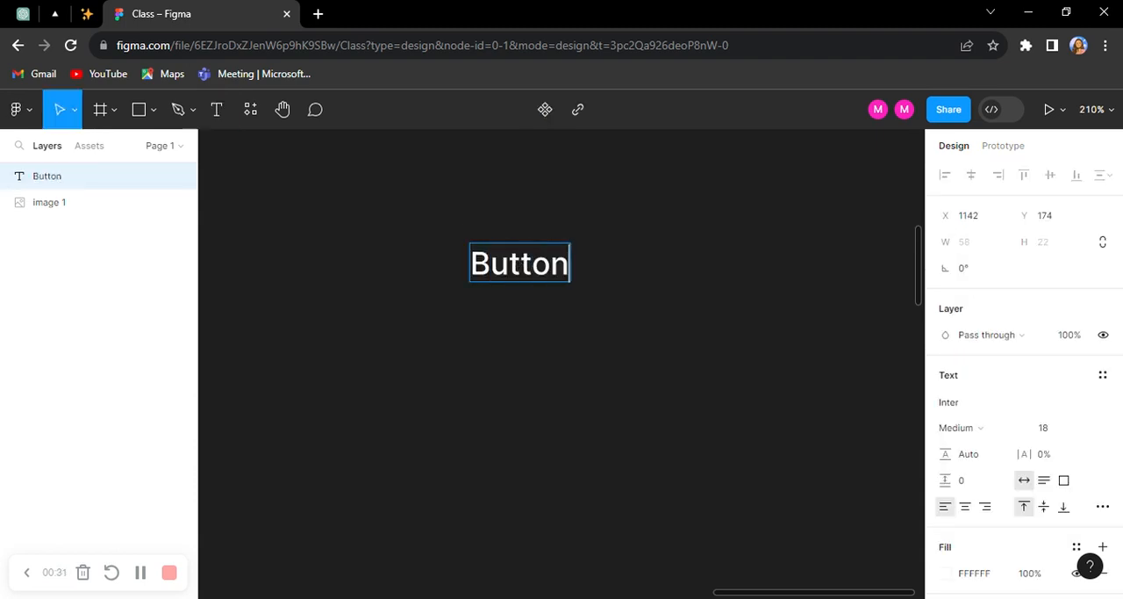
key("Escape")
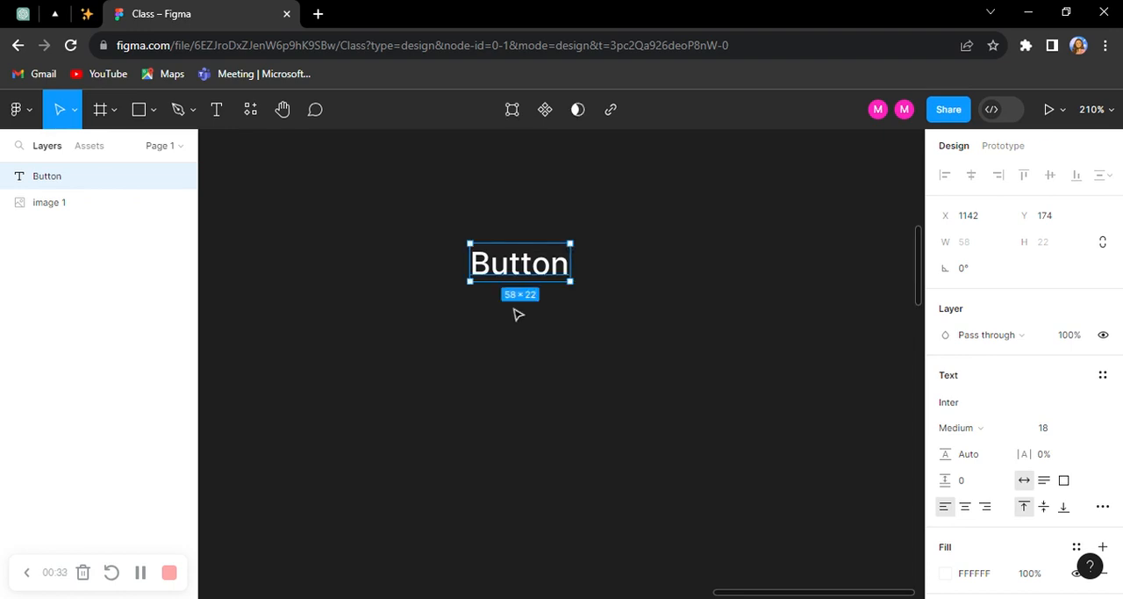
Step: Wrap the Button text in an auto layout frame with 16 horizontal and 14 vertical padding
key("shift+a")
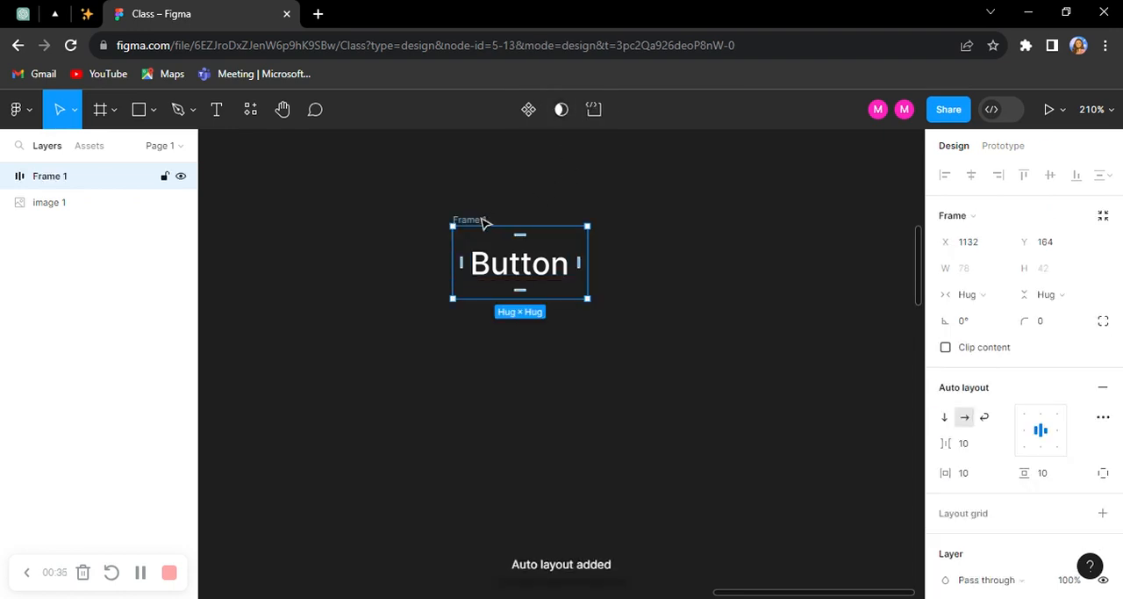
left_click(966, 474)
type("16")
left_click(1073, 478)
type("1")
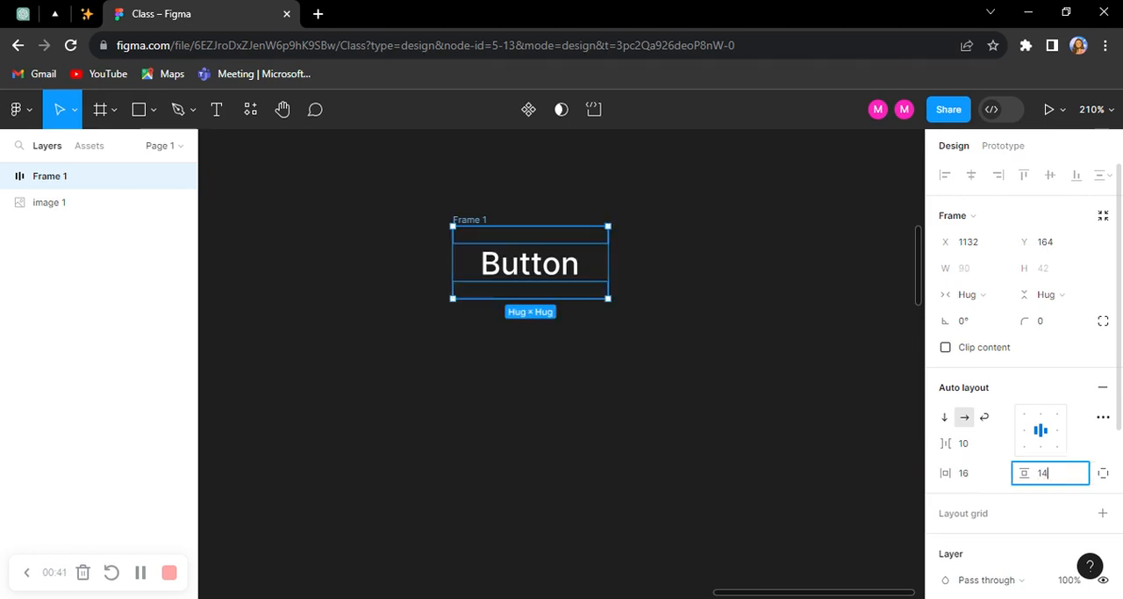
key("Return")
Step: Give the auto layout frame a solid orange fill, DA7805
scroll(972, 375, "down", 3)
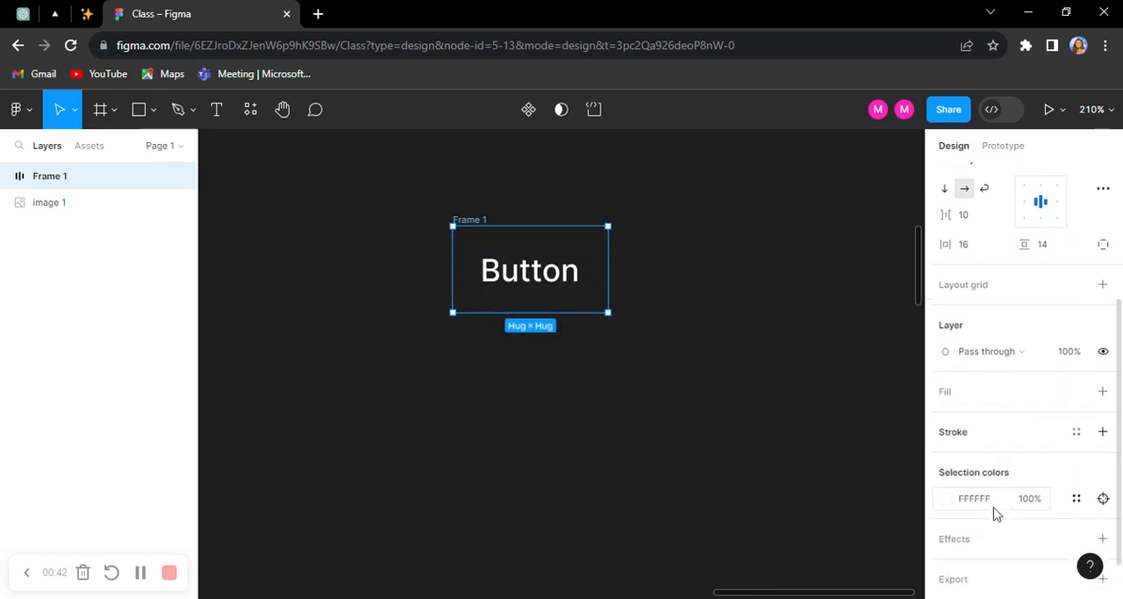
left_click(971, 375)
left_click(946, 401)
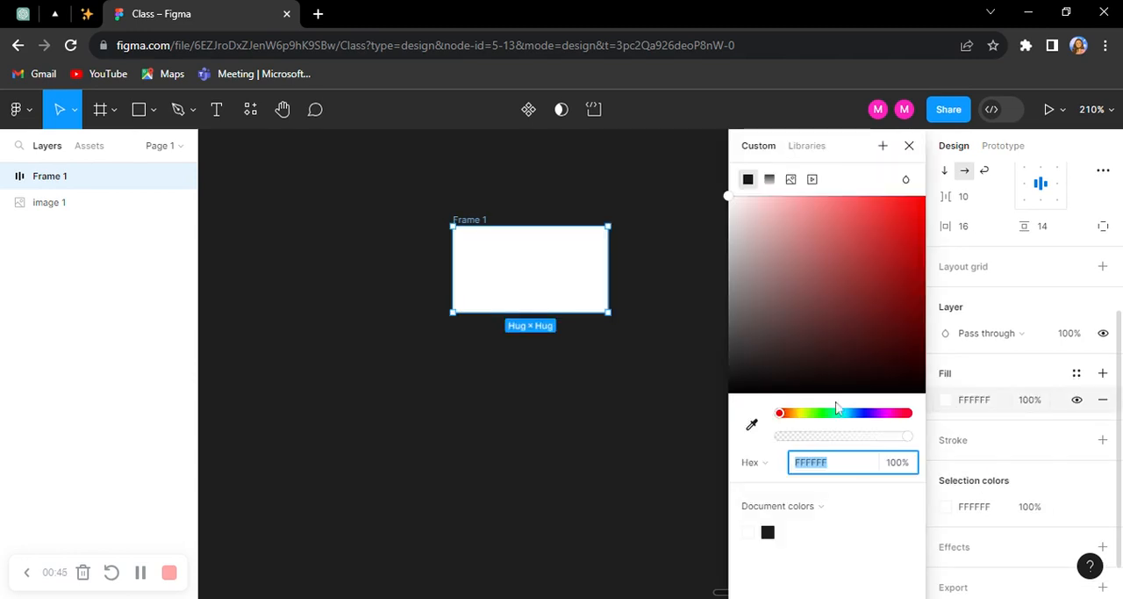
left_click(792, 414)
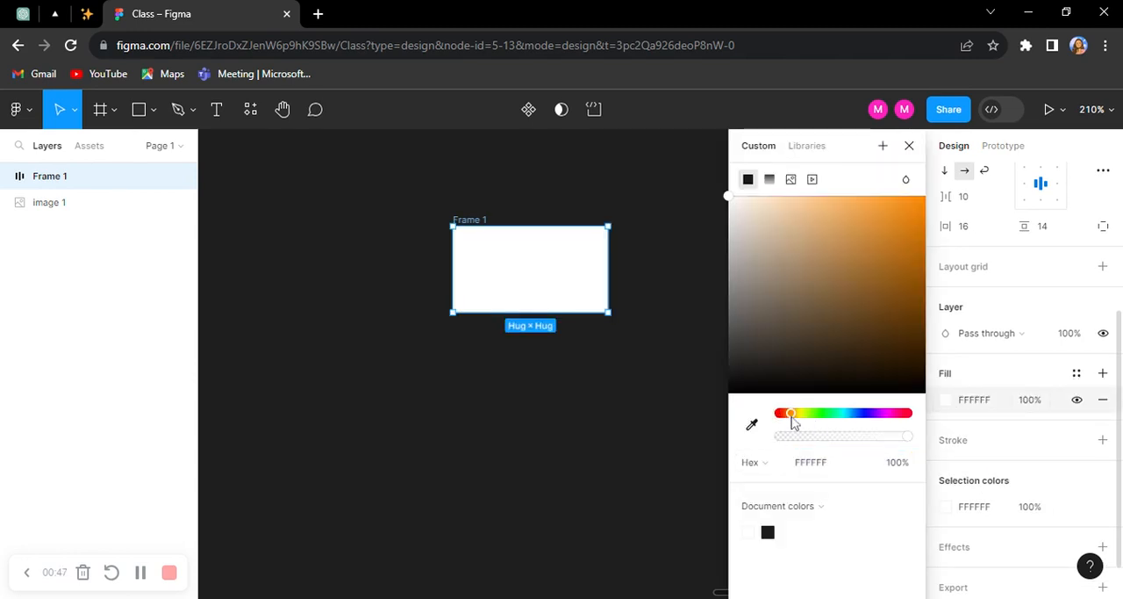
left_click(918, 247)
left_click_drag(921, 249, 922, 230)
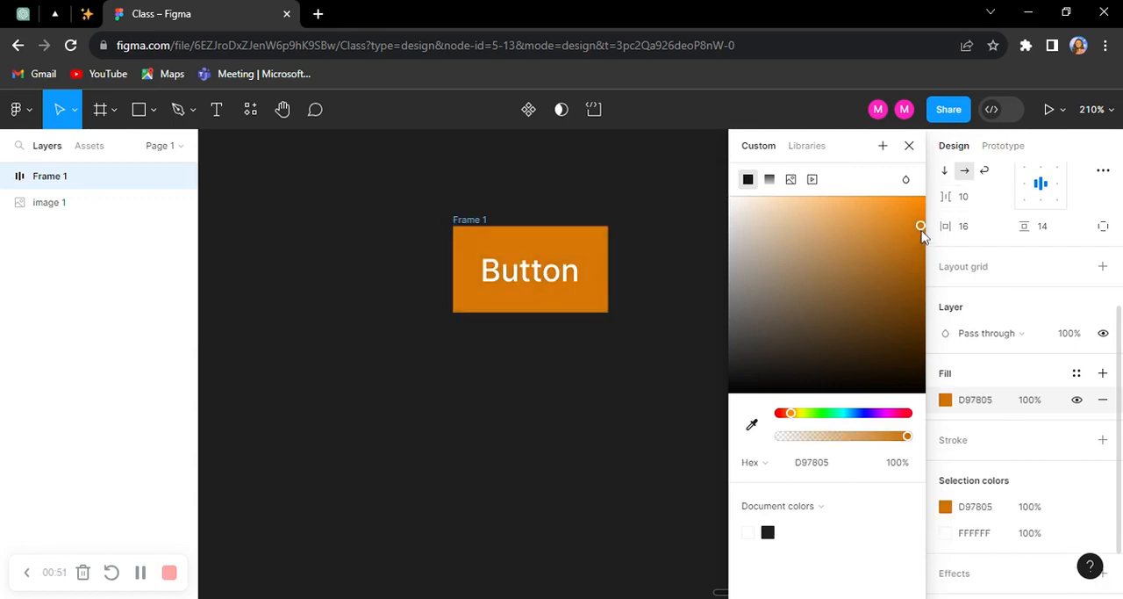
left_click(579, 363)
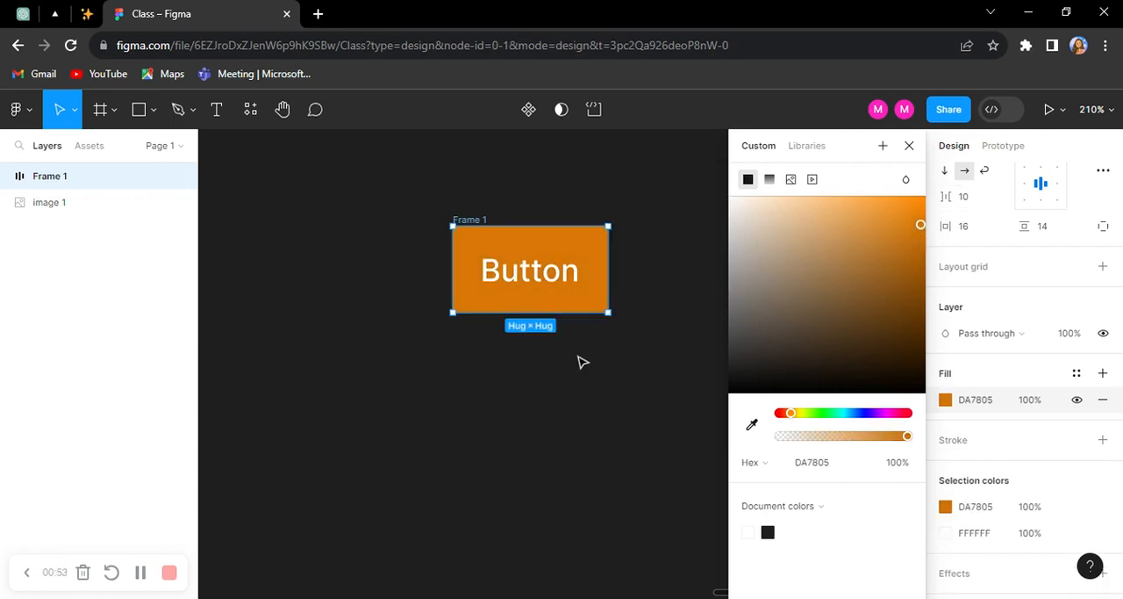
Step: Rename the orange auto layout frame as "Button"
scroll(502, 250, "up", 3)
left_click(432, 214)
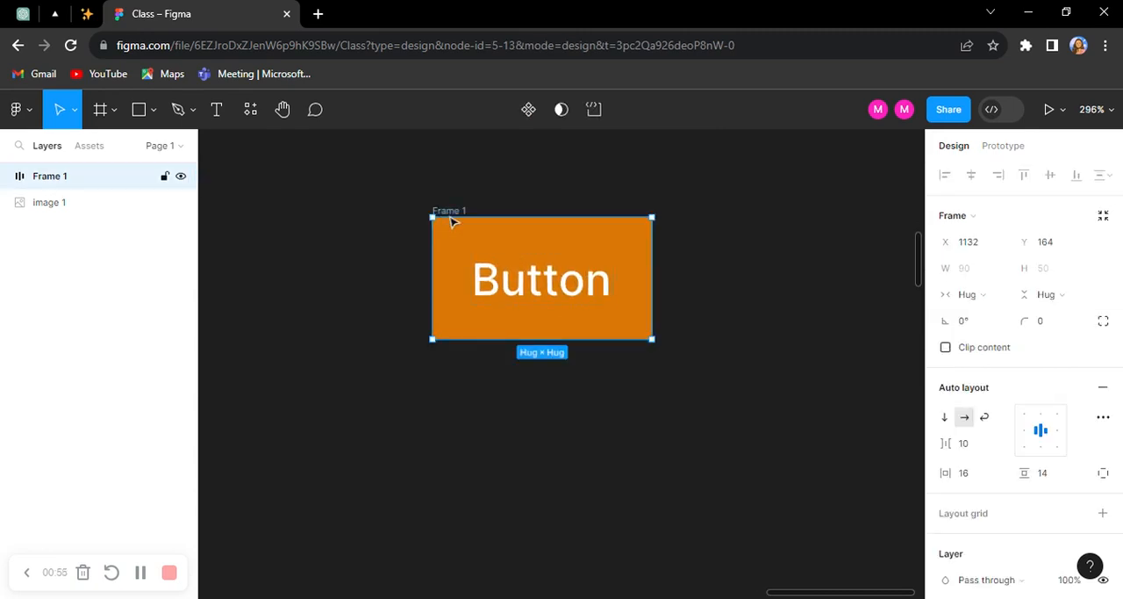
scroll(506, 241, "up", 3)
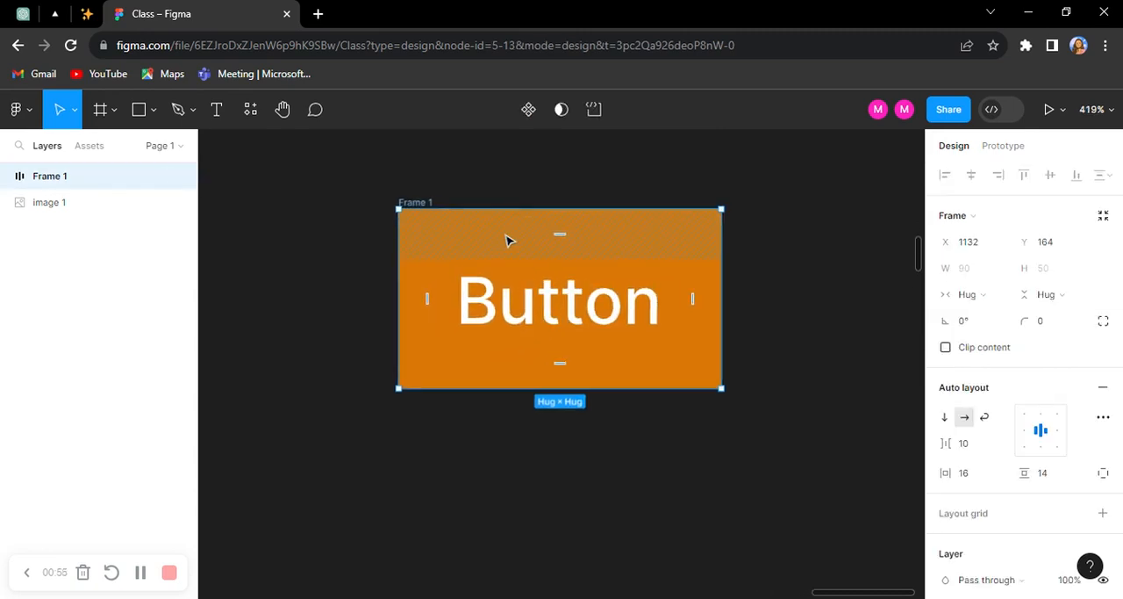
double_click(430, 204)
type("B")
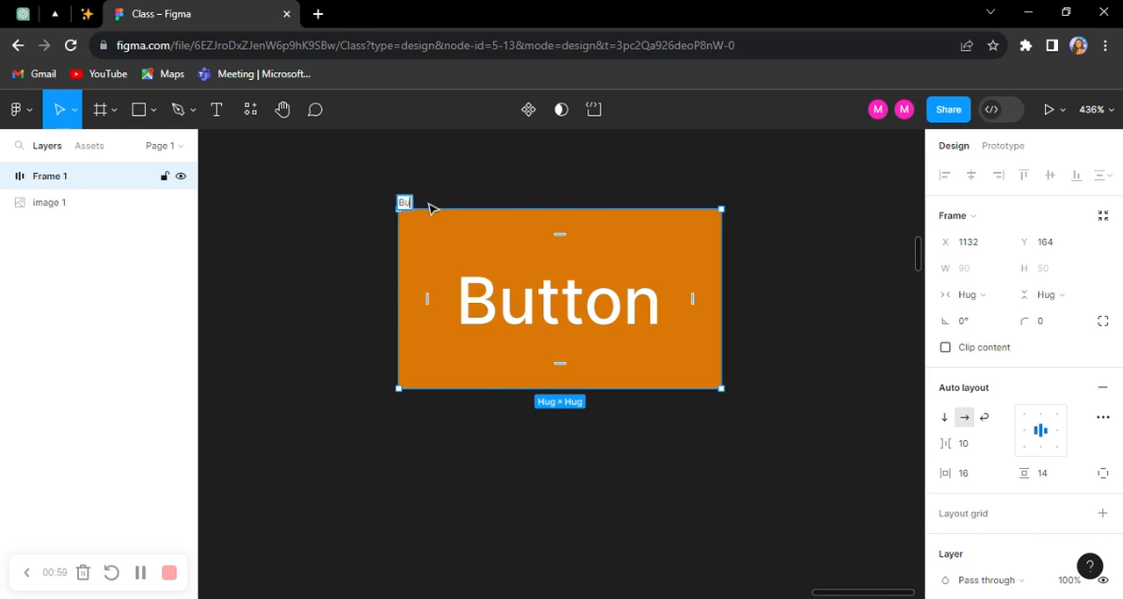
type("utton")
key("Return")
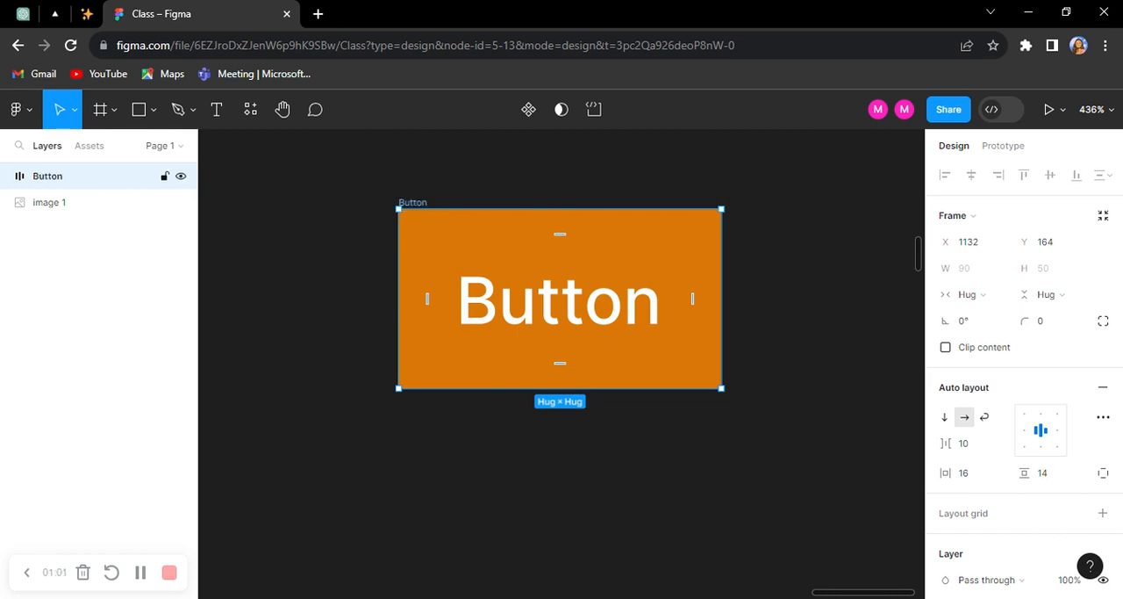
Step: Set the Button frame's corner radius to 8
left_click(1061, 329)
type("8")
key("Return")
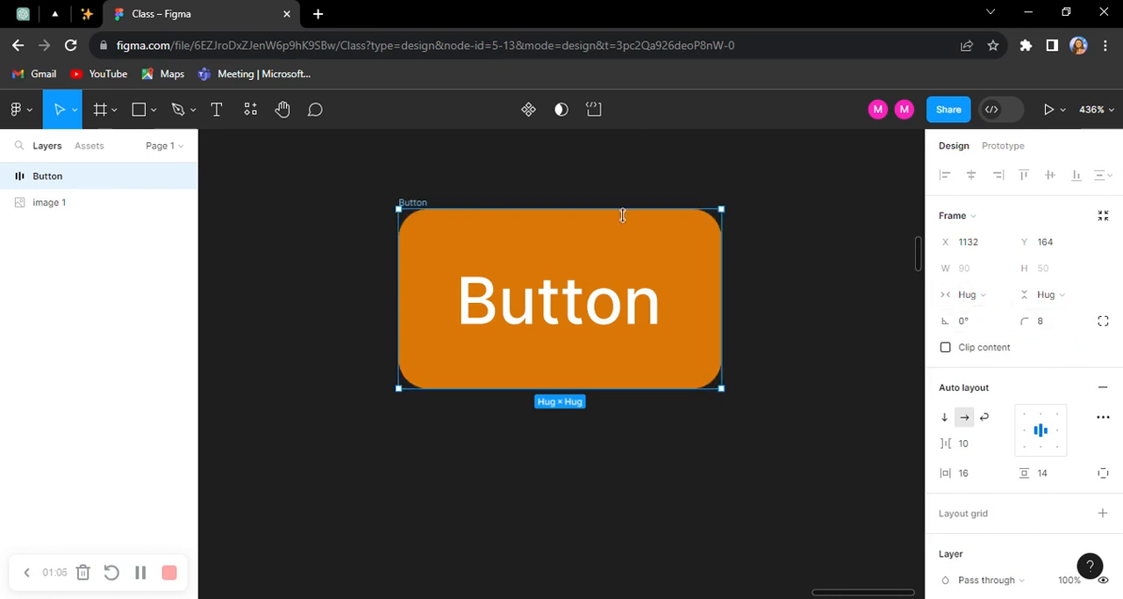
Step: Turn the Button frame into a component and add a second variant to it
scroll(672, 325, "up", 2)
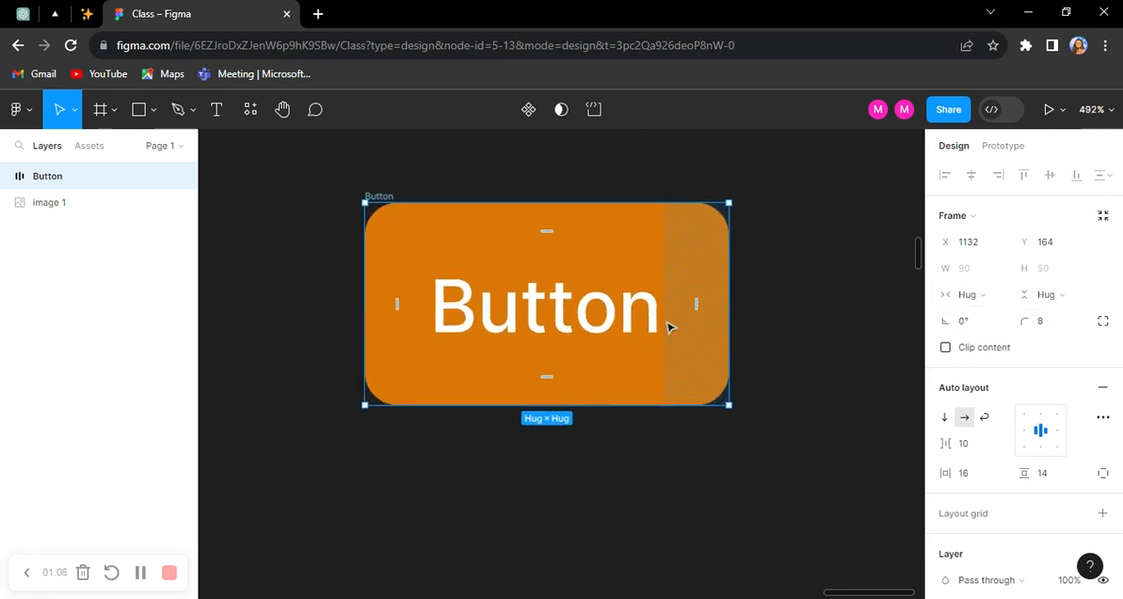
left_click(530, 113)
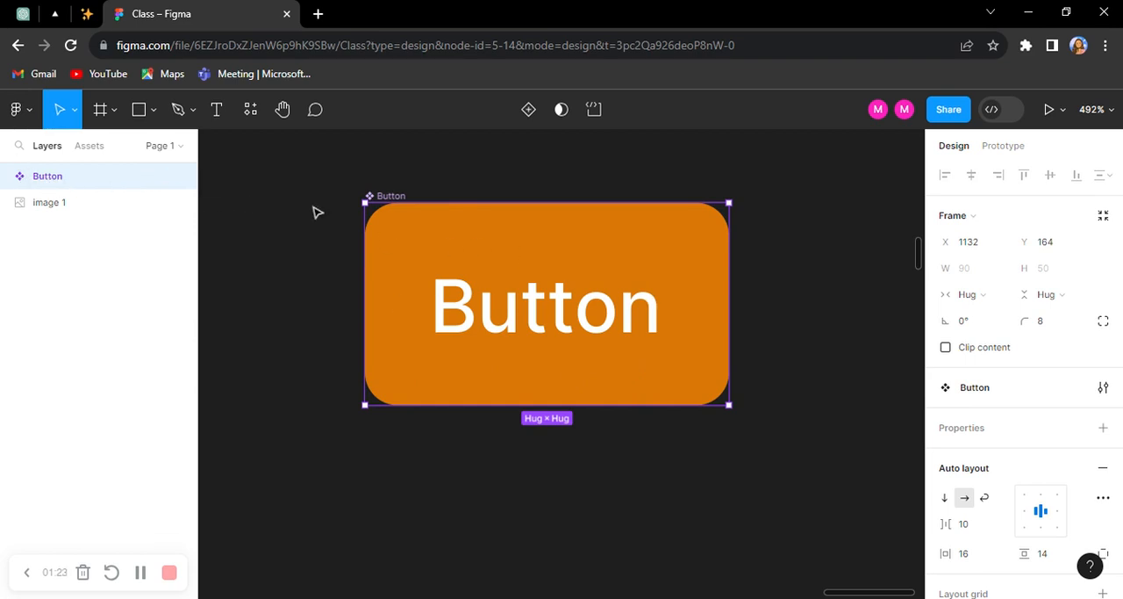
scroll(589, 261, "right", 1)
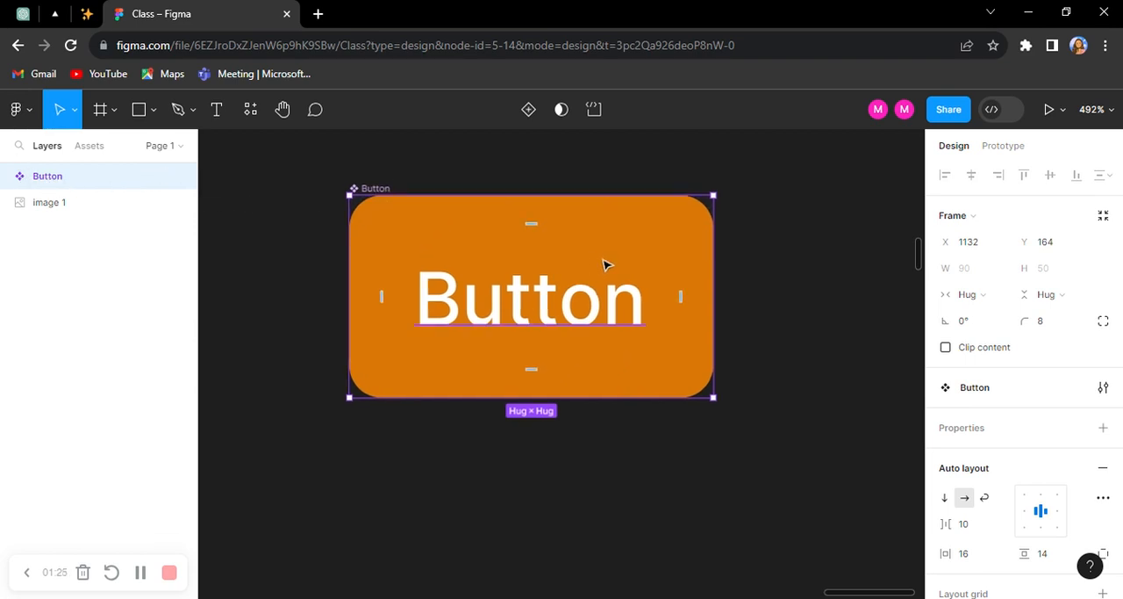
scroll(604, 261, "up", 2)
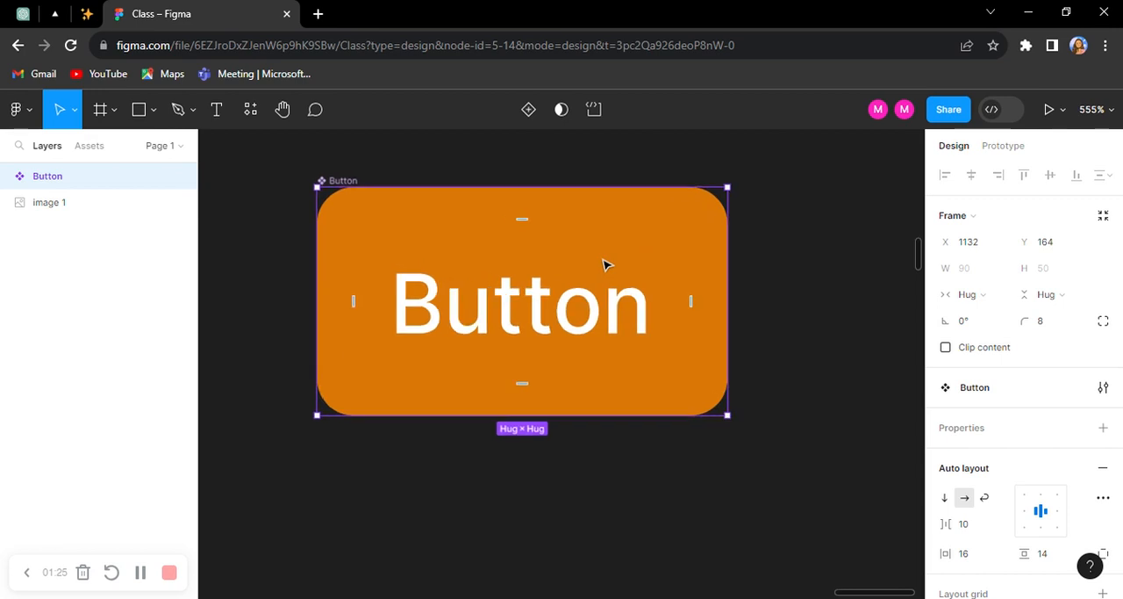
left_click(529, 110)
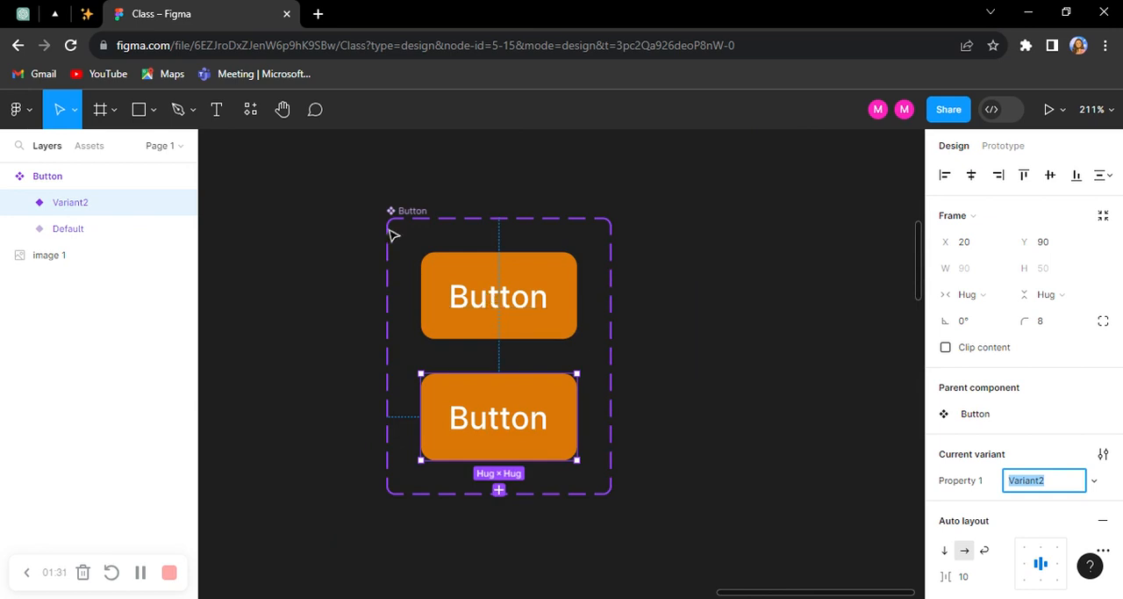
Step: Set the Property 1 value of the first button variant to "filled"
scroll(393, 237, "up", 5)
scroll(768, 412, "down", 2)
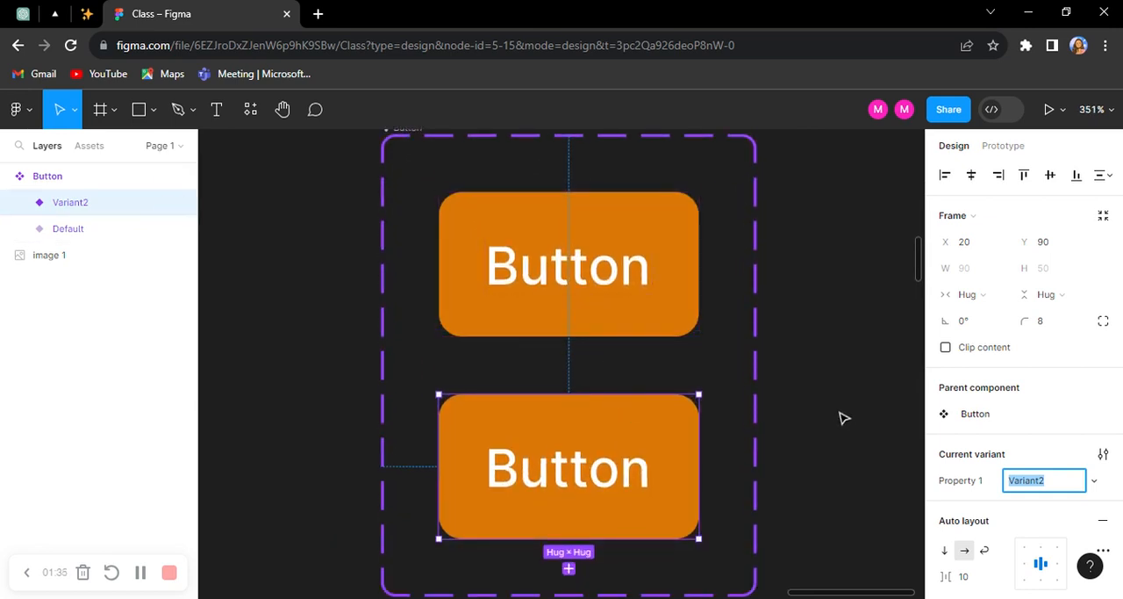
left_click(602, 318)
left_click(1045, 478)
type("f")
key("Return")
Step: Set the Property 1 value of the second button variant to "Text"
scroll(593, 290, "down", 2)
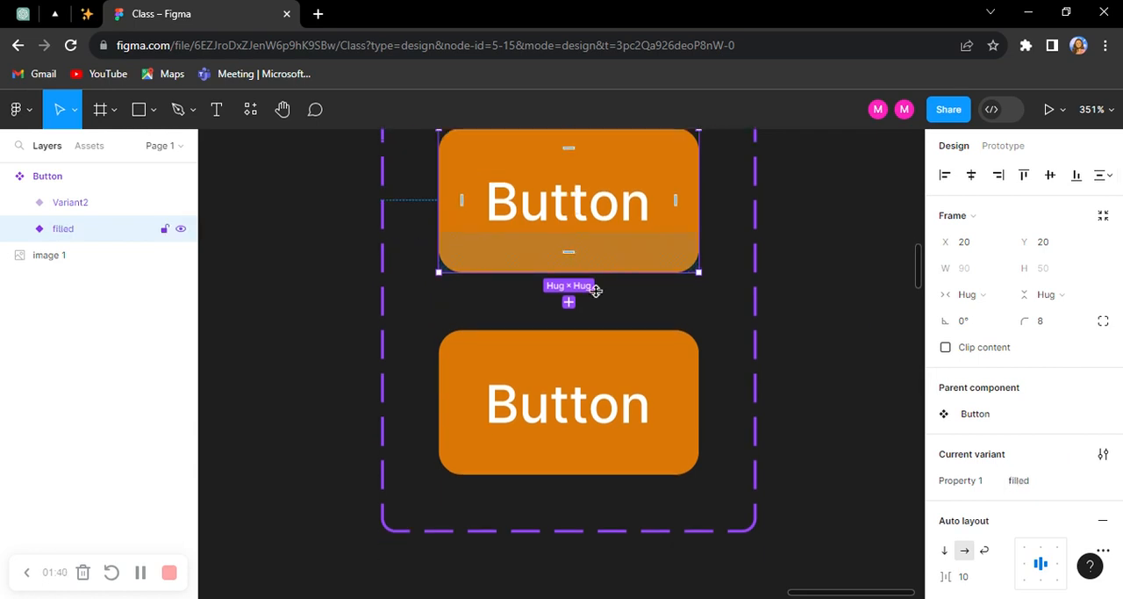
left_click(657, 437)
scroll(657, 436, "up", 3)
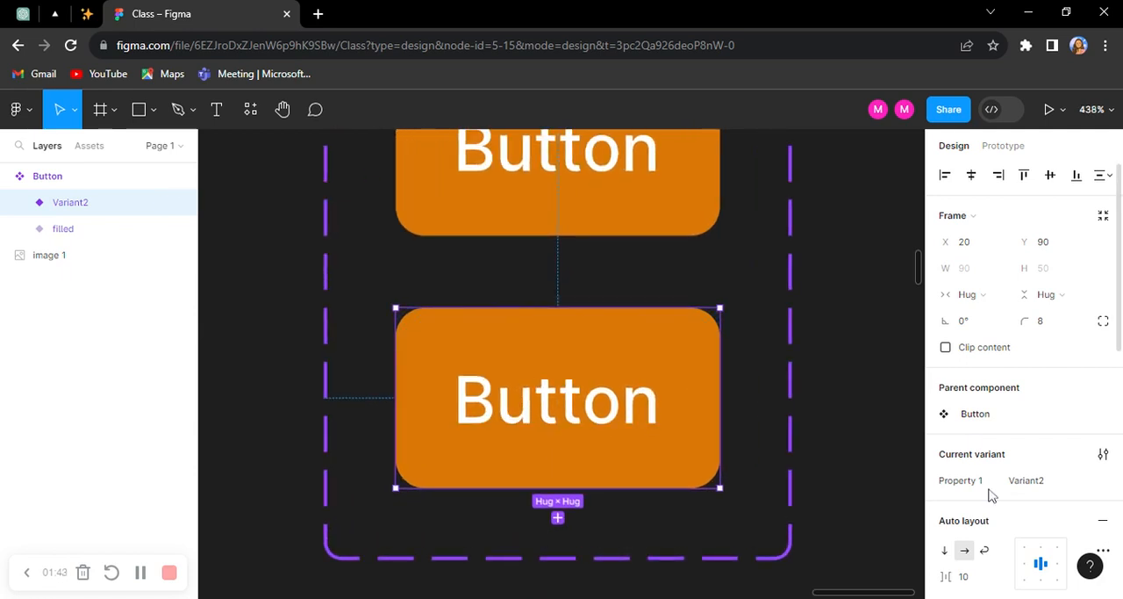
scroll(992, 496, "down", 5)
scroll(990, 527, "down", 2)
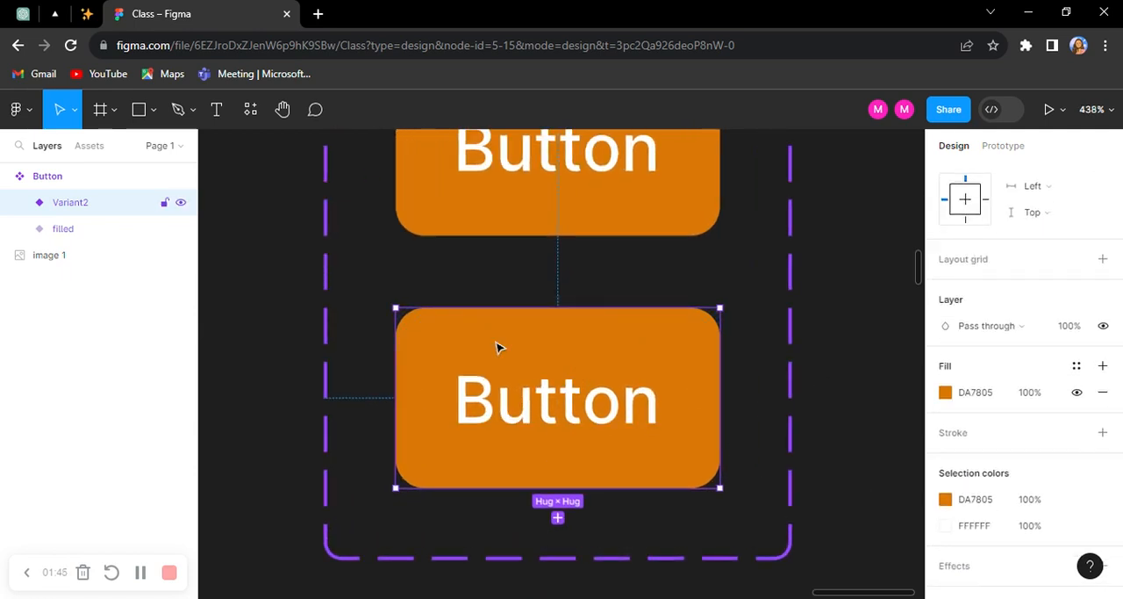
scroll(966, 470, "down", 1)
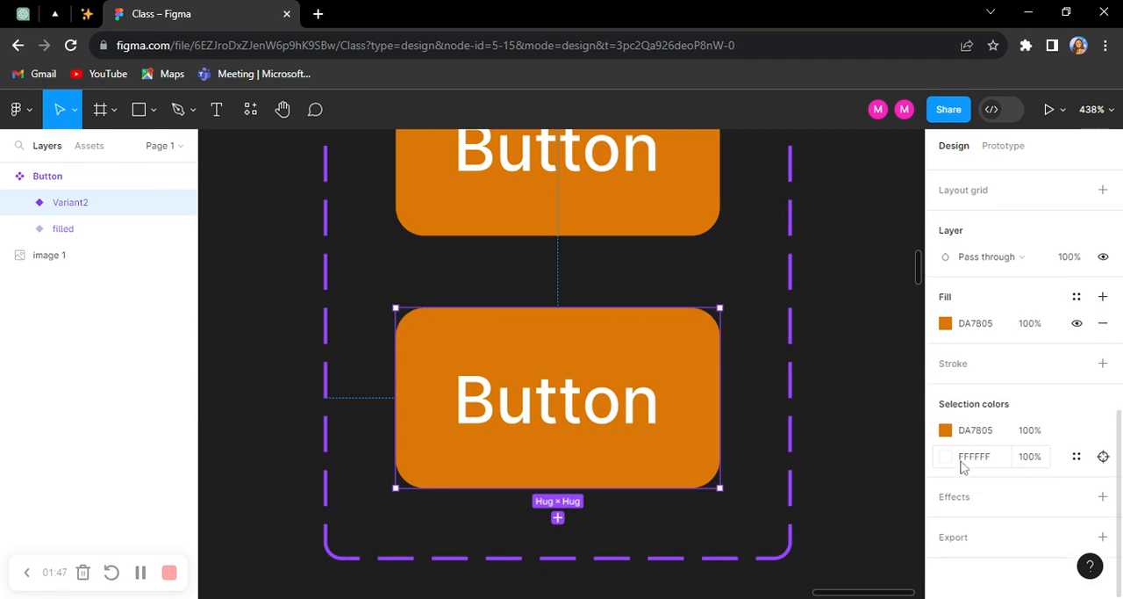
scroll(986, 354, "up", 5)
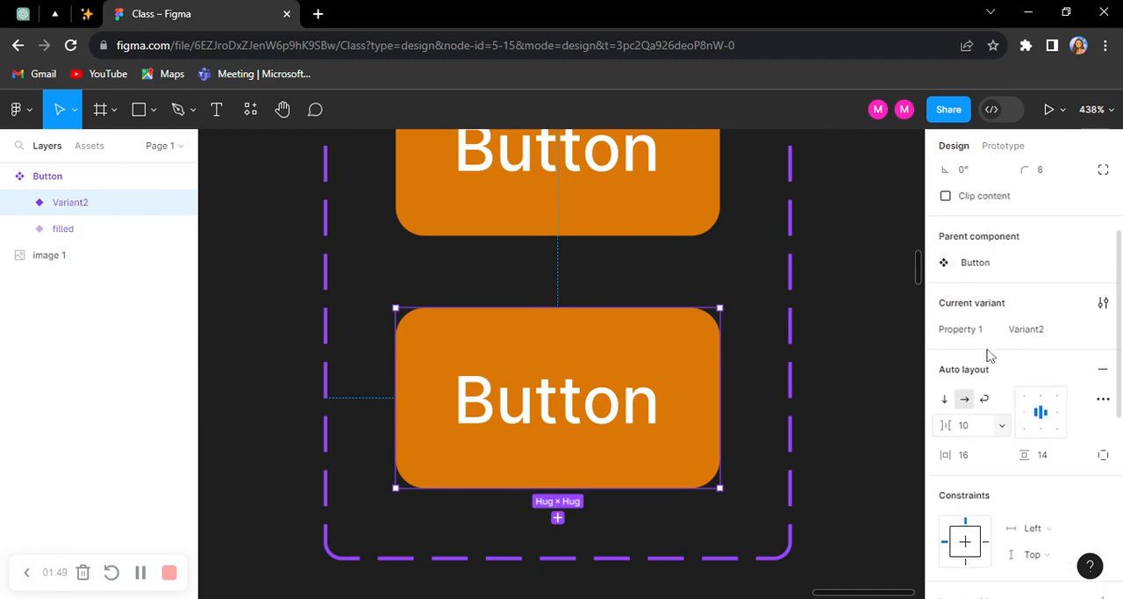
left_click(1050, 339)
type("Text")
key("Return")
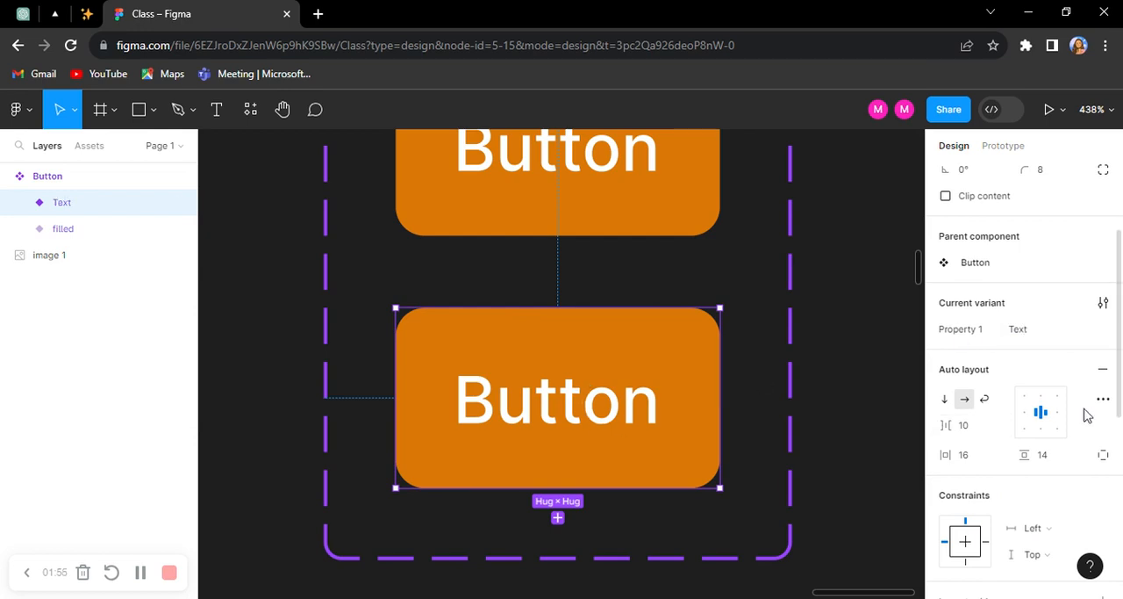
Step: Hide the Text variant's background fill and recolor its label with the document's orange, DA7805
scroll(1086, 414, "down", 3)
scroll(1077, 488, "down", 2)
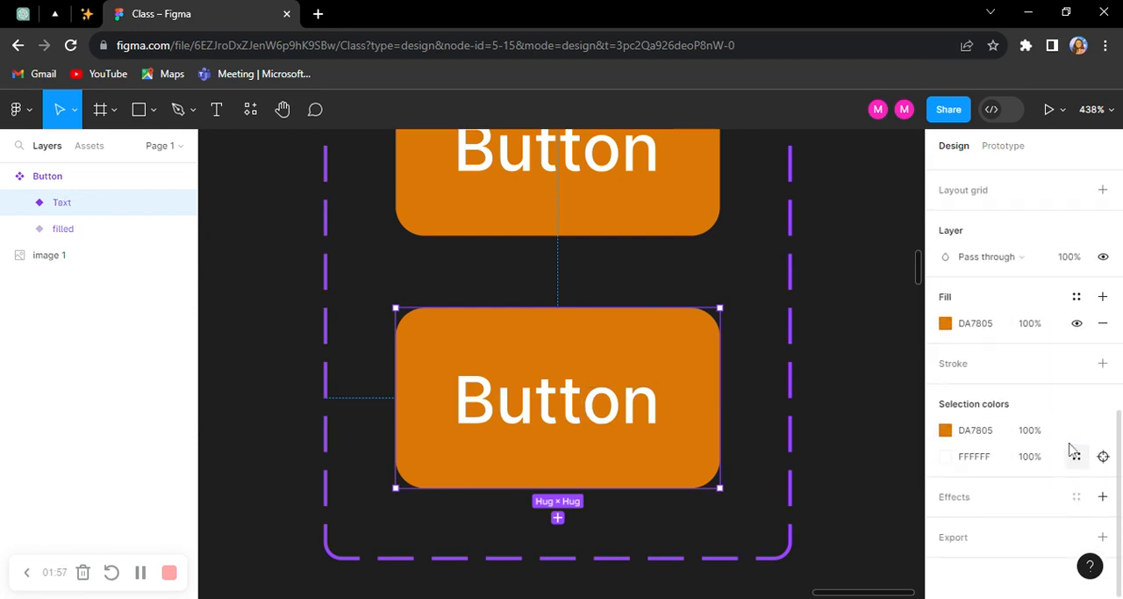
left_click(1078, 323)
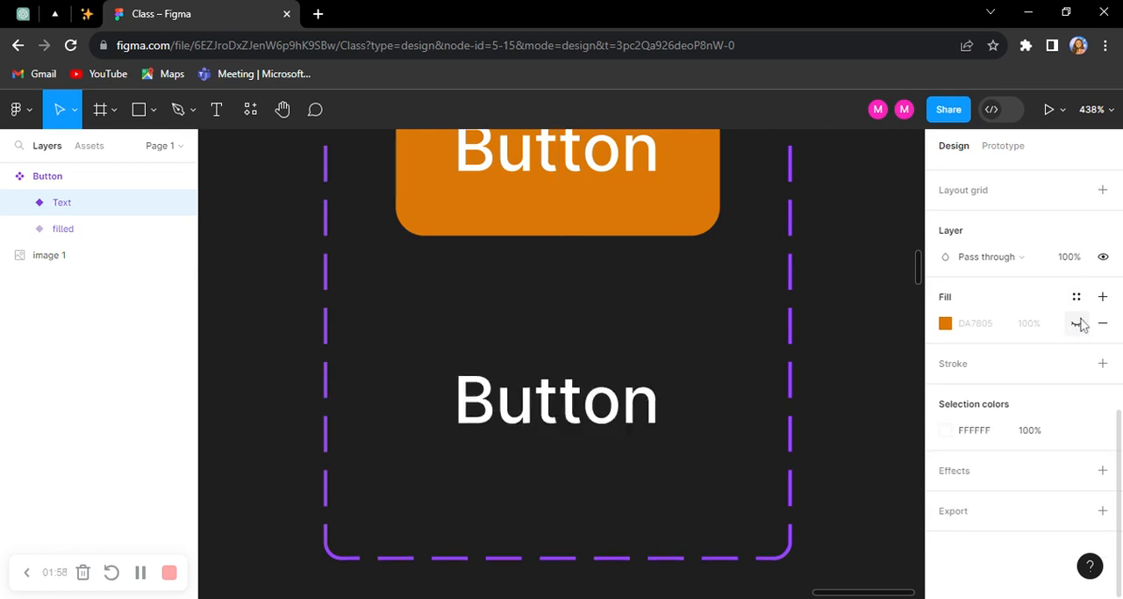
double_click(589, 408)
left_click(945, 416)
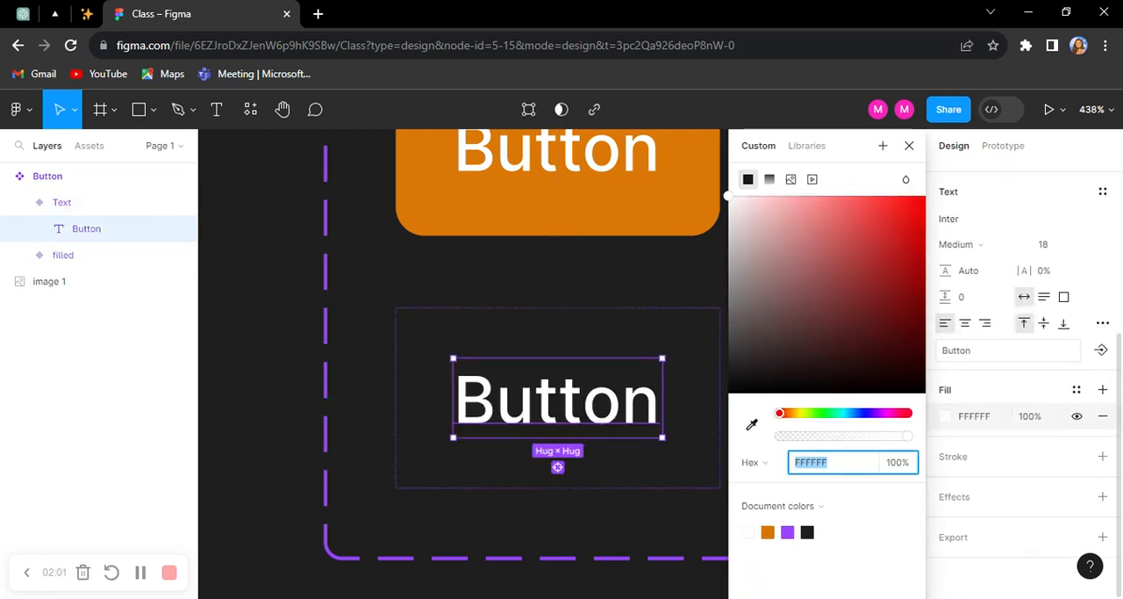
left_click(768, 531)
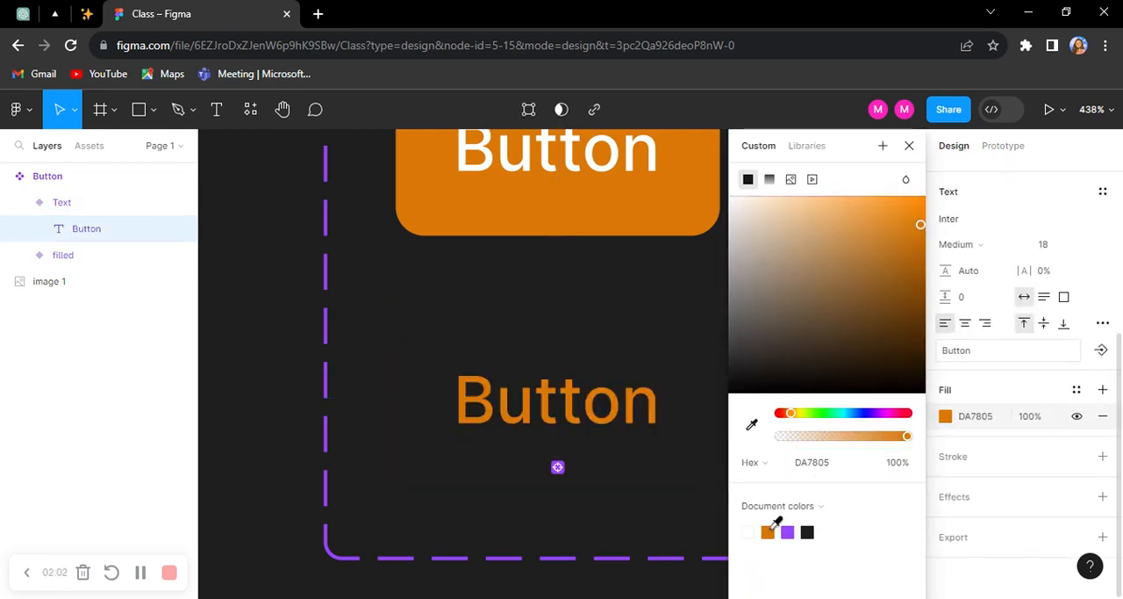
left_click(585, 518)
Step: Add a third variant to the Button component set and name its Property 1 value "Outlined"
scroll(622, 387, "down", 5)
left_click(520, 212)
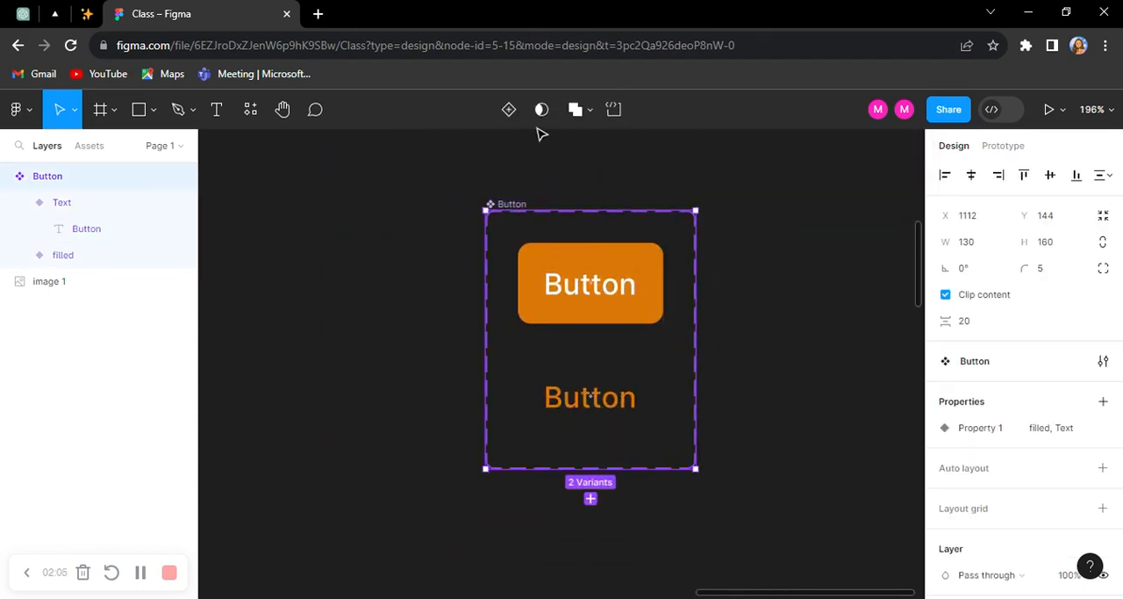
left_click(512, 113)
scroll(617, 340, "up", 5)
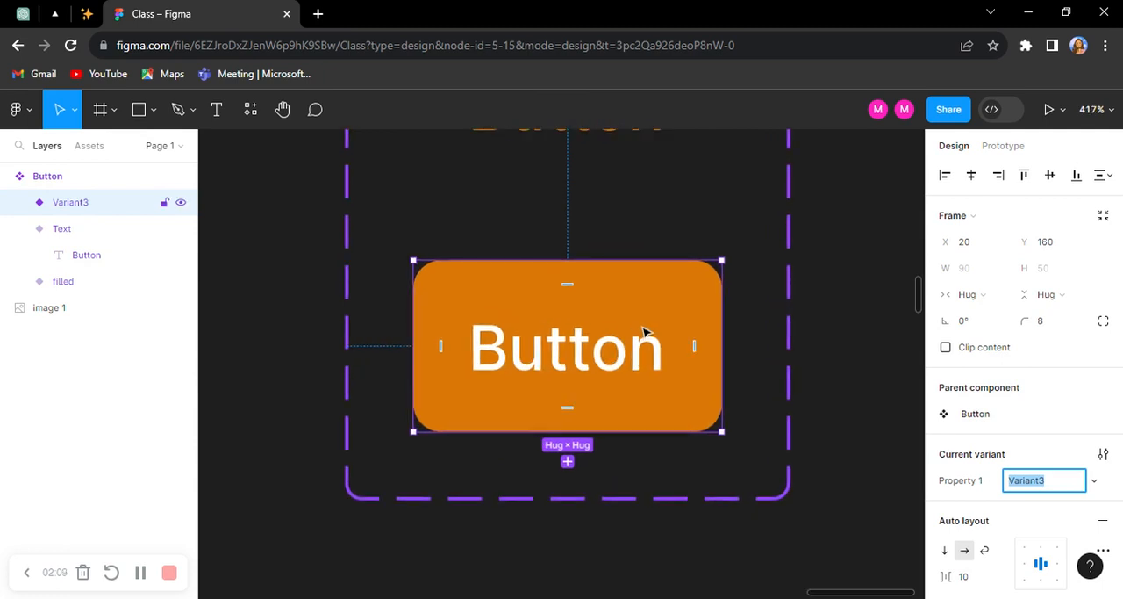
type("Outlined")
key("Return")
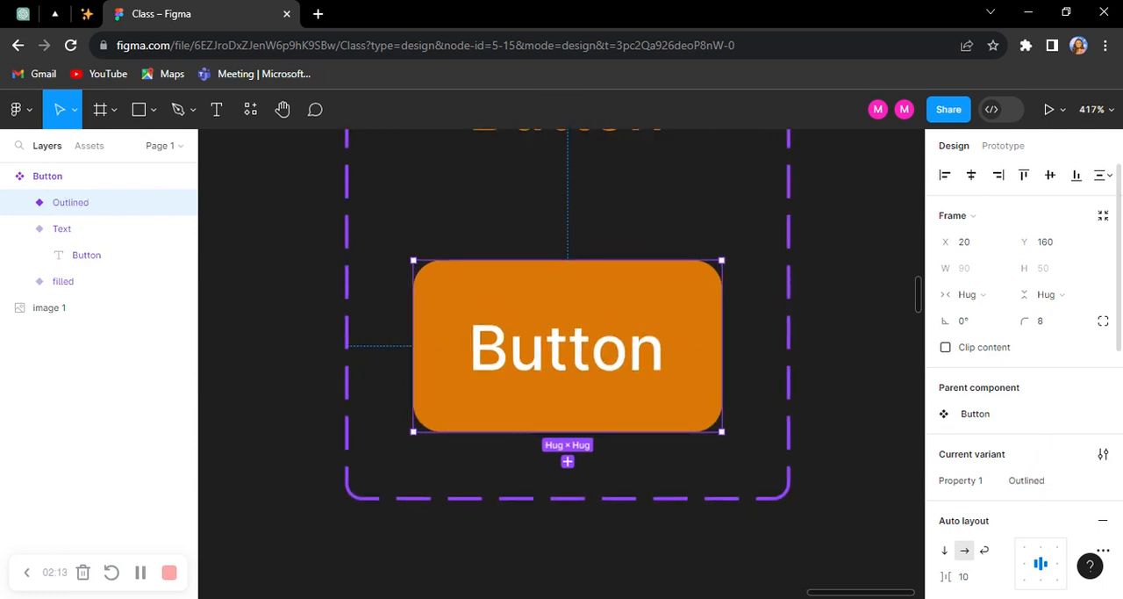
Step: Add an inside stroke in the document's orange, DA7805, to the Outlined variant and hide its background fill
scroll(1048, 539, "down", 2)
scroll(1058, 469, "down", 2)
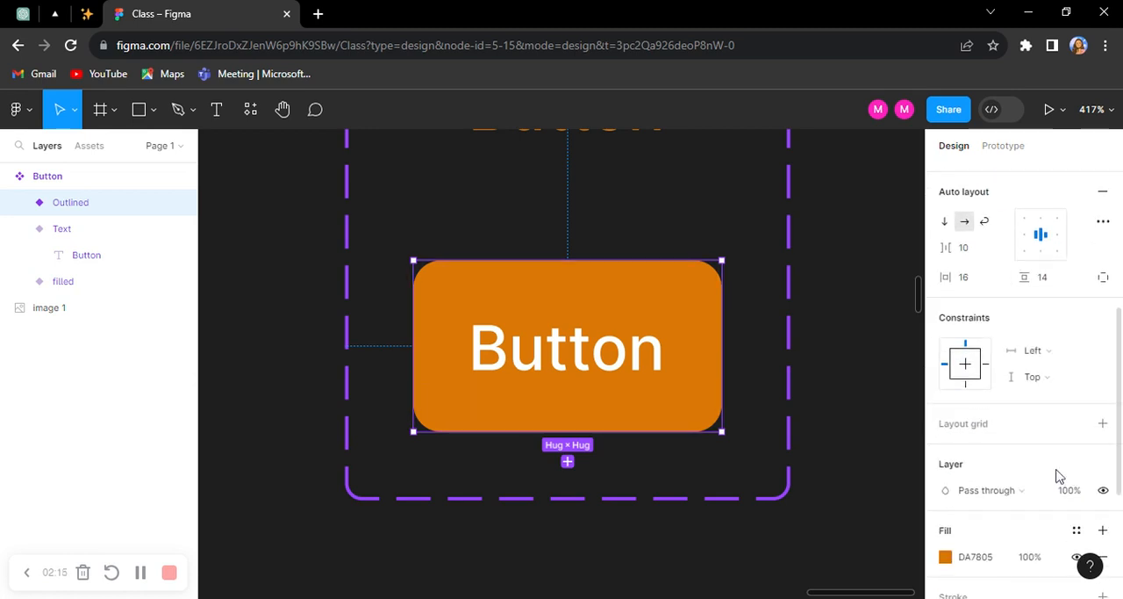
scroll(1096, 494, "down", 2)
left_click(1103, 432)
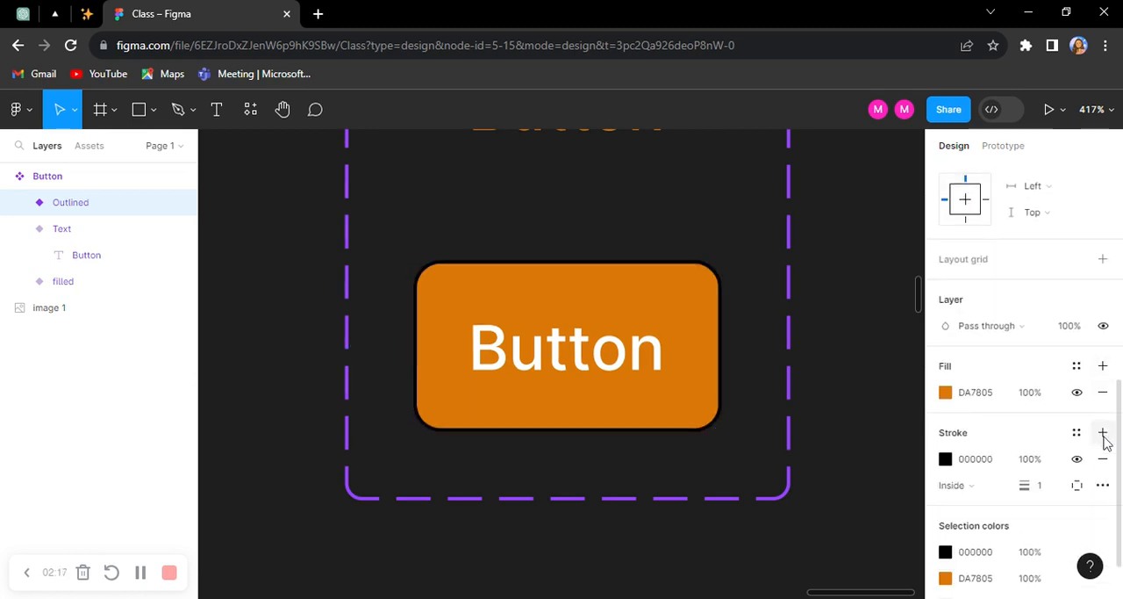
left_click(946, 460)
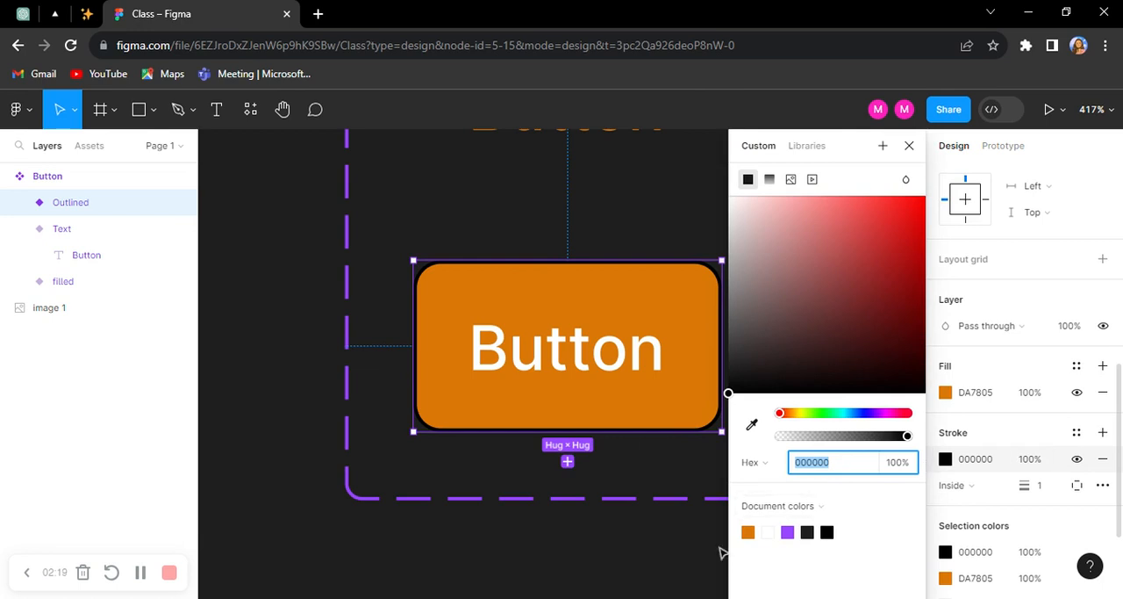
left_click(747, 531)
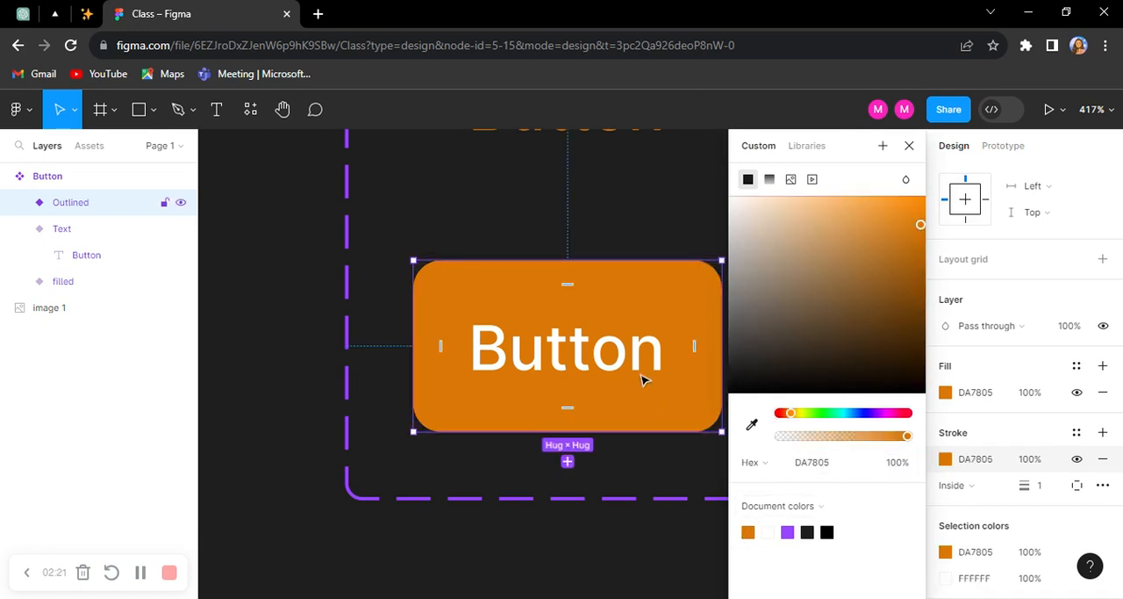
left_click(1077, 392)
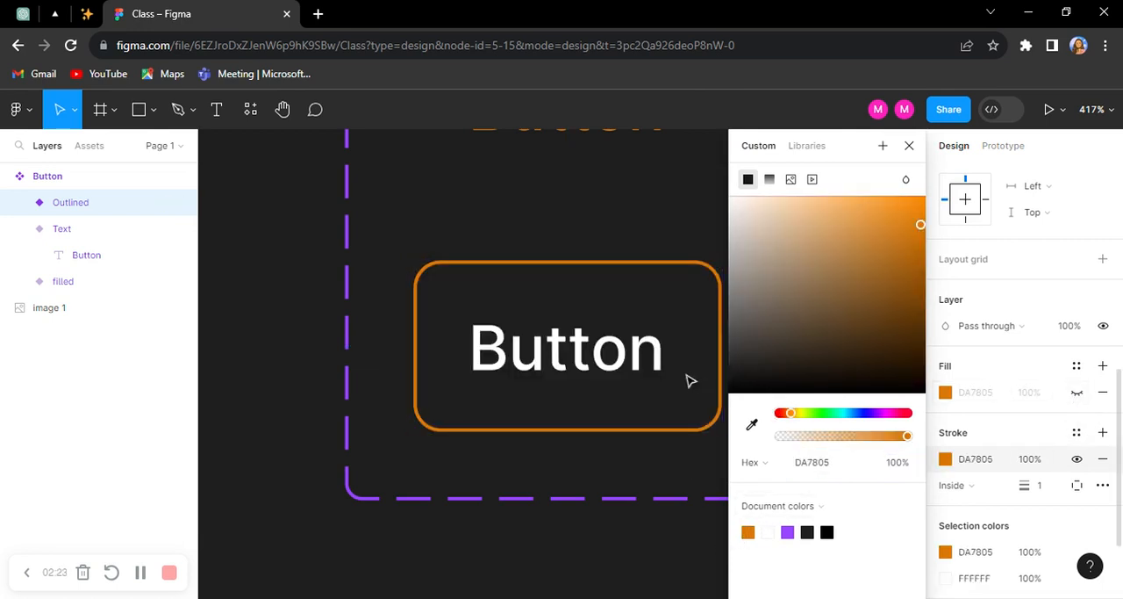
Step: Recolor the Outlined variant's label with the document's orange, DA7805
left_click(588, 356)
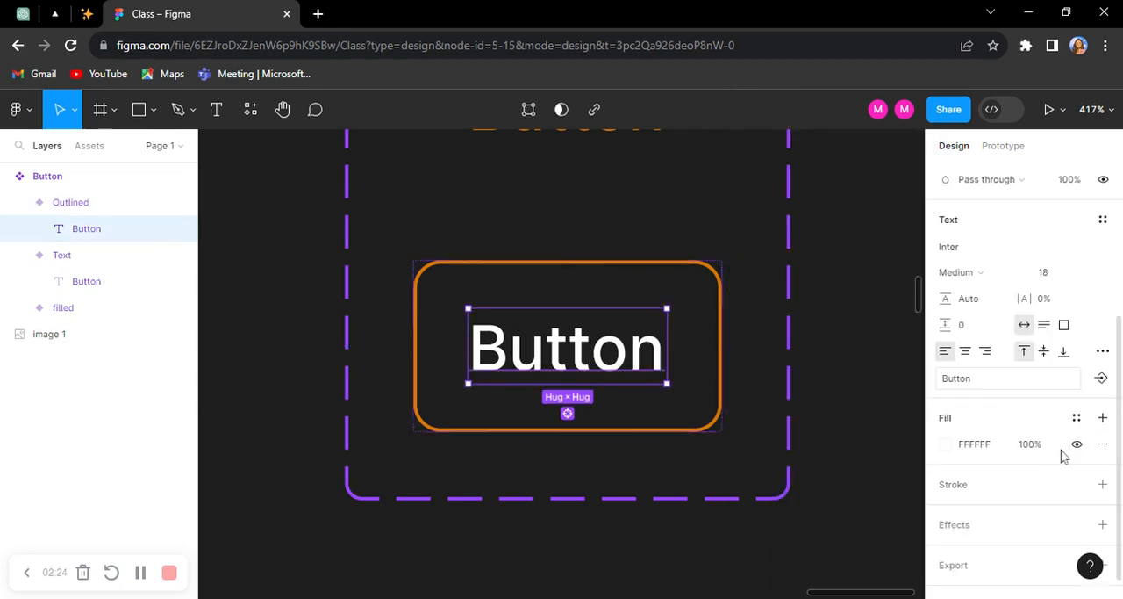
left_click(945, 445)
left_click(747, 530)
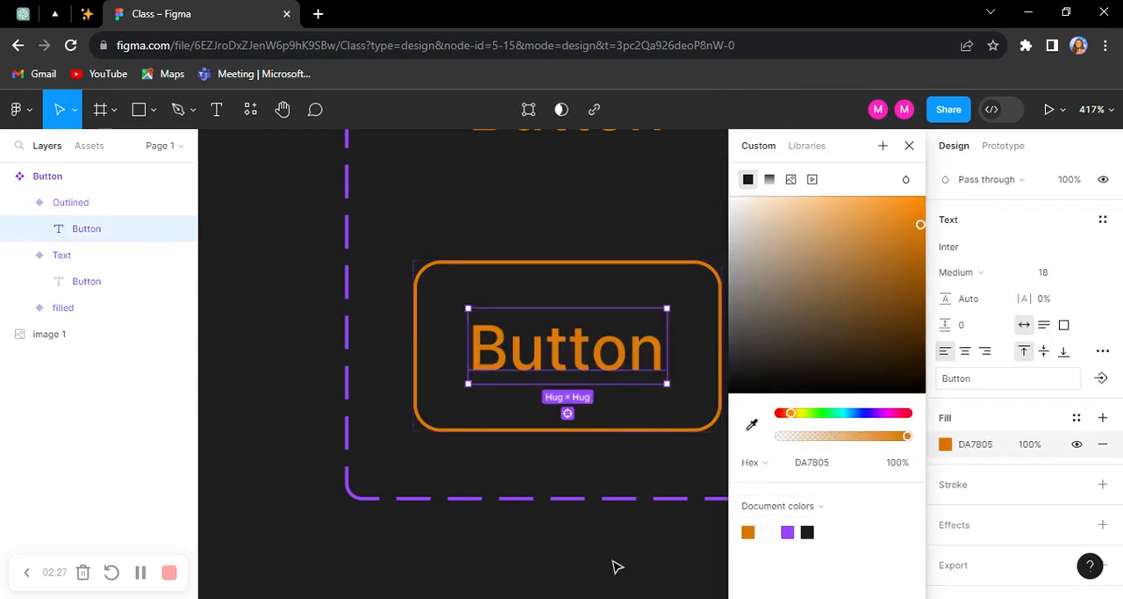
left_click(622, 567)
left_click(676, 386)
Step: Place an instance of the local Button component on the canvas beside the component set
scroll(584, 376, "down", 5)
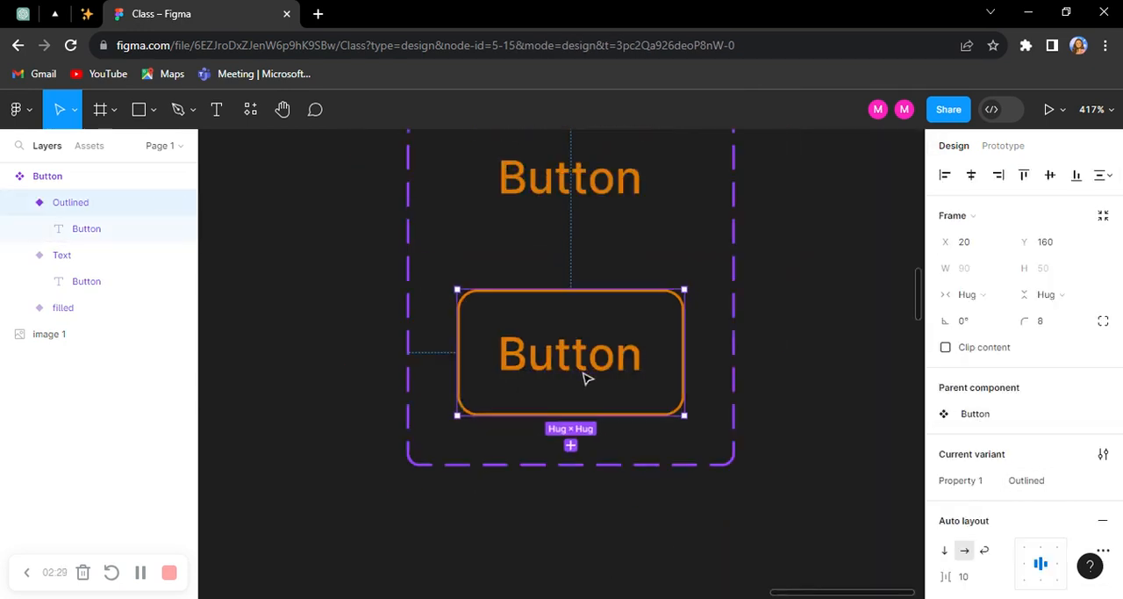
scroll(647, 295, "up", 2)
scroll(515, 319, "right", 3)
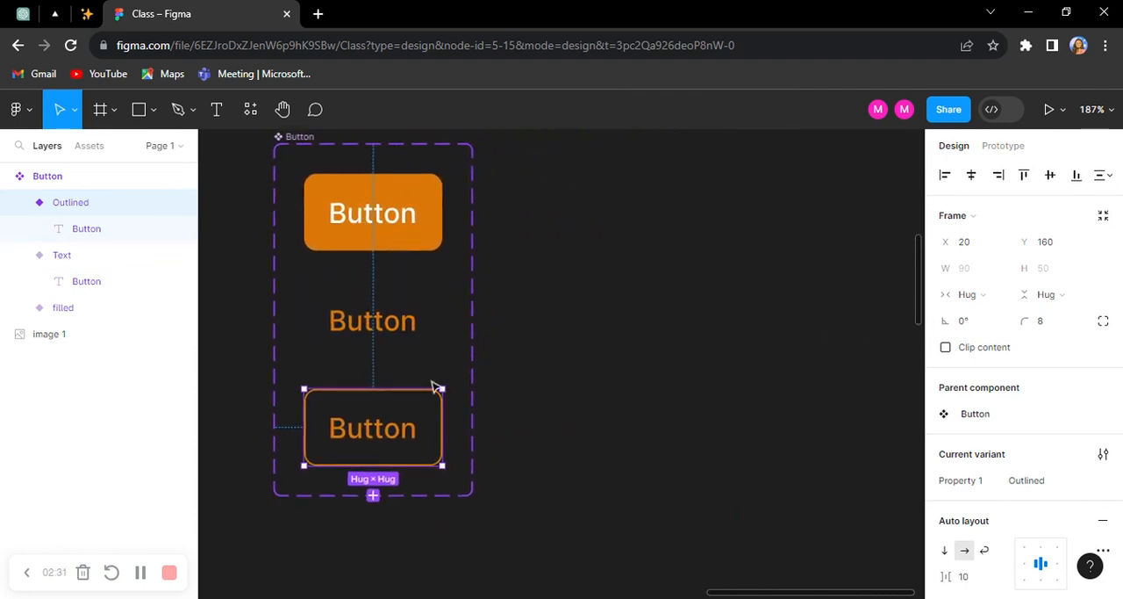
left_click(532, 273)
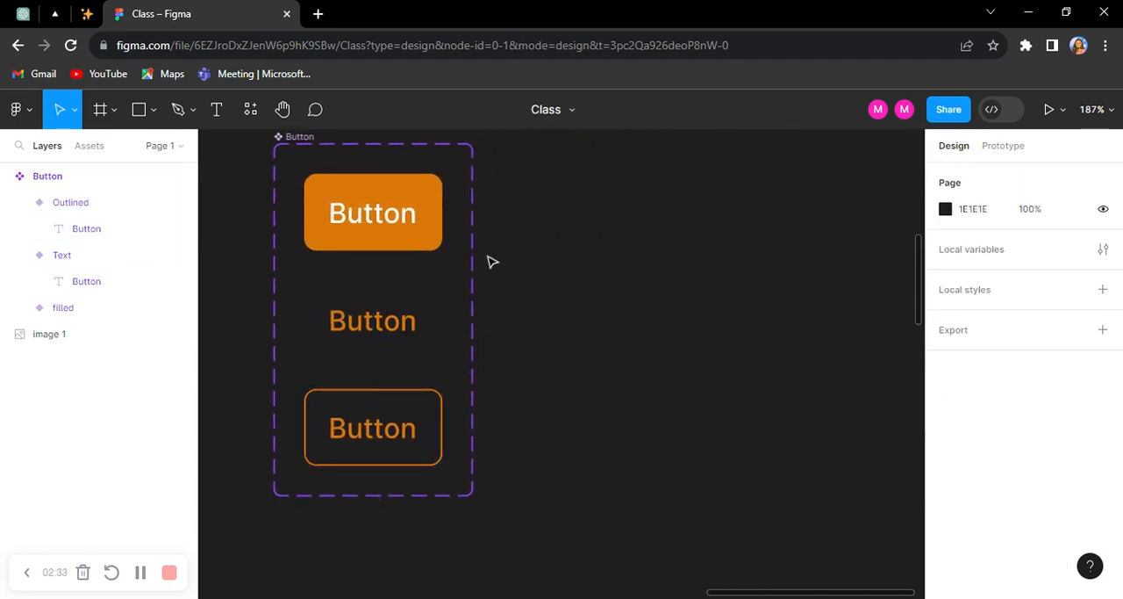
scroll(523, 259, "right", 2)
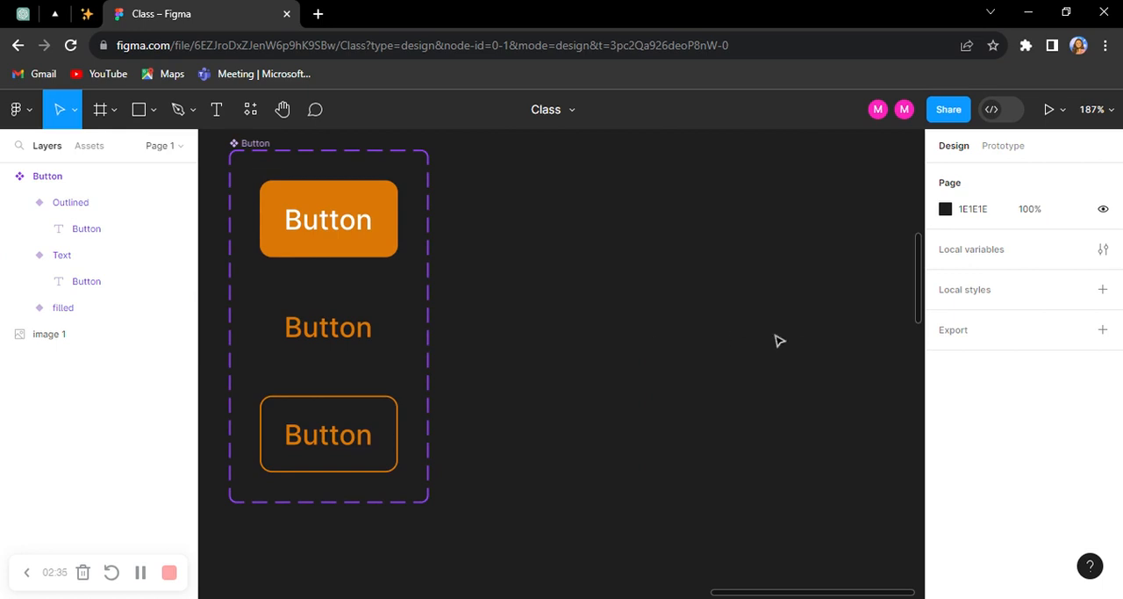
left_click(91, 147)
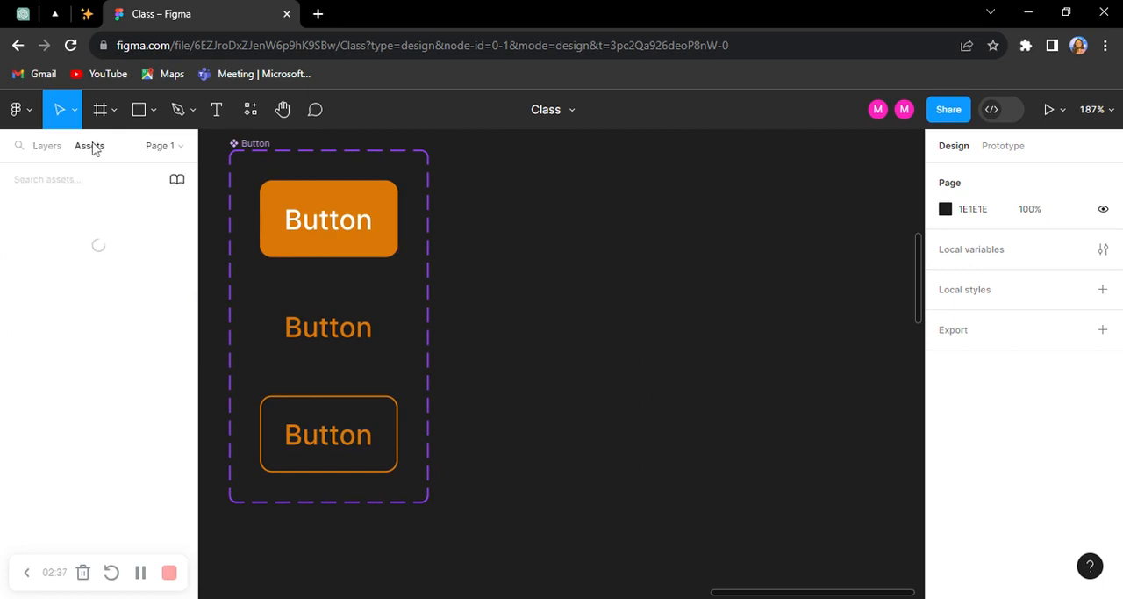
left_click_drag(49, 318, 542, 273)
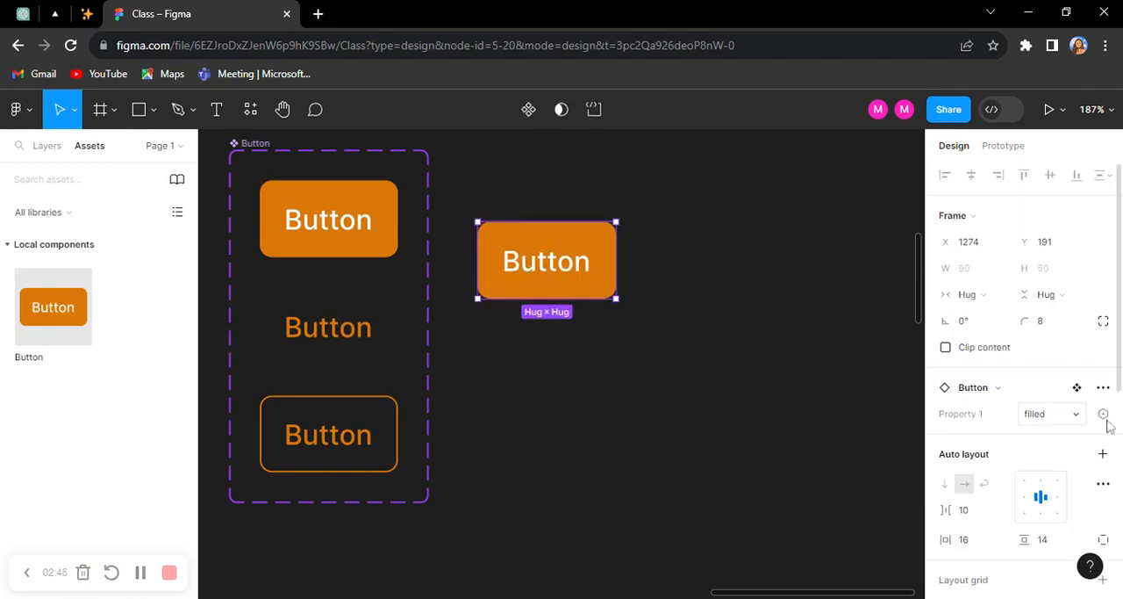
Step: Try the Text and Outlined values of Property 1 on the Button instance, and delete the instance
left_click(1062, 413)
left_click(1015, 433)
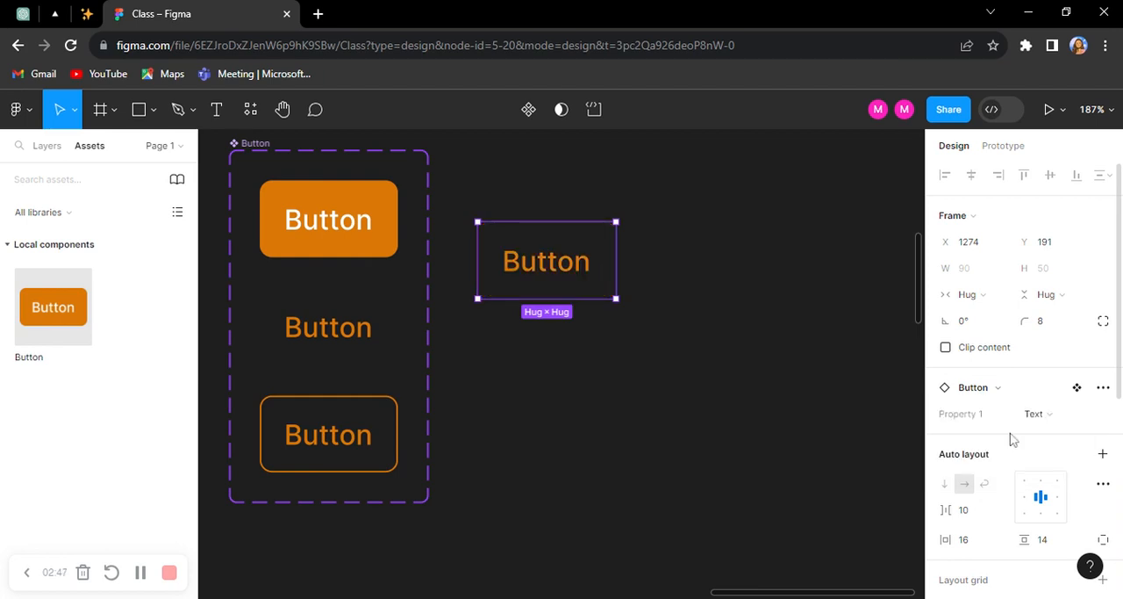
left_click(1047, 416)
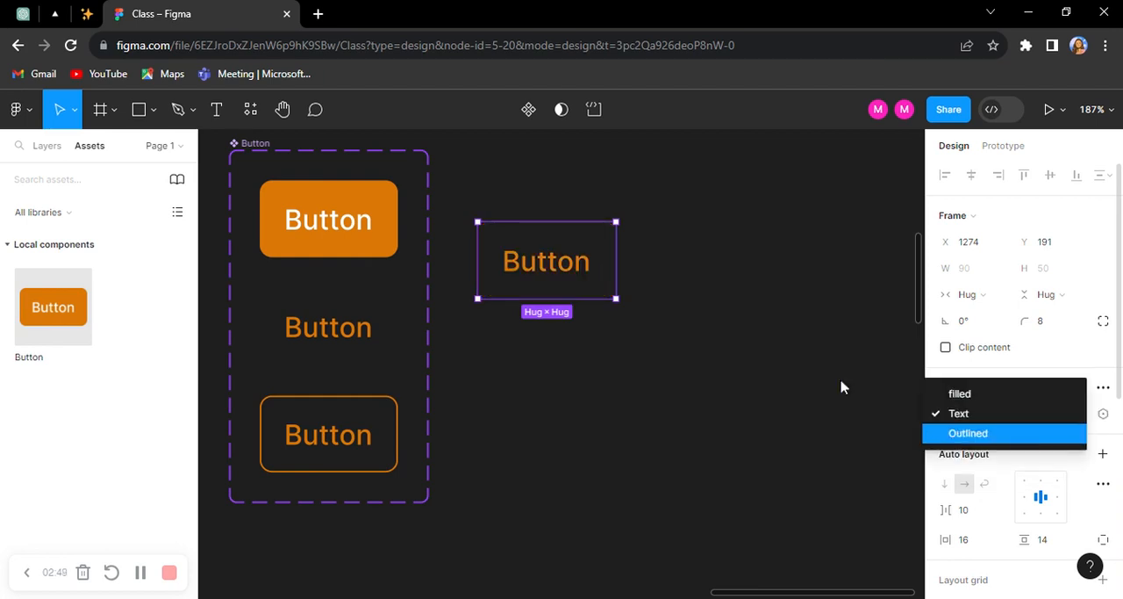
left_click(970, 433)
left_click(662, 326)
left_click(596, 283)
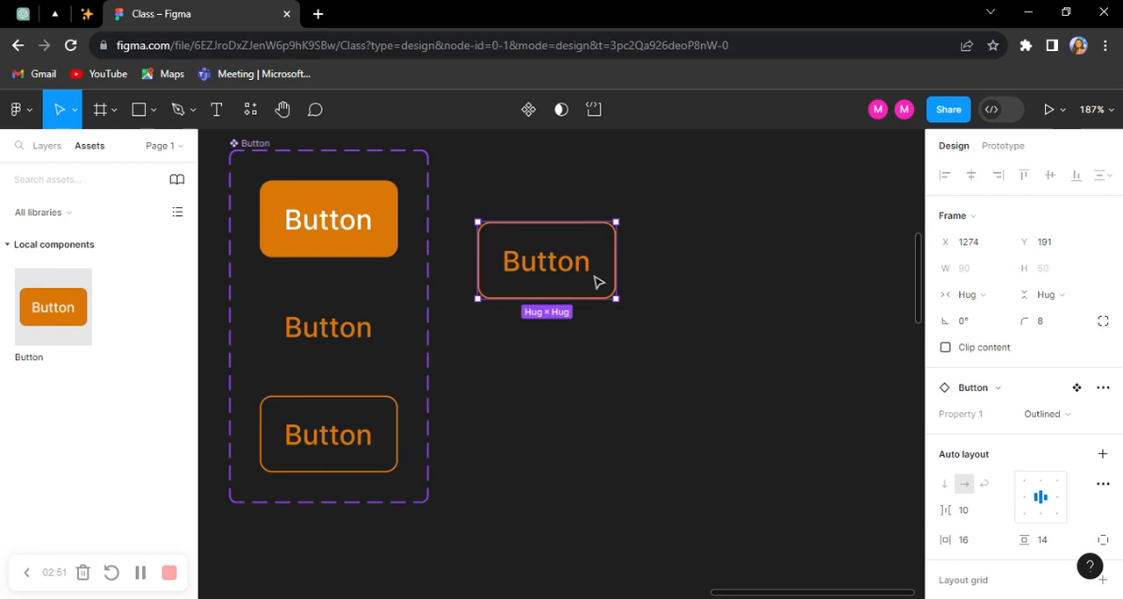
key("Delete")
Step: Add a text layer reading "Home" on the empty canvas to the right of the Button component set
scroll(544, 294, "right", 3)
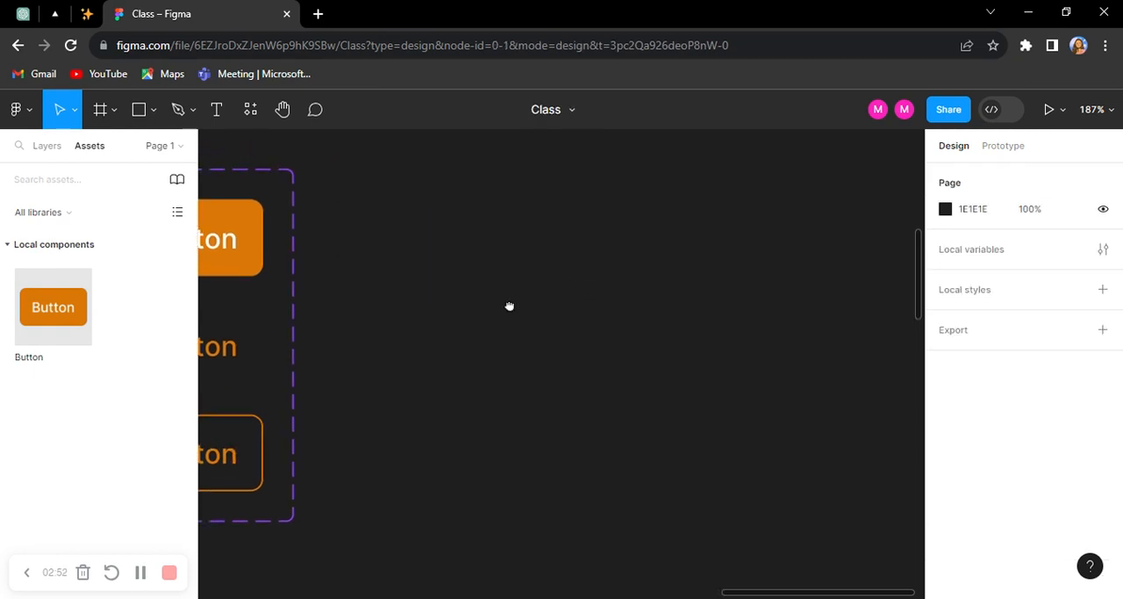
left_click(217, 112)
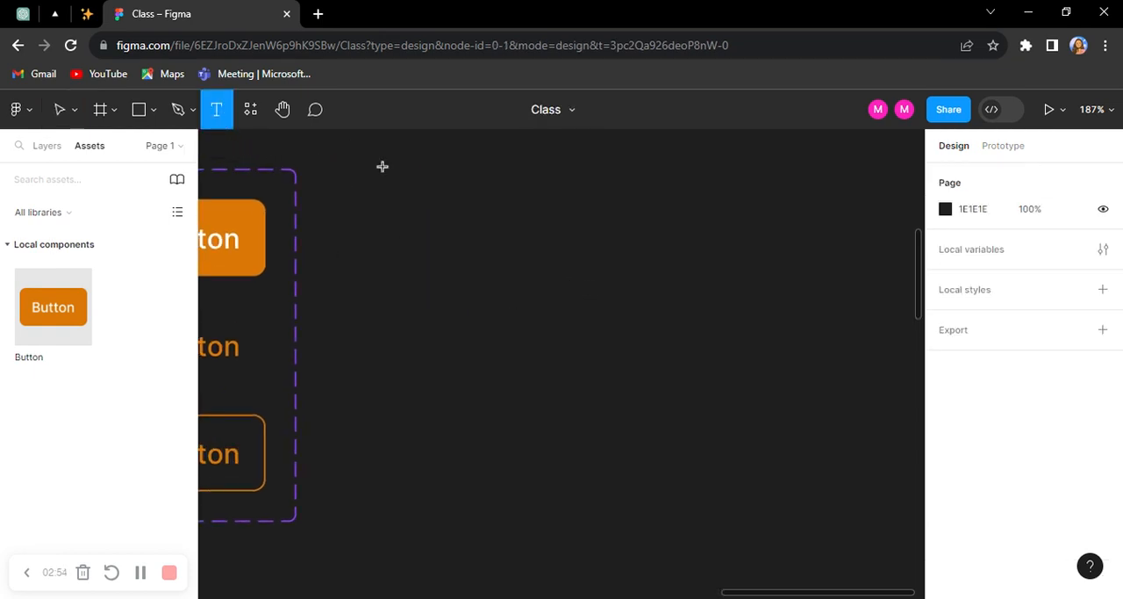
left_click(419, 213)
type("H")
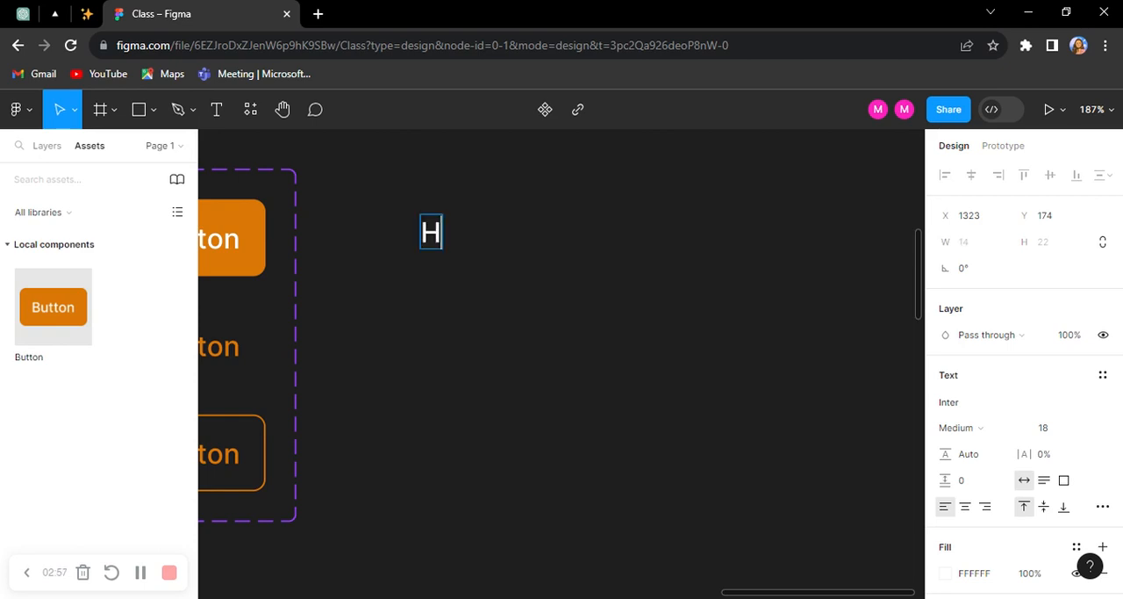
type("ome")
key("Escape")
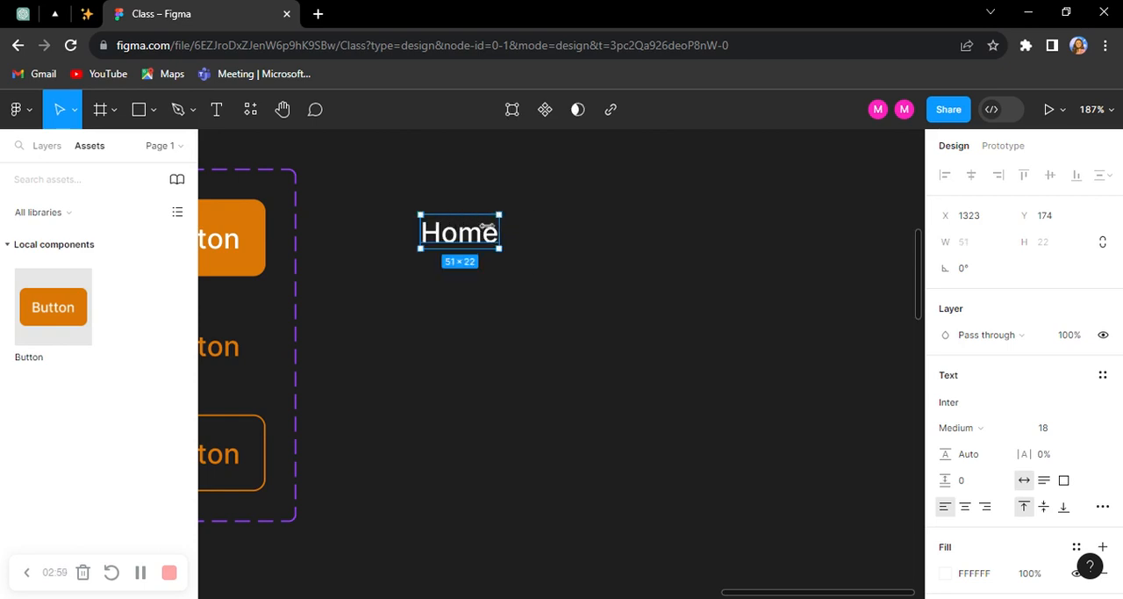
Step: Wrap the Home text in an auto layout frame and set its horizontal and vertical padding to 0
scroll(488, 231, "up", 3)
key("shift+a")
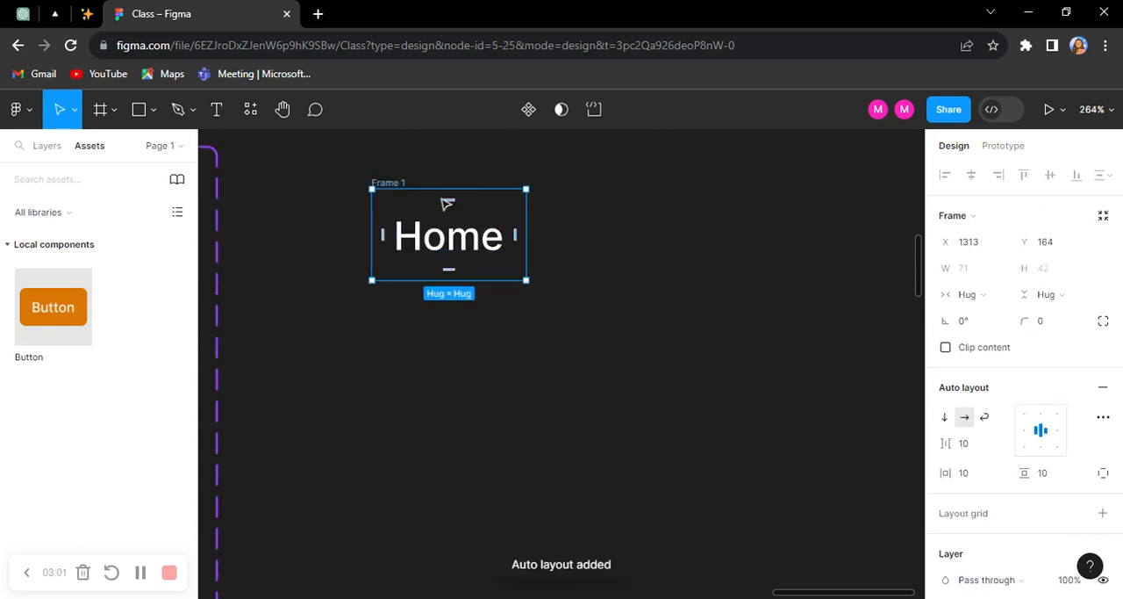
left_click(988, 481)
type("0")
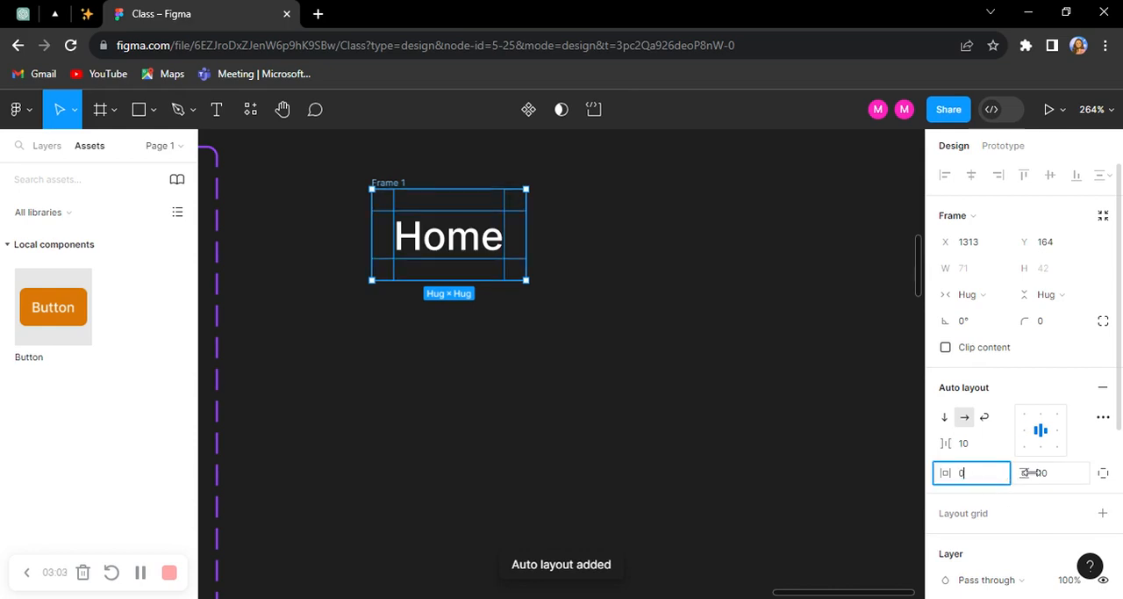
left_click(1061, 478)
type("0")
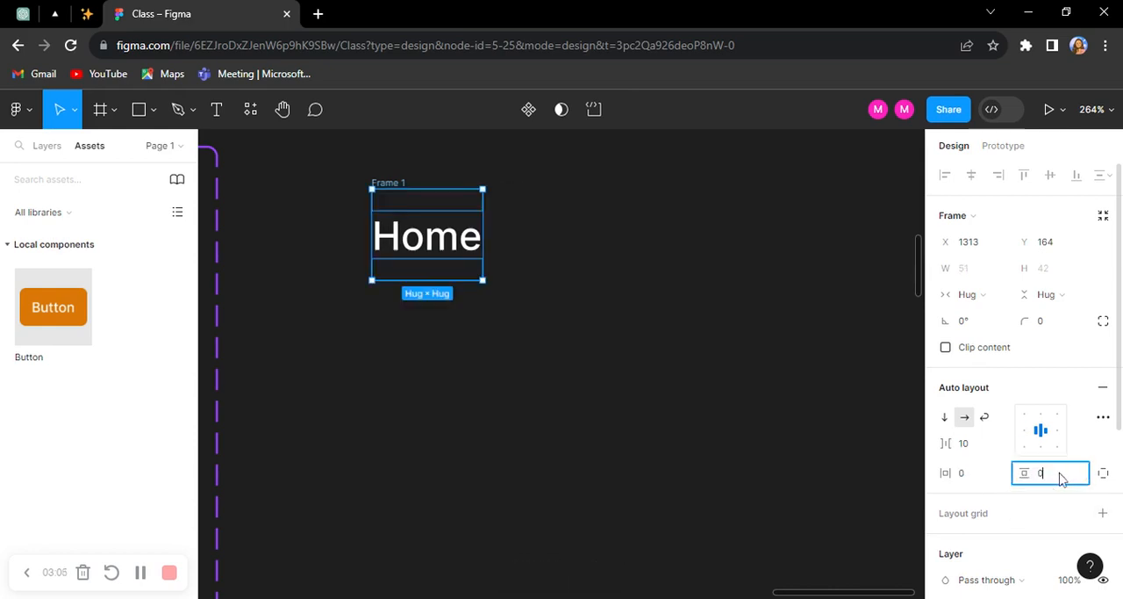
key("Return")
Step: Duplicate the Home frame directly to its right and change the copy's text to "About Us"
scroll(434, 201, "up", 1)
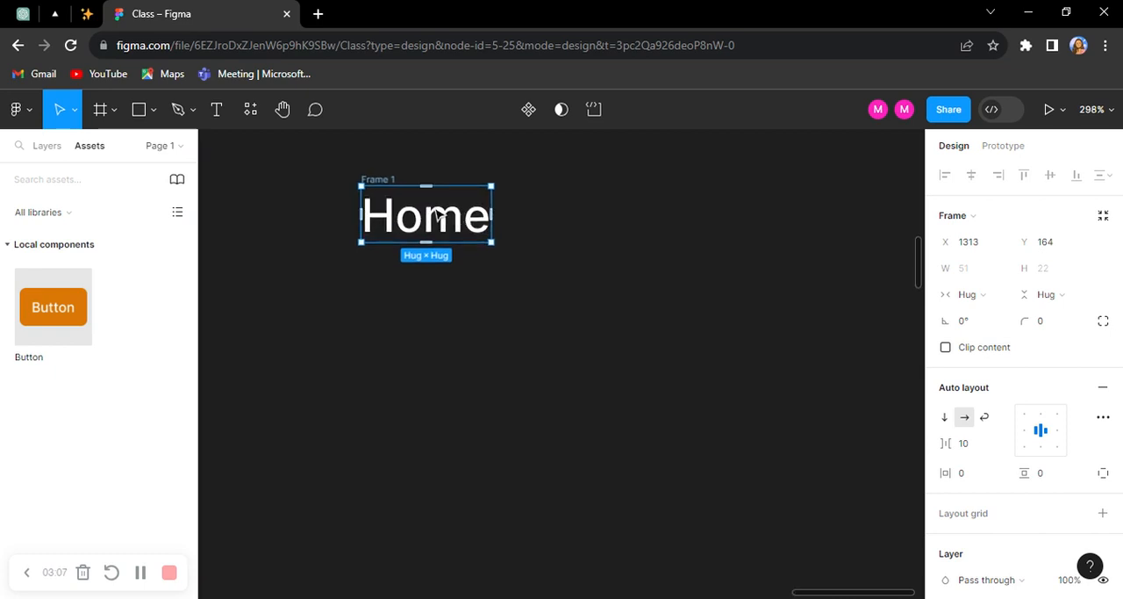
left_click_drag(434, 203, 567, 220)
double_click(567, 220)
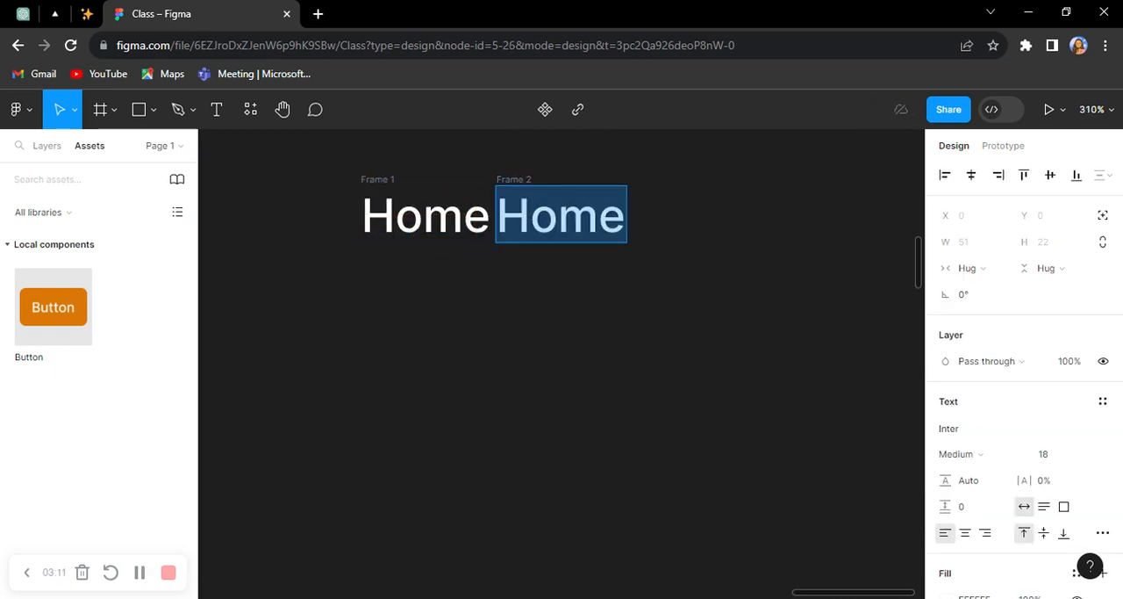
type("Abo")
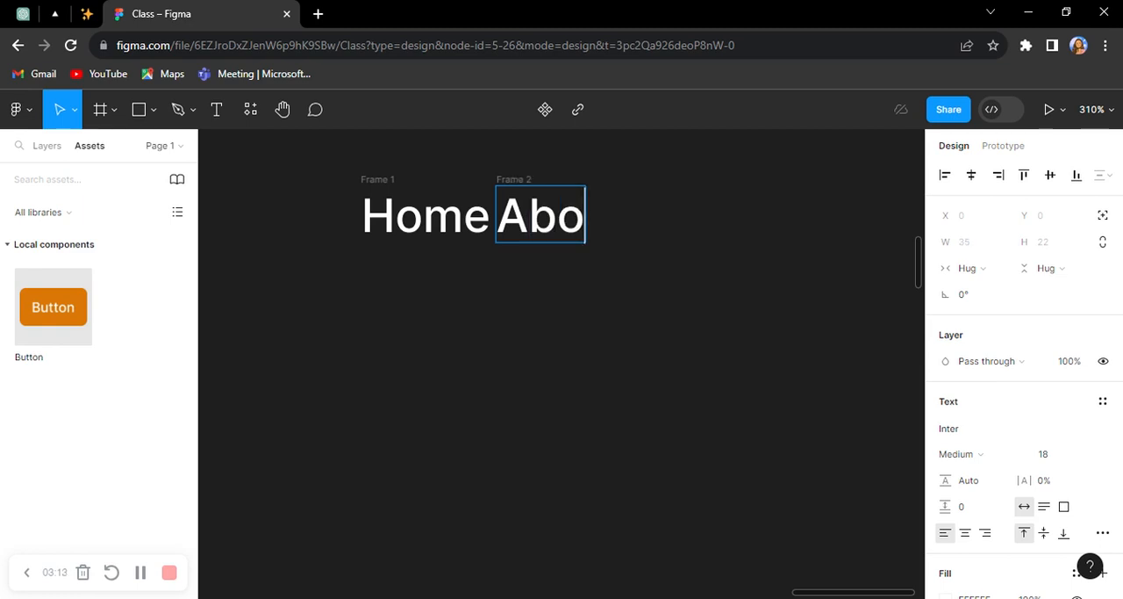
type("ut Us")
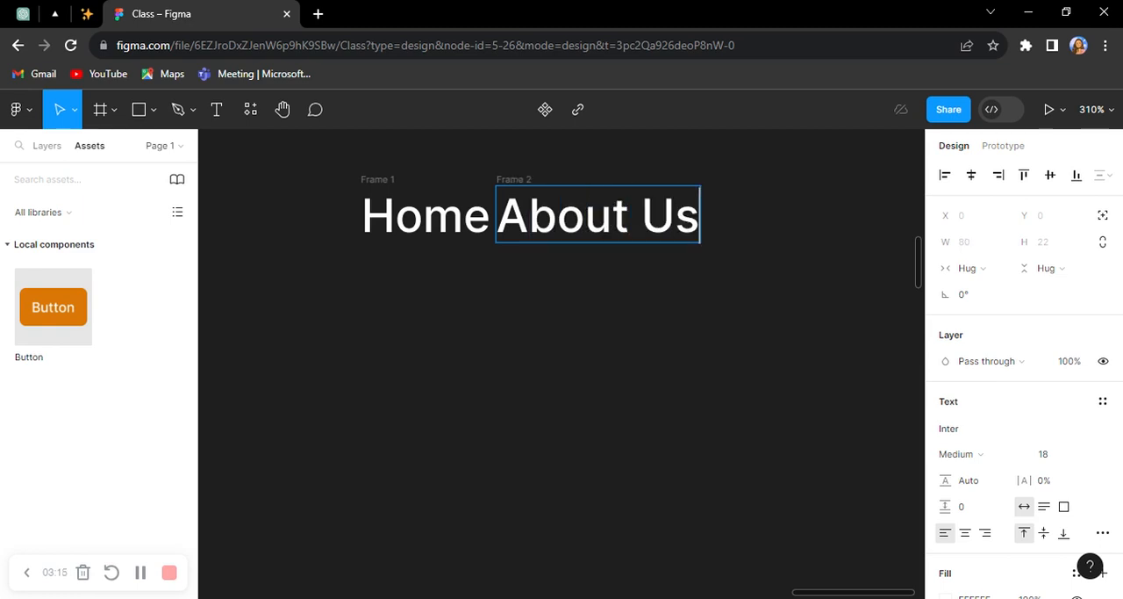
key("Escape")
key("Escape")
Step: Combine the Home and About Us frames in a horizontal auto layout with a gap of 20
left_click_drag(314, 145, 787, 314)
key("shift+a")
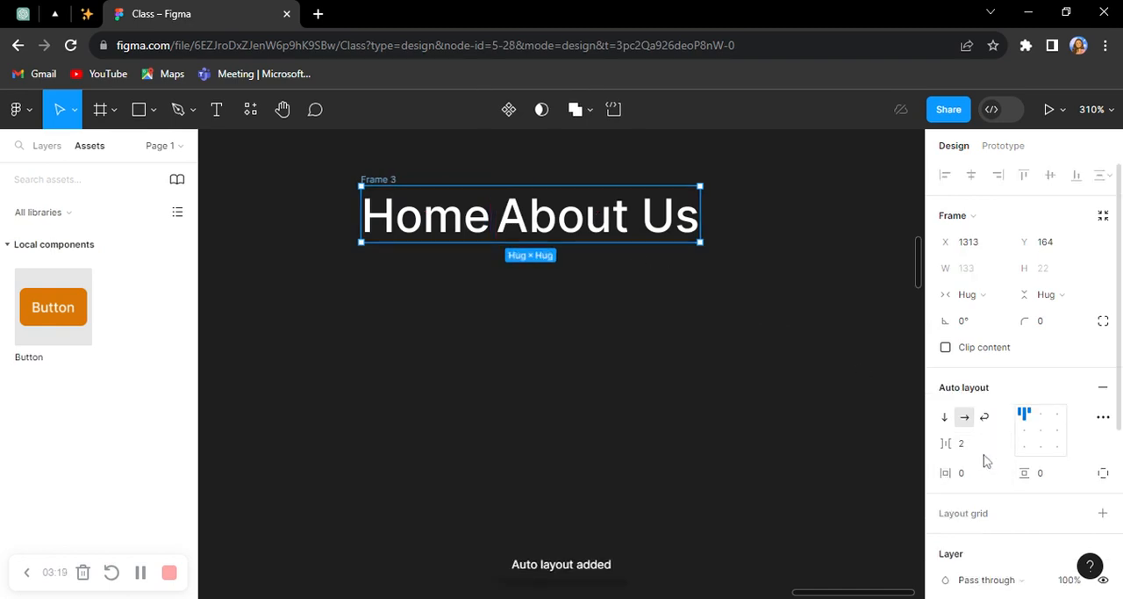
left_click(981, 446)
type("0")
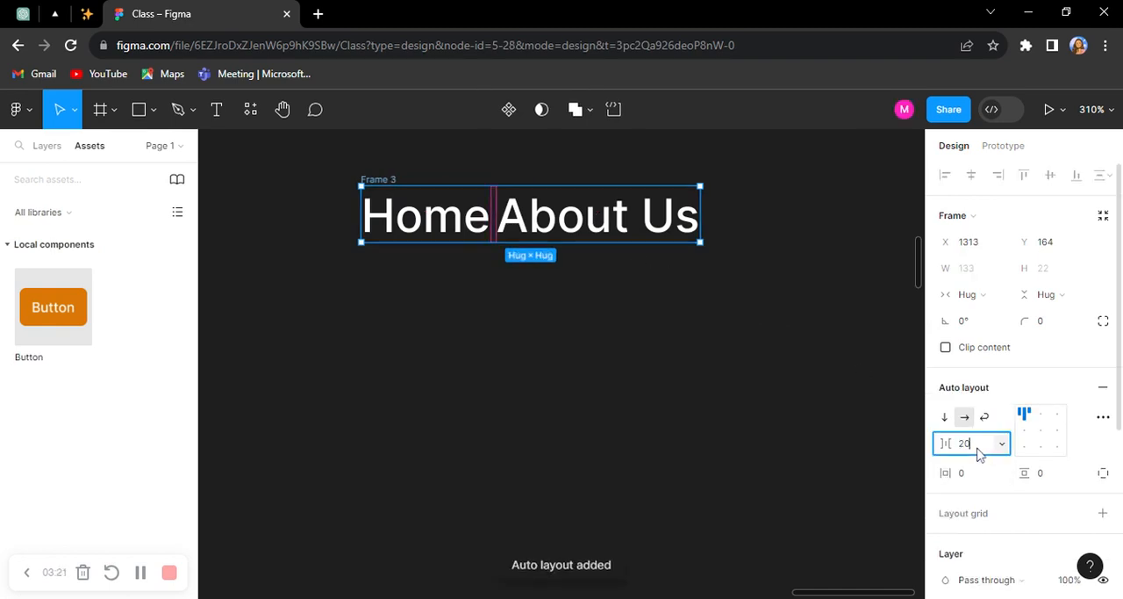
key("Return")
Step: Duplicate the About Us item inside the auto layout row and change the copy's text to "Portfolio"
left_click(651, 220)
left_click_drag(752, 219, 696, 247)
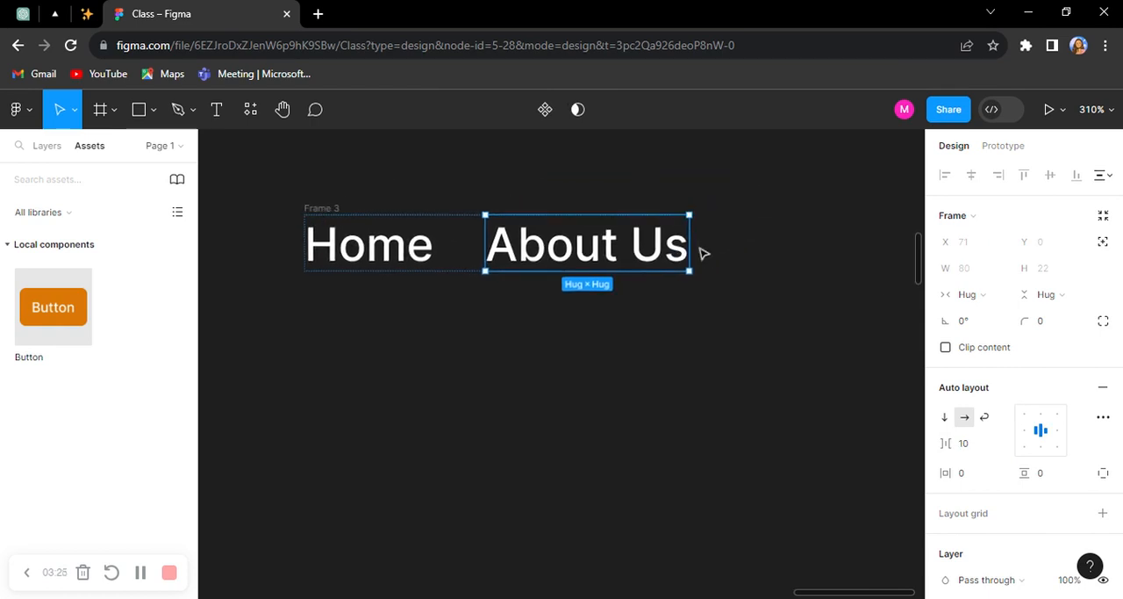
key("ctrl+d")
scroll(718, 272, "right", 3)
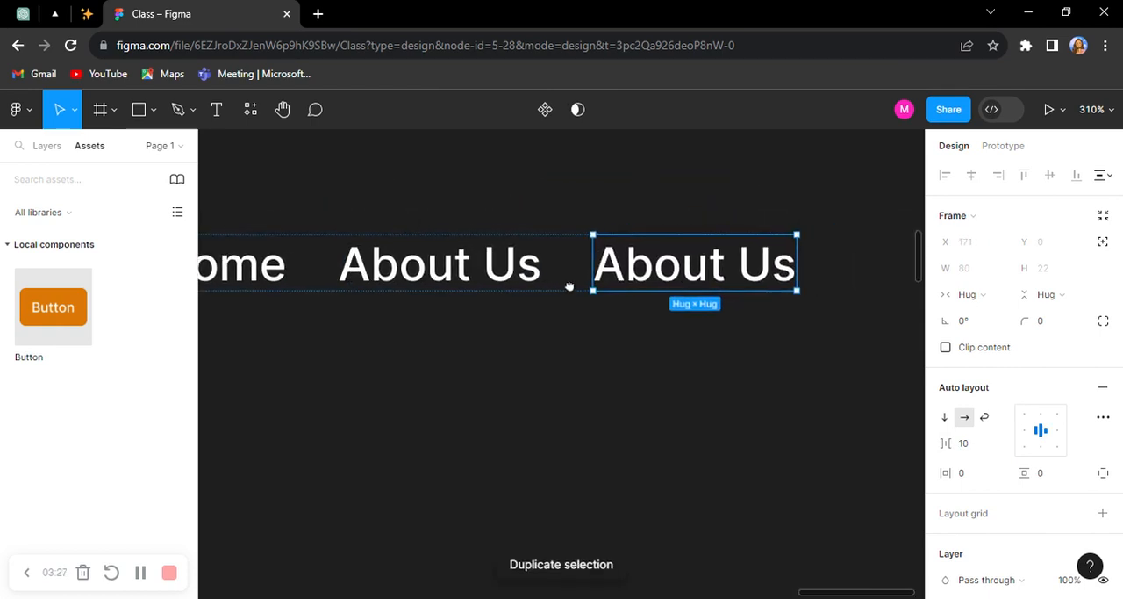
scroll(672, 254, "up", 3)
double_click(671, 278)
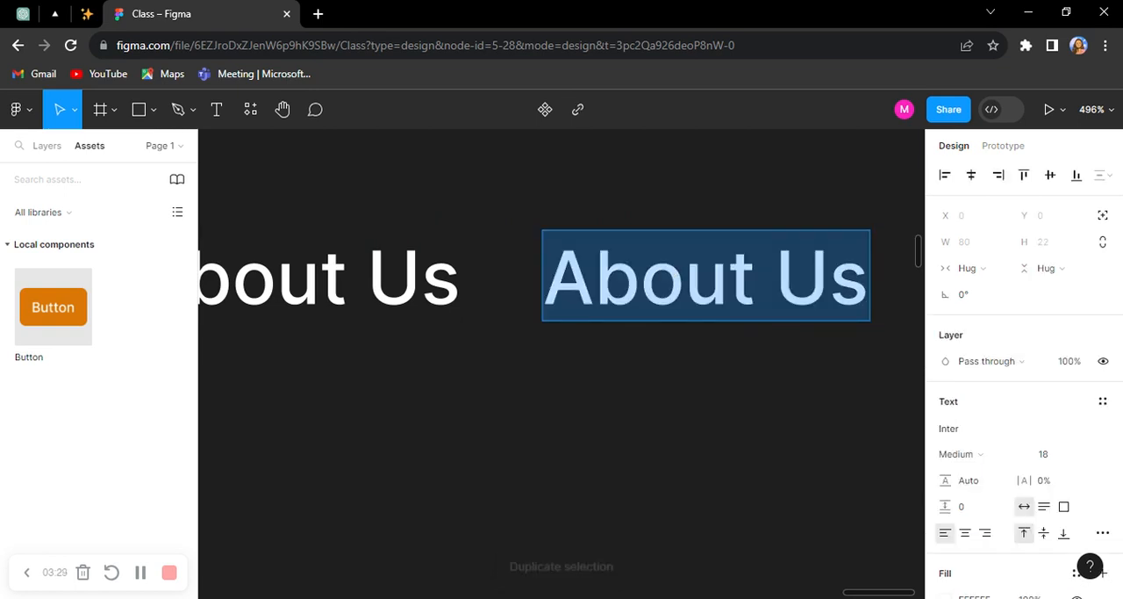
type("Port")
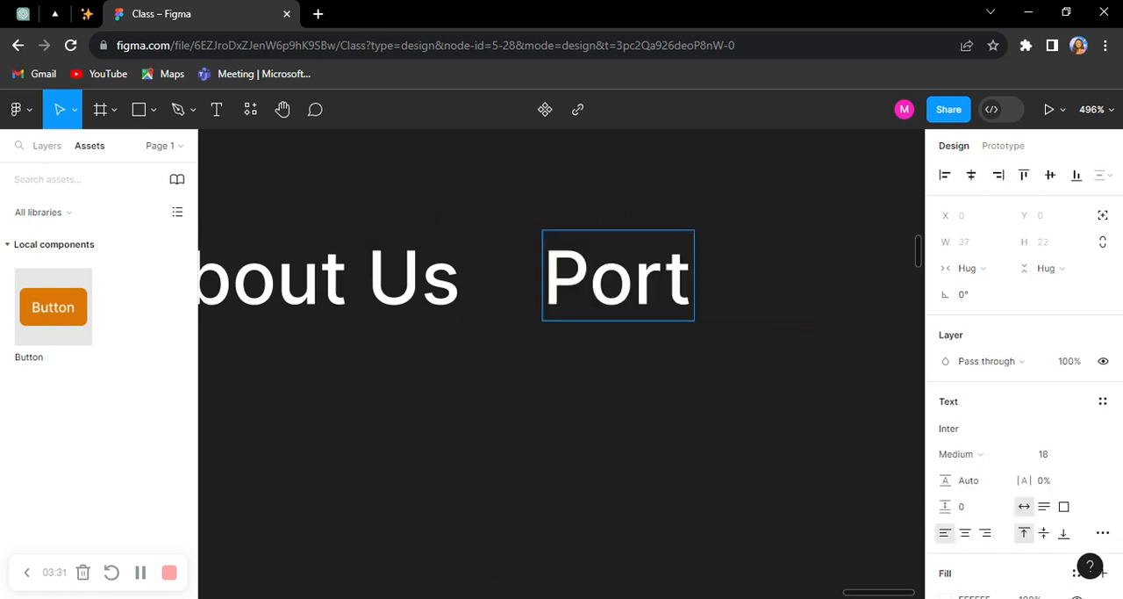
type("folio")
key("Escape")
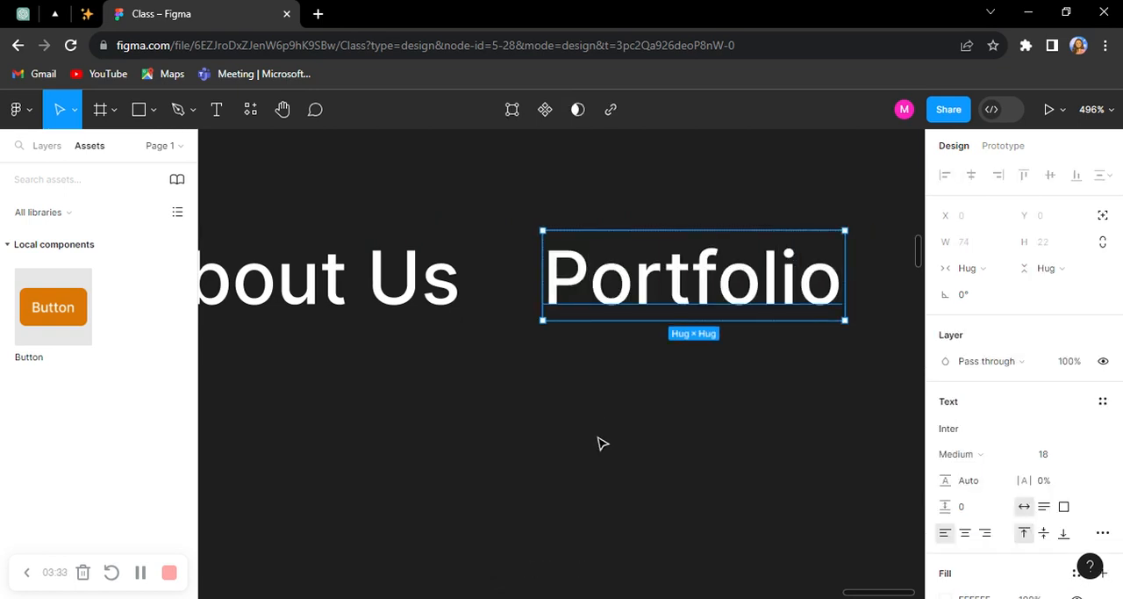
Step: Duplicate the Portfolio item inside the auto layout row and change the copy's text to "Contact Us"
key("ctrl+d")
scroll(368, 378, "right", 3)
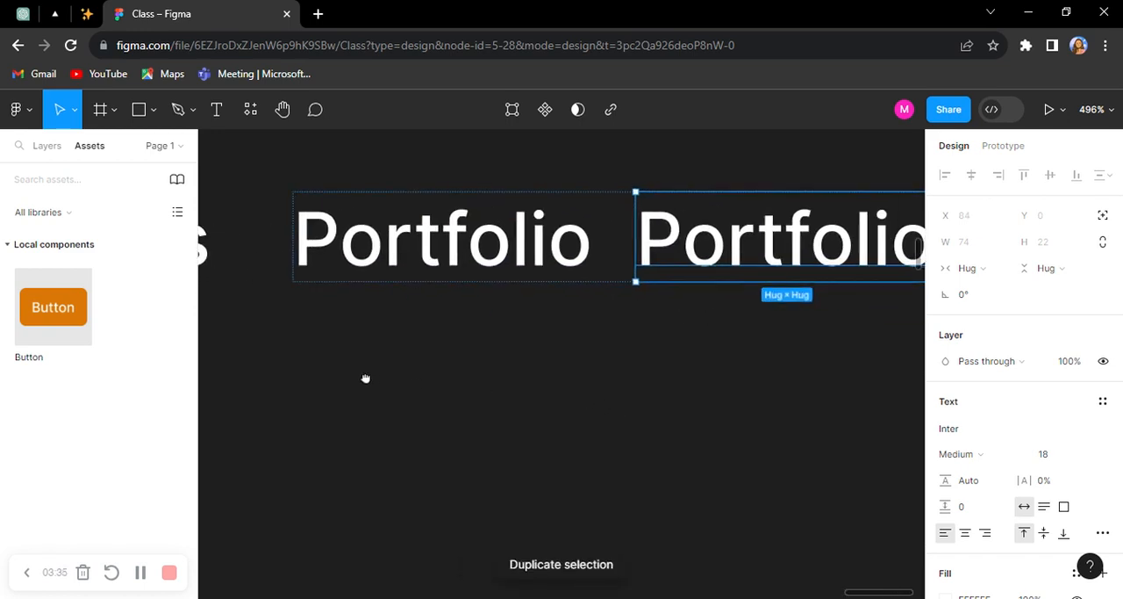
double_click(801, 239)
scroll(702, 307, "right", 3)
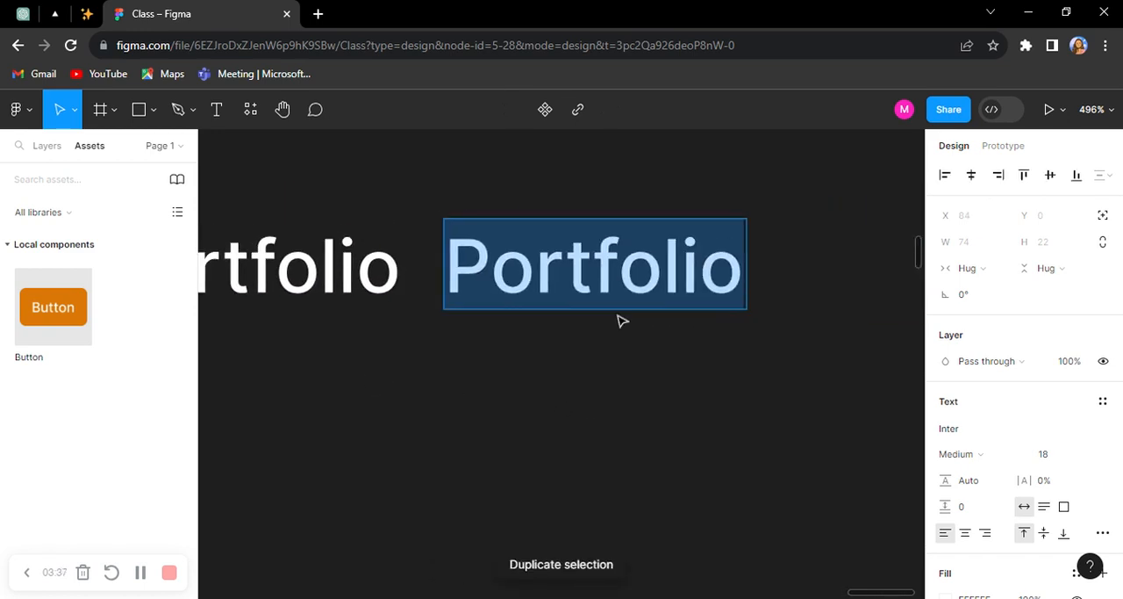
type("C")
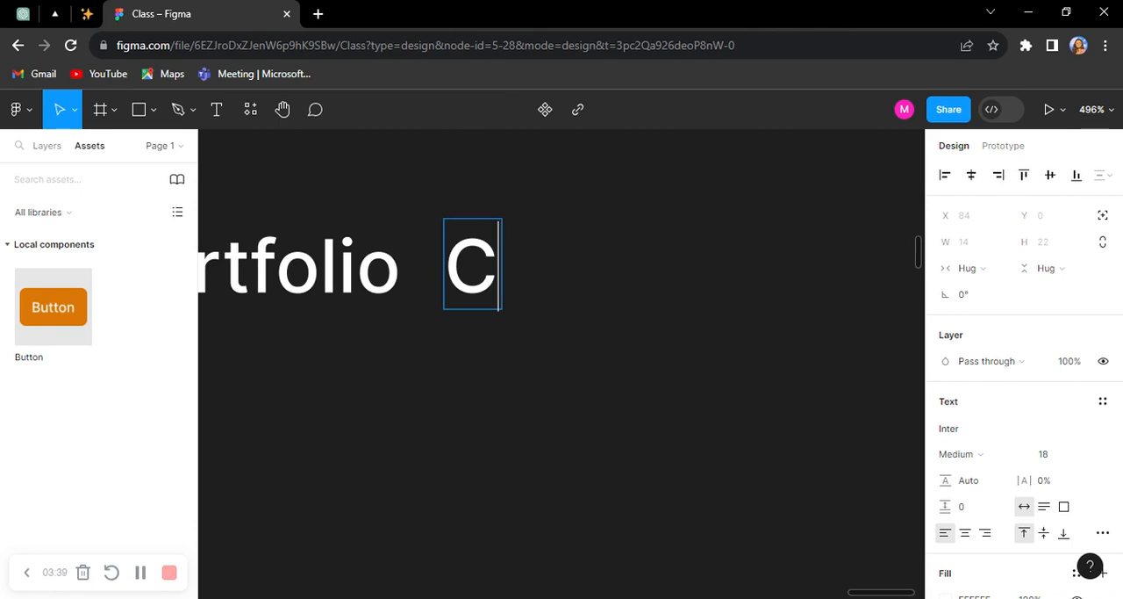
type("ontact ")
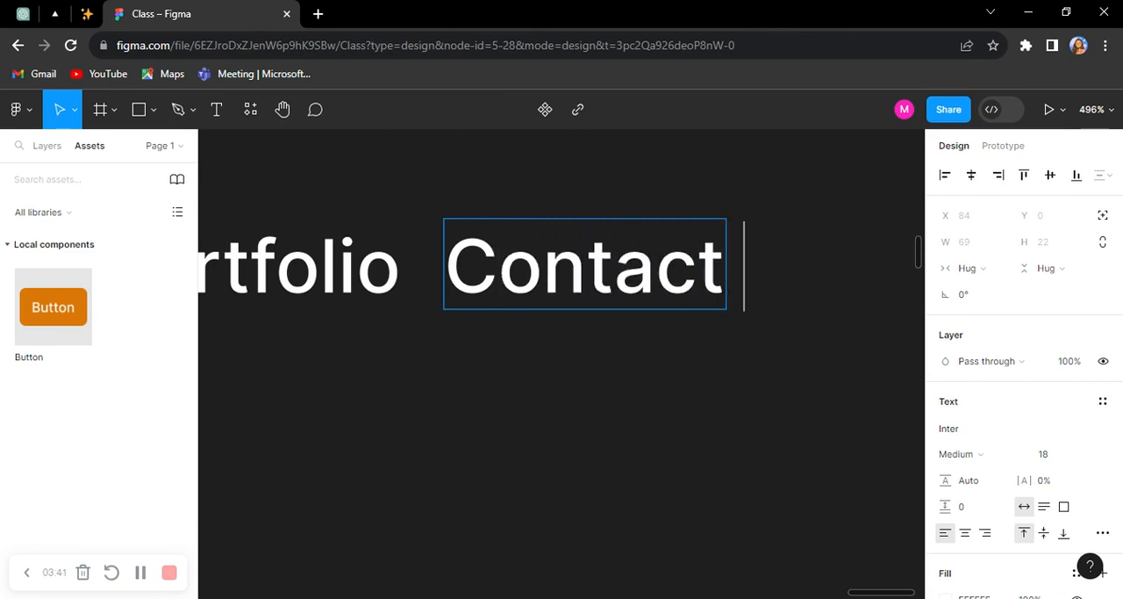
type("Us")
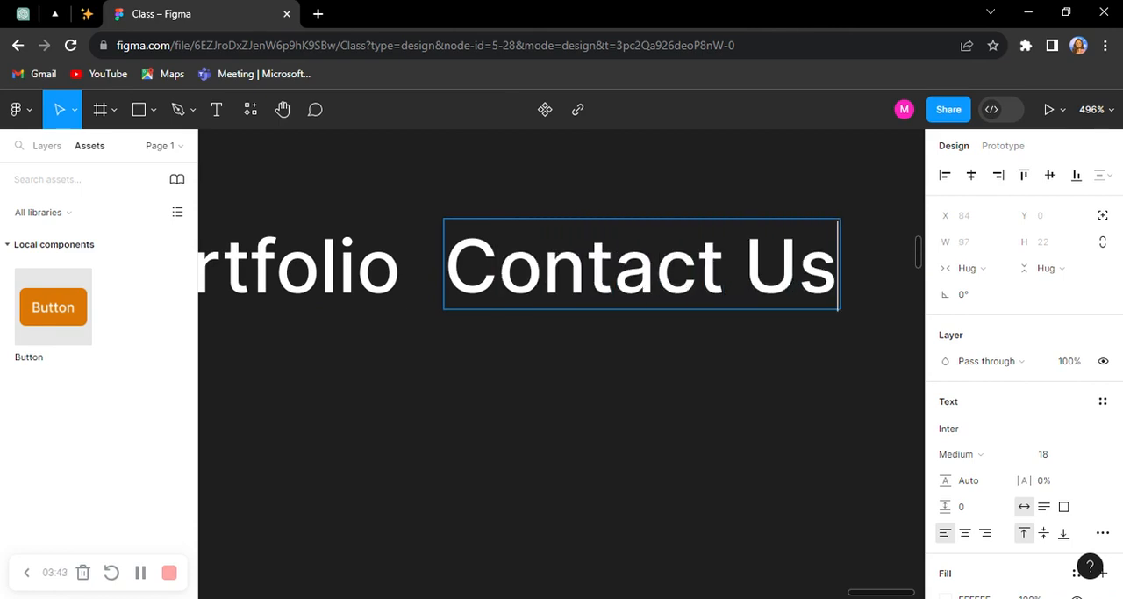
scroll(739, 345, "down", 4)
left_click(663, 462)
Step: Move the navigation row frame farther right, to about X 1351, Y 161, leaving space before Home
left_click_drag(496, 463, 781, 460)
scroll(404, 355, "up", 3)
left_click(489, 240)
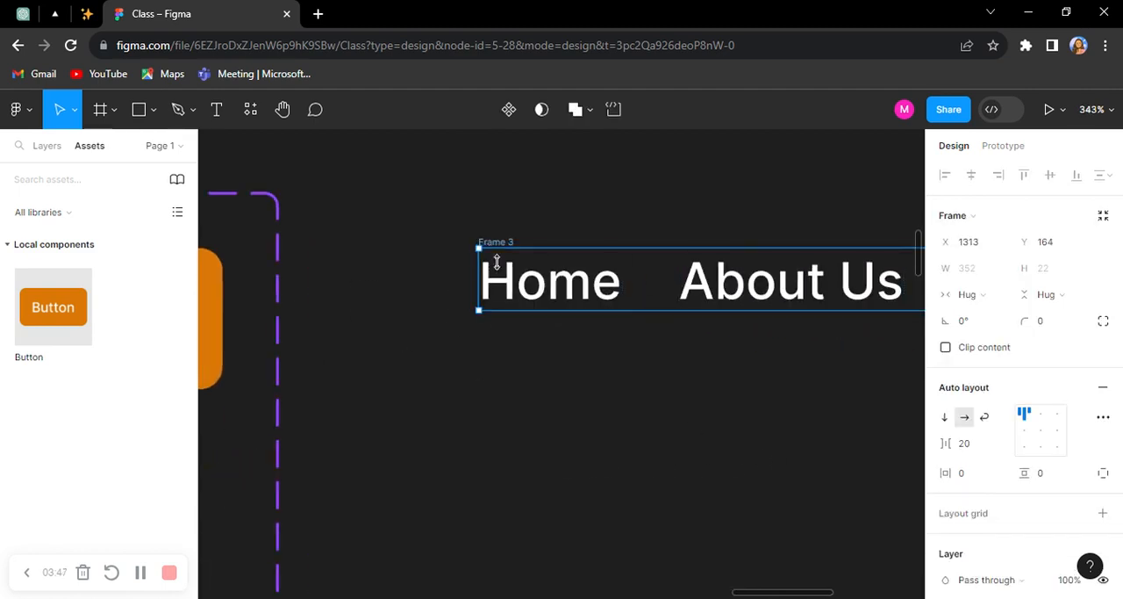
left_click_drag(507, 291, 627, 279)
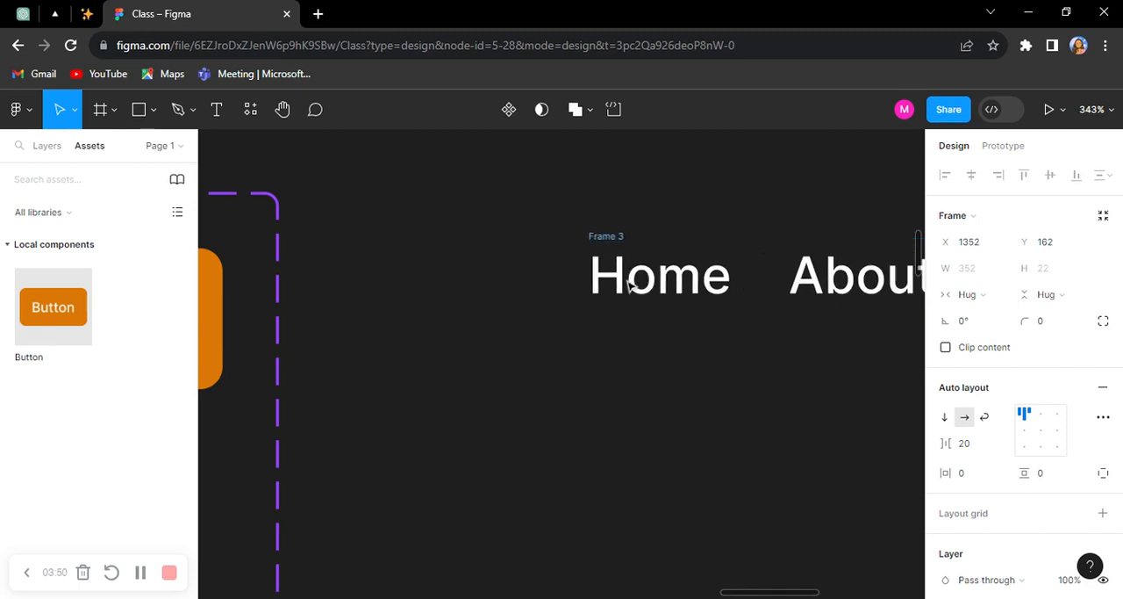
left_click(378, 255)
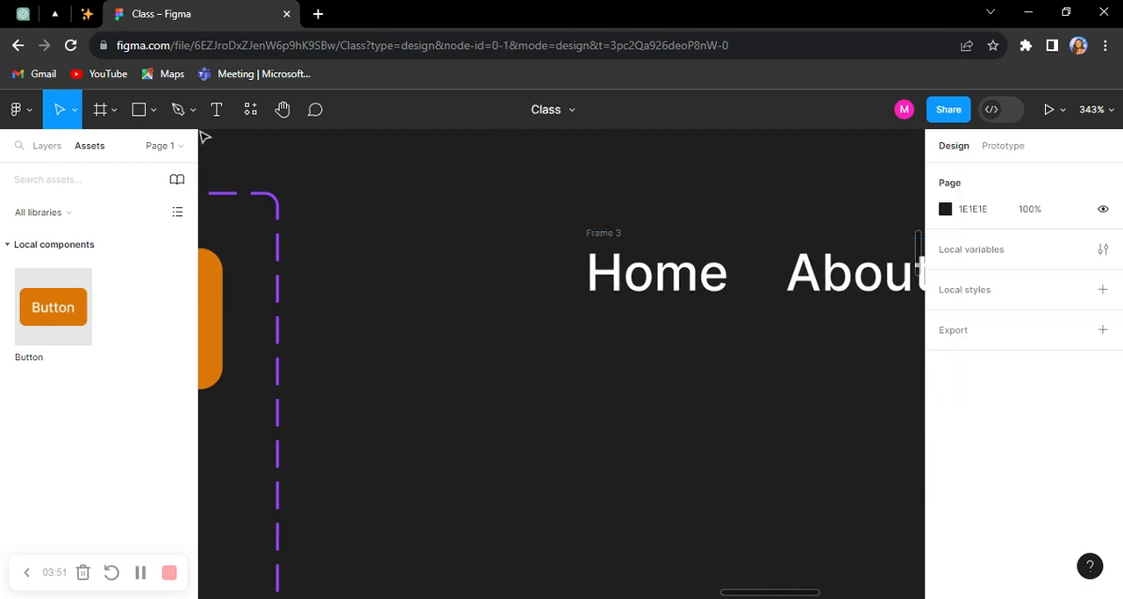
Step: Add a "J" text as a logo before Home and fill it with the orange document color DA7805
key("t")
left_click(487, 270)
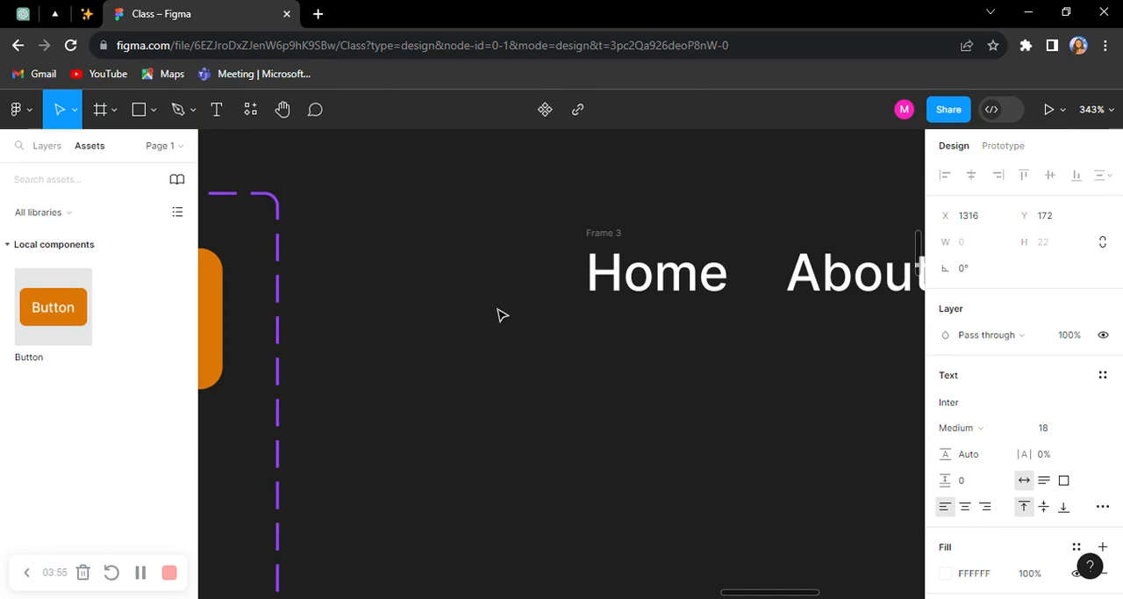
type("J")
key("Escape")
scroll(1008, 474, "down", 3)
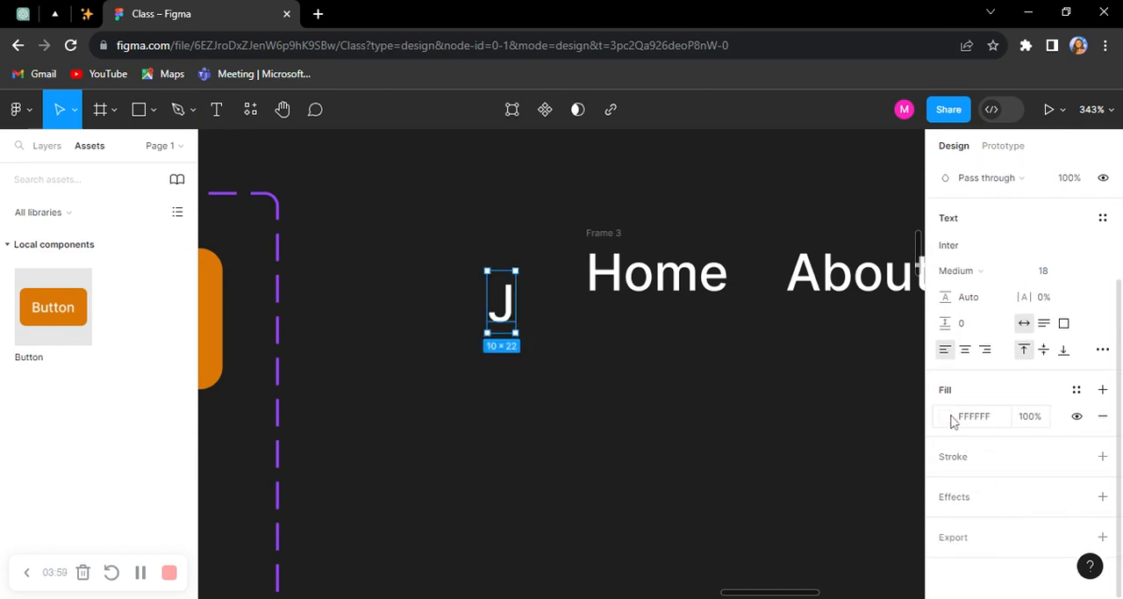
left_click(954, 422)
left_click(767, 532)
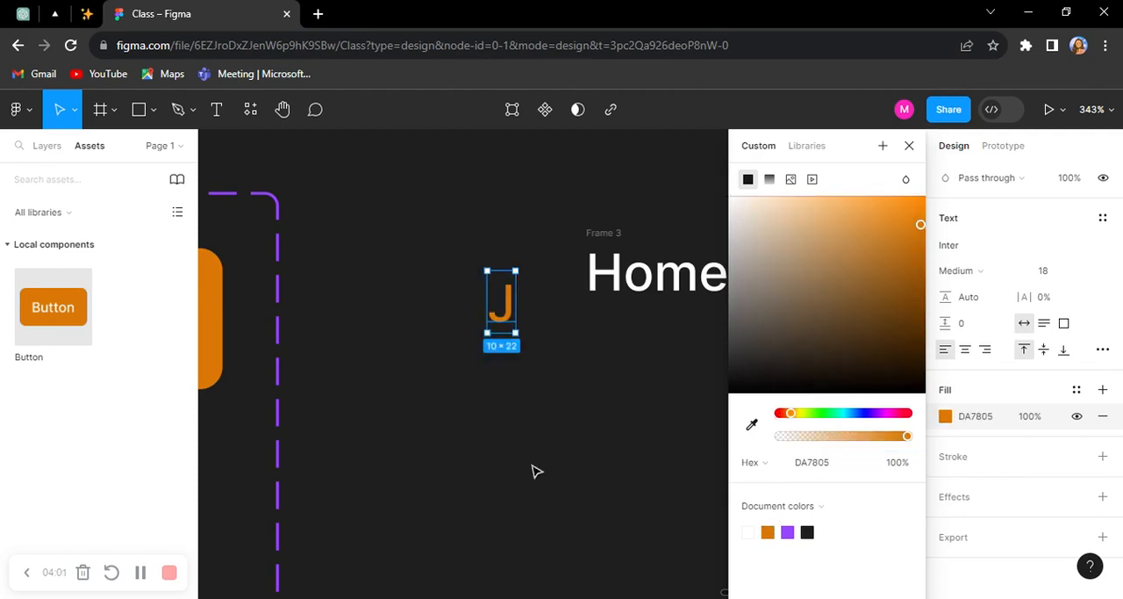
left_click(537, 471)
Step: Move the J to about X 1318, Y 159, beside Home, and set its font size to 40
left_click(502, 316)
left_click_drag(504, 303, 511, 270)
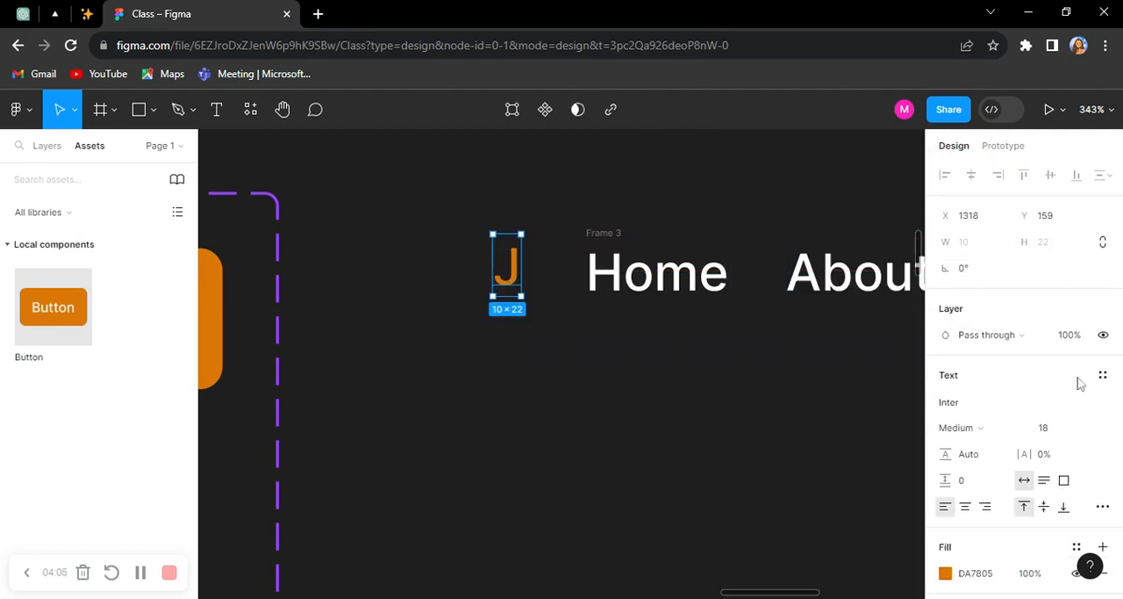
left_click(1052, 427)
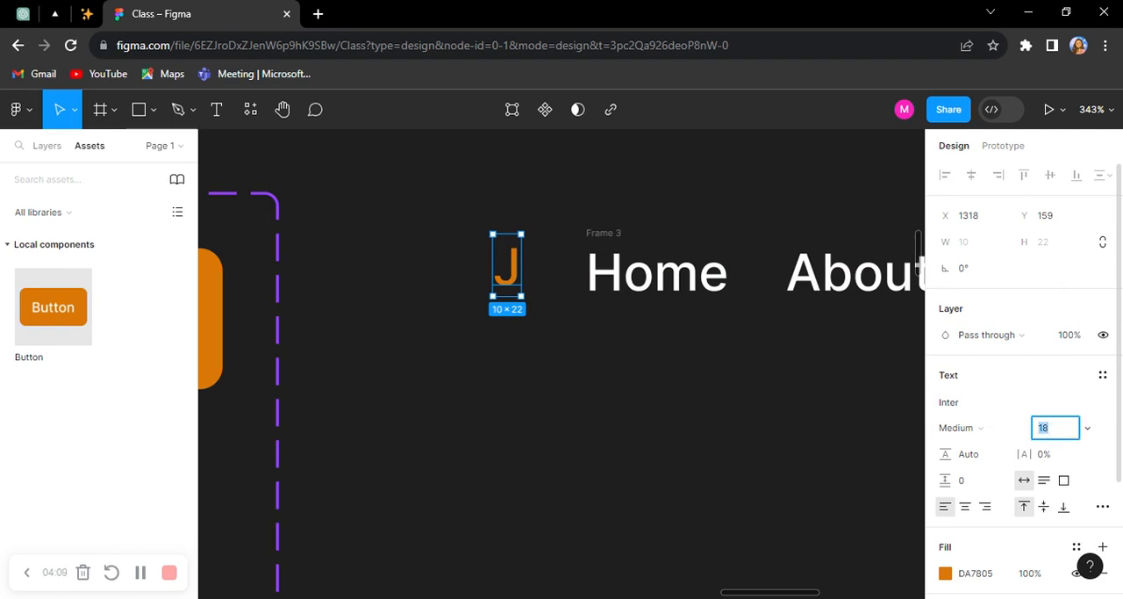
key("Return")
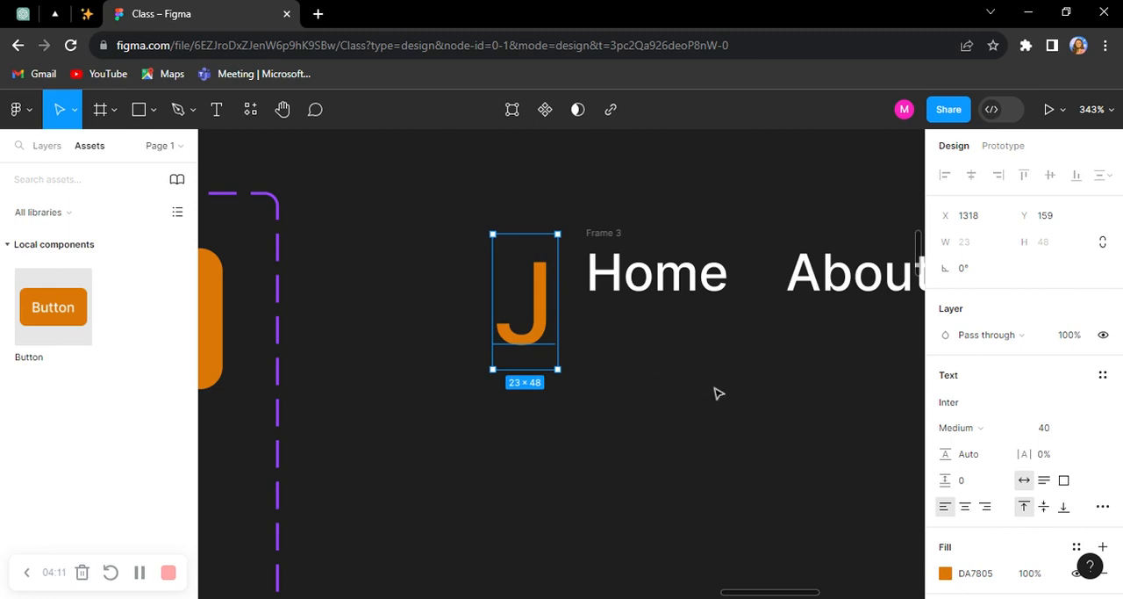
Step: Combine the J and the navigation row in a horizontal auto layout, aligned left and vertically centered
left_click(607, 239, "shift")
scroll(621, 225, "down", 5)
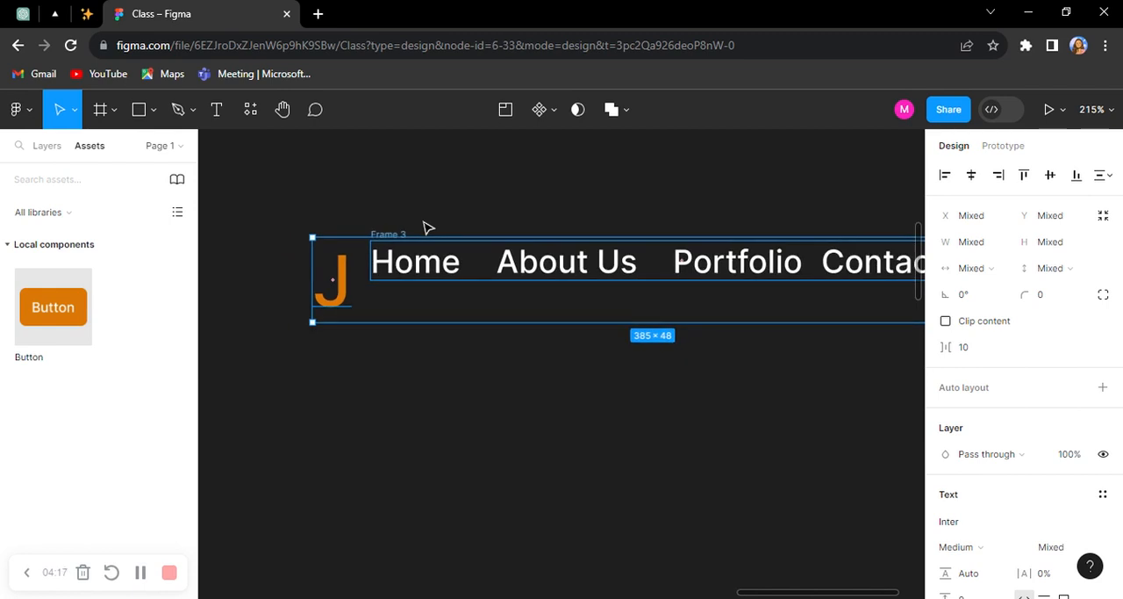
key("shift+a")
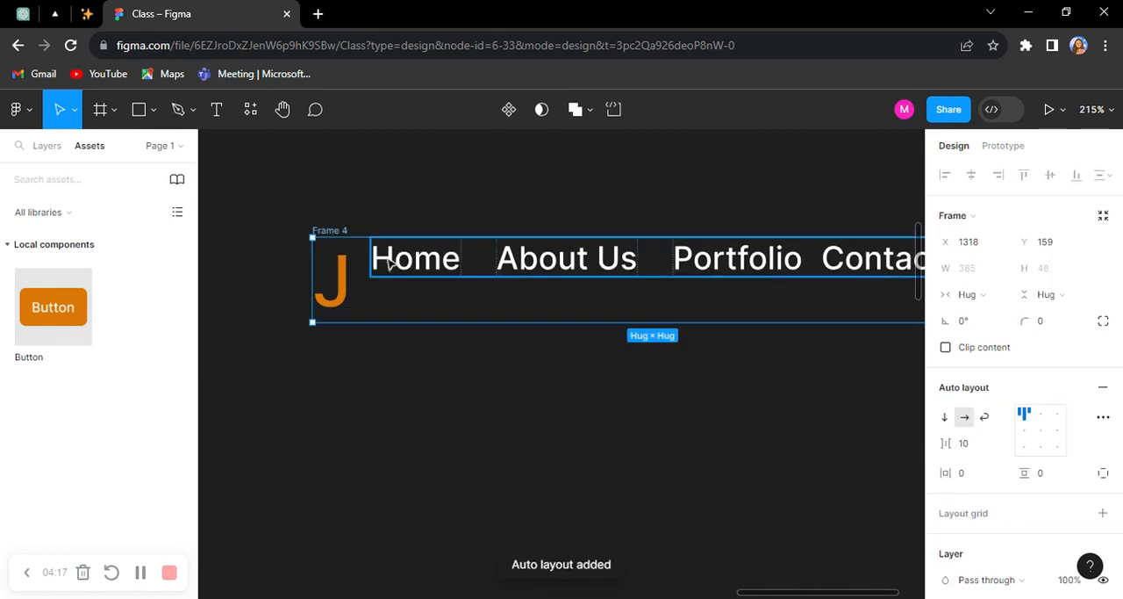
left_click(1024, 429)
left_click_drag(571, 396, 518, 388)
scroll(439, 354, "down", 3)
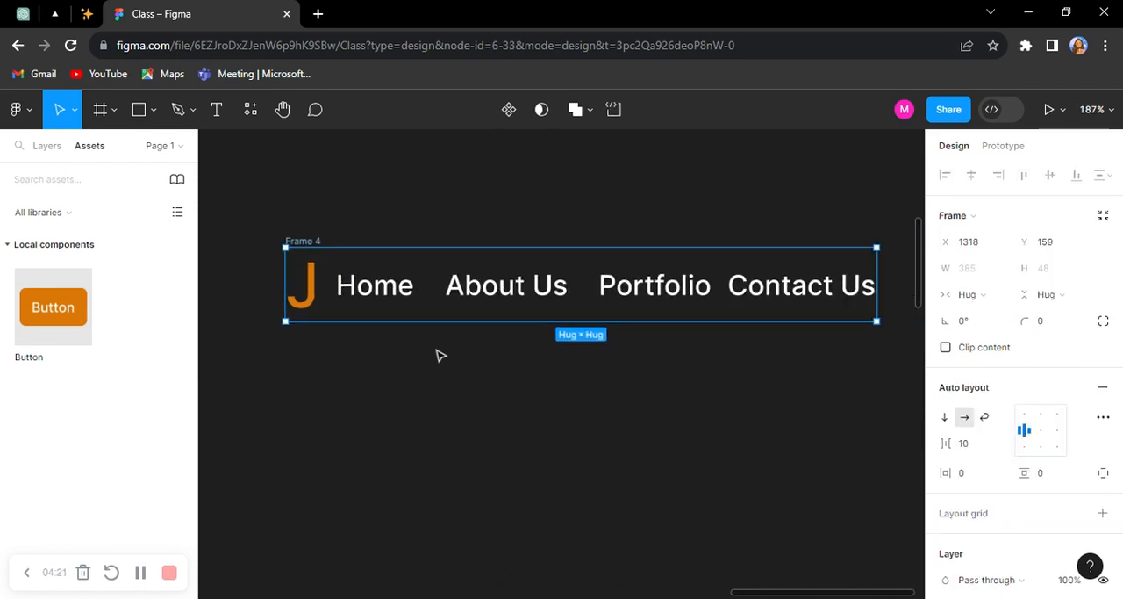
Step: Set the outer frame's item spacing to Auto and move the frame to about X 1307, Y 113
left_click(1003, 449)
left_click(993, 469)
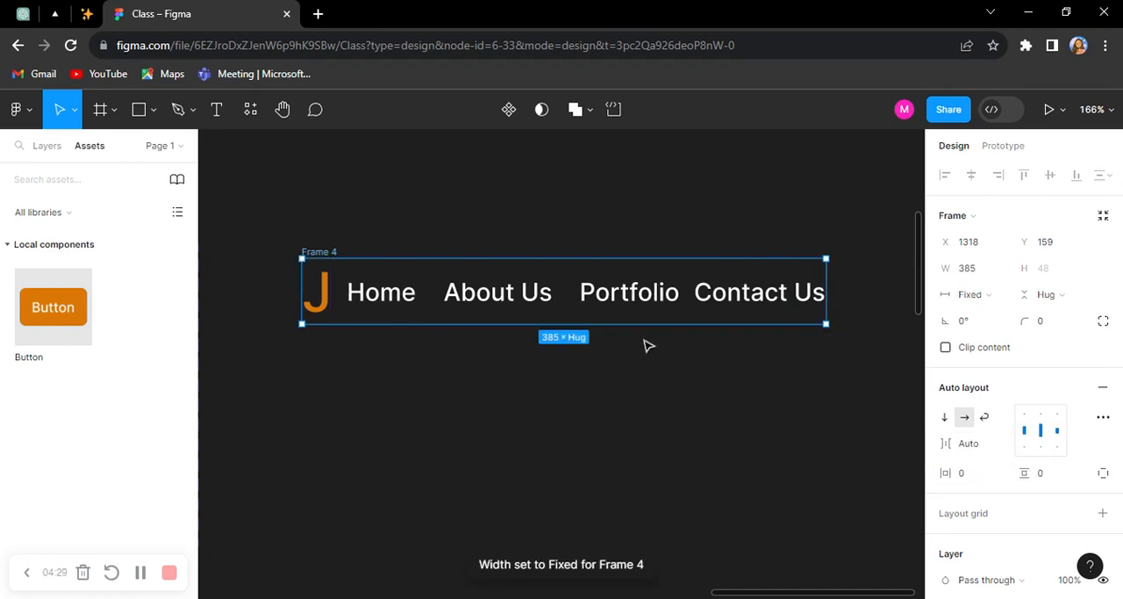
left_click(638, 290)
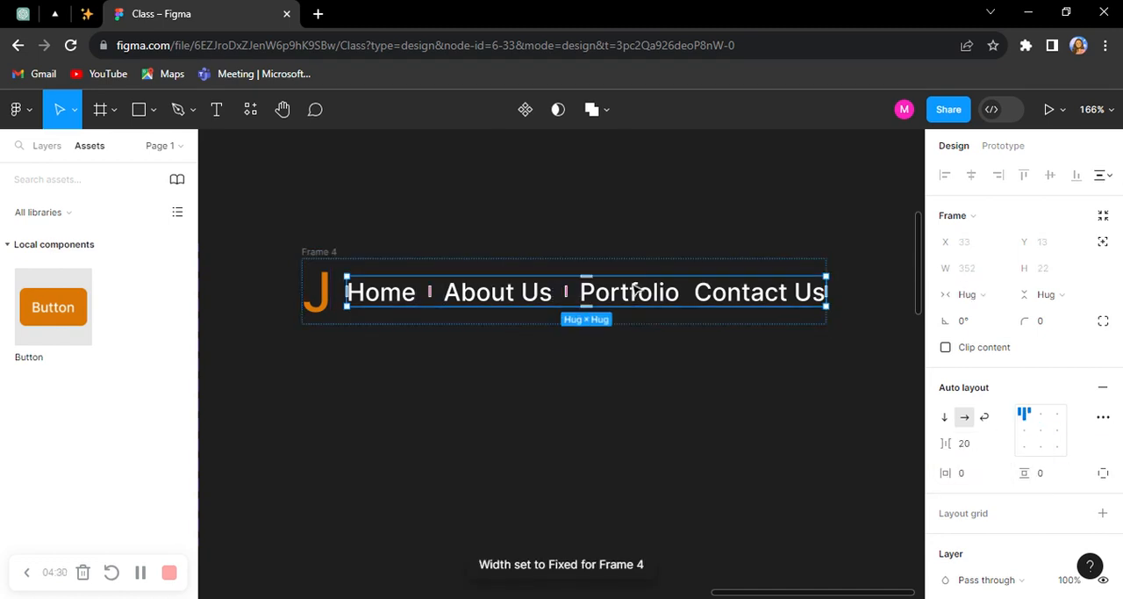
left_click(621, 378)
left_click(333, 252)
left_click_drag(430, 316, 414, 253)
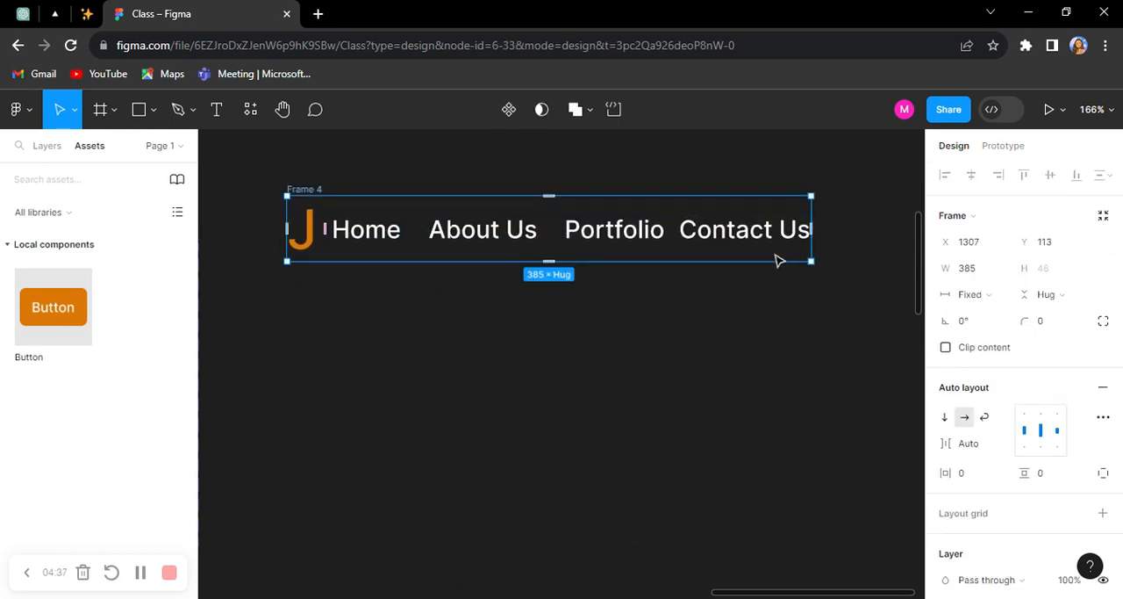
Step: Turn the outer frame into a component named "Nav Bar" and add a second variant to it
left_click(507, 113)
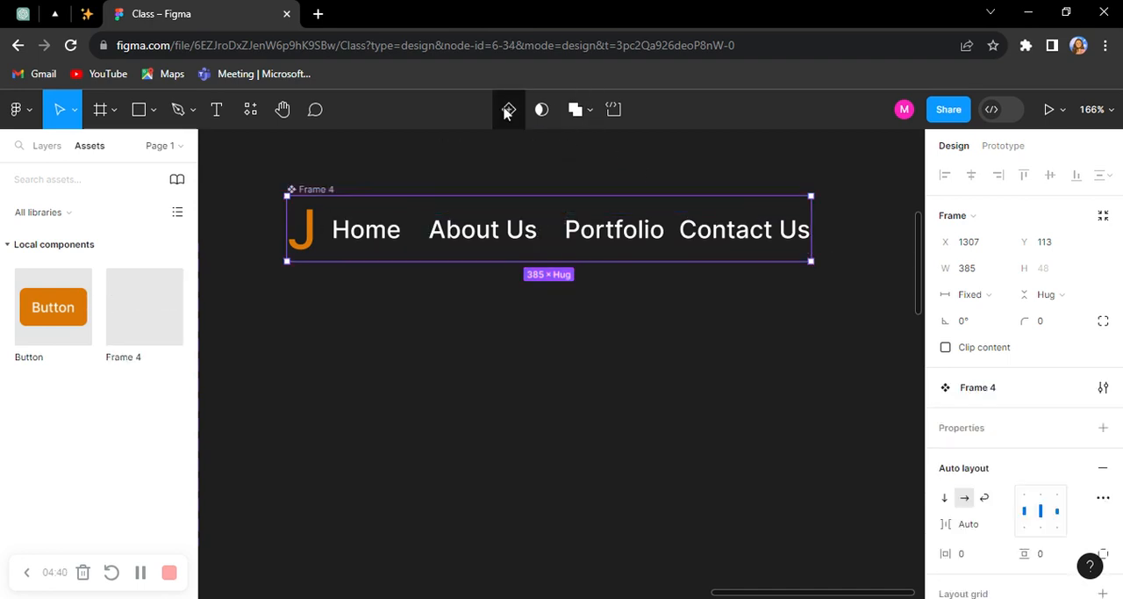
double_click(327, 191)
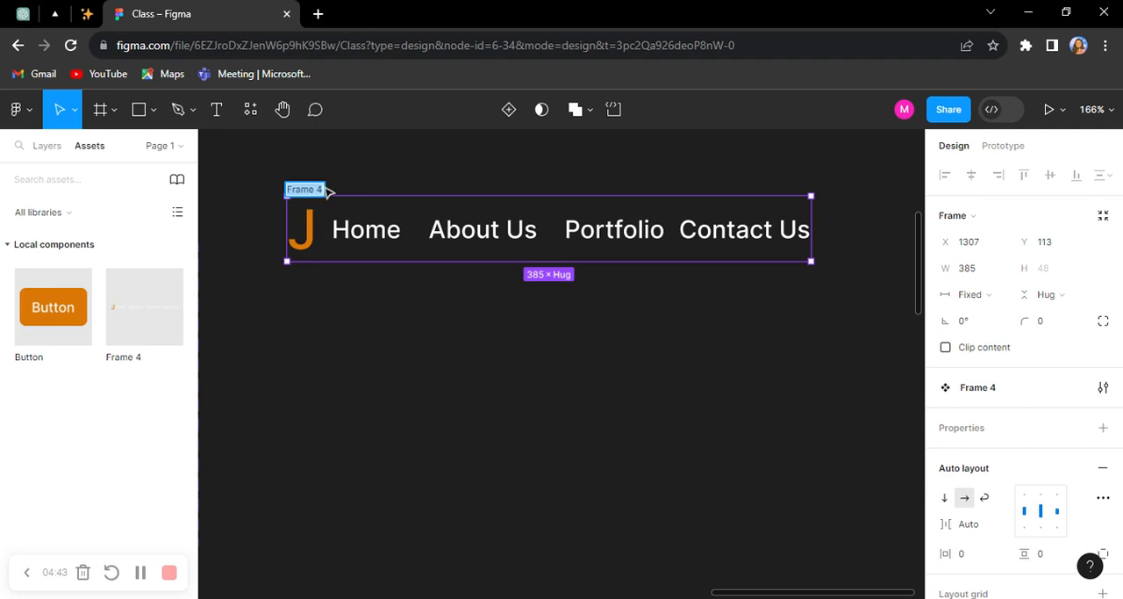
type("Nav Bar")
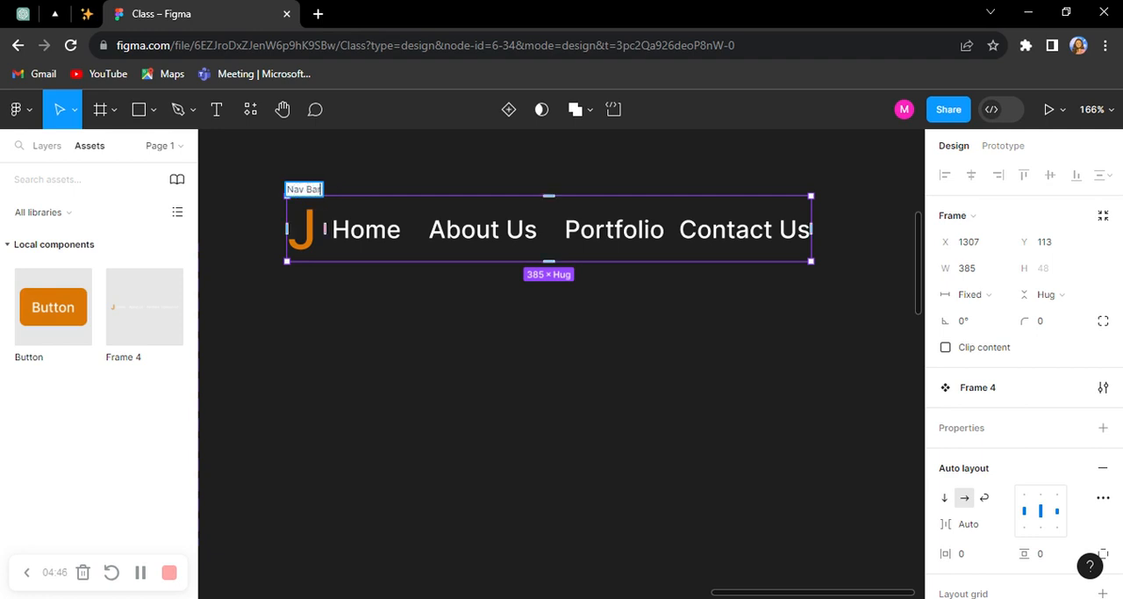
key("Return")
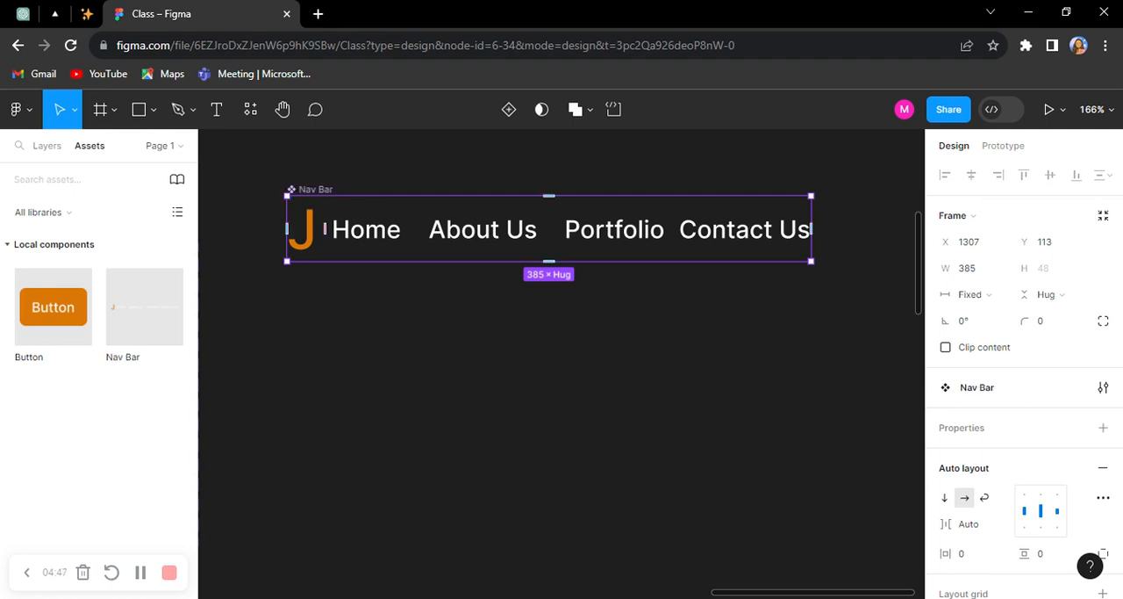
scroll(461, 250, "down", 1)
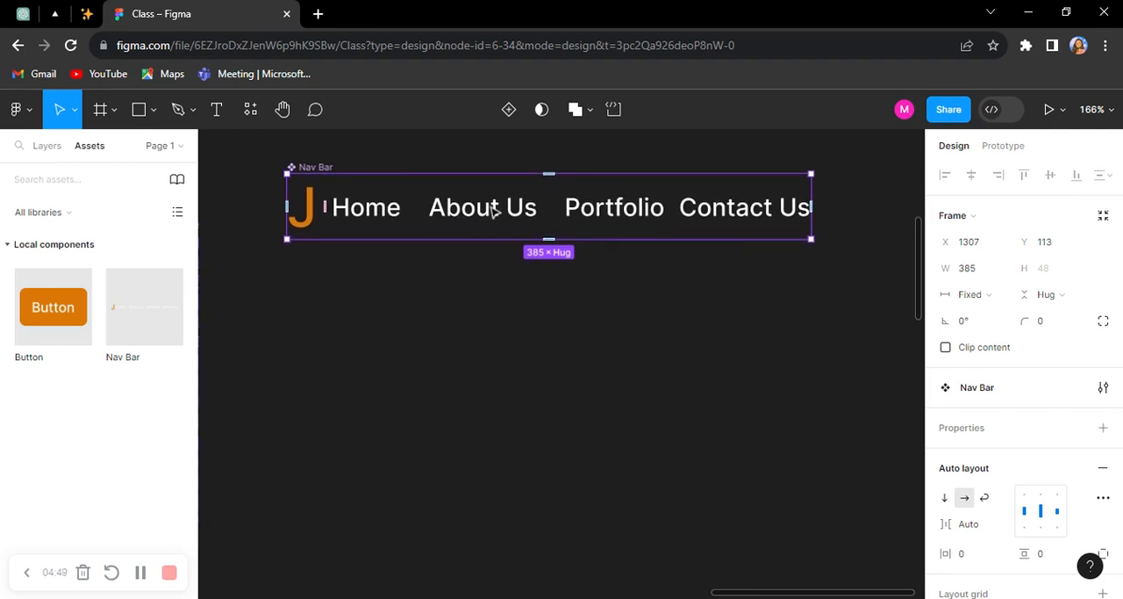
left_click(510, 109)
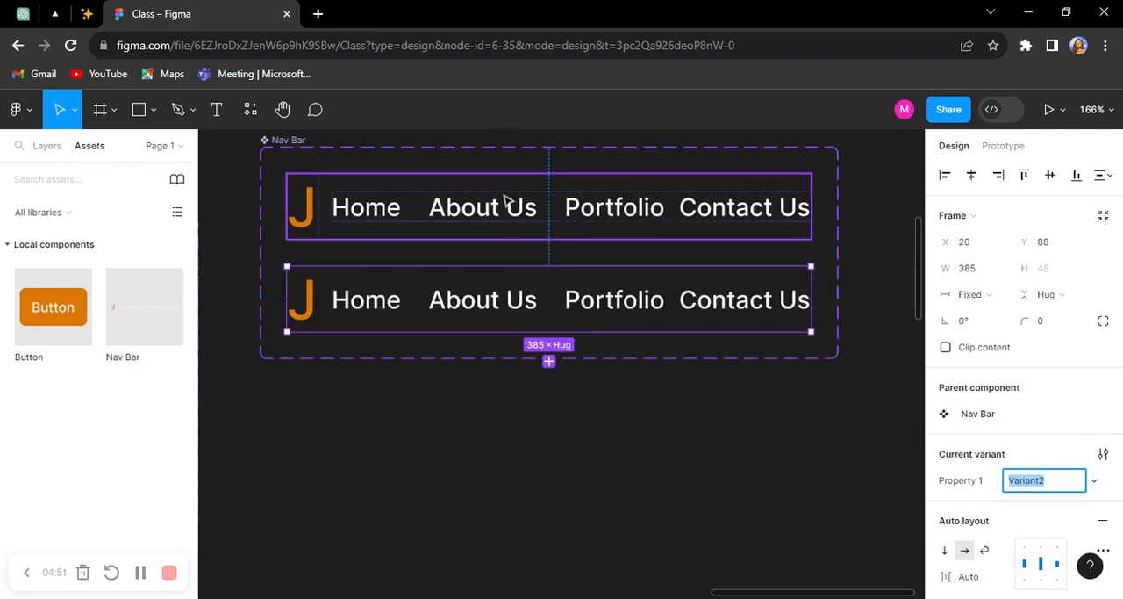
Step: Fill the Home text in the Nav Bar's Default variant with the orange document color DA7805
left_click(416, 220)
scroll(348, 214, "up", 3)
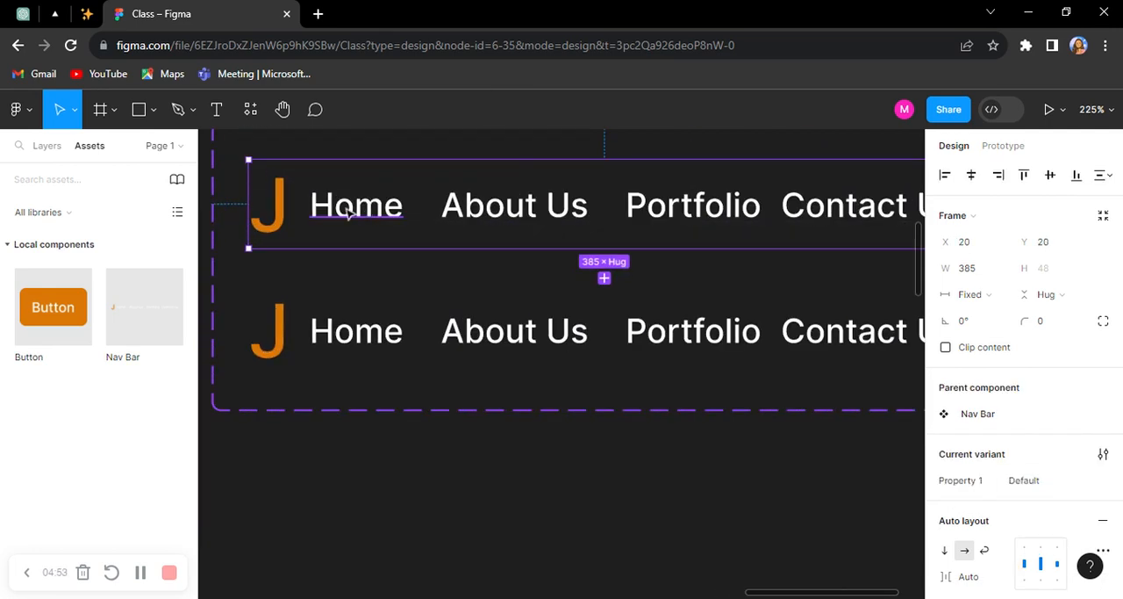
left_click(348, 214)
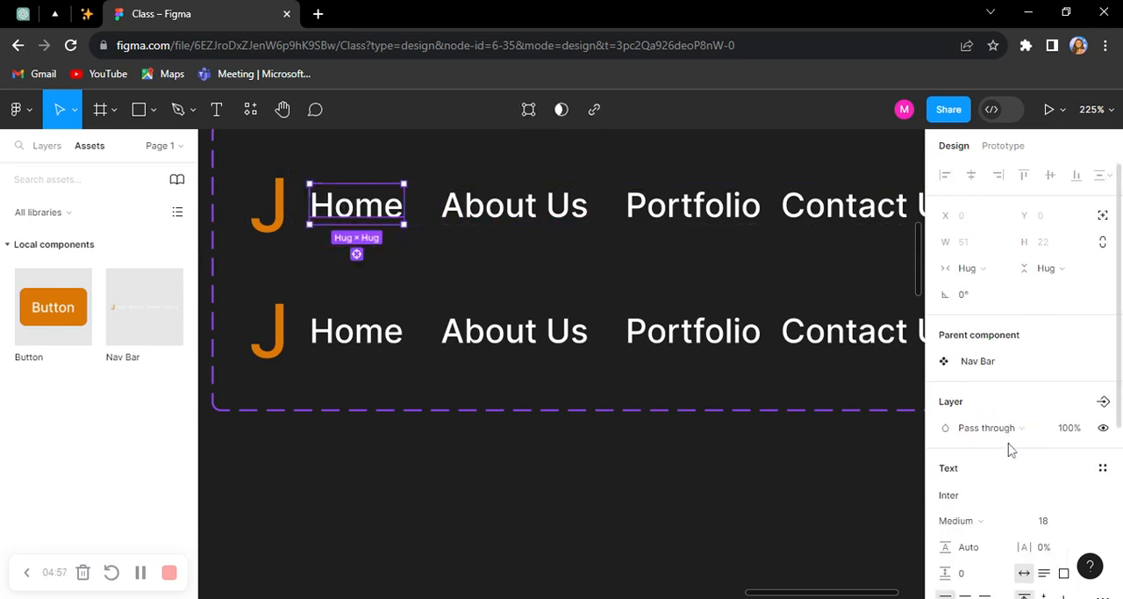
scroll(1013, 444, "down", 3)
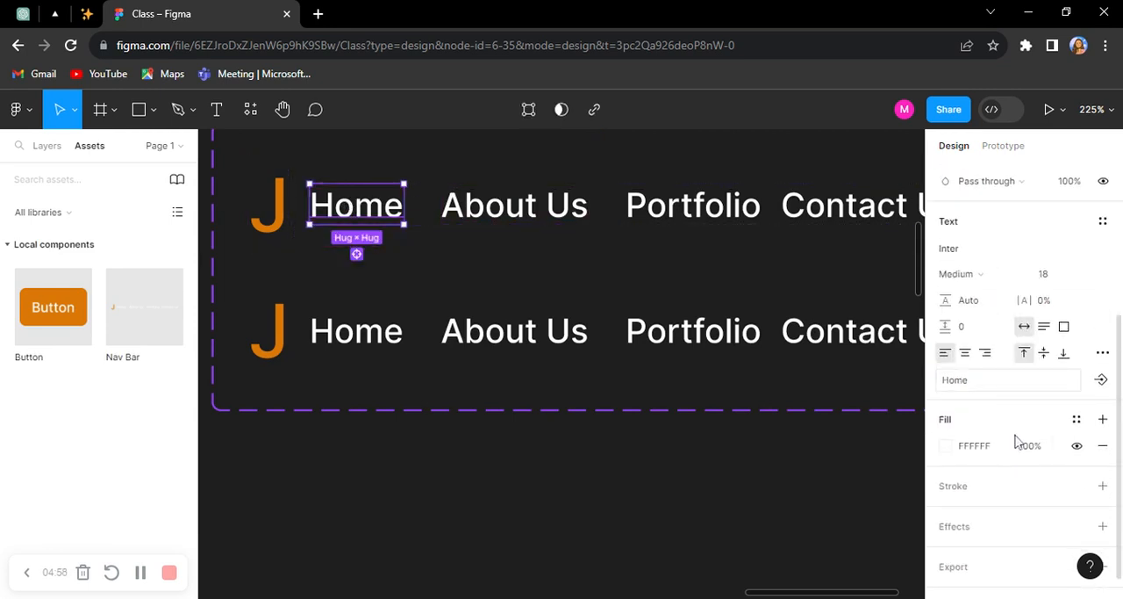
left_click(945, 446)
left_click(768, 532)
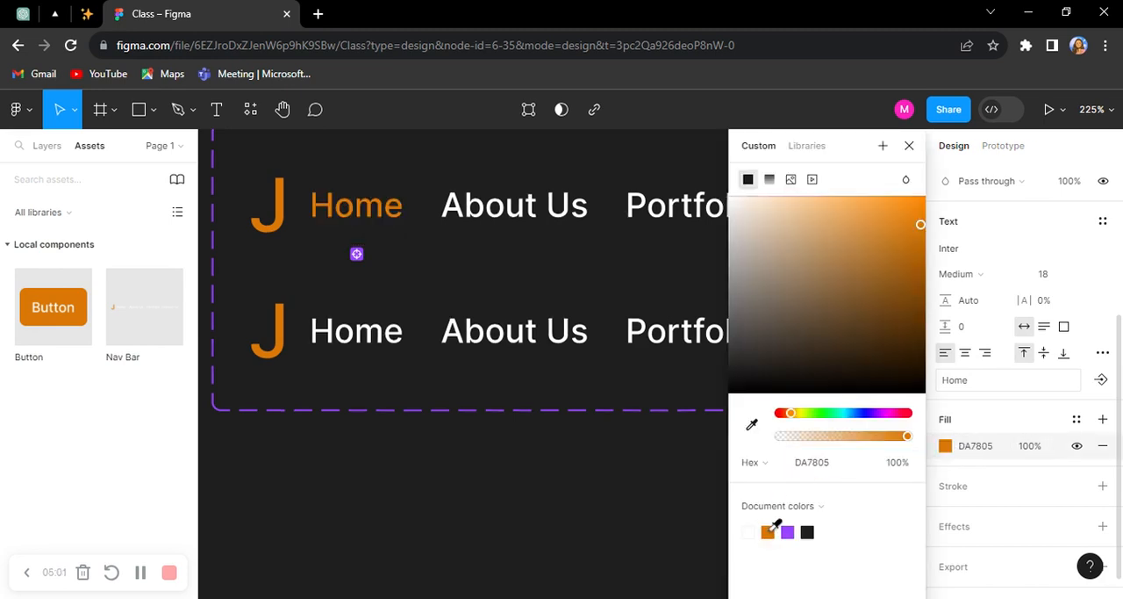
left_click(614, 490)
scroll(540, 240, "down", 3)
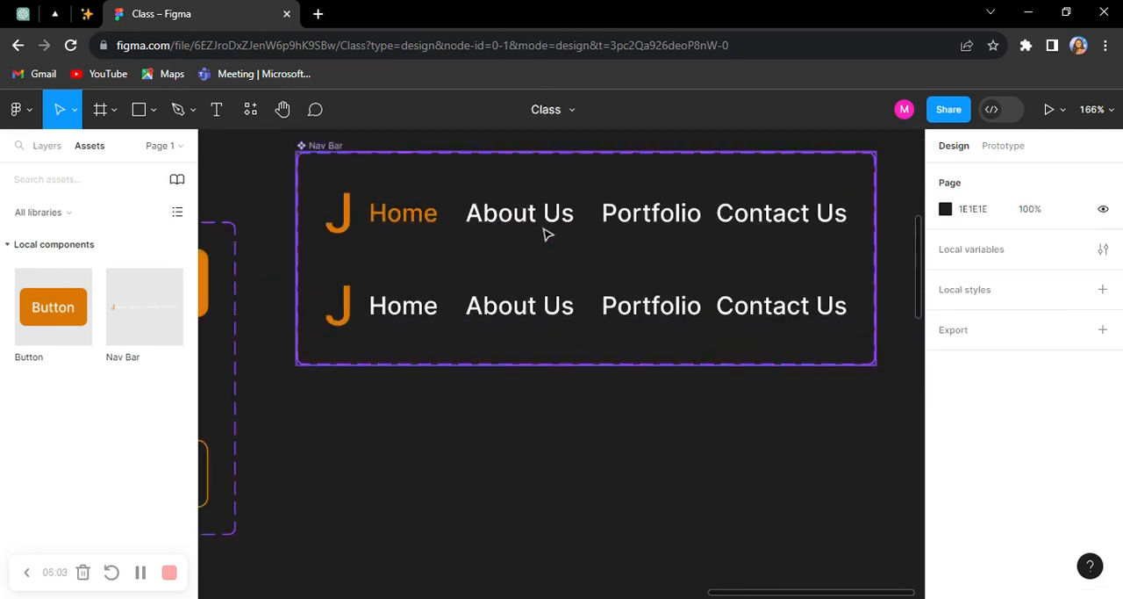
Step: Fill the About Us text in the Nav Bar's second variant with the orange document color
left_click(579, 220)
left_click(412, 331)
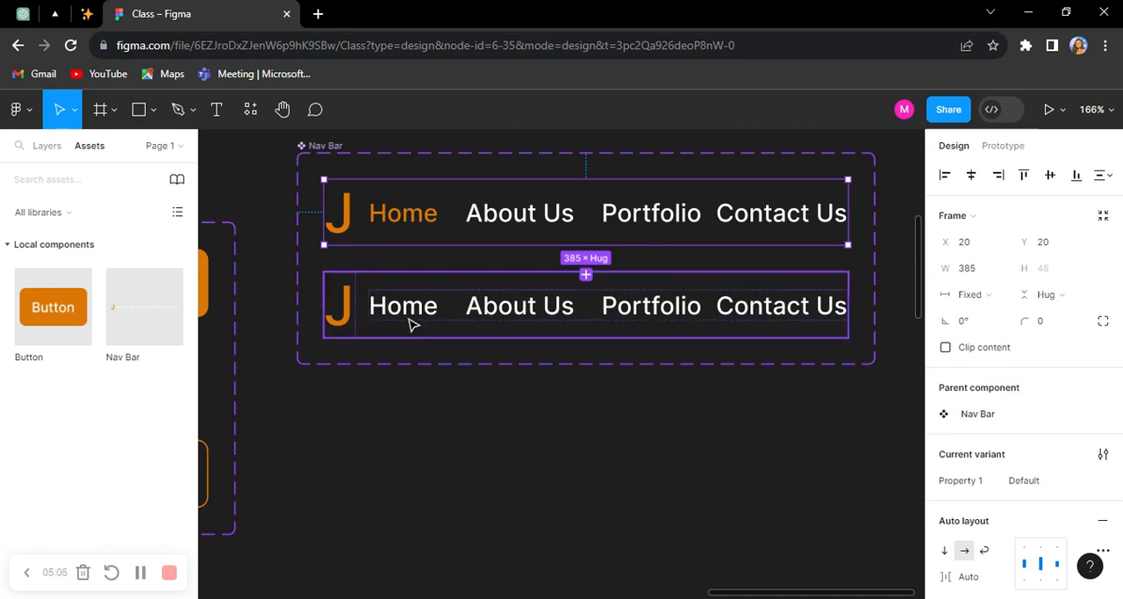
left_click(412, 325)
left_click(531, 316)
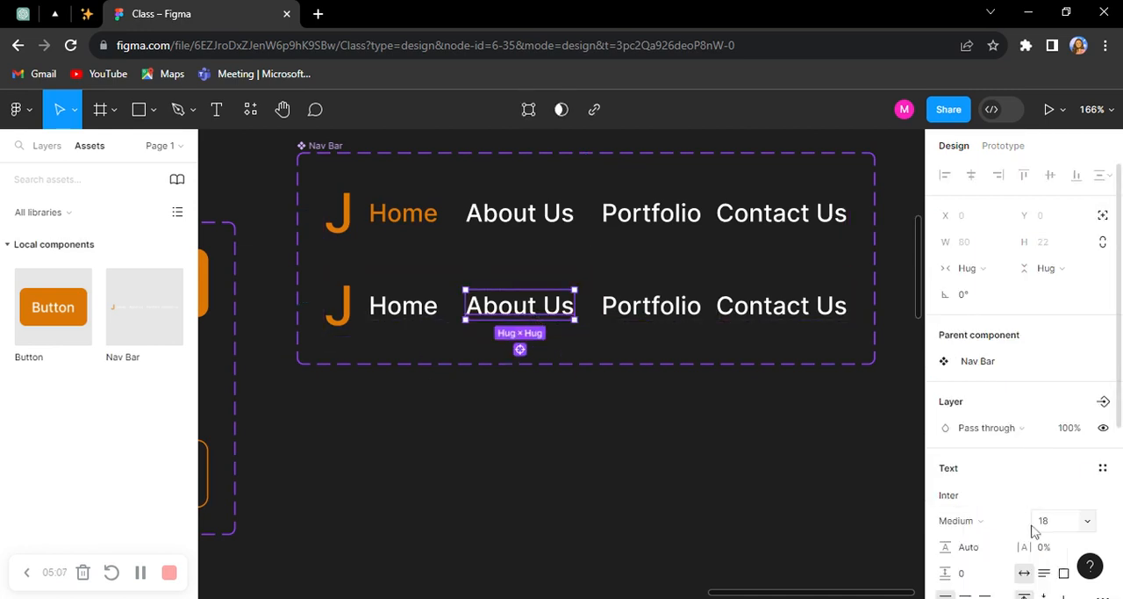
scroll(1034, 531, "down", 3)
left_click(945, 445)
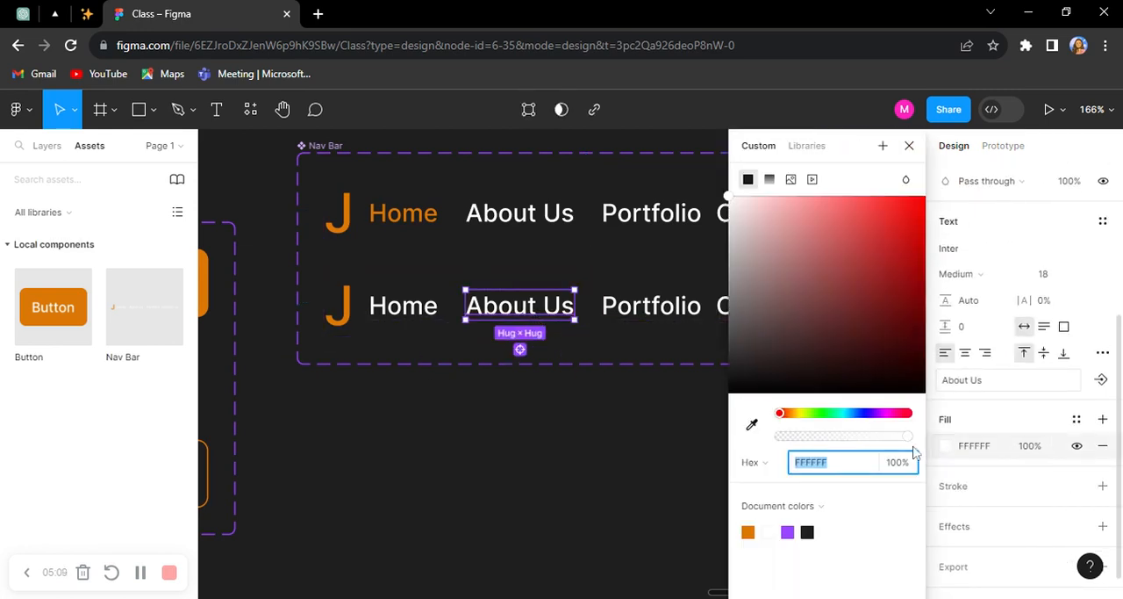
left_click(748, 532)
left_click(615, 452)
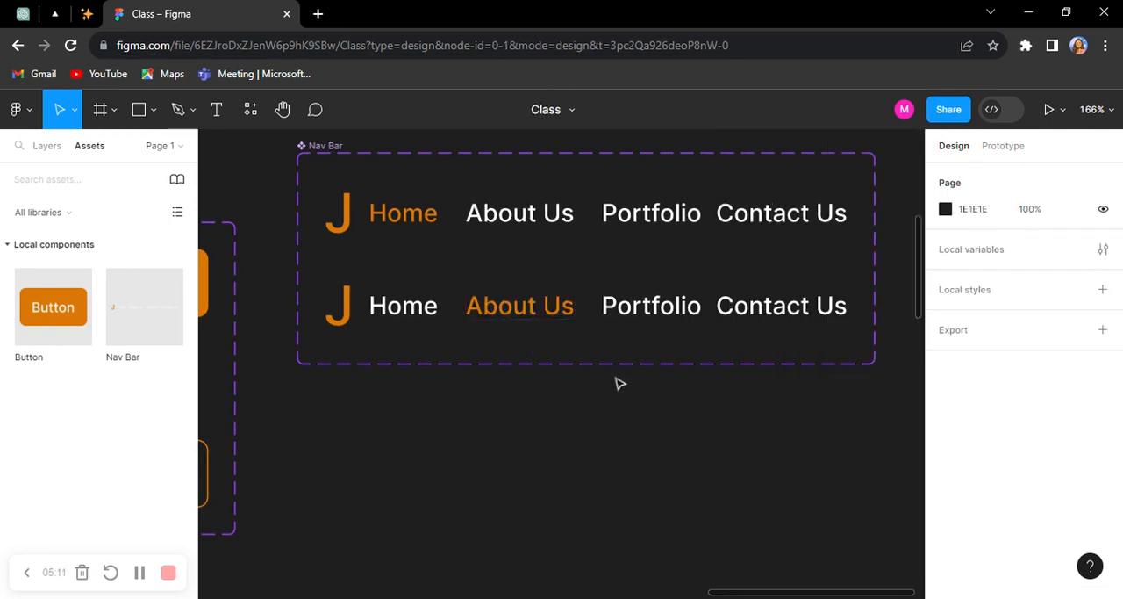
Step: Rename the Nav Bar's first variant "Home" and its second variant "About Us"
left_click(703, 218)
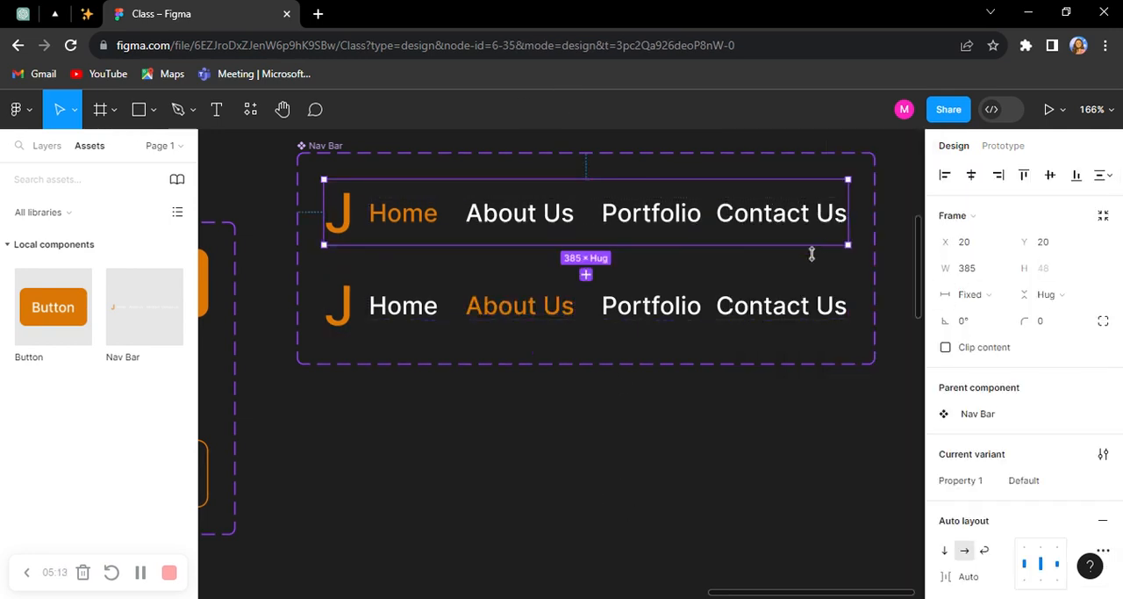
left_click(1053, 485)
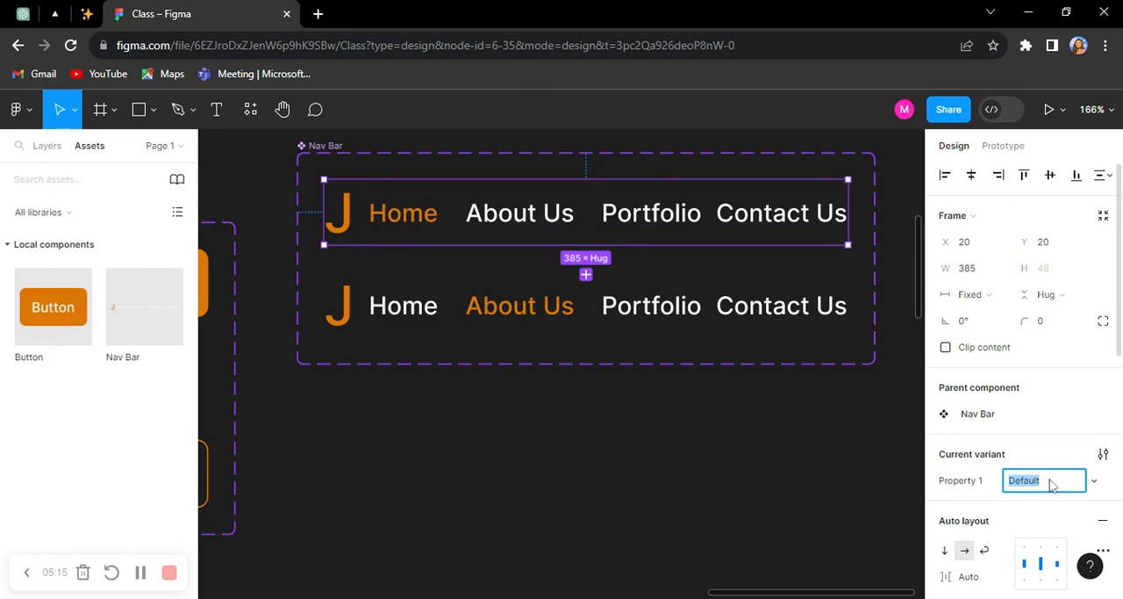
key("Return")
left_click(667, 303)
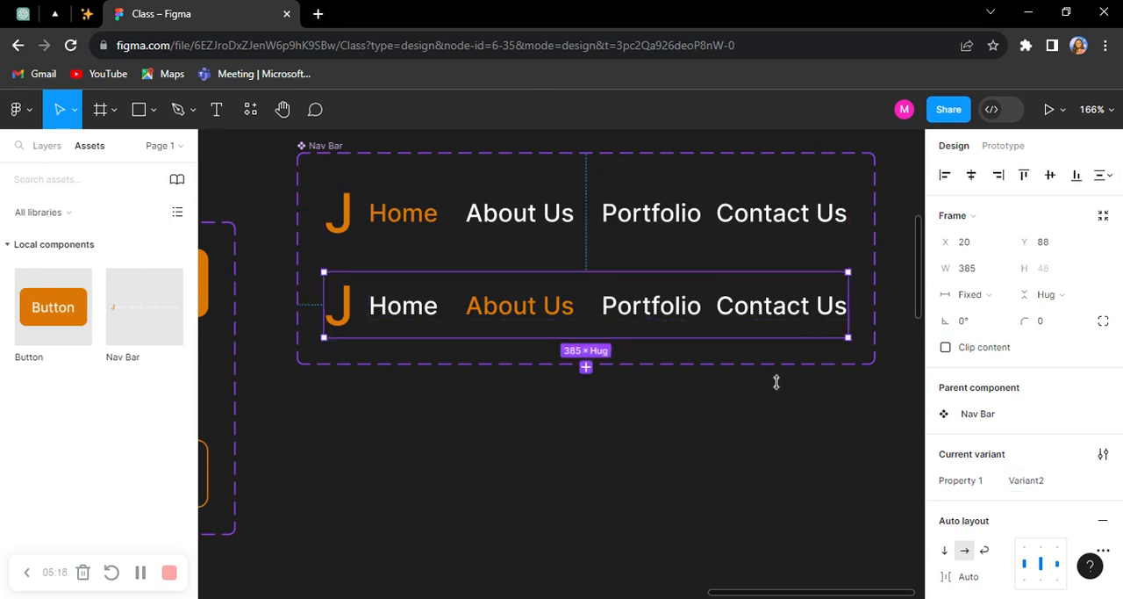
left_click(1043, 488)
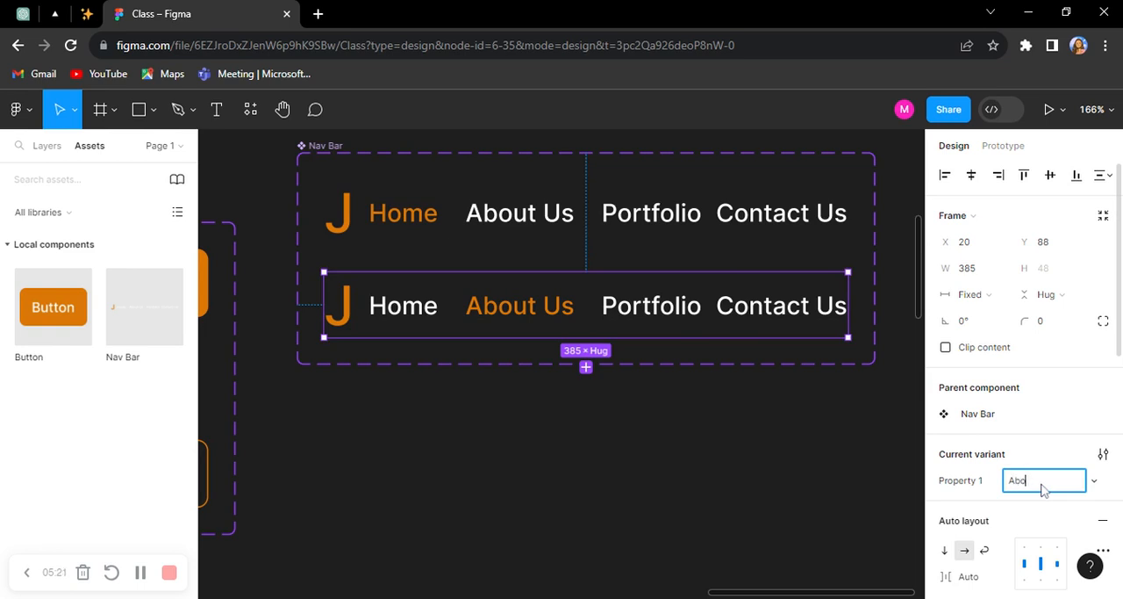
type("About Us")
key("Return")
Step: Add a third variant to the Nav Bar and fill its Portfolio text with the orange document color DA7805
left_click(307, 146)
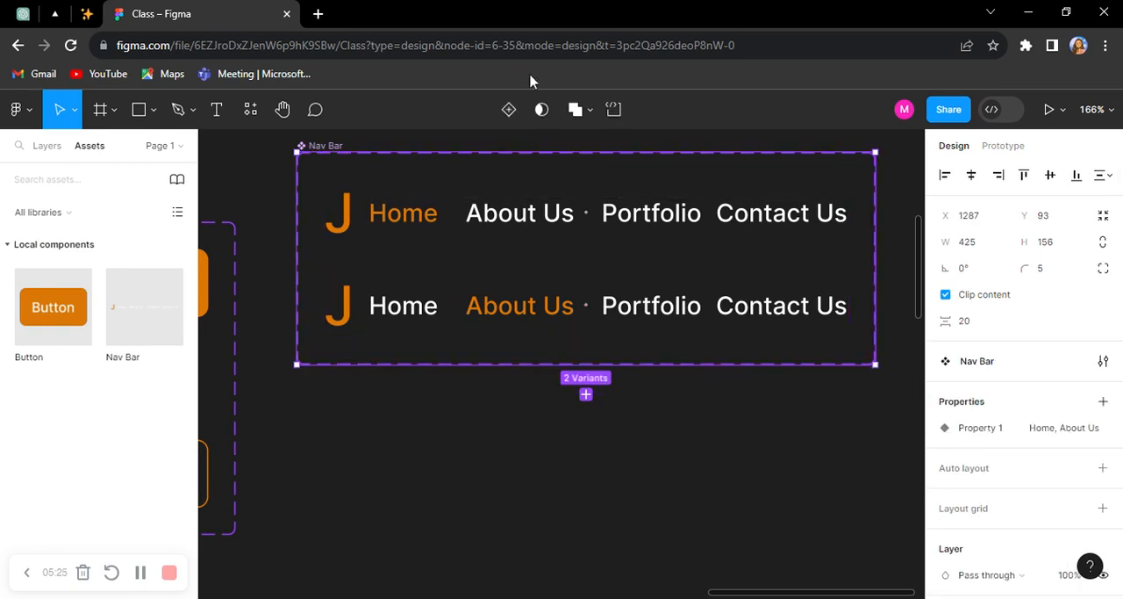
left_click(509, 109)
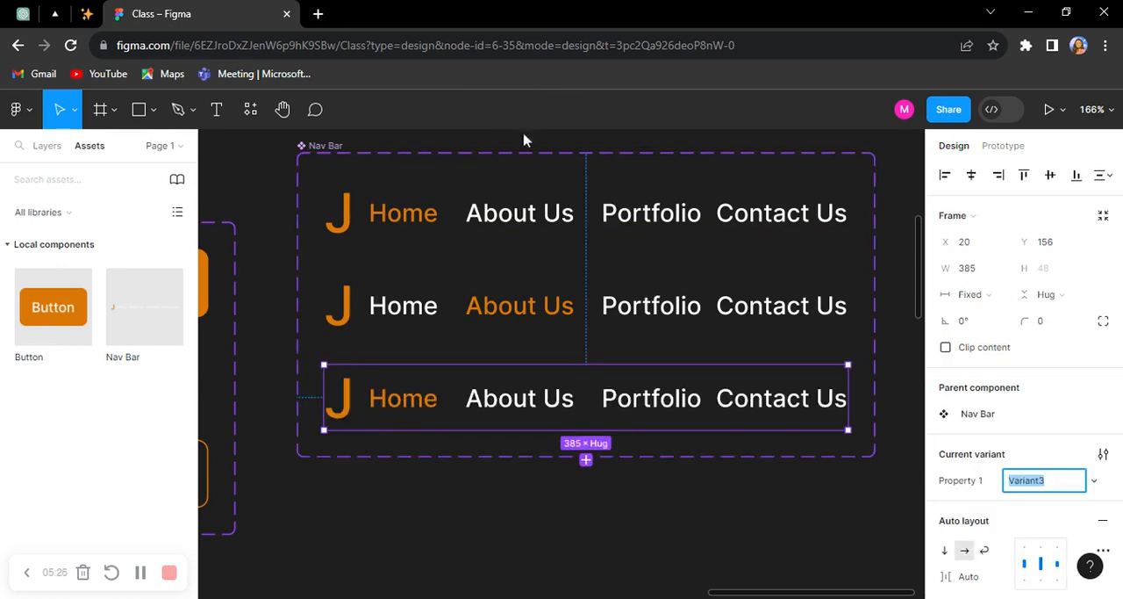
left_click(663, 415)
scroll(1012, 378, "down", 3)
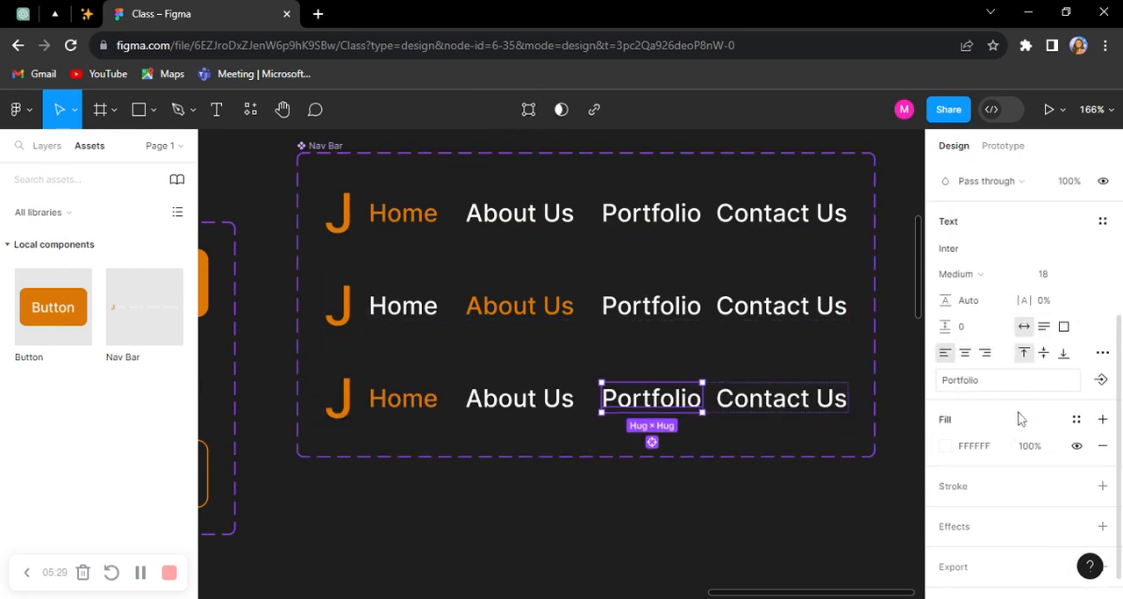
scroll(1012, 403, "up", 3)
scroll(1018, 430, "down", 3)
left_click(945, 445)
left_click(749, 532)
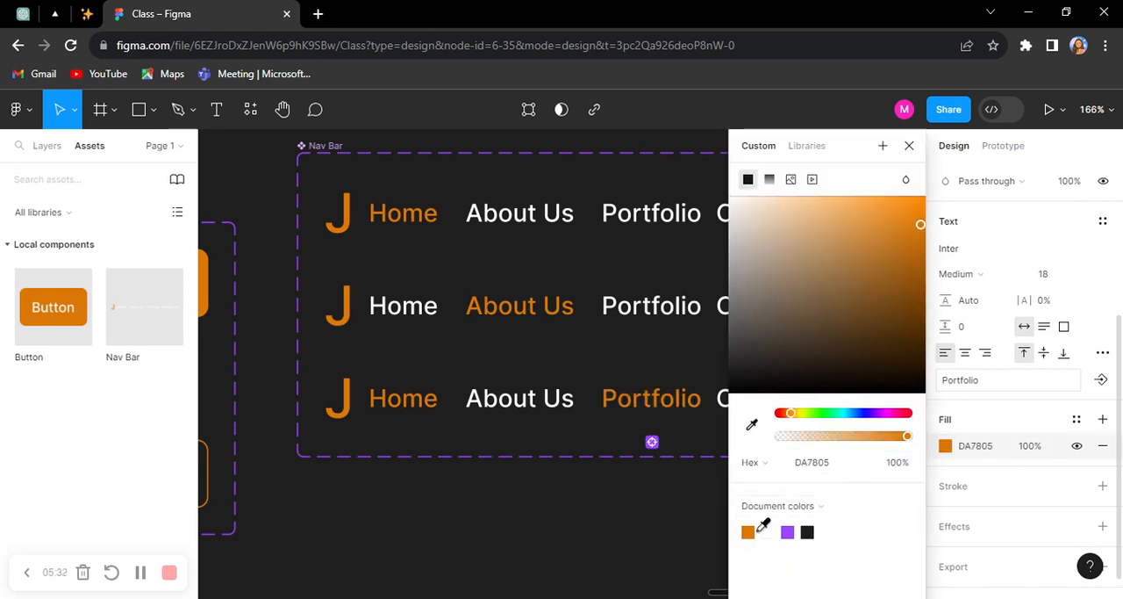
Step: Recolor the Home text in the Nav Bar's third variant to white
left_click(402, 396)
left_click(975, 457)
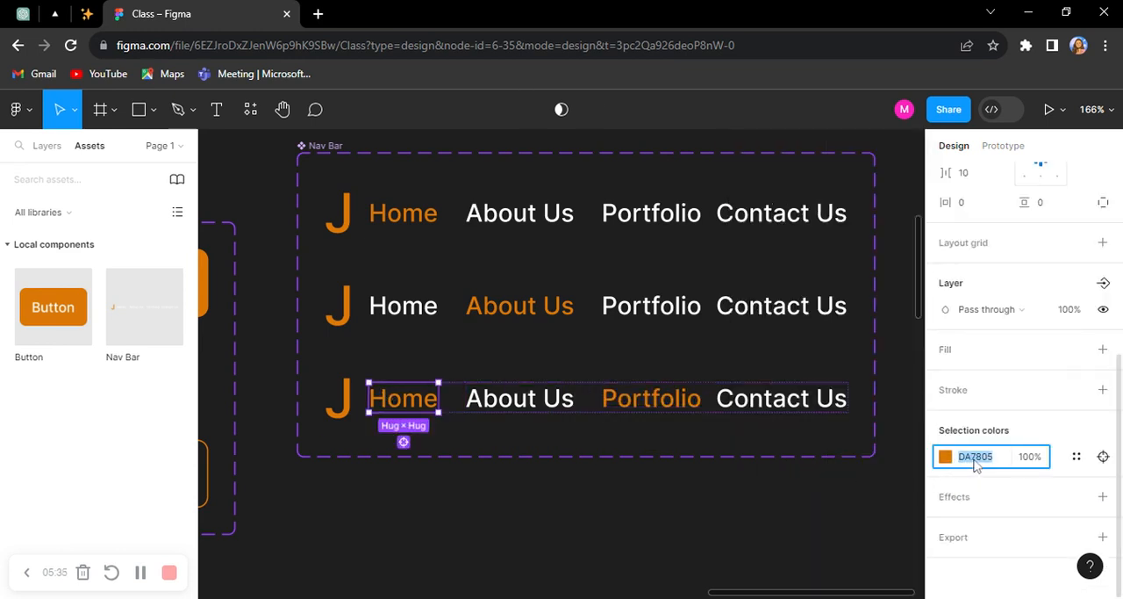
type("ff")
key("Return")
left_click(742, 528)
Step: Rename the Nav Bar's third variant "Portfolio"
left_click(708, 423)
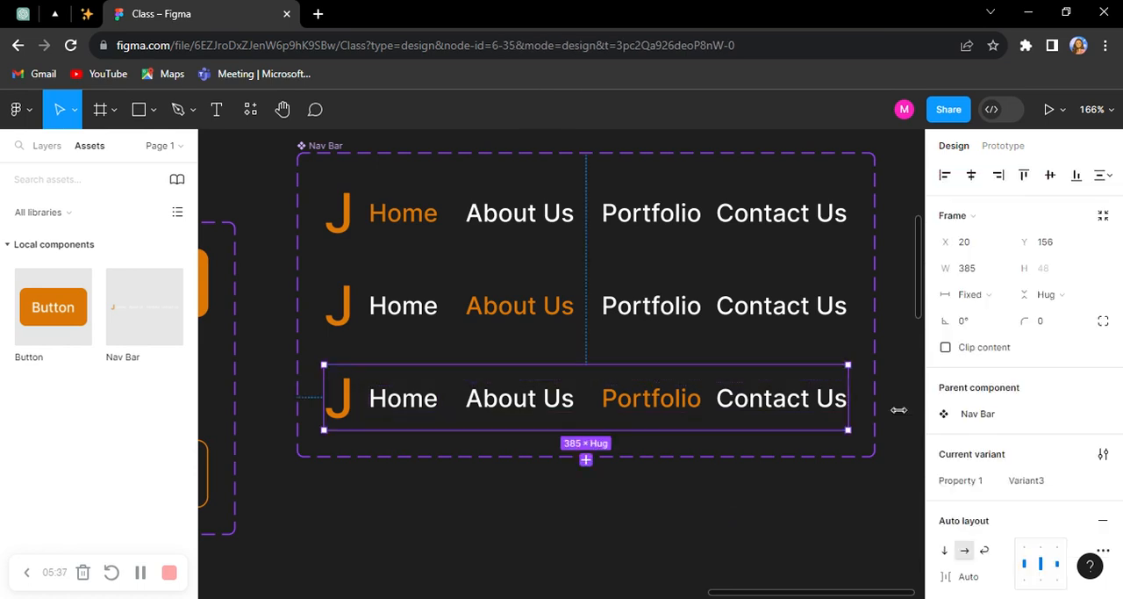
left_click(1028, 479)
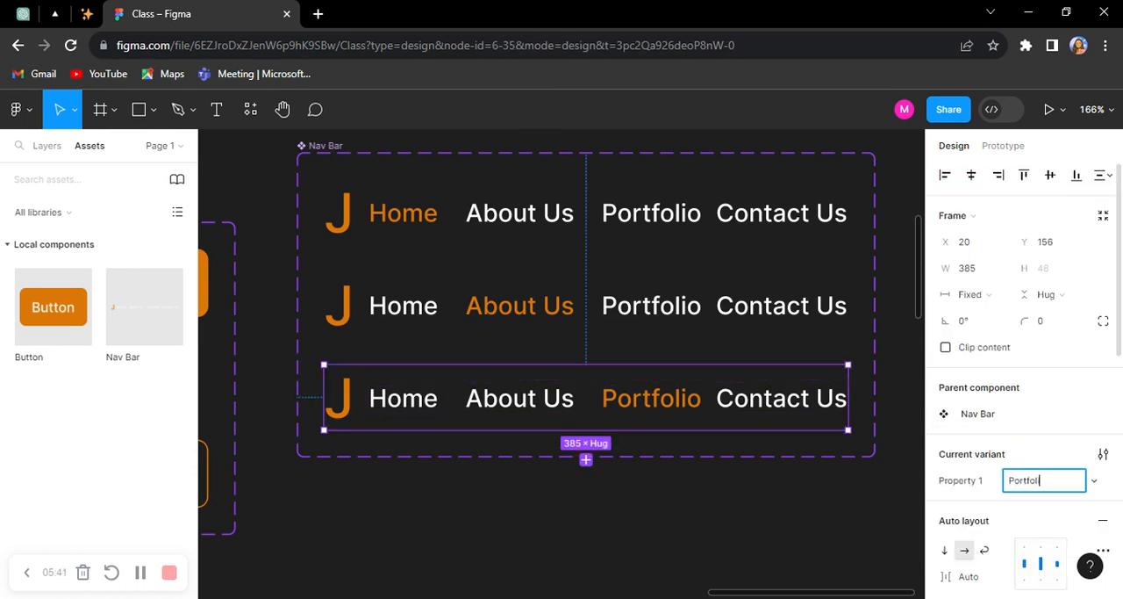
key("Return")
Step: Add a fourth variant to the Nav Bar and fill its Contact Us text with the orange document color
left_click(305, 157)
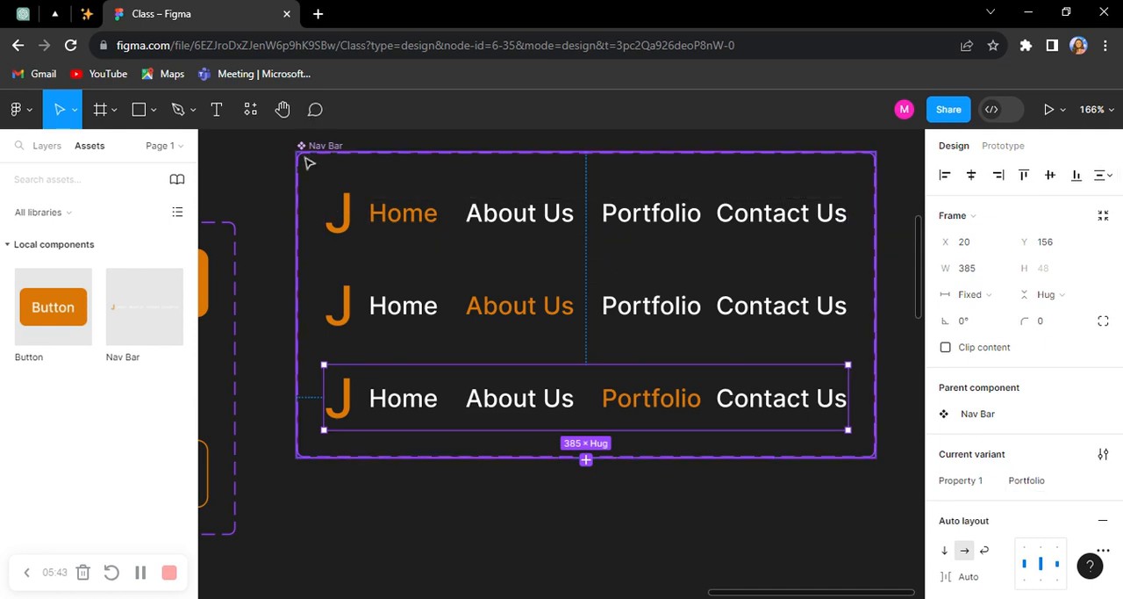
left_click(512, 109)
scroll(707, 367, "down", 3)
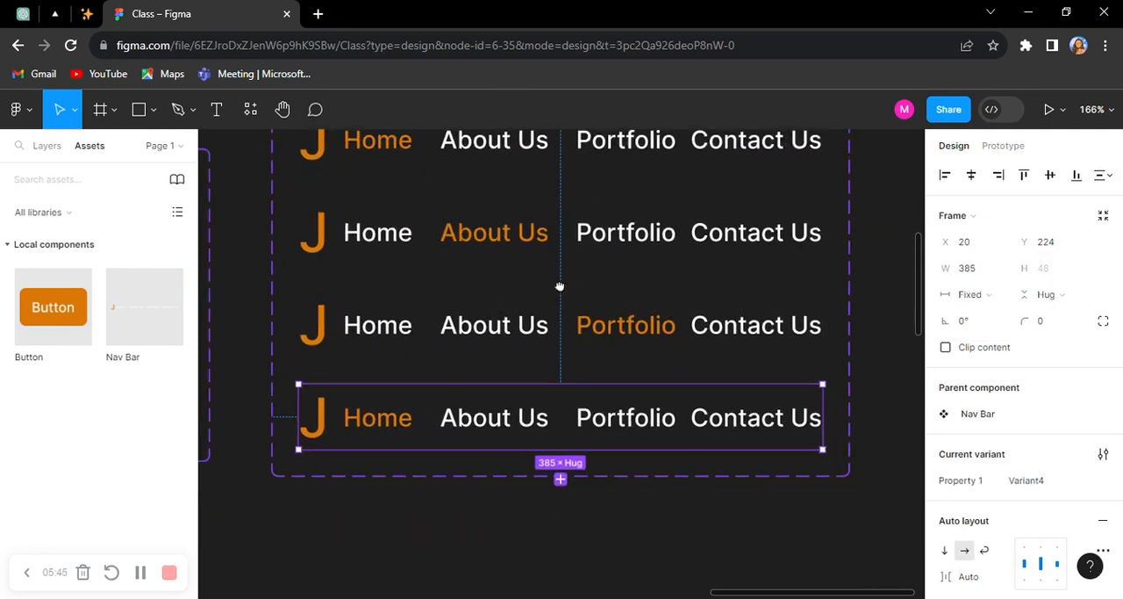
left_click(744, 410)
scroll(1036, 451, "down", 5)
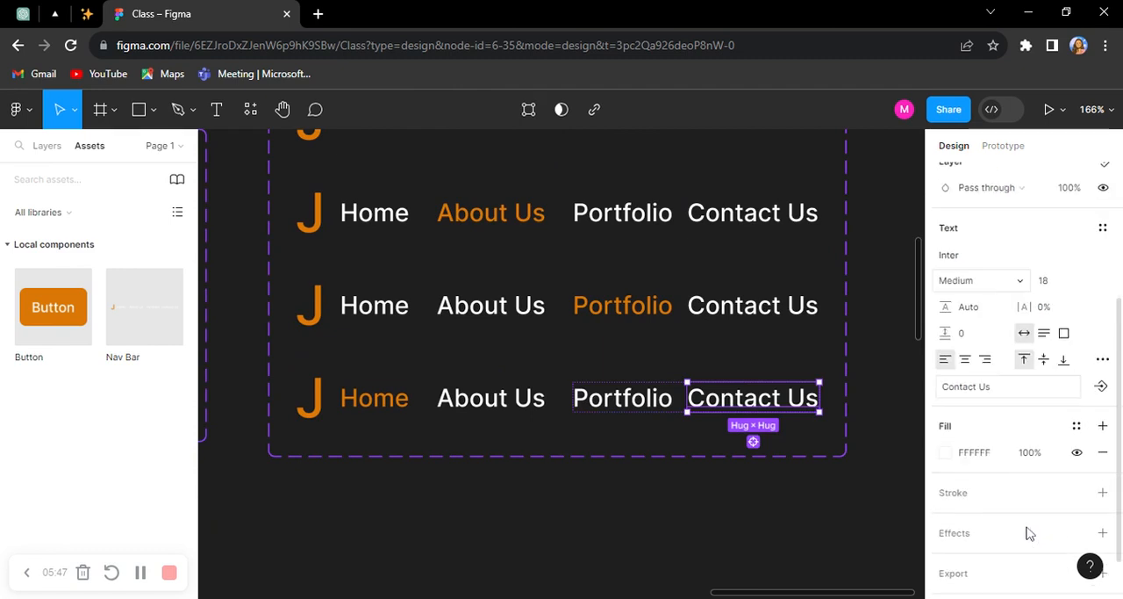
left_click(947, 416)
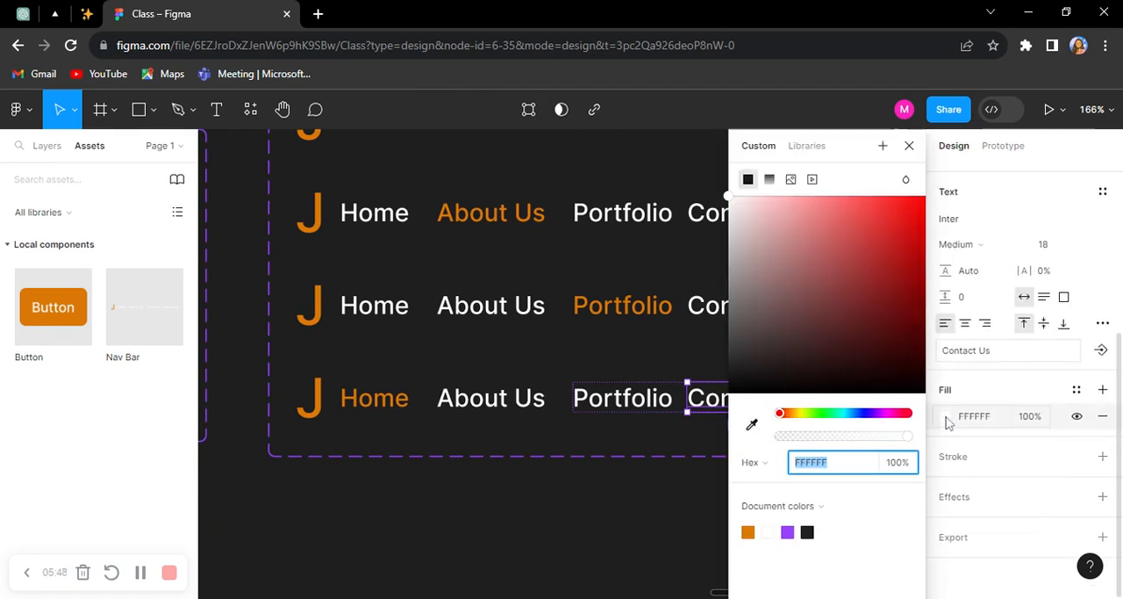
left_click(748, 532)
left_click(667, 518)
Step: Recolor the Home text in the Nav Bar's fourth variant to white, FFFFFF
left_click(372, 402)
scroll(983, 457, "down", 4)
left_click(989, 451)
type("ffffff")
key("Return")
left_click(782, 506)
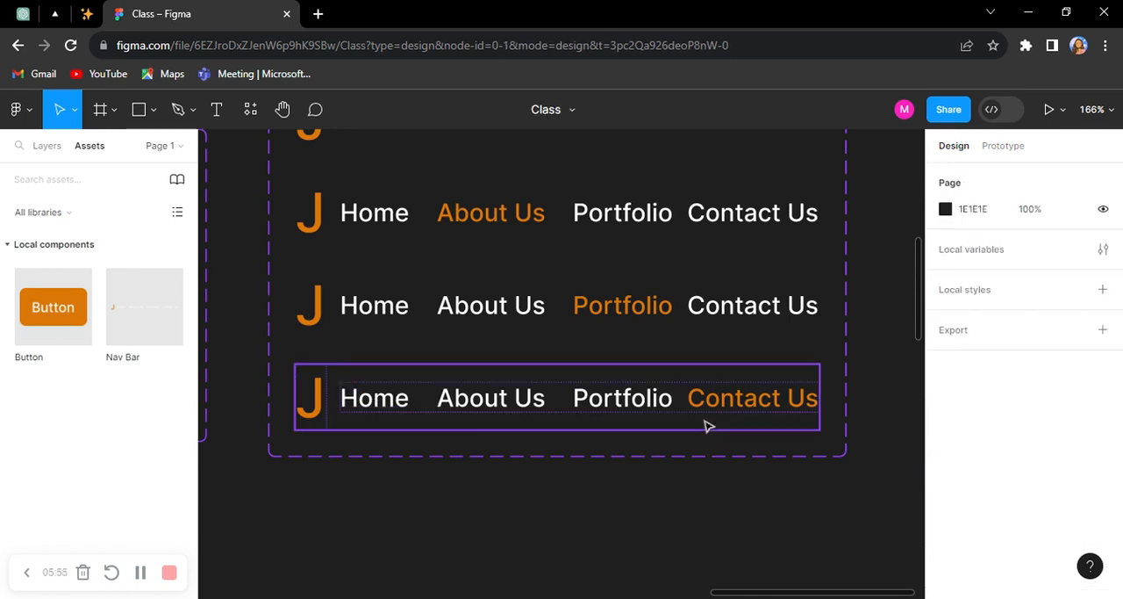
Step: Rename the Nav Bar's fourth variant "Contact Us"
left_click(705, 426)
left_click(1071, 482)
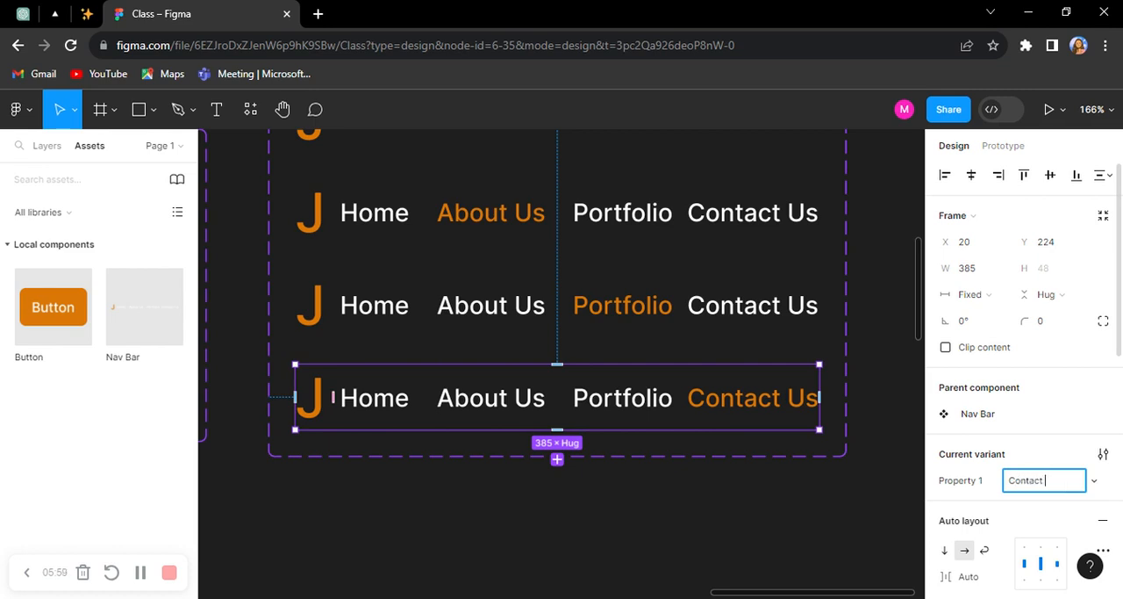
left_click(522, 319)
left_click(689, 494)
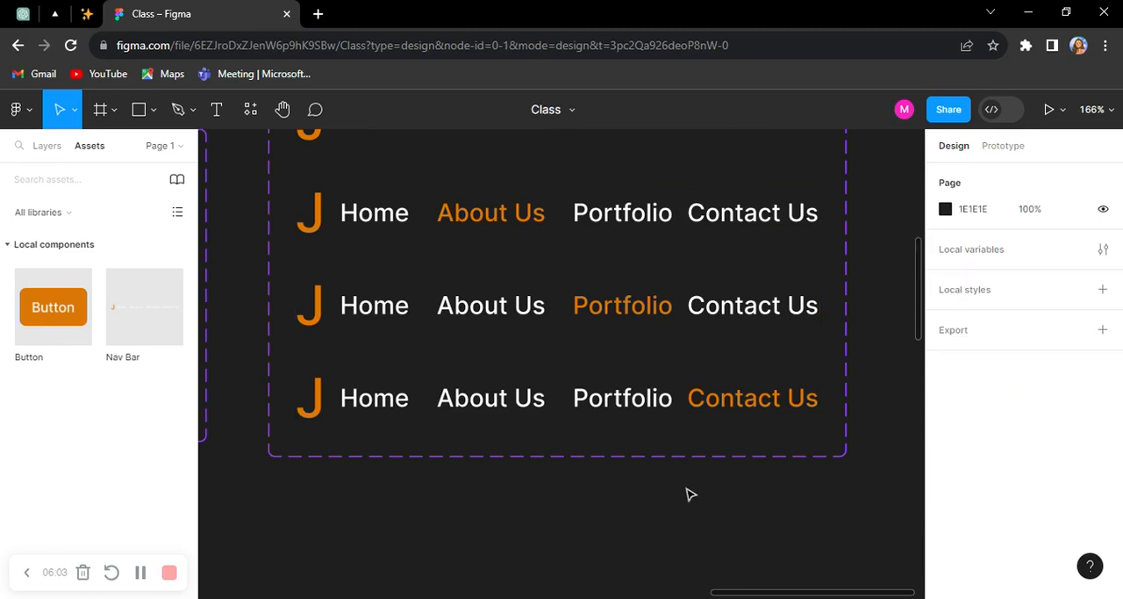
Step: Place an instance of the Nav Bar component on the empty canvas below the variants, at about X 1597, Y 449
scroll(691, 443, "down", 5)
scroll(718, 329, "up", 2)
left_click_drag(717, 325, 698, 292)
left_click_drag(704, 469, 696, 423)
left_click_drag(482, 337, 493, 386)
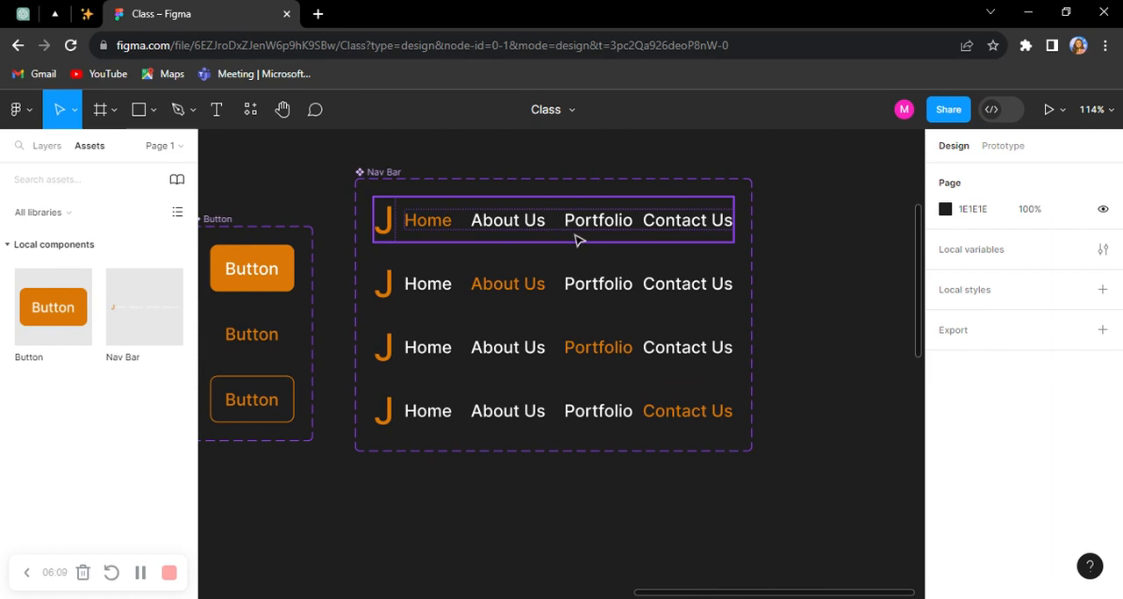
left_click_drag(574, 235, 443, 226)
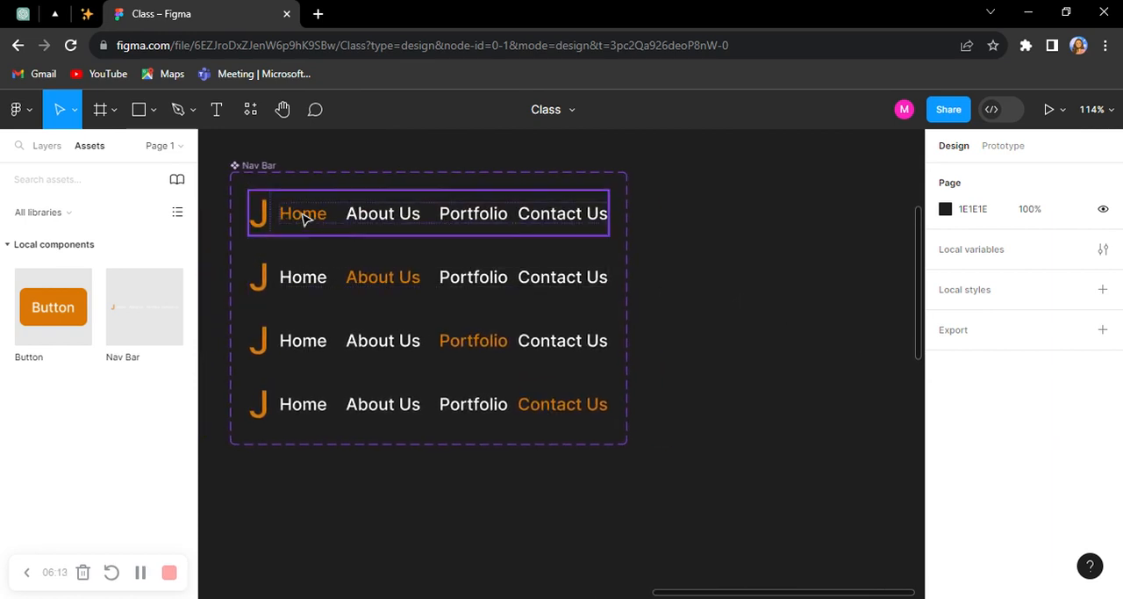
left_click_drag(667, 409, 621, 250)
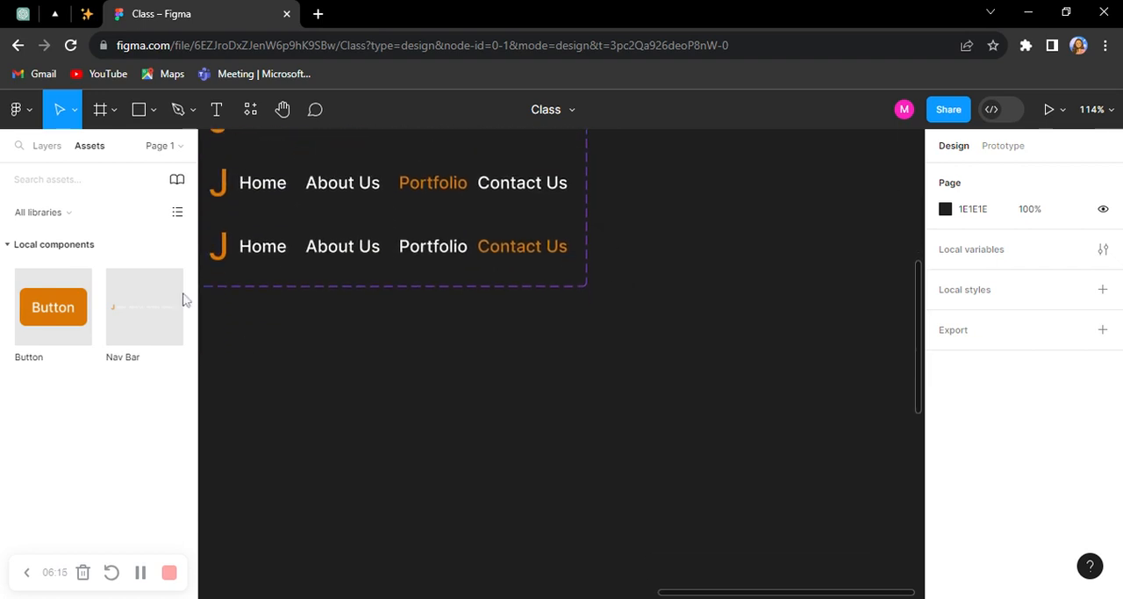
left_click_drag(129, 318, 624, 406)
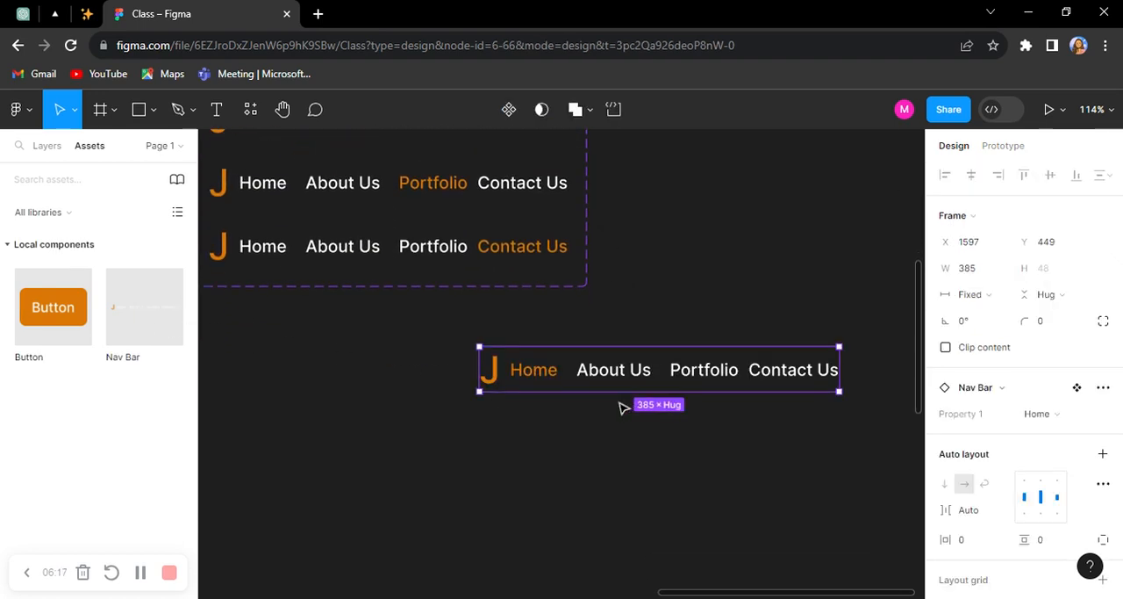
scroll(612, 394, "up", 2)
scroll(611, 394, "up", 3)
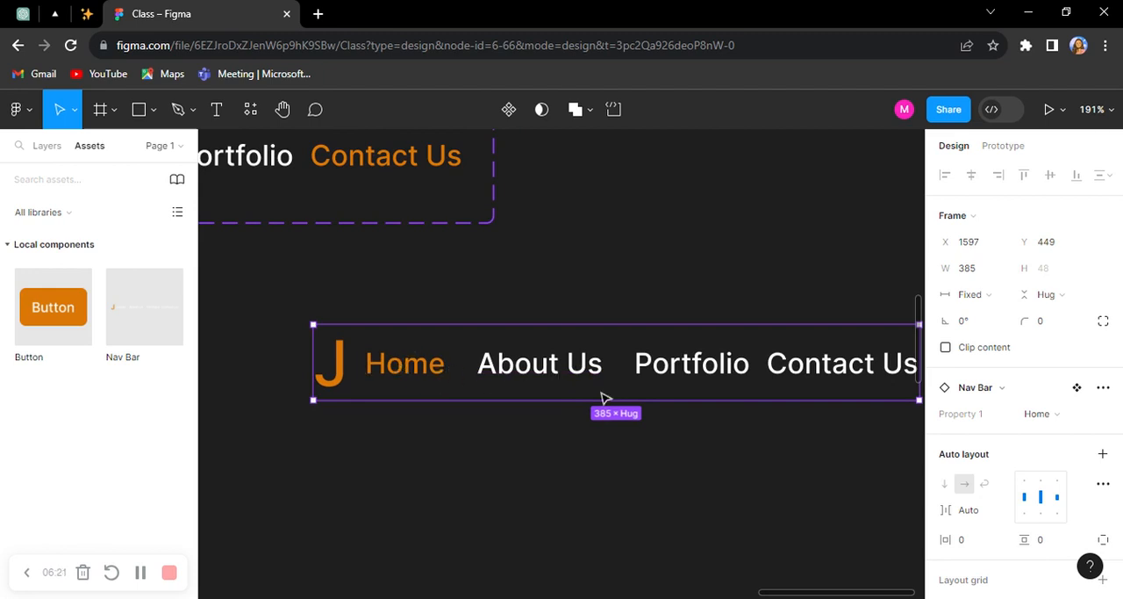
left_click_drag(537, 419, 498, 386)
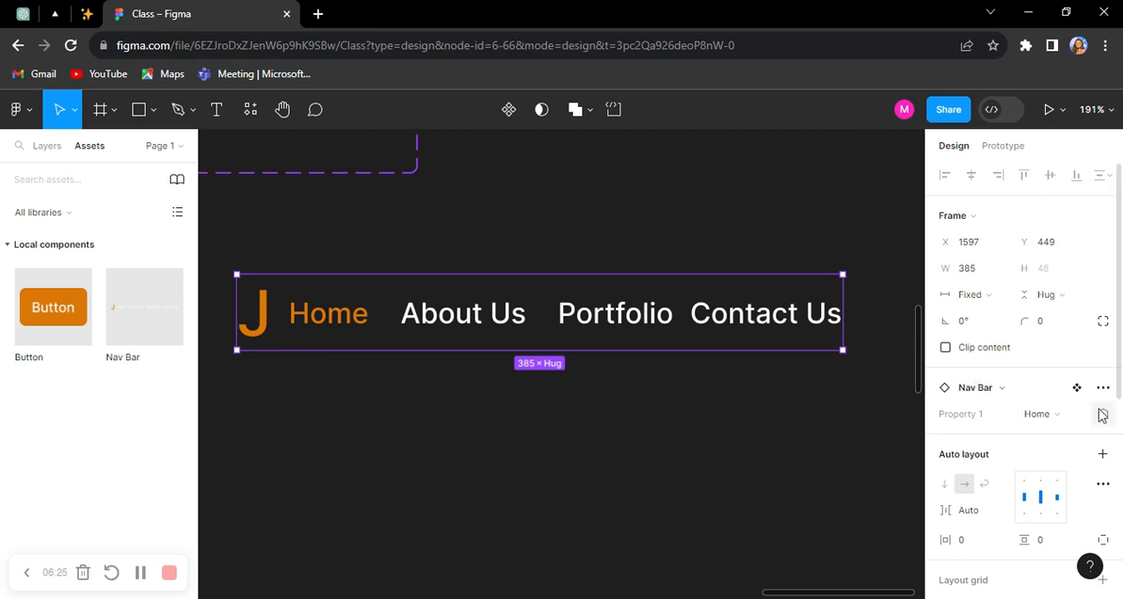
Step: Try the About Us and Contact Us variants on the Nav Bar instance, and delete the instance
left_click(1059, 416)
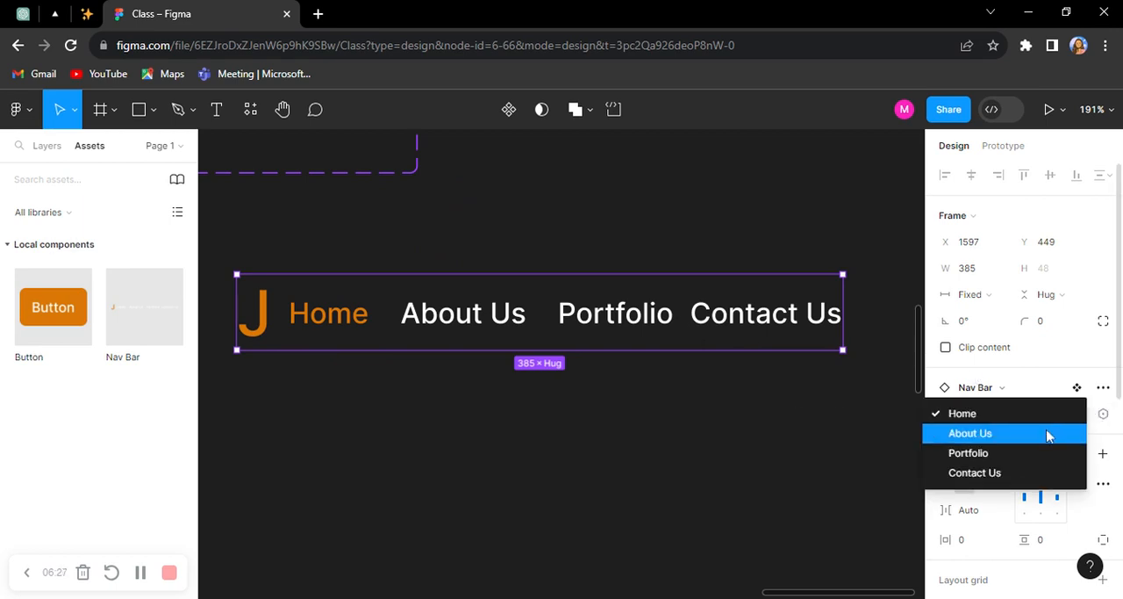
left_click(1048, 433)
left_click(1056, 418)
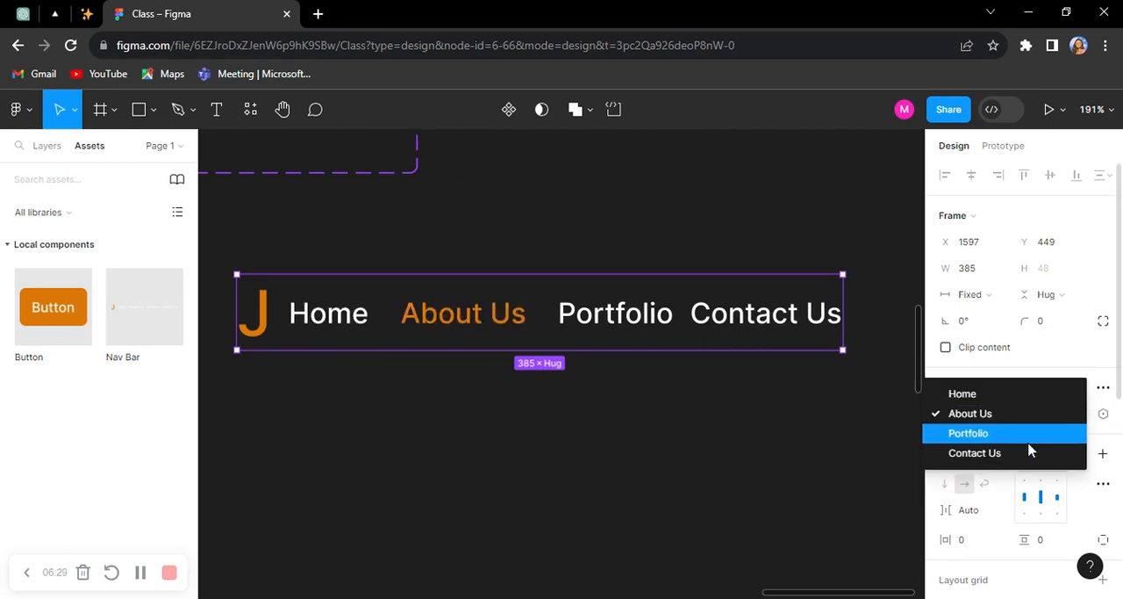
left_click(1025, 456)
left_click(763, 459)
left_click(706, 348)
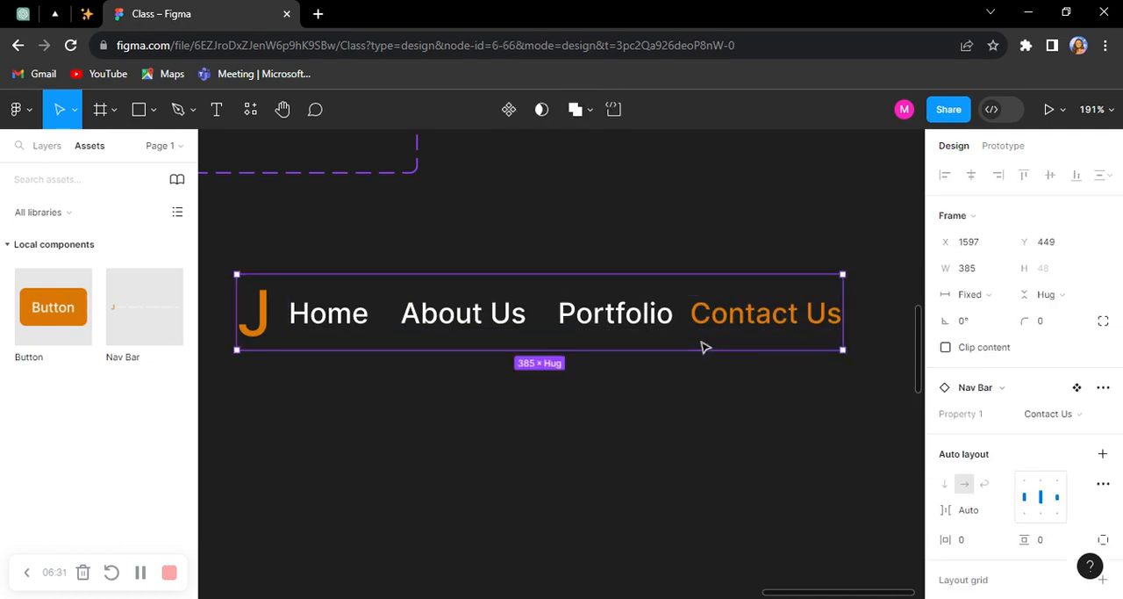
key("Delete")
Step: Run the Material Symbols plugin
scroll(714, 348, "up", 4)
scroll(719, 344, "down", 3)
scroll(720, 347, "up", 1)
scroll(717, 346, "up", 1)
left_click_drag(711, 344, 781, 318)
left_click_drag(537, 438, 478, 431)
left_click_drag(729, 393, 618, 393)
left_click_drag(751, 376, 582, 381)
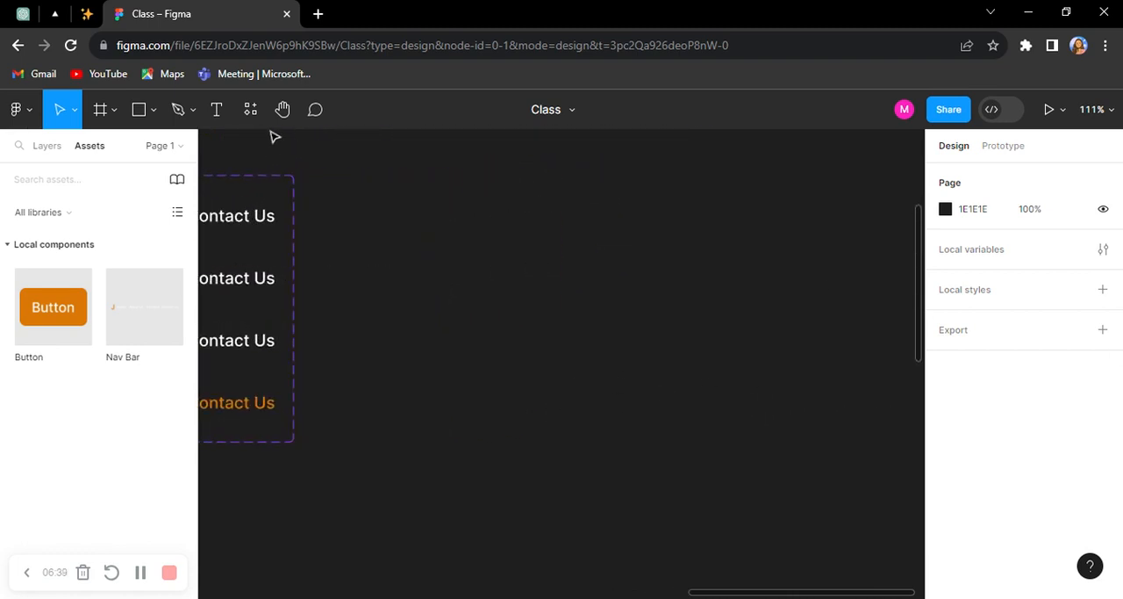
left_click(252, 110)
left_click(326, 150)
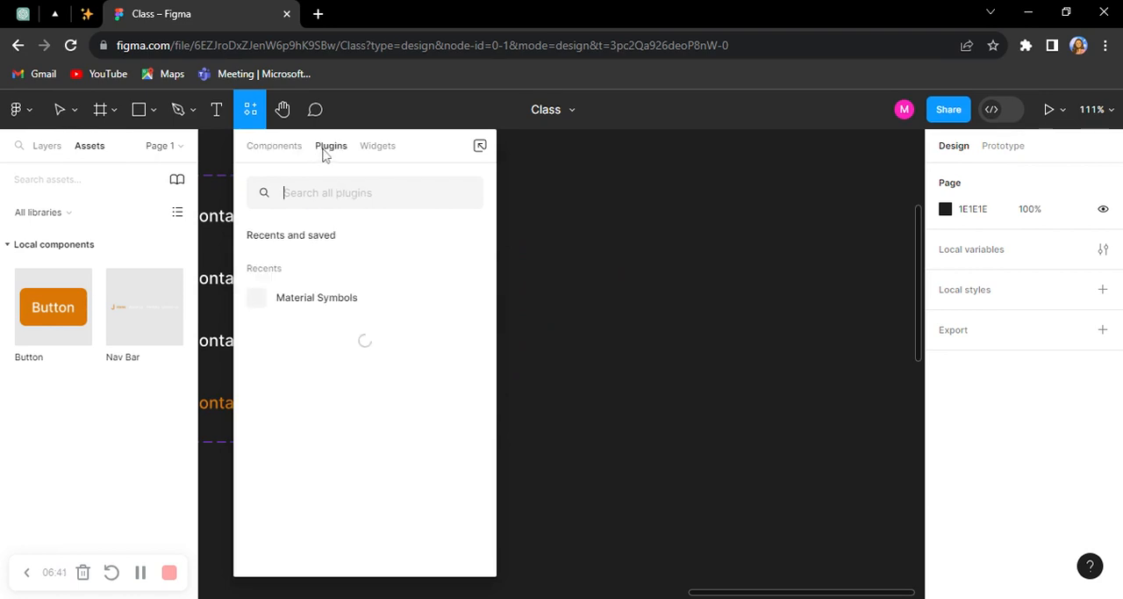
left_click(315, 298)
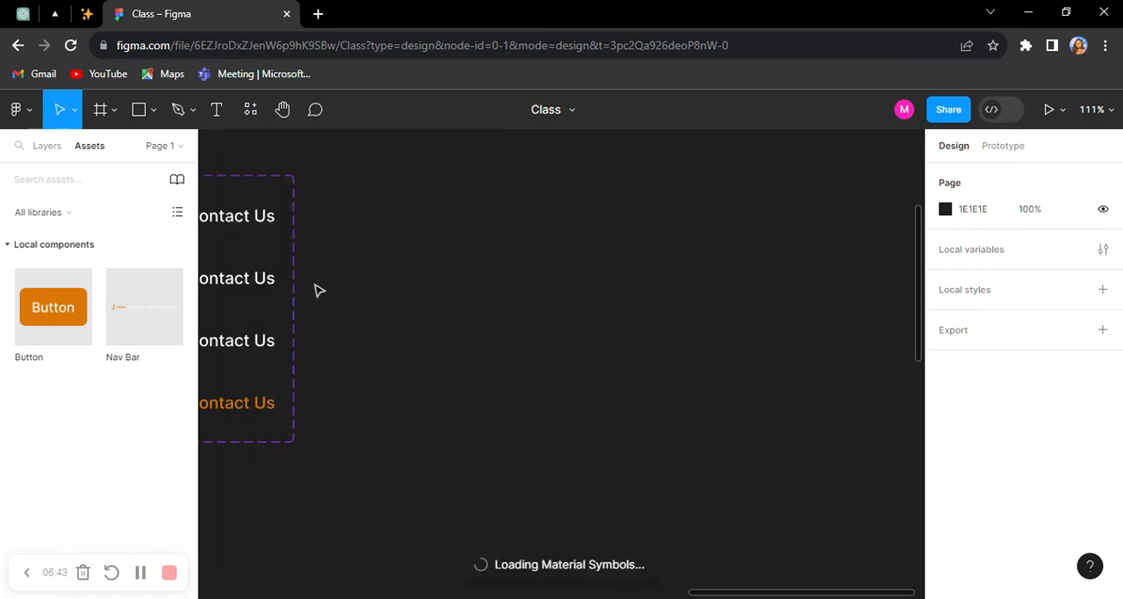
left_click(216, 109)
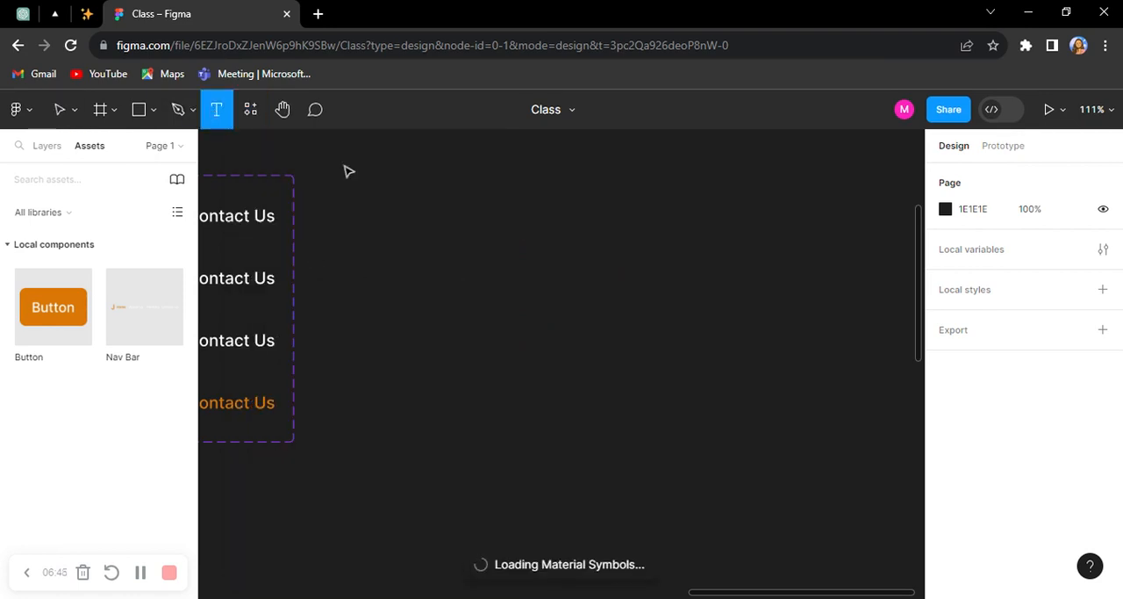
left_click(569, 288)
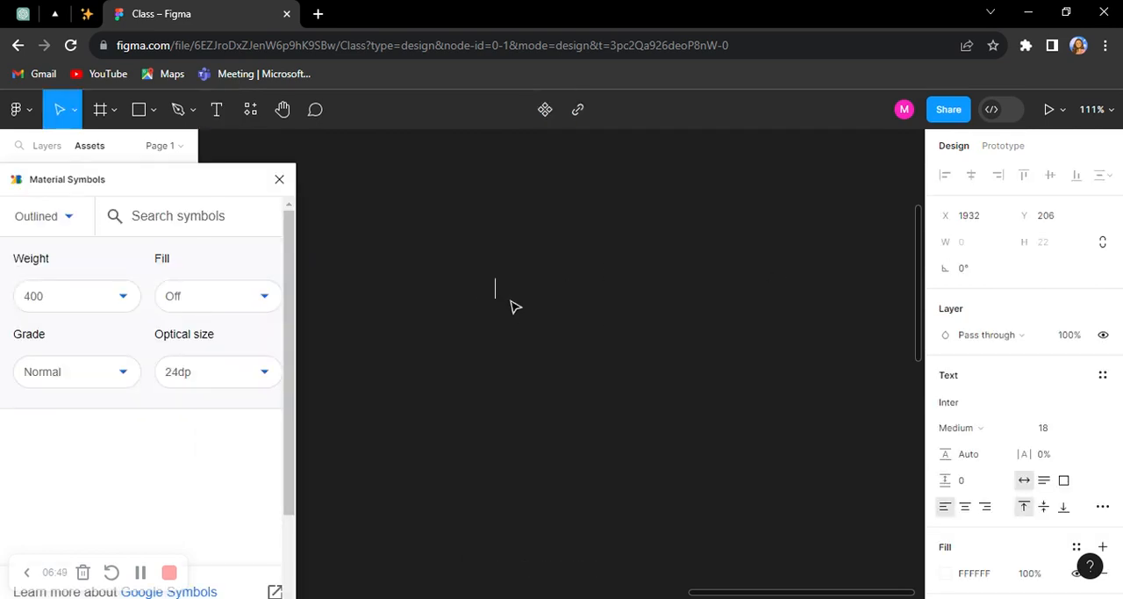
type("C")
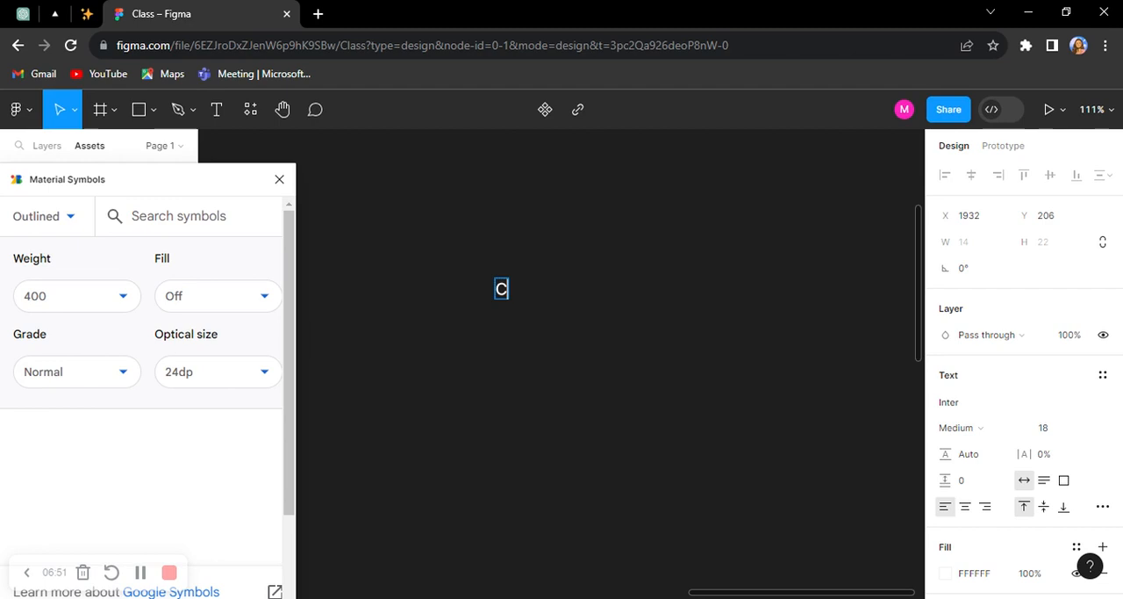
type("opyright")
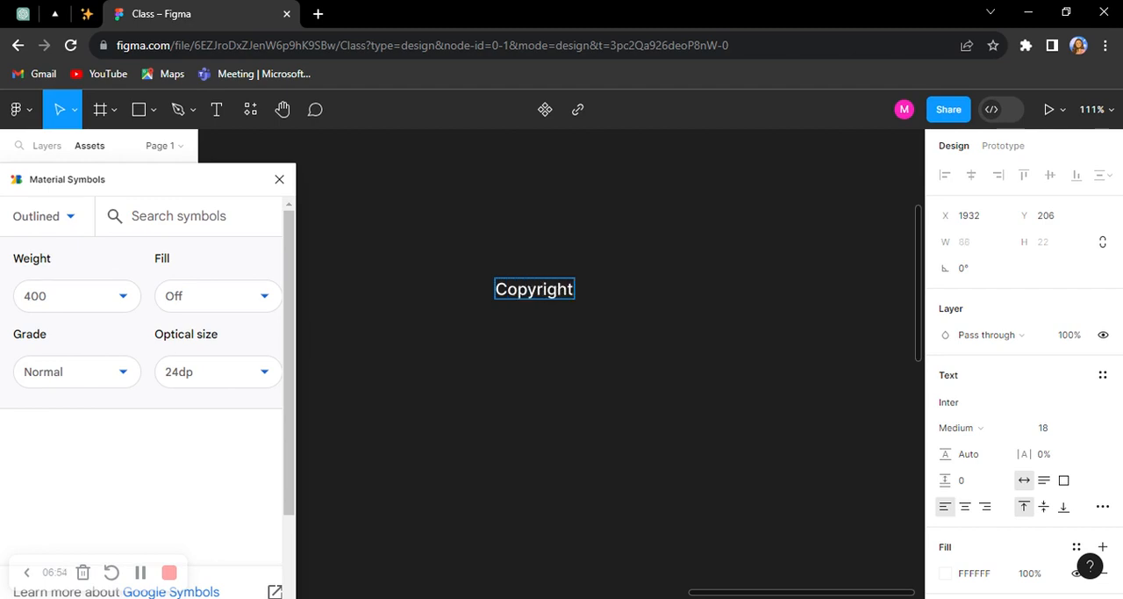
type(" @Joygirl,")
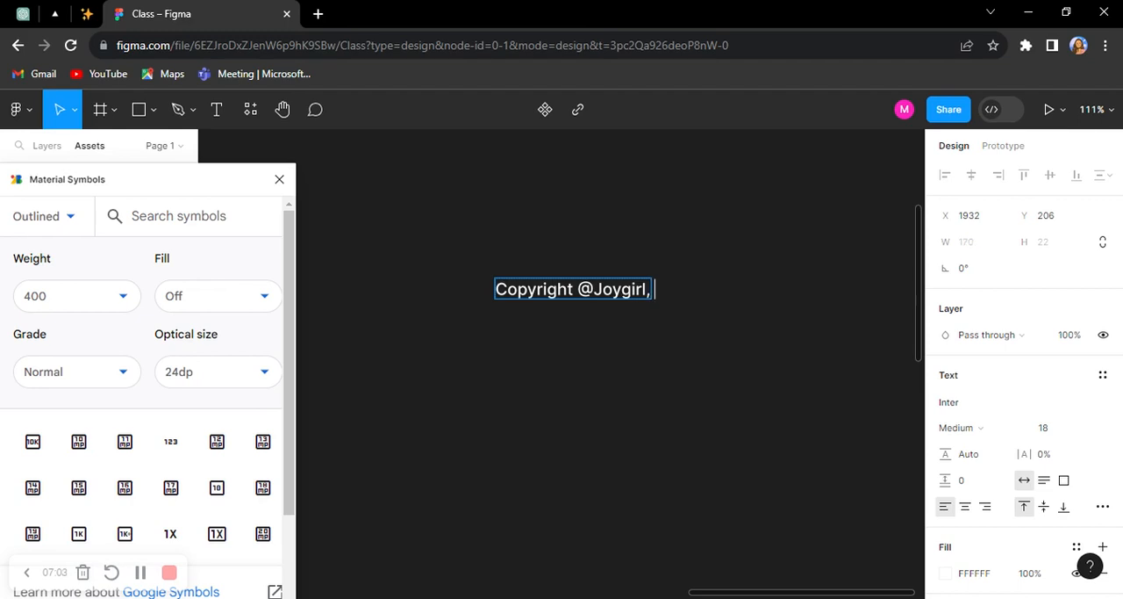
type("Powered by")
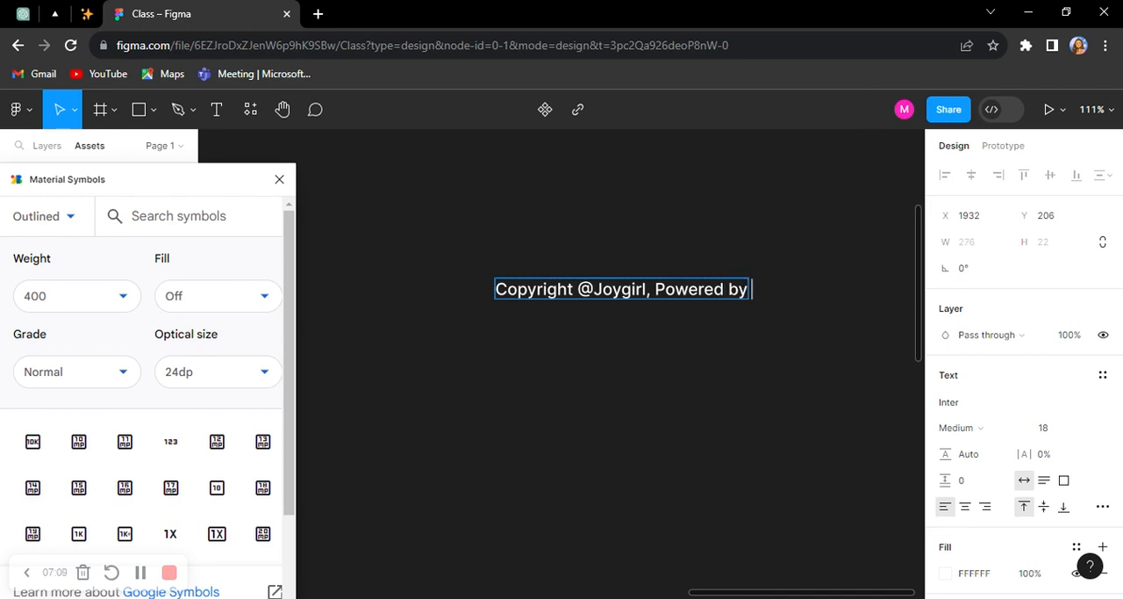
type(" Joygirl")
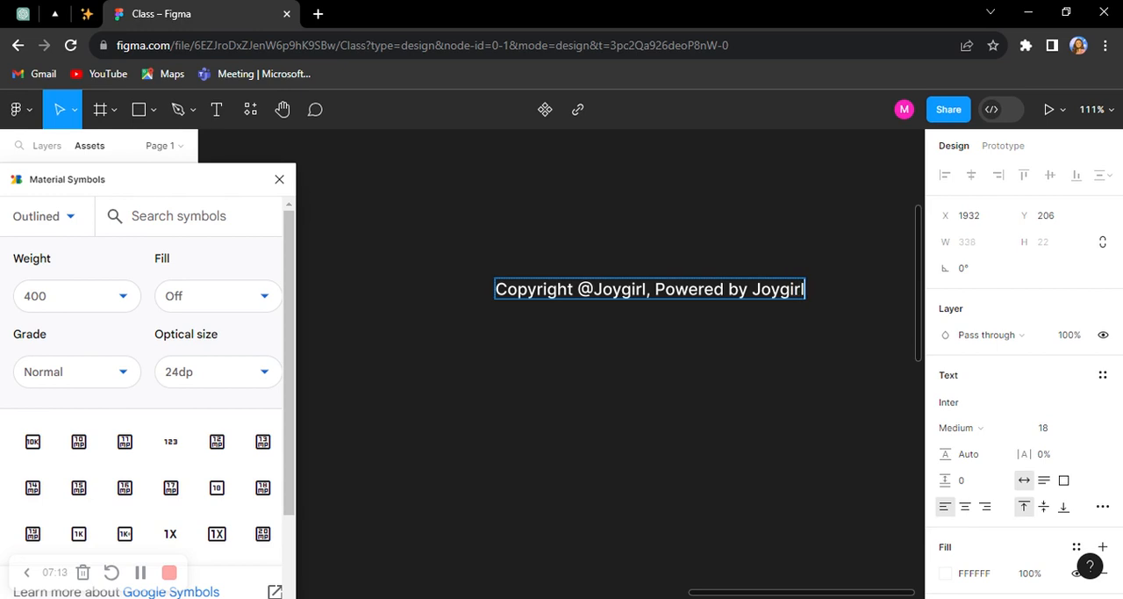
Step: Move the copyright text to just above the Nav Bar component set
key("Escape")
scroll(654, 344, "down", 5)
left_click_drag(660, 332, 453, 249)
left_click(631, 321)
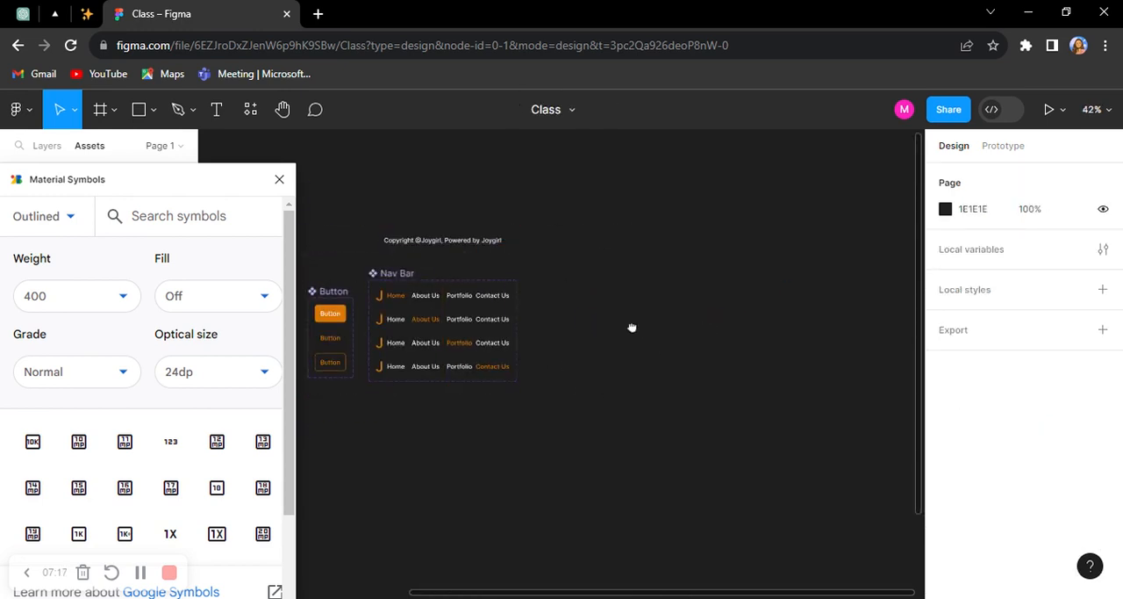
Step: Insert the plus-shaped symbol from Material Symbols on the empty canvas beyond the Nav Bar and place it at X 2175, Y 391
left_click_drag(631, 327, 431, 279)
scroll(449, 420, "up", 1)
left_click_drag(434, 374, 492, 366)
scroll(149, 474, "down", 5)
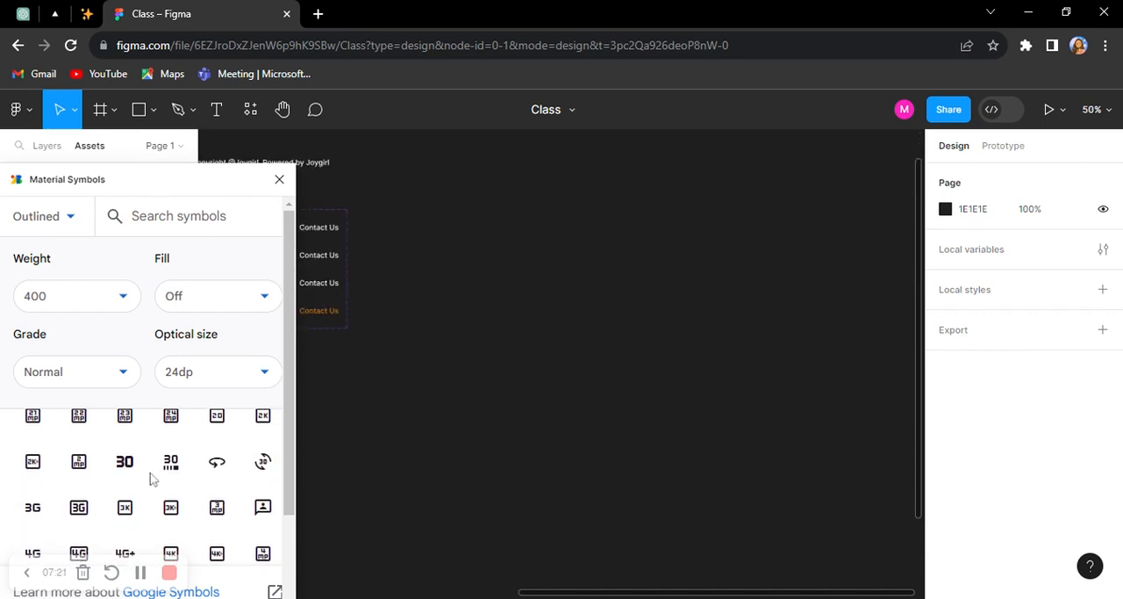
scroll(150, 494, "down", 6)
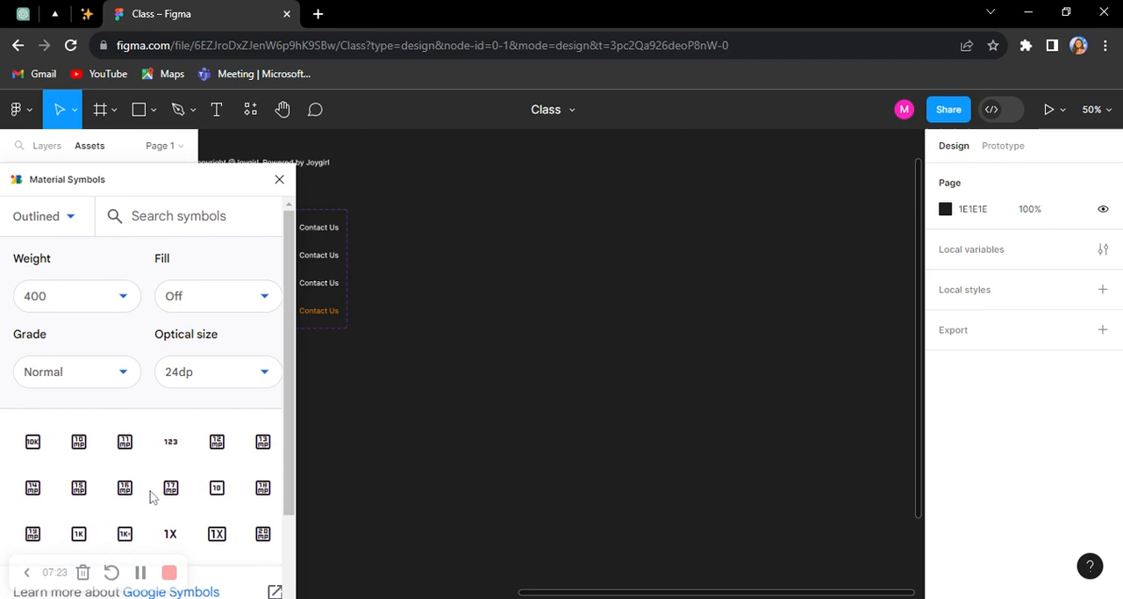
left_click_drag(202, 173, 213, 139)
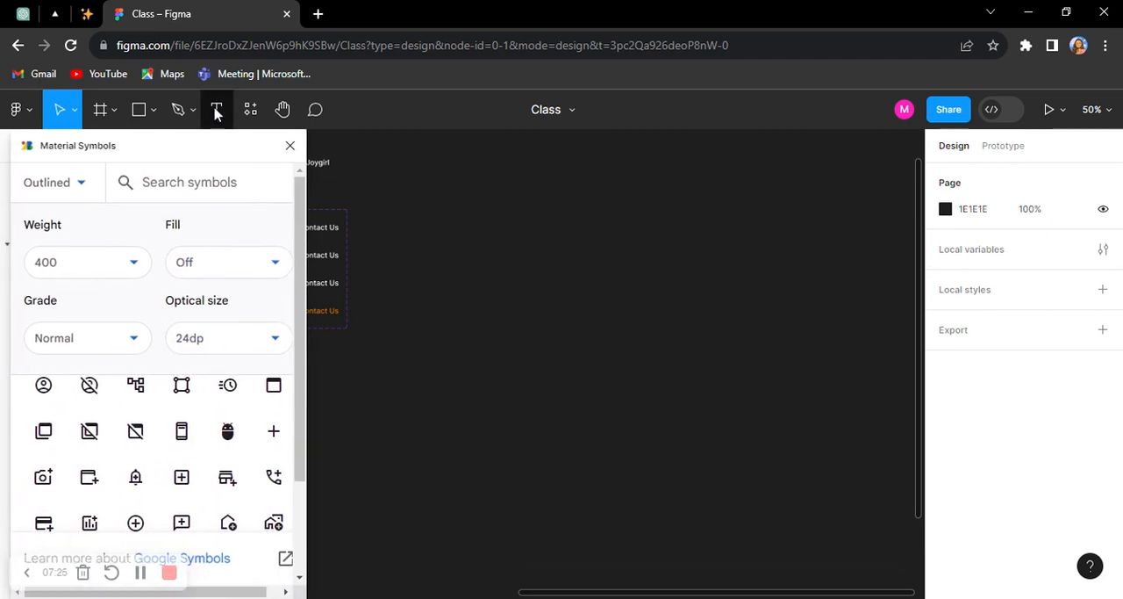
scroll(276, 456, "down", 3)
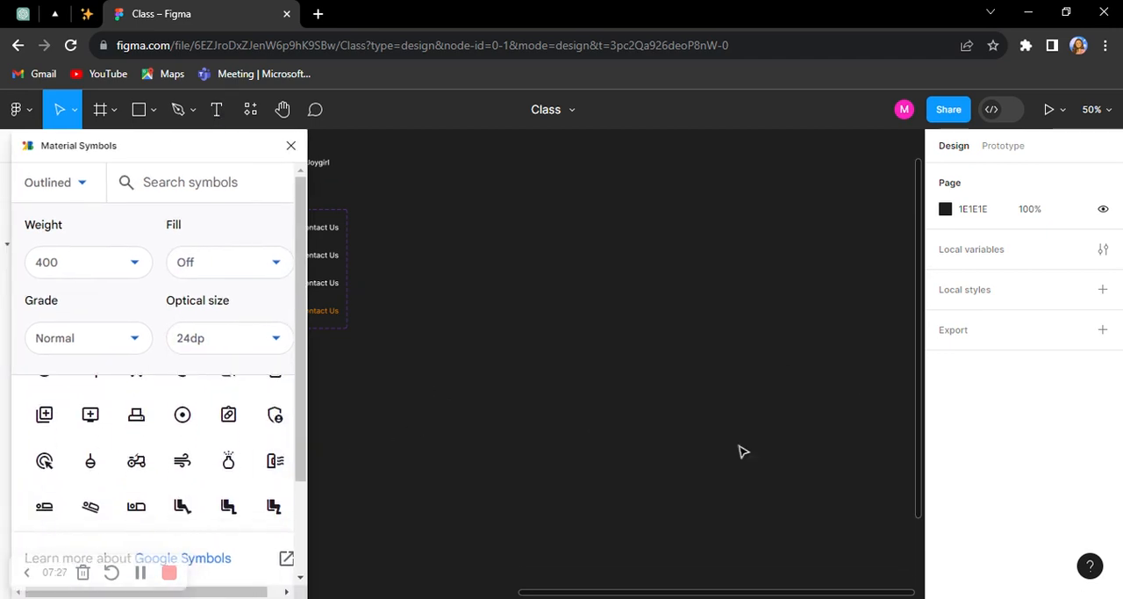
scroll(136, 465, "down", 5)
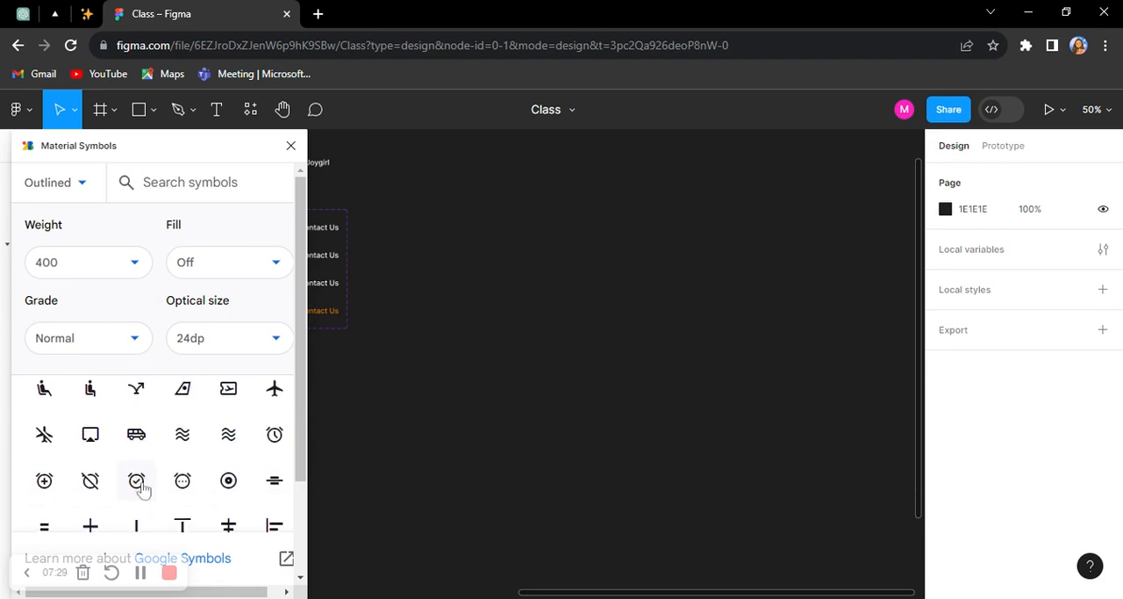
scroll(105, 446, "right", 1)
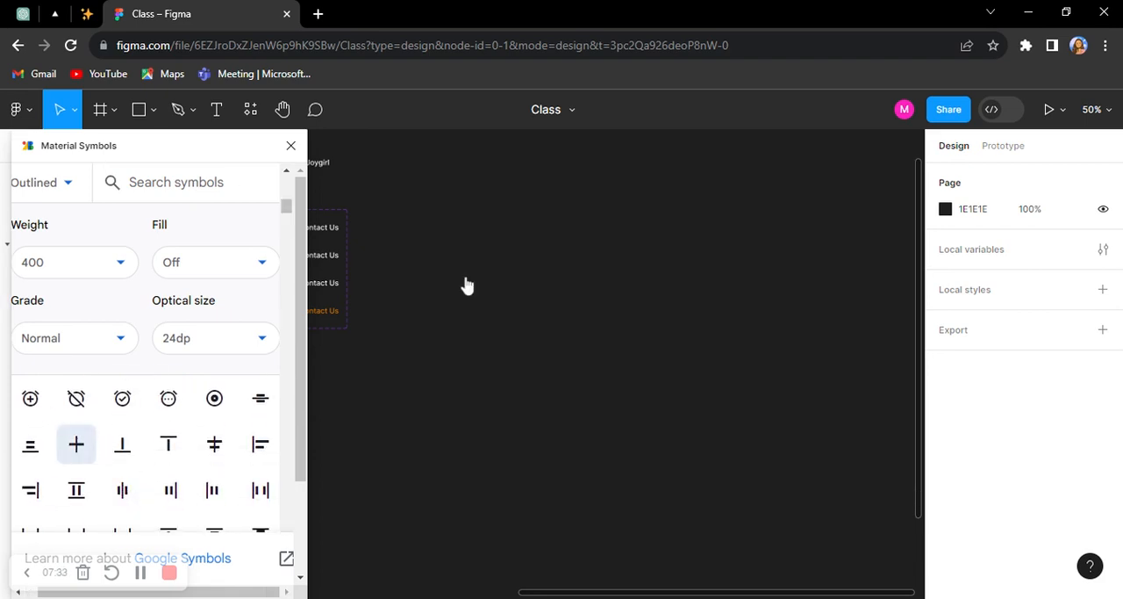
scroll(607, 391, "up", 3)
scroll(514, 386, "up", 2)
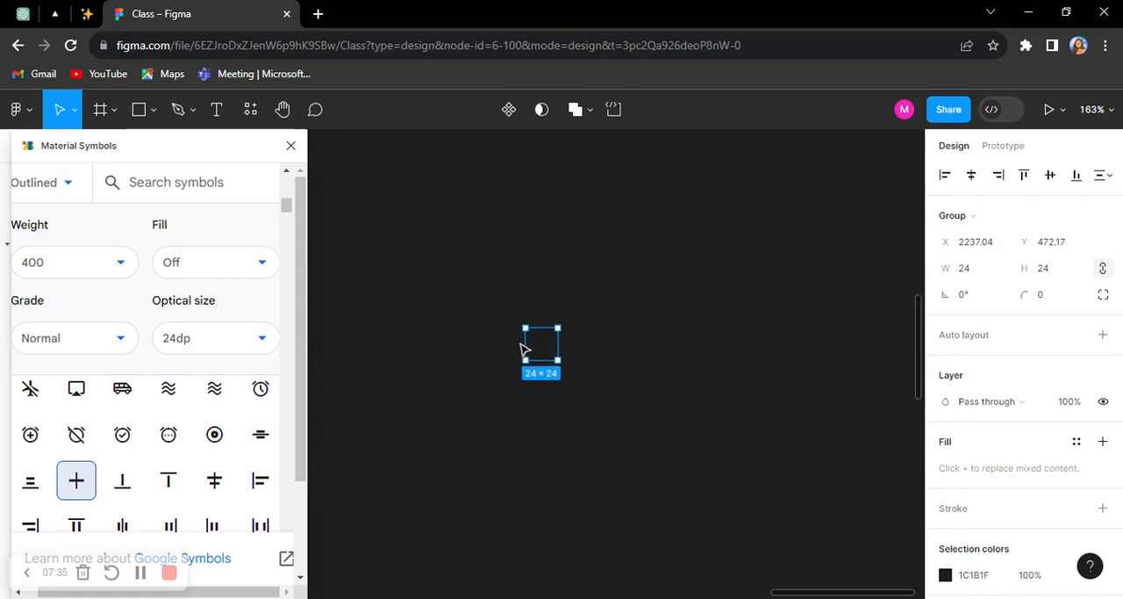
left_click_drag(543, 349, 459, 241)
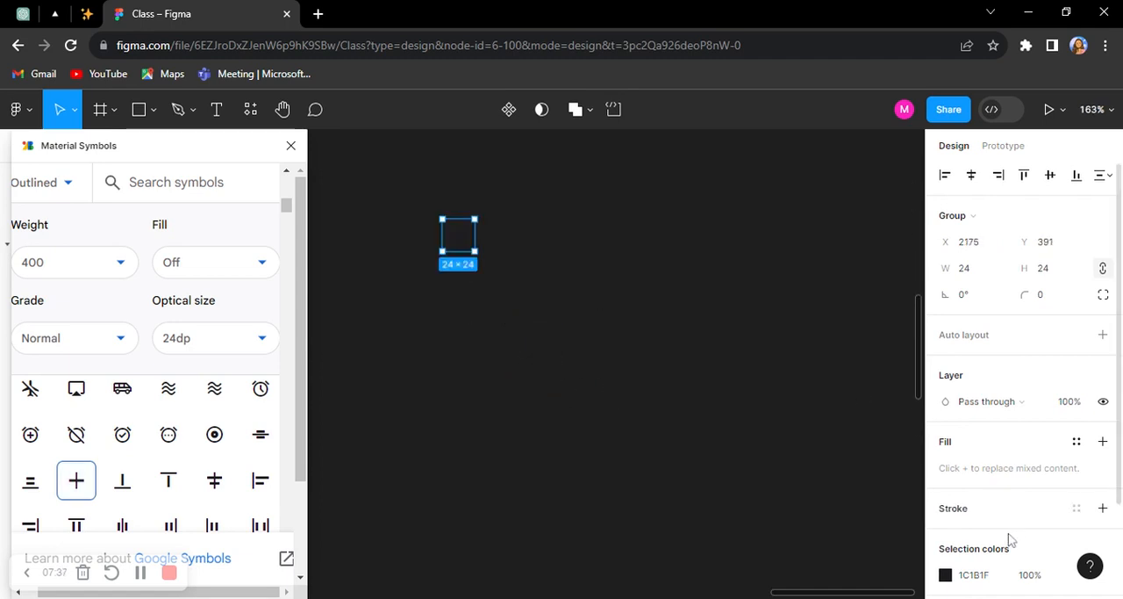
Step: Set the plus icon's colour to FFFFFF
scroll(994, 491, "down", 2)
left_click(974, 456)
type("ffffff")
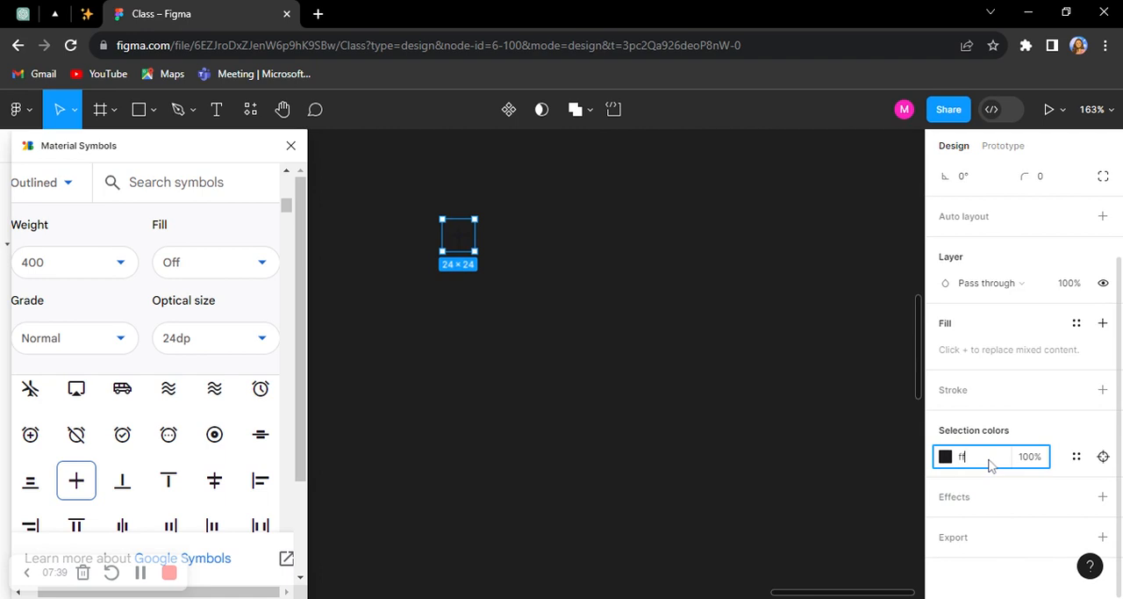
key("Return")
left_click(723, 451)
Step: Insert the @ symbol from Material Symbols on the canvas below the plus icon, at about X 2264, Y 499
scroll(194, 502, "down", 3)
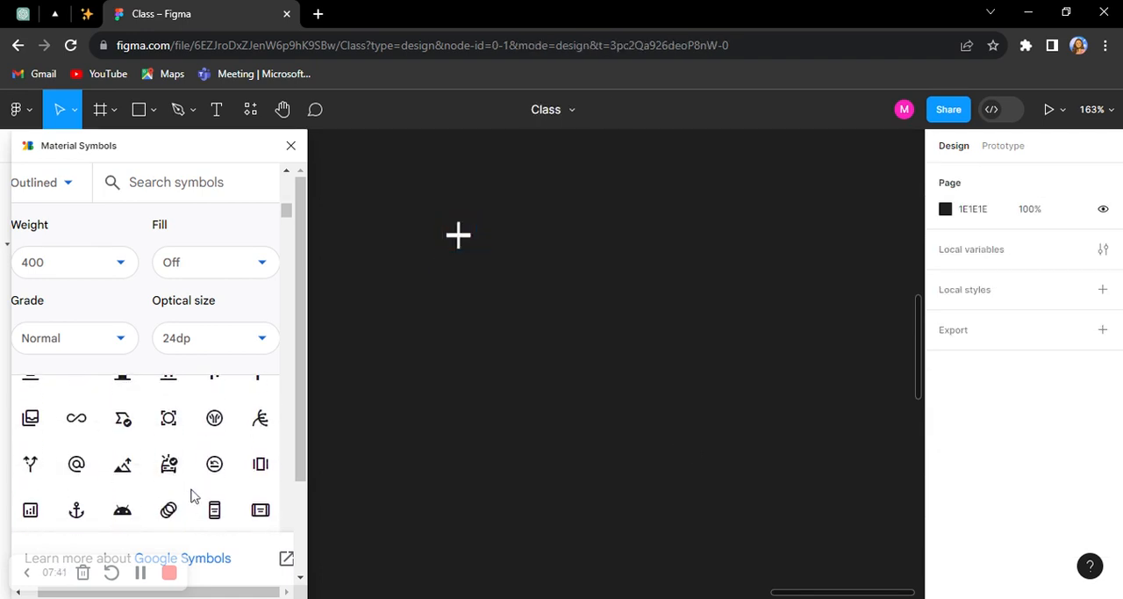
scroll(35, 488, "down", 1)
scroll(76, 463, "up", 1)
scroll(90, 468, "right", 1)
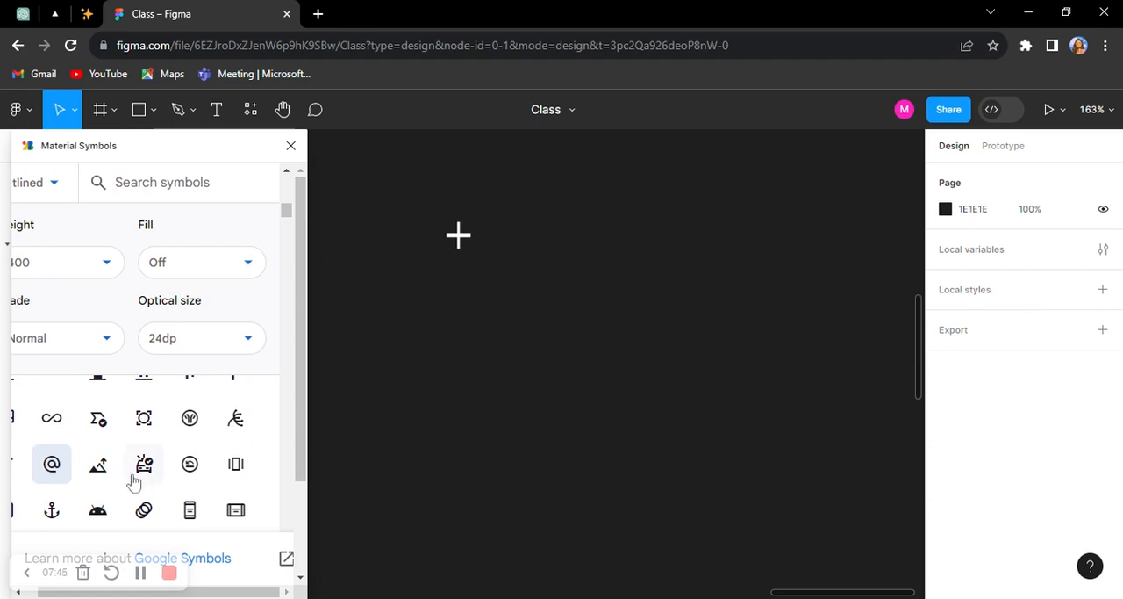
scroll(134, 480, "down", 2)
scroll(134, 481, "up", 2)
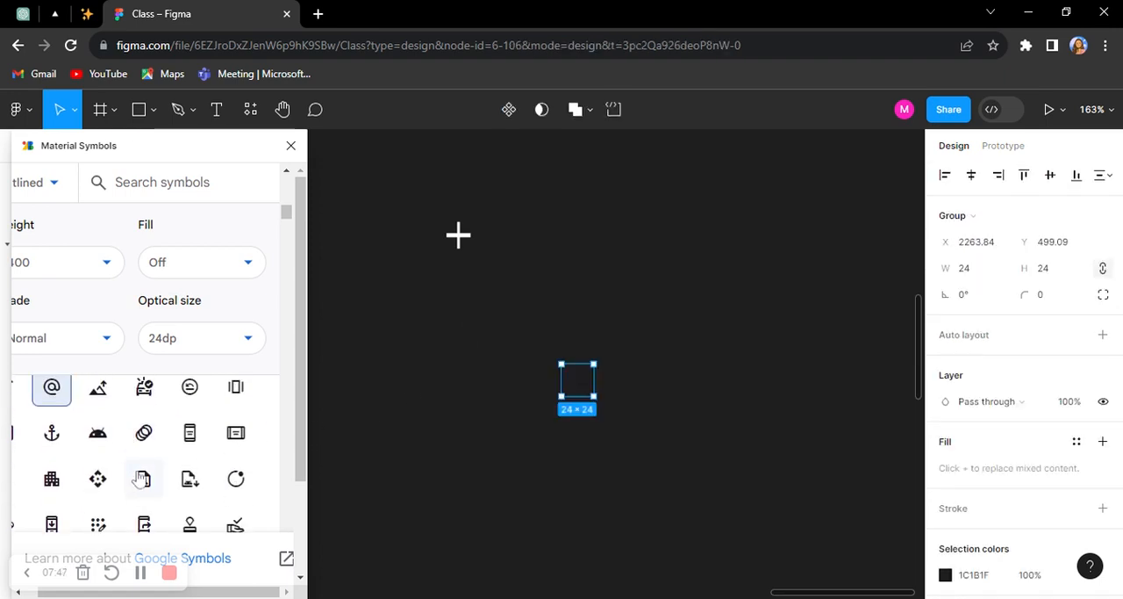
left_click(457, 407)
left_click(596, 395)
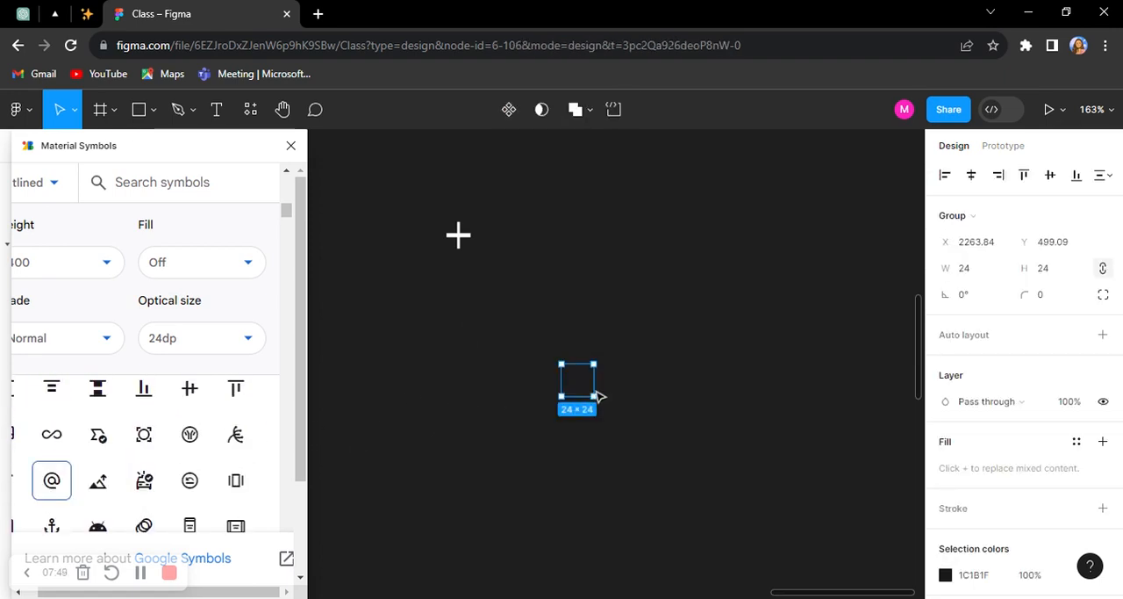
Step: Set the @ icon's colour to FFFFFF and move the icon up beside the plus icon
scroll(1012, 466, "down", 2)
left_click(996, 463)
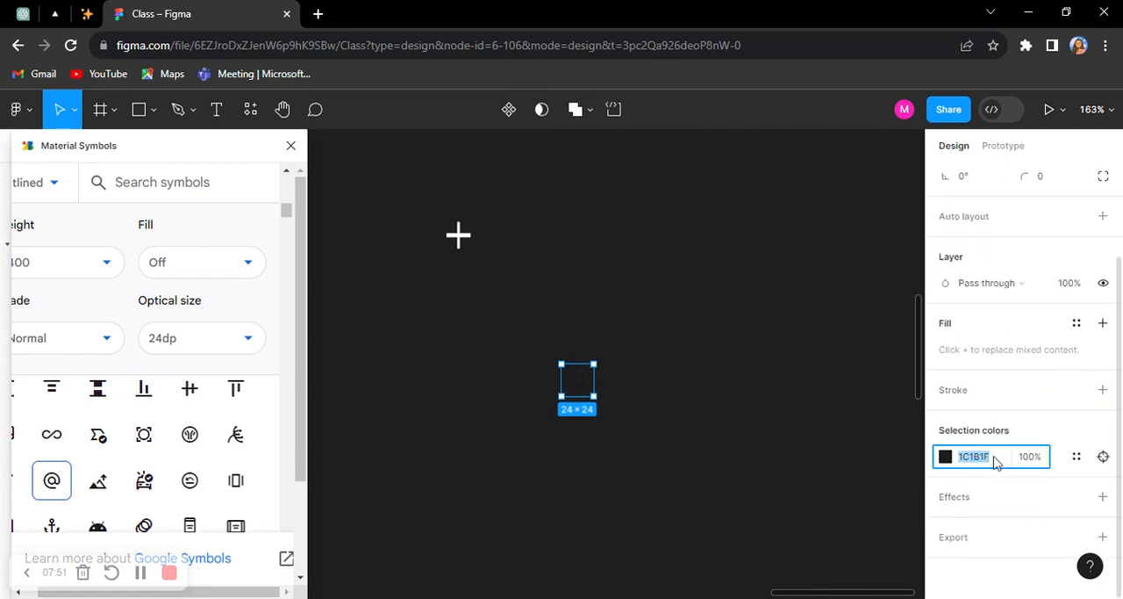
type("ffffff")
key("Return")
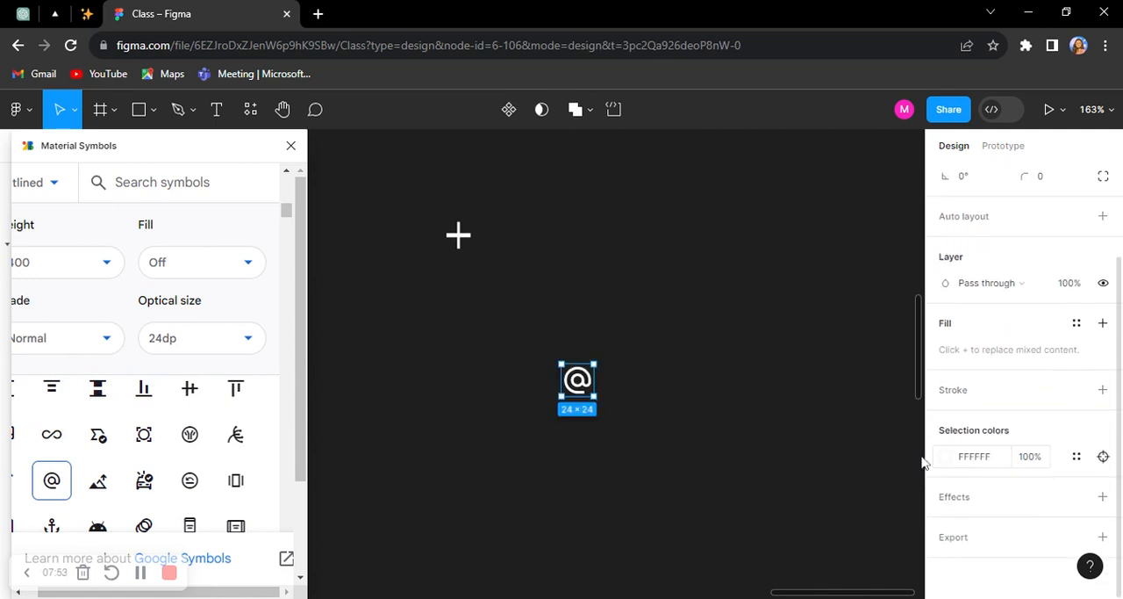
left_click_drag(584, 391, 521, 229)
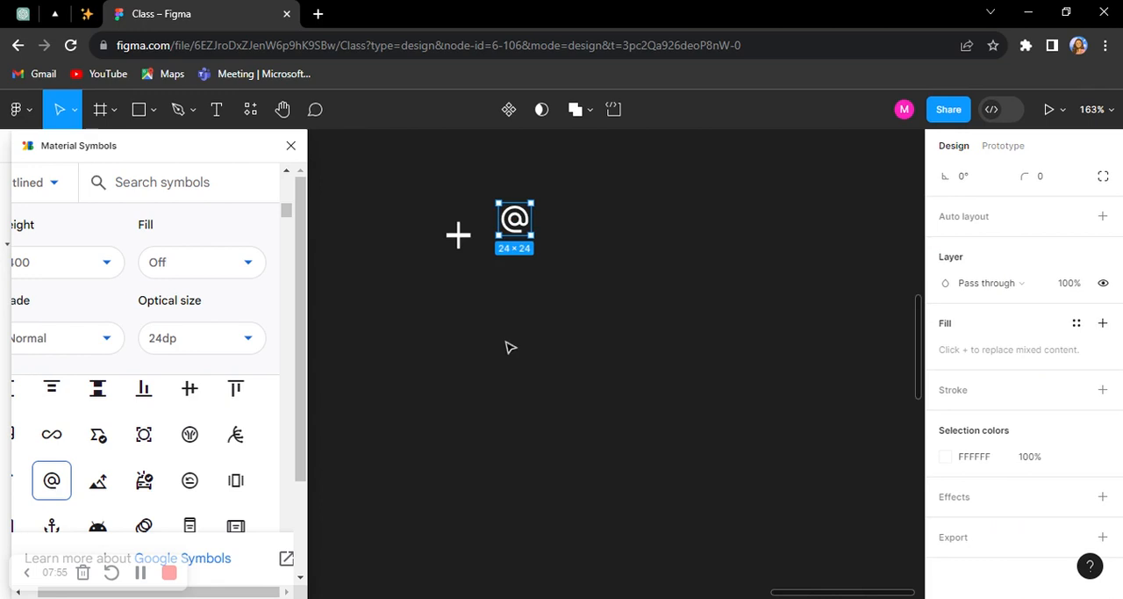
left_click(509, 346)
Step: Insert the left-pointing arrow symbol at about X 2264, Y 499 and set its colour to FFFFFF
scroll(207, 487, "down", 3)
scroll(206, 487, "down", 3)
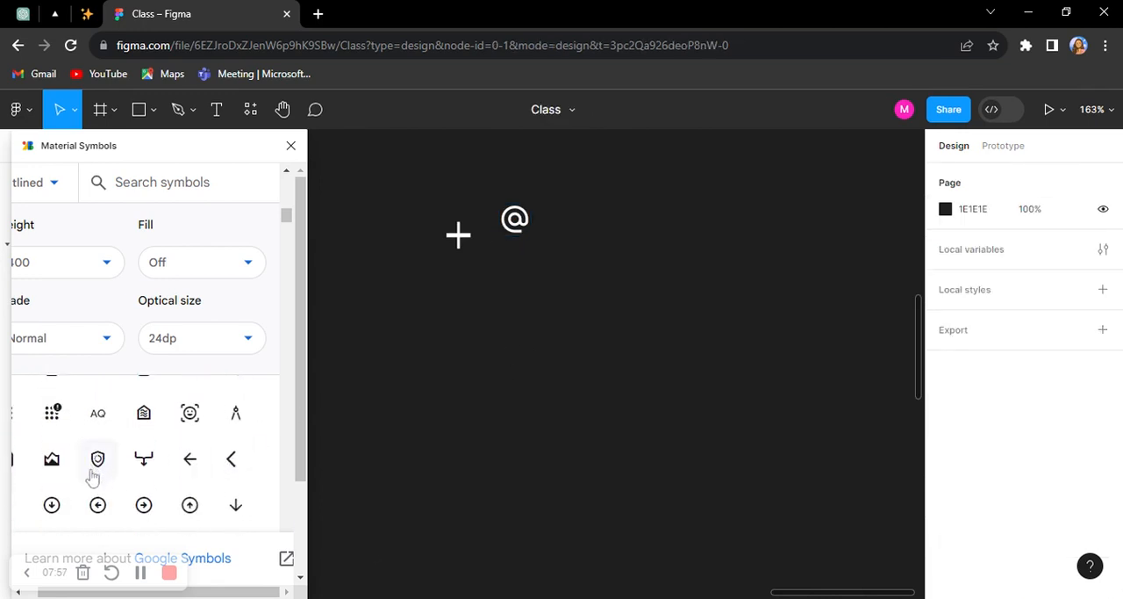
scroll(94, 477, "down", 3)
left_click(98, 437)
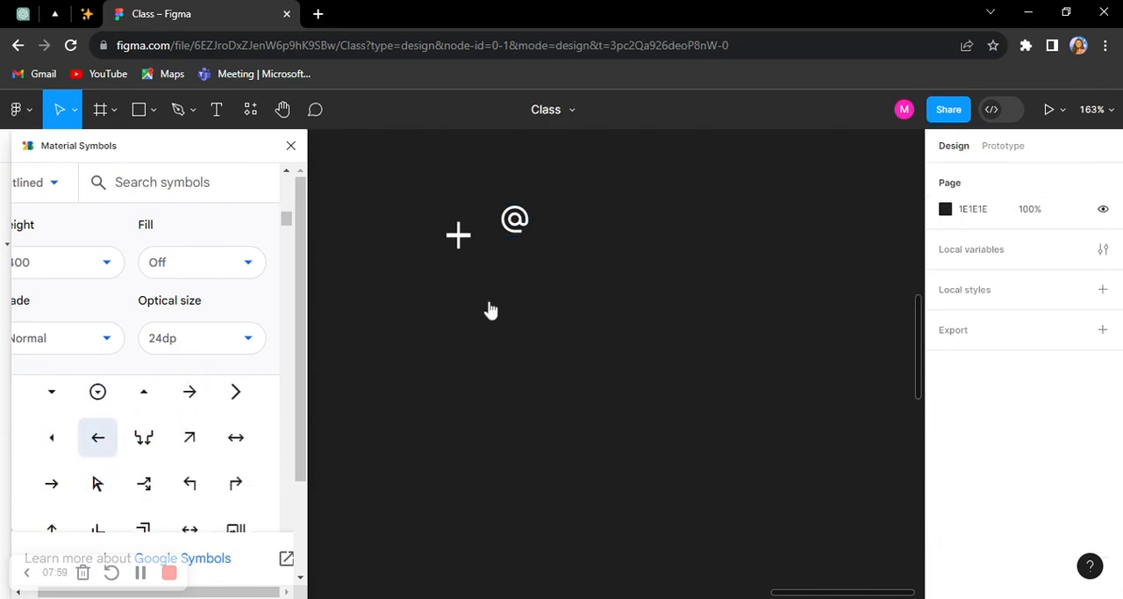
left_click(990, 581)
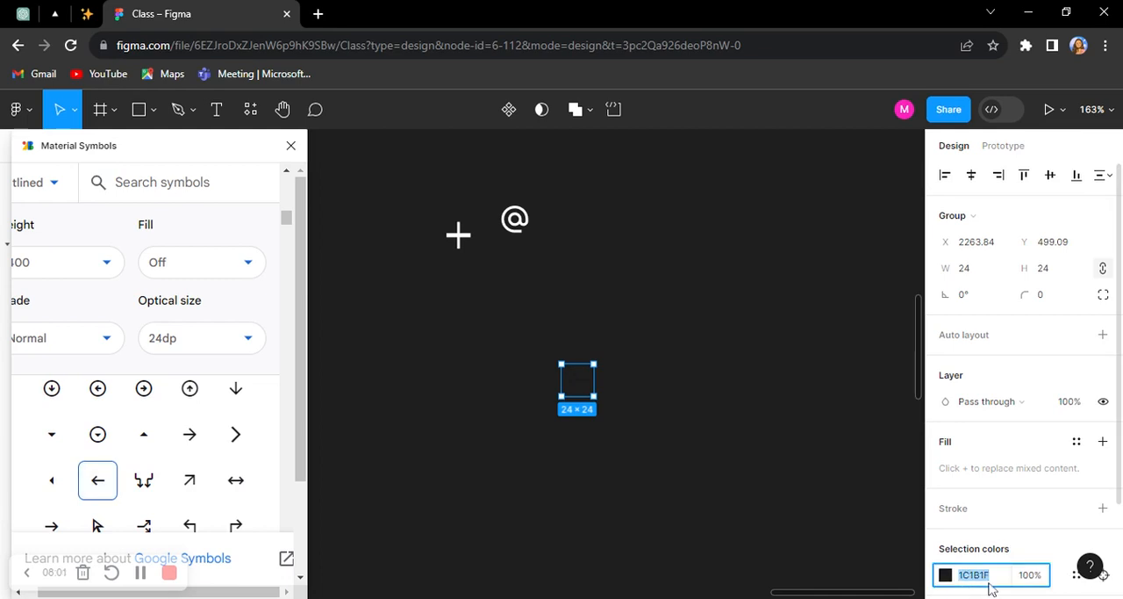
type("fff")
key("Return")
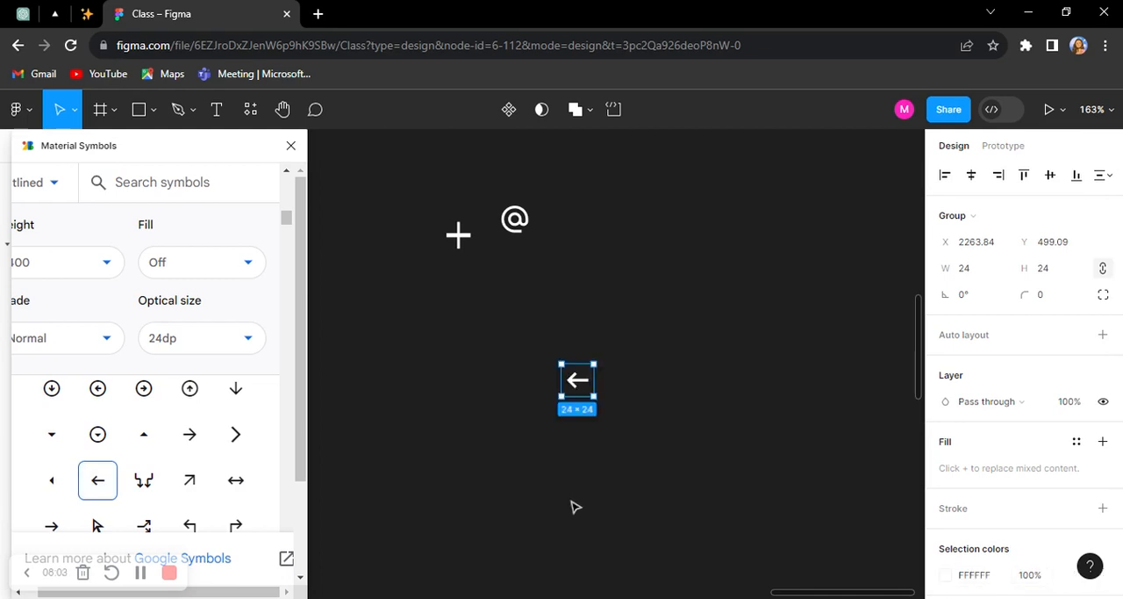
left_click(512, 519)
Step: Insert the Bluetooth symbol with side dots from Material Symbols and place it between the @ and arrow icons
scroll(188, 489, "down", 3)
scroll(189, 489, "down", 10)
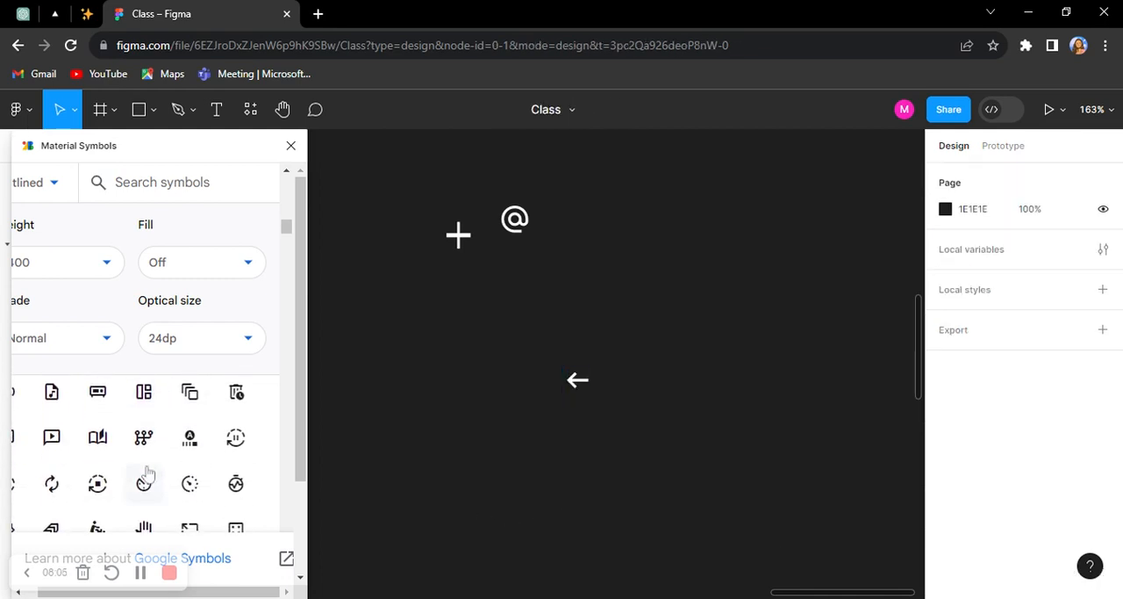
scroll(146, 474, "down", 8)
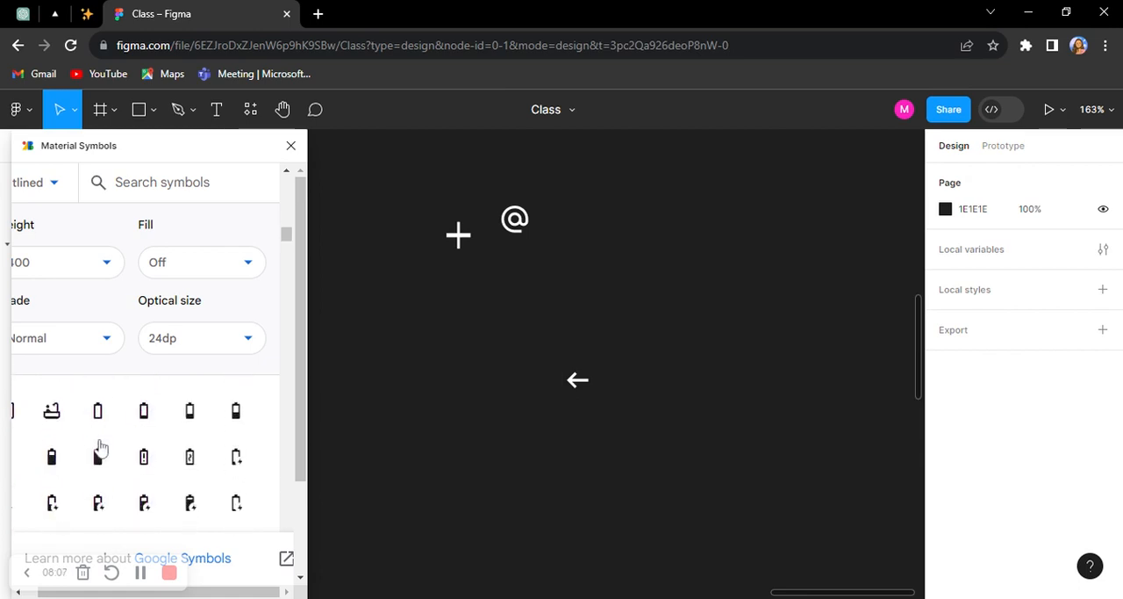
scroll(99, 446, "down", 8)
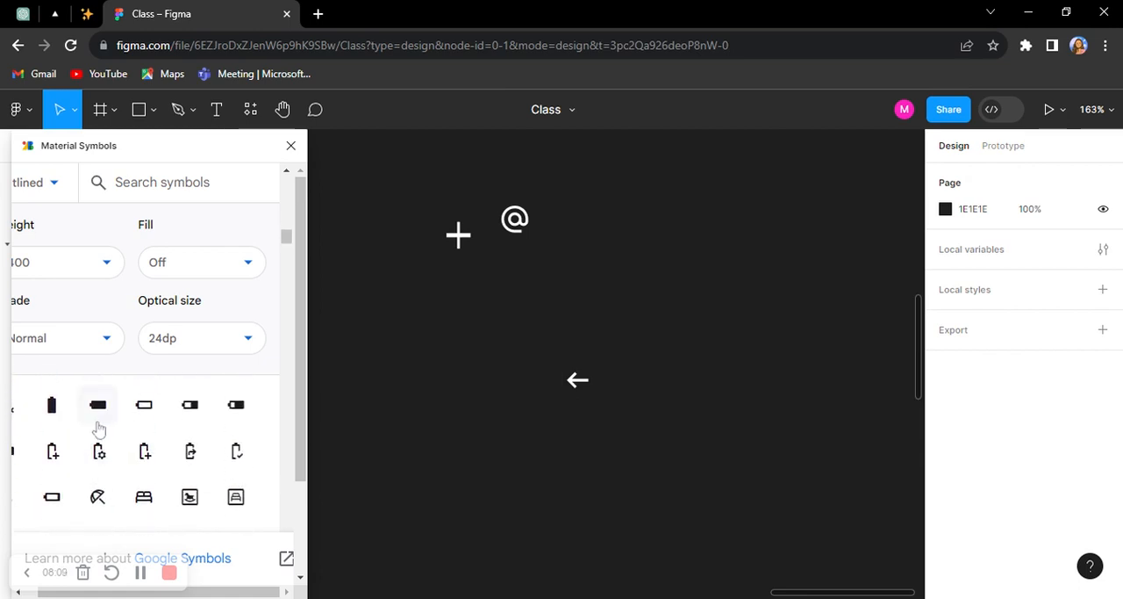
left_click(65, 441)
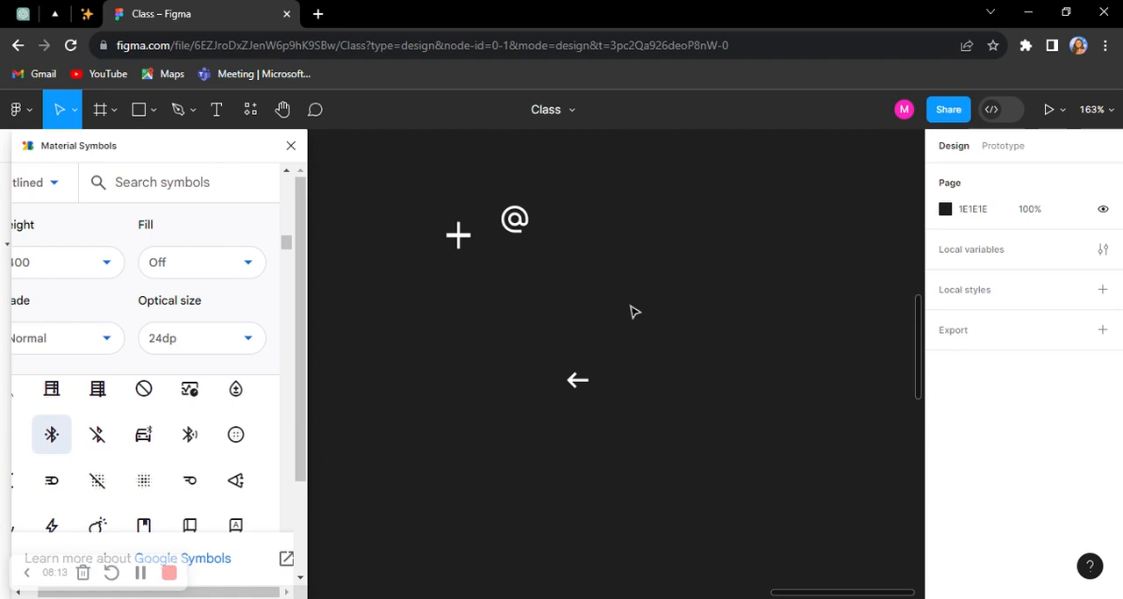
left_click_drag(577, 386, 505, 345)
Step: Set the Bluetooth icon's colour to FFFFFF
scroll(1006, 586, "down", 2)
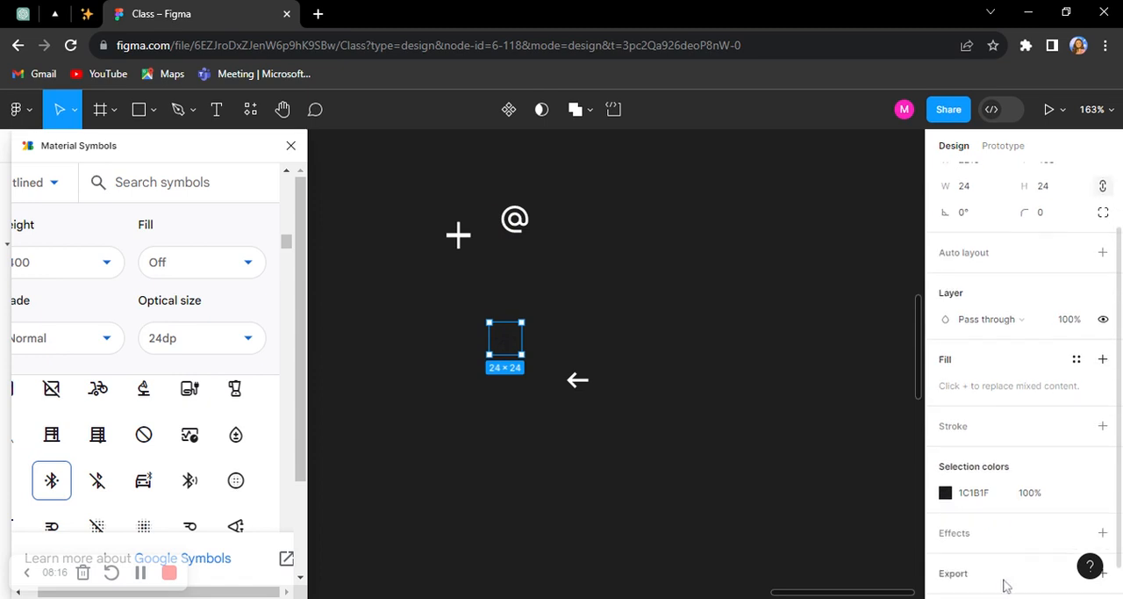
left_click(994, 496)
type("fff")
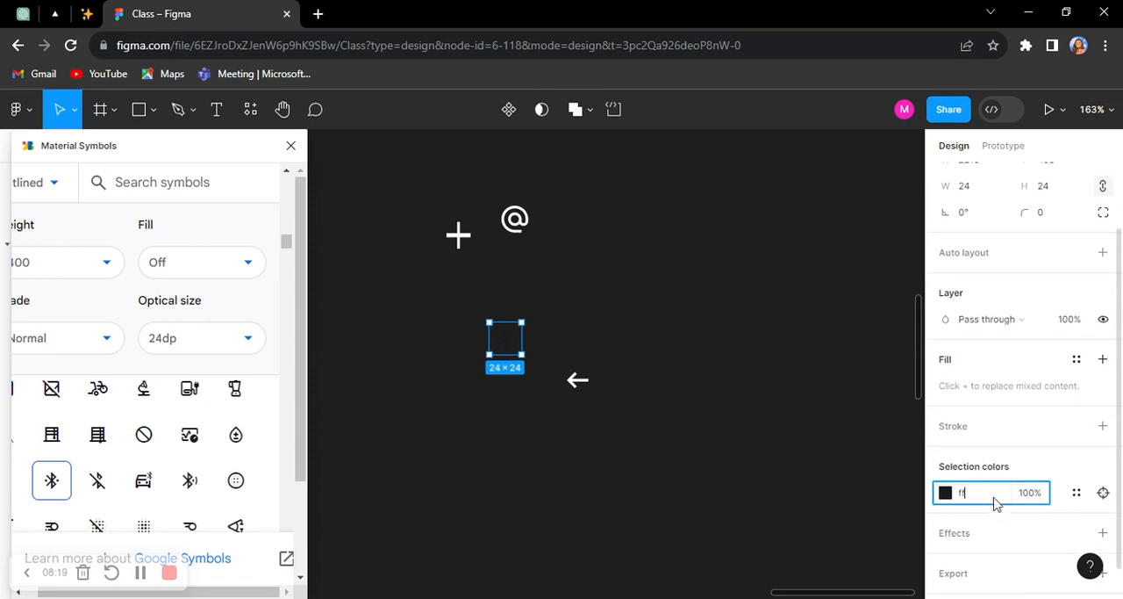
key("Return")
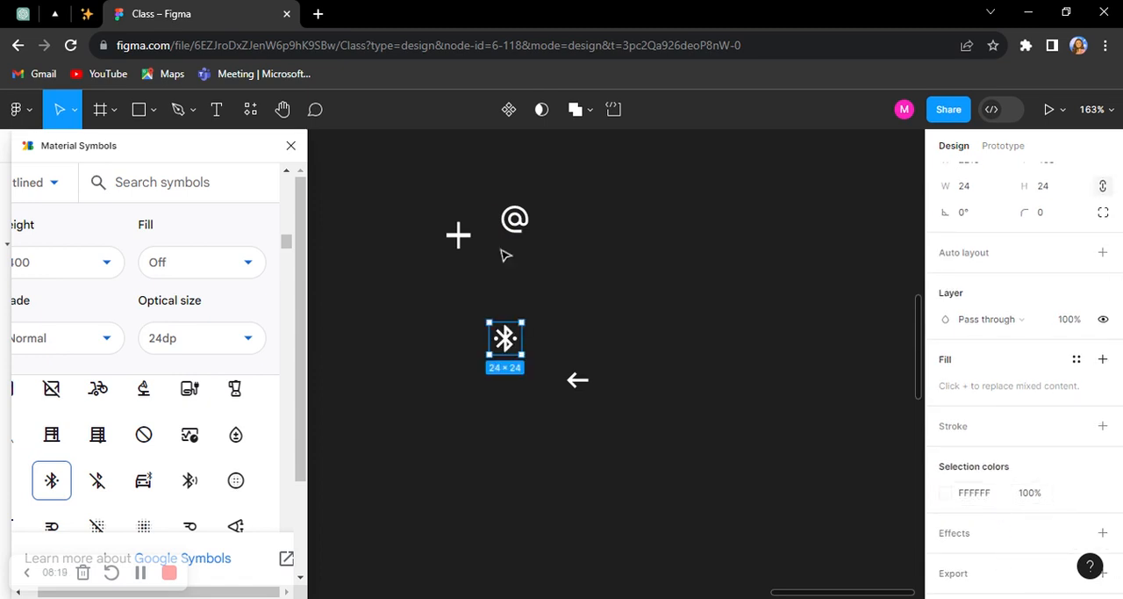
Step: Close the Material Symbols plugin
left_click(292, 145)
scroll(602, 405, "up", 3)
scroll(552, 267, "down", 4)
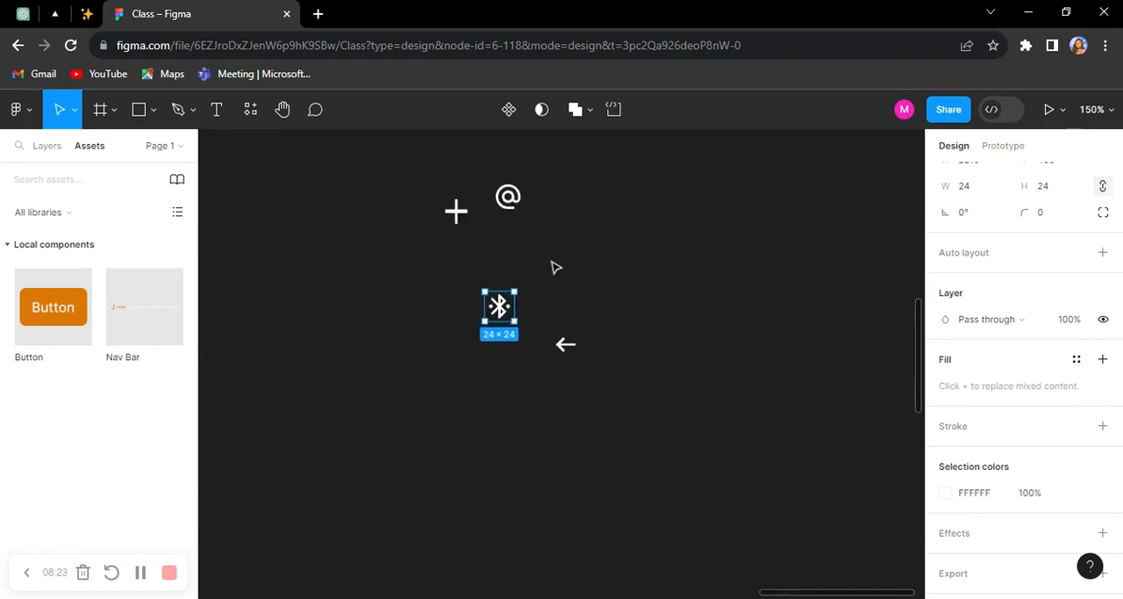
scroll(582, 278, "down", 4)
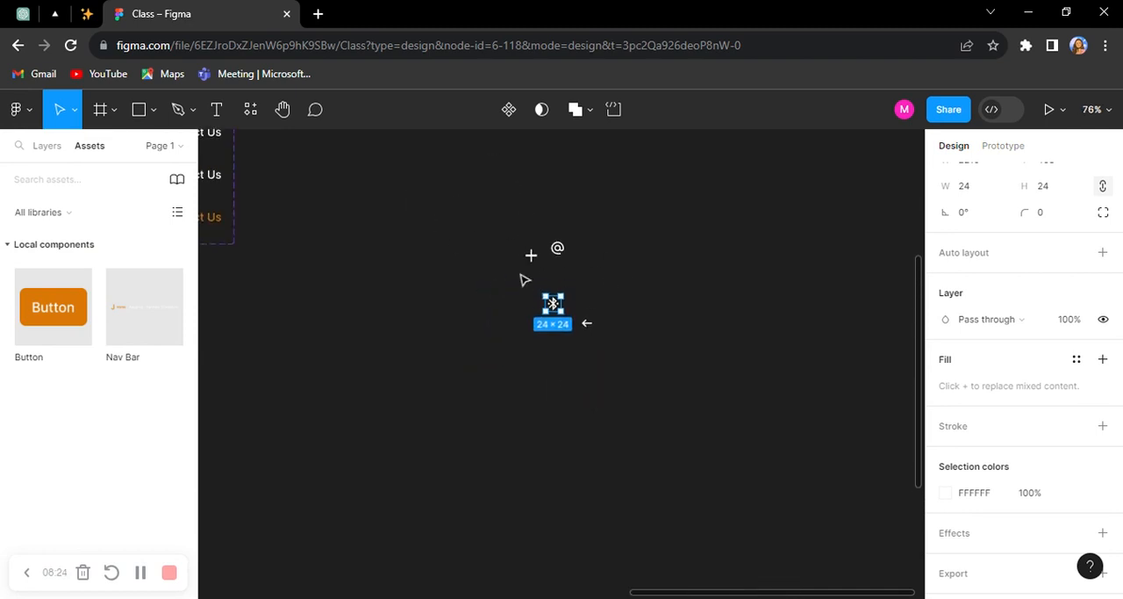
left_click(559, 297)
left_click_drag(559, 298, 474, 281)
key("ctrl+z")
Step: Line up the @, Bluetooth and arrow icons in one row beside the plus icon at Y 391
scroll(574, 293, "up", 10)
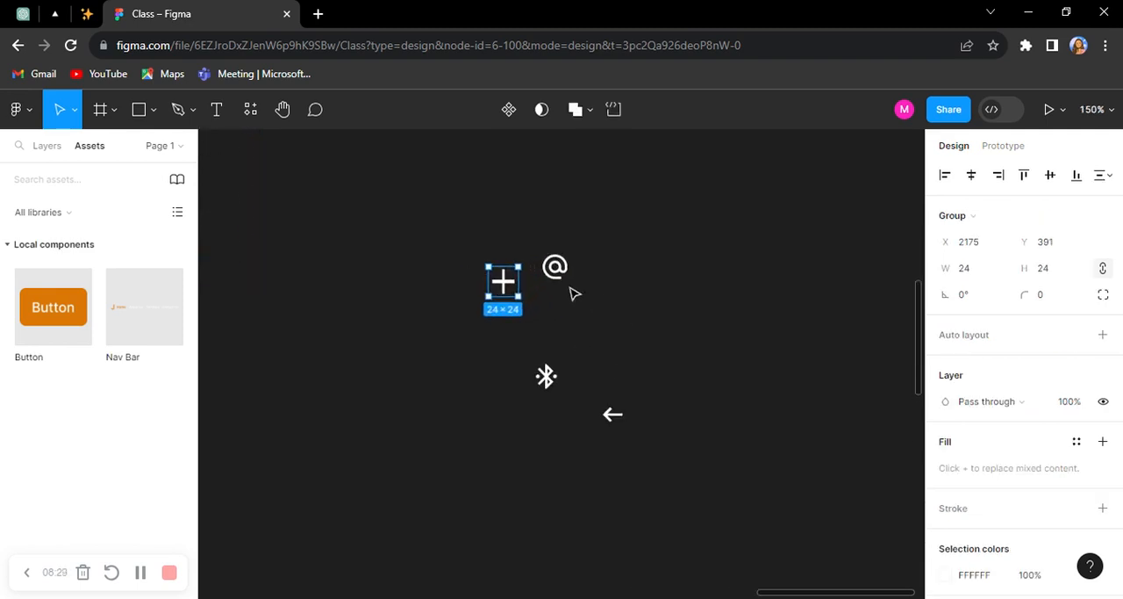
left_click_drag(553, 270, 553, 300)
left_click_drag(569, 463, 658, 277)
left_click_drag(708, 581, 722, 306)
left_click(389, 250)
left_click_drag(367, 216, 807, 397)
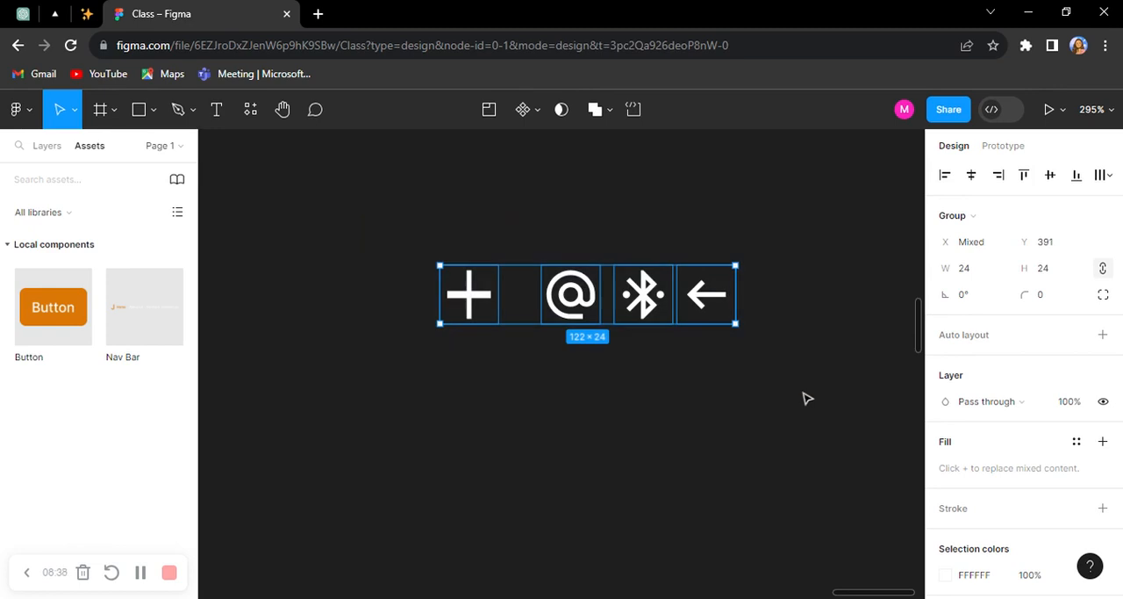
left_click(539, 110)
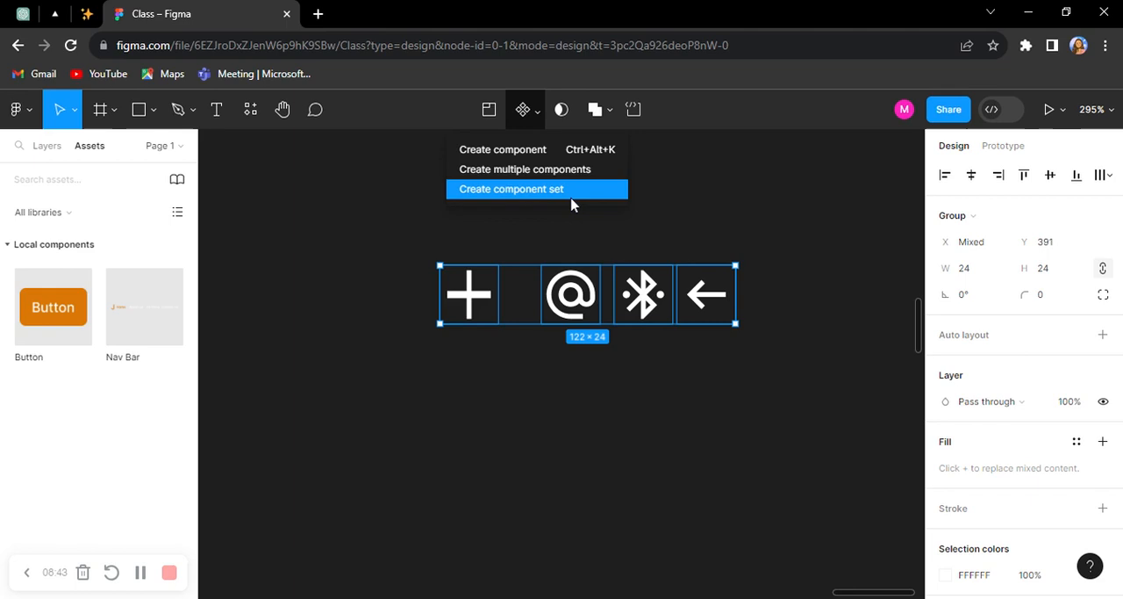
left_click(566, 195)
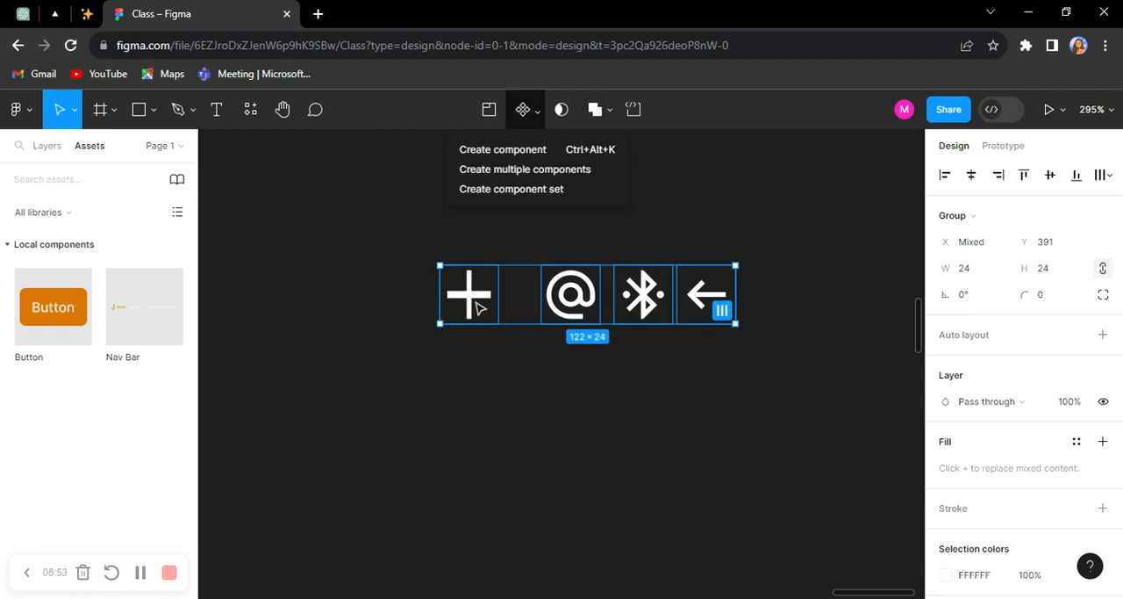
left_click(494, 360)
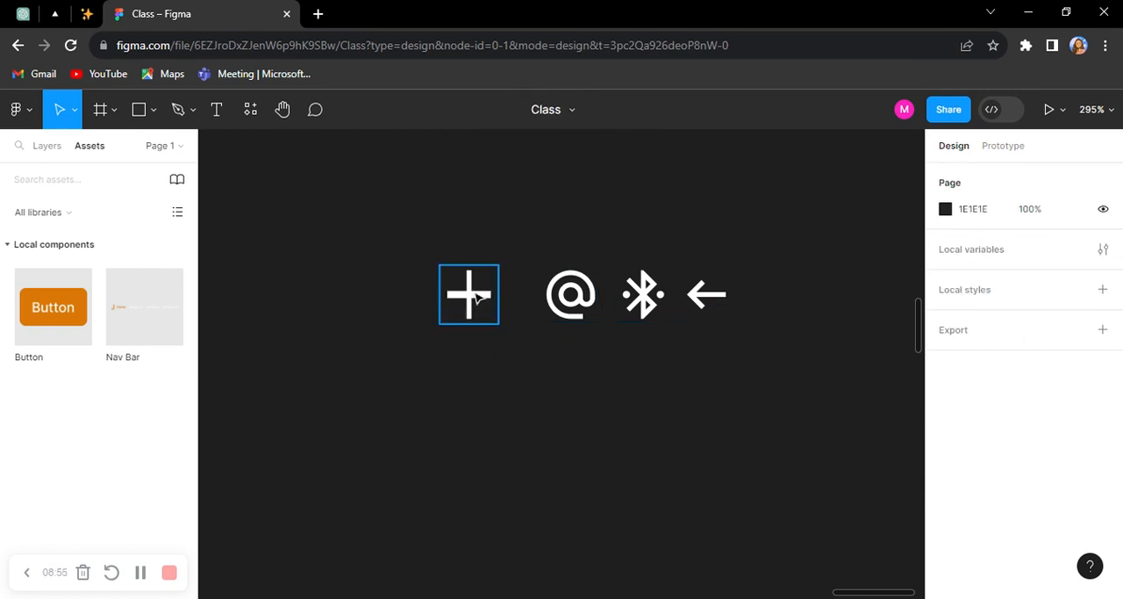
left_click(478, 299)
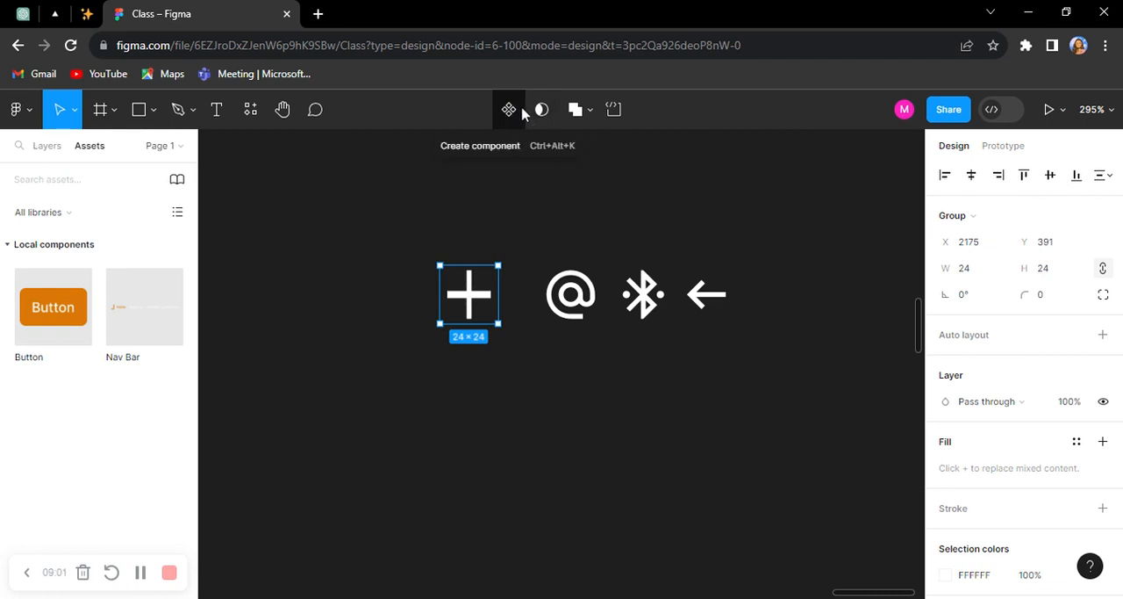
left_click(418, 237)
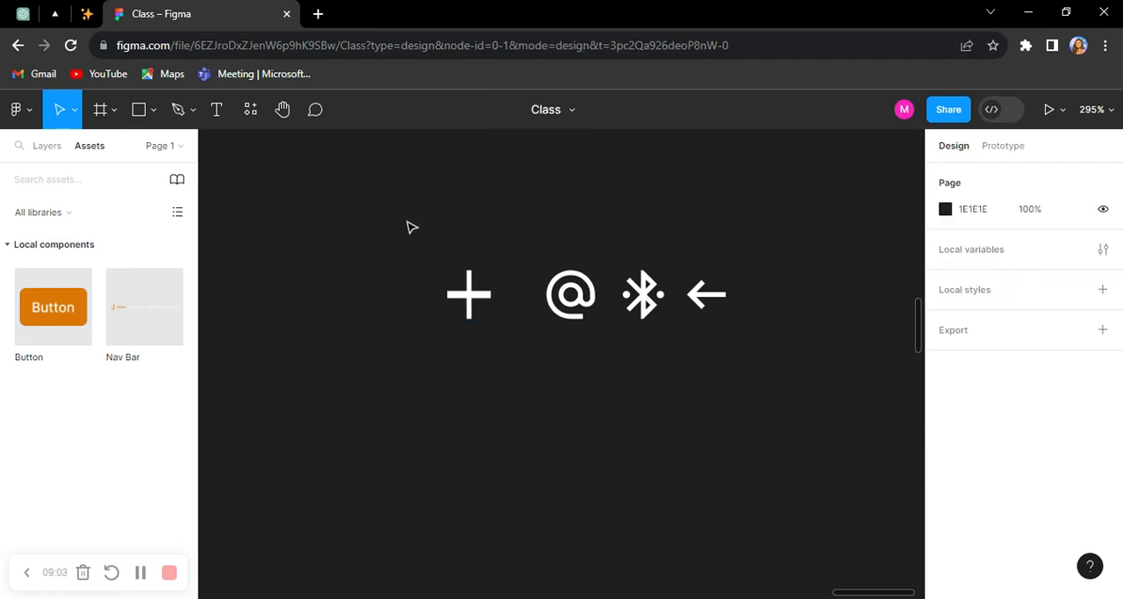
Step: Combine the plus, @, Bluetooth and arrow icons into a component set and check each variant's Property 1 value
left_click_drag(434, 217, 771, 366)
left_click(538, 114)
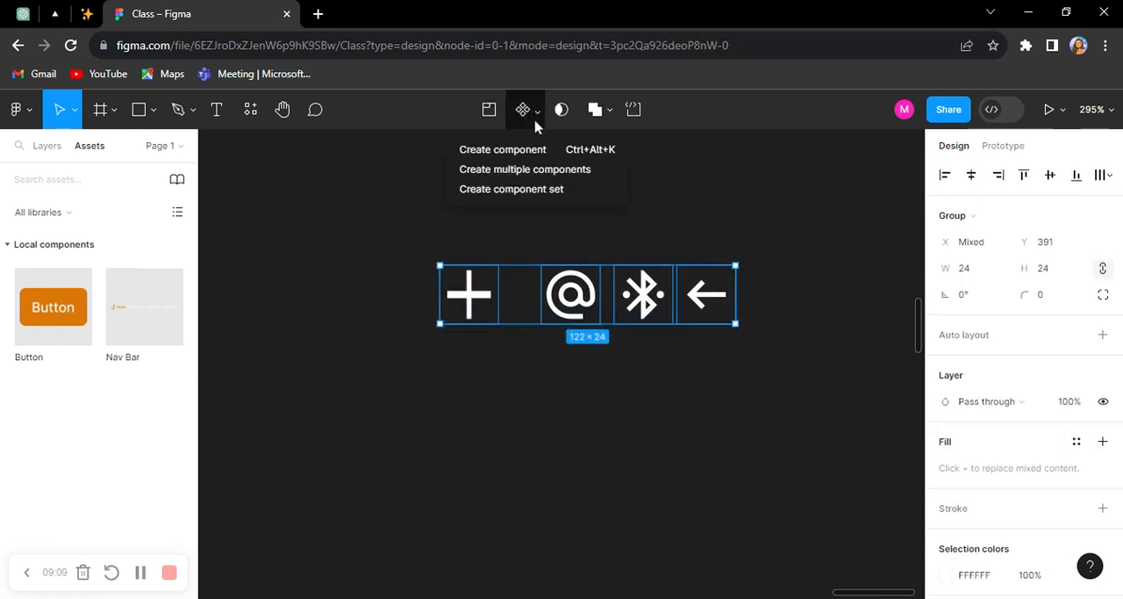
left_click(554, 190)
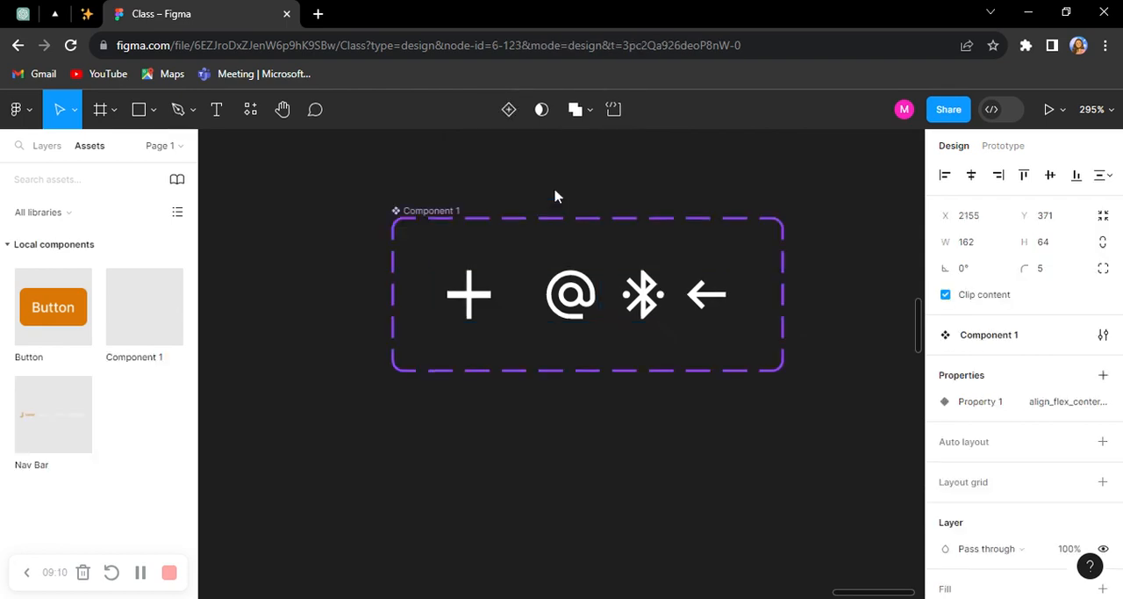
left_click(489, 304)
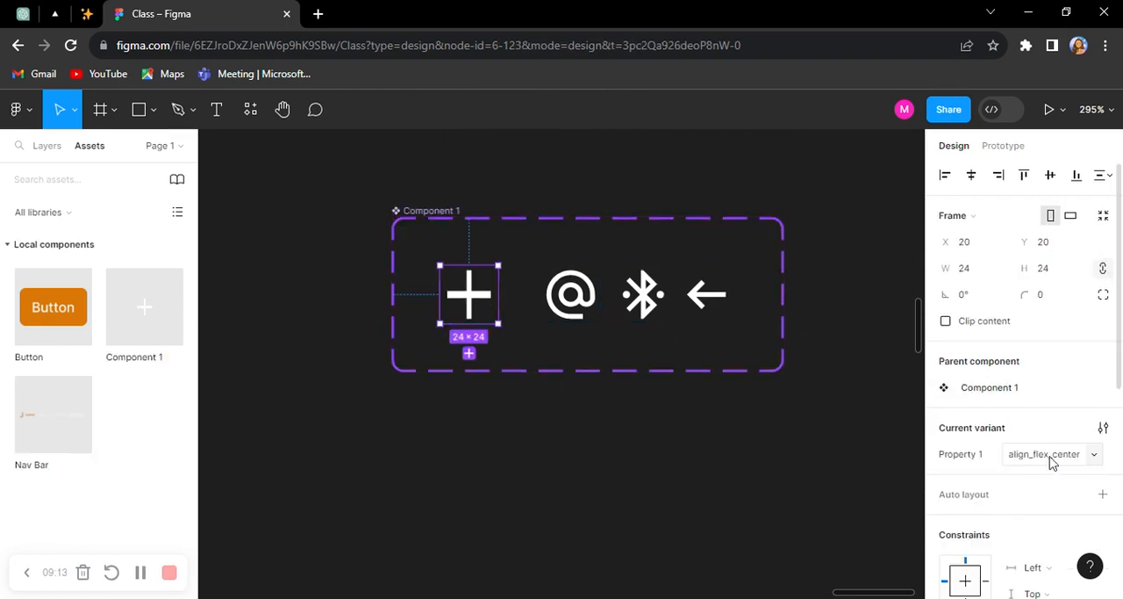
left_click(570, 297)
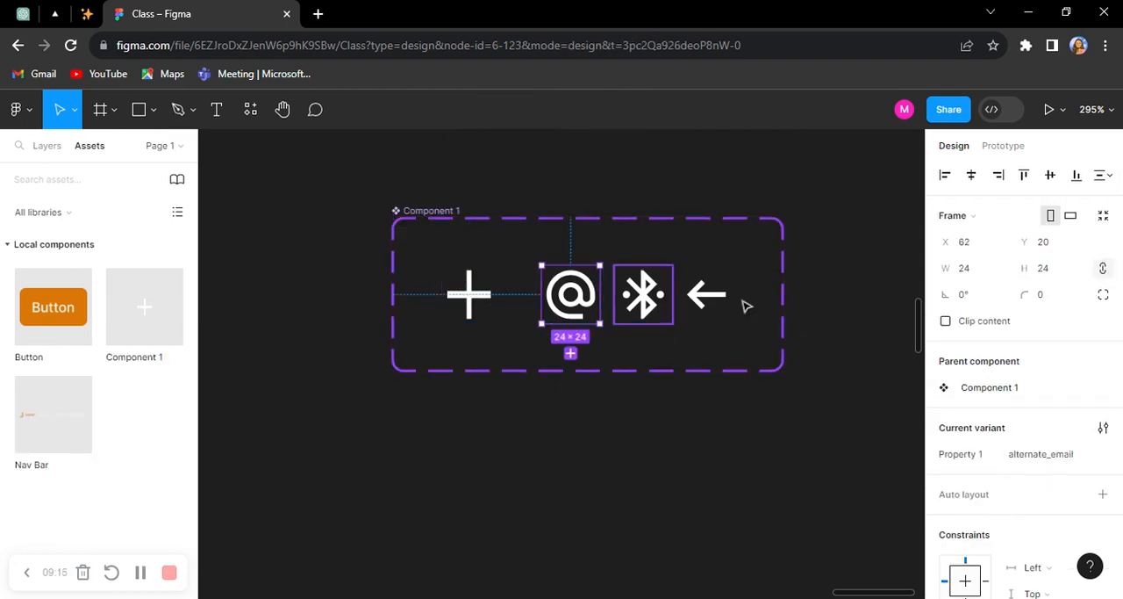
left_click(667, 305)
left_click(711, 298)
left_click(768, 256)
Step: Move the icon component set next to the Nav Bar variants at about X 1732, Y 93
scroll(766, 255, "down", 3)
scroll(667, 242, "up", 3)
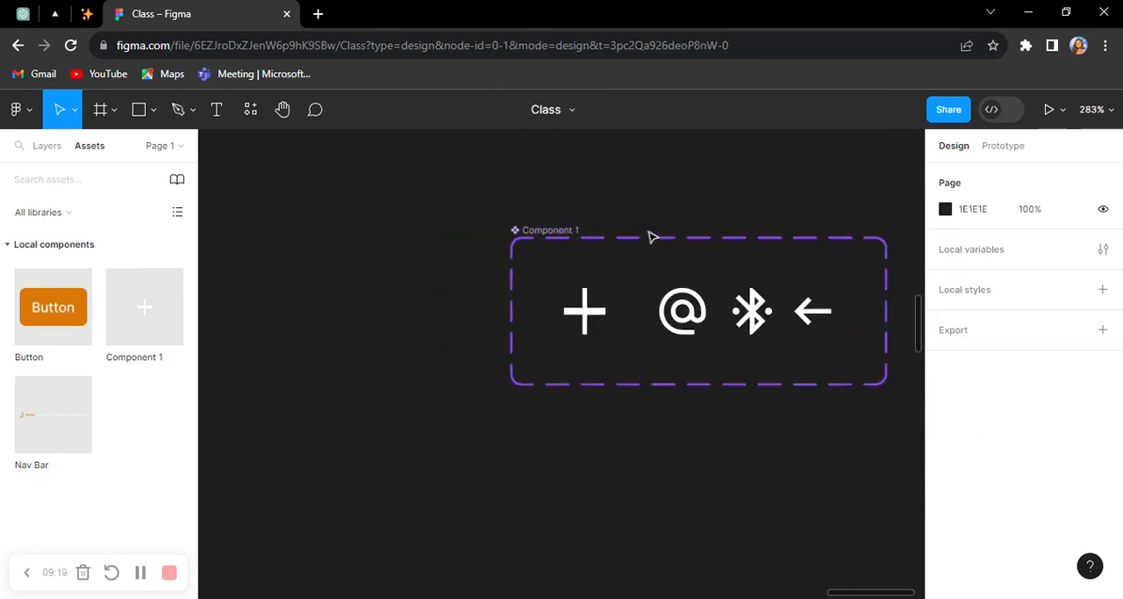
scroll(697, 251, "down", 5)
scroll(698, 251, "down", 1)
left_click_drag(696, 255, 408, 324)
Step: Rename the icon component set as Icons
scroll(391, 311, "up", 5)
double_click(383, 323)
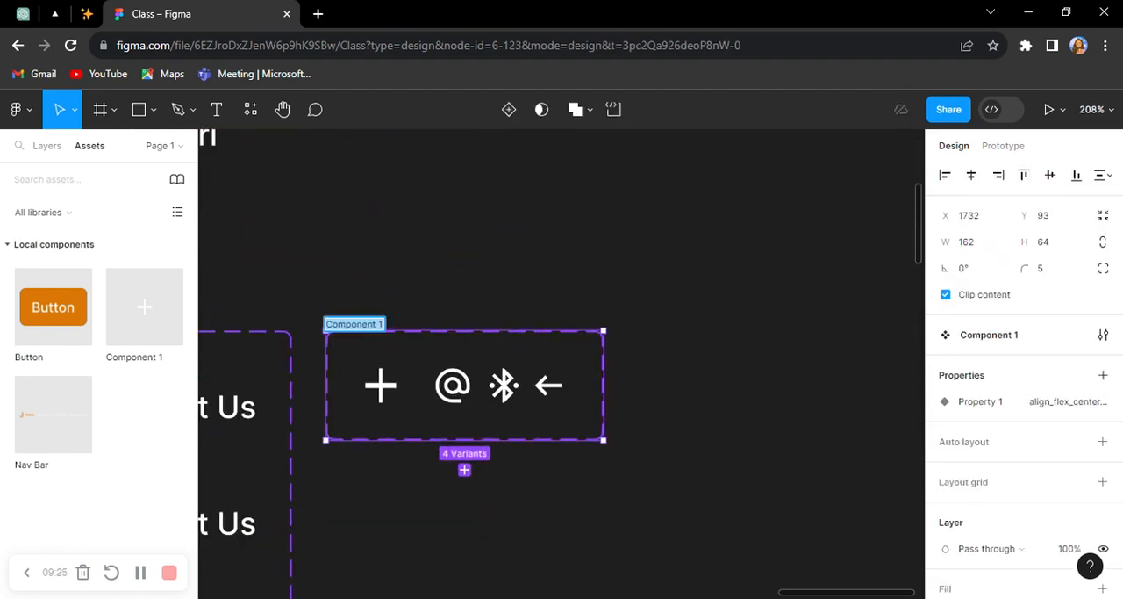
type("Icon")
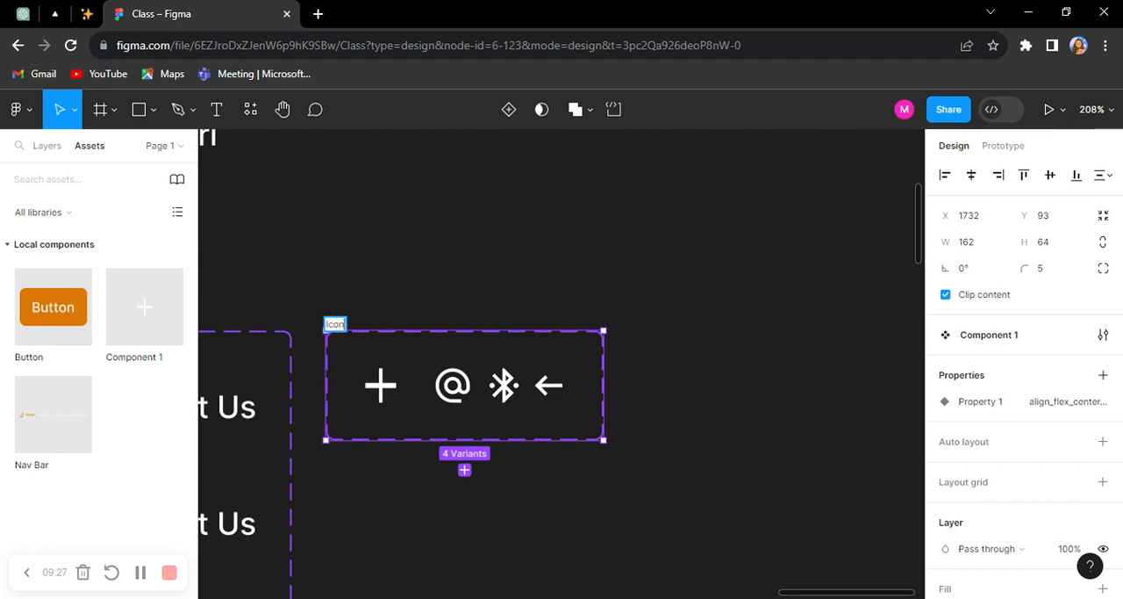
type("s")
key("Return")
left_click(489, 285)
Step: Place an Icons instance at about X 1787, Y 250 and switch its Property 1 to the @ variant
scroll(491, 288, "down", 5)
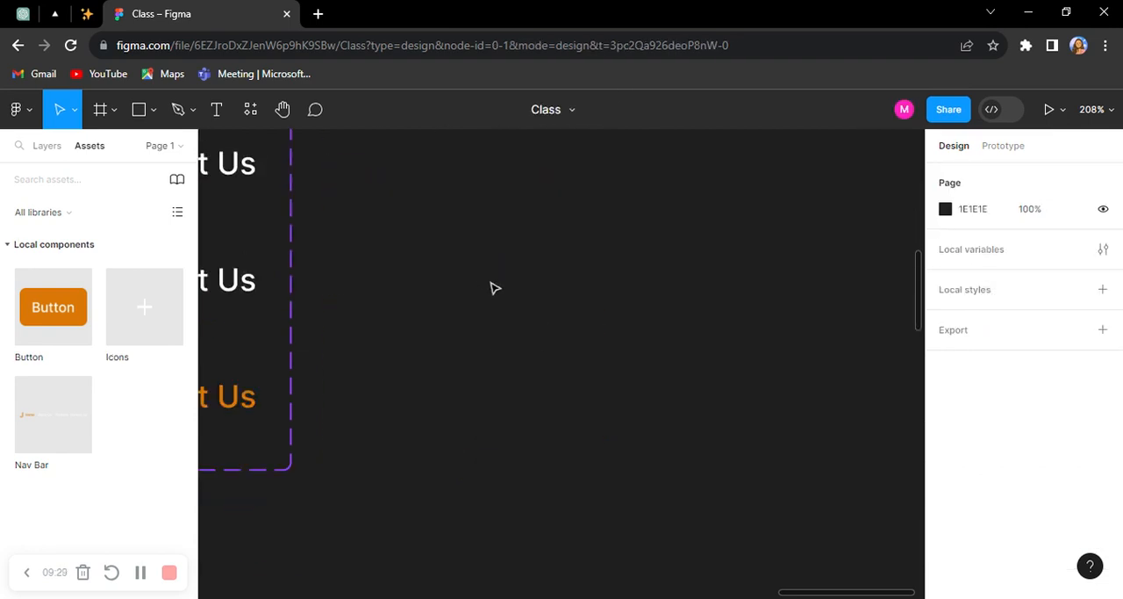
left_click_drag(140, 307, 435, 259)
scroll(452, 237, "up", 3)
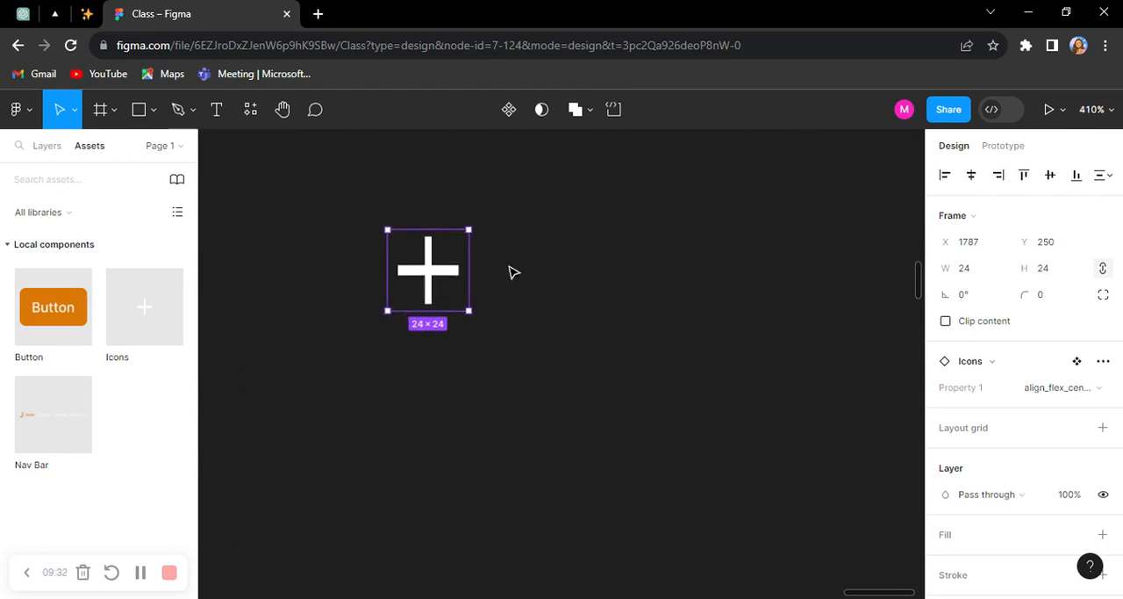
left_click(1078, 391)
left_click(1038, 409)
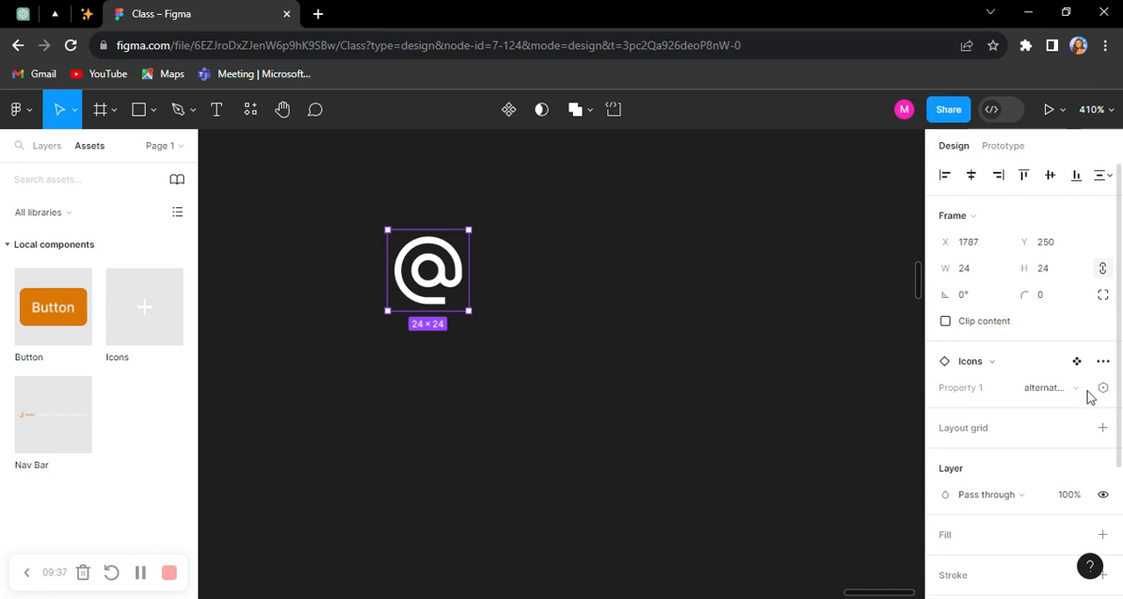
Step: Switch the Icons instance to the arrow_left_alt variant and delete the instance from the canvas
left_click(1060, 392)
left_click(1049, 411)
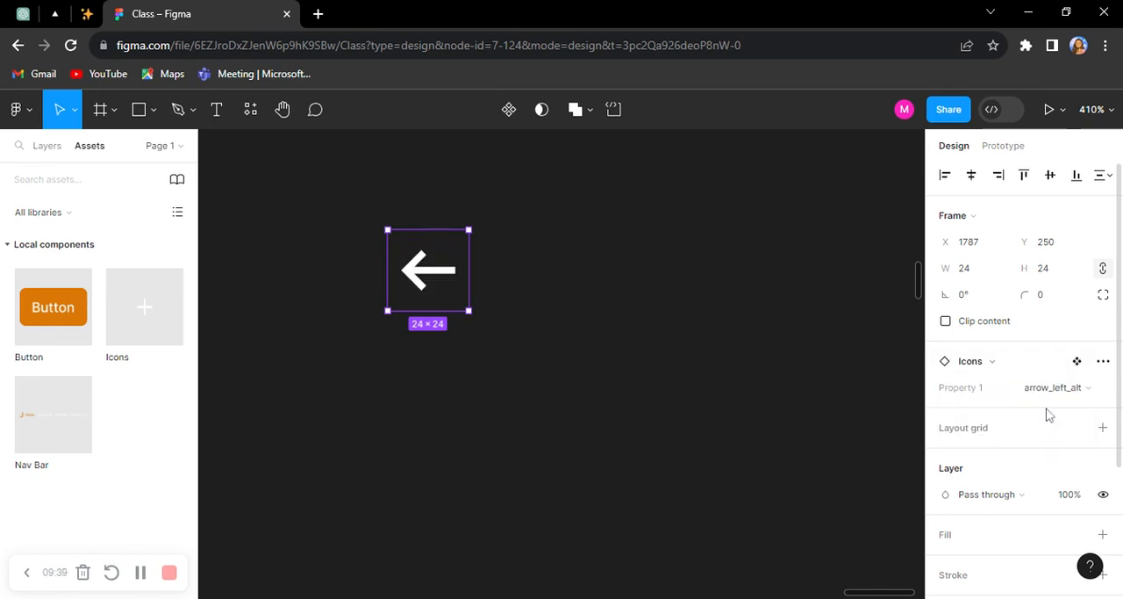
left_click(459, 309)
scroll(629, 328, "down", 6)
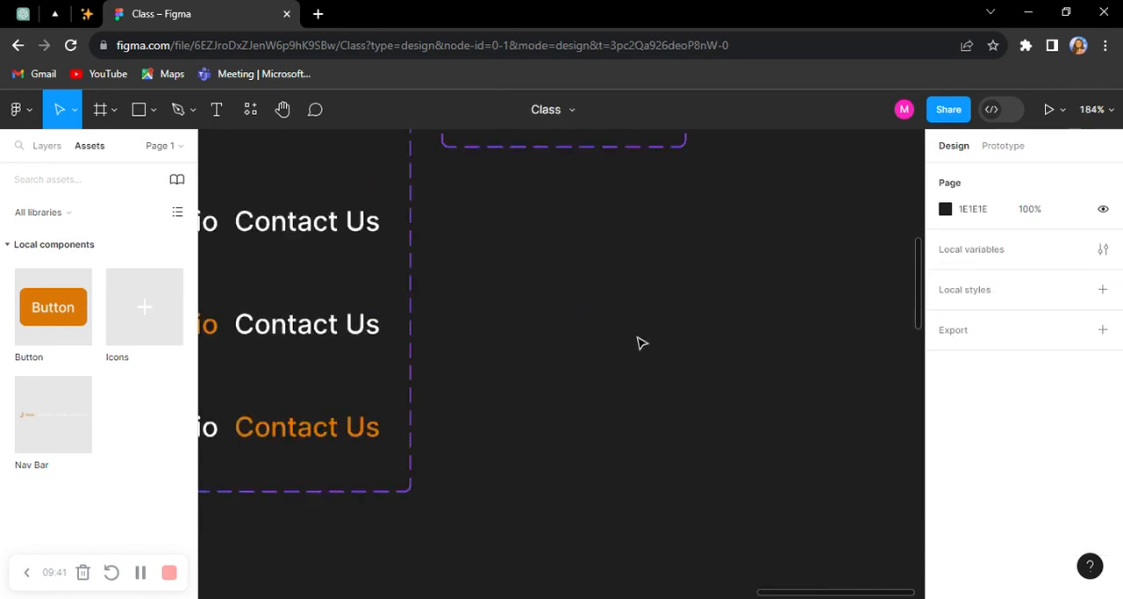
Step: Move the copyright text to just below the Icons component set
scroll(600, 329, "up", 2)
left_click_drag(393, 273, 655, 269)
scroll(574, 268, "up", 1)
left_click(728, 406)
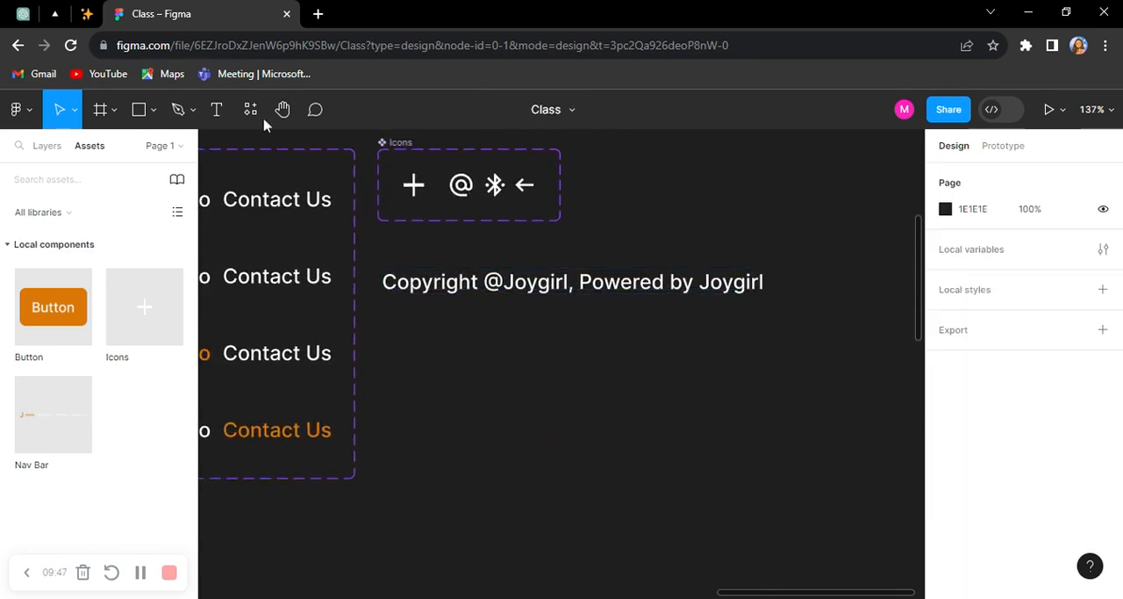
Step: Search the plugins for "brandfetch" and run the Brandfetch plugin
left_click(251, 114)
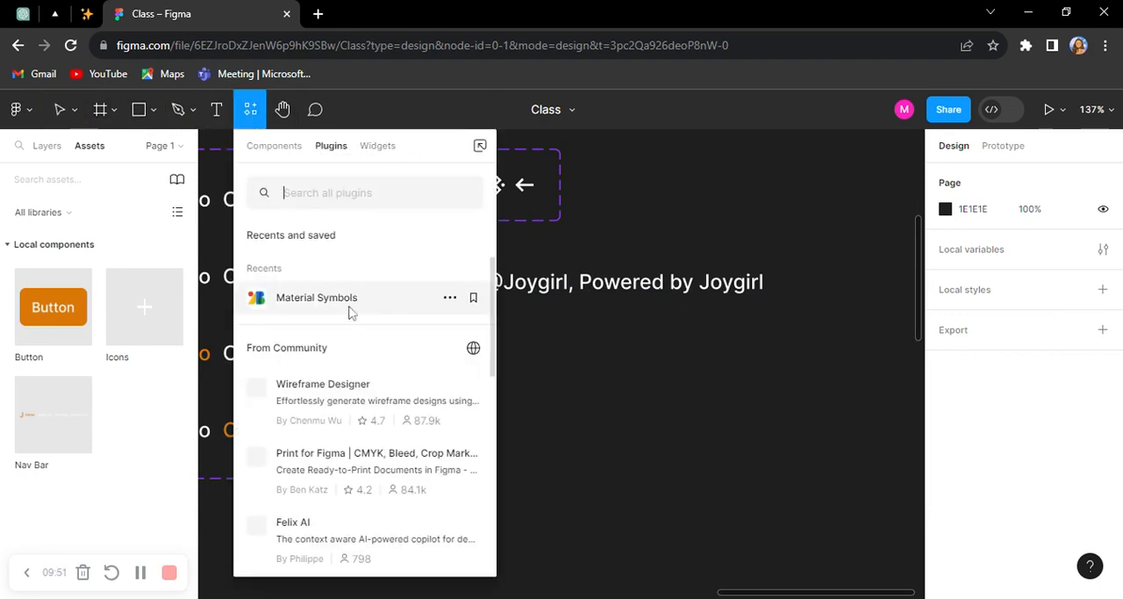
type("brand")
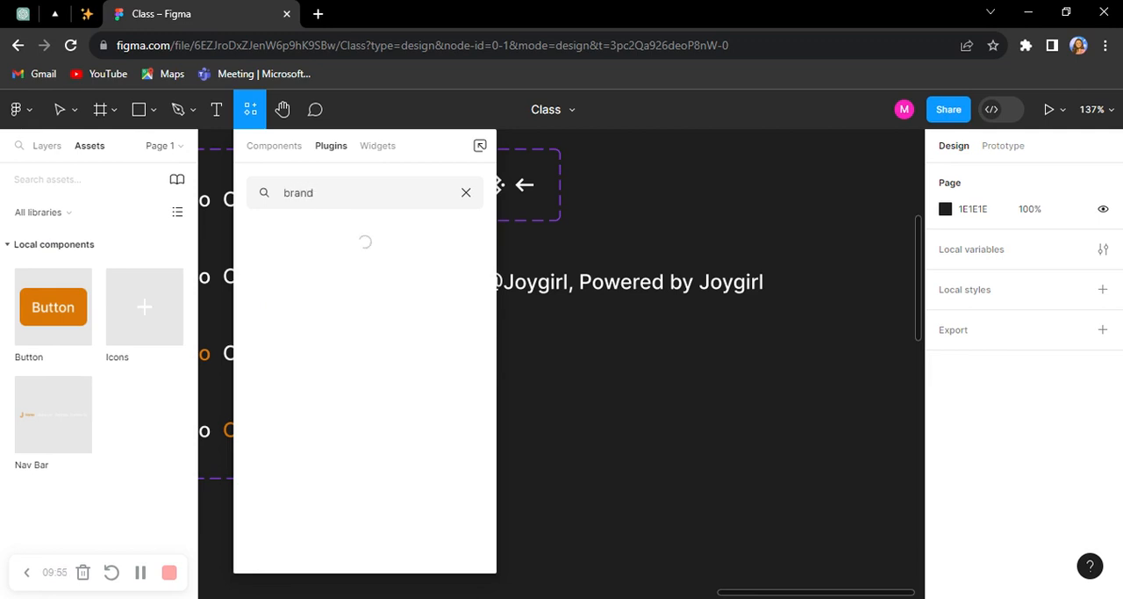
type("fetch")
left_click(351, 295)
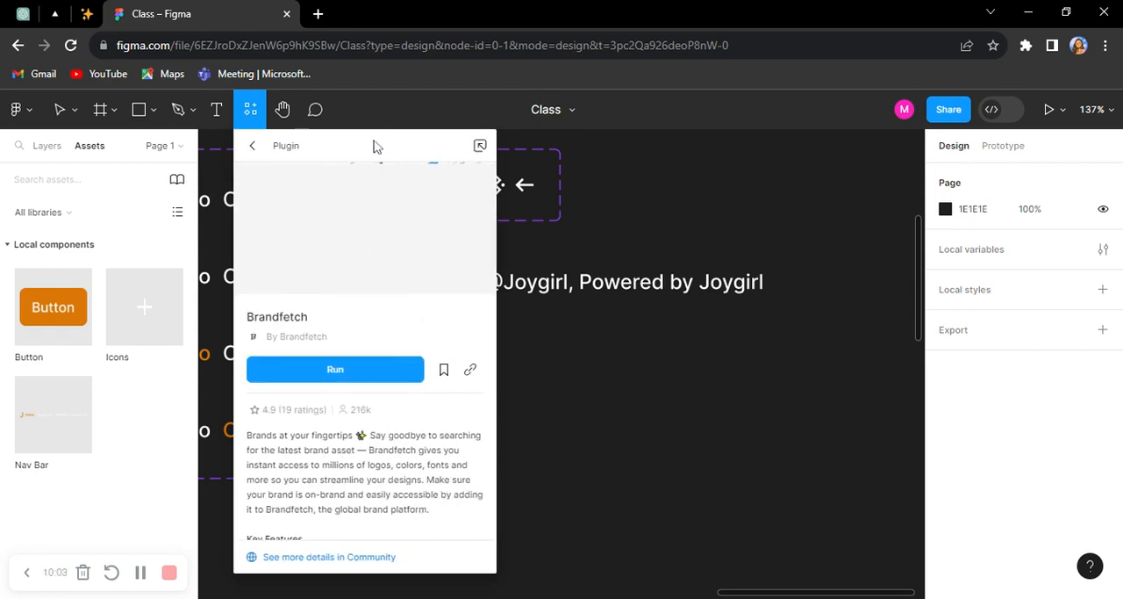
left_click(335, 369)
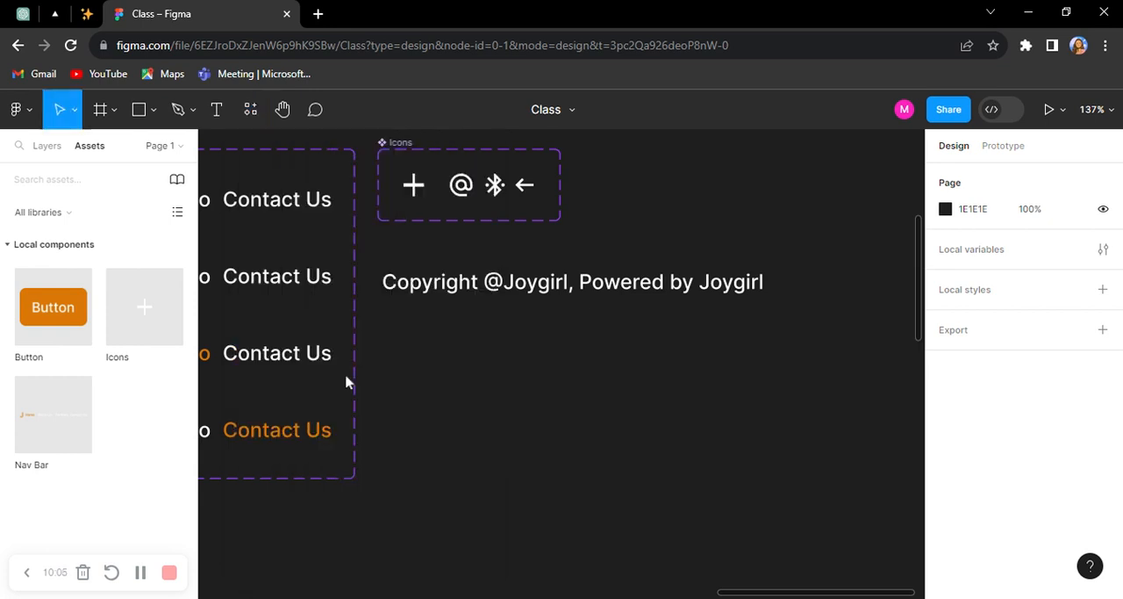
Step: Move the Brandfetch window off the empty canvas area and open the Facebook brand by searching for "facebook"
scroll(554, 386, "down", 1)
scroll(557, 386, "down", 1)
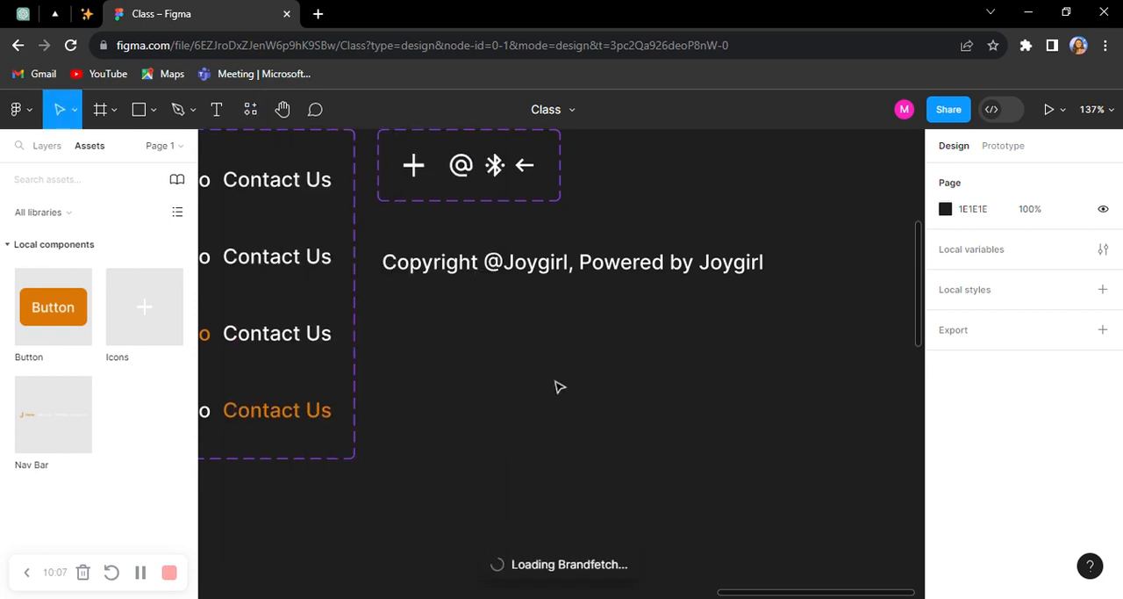
scroll(649, 360, "right", 5)
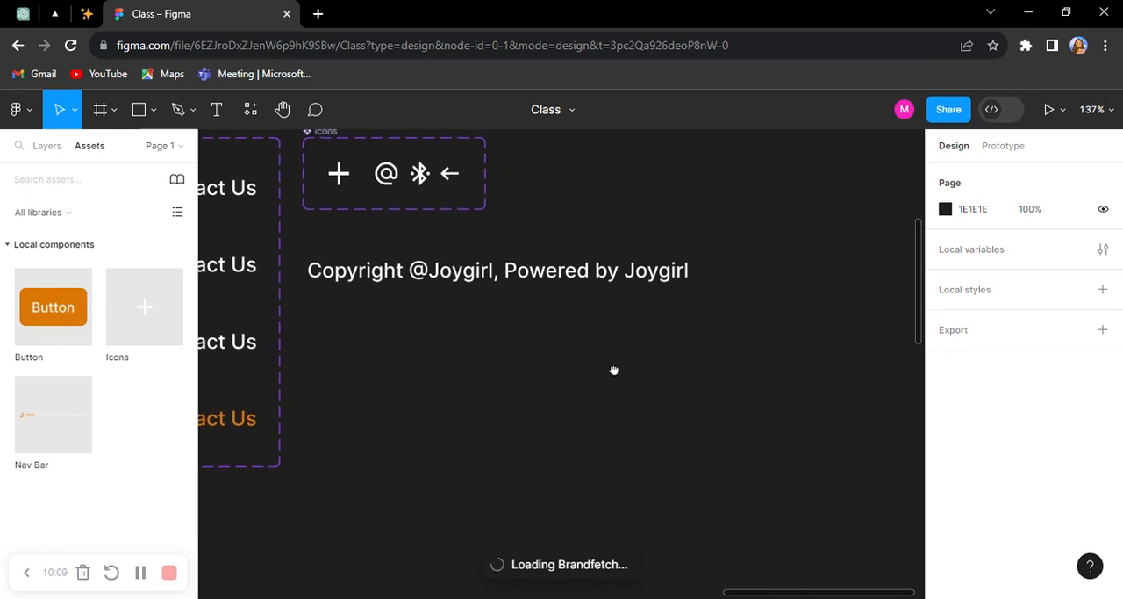
scroll(568, 175, "down", 5)
scroll(568, 167, "right", 1)
left_click_drag(568, 154, 163, 164)
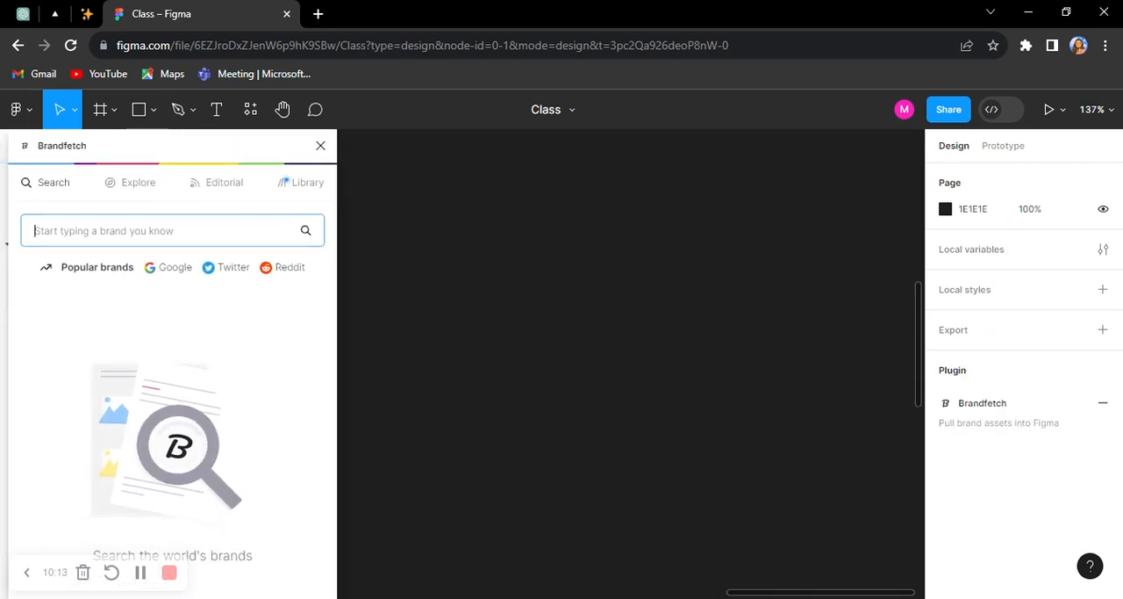
type("facebook")
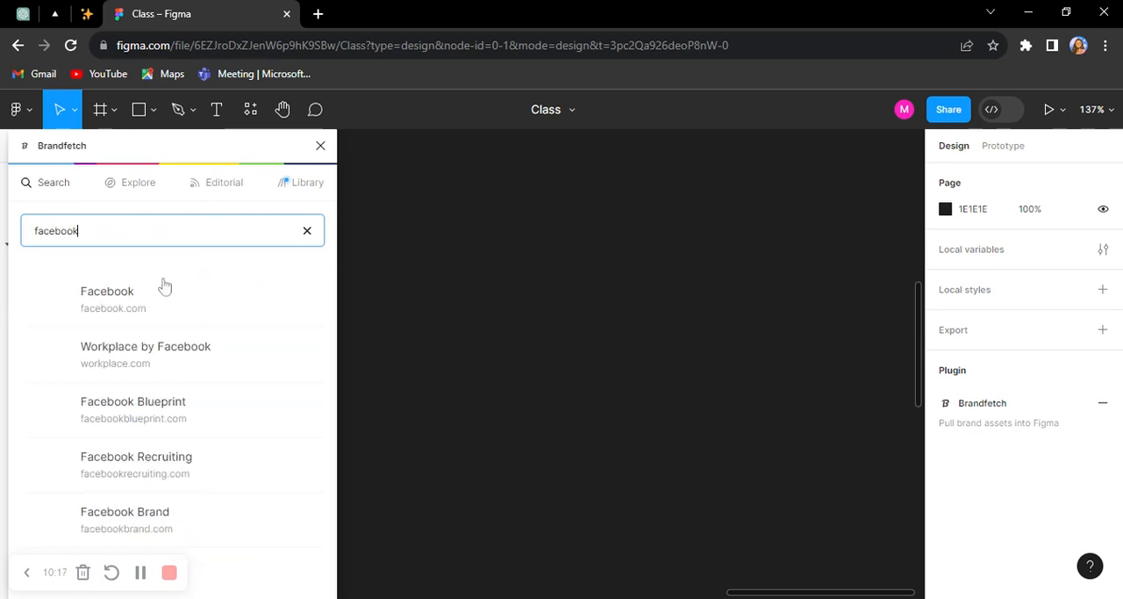
left_click(162, 297)
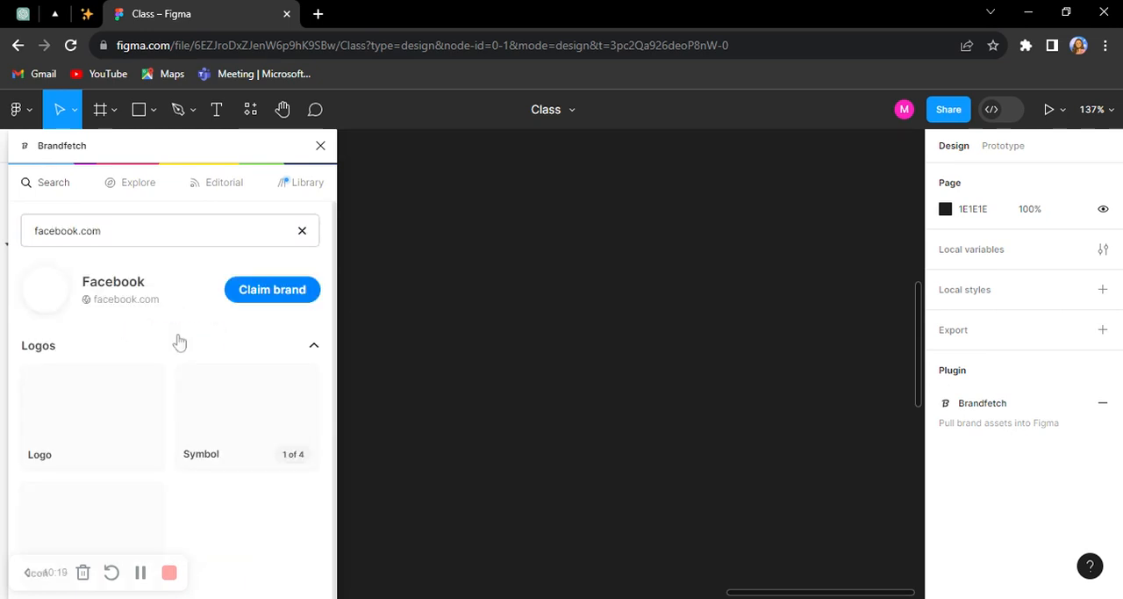
Step: Insert the JPEG version of Facebook's Icon logo onto the empty canvas near the Nav Bar variants
scroll(30, 521, "down", 1)
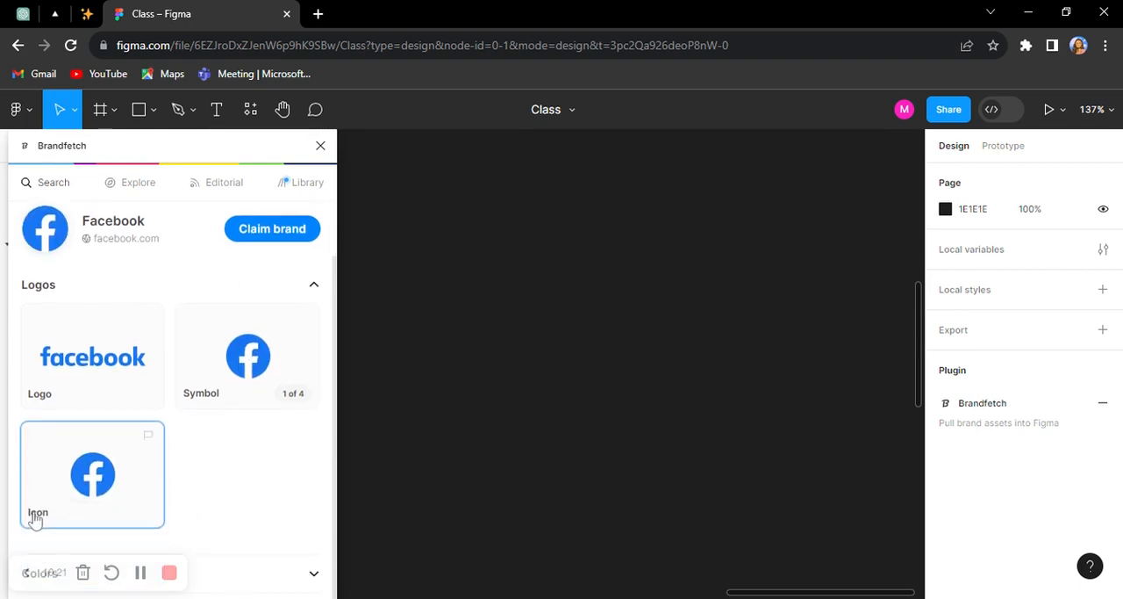
left_click(59, 494)
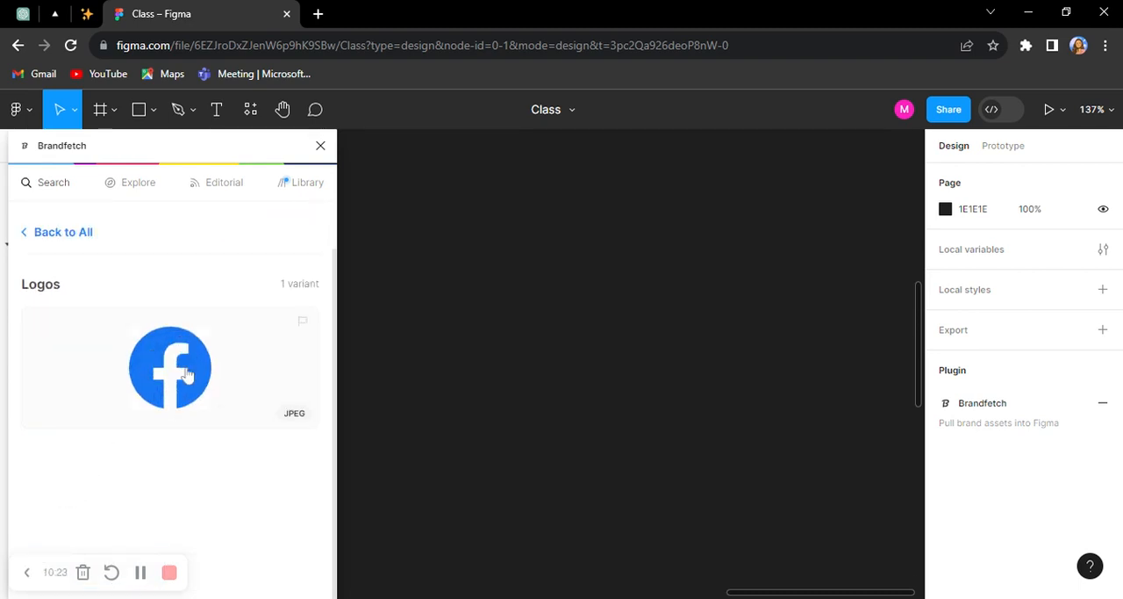
left_click_drag(472, 294, 477, 363)
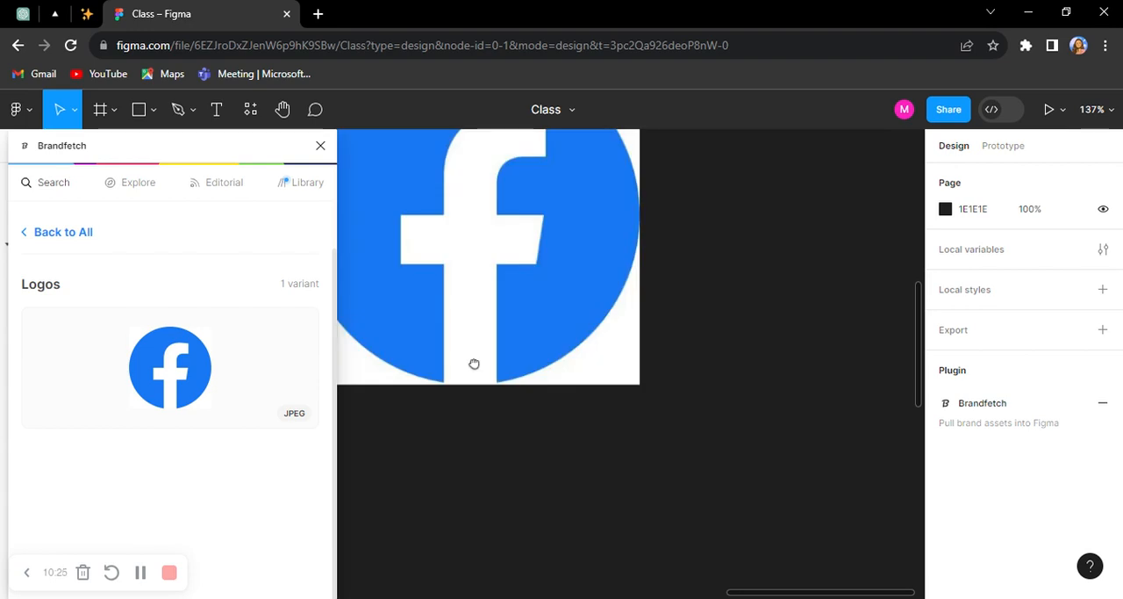
scroll(683, 370, "down", 5)
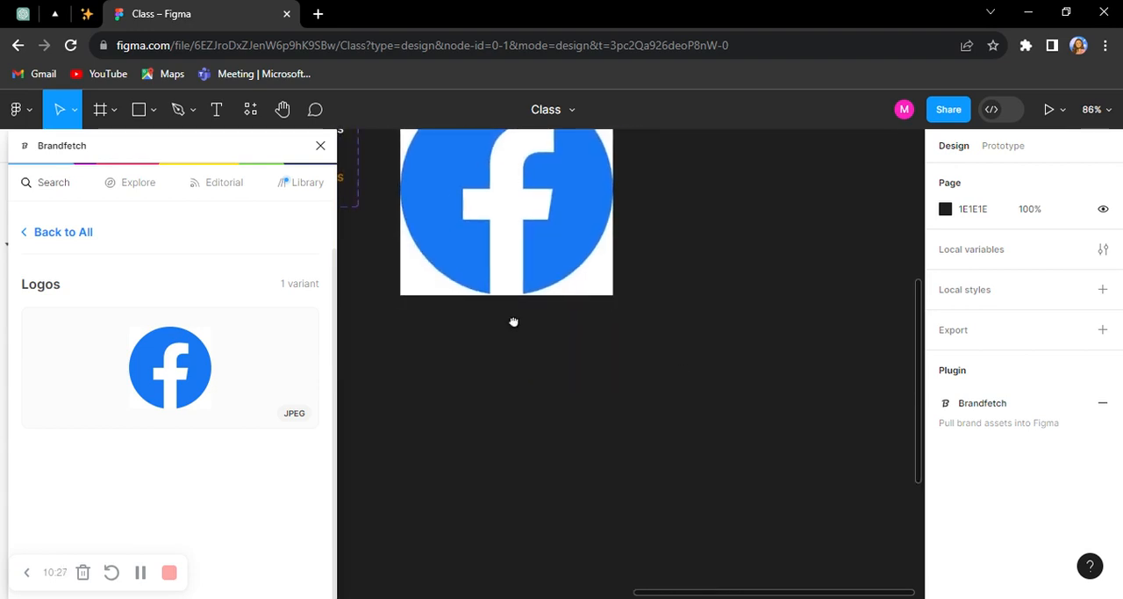
Step: Insert the blue SVG version of Facebook's logo from its four-variant set onto the canvas beneath the JPEG version
left_click(31, 233)
left_click(235, 356)
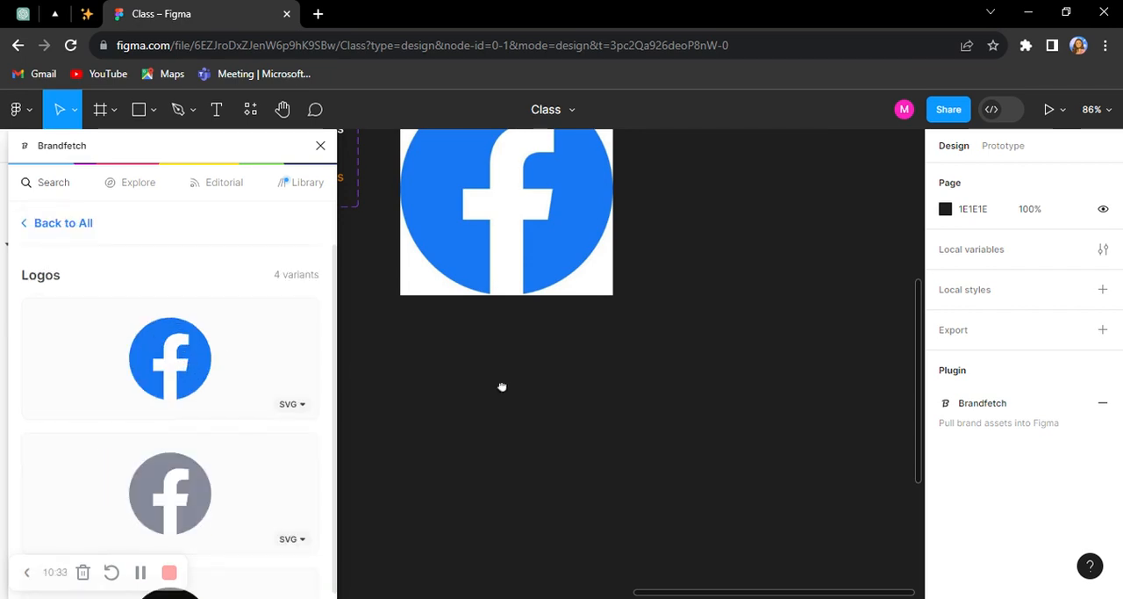
left_click_drag(502, 388, 502, 388)
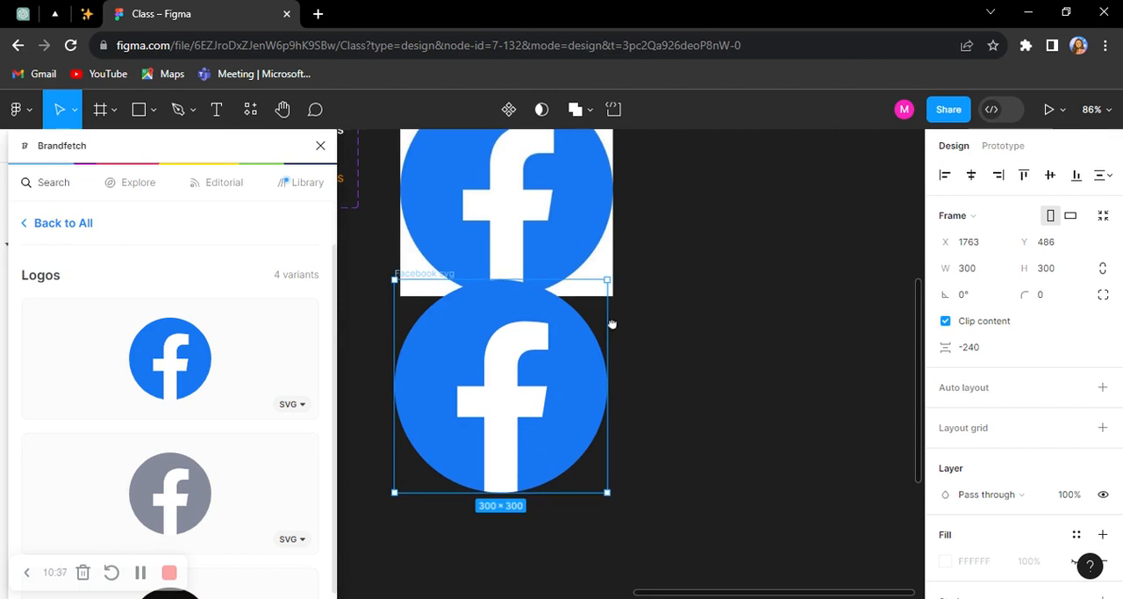
Step: Delete the JPEG Facebook logo that covers the copyright text
scroll(530, 228, "up", 3)
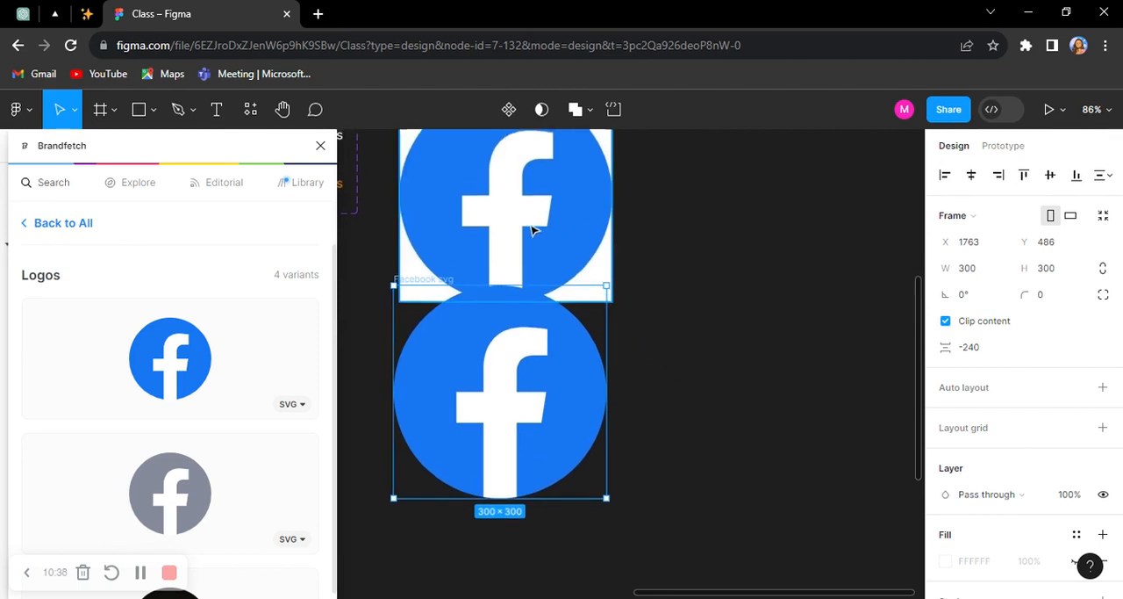
left_click(451, 184)
key("Delete")
left_click(595, 404)
left_click(370, 300)
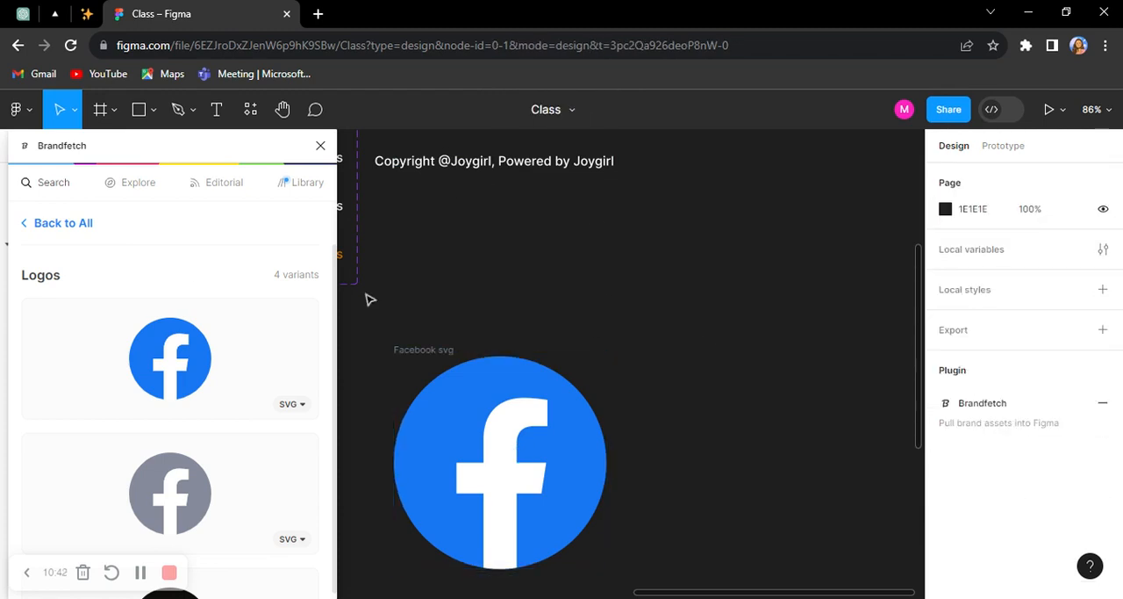
Step: Search Brandfetch for "whats" and open the WhatsApp brand from whatsapp.com
scroll(70, 246, "up", 1)
triple_click(71, 242)
type("w")
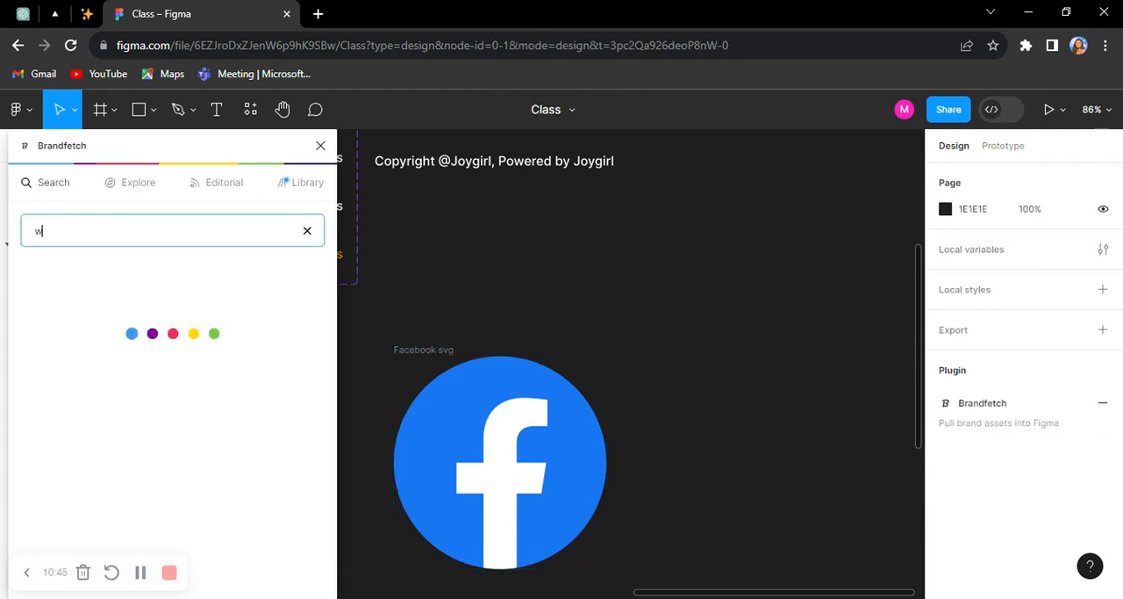
type("hats")
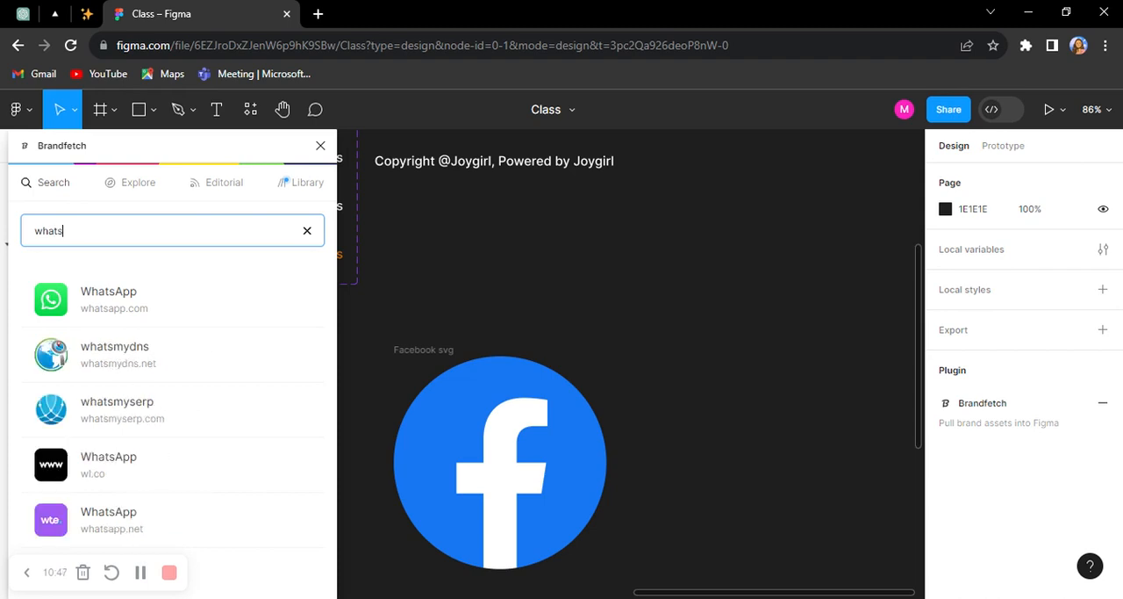
left_click(122, 316)
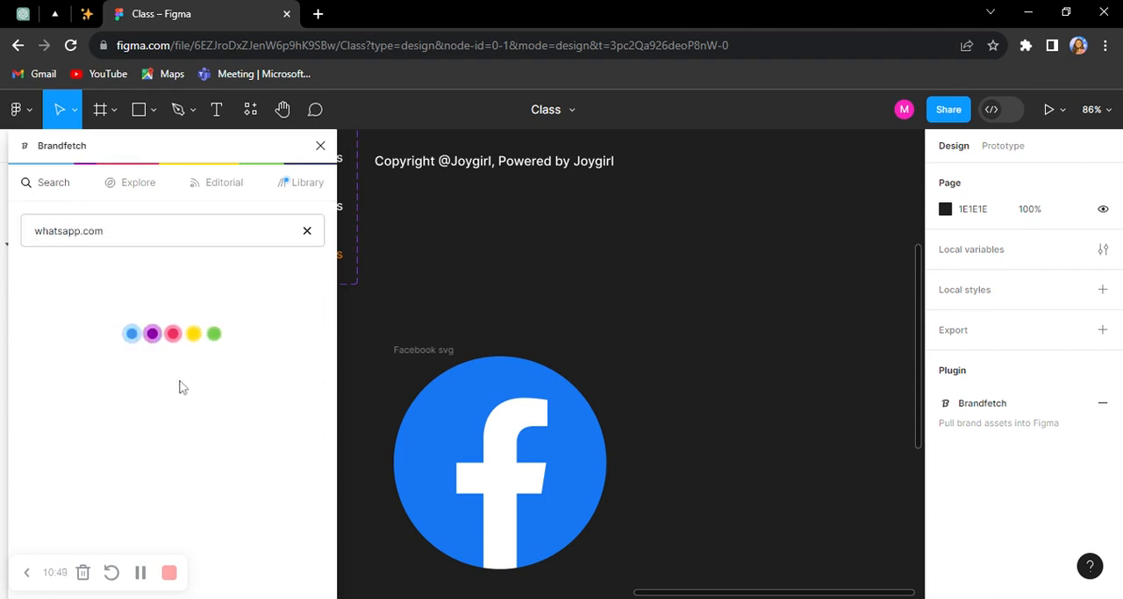
Step: Insert the SVG of WhatsApp's green rounded-square Symbol onto the canvas and close Brandfetch
scroll(181, 392, "down", 2)
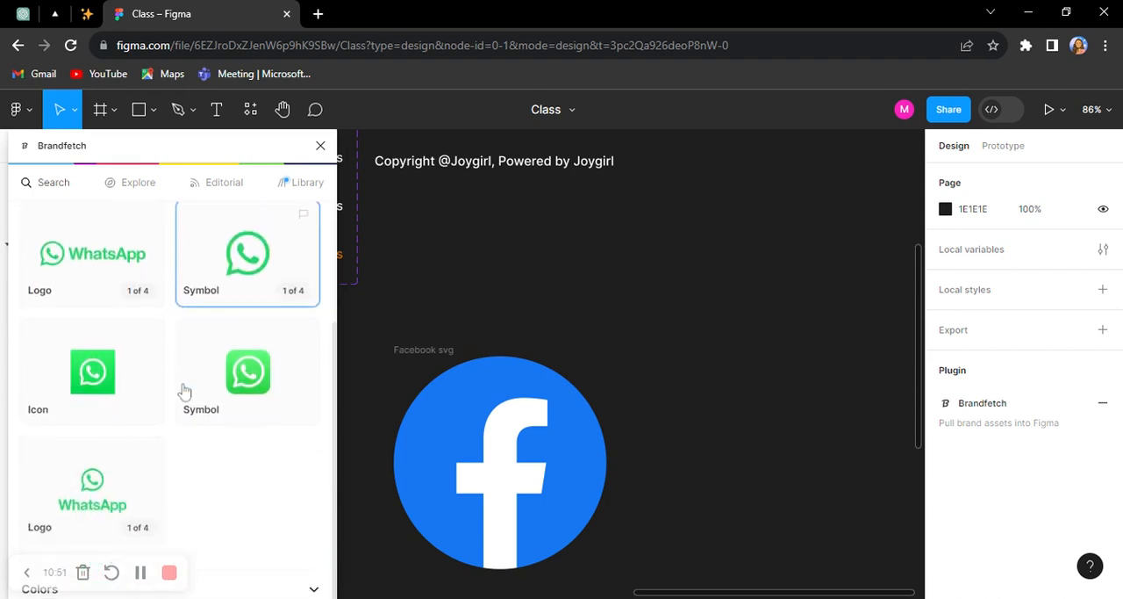
left_click(232, 384)
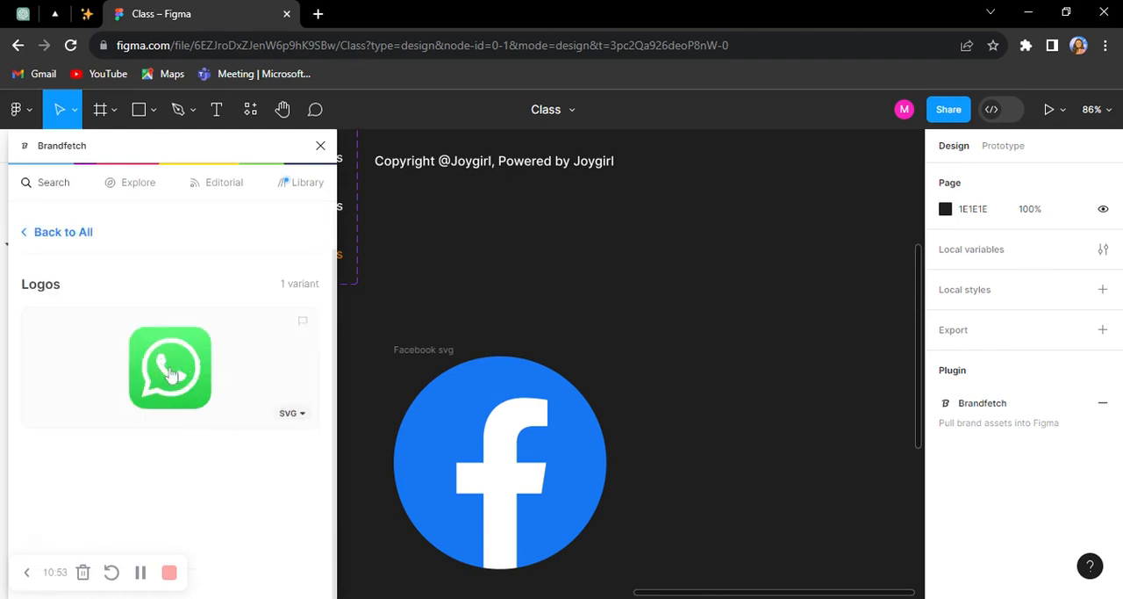
left_click(321, 146)
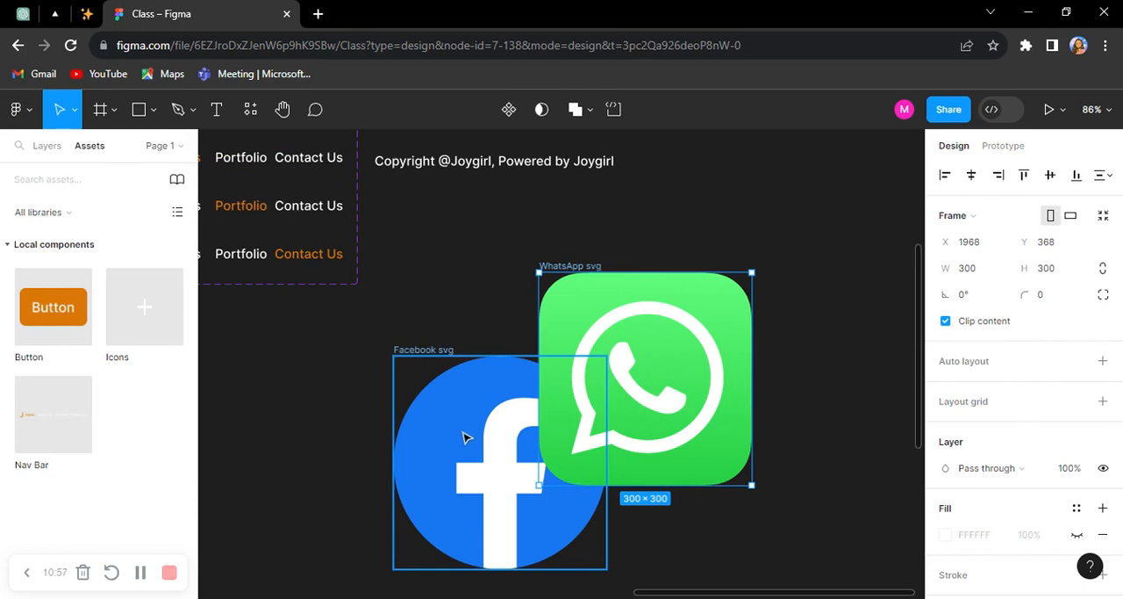
Step: Place the Facebook logo beside the WhatsApp logo, wrap both in a horizontal auto layout, and move the frame clear of the Nav Bar variants
left_click_drag(467, 437, 380, 406)
left_click(592, 389, "shift")
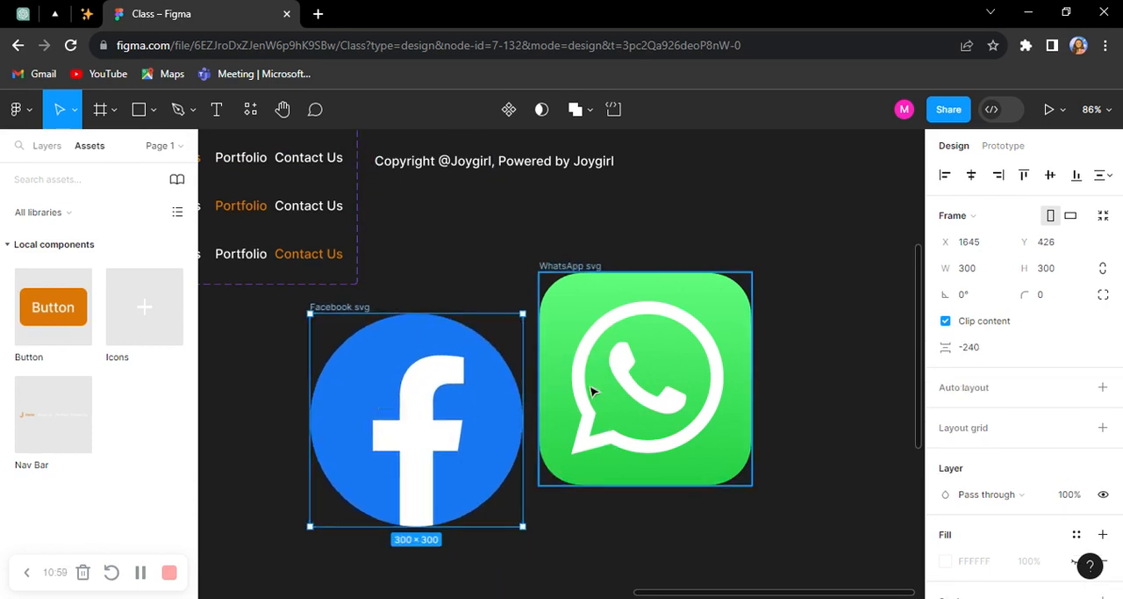
key("shift+a")
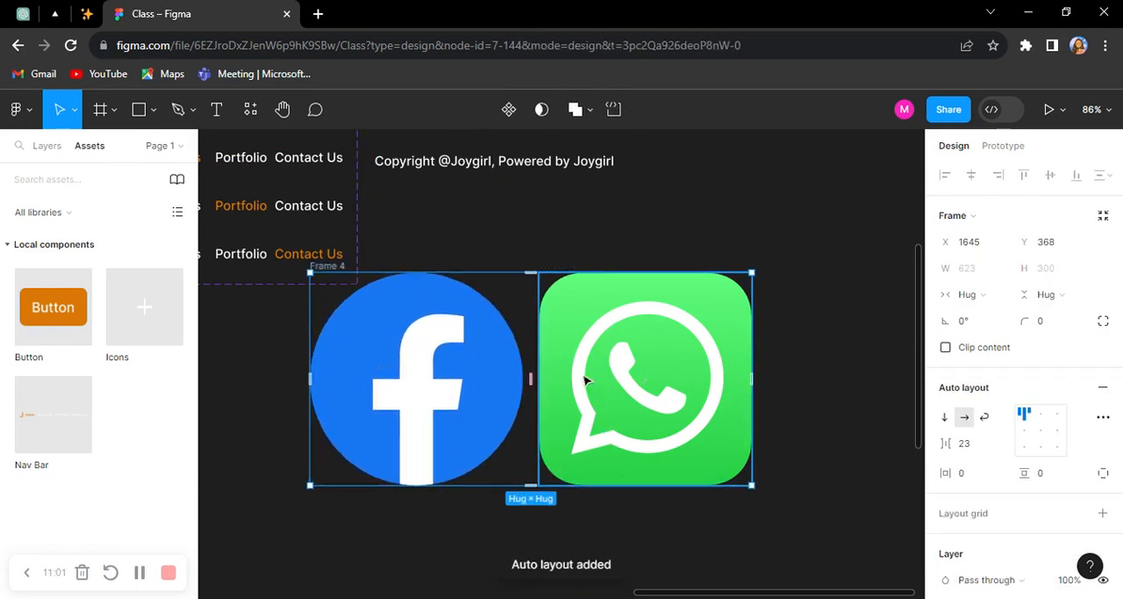
left_click_drag(655, 378, 815, 371)
Step: Resize the Facebook and WhatsApp logos inside the auto layout frame to 32 × 32
double_click(604, 377)
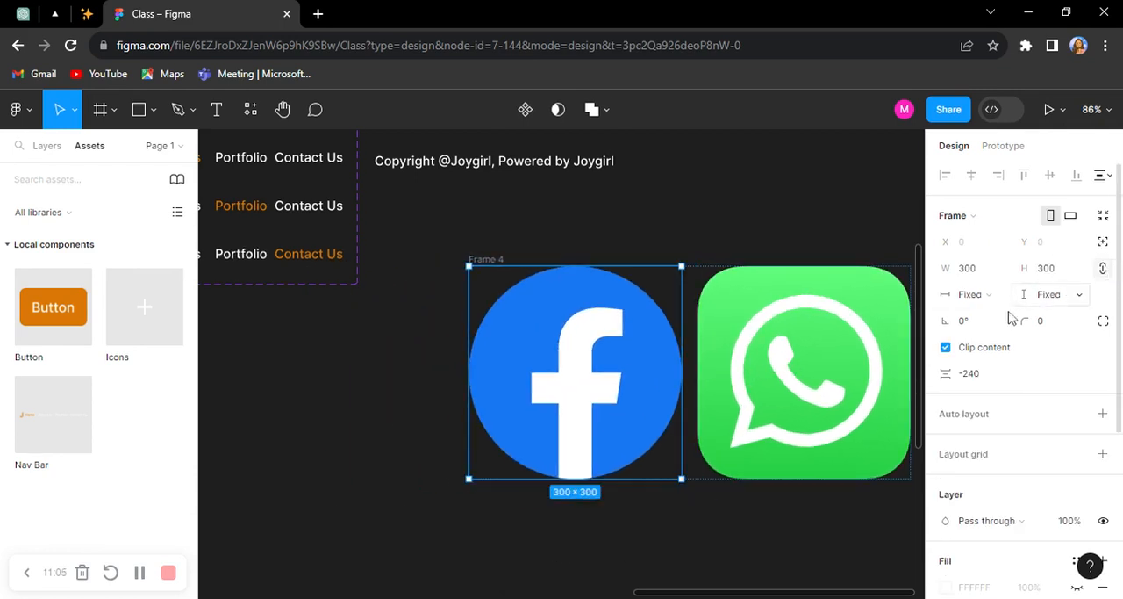
left_click(837, 348)
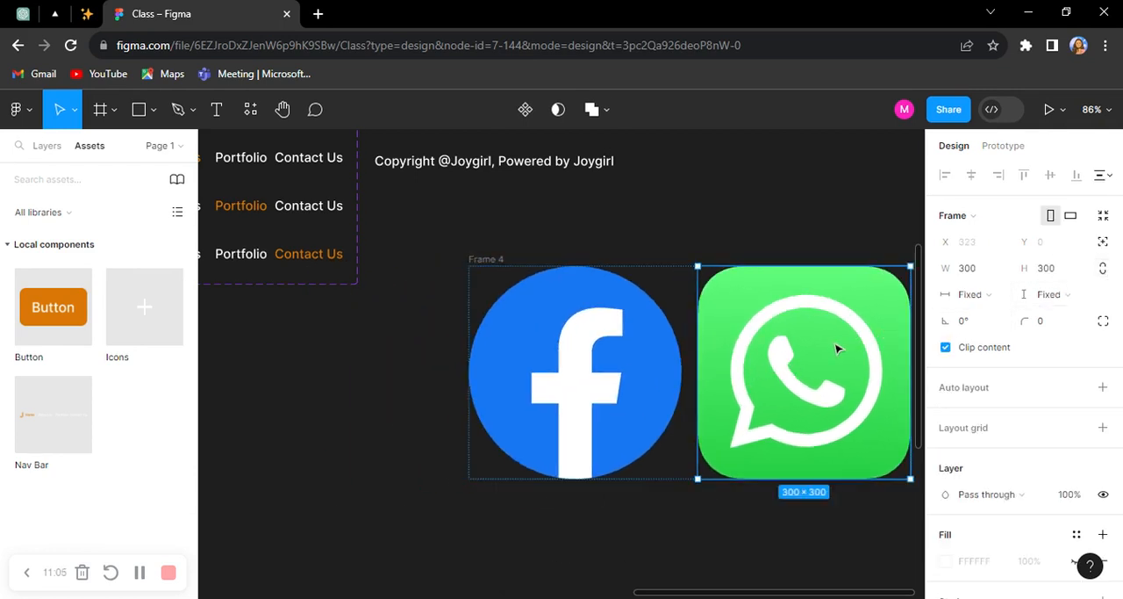
left_click(676, 360)
left_click(770, 369, "shift")
left_click(979, 274)
key("Return")
scroll(478, 275, "up", 1)
left_click(797, 441)
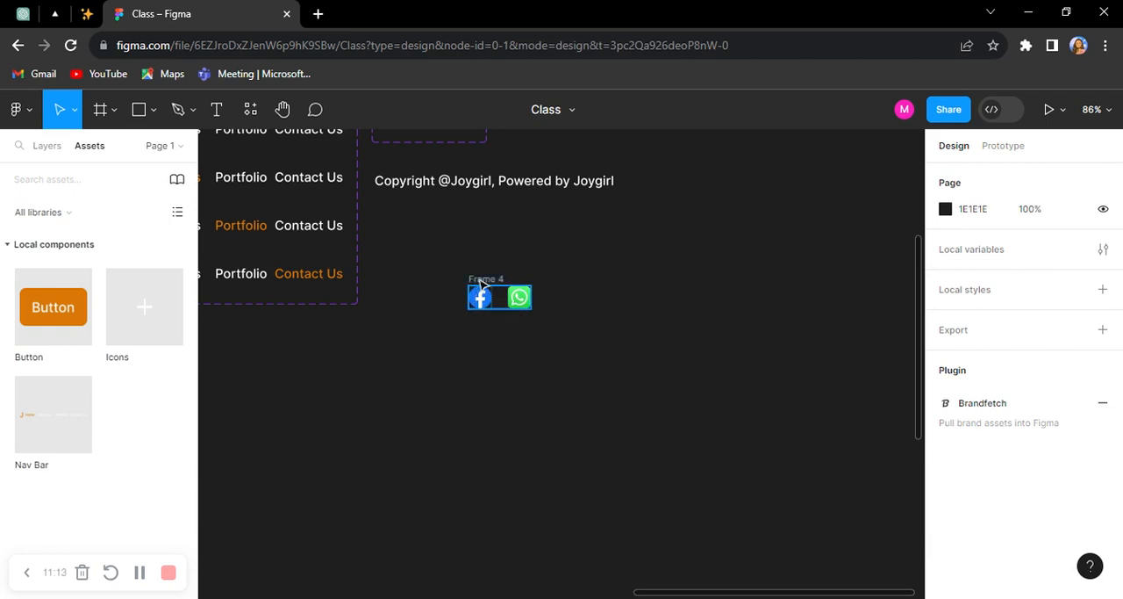
Step: Set the spacing between the two logos in their auto layout frame to 16
left_click(485, 279)
left_click(981, 453)
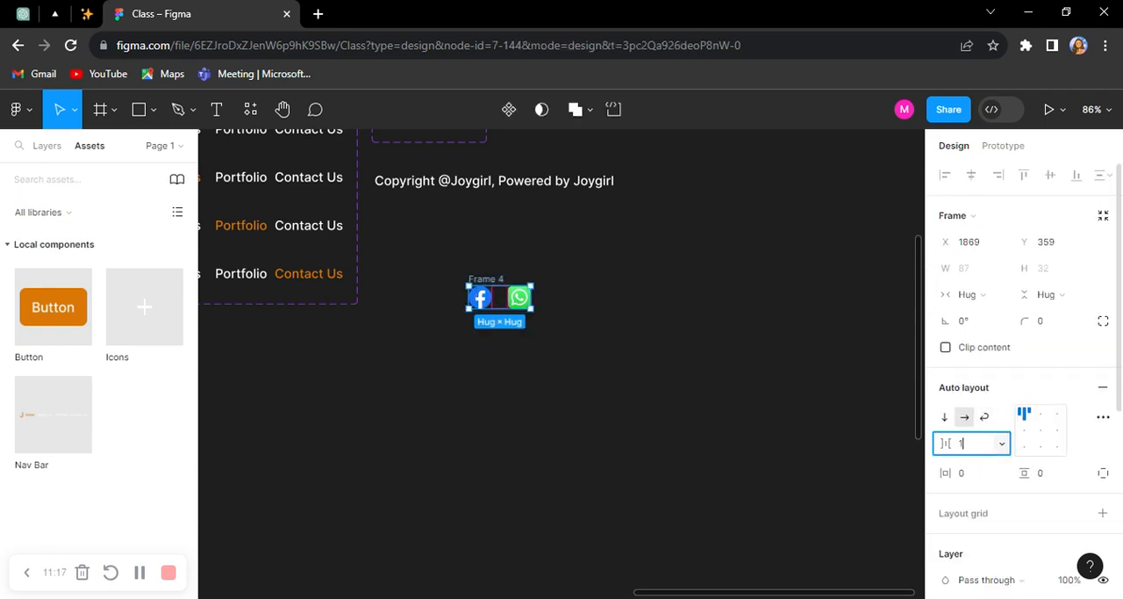
key("Return")
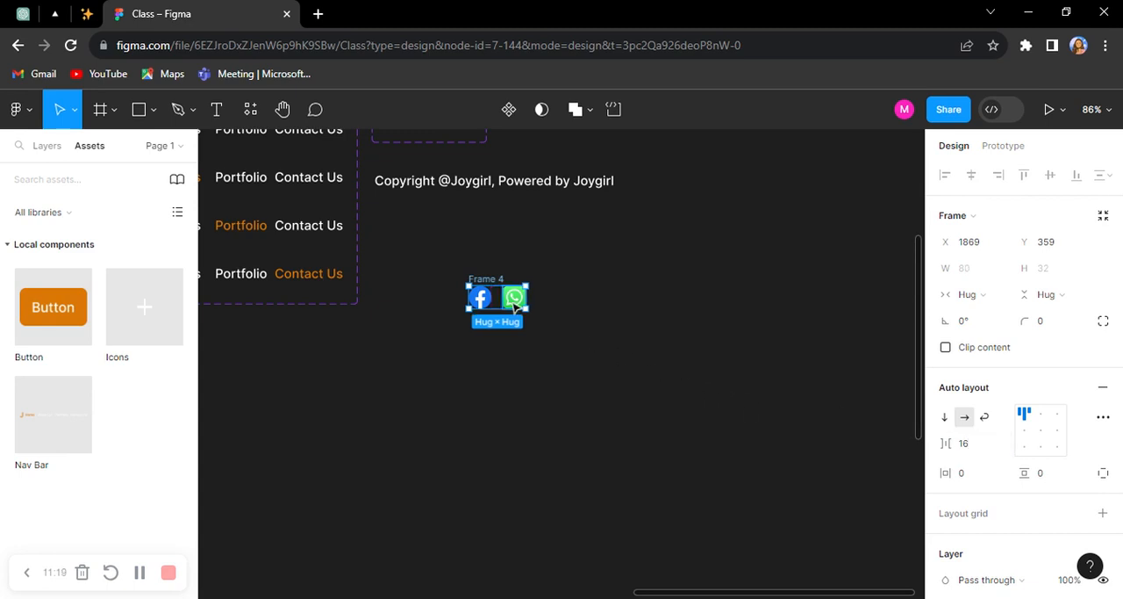
Step: Place the logo row just after the copyright text, shift both away from the Nav Bar variants, and wrap them in a horizontal auto layout
left_click_drag(515, 301, 693, 196)
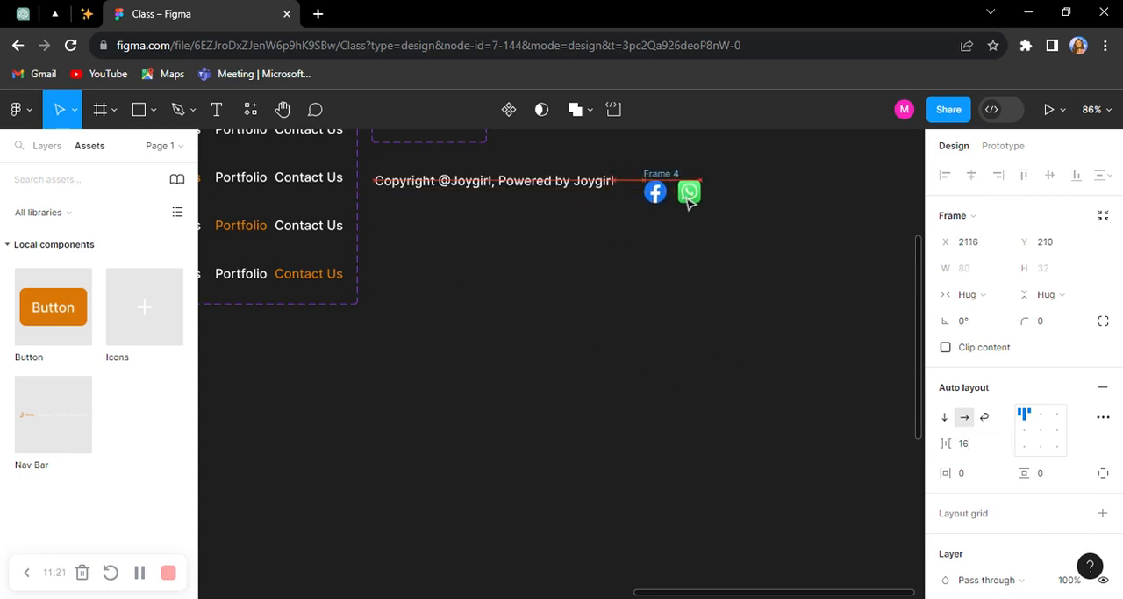
left_click(576, 191, "shift")
left_click_drag(576, 191, 649, 238)
key("shift+a")
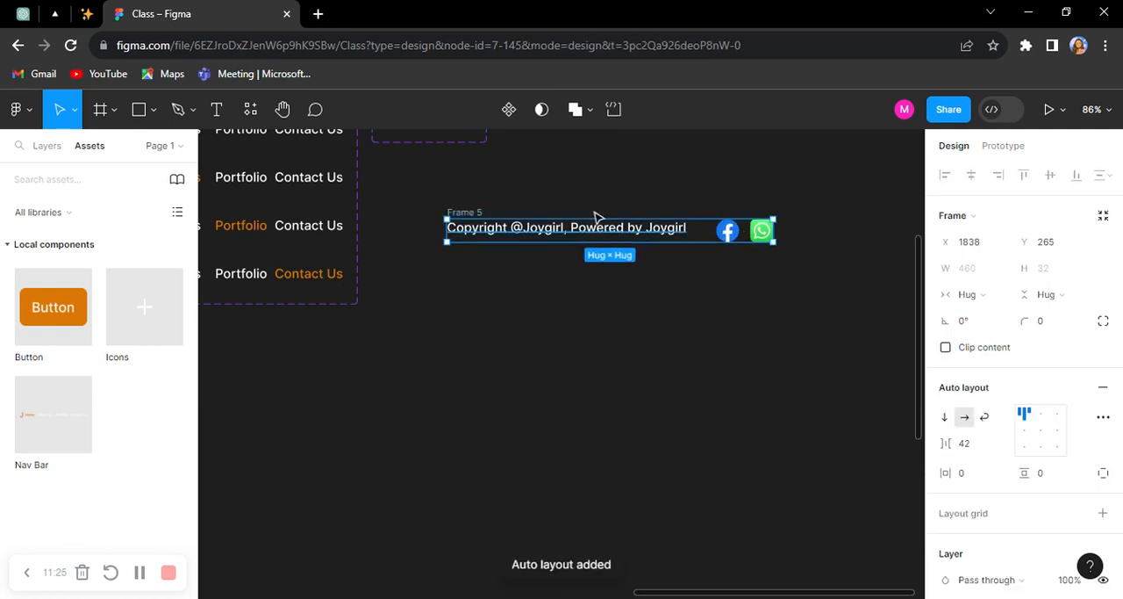
Step: Rename the frame holding the copyright text and logos as Footer
double_click(470, 213)
type("Footer")
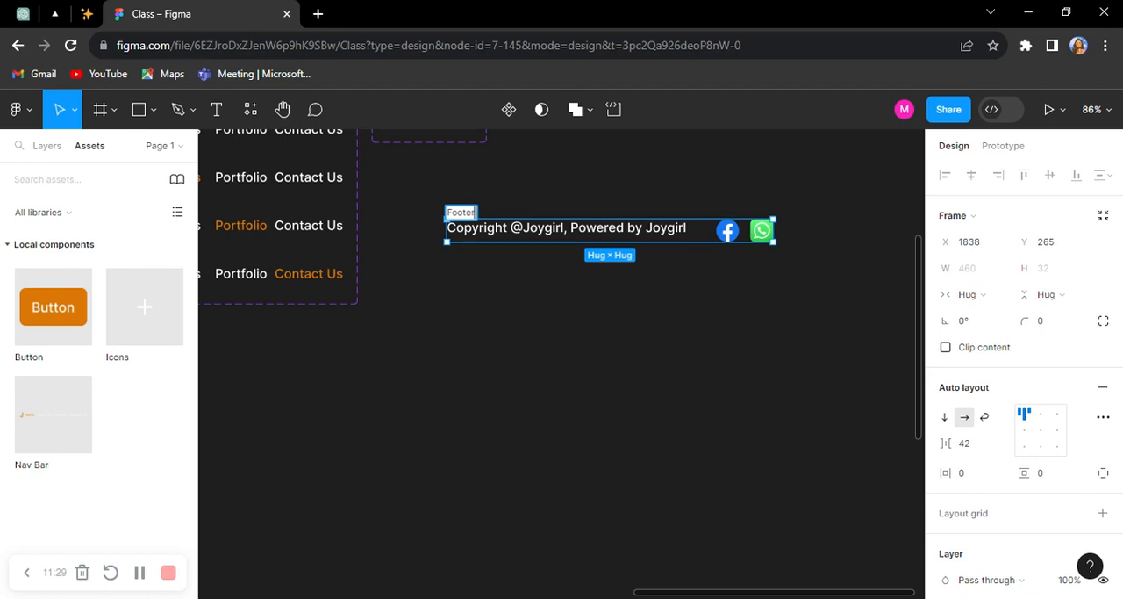
key("Return")
Step: Centre the Footer's contents vertically and set the spacing between the text and the logos to Auto
scroll(685, 211, "up", 2)
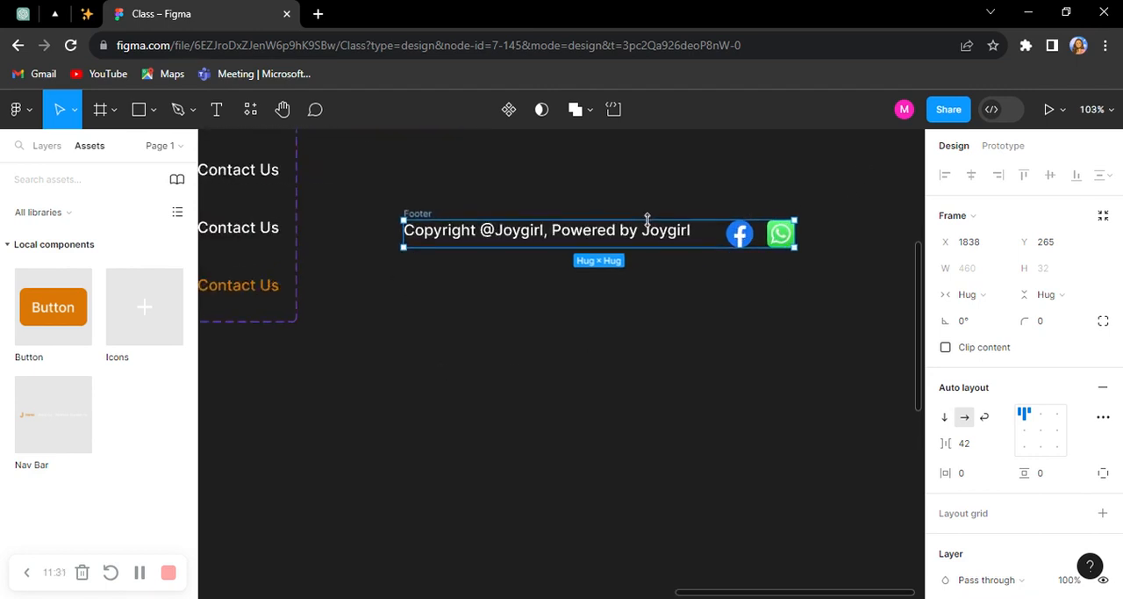
left_click(1026, 431)
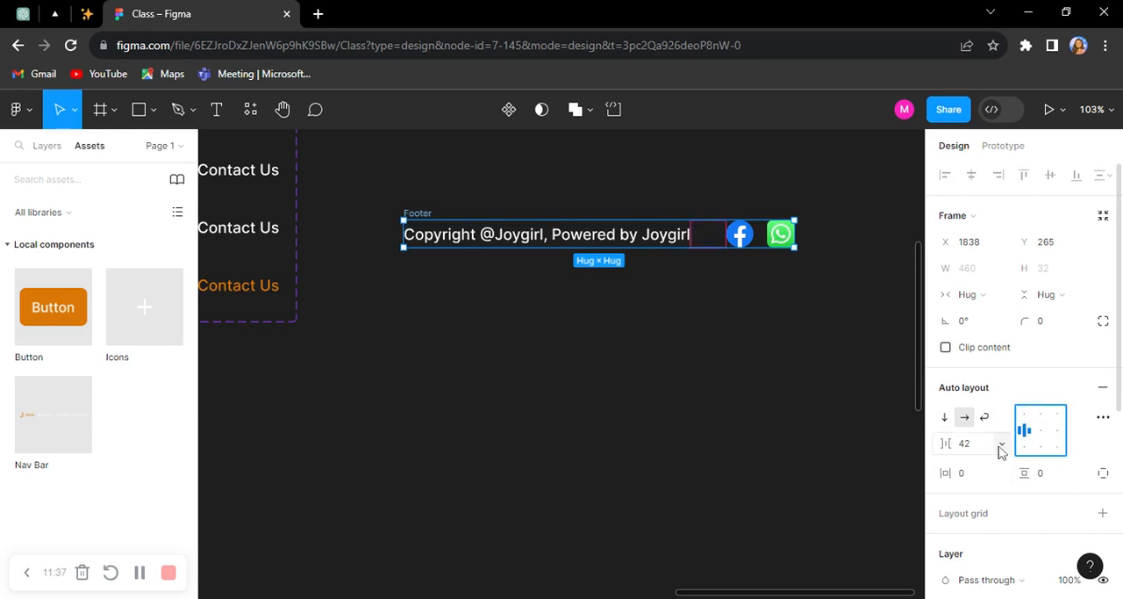
left_click(1001, 447)
left_click(1005, 464)
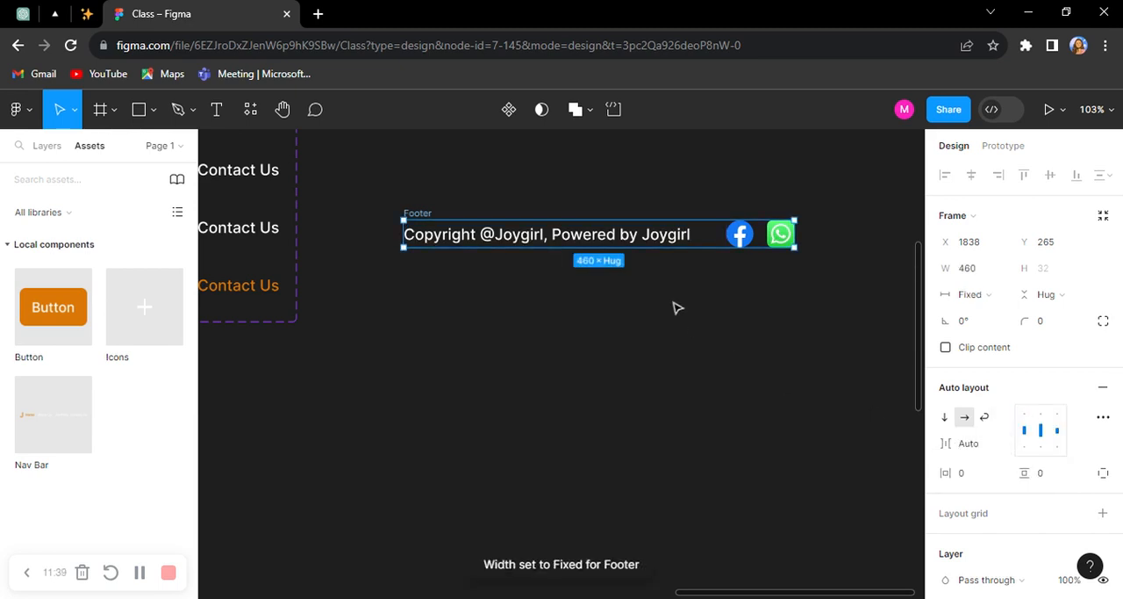
Step: Turn the Footer frame into a component and move it directly below the Icons component set
scroll(697, 290, "down", 2)
scroll(737, 270, "up", 5)
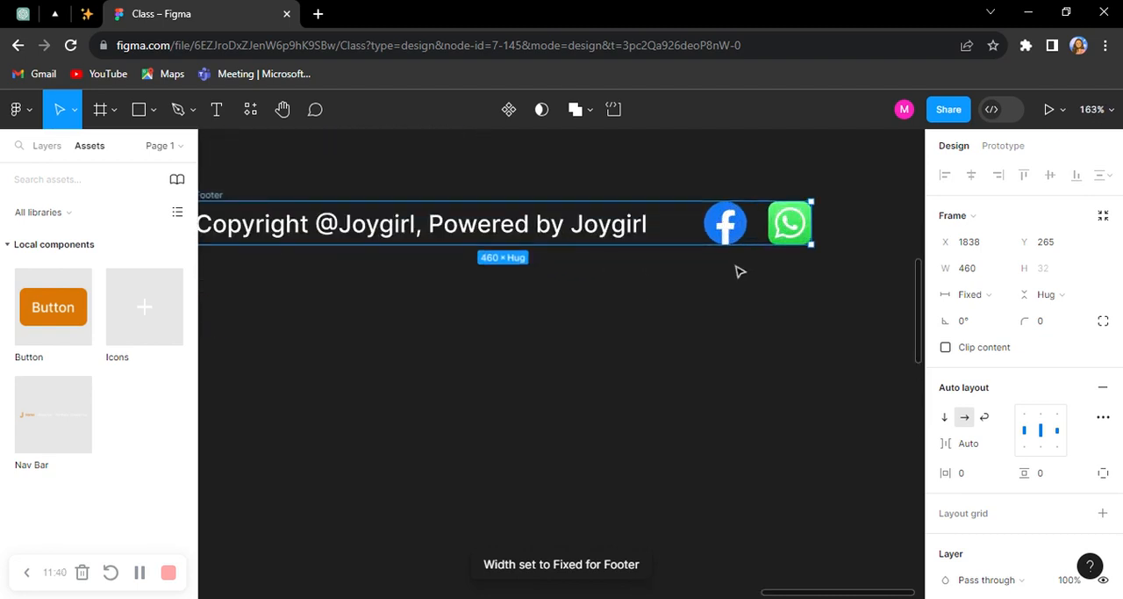
left_click(509, 110)
scroll(537, 202, "down", 5)
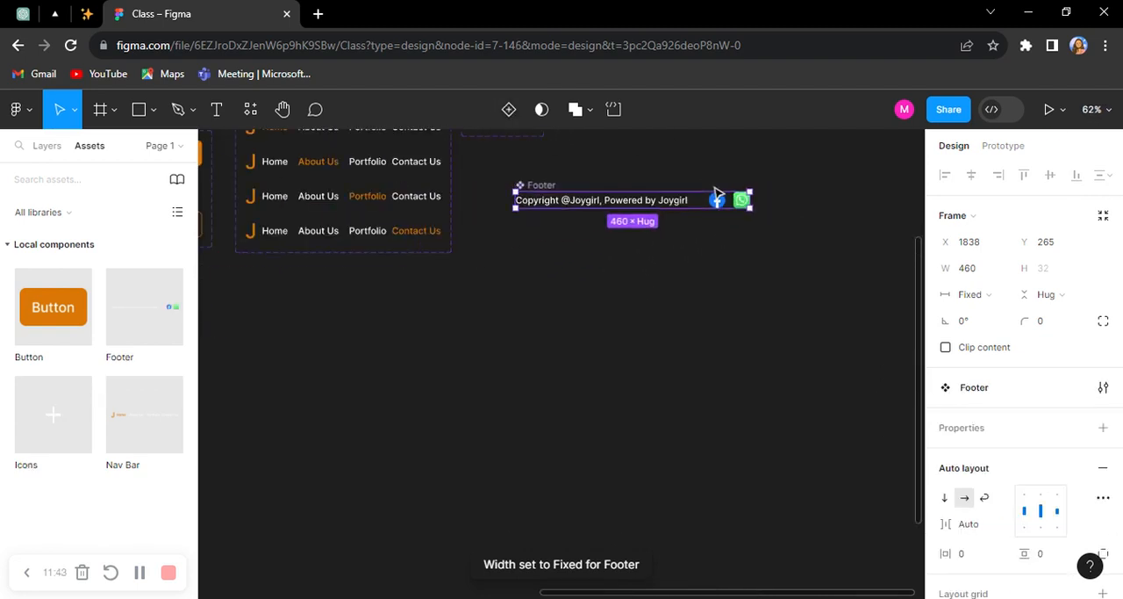
left_click_drag(550, 351, 497, 322)
left_click_drag(702, 258, 673, 213)
scroll(661, 348, "down", 1)
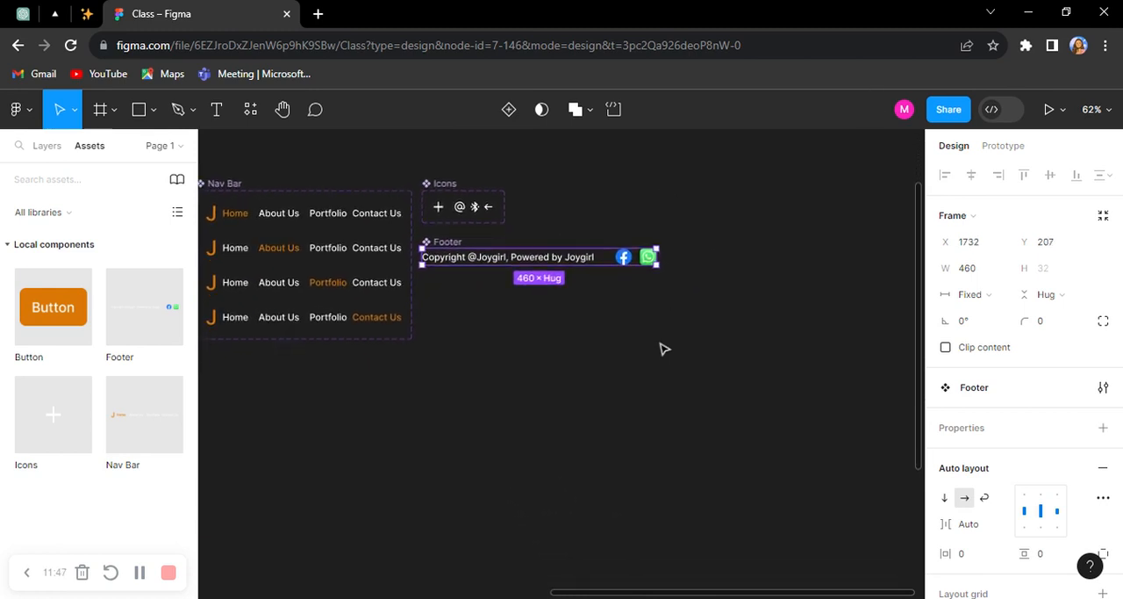
Step: Start a new text layer on the empty canvas beside the Footer component
left_click(661, 348)
scroll(662, 349, "down", 2)
scroll(660, 341, "right", 3)
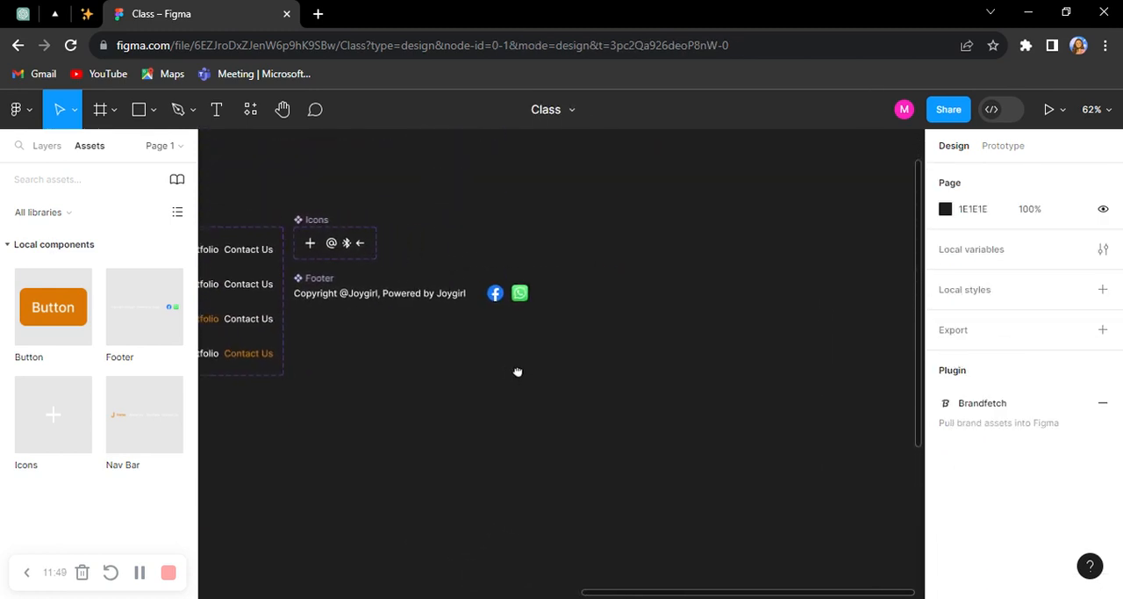
left_click(219, 111)
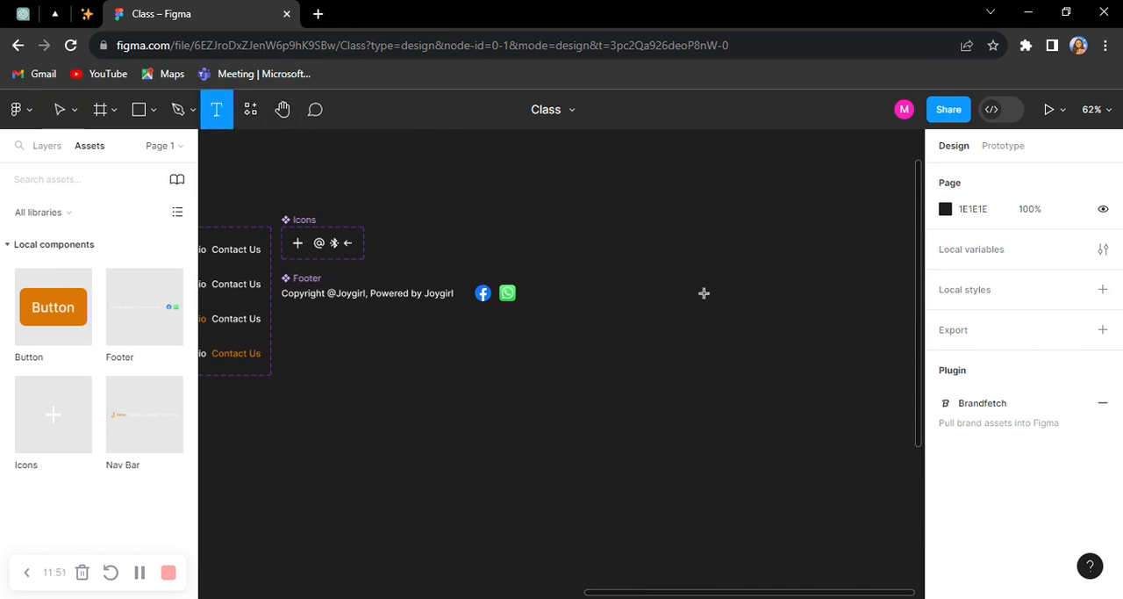
left_click(618, 289)
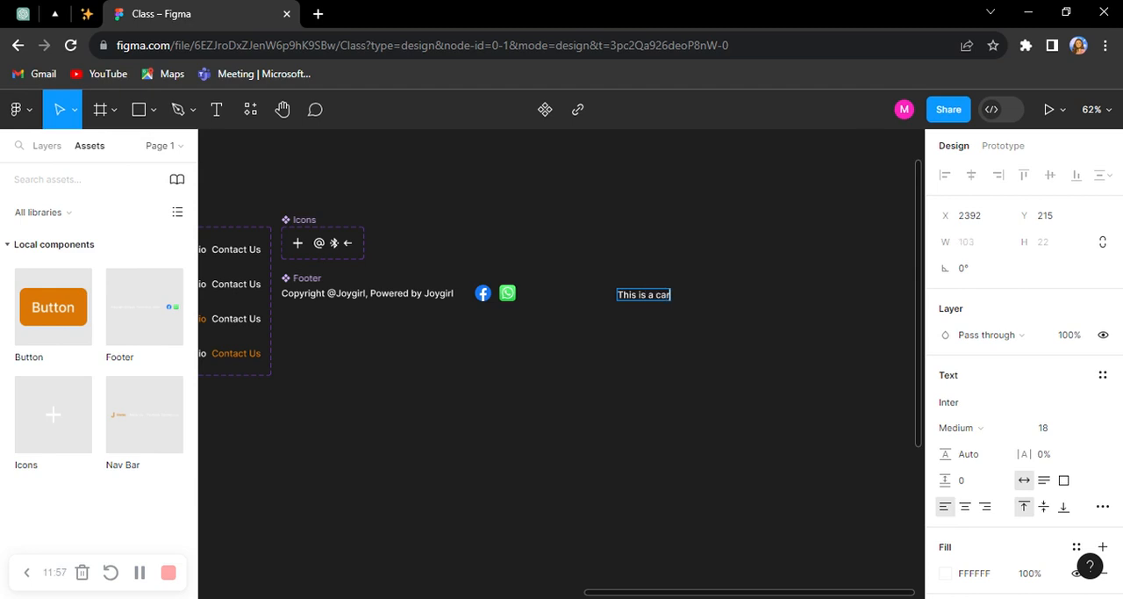
Step: Complete the new text layer as "This is a card" and set its font size to 24
key("Escape")
key("shift+2")
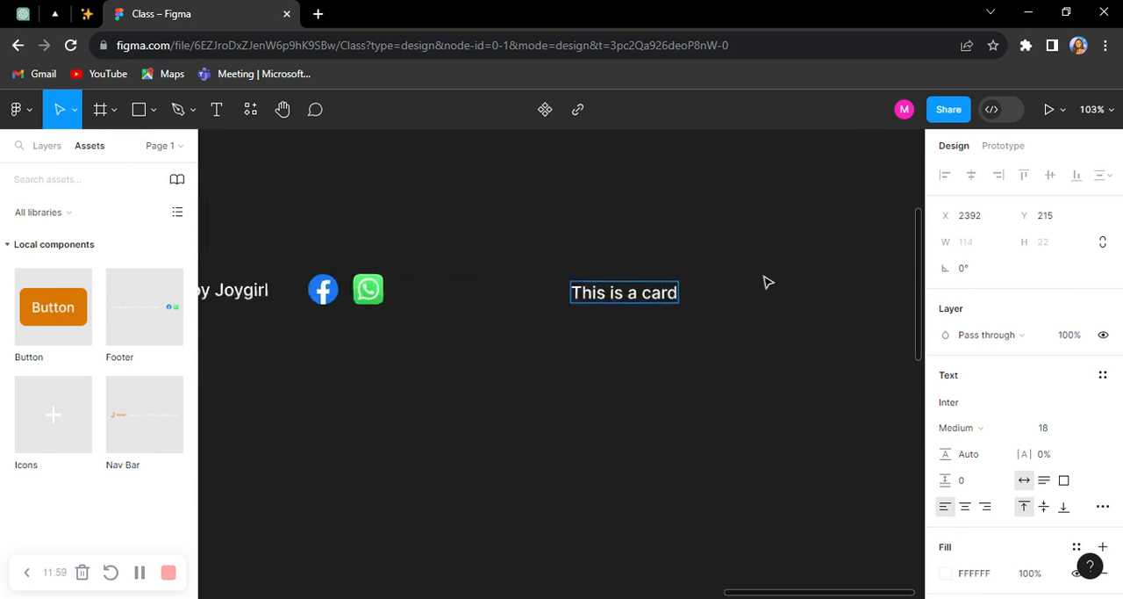
scroll(974, 457, "down", 2)
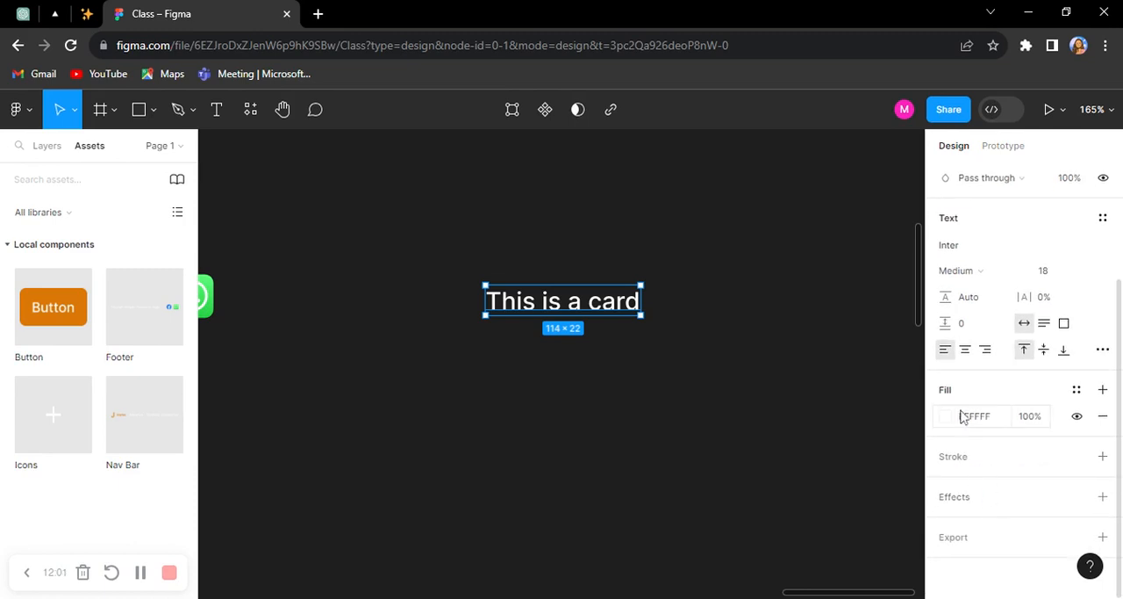
left_click(1058, 272)
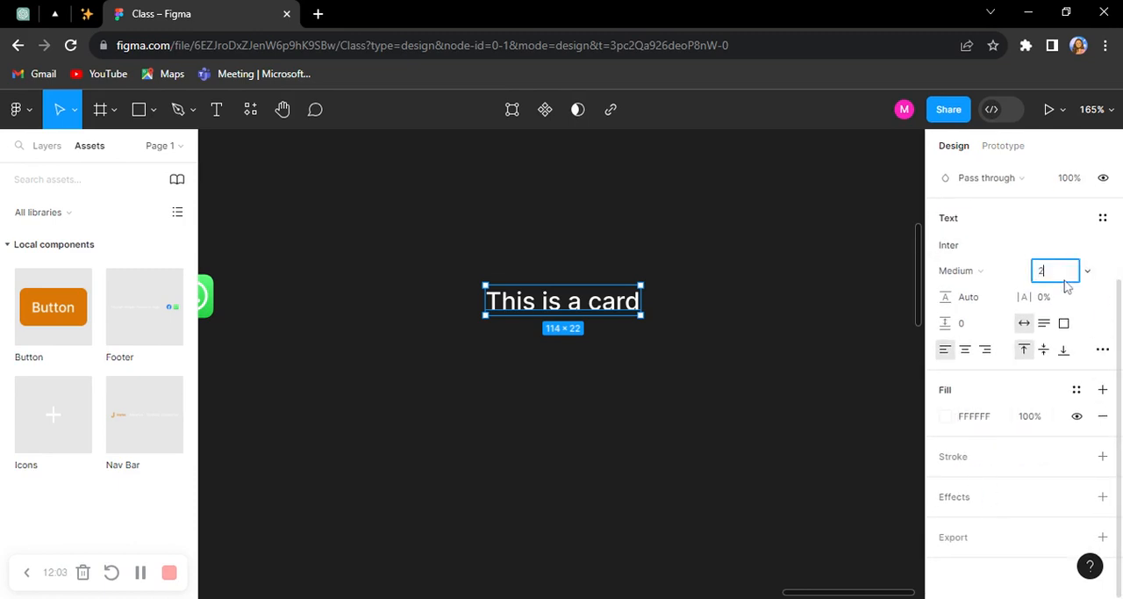
type("24")
key("Return")
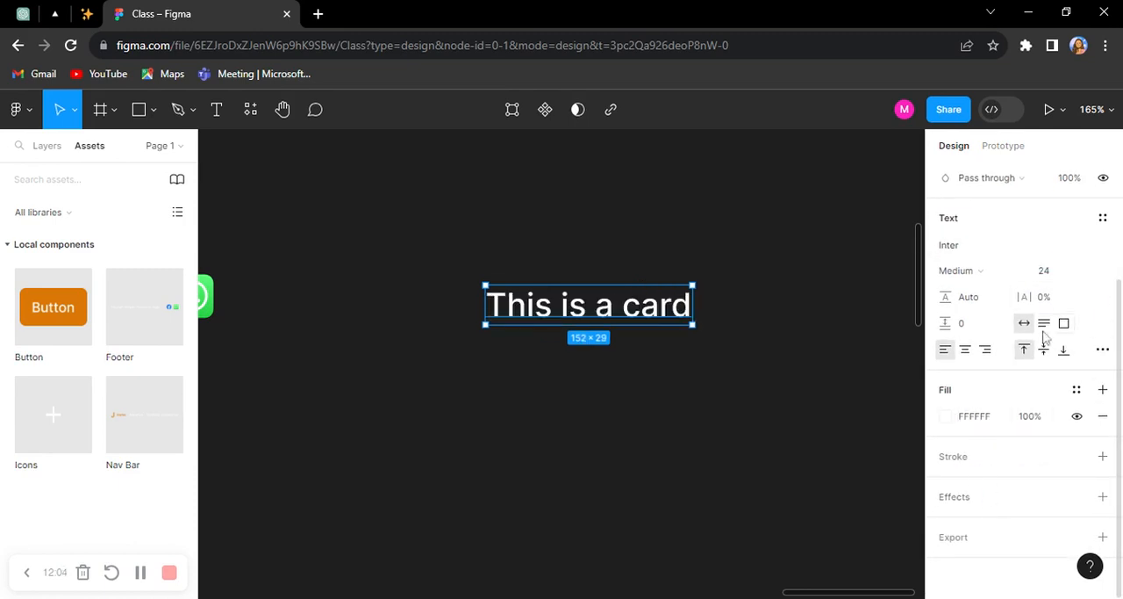
left_click(965, 272)
left_click(750, 310)
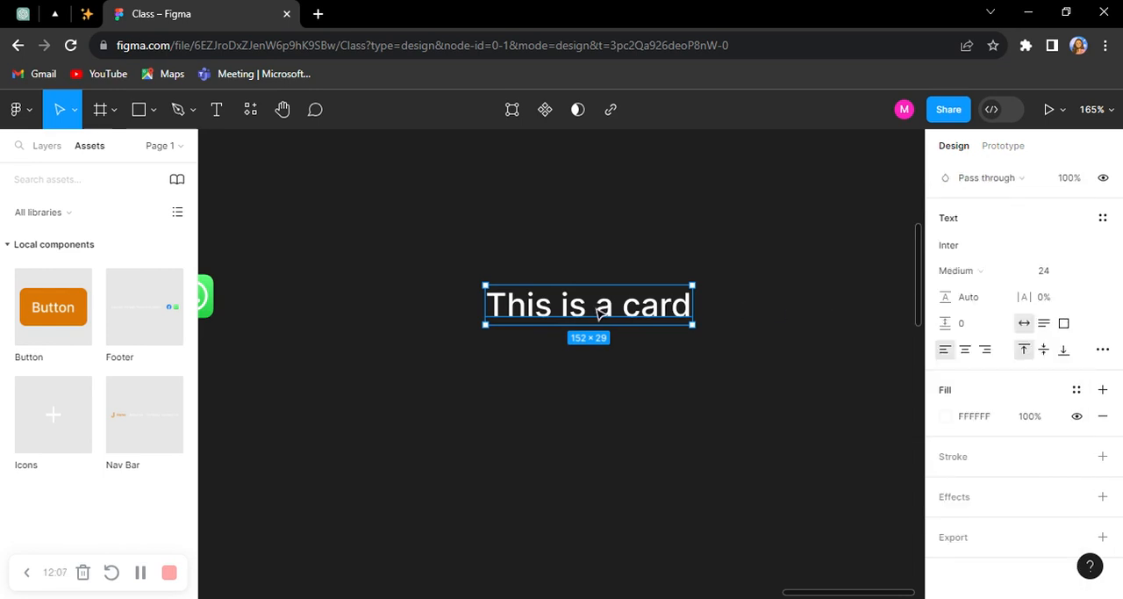
Step: Duplicate the "This is a card" text directly below the original
left_click_drag(601, 315, 602, 362)
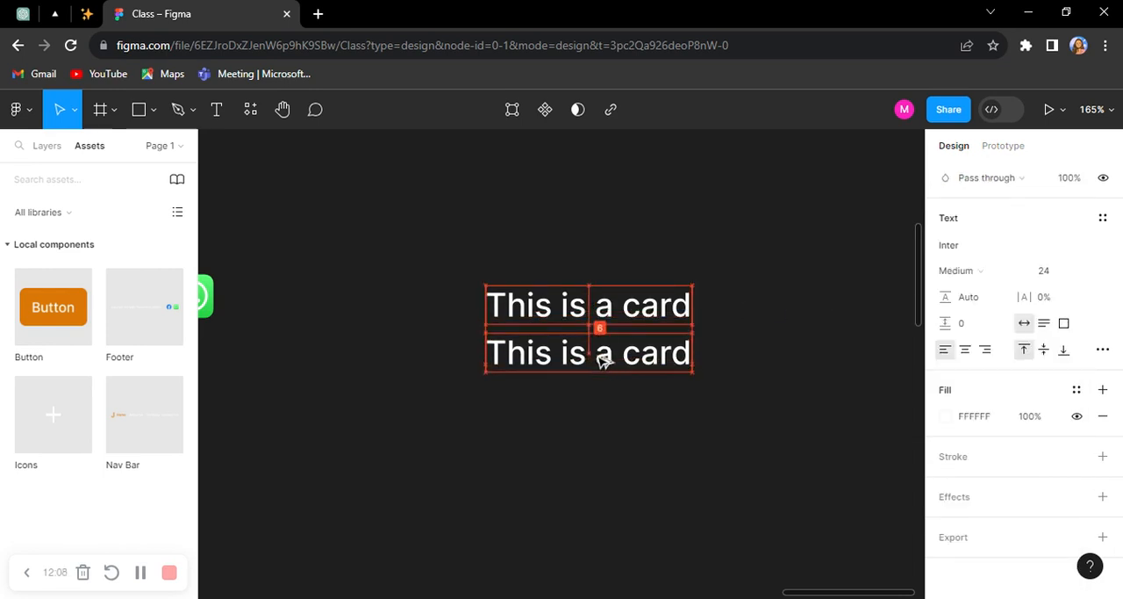
left_click(609, 250)
Step: Search the plugins for "lorem" and run the Lorem Ipsum plugin
left_click(250, 109)
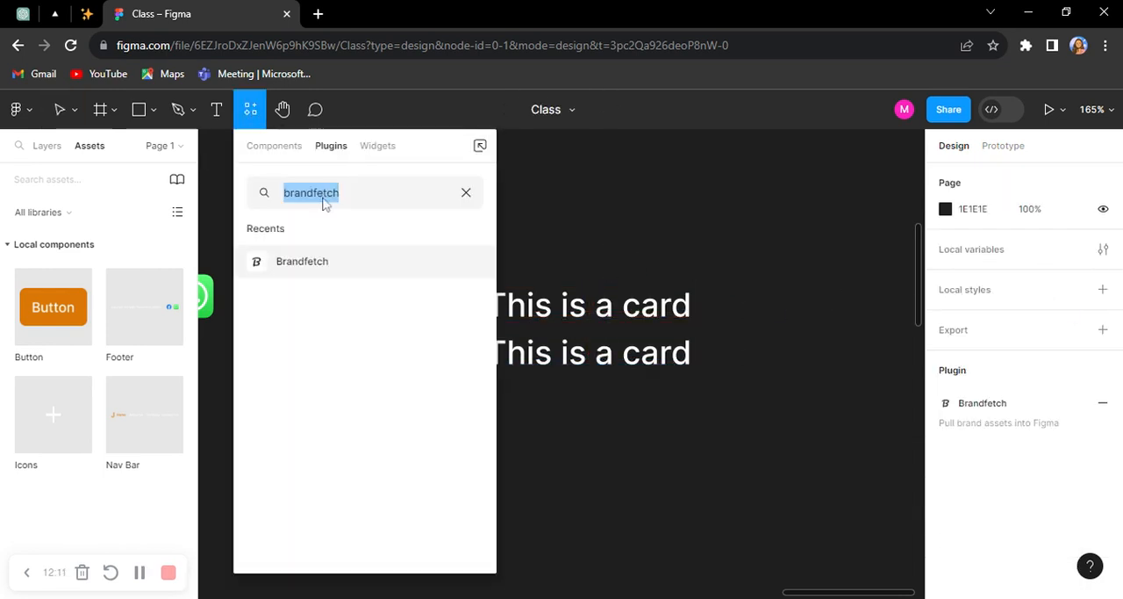
type("lorem")
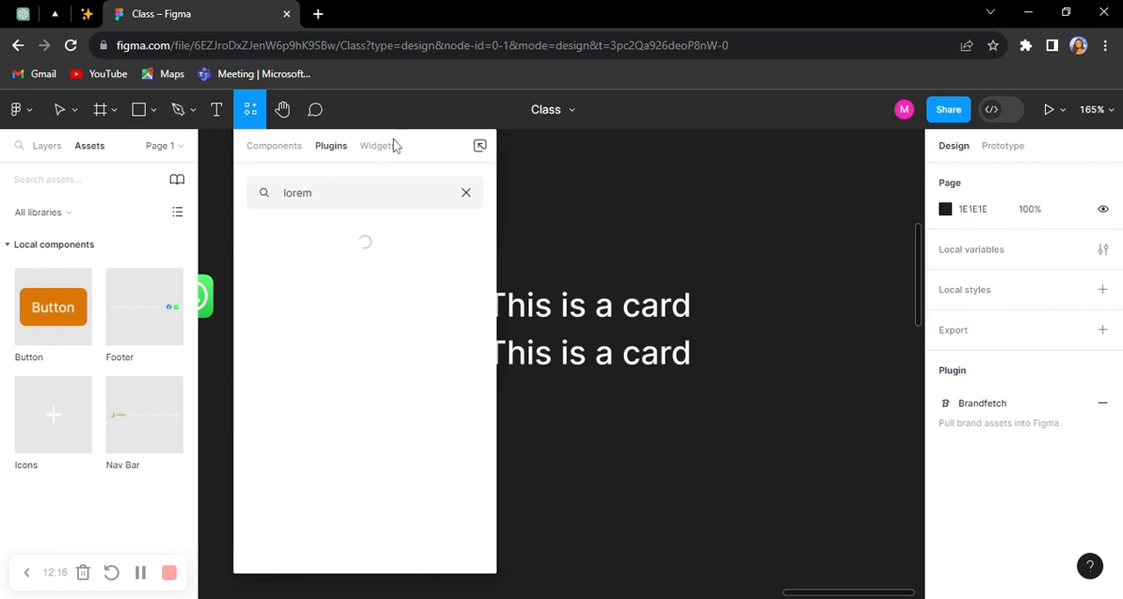
left_click_drag(441, 157, 286, 165)
scroll(325, 356, "down", 1)
scroll(321, 351, "up", 1)
left_click(316, 362)
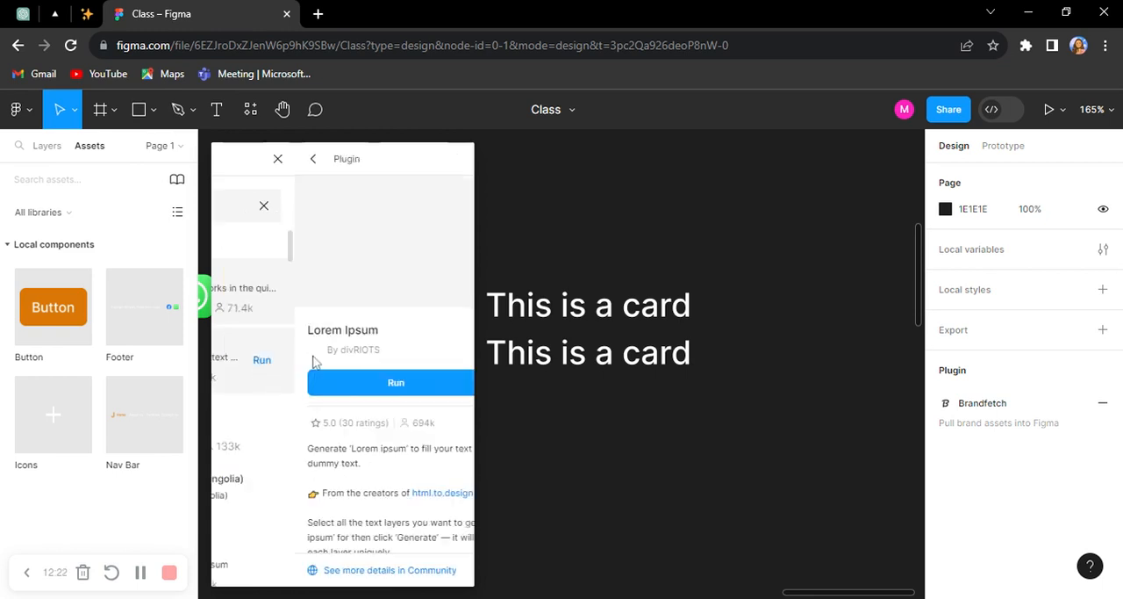
left_click(379, 388)
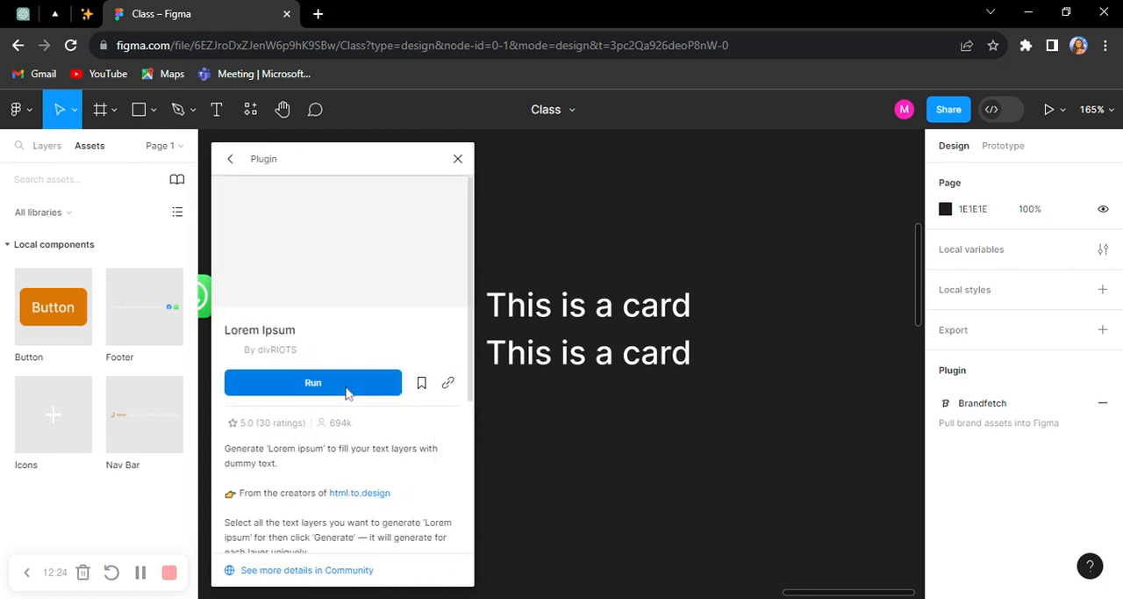
Step: Generate 16 sentences of Lorem Ipsum in the duplicated lower text layer
left_click(615, 352)
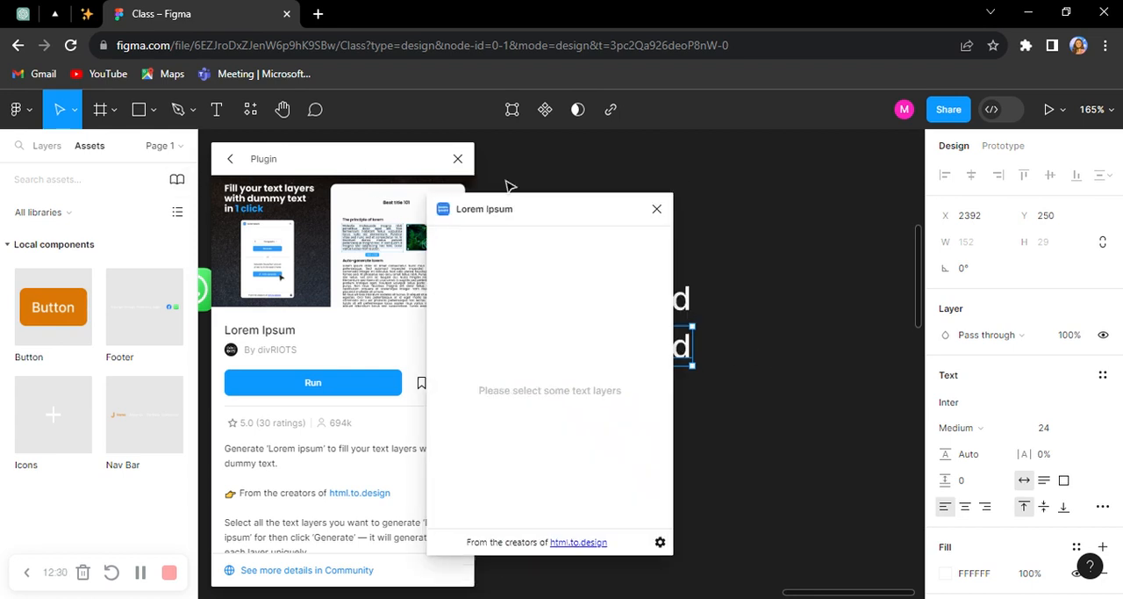
left_click(457, 159)
left_click_drag(559, 211, 208, 217)
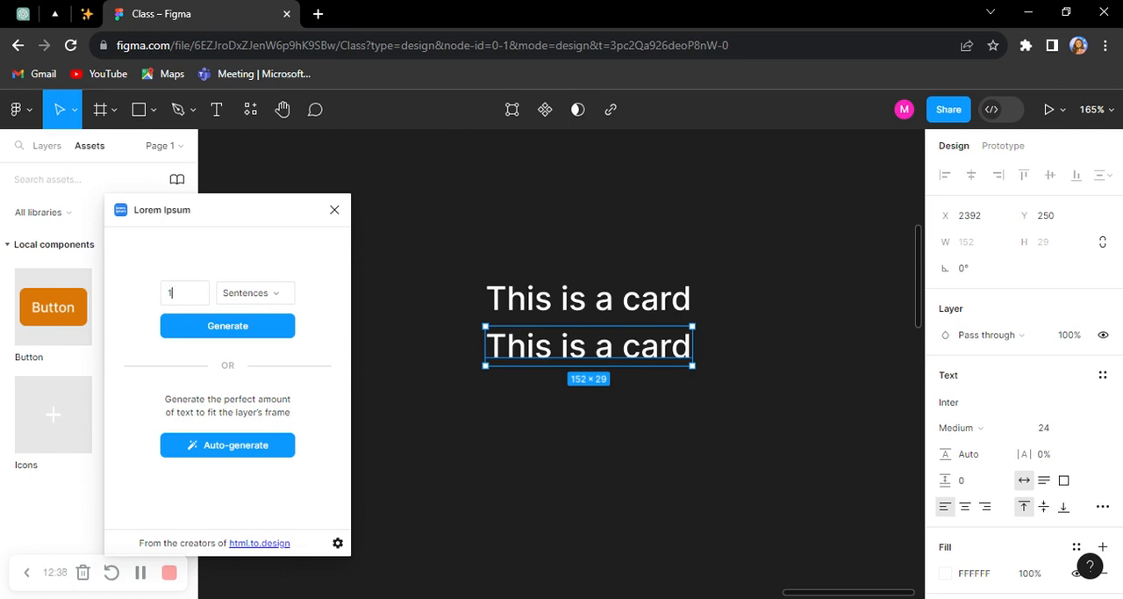
left_click(227, 326)
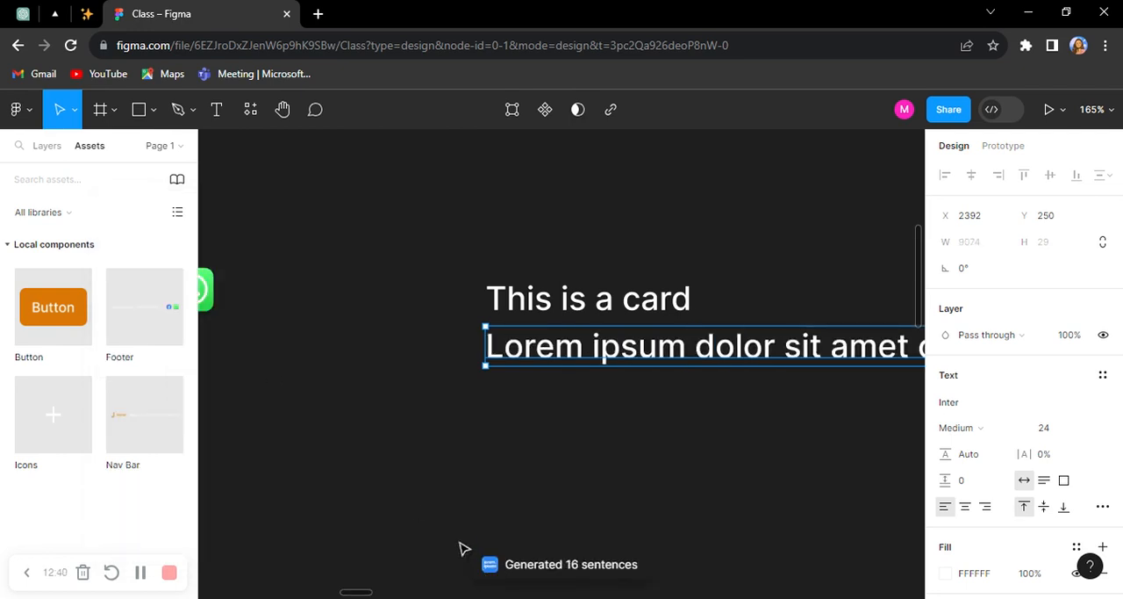
Step: Try to set the font size of the one-line Lorem Ipsum text to 16
scroll(433, 482, "down", 5)
scroll(654, 516, "down", 3)
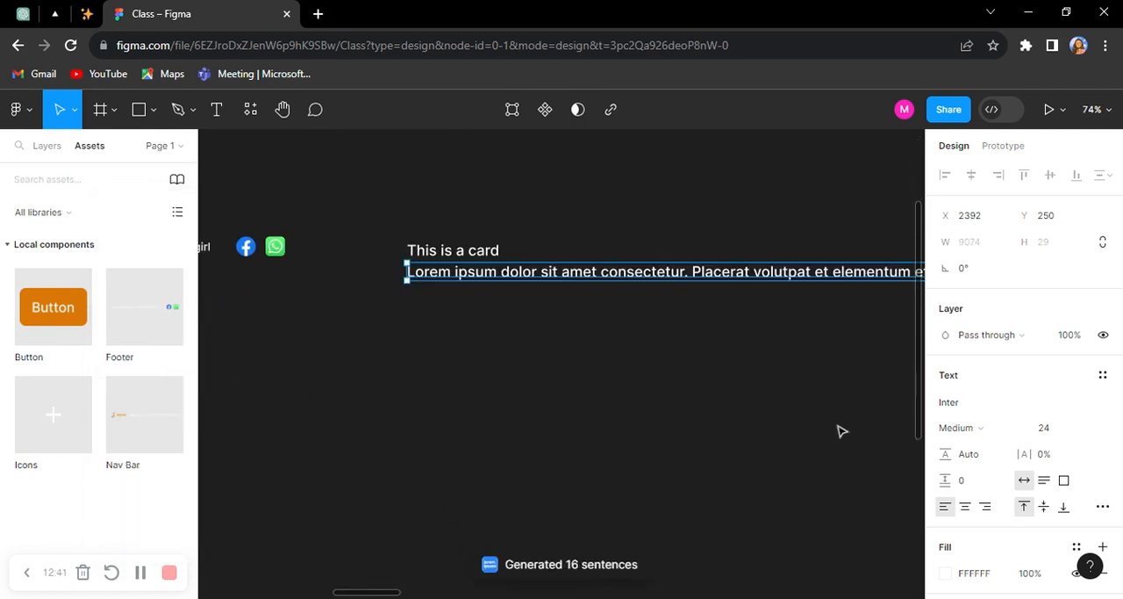
left_click(968, 428)
left_click(1001, 267)
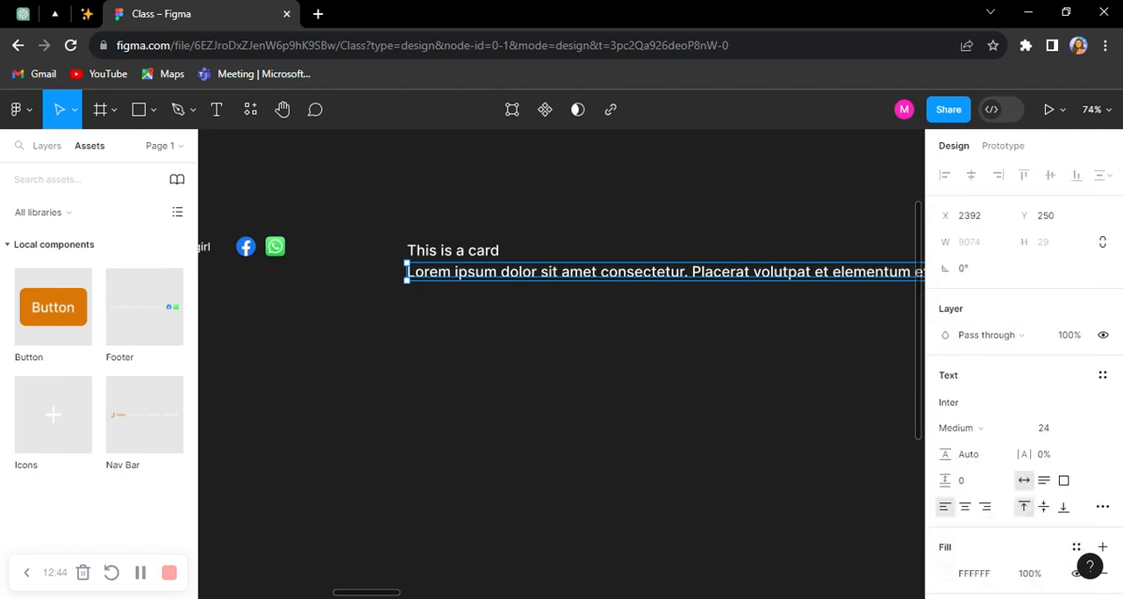
left_click(1061, 430)
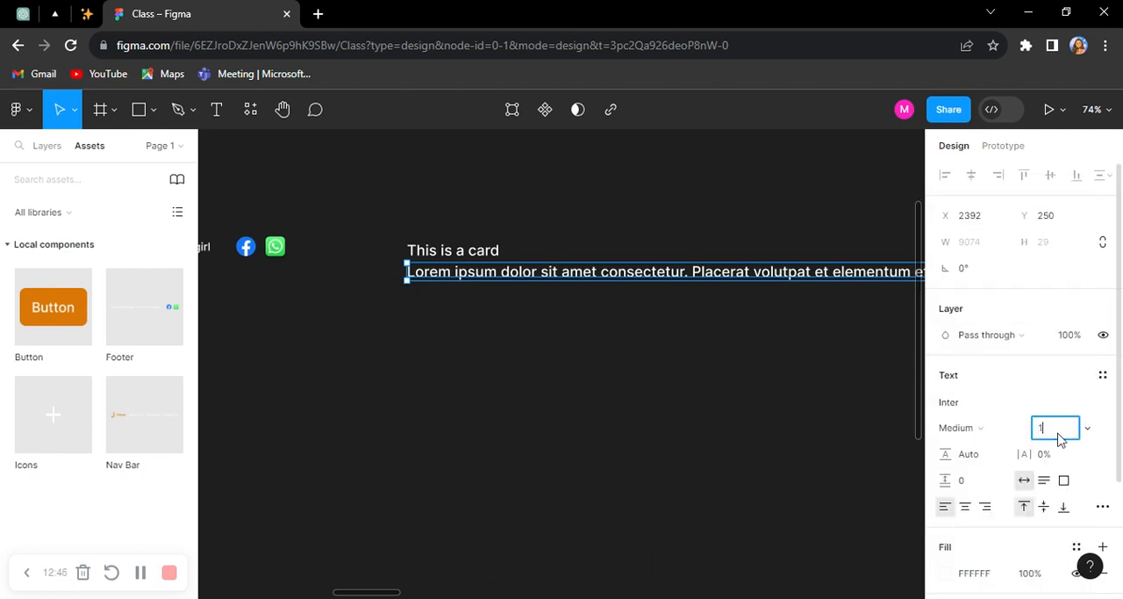
key("Return")
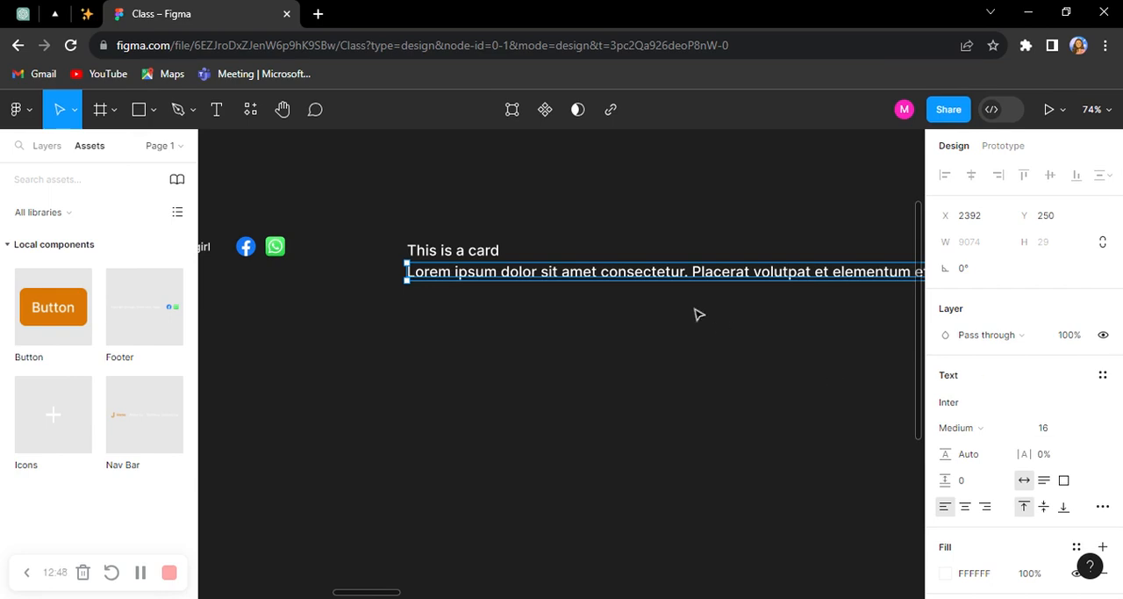
Step: Narrow the Lorem Ipsum text box to about 425 wide so the text wraps into a paragraph
scroll(483, 354, "down", 3)
scroll(439, 356, "down", 5)
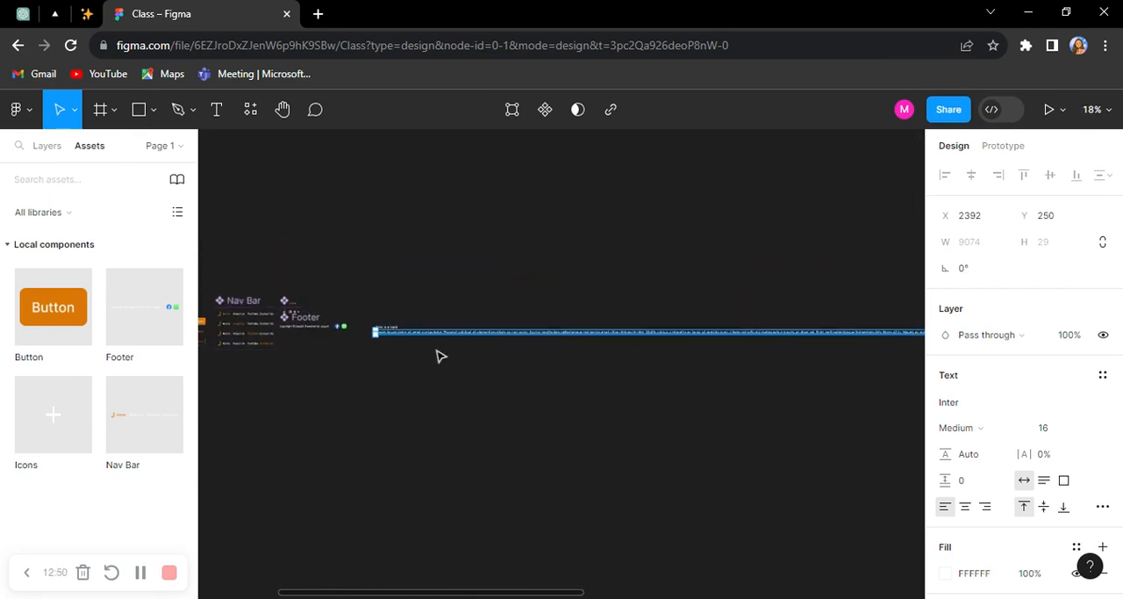
scroll(744, 361, "right", 5)
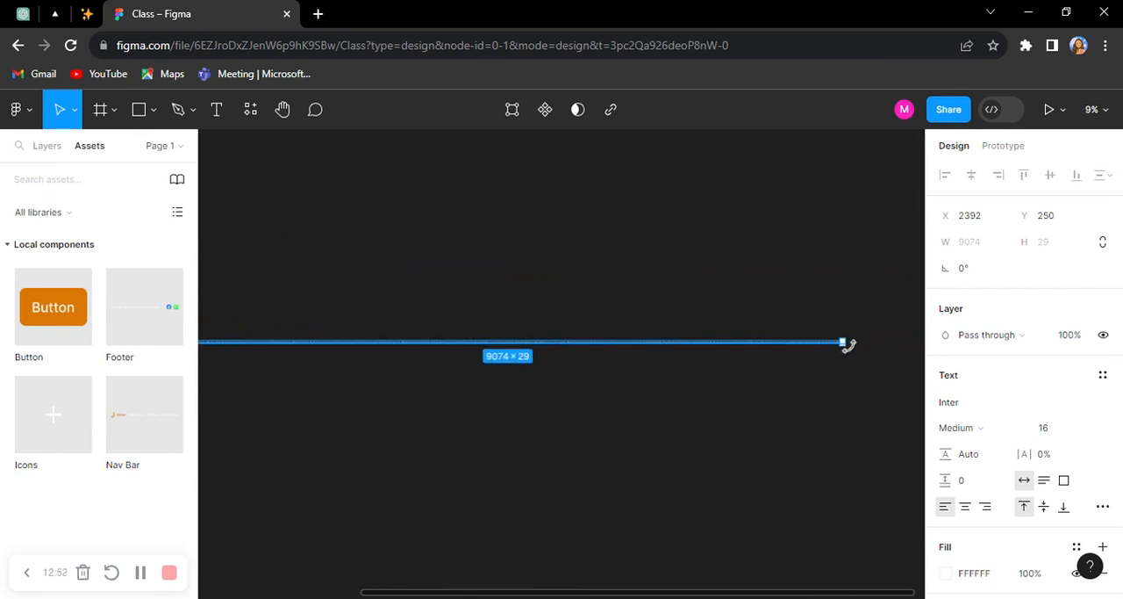
left_click_drag(808, 342, 213, 344)
scroll(647, 372, "left", 7)
scroll(583, 379, "up", 8)
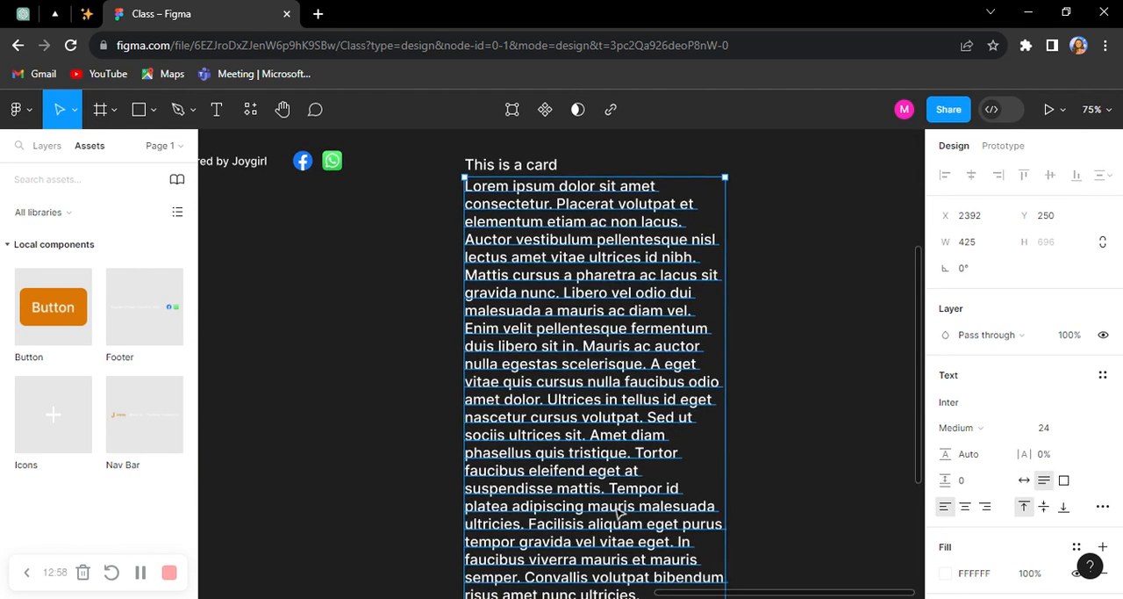
Step: Delete the Lorem Ipsum text from "malesuada a mauris" to the end and move the paragraph slightly down to Y 263
double_click(619, 512)
left_click_drag(642, 531, 465, 247)
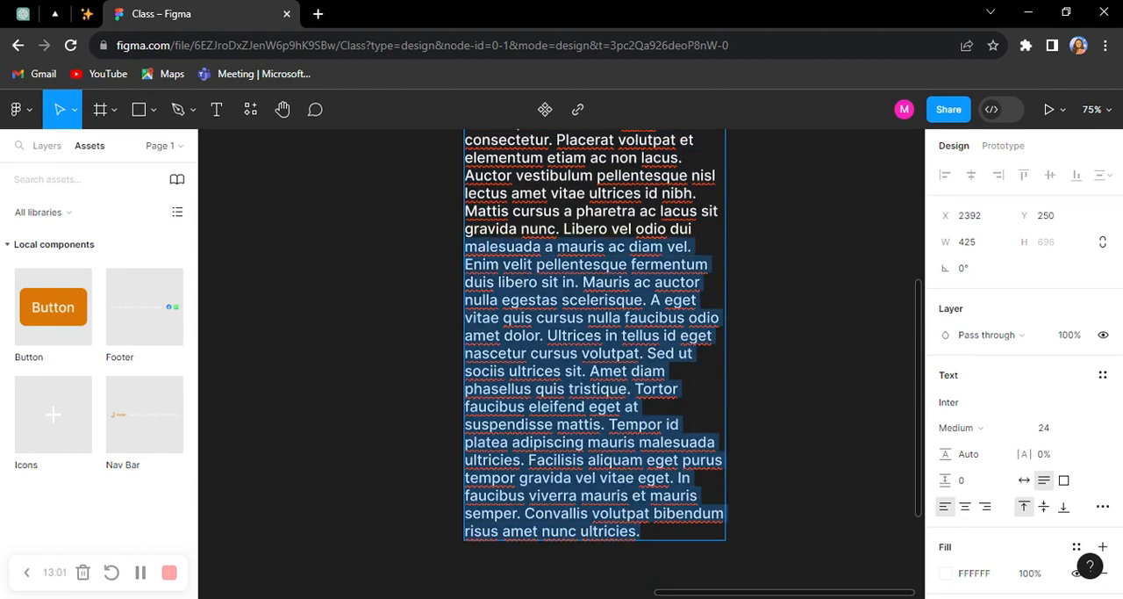
key("BackSpace")
key("Escape")
left_click_drag(586, 341, 586, 350)
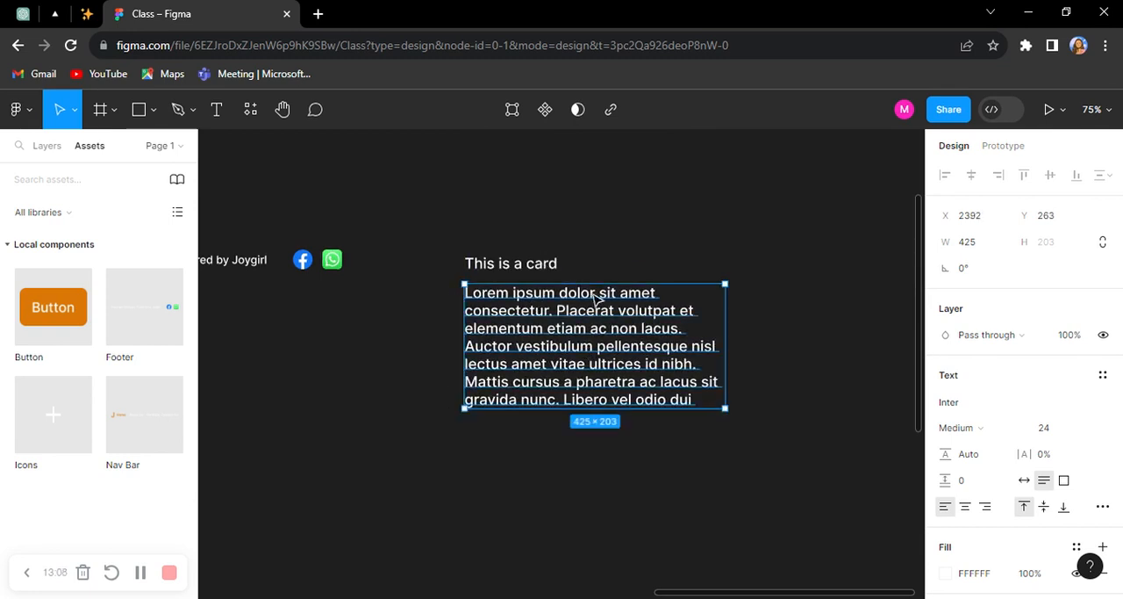
Step: Set the paragraph's font size to 16 and narrow its text box to about 308 wide
left_click(1058, 430)
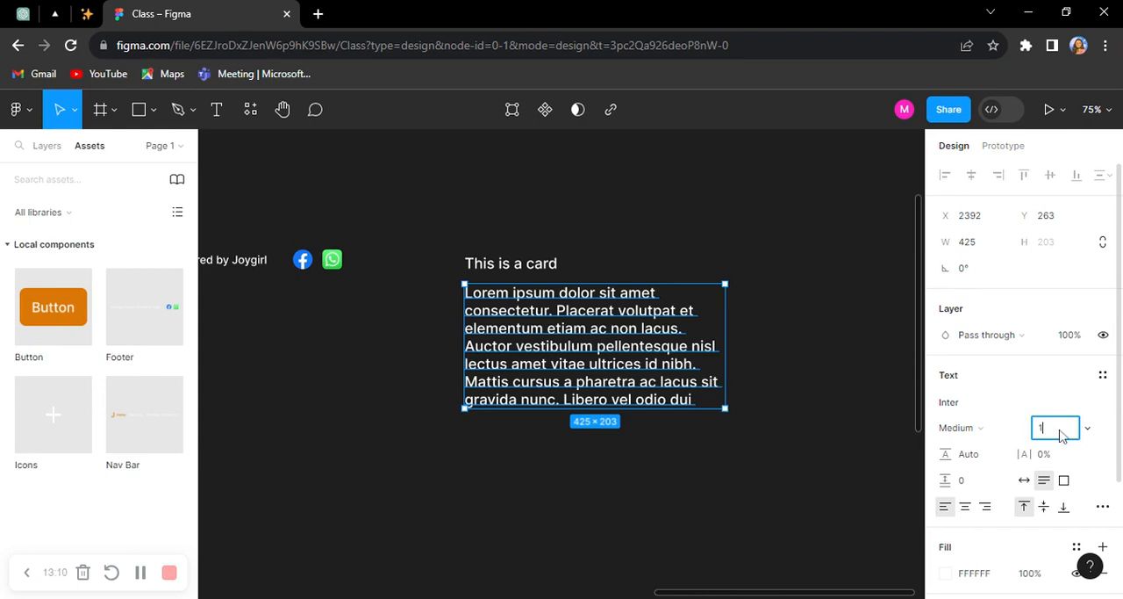
type("16")
key("Return")
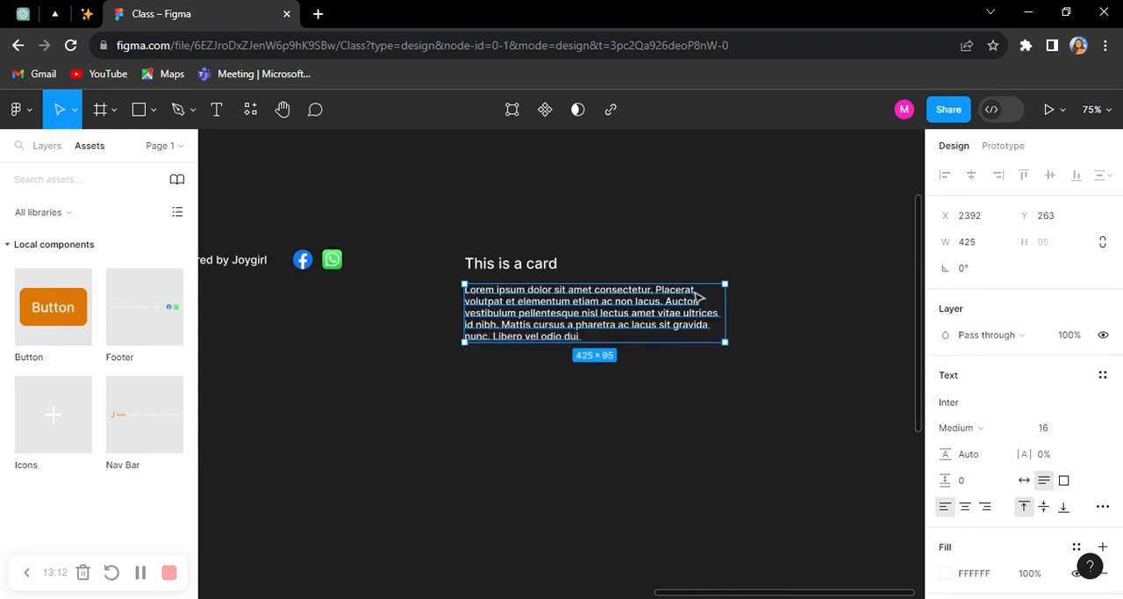
left_click_drag(725, 297, 657, 301)
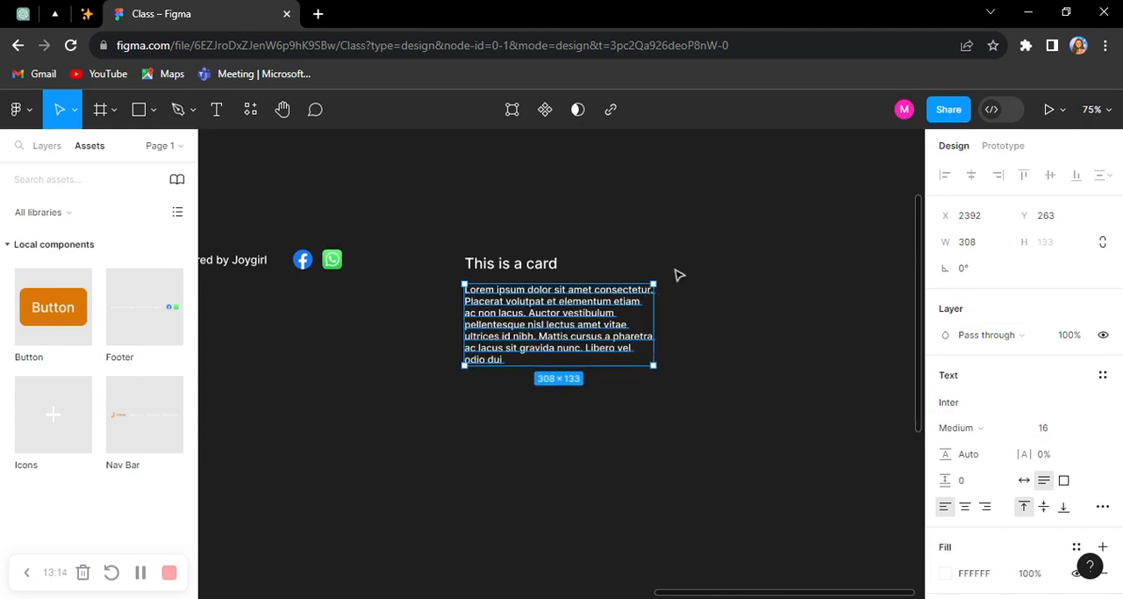
Step: Set the Lorem Ipsum paragraph's font weight to Regular
left_click(677, 275)
scroll(548, 305, "up", 3)
left_click(546, 327)
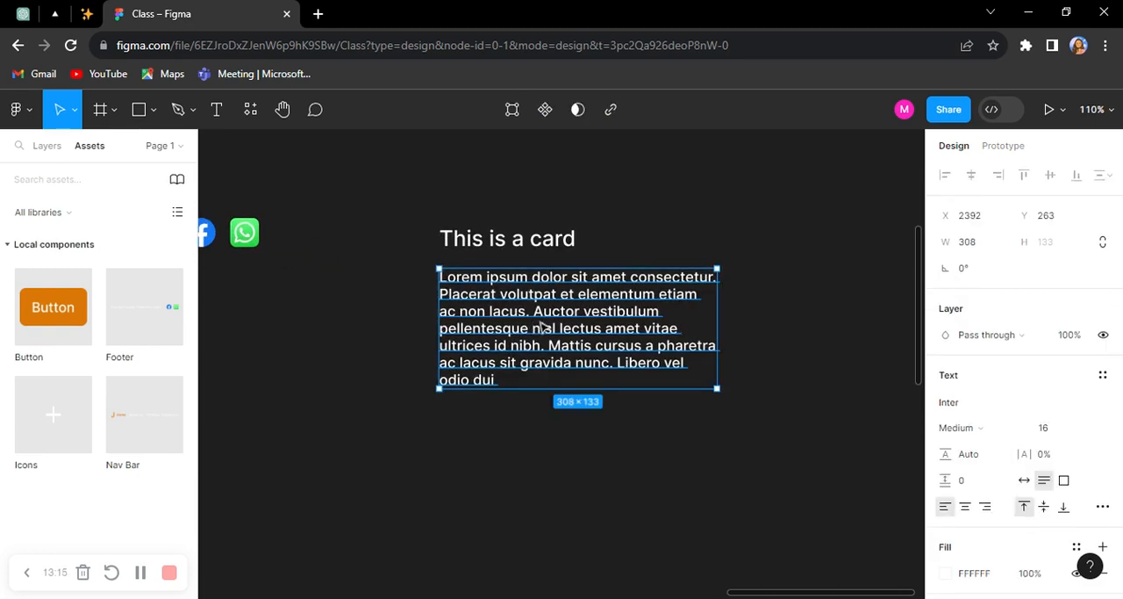
left_click(986, 409)
left_click(976, 251)
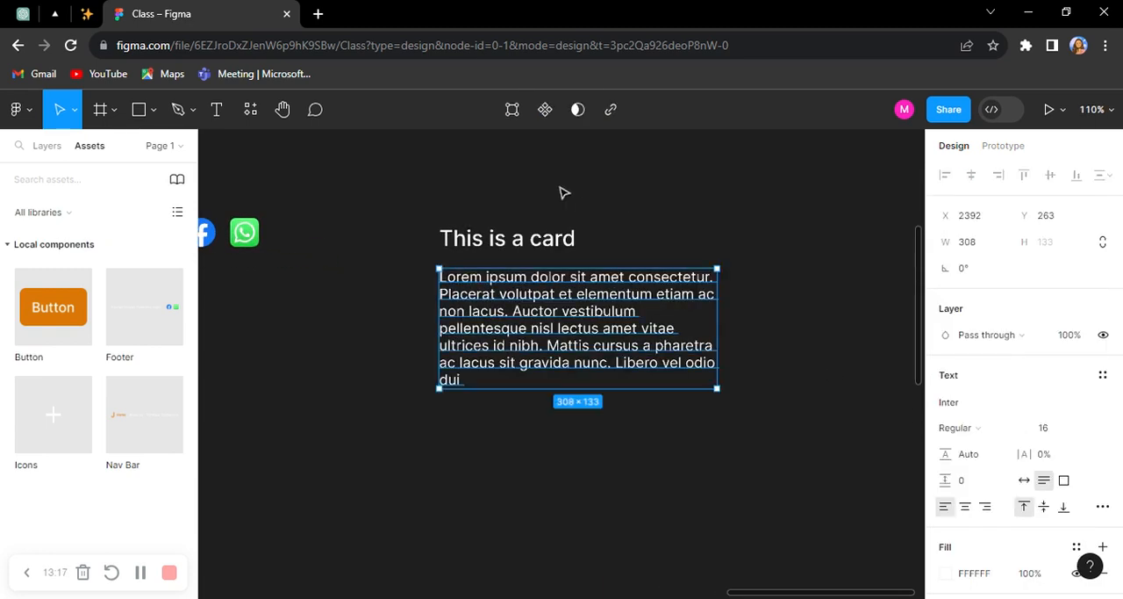
Step: Combine the heading and the paragraph in a vertical auto layout with a spacing of 16
left_click(534, 230, "shift")
key("shift+a")
left_click(979, 450)
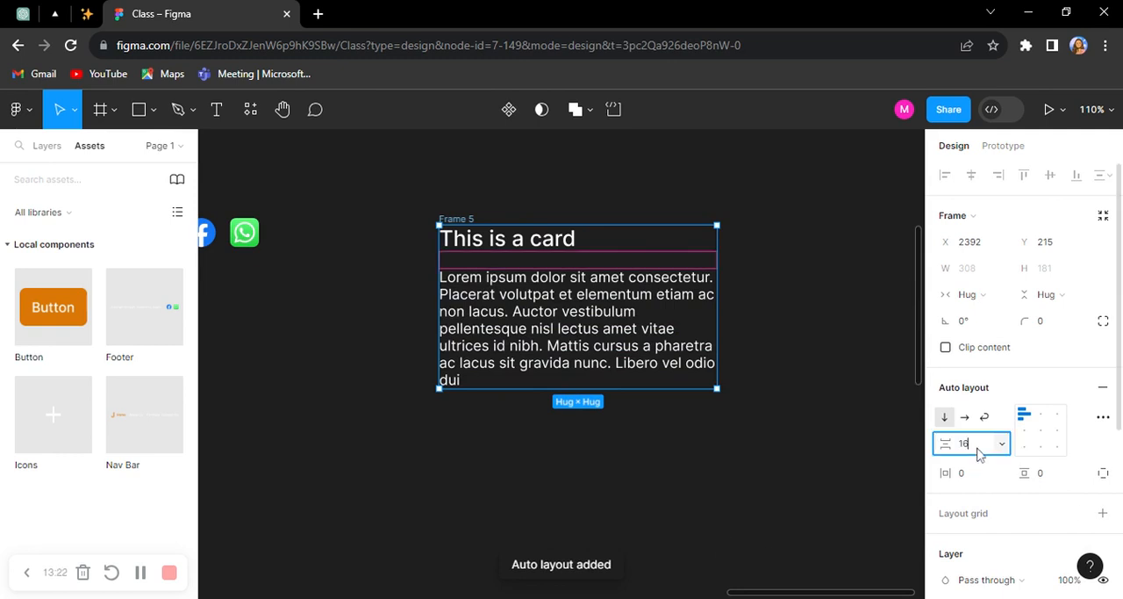
key("Return")
Step: Draw a frame of about 219 × 123 just above the card text and name it Image
scroll(413, 283, "up", 1)
left_click(525, 182)
left_click_drag(536, 211, 443, 250)
key("f")
left_click_drag(339, 161, 537, 272)
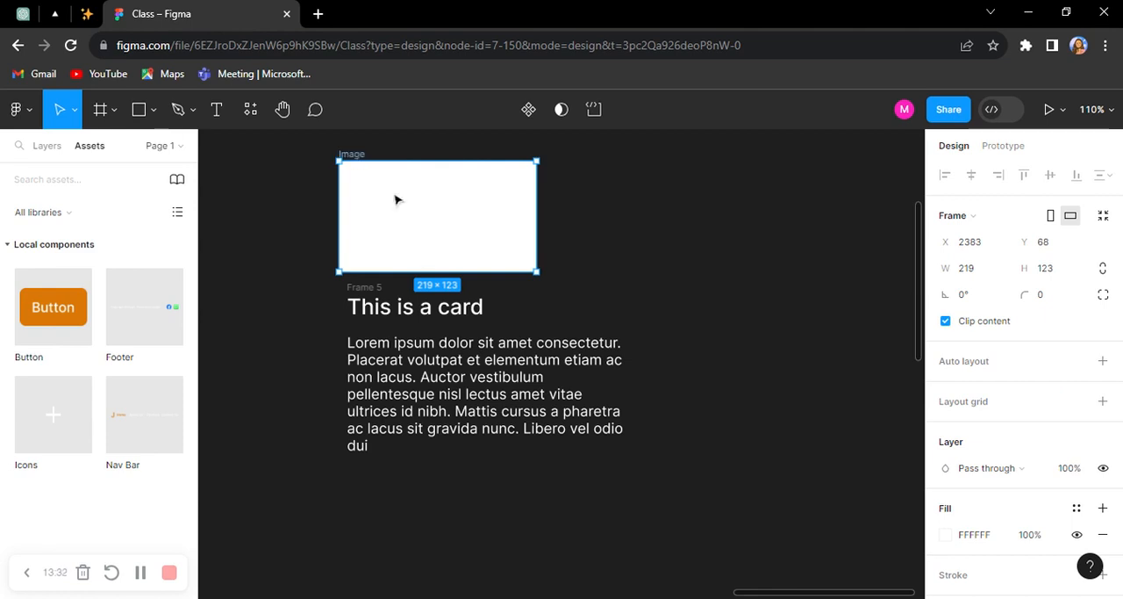
Step: Place a filled Button component instance just below the card's paragraph
scroll(481, 403, "down", 3)
scroll(494, 394, "up", 4)
scroll(600, 330, "down", 2)
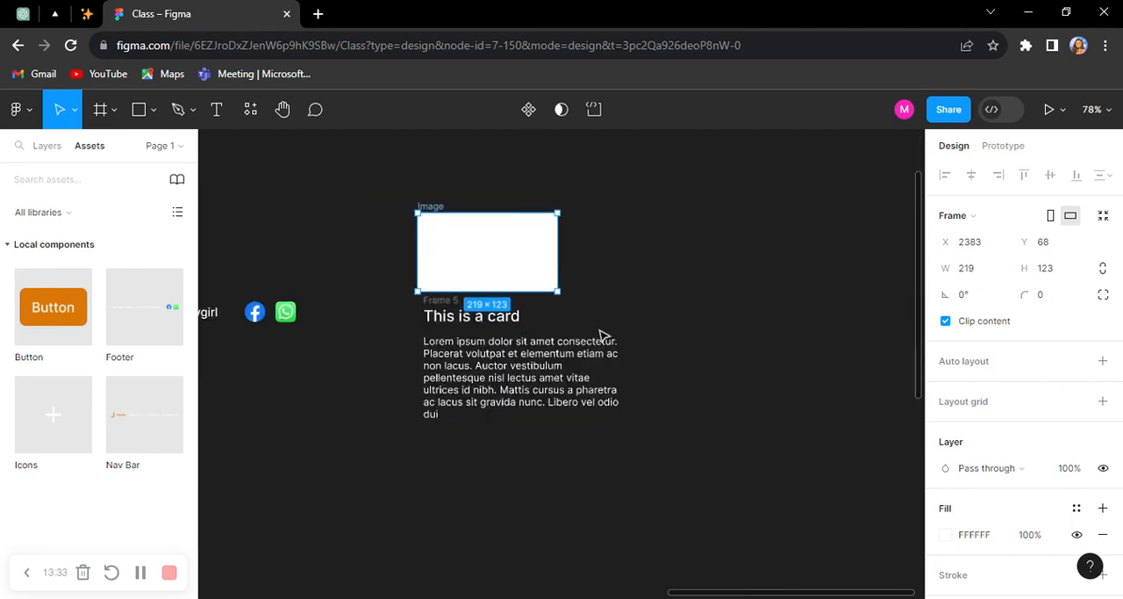
left_click(700, 399)
scroll(693, 401, "down", 3)
scroll(246, 422, "left", 1)
scroll(247, 422, "down", 1)
left_click_drag(654, 449, 432, 426)
scroll(430, 400, "up", 3)
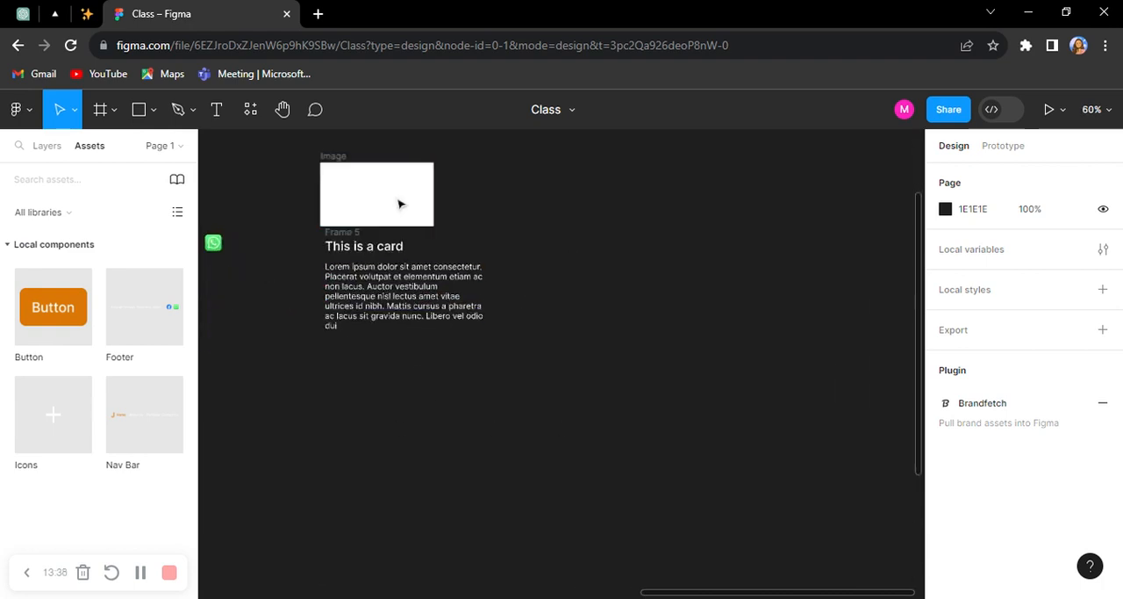
scroll(396, 207, "up", 2)
left_click_drag(60, 319, 423, 411)
Step: Combine the card text frame and the Button in a vertical auto layout with a spacing of 24
scroll(330, 410, "up", 2)
scroll(330, 411, "up", 1)
scroll(413, 277, "up", 1)
scroll(412, 276, "up", 2)
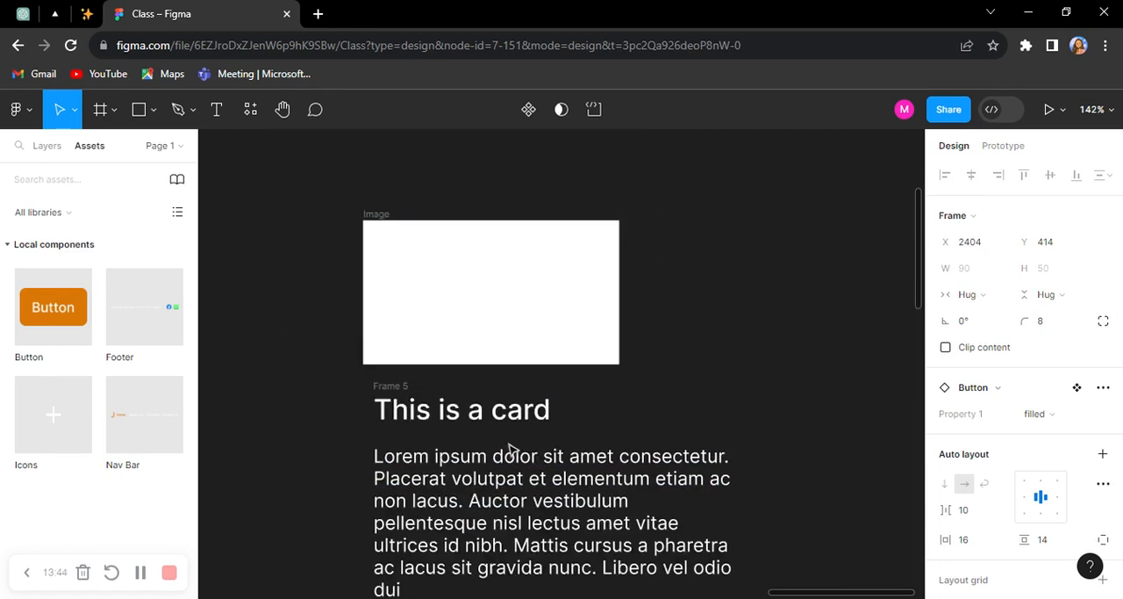
scroll(483, 391, "down", 1)
left_click(641, 371)
scroll(592, 374, "down", 2)
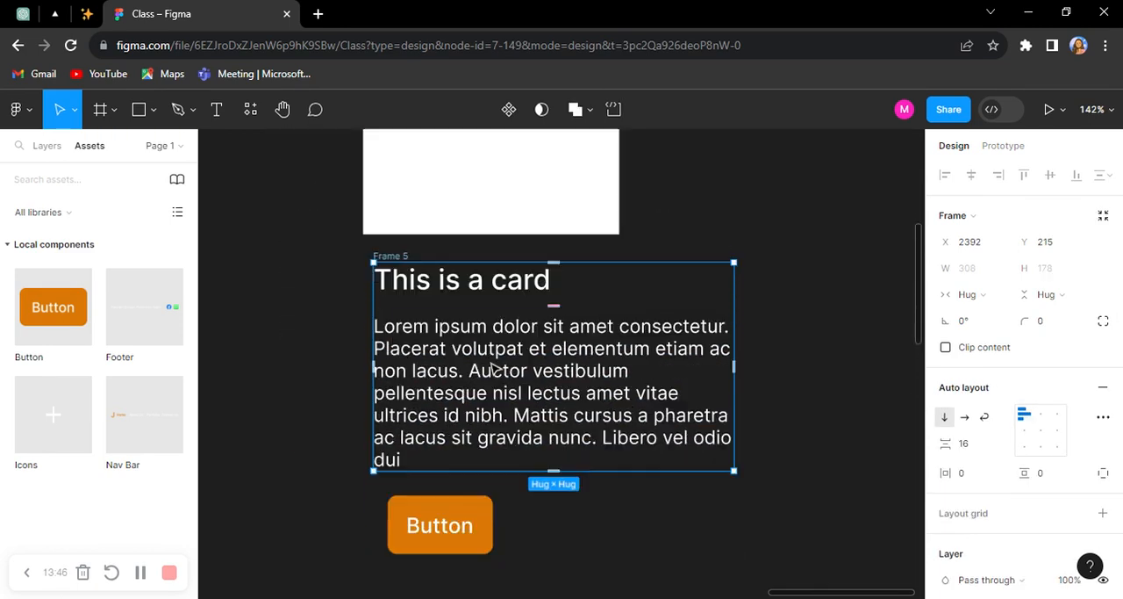
left_click(421, 525, "shift")
key("shift+a")
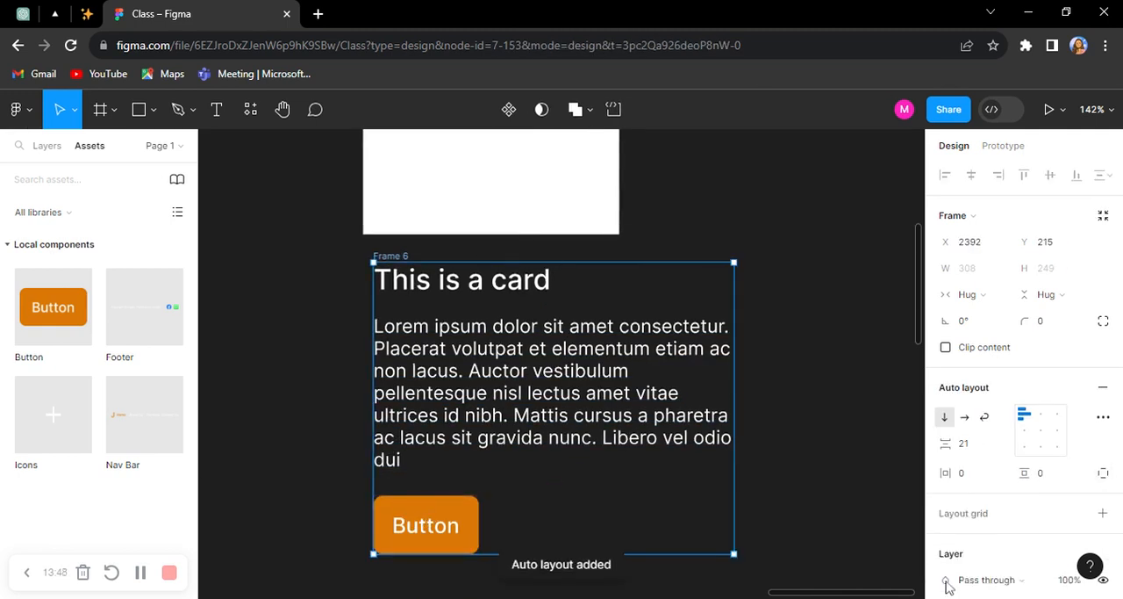
left_click(973, 445)
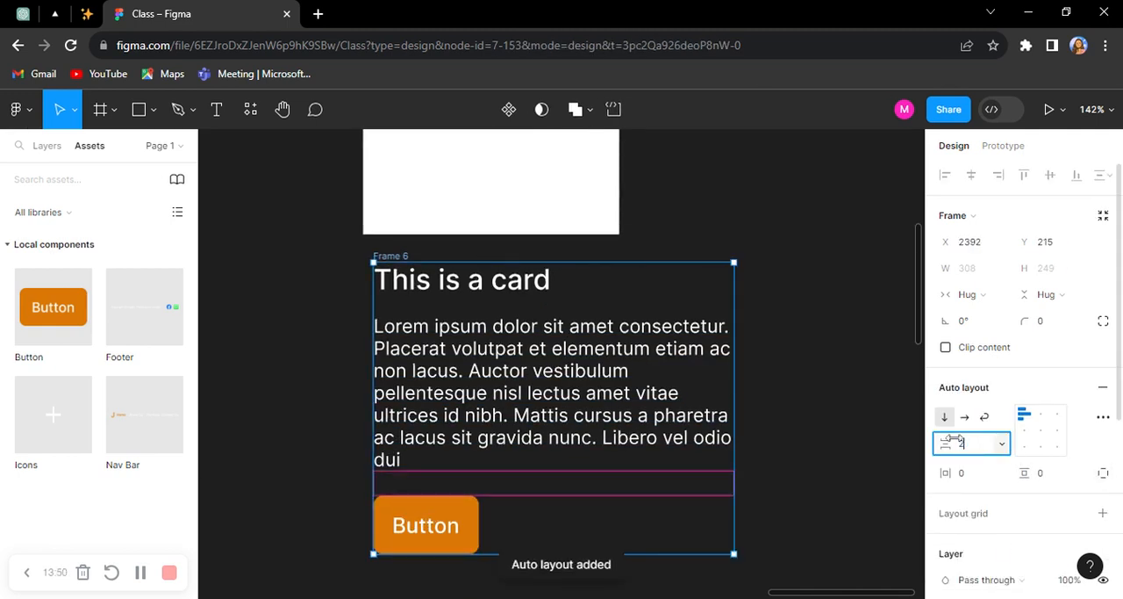
type("24")
key("Return")
Step: Combine the Image frame and the text-and-button frame in a vertical auto layout with a spacing of 16
scroll(502, 209, "up", 1)
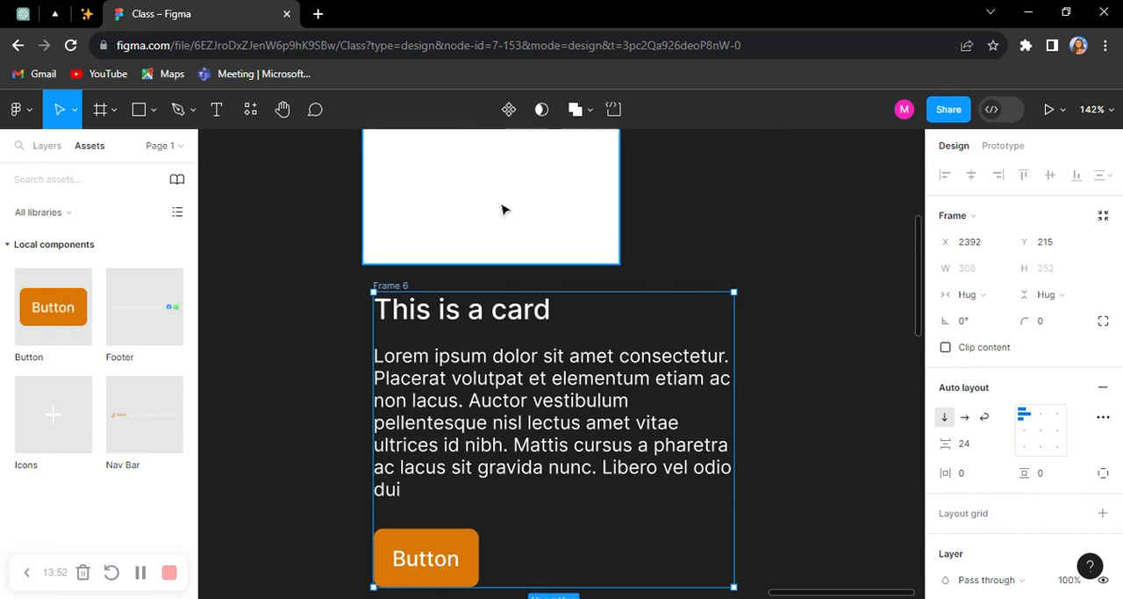
left_click(502, 209, "shift")
key("shift+a")
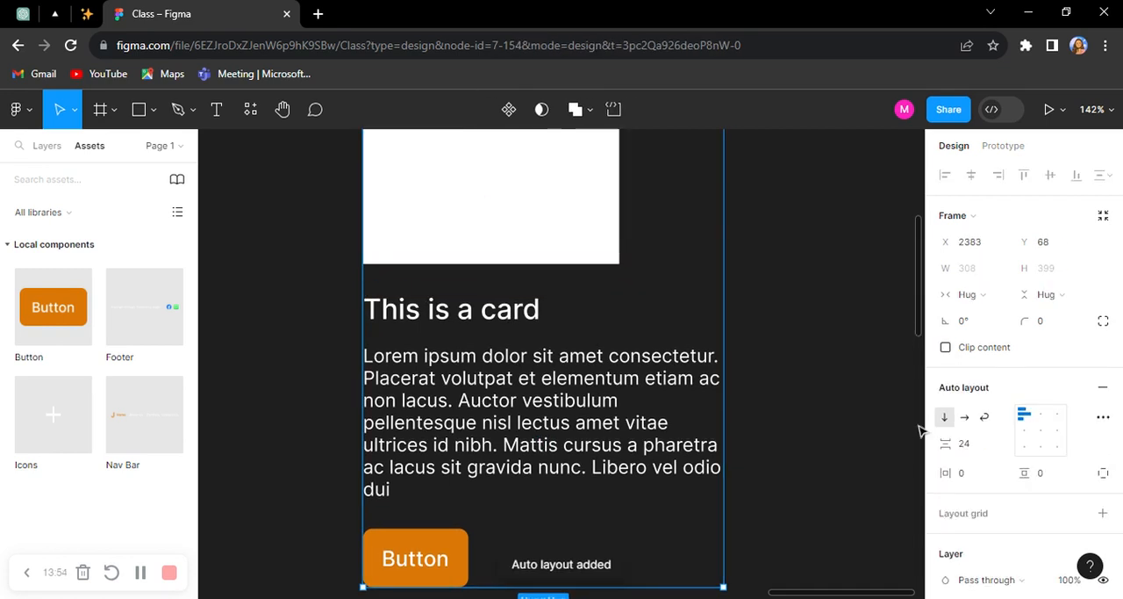
left_click(984, 452)
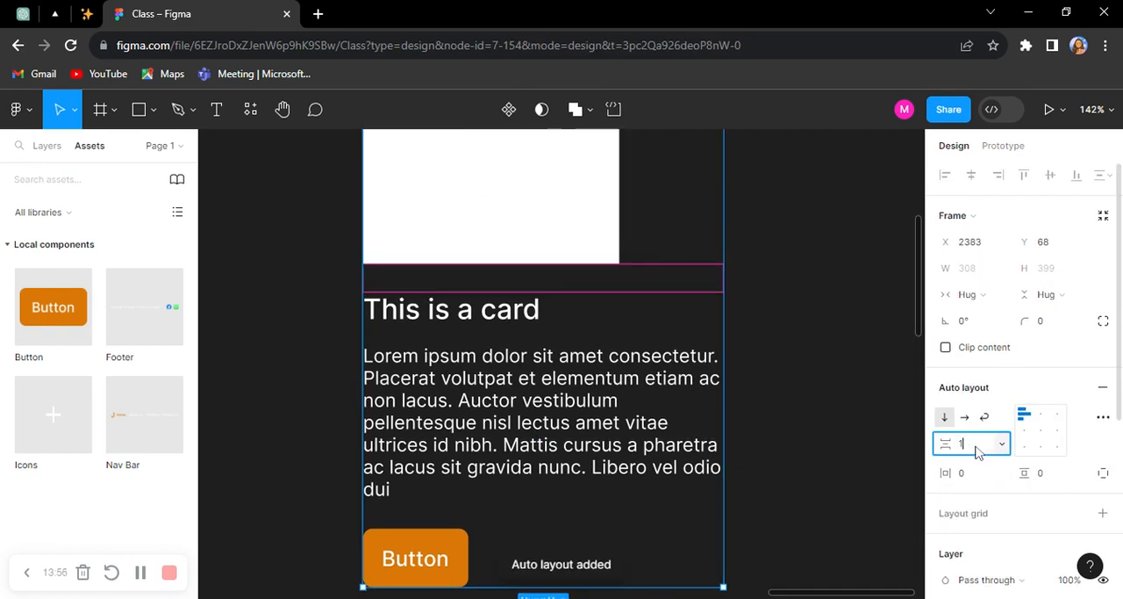
key("Return")
Step: Set the auto layout spacing between the card's text and its Button to 18
left_click(574, 446)
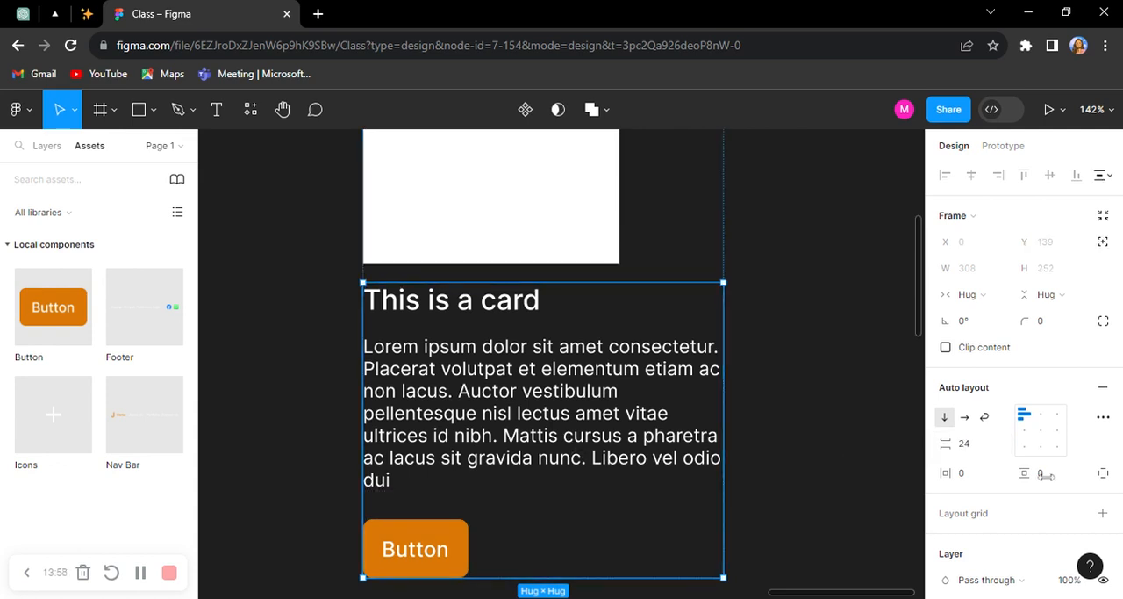
left_click(974, 448)
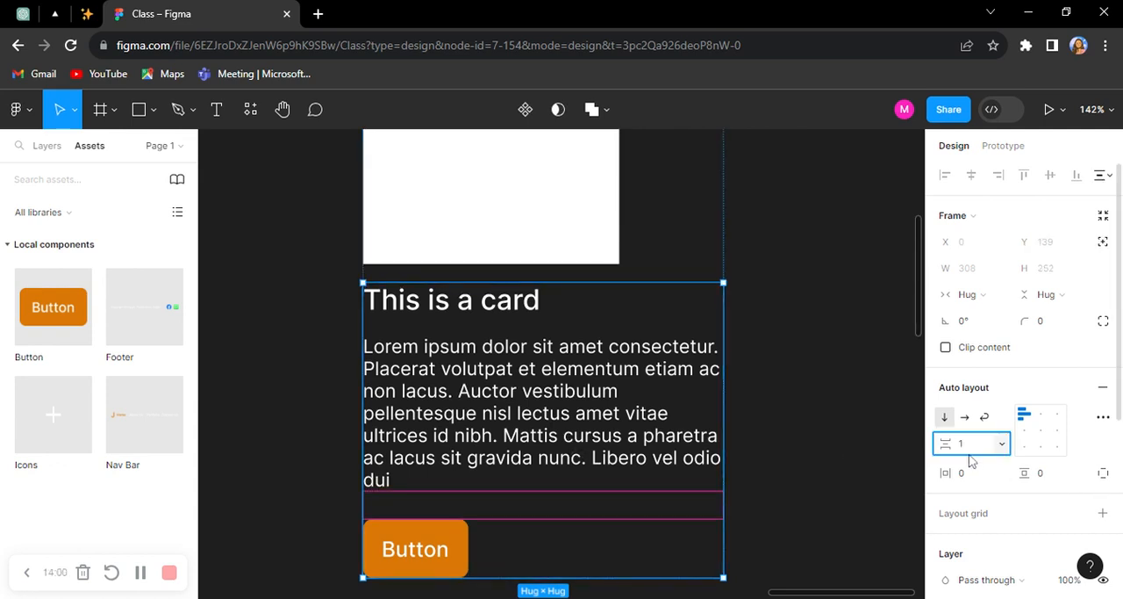
type("18")
key("Return")
Step: Increase the Image frame's height to about 189 and set its width to fill the container
scroll(624, 358, "up", 1)
left_click(609, 315)
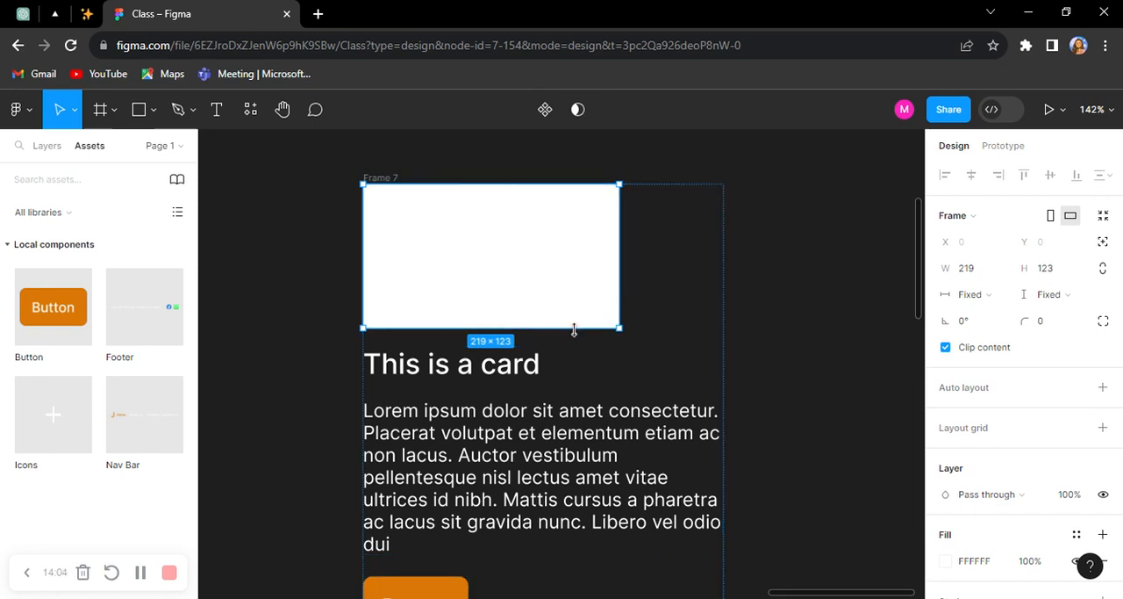
left_click_drag(596, 328, 587, 405)
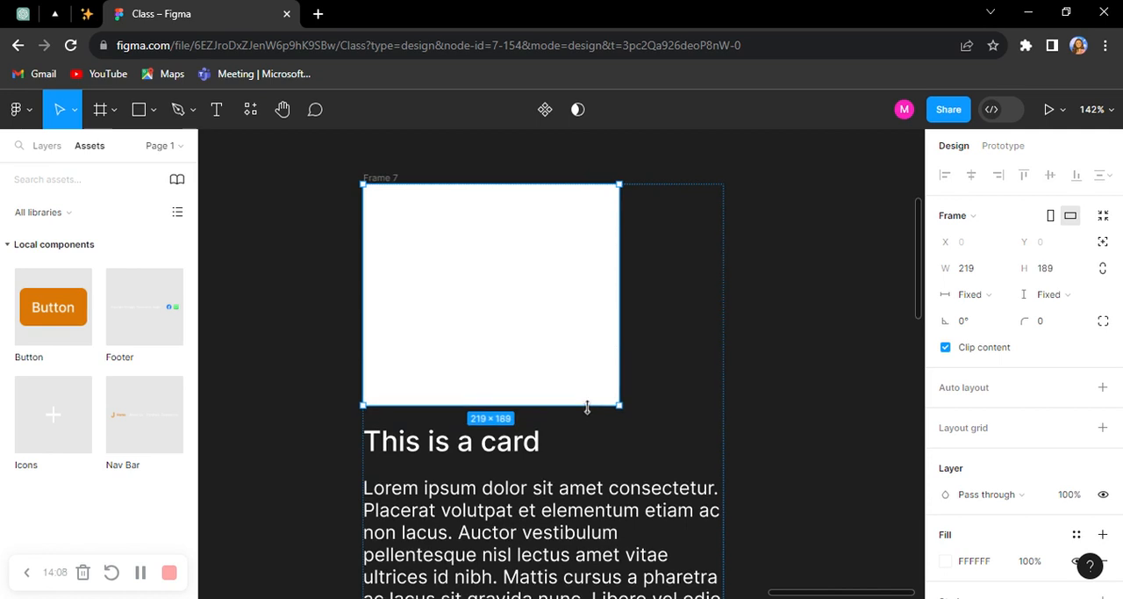
left_click(981, 295)
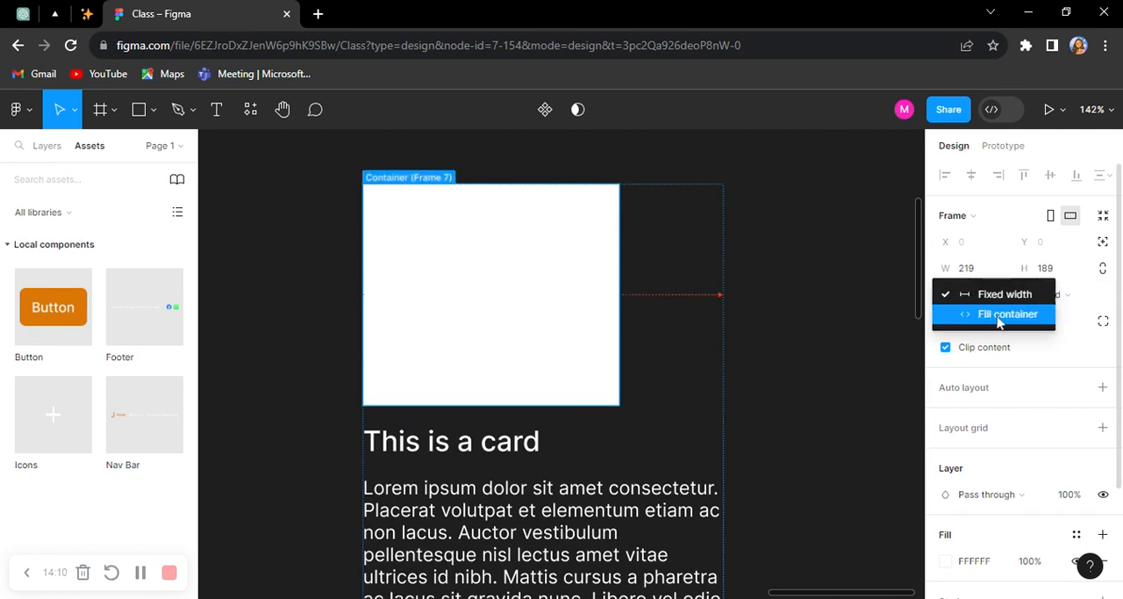
left_click(1001, 318)
Step: Rename the outer card frame as Card
scroll(781, 290, "down", 5)
left_click(604, 234)
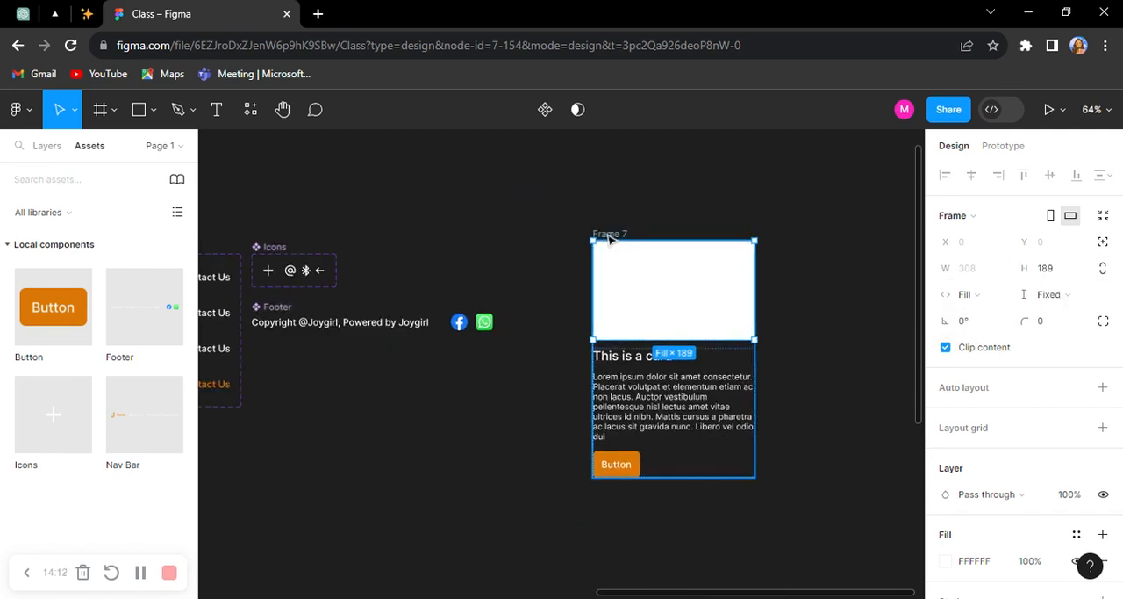
key("shift+a")
type("Car")
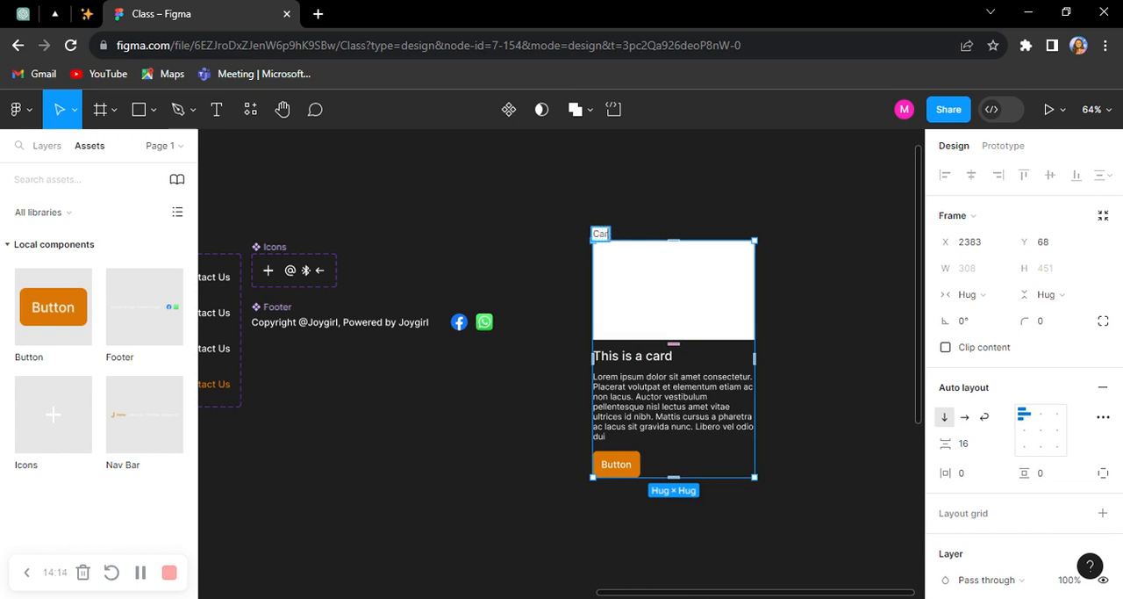
type("d")
key("Return")
Step: Move the Card frame directly below the Footer component, at about X 1740, Y 272
left_click_drag(676, 274, 353, 392)
left_click_drag(494, 394, 796, 272)
scroll(687, 298, "up", 3)
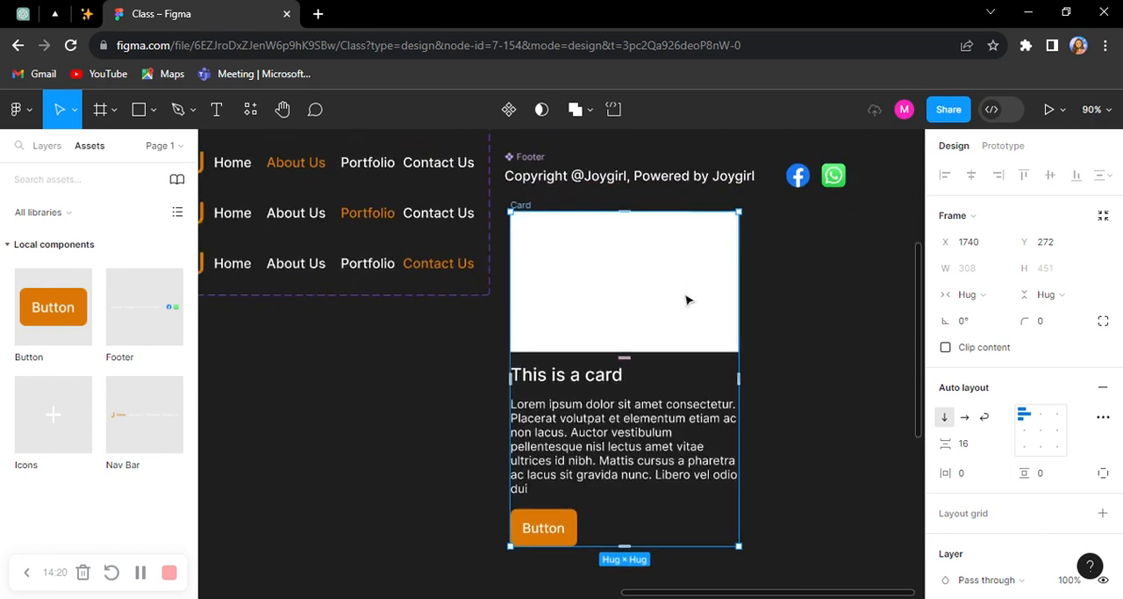
Step: Turn the whole Card frame into a component
scroll(816, 349, "right", 2)
left_click(566, 486)
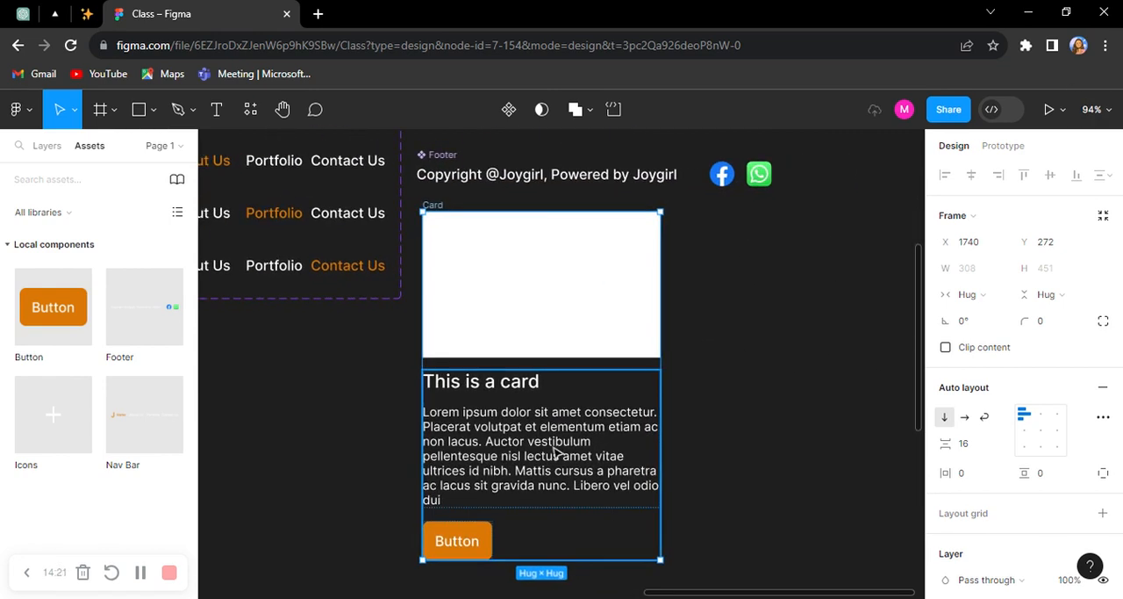
left_click(808, 368)
left_click(431, 201)
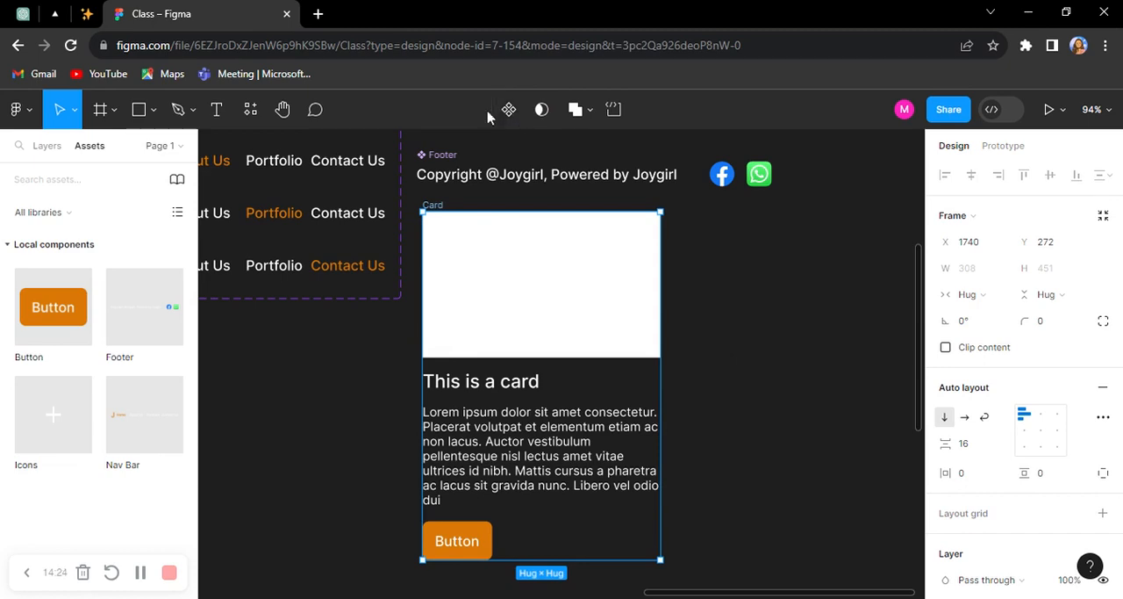
left_click(510, 109)
scroll(662, 301, "down", 5)
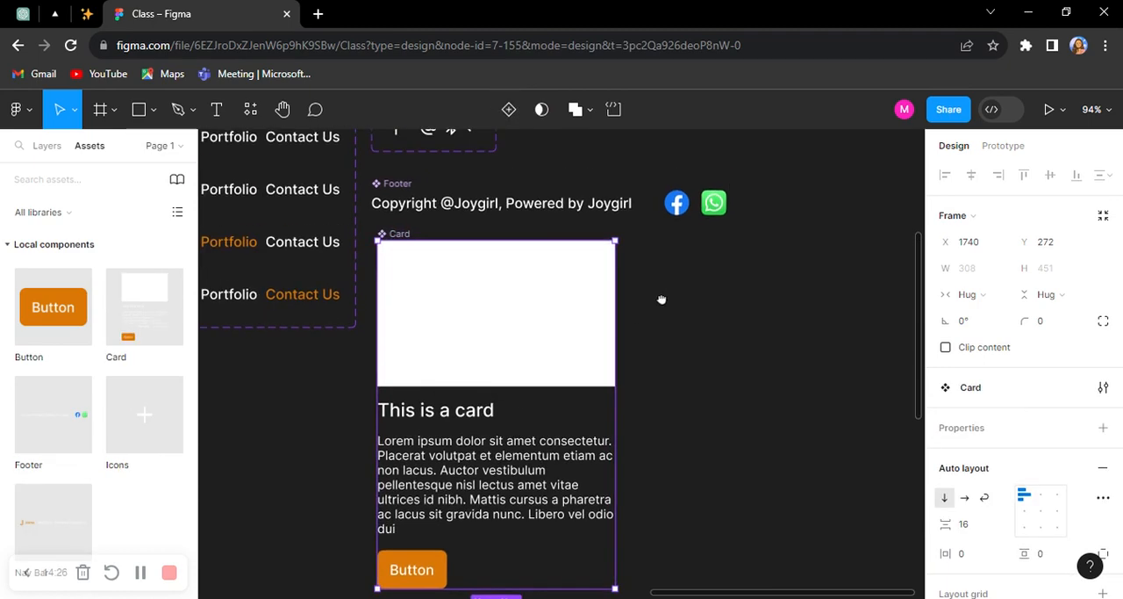
scroll(550, 333, "up", 2)
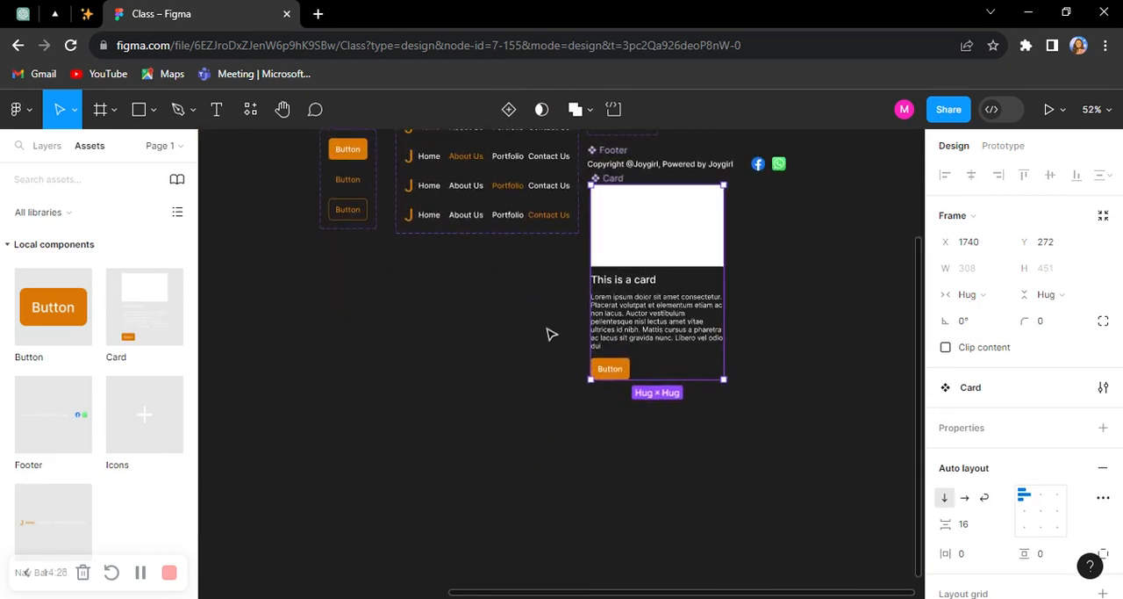
scroll(596, 234, "up", 2)
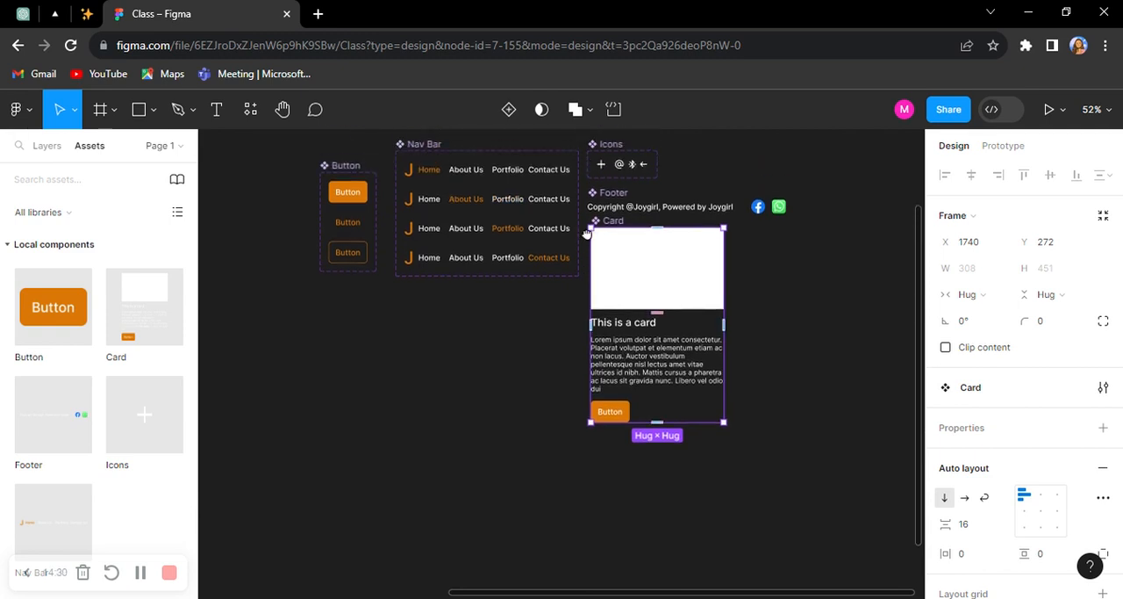
scroll(569, 300, "down", 2)
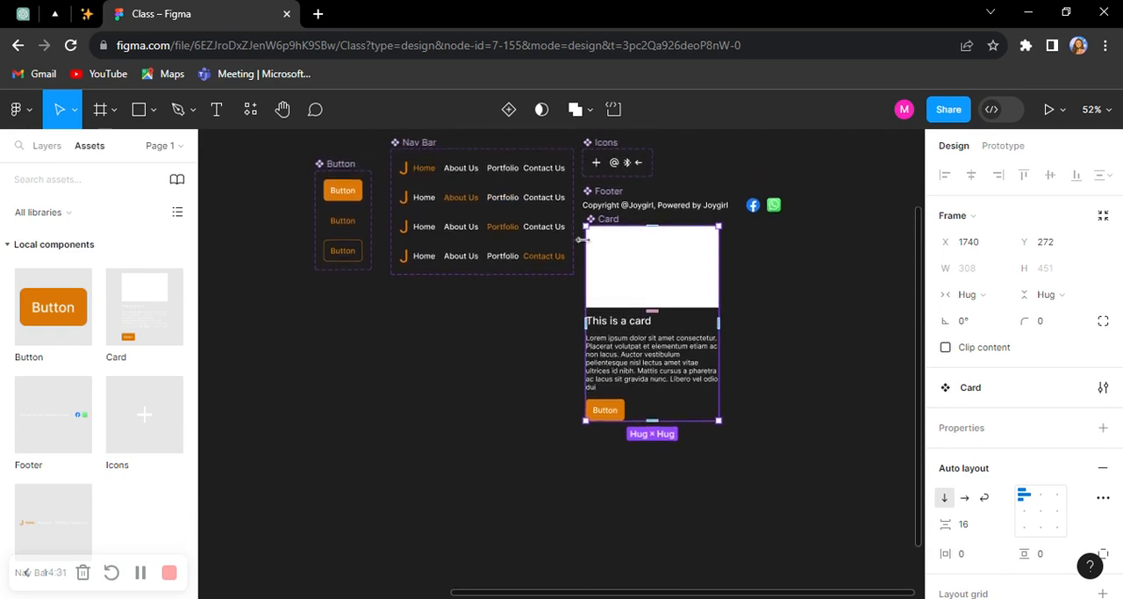
left_click(801, 326)
left_click_drag(795, 310, 729, 364)
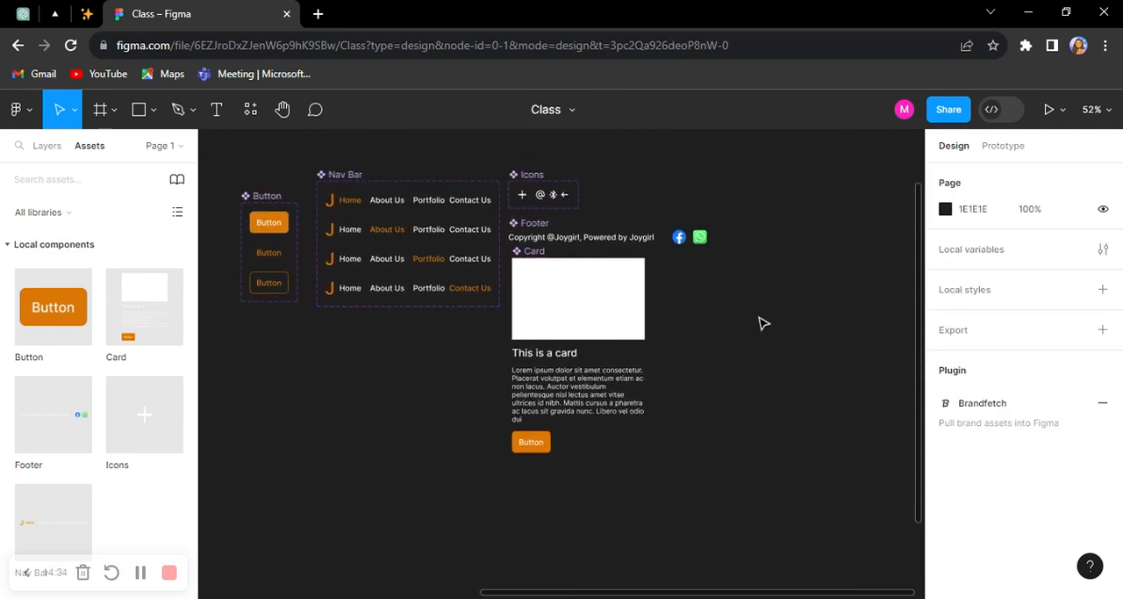
Step: Add a 1440 × 1024 Desktop preset frame in the empty canvas area below the components
scroll(747, 321, "down", 3)
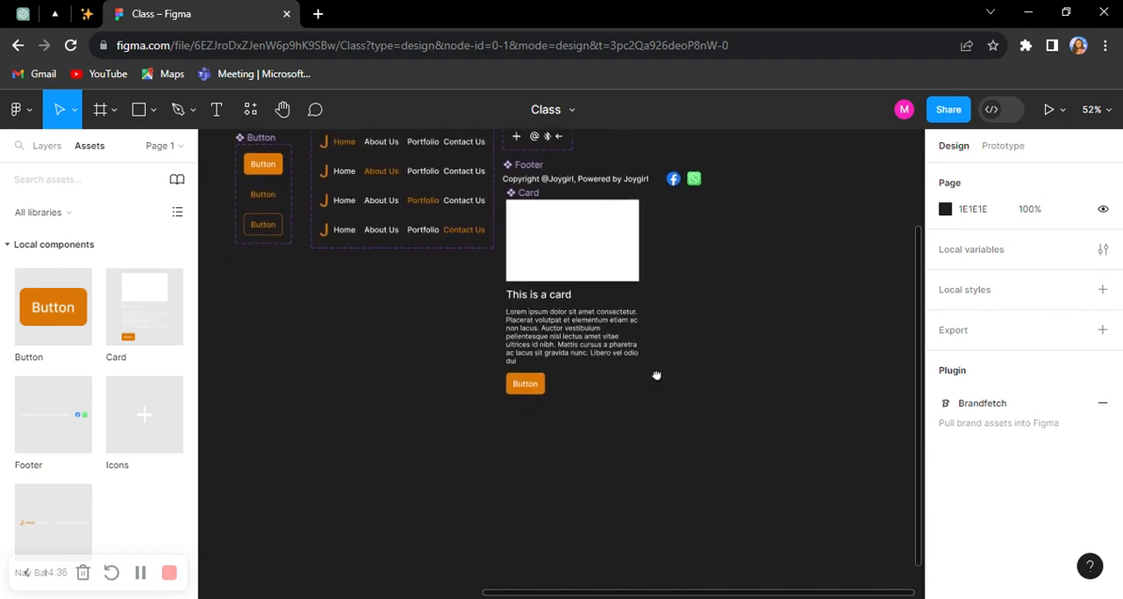
left_click_drag(656, 376, 674, 228)
left_click_drag(574, 343, 628, 237)
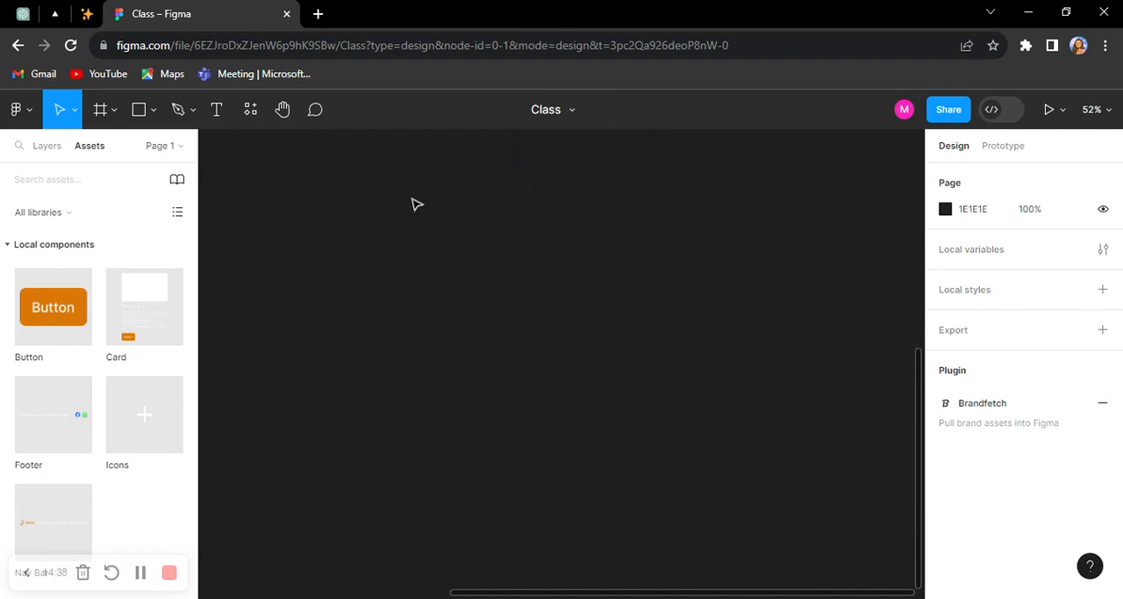
left_click(46, 146)
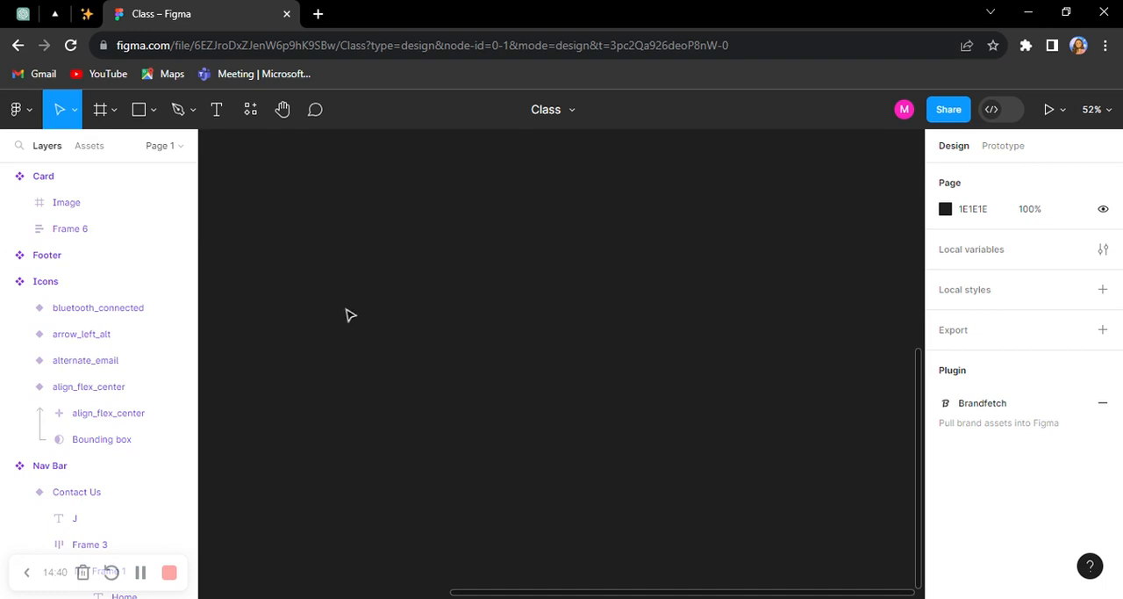
key("f")
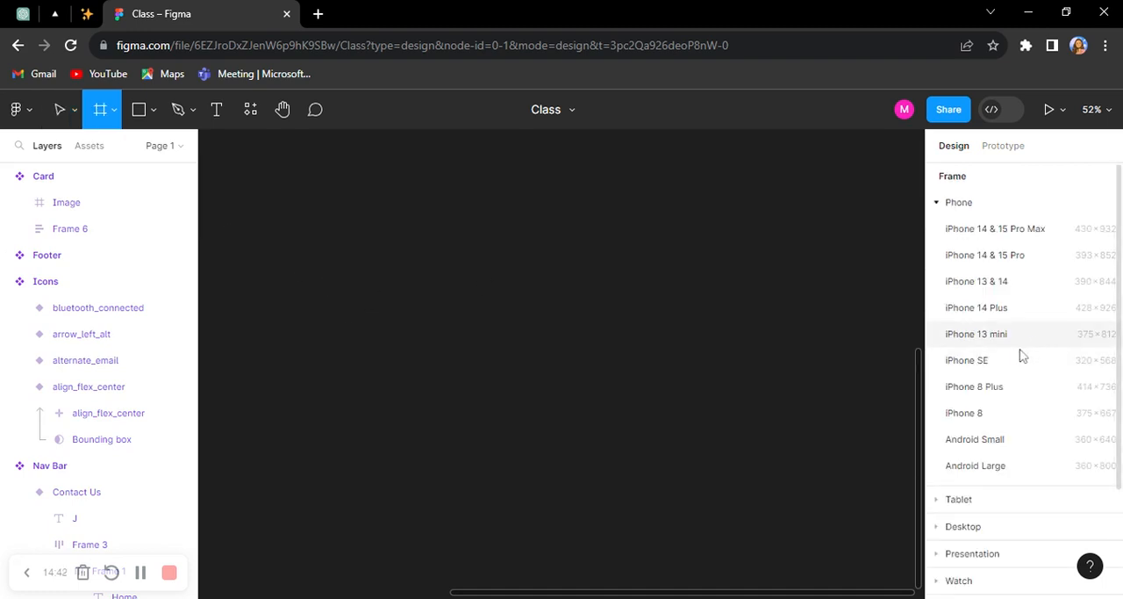
scroll(1009, 456, "down", 3)
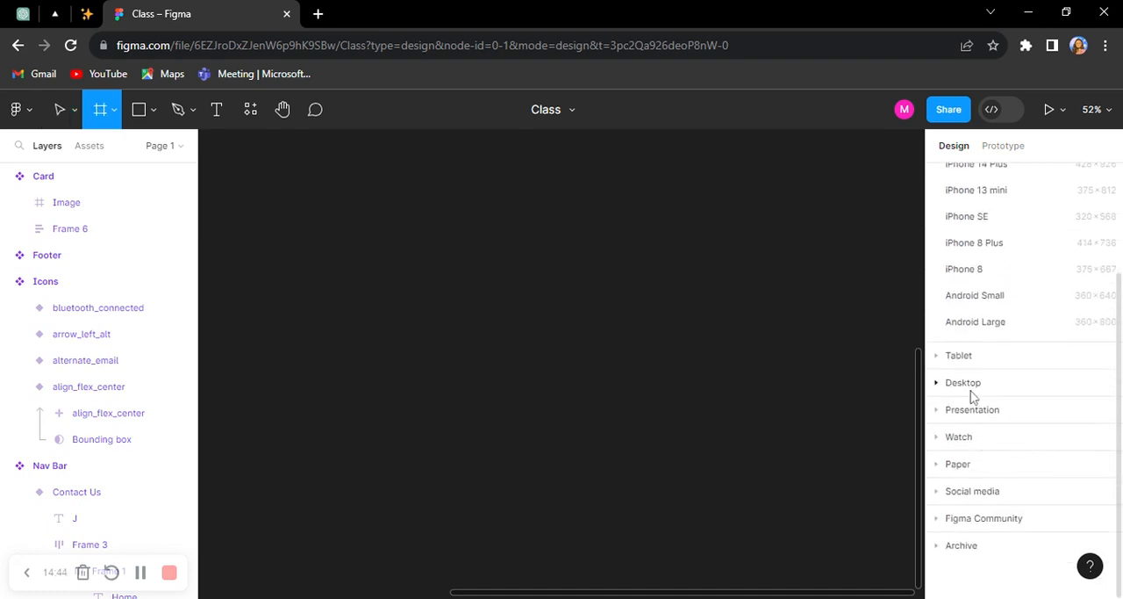
left_click(935, 386)
left_click(936, 369)
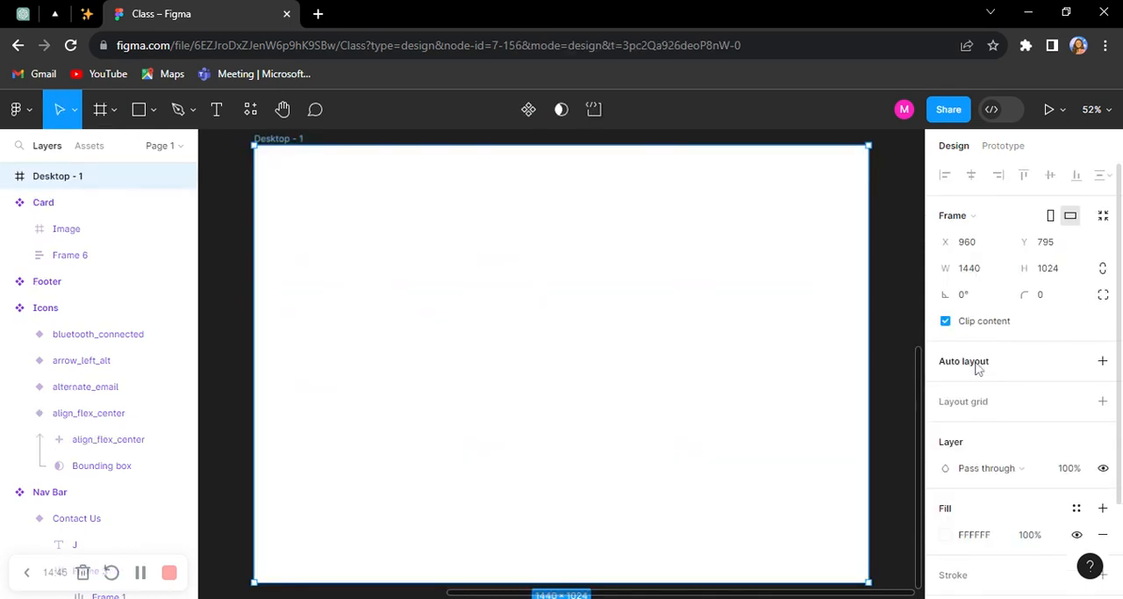
Step: Add a layout grid to the desktop frame and change its type from a uniform grid to Columns
scroll(965, 422, "down", 2)
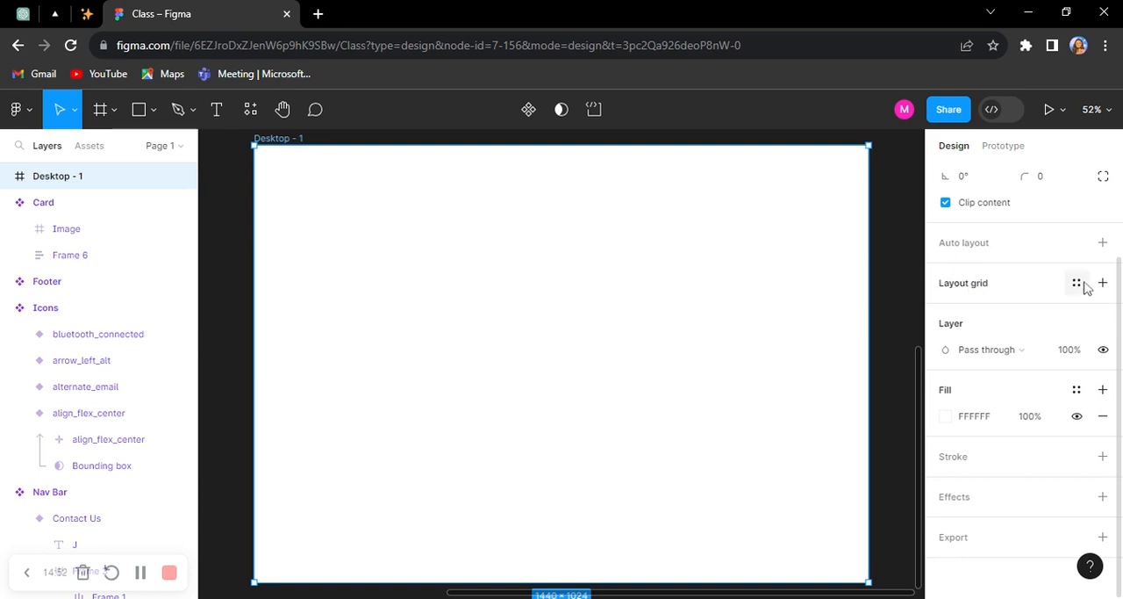
left_click(1078, 291)
left_click(1003, 288)
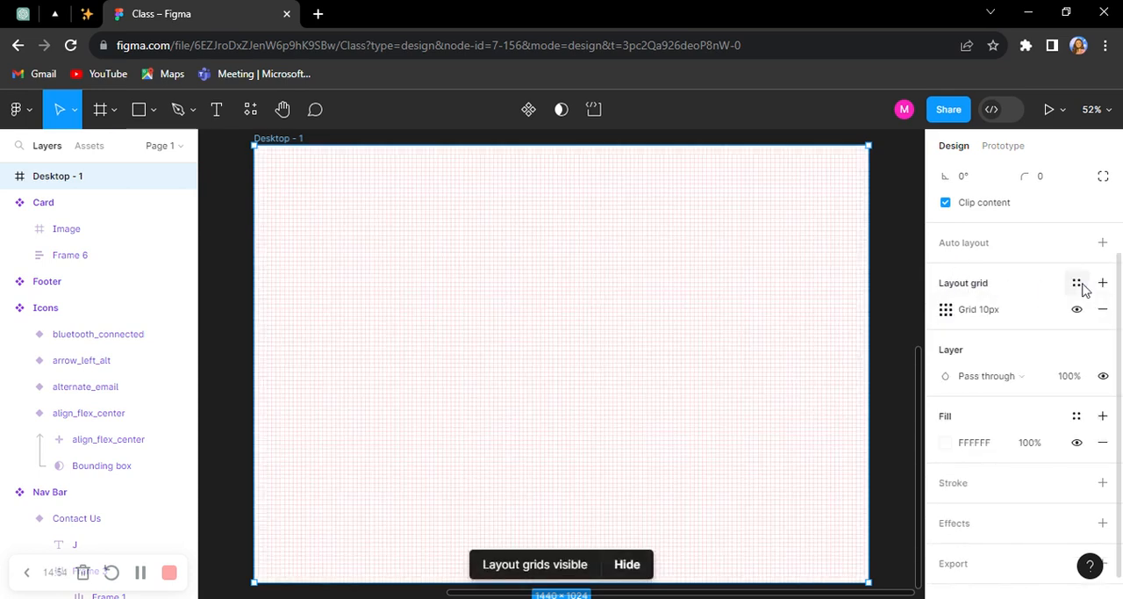
left_click(944, 313)
left_click(771, 320)
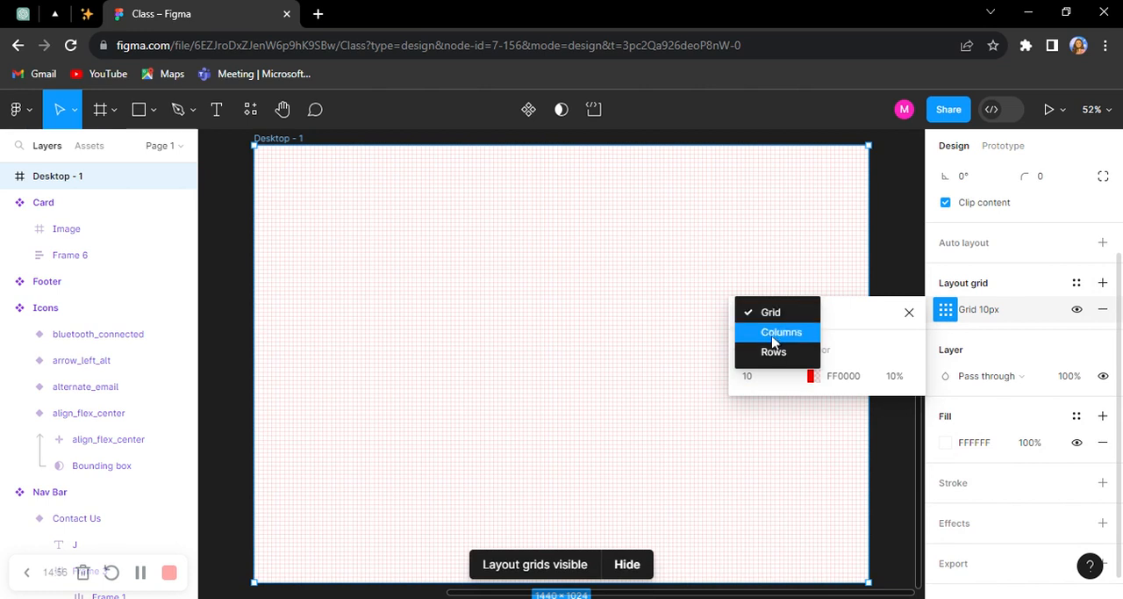
left_click(774, 339)
Step: Set the desktop frame's column grid to a margin of 120 and a count of 6
left_click(889, 433)
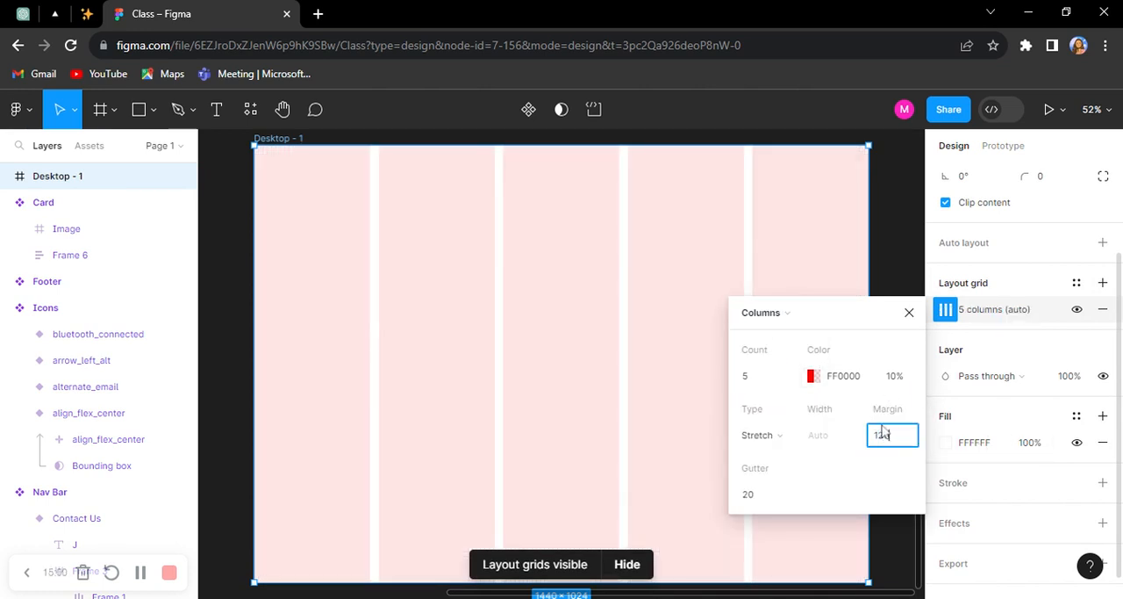
key("Return")
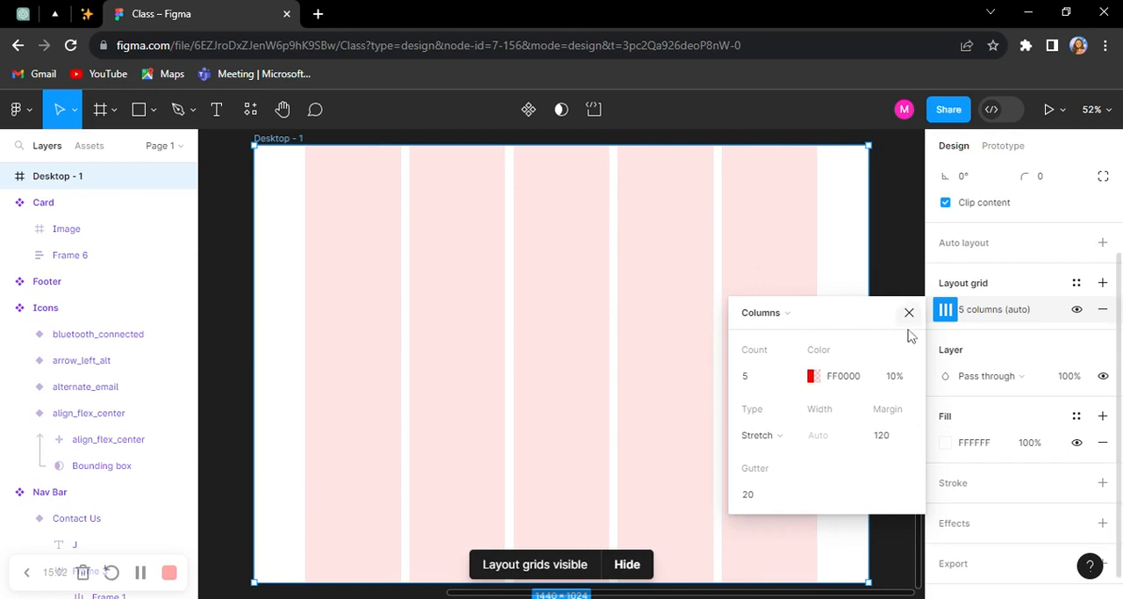
type("6")
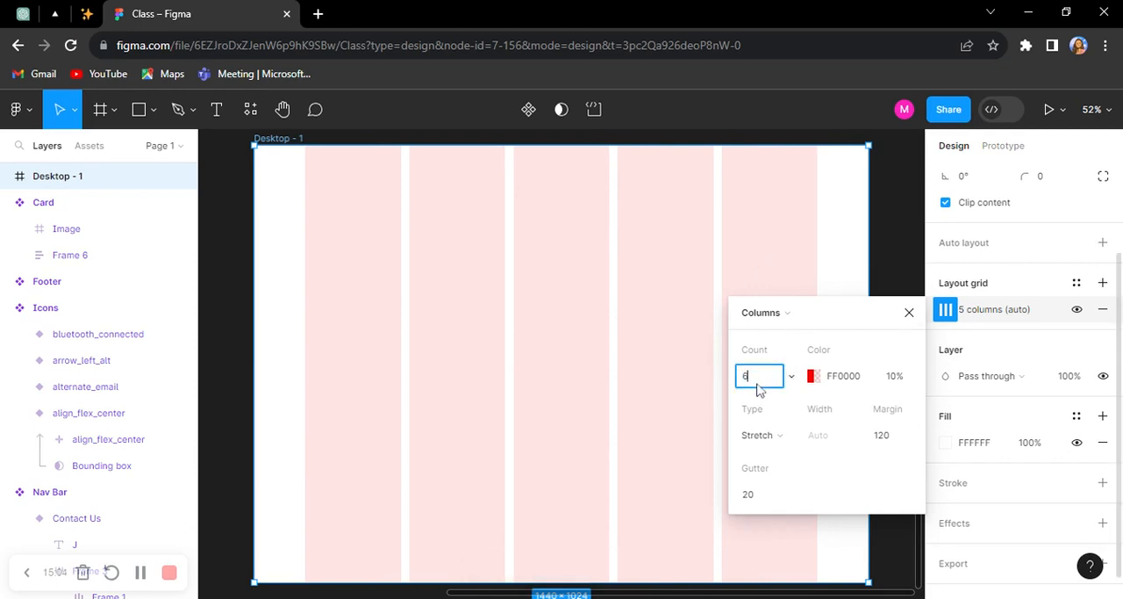
key("Return")
scroll(639, 265, "down", 4)
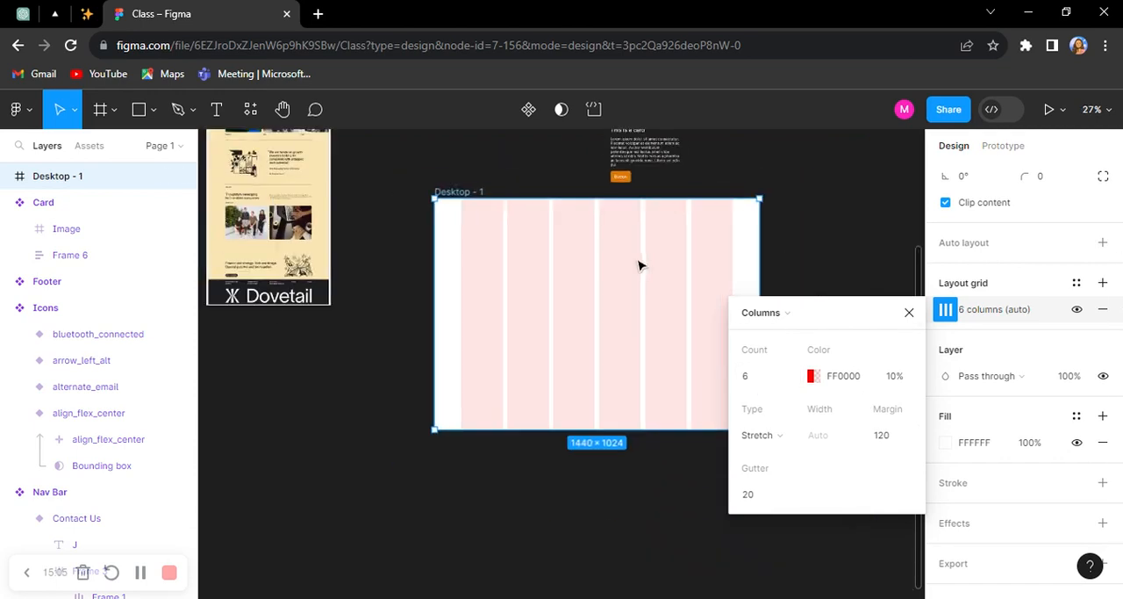
Step: Place a Nav Bar component instance near the top of the desktop frame, starting in the first grid column
left_click(909, 312)
scroll(689, 239, "up", 4)
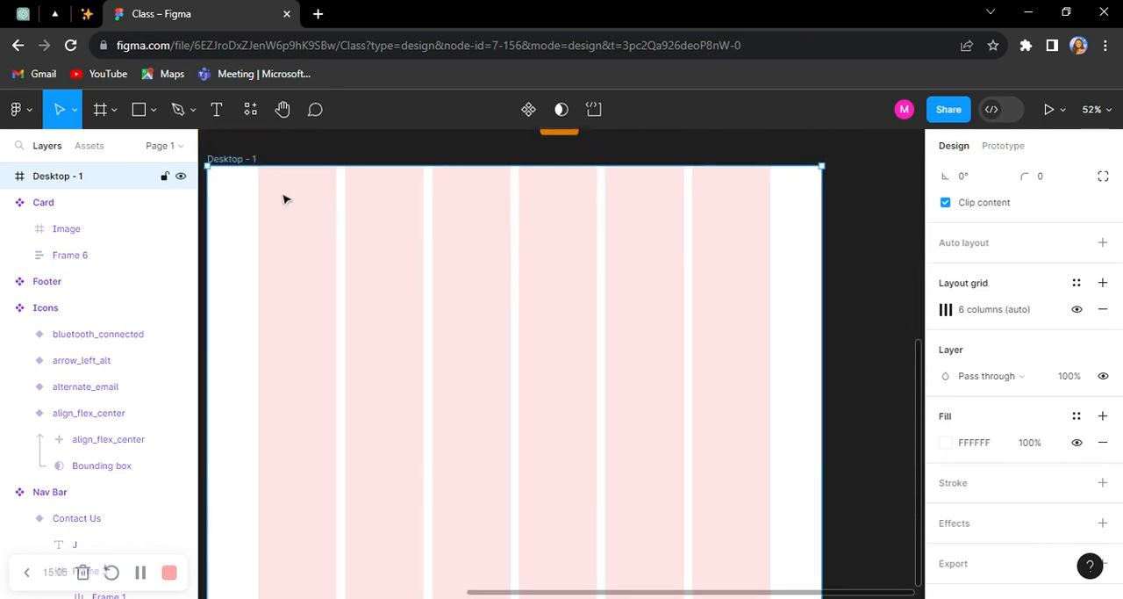
left_click(91, 146)
scroll(77, 478, "down", 1)
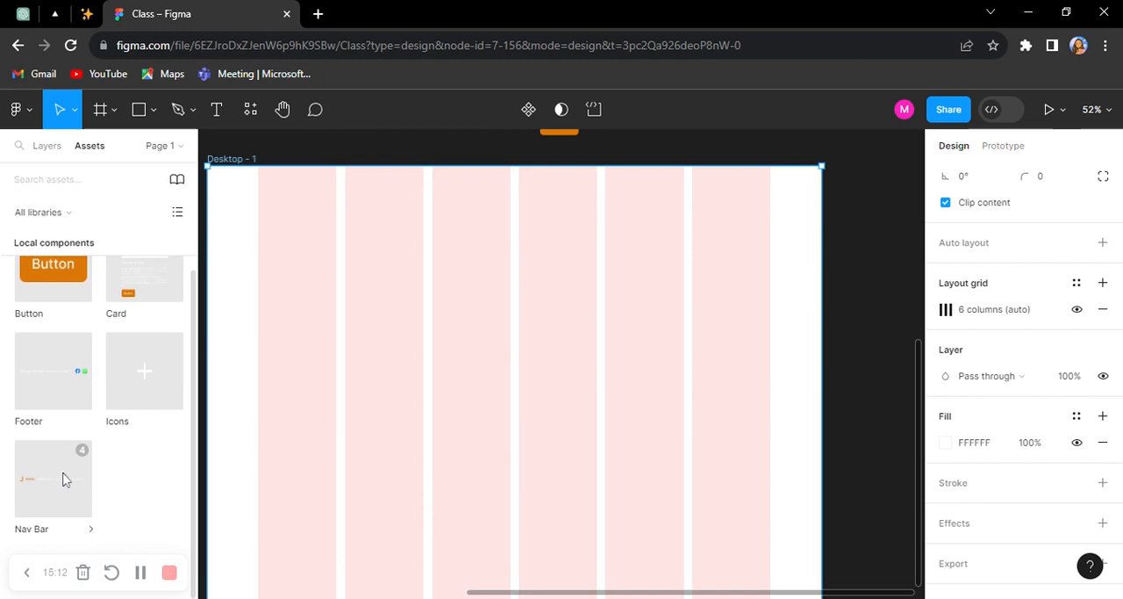
left_click_drag(32, 485, 285, 352)
left_click_drag(296, 243, 298, 203)
scroll(299, 205, "up", 5)
scroll(335, 211, "up", 2)
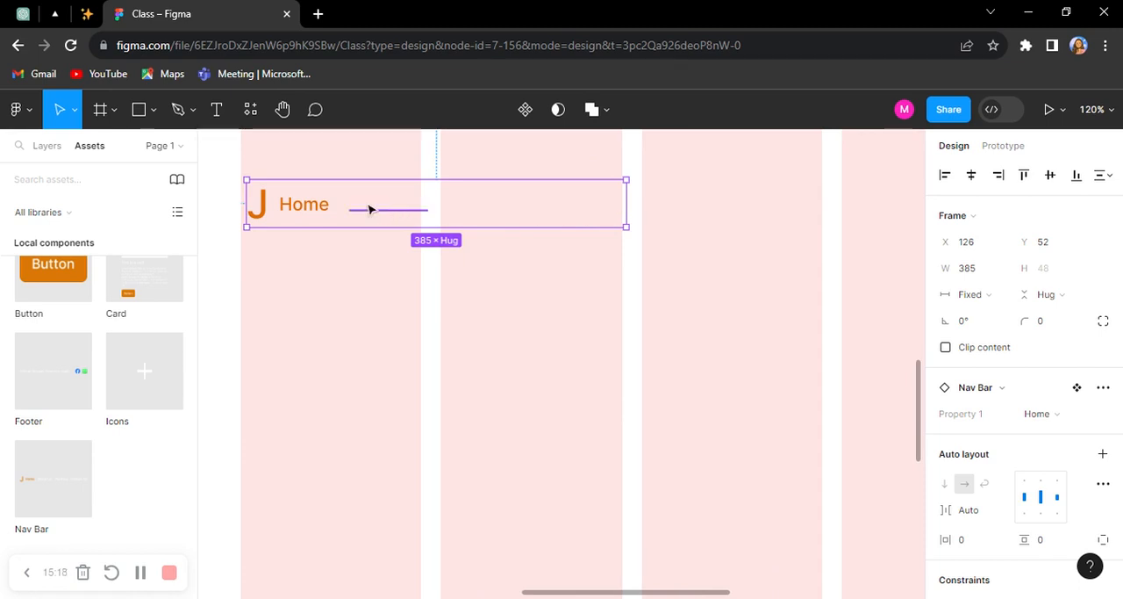
scroll(727, 216, "down", 1)
scroll(577, 217, "down", 4)
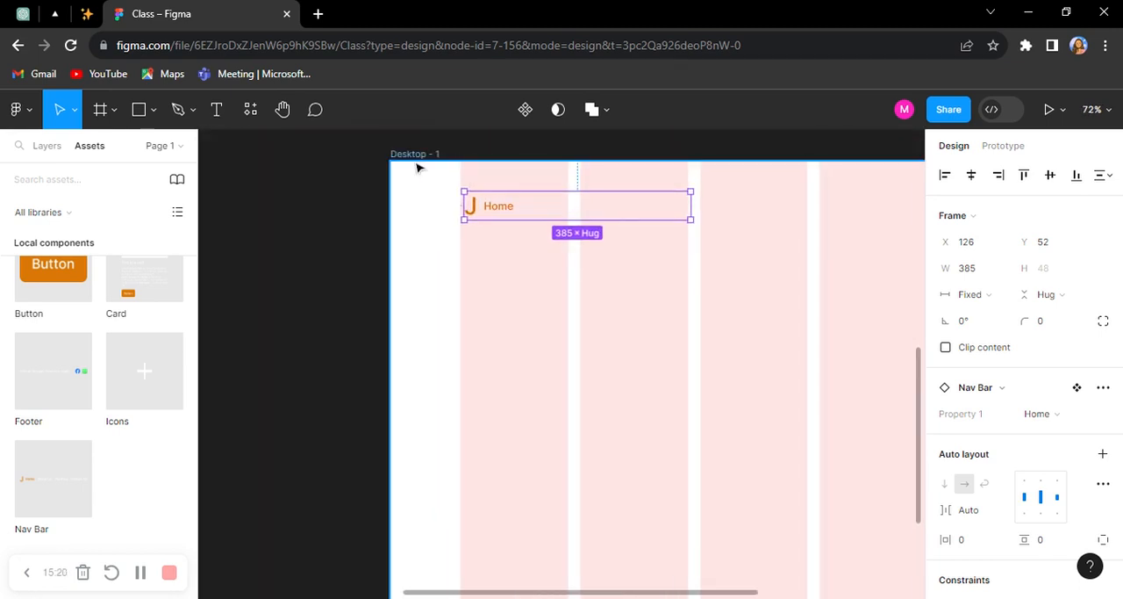
Step: Recolour the white link text in all variants of the main Nav Bar component to grey 707070
left_click(416, 155)
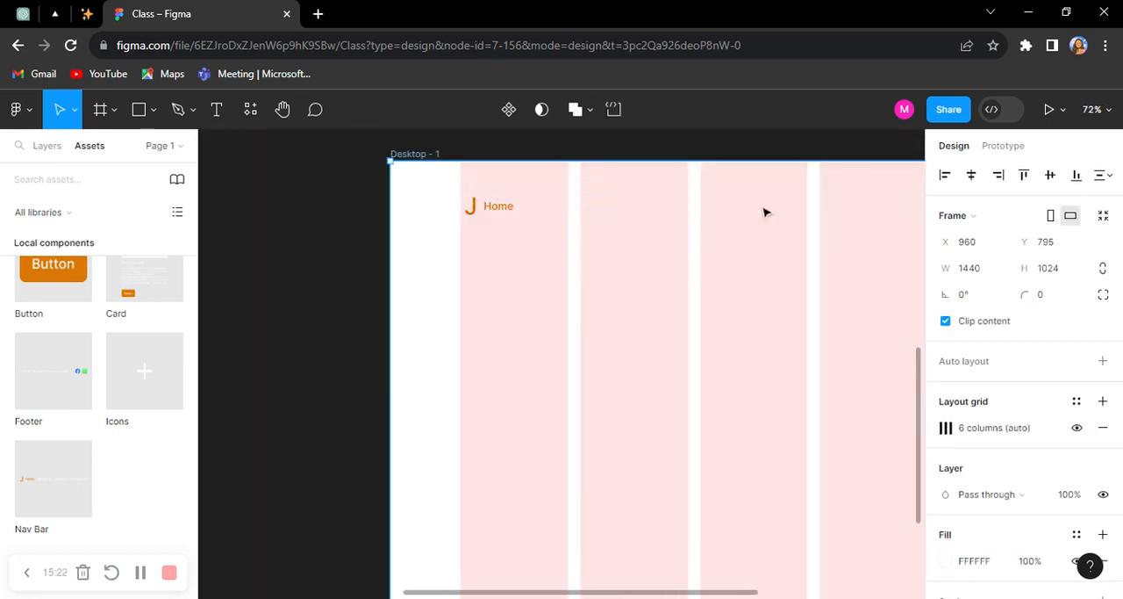
scroll(764, 214, "down", 5)
scroll(619, 215, "up", 2)
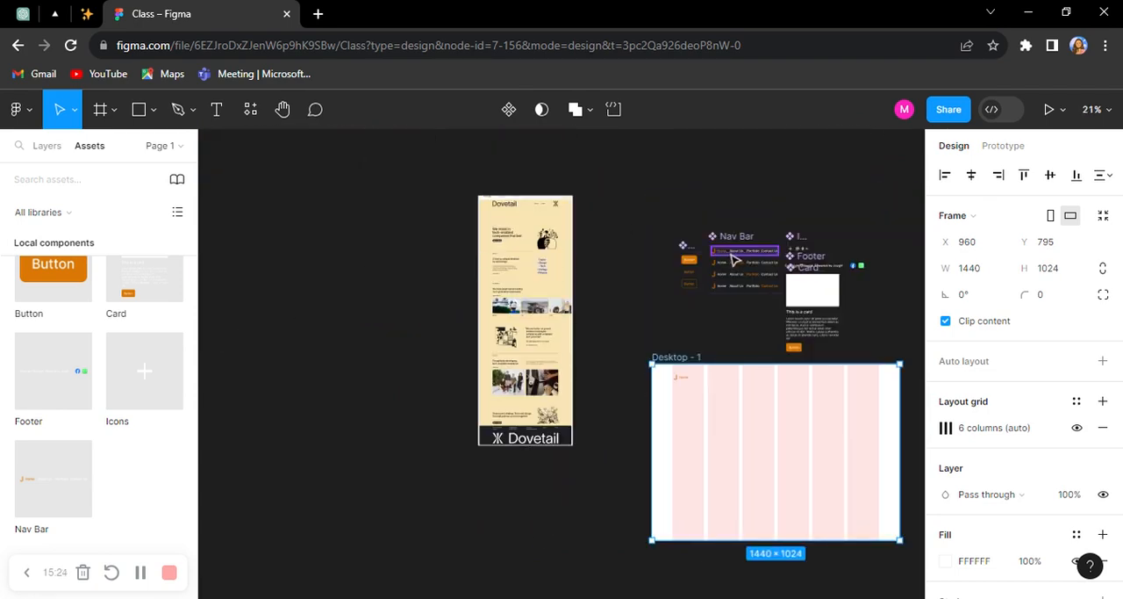
scroll(576, 248, "right", 2)
scroll(579, 252, "up", 3)
scroll(580, 252, "up", 3)
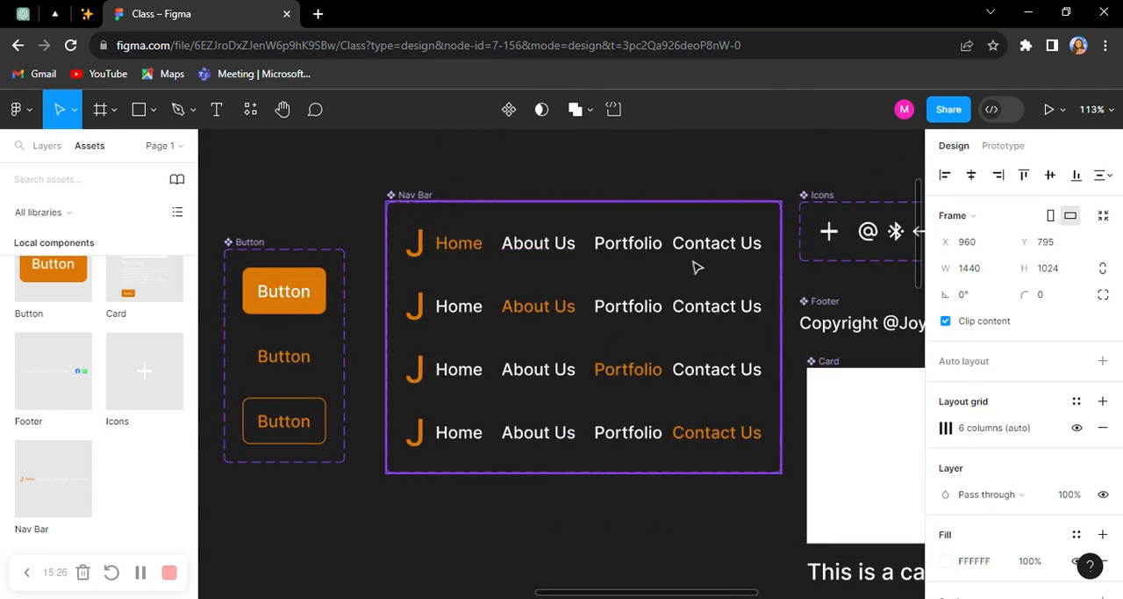
left_click(406, 196)
scroll(934, 334, "down", 5)
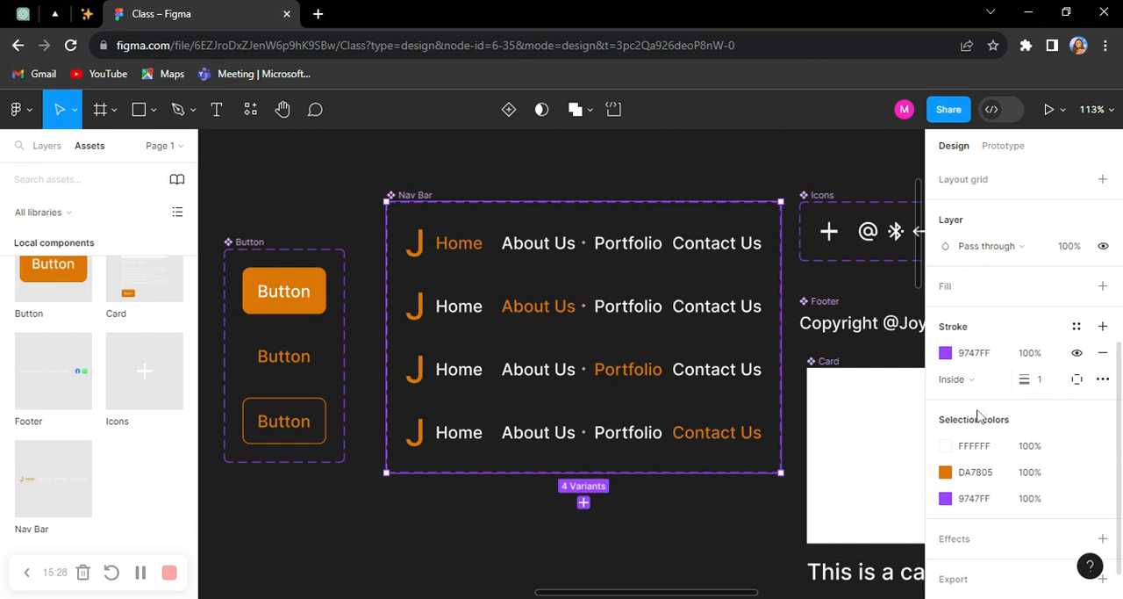
left_click(946, 446)
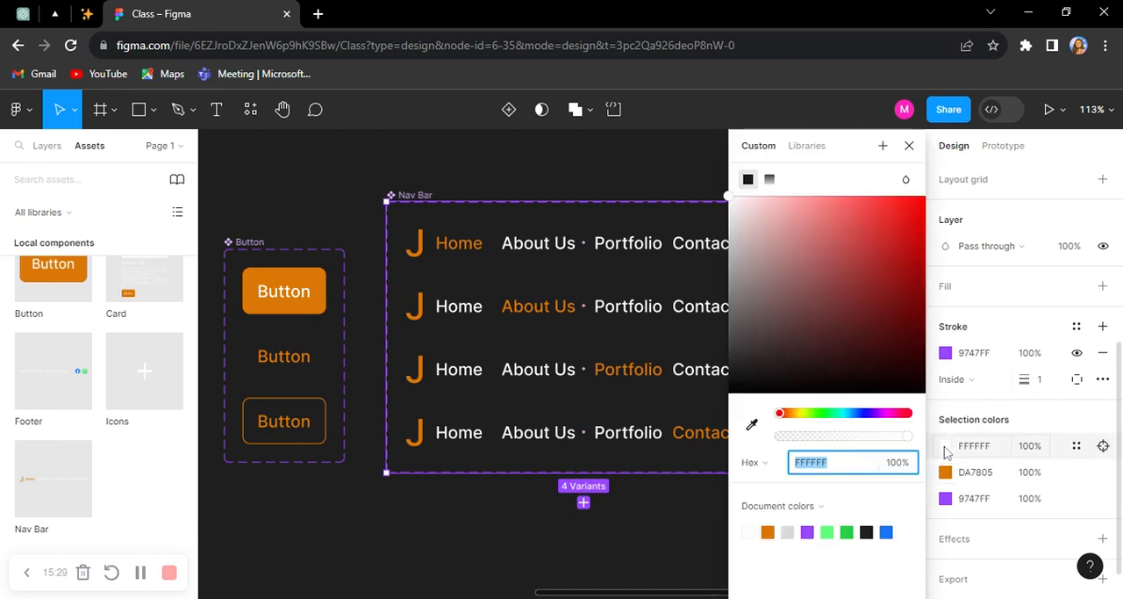
left_click(867, 530)
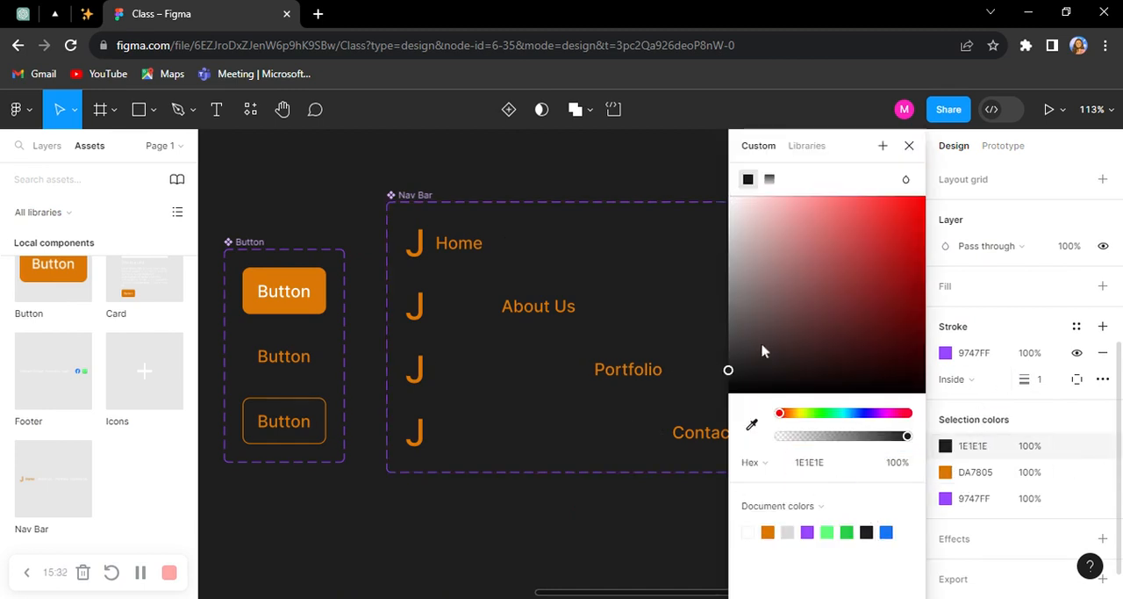
left_click_drag(730, 371, 725, 308)
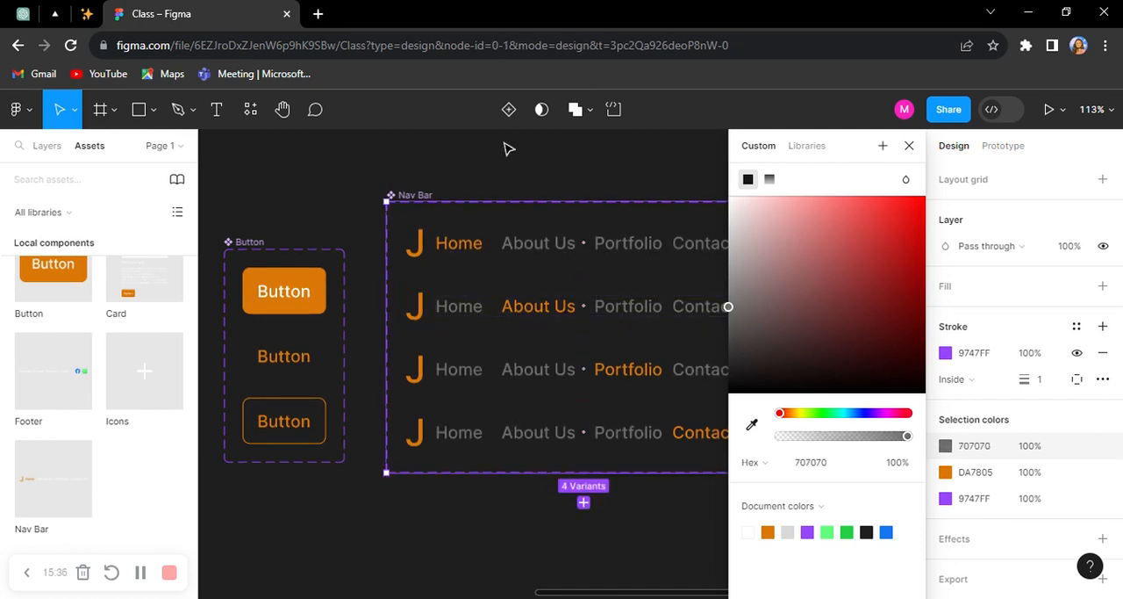
left_click(509, 147)
Step: Move the desktop frame's Nav Bar instance to X 120, Y 41, flush with the first column's edge
scroll(480, 177, "down", 5)
scroll(451, 373, "up", 5)
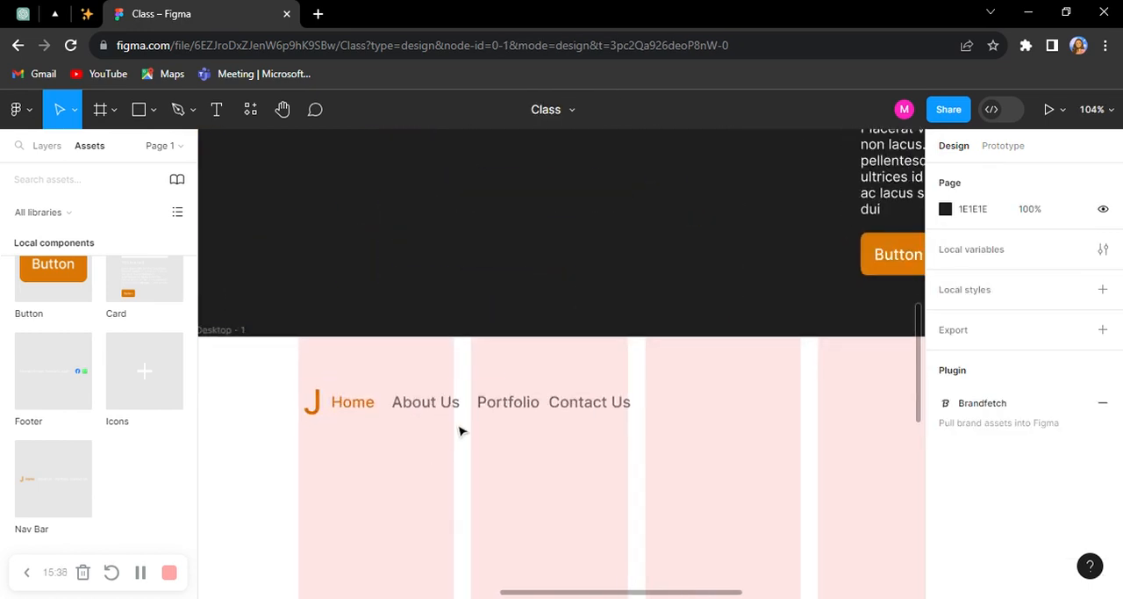
left_click(454, 417)
scroll(394, 376, "down", 2)
left_click_drag(394, 374, 384, 364)
scroll(387, 366, "down", 4)
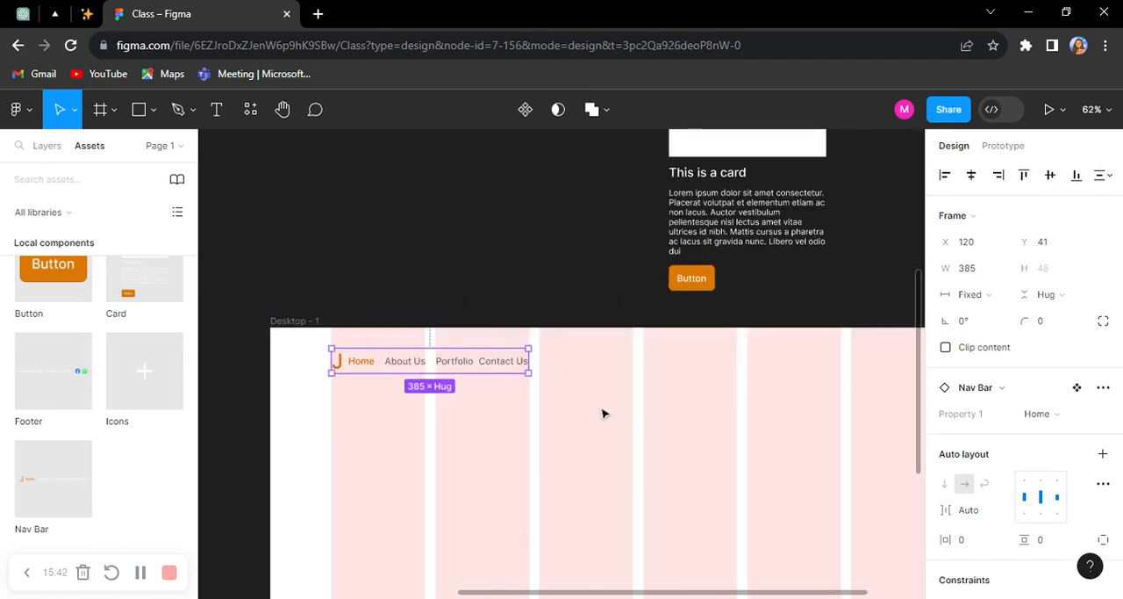
Step: Widen the Nav Bar instance to 1200 so it spans all six grid columns
scroll(450, 317, "down", 5)
left_click_drag(466, 309, 648, 325)
scroll(394, 349, "up", 5)
scroll(369, 283, "up", 2)
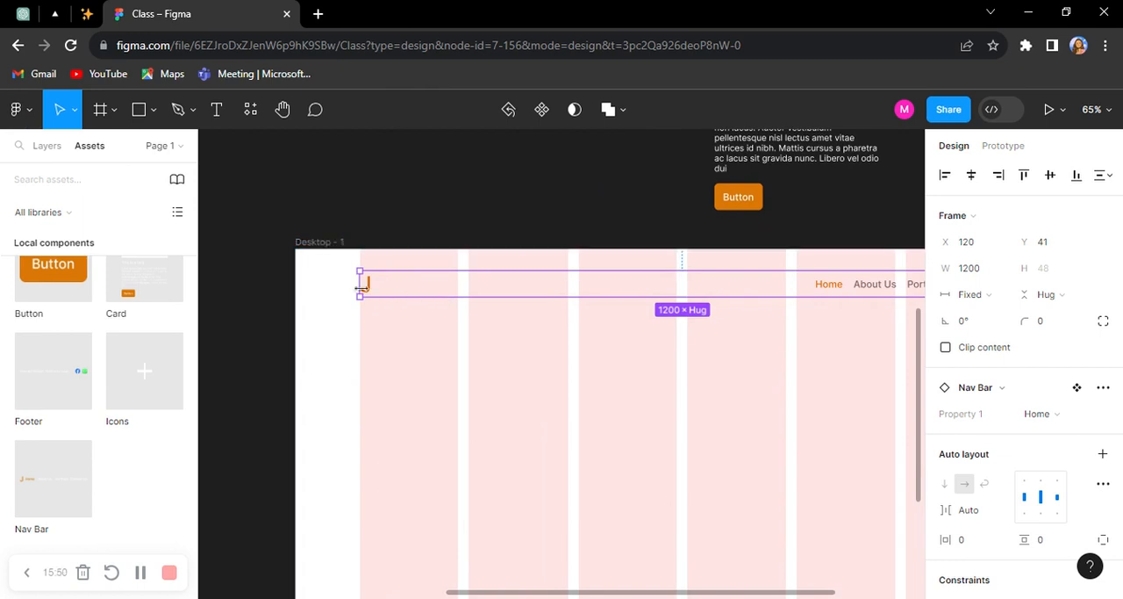
left_click_drag(827, 339, 787, 333)
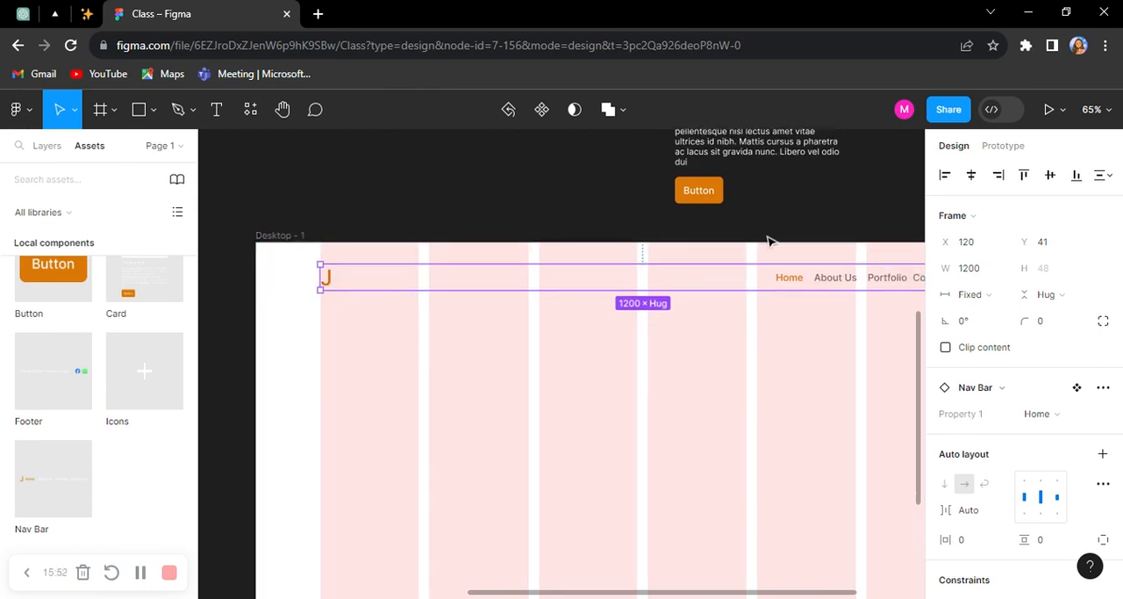
Step: Check how the widened Nav Bar lines up with the outer edges of the desktop frame's column grid
left_click(770, 240)
left_click_drag(864, 335, 746, 334)
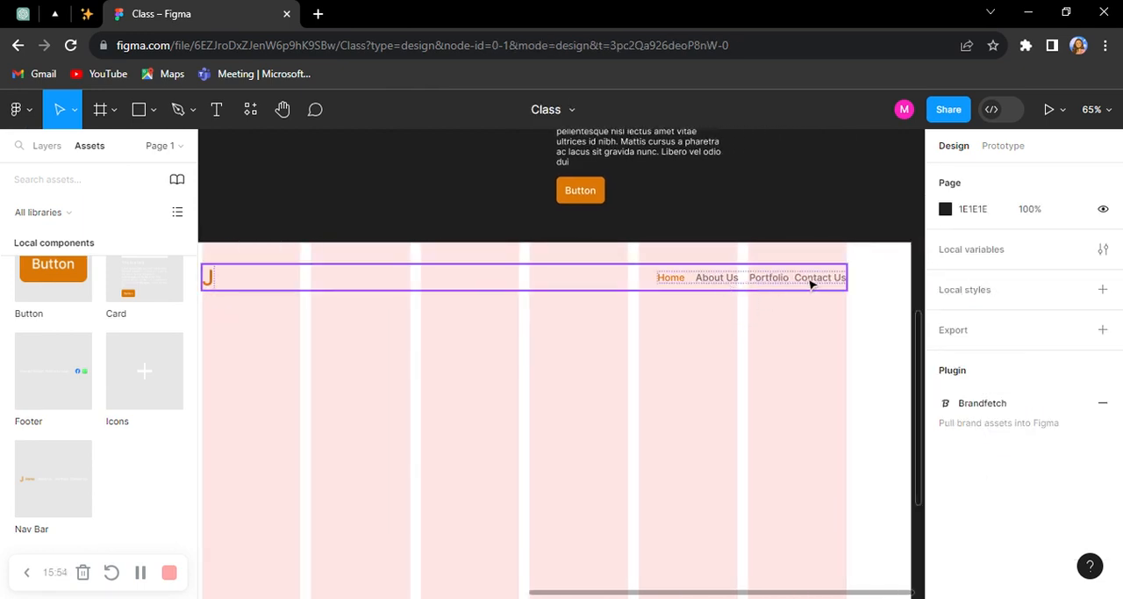
scroll(866, 281, "down", 2)
left_click(731, 277)
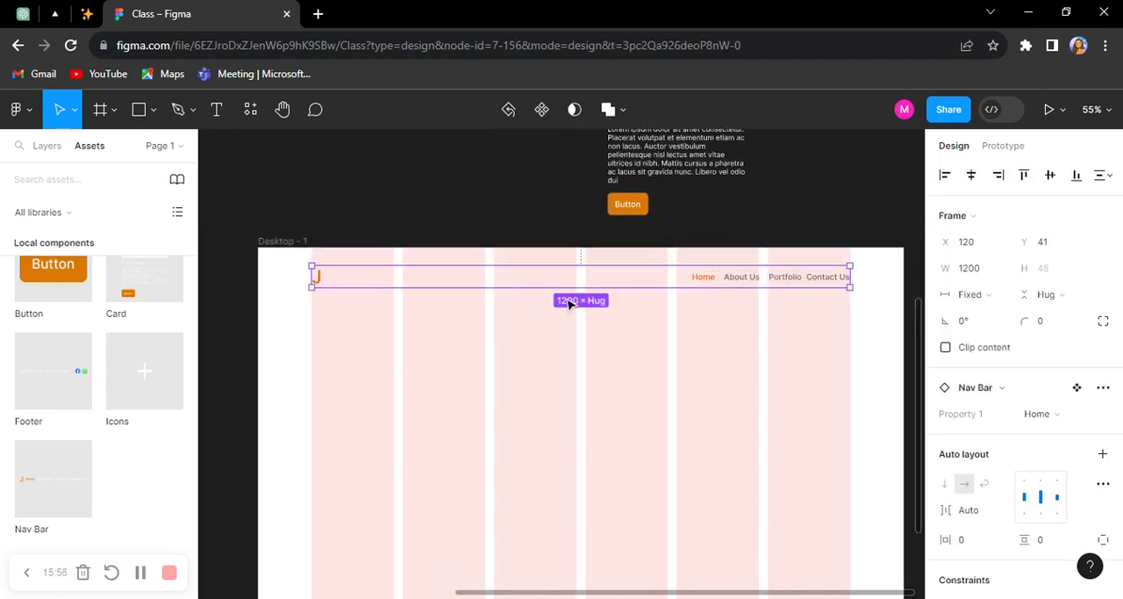
scroll(535, 303, "up", 2)
left_click(785, 341)
scroll(790, 351, "down", 6)
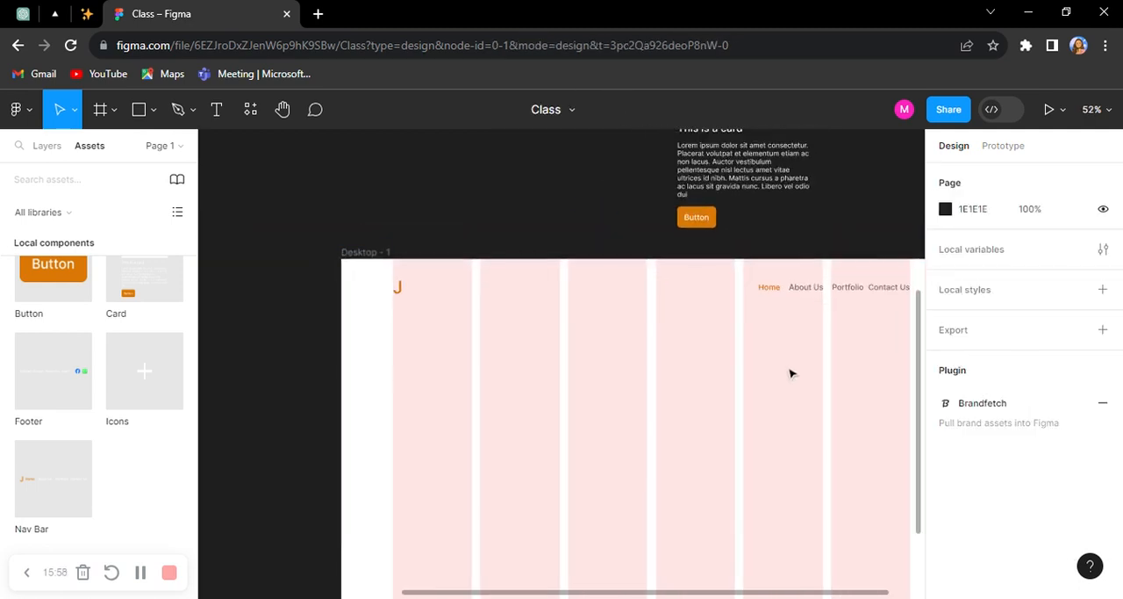
scroll(725, 429, "up", 4)
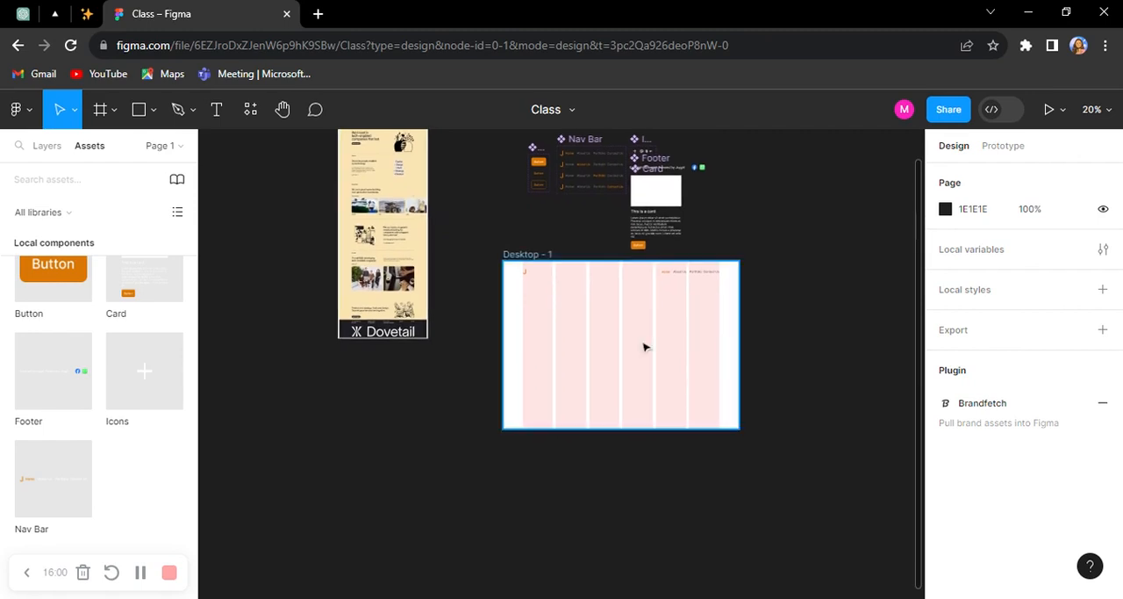
Step: Copy the Card component's title text and place the copy in the desktop frame below the Nav Bar logo
scroll(630, 329, "up", 2)
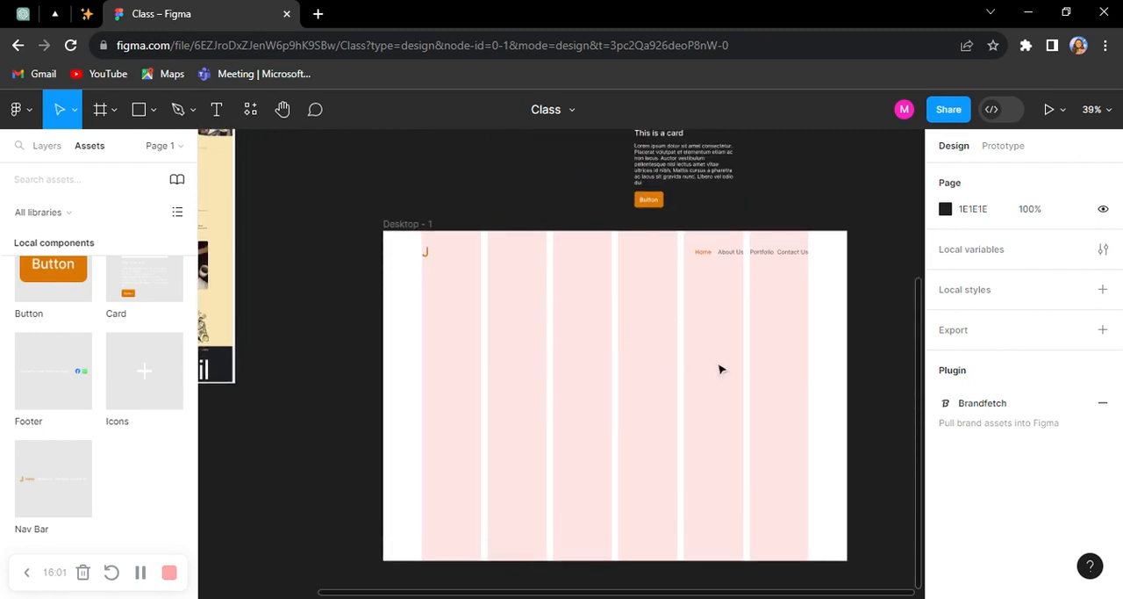
double_click(674, 139)
right_click(674, 140)
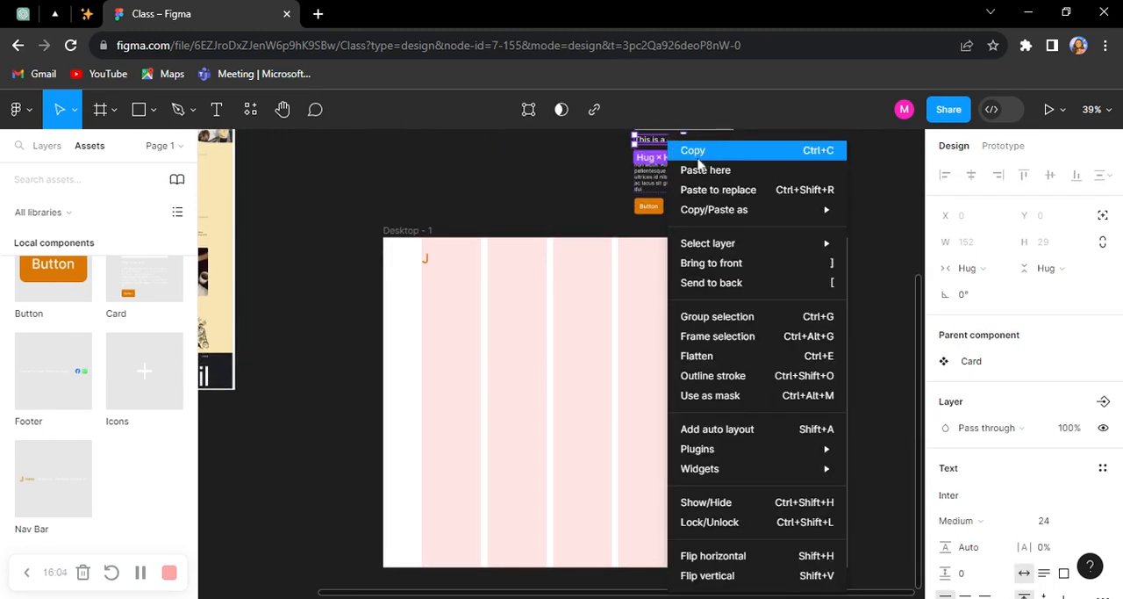
left_click(695, 151)
scroll(602, 341, "down", 3)
scroll(606, 321, "up", 2)
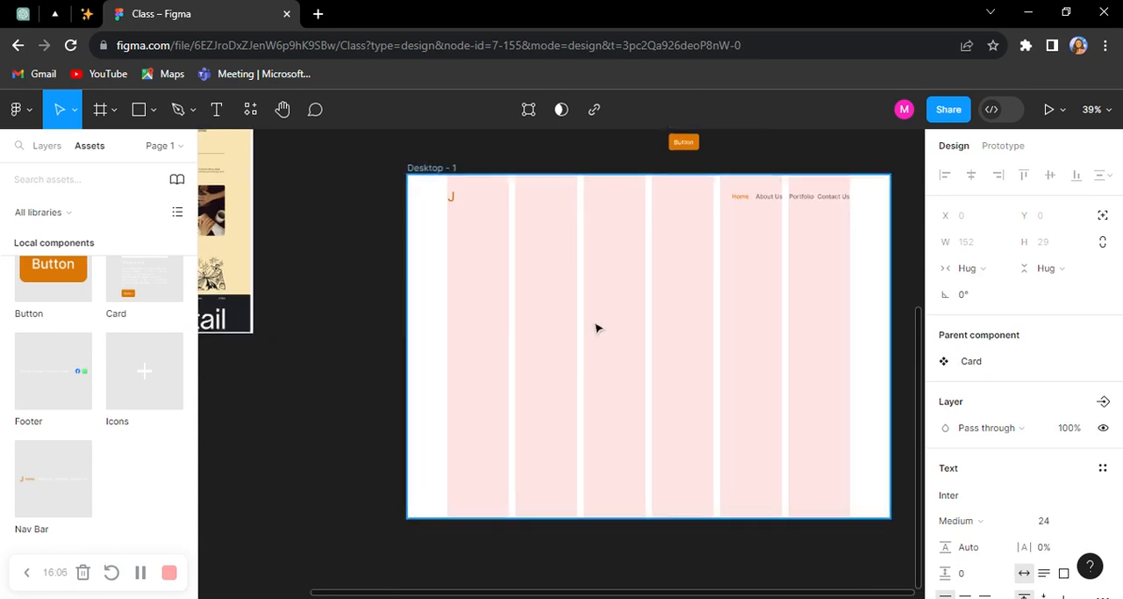
right_click(369, 220)
left_click(417, 230)
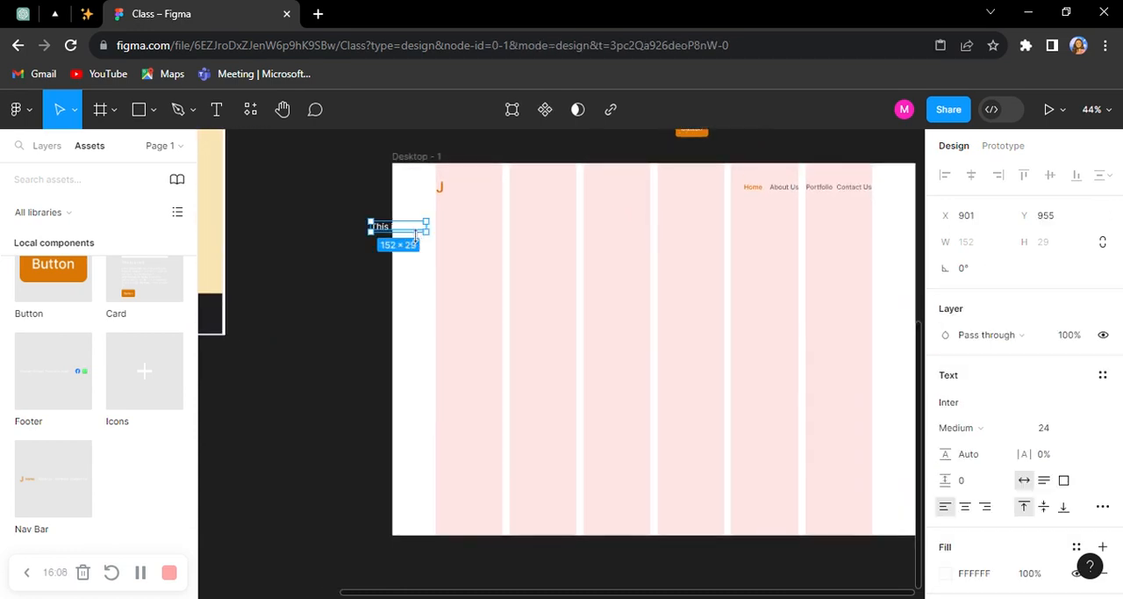
left_click_drag(416, 233, 466, 237)
Step: Set the copied title text's fill colour to black, 000000
scroll(985, 439, "down", 3)
left_click(975, 416)
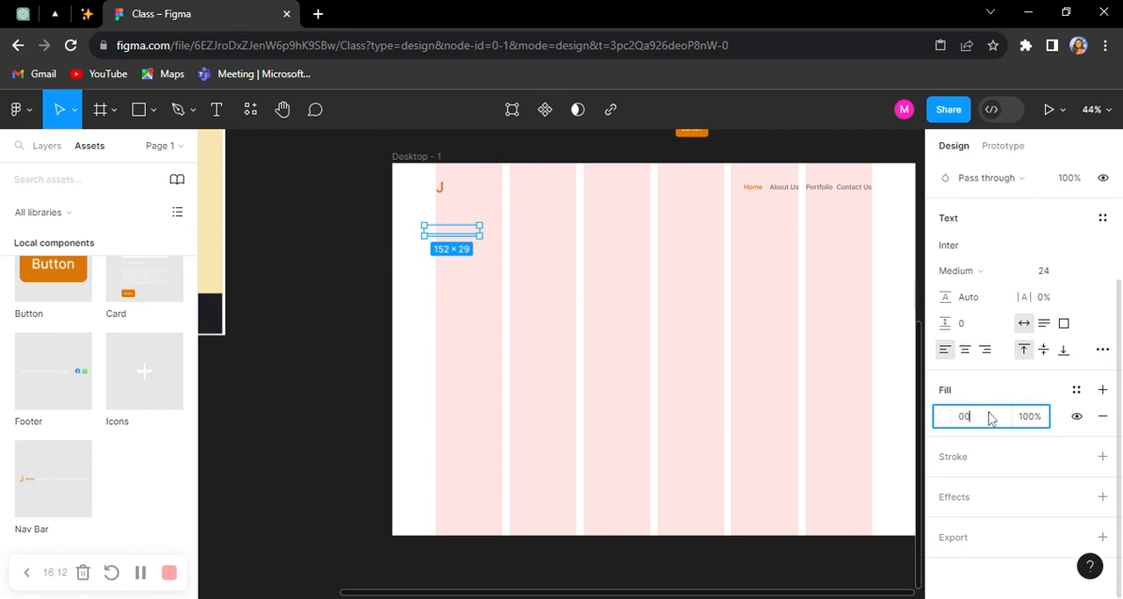
type("00")
key("Return")
Step: Replace the copied title's wording with "This is our header"
scroll(465, 233, "up", 5)
left_click_drag(472, 254, 479, 268)
double_click(479, 269)
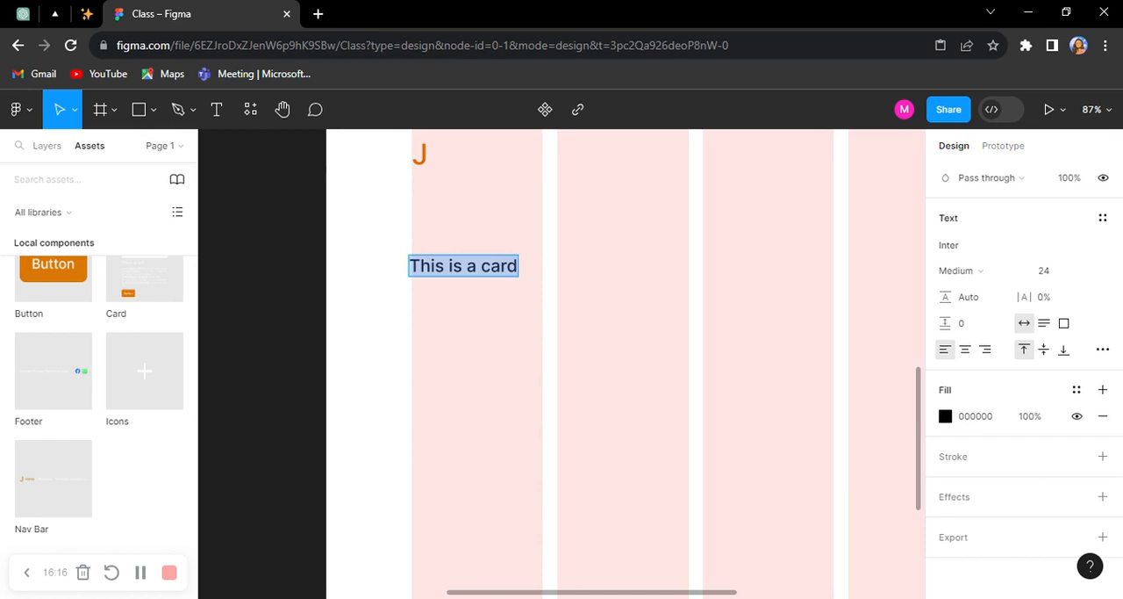
type("T")
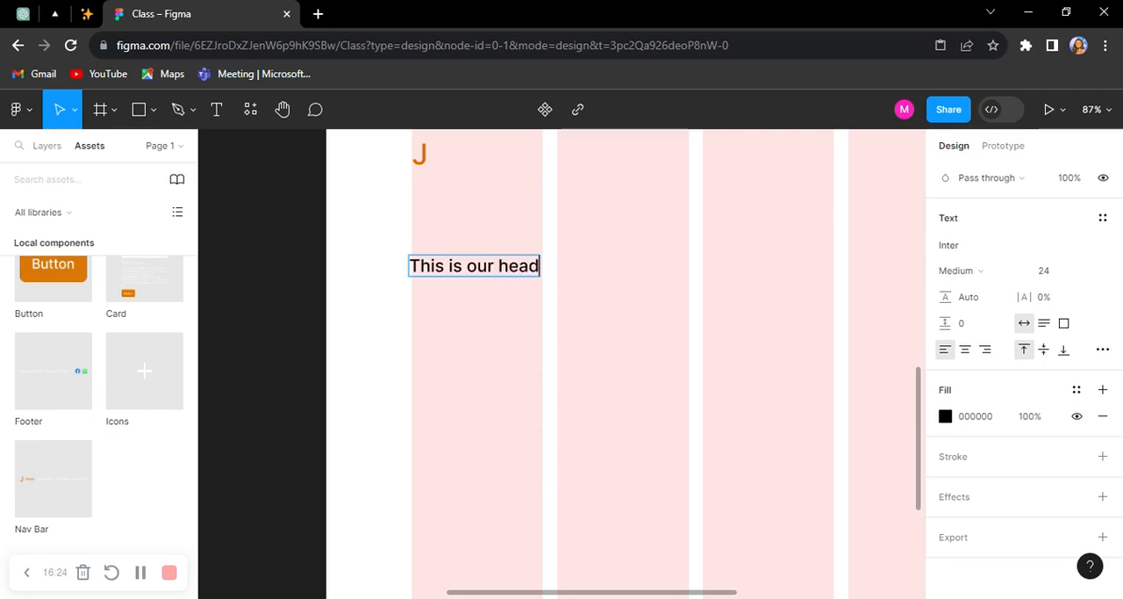
key("Escape")
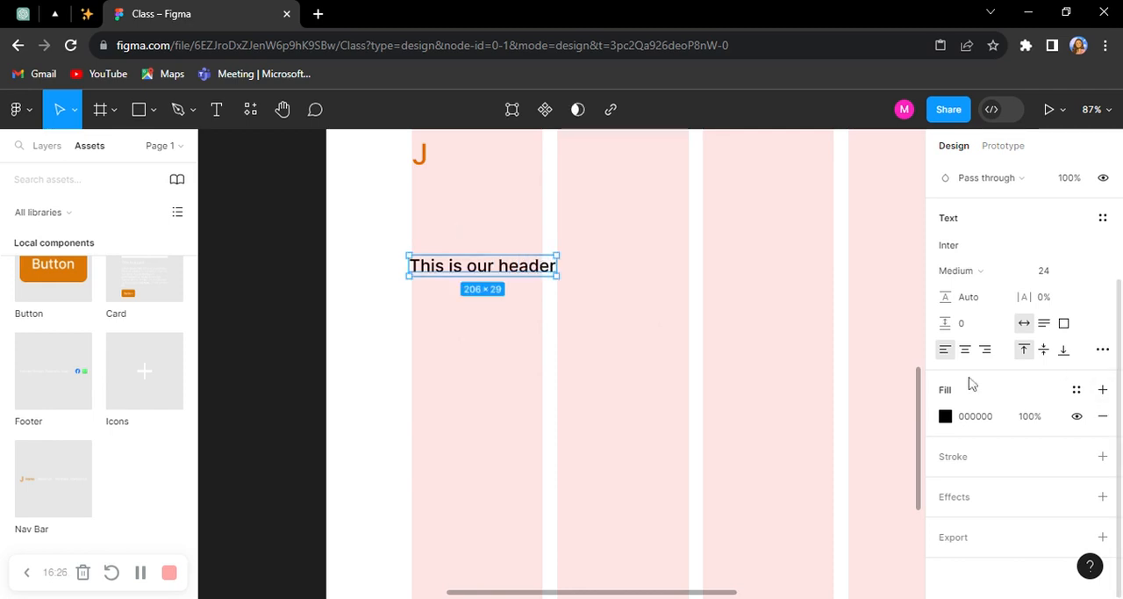
Step: Set the header text's font size to 64 and move it lower, aligned with the first column's edge
left_click(1046, 271)
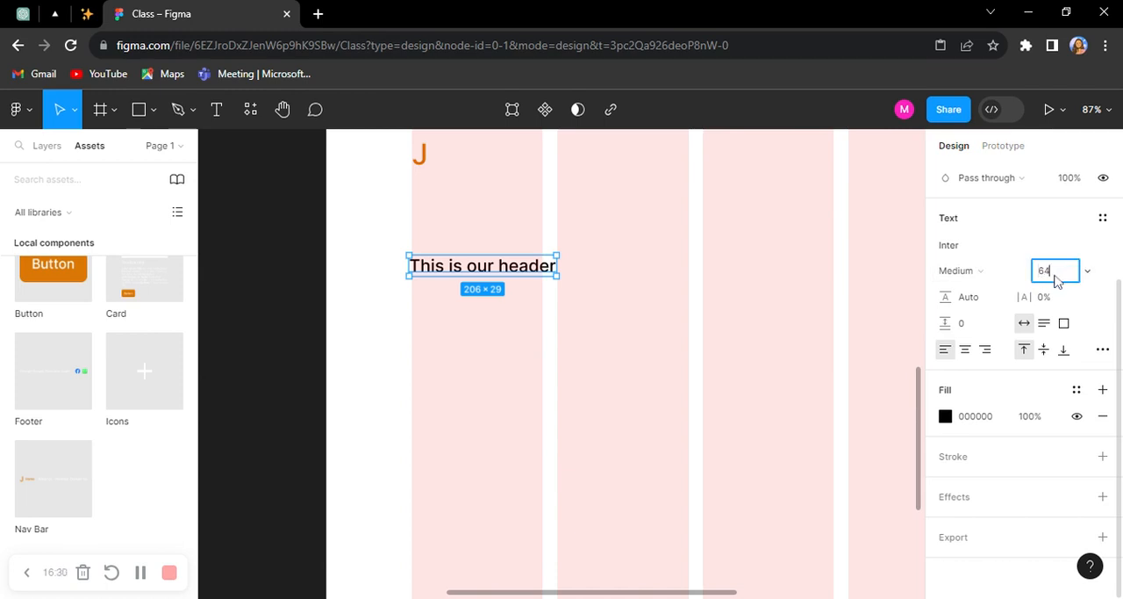
key("Return")
scroll(540, 273, "down", 5)
scroll(625, 285, "up", 3)
left_click_drag(625, 284, 622, 329)
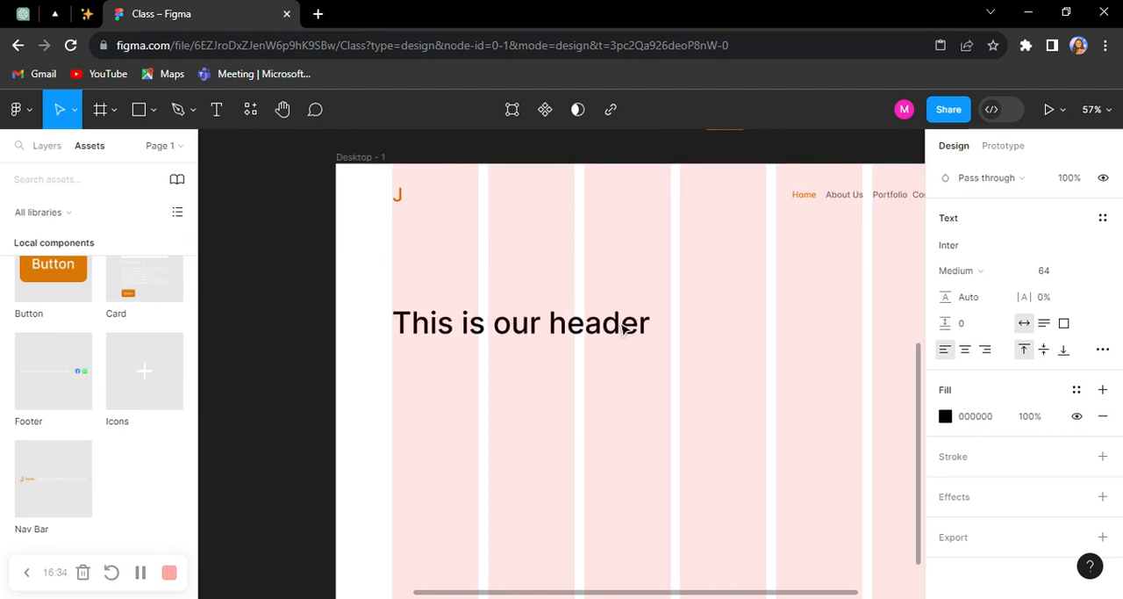
Step: Copy the Card component's lorem ipsum paragraph and place the copy just below the header at about X 146, Y 402
scroll(576, 303, "down", 4)
scroll(737, 303, "right", 1)
left_click(763, 191)
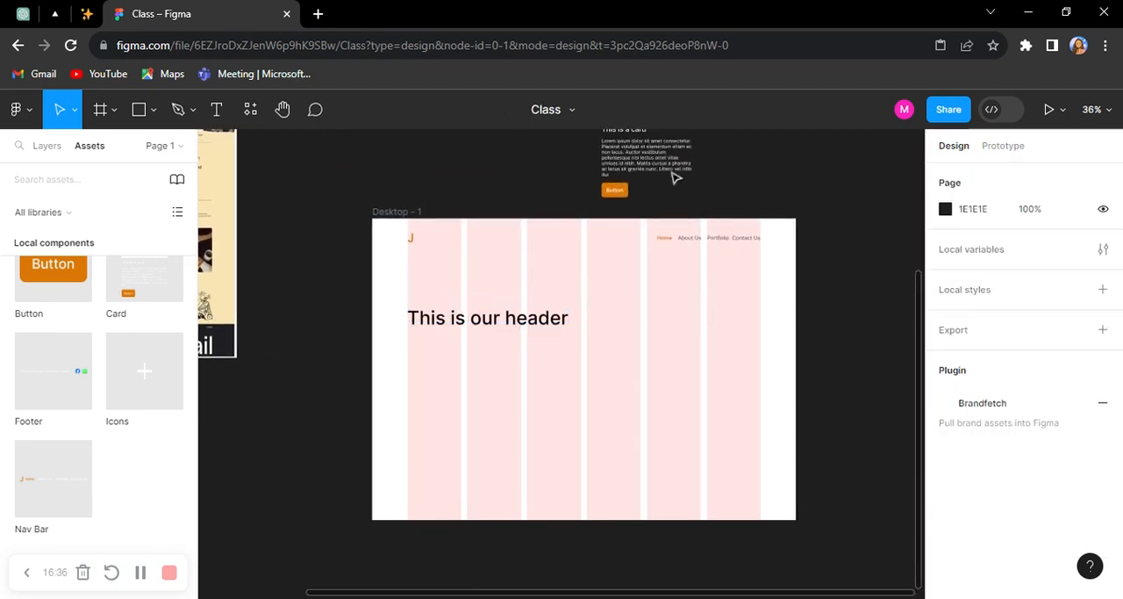
left_click(607, 163)
right_click(599, 138)
left_click(618, 148)
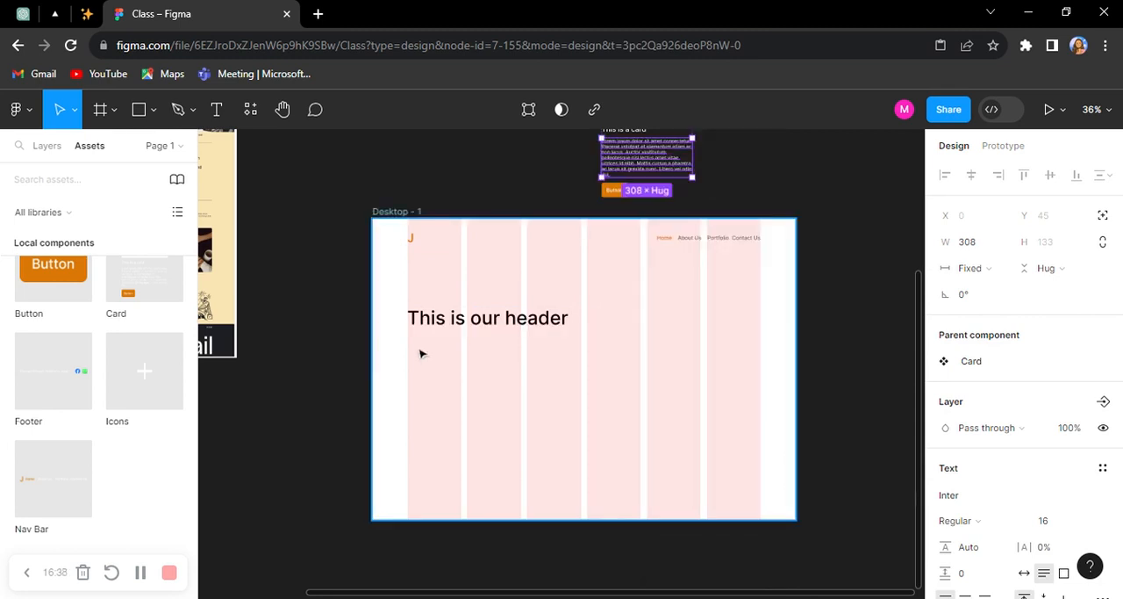
scroll(421, 352, "up", 4)
right_click(427, 348)
left_click(461, 166)
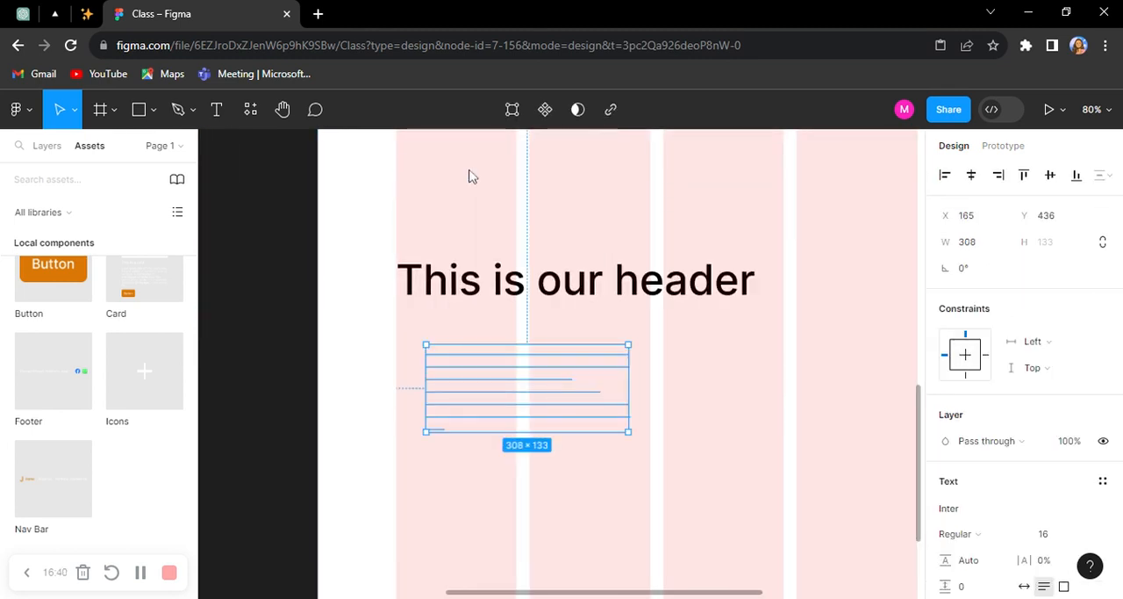
left_click_drag(470, 426, 451, 378)
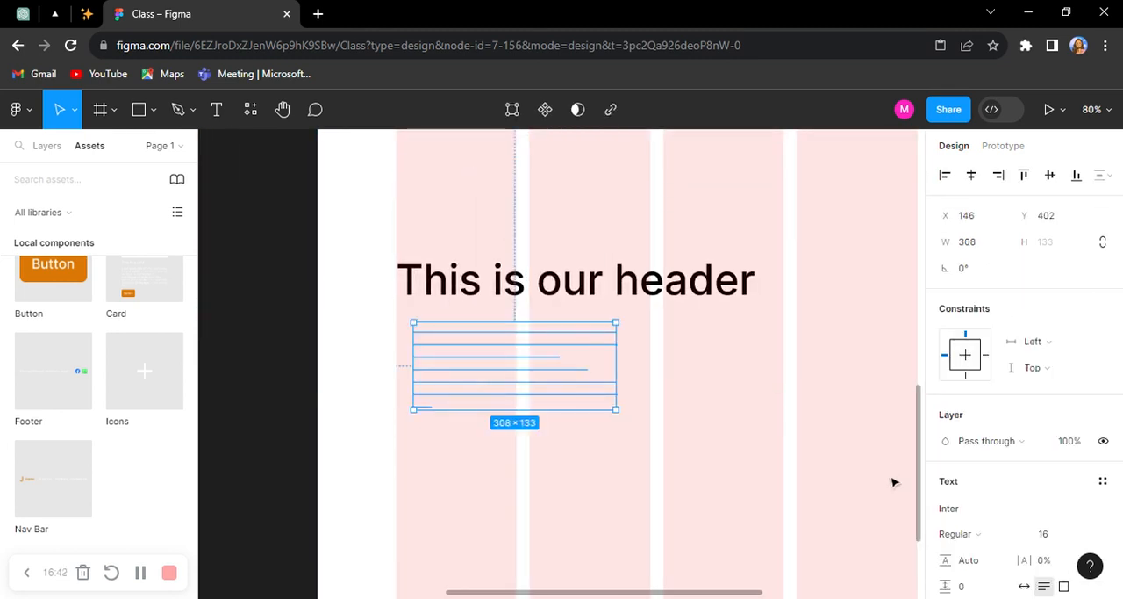
Step: Change the pasted paragraph's fill to the dark document colour 1E1E1E
scroll(892, 481, "down", 1)
scroll(945, 499, "down", 3)
left_click(948, 433)
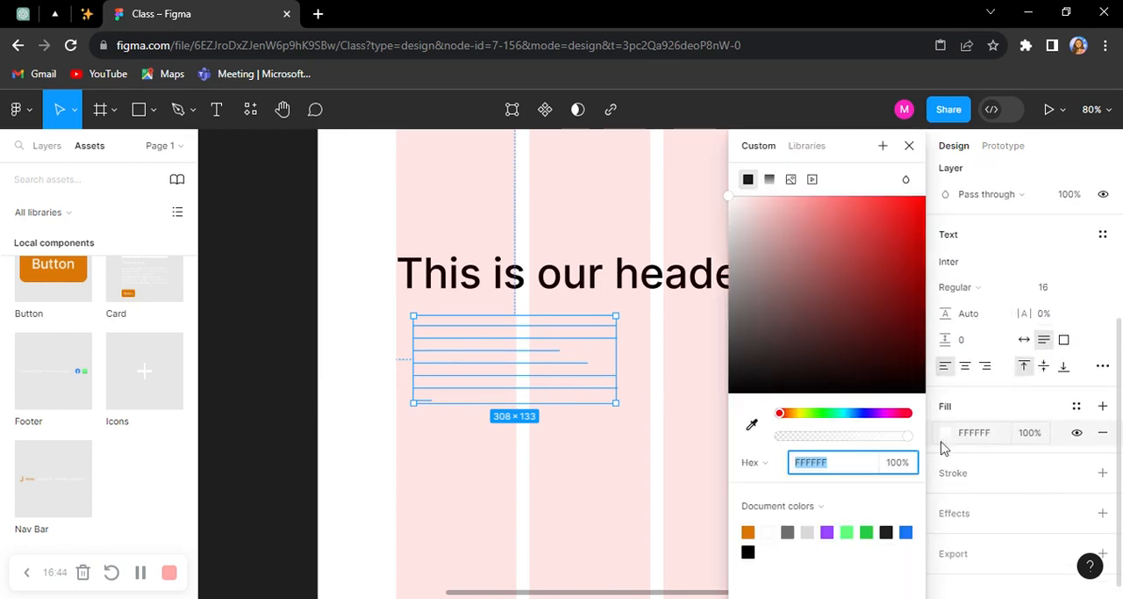
left_click(889, 531)
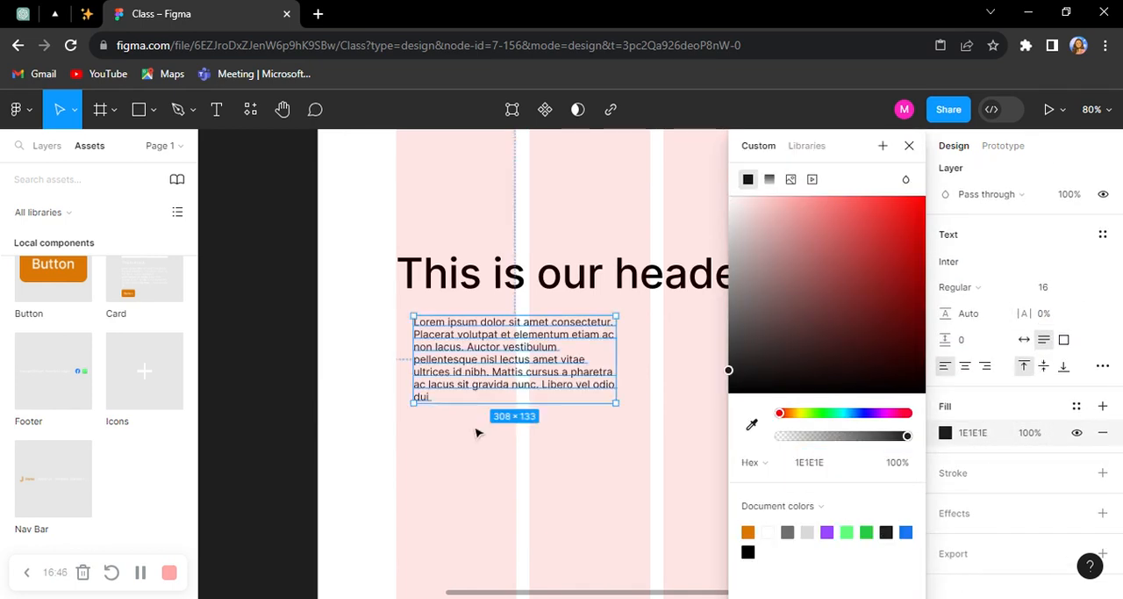
Step: Move the lorem ipsum paragraph to about X 124, Y 395 and widen it to about 539 to match the header
left_click(477, 431)
scroll(476, 342, "up", 4)
left_click(474, 354)
double_click(470, 352)
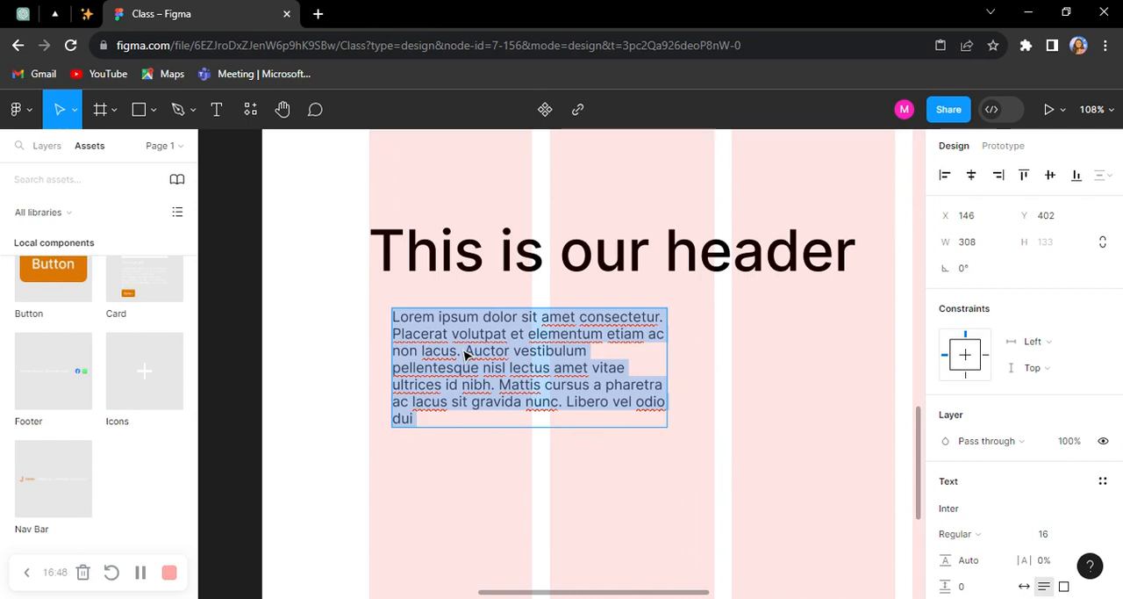
key("Escape")
left_click(559, 363)
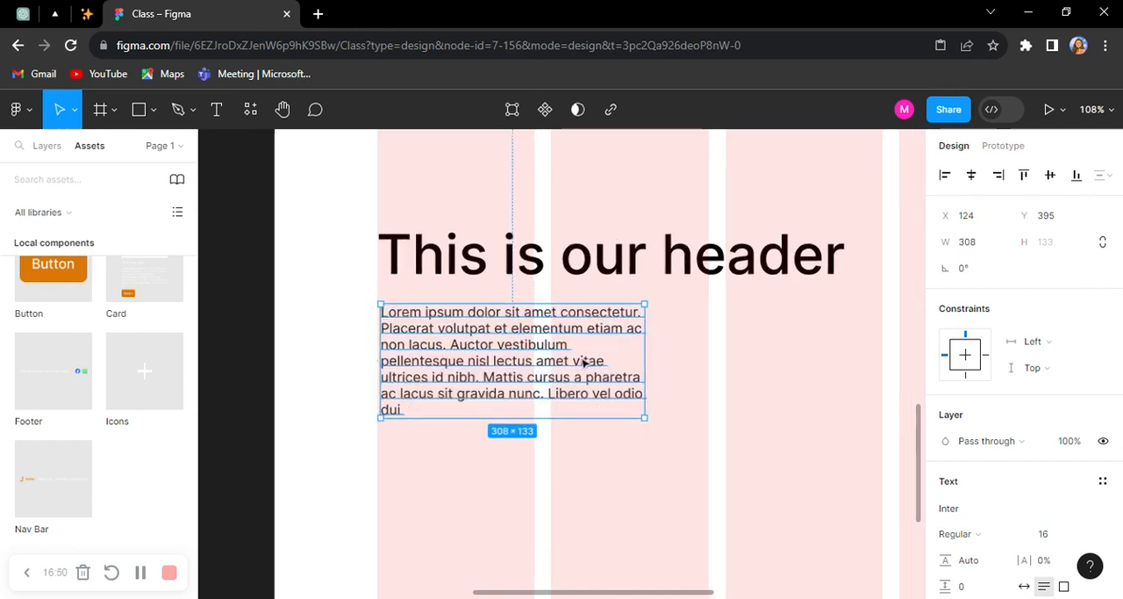
scroll(597, 358, "down", 3)
left_click_drag(629, 360, 780, 347)
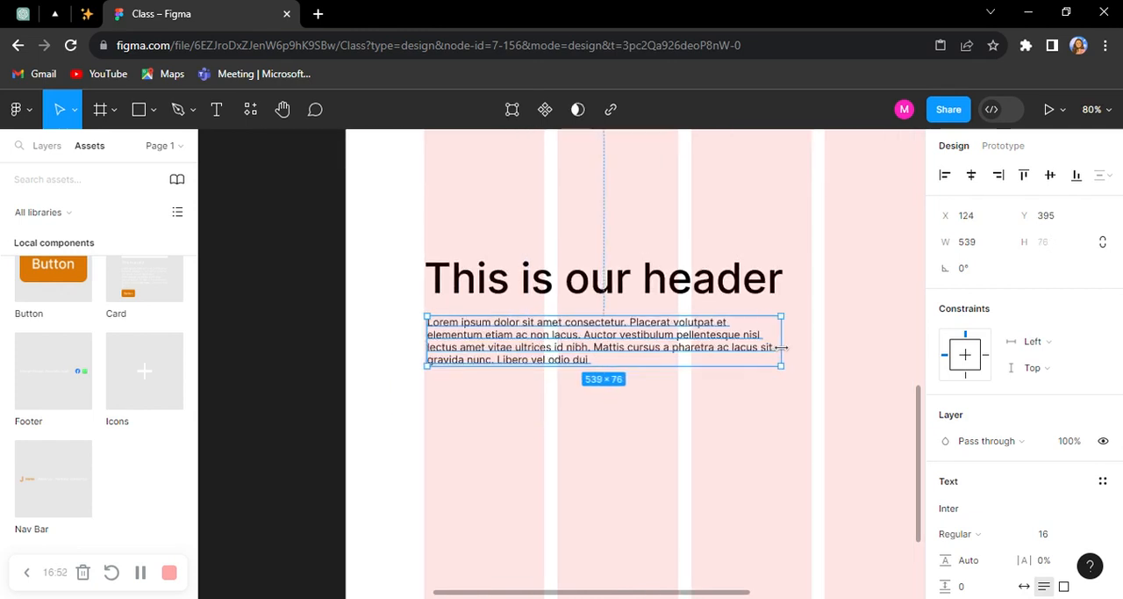
Step: Wrap the header text and the paragraph below it in a vertical auto layout frame
key("ctrl+a")
key("shift+a")
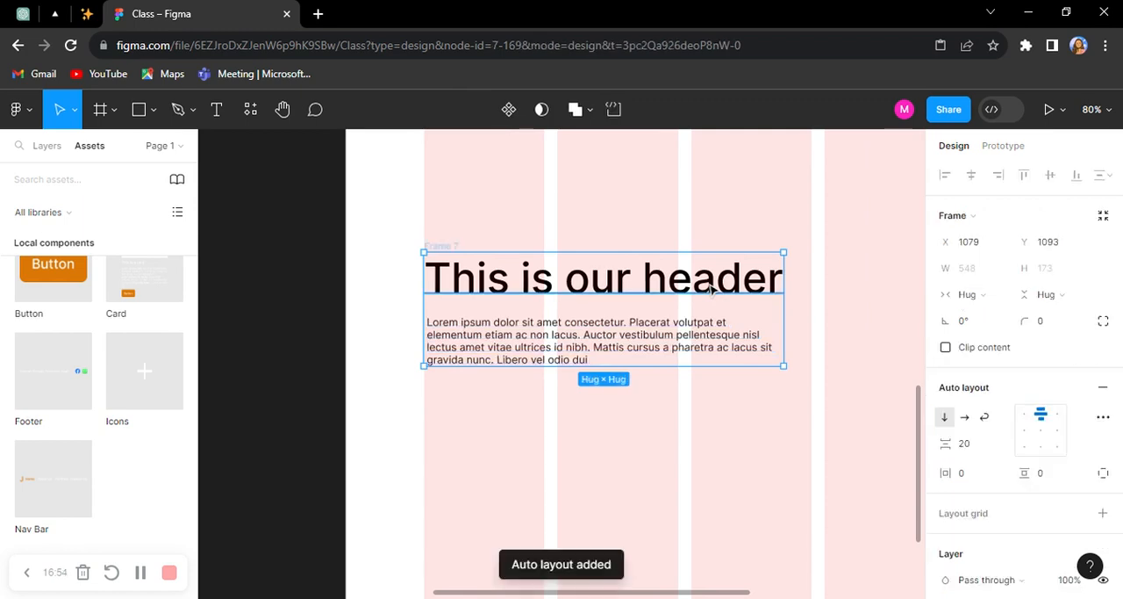
scroll(647, 286, "down", 5)
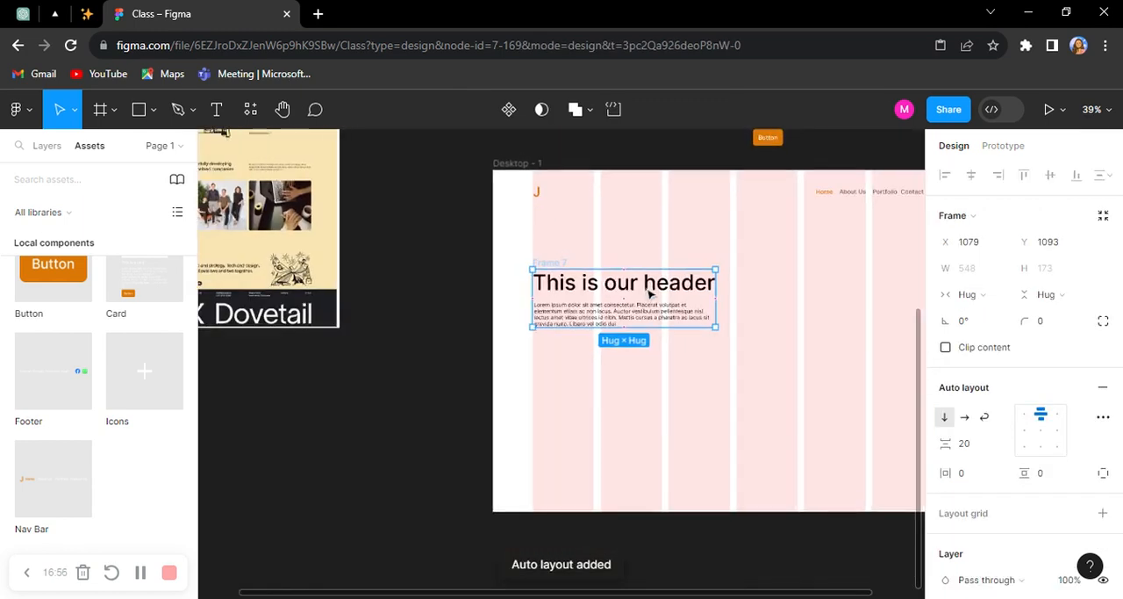
Step: Nest the header text frame inside Desktop - 1 and position it at about X 120, Y 305
left_click(48, 146)
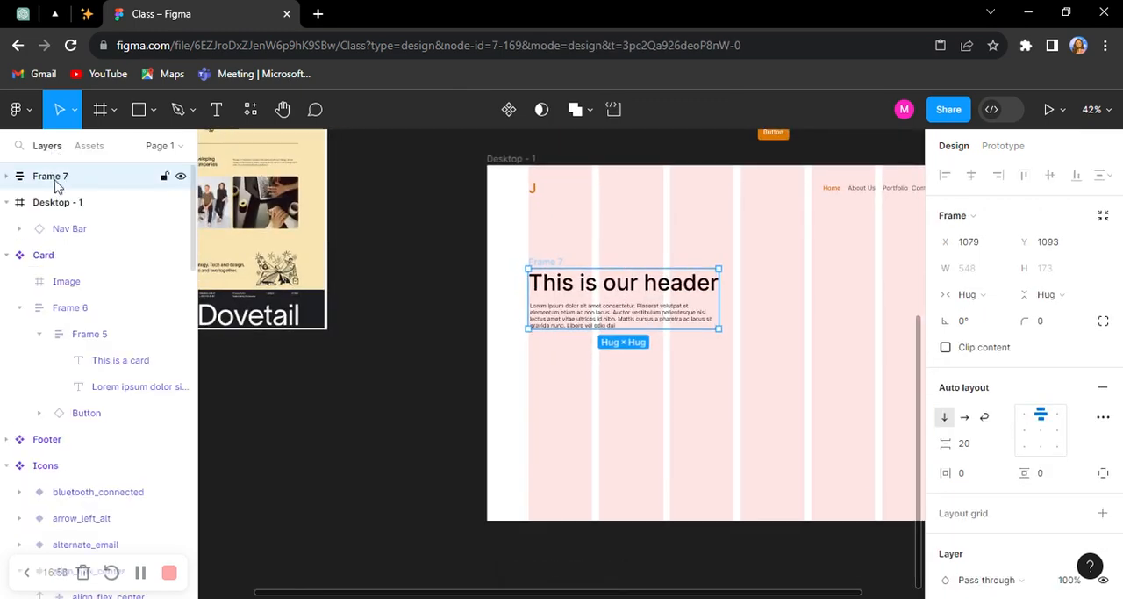
left_click_drag(68, 214, 67, 214)
scroll(561, 318, "up", 5)
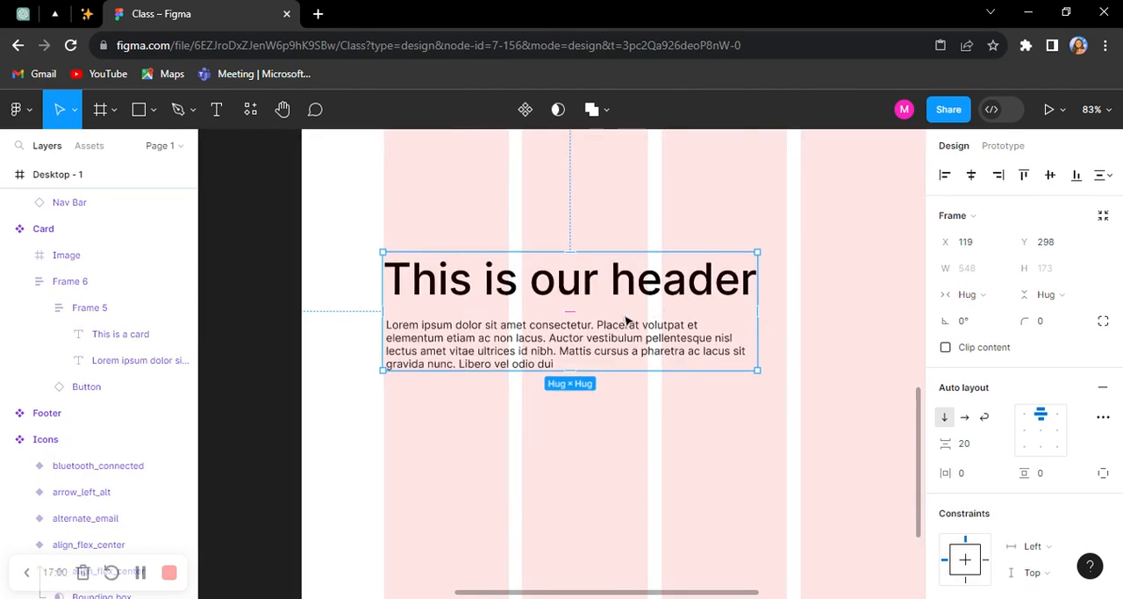
left_click_drag(635, 322, 626, 325)
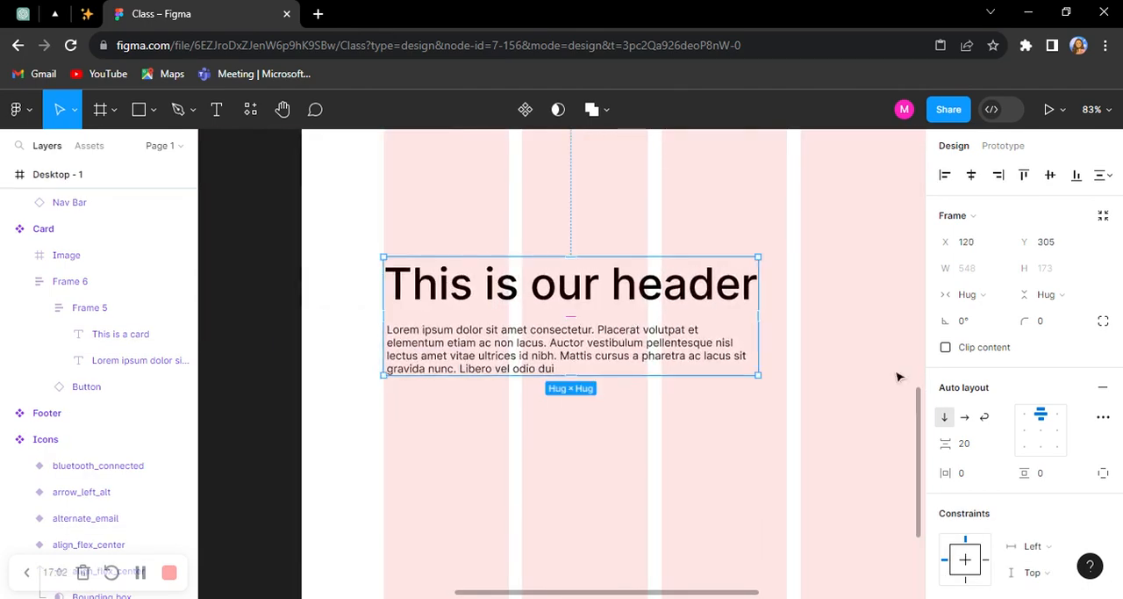
scroll(445, 280, "down", 5)
scroll(679, 292, "up", 2)
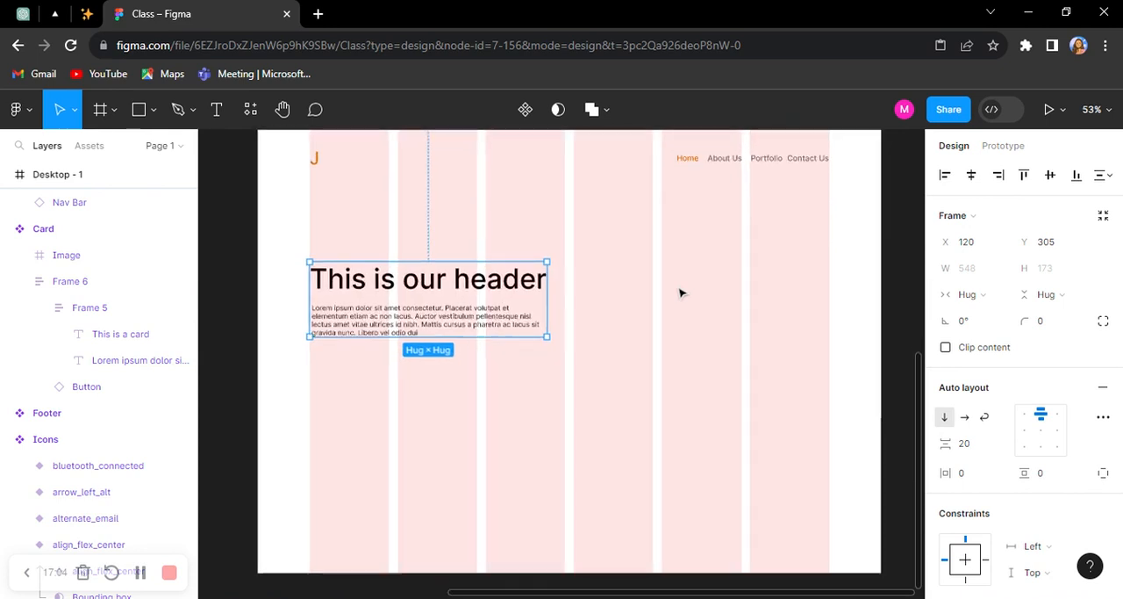
Step: Draw a frame about 447 × 288 beside the header, ending at the last column's edge, and give it an image fill
left_click(682, 293)
key("f")
left_click_drag(635, 237, 829, 361)
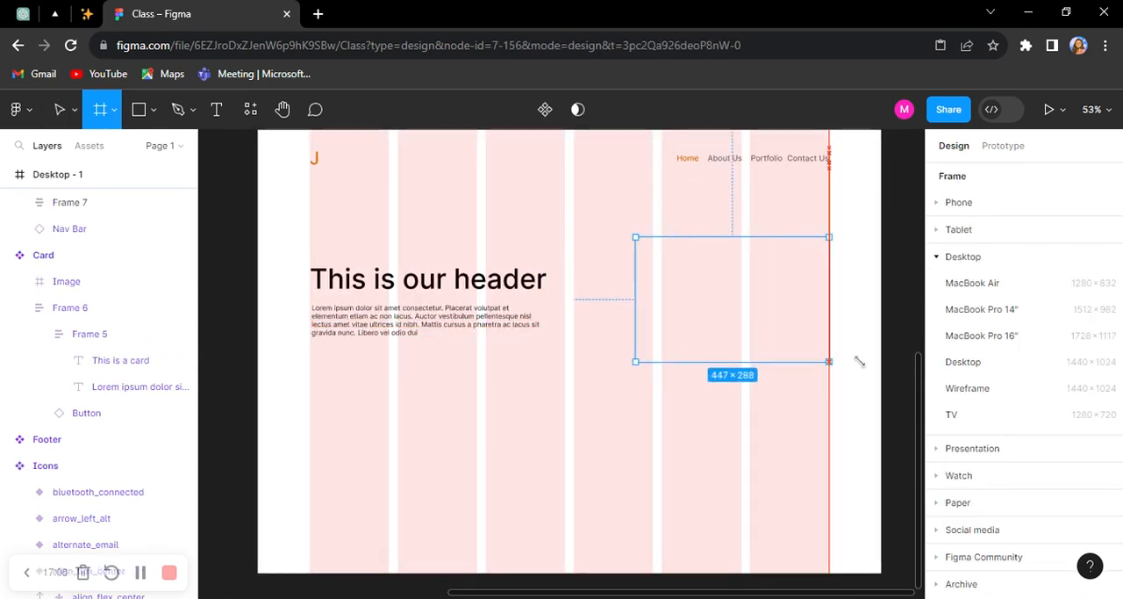
scroll(966, 422, "down", 2)
left_click(960, 430)
left_click(949, 444)
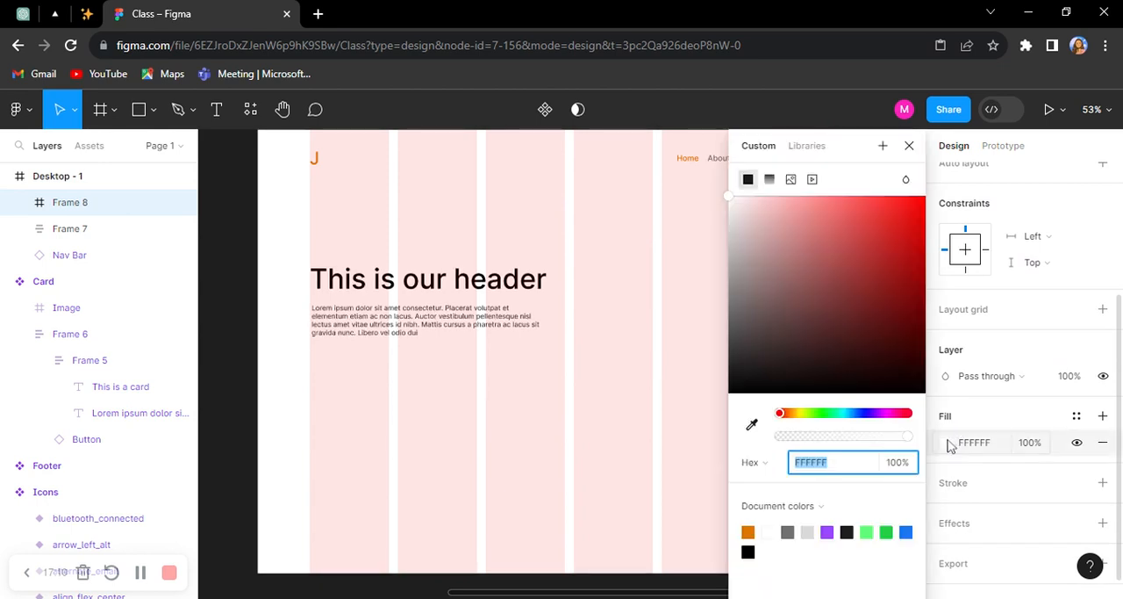
left_click(790, 179)
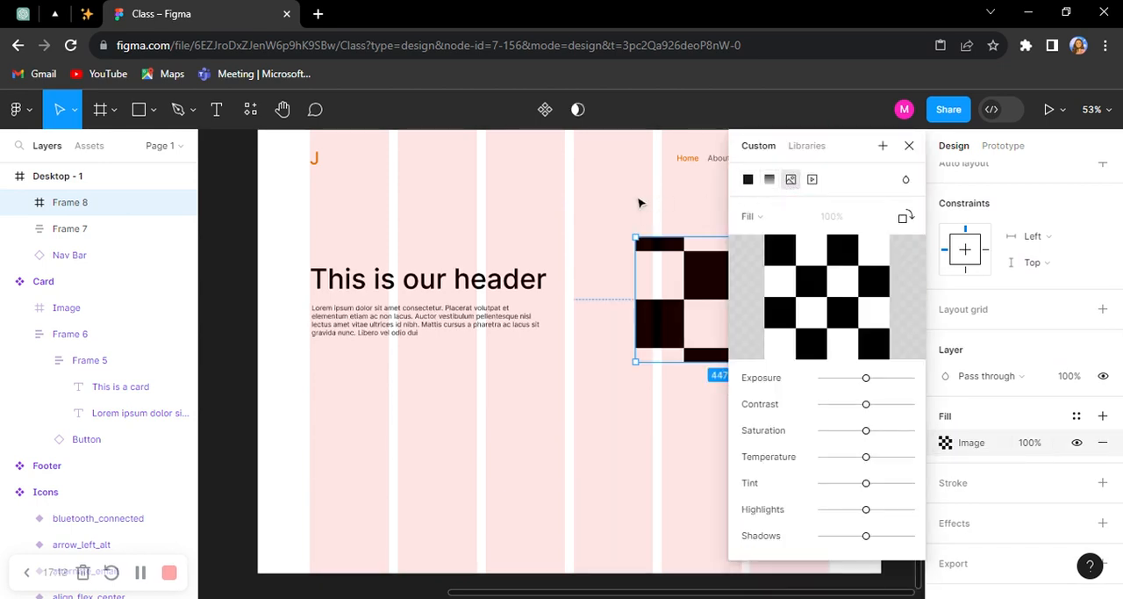
Step: Search the plugins for "unsplash" and run the Unsplash plugin
left_click(256, 109)
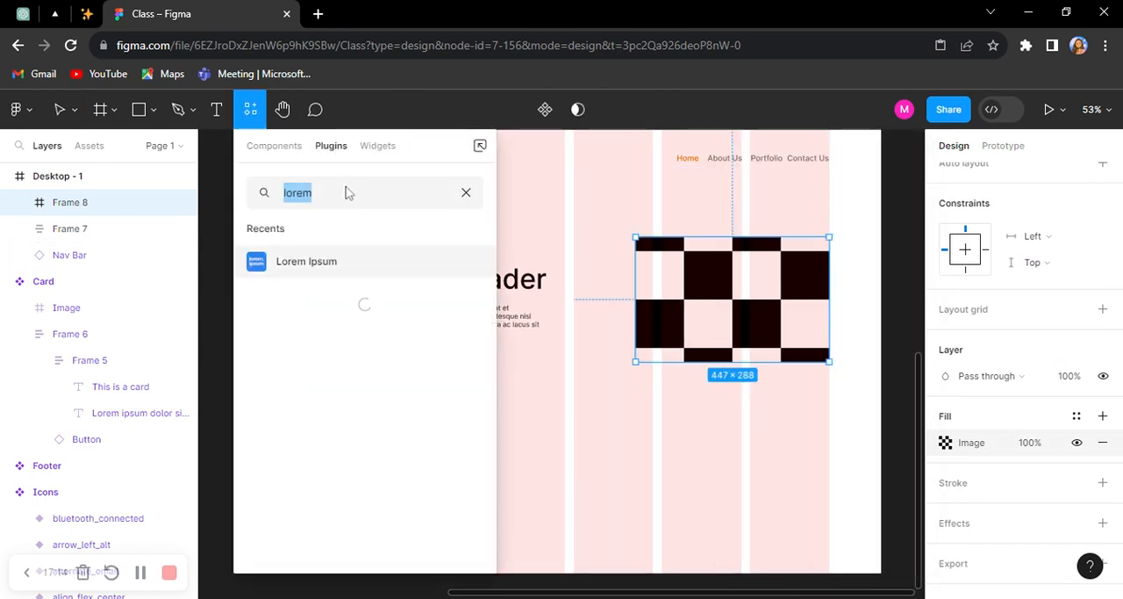
type("unsplash")
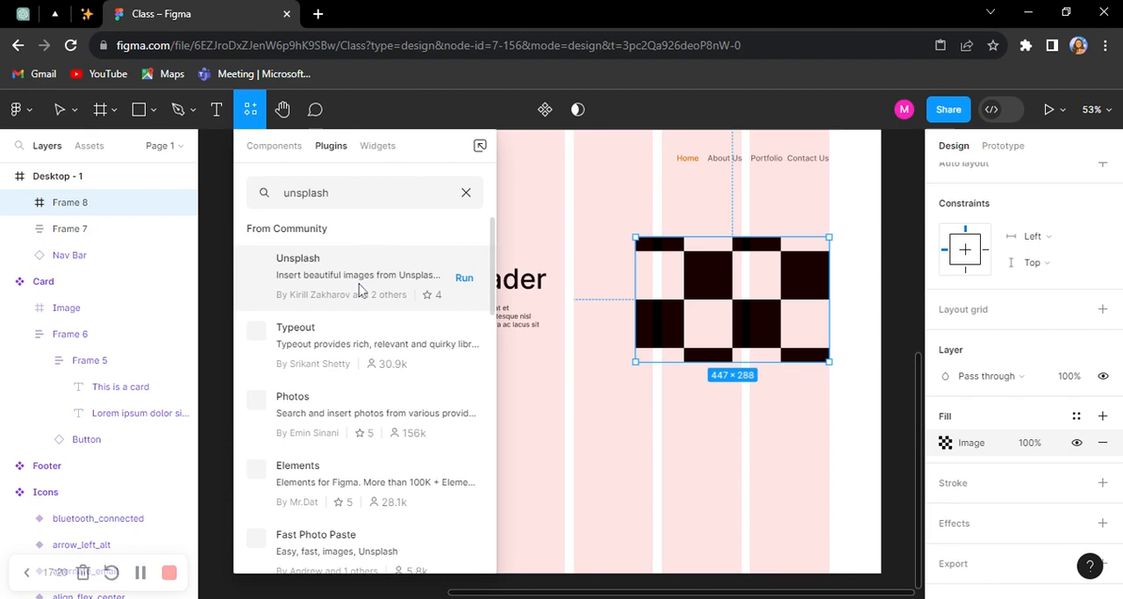
left_click(358, 284)
left_click(341, 375)
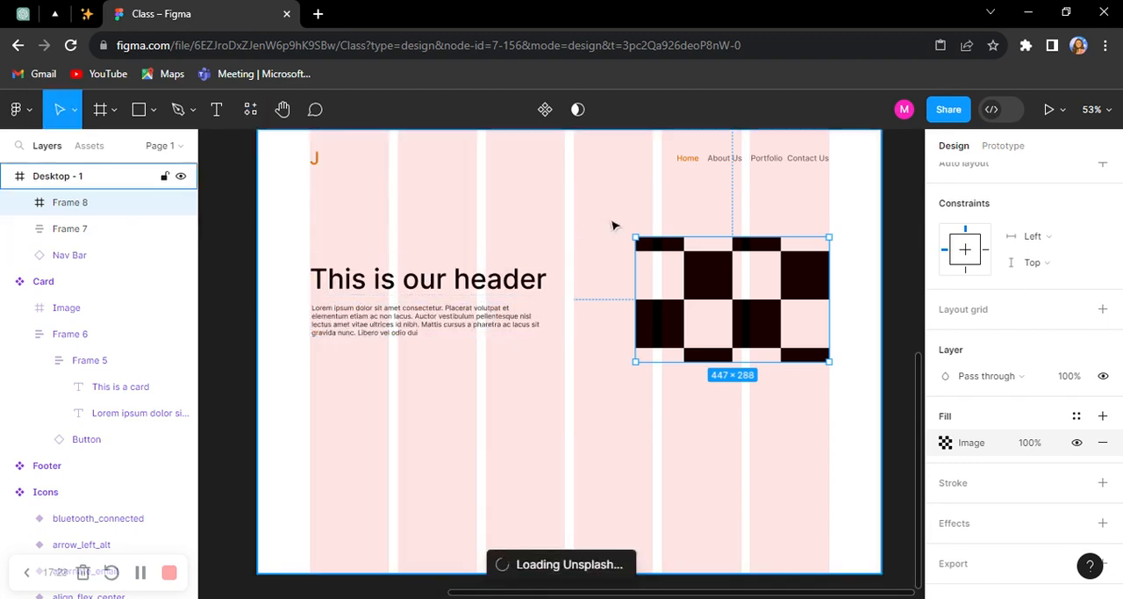
scroll(567, 284, "down", 3)
scroll(538, 252, "up", 4)
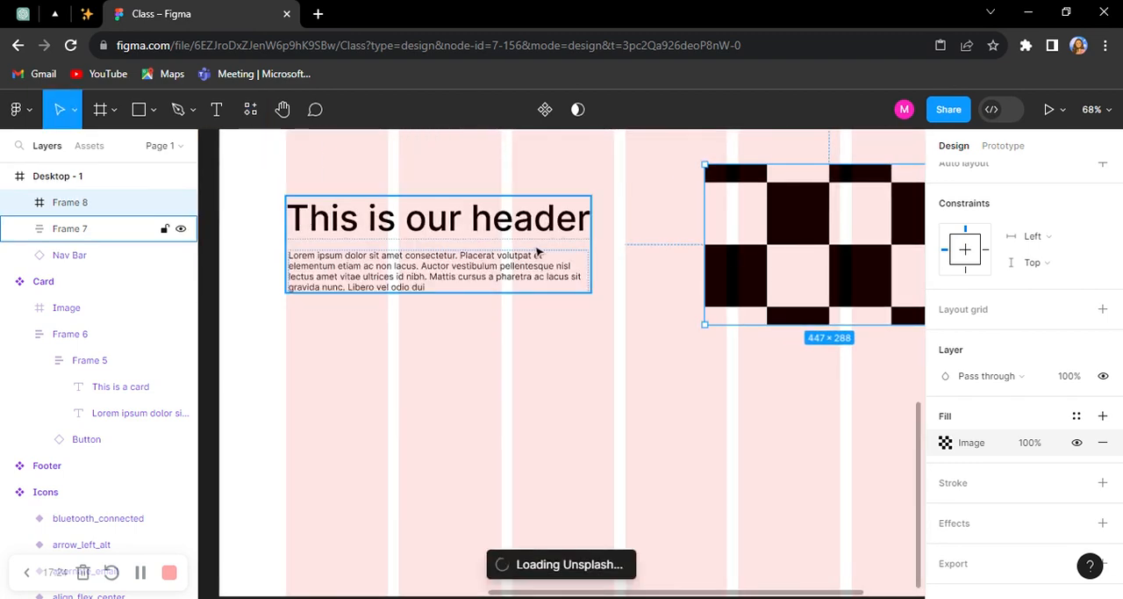
Step: Combine the header text frame and the checkered image frame in a horizontal auto layout
left_click(538, 252, "shift")
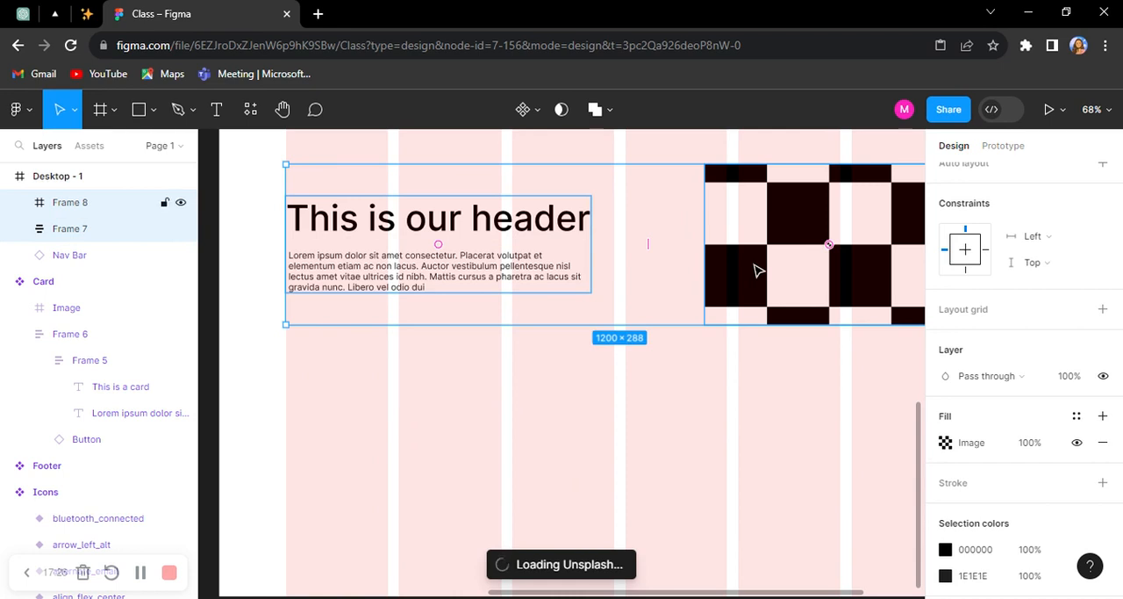
key("shift+a")
scroll(609, 231, "down", 3)
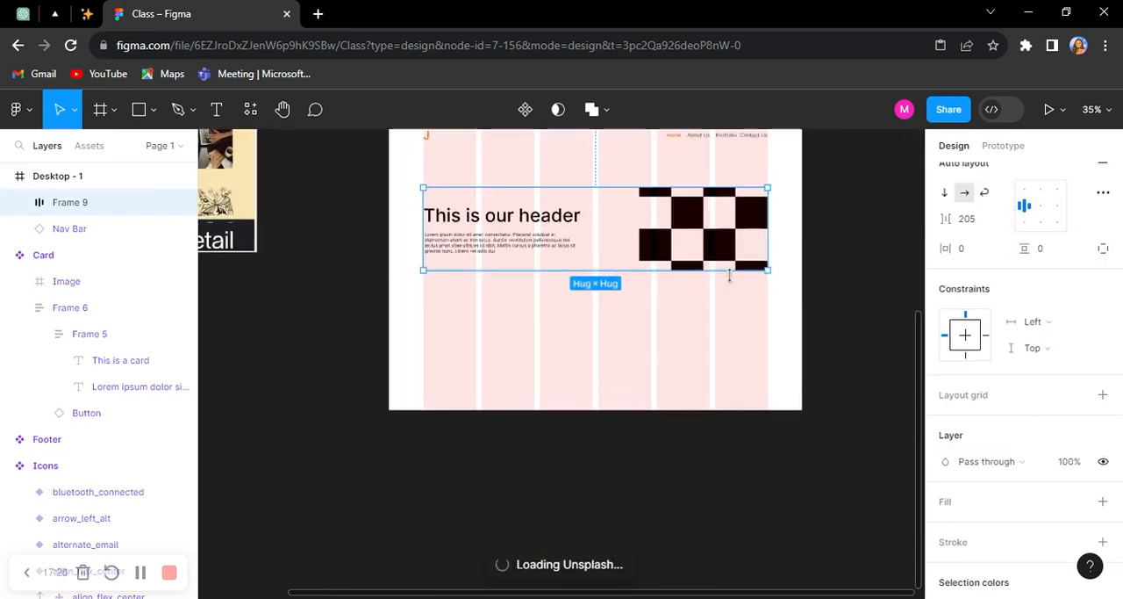
left_click(825, 223)
Step: Show the local components and move the Unsplash window off the desktop page design
scroll(324, 241, "down", 2)
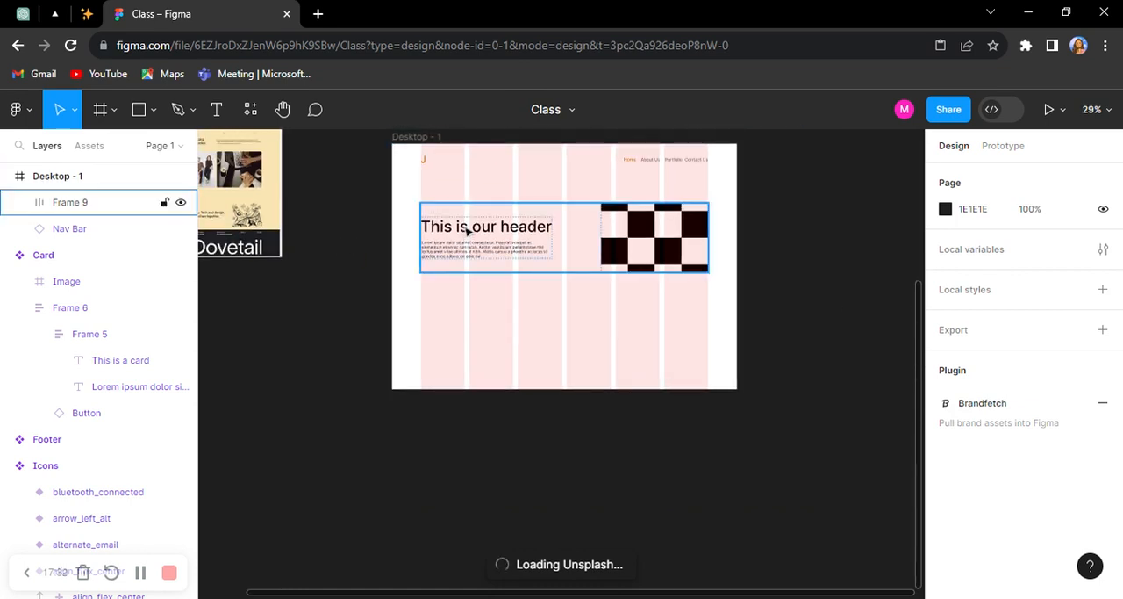
left_click(89, 146)
scroll(546, 243, "up", 3)
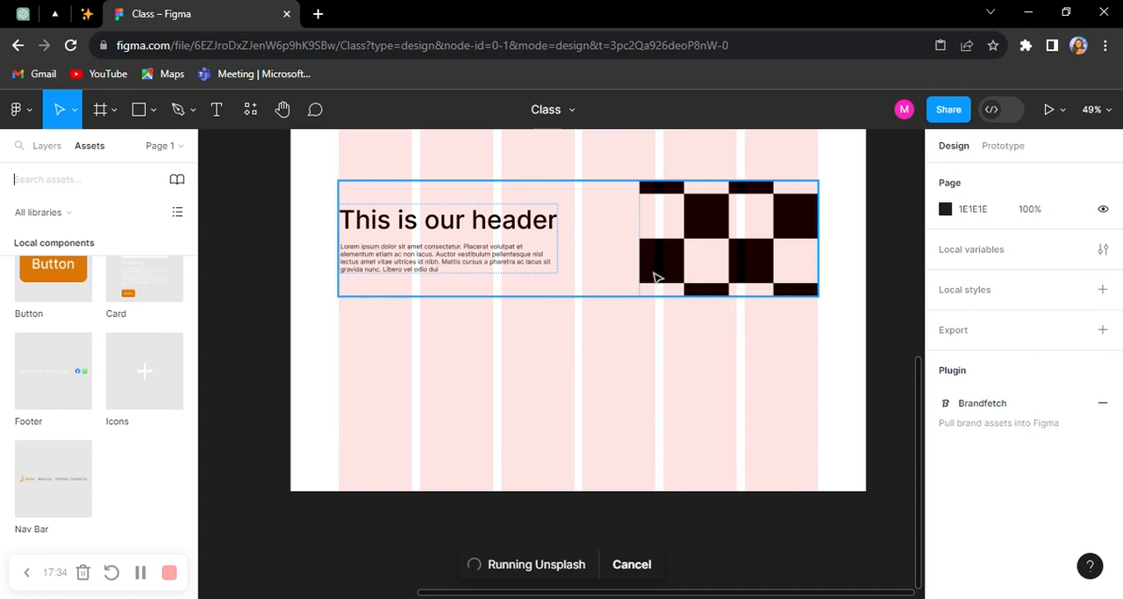
left_click(504, 255)
scroll(398, 250, "down", 2)
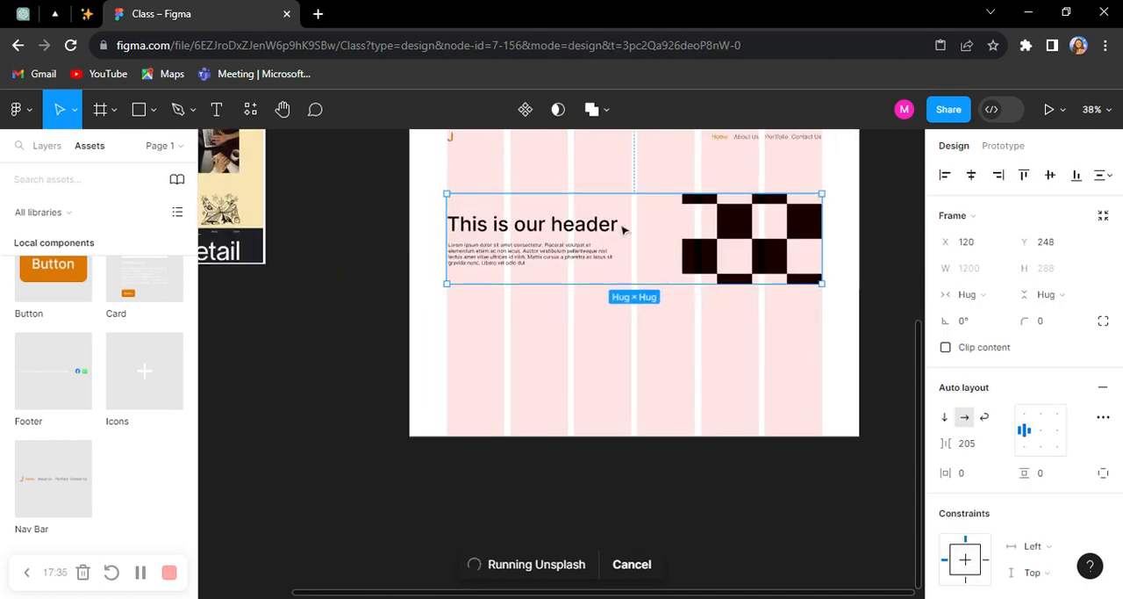
left_click_drag(554, 158, 179, 256)
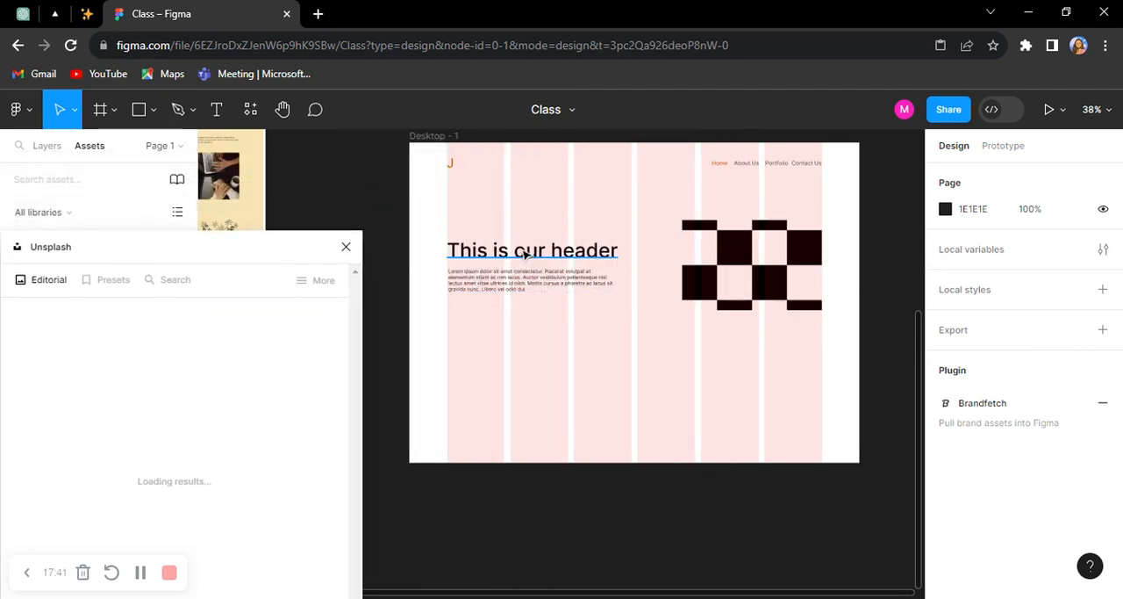
Step: Duplicate the header title to about X 120, Y 695 and replace the copy's wording with "Blog"
left_click(638, 269)
double_click(559, 254)
left_click_drag(559, 254, 558, 377)
key("Return")
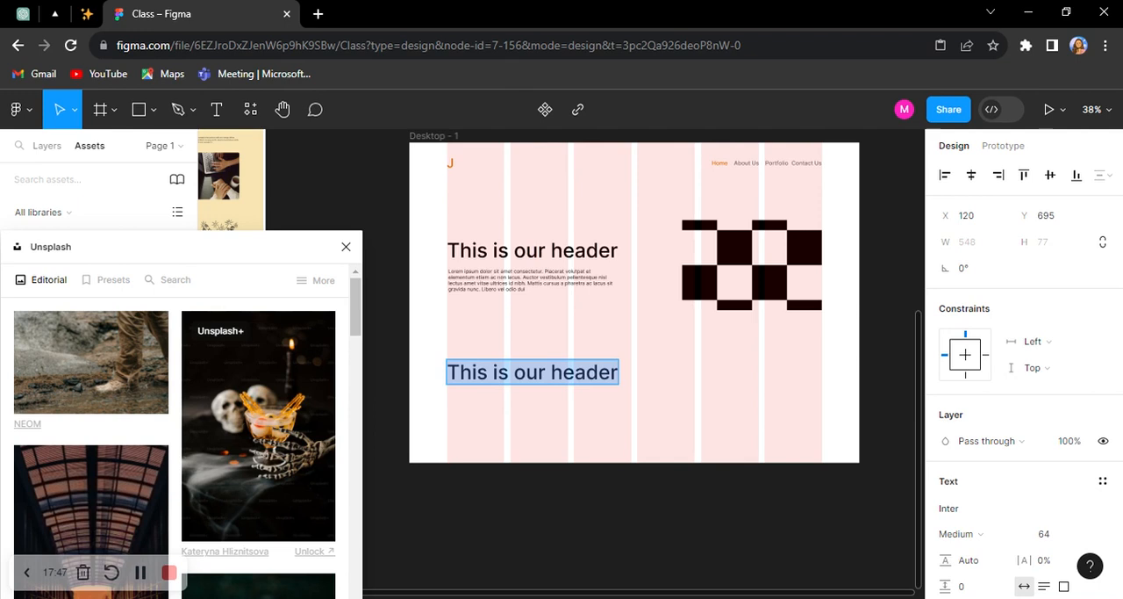
type("Blog")
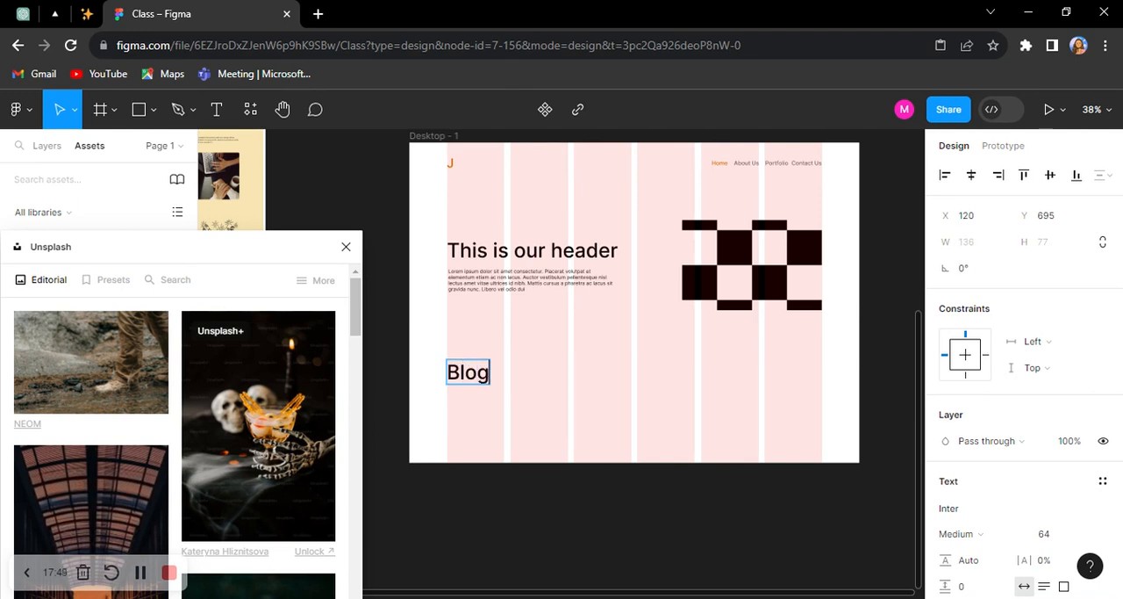
scroll(449, 397, "up", 3)
key("Escape")
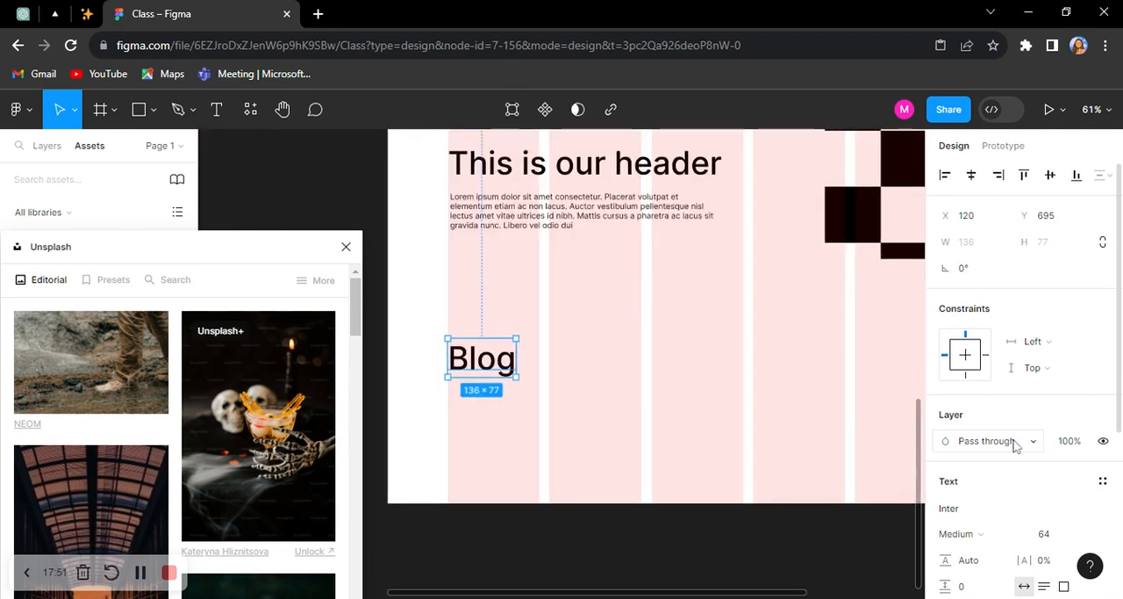
Step: Move the Blog heading down to about Y 769 and set its font size to 40
scroll(542, 273, "down", 3)
left_click_drag(507, 334, 509, 356)
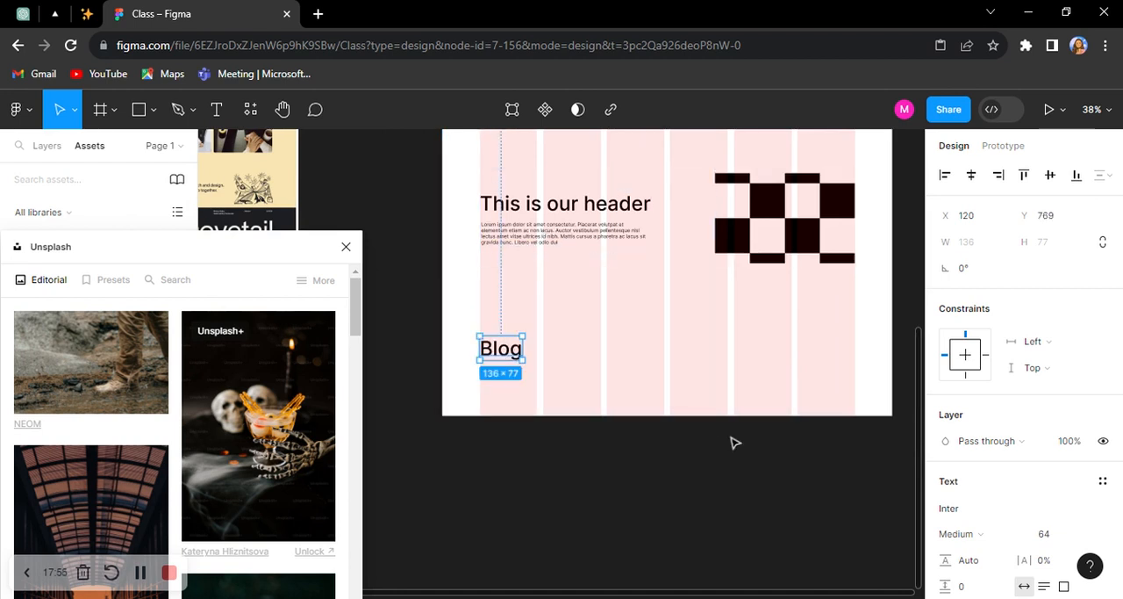
scroll(992, 496, "down", 2)
left_click(1063, 456)
type("40")
key("Return")
scroll(747, 319, "up", 1)
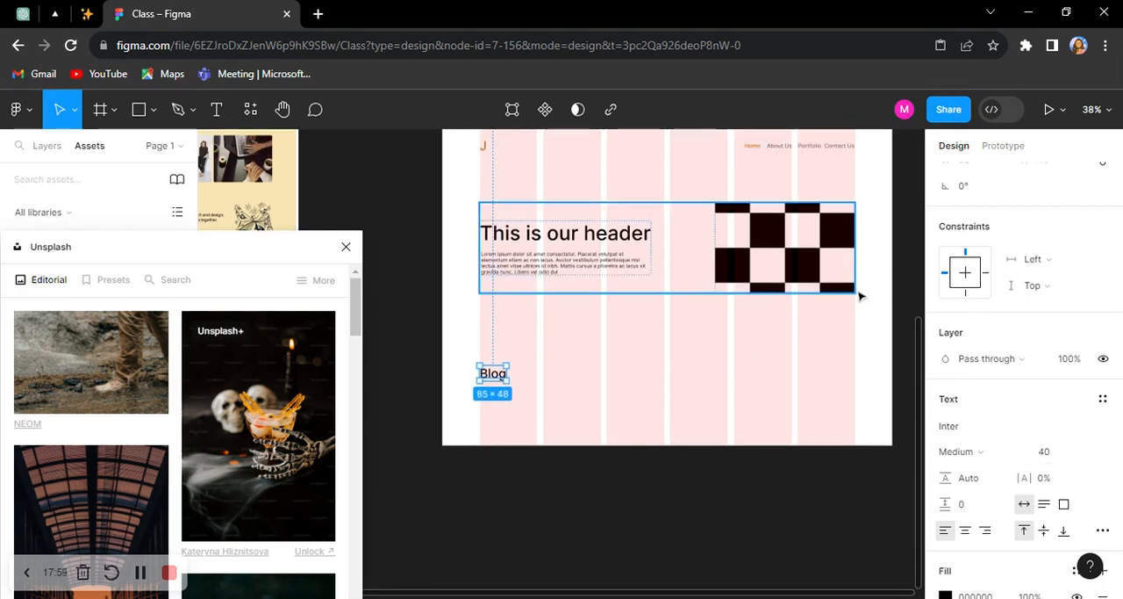
Step: Select the checkered image frame and browse the Unsplash editorial photos for a suitable picture
scroll(811, 297, "right", 3)
left_click(694, 255)
scroll(264, 461, "down", 2)
scroll(262, 460, "down", 10)
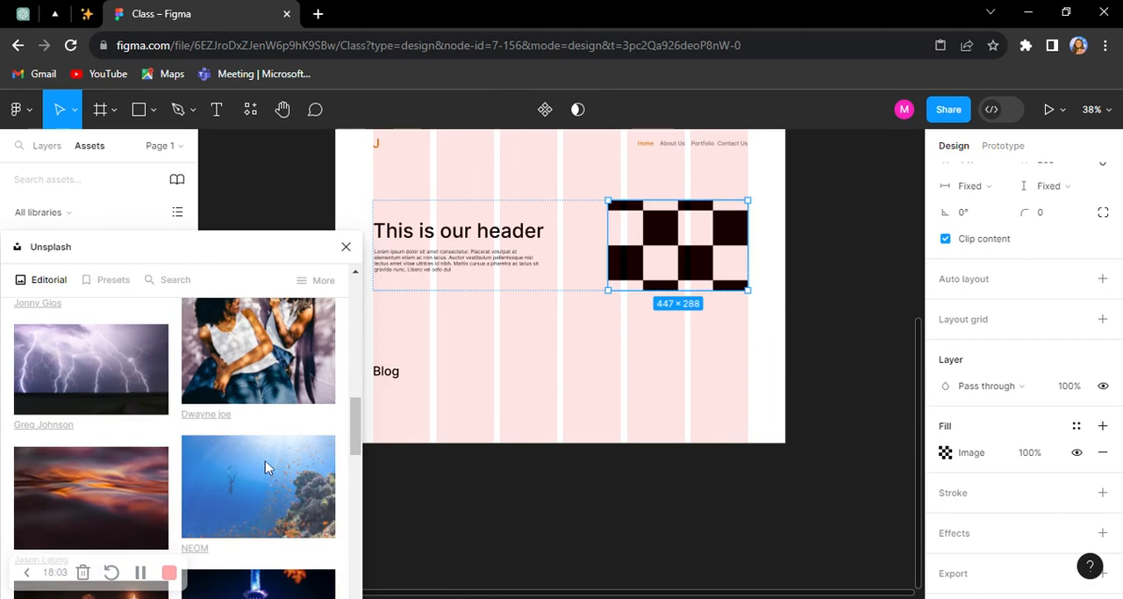
scroll(265, 466, "up", 2)
scroll(267, 498, "down", 5)
scroll(100, 421, "up", 3)
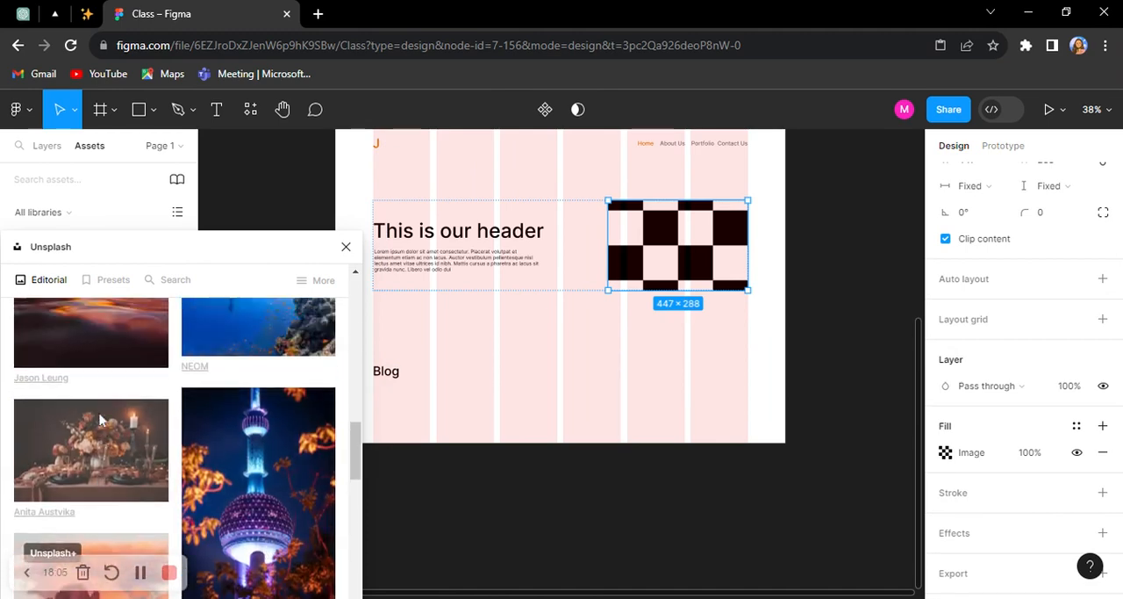
scroll(96, 439, "down", 1)
scroll(96, 439, "down", 1)
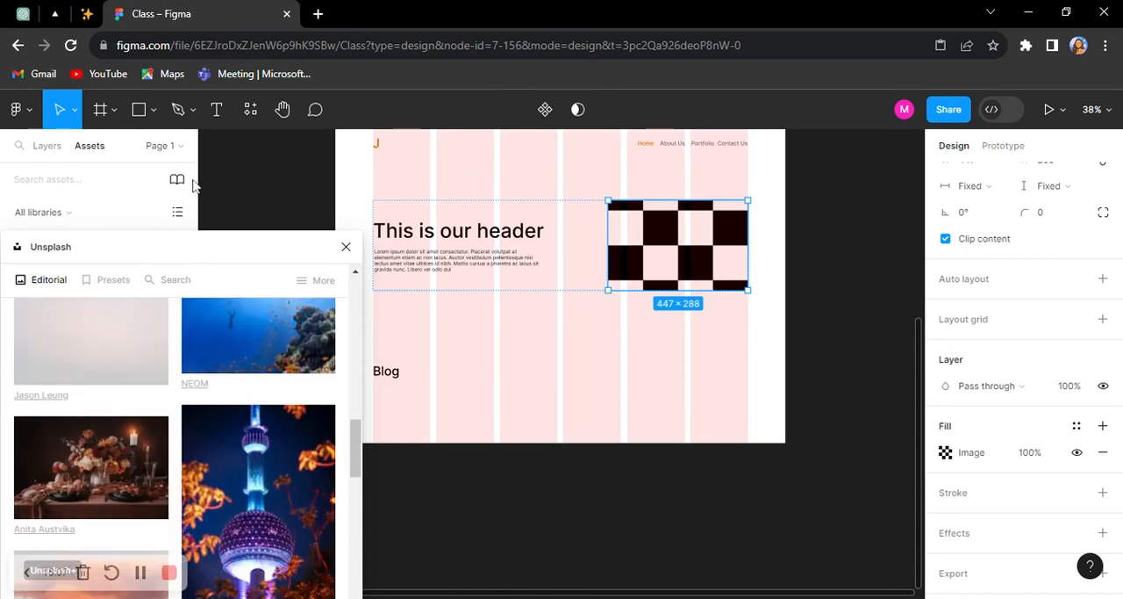
Step: Move the Unsplash window lower so it uncovers the Button and Card components in the library
left_click_drag(178, 253, 168, 362)
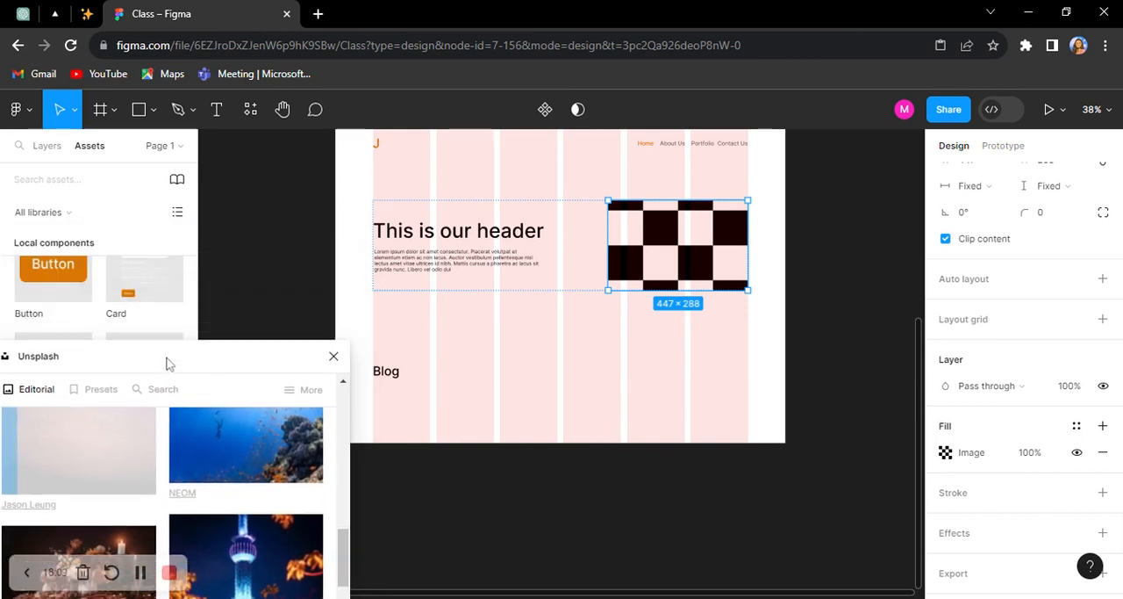
scroll(446, 325, "up", 5)
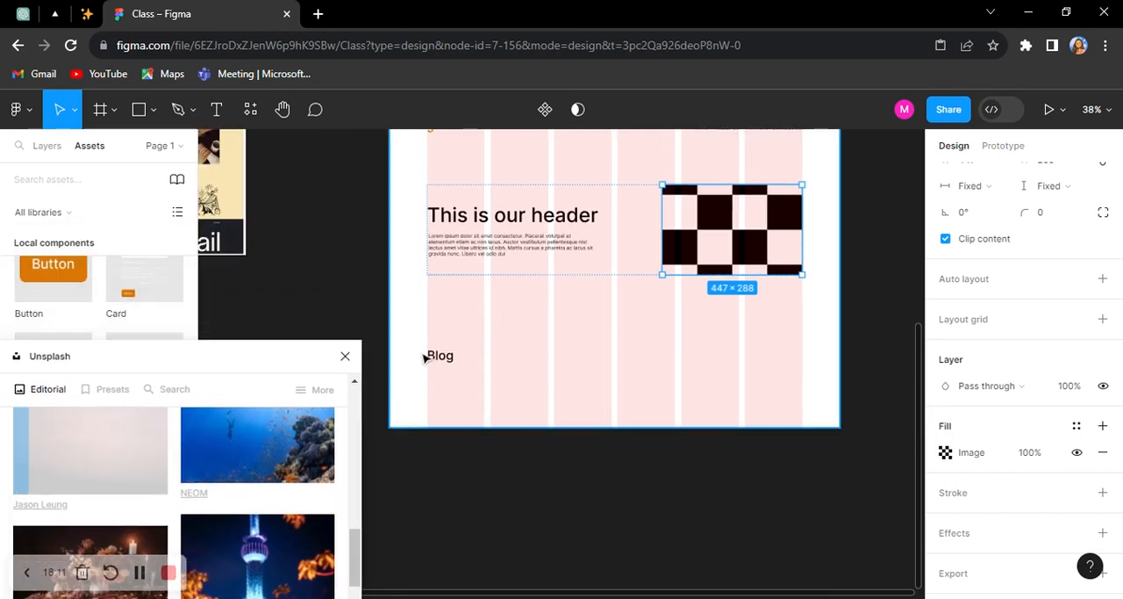
left_click_drag(647, 331, 546, 348)
left_click_drag(223, 356, 220, 321)
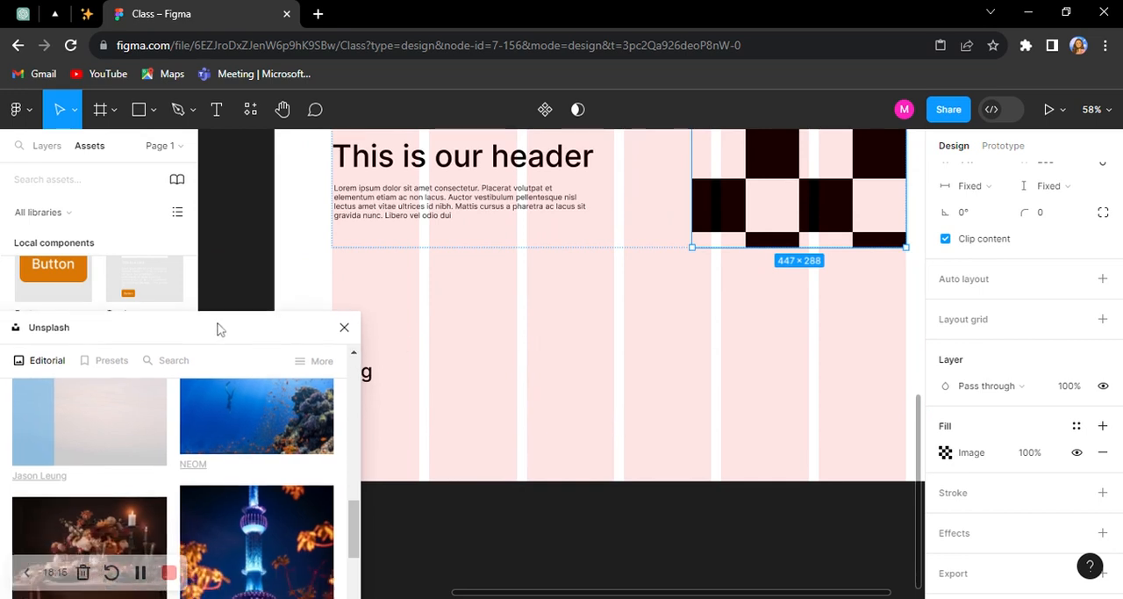
scroll(417, 324, "down", 3)
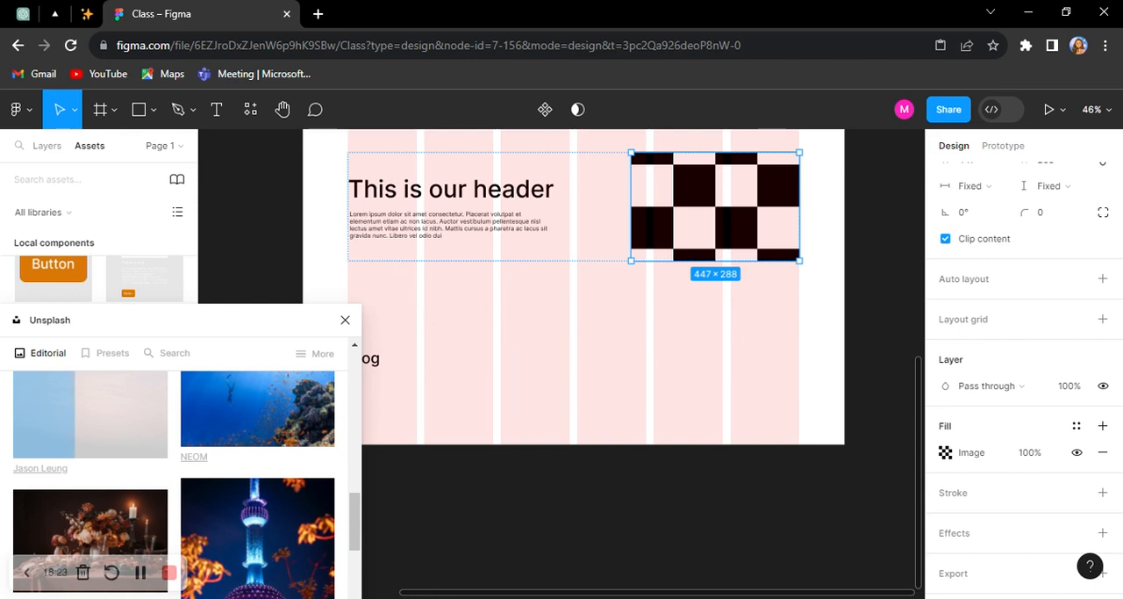
scroll(637, 311, "down", 1)
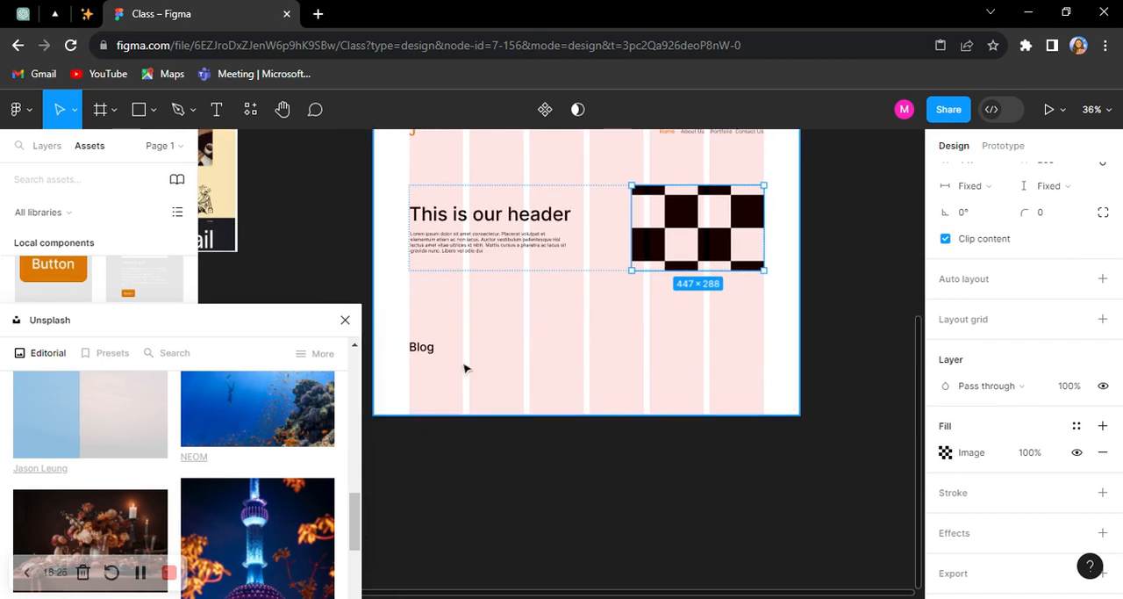
scroll(371, 380, "up", 1)
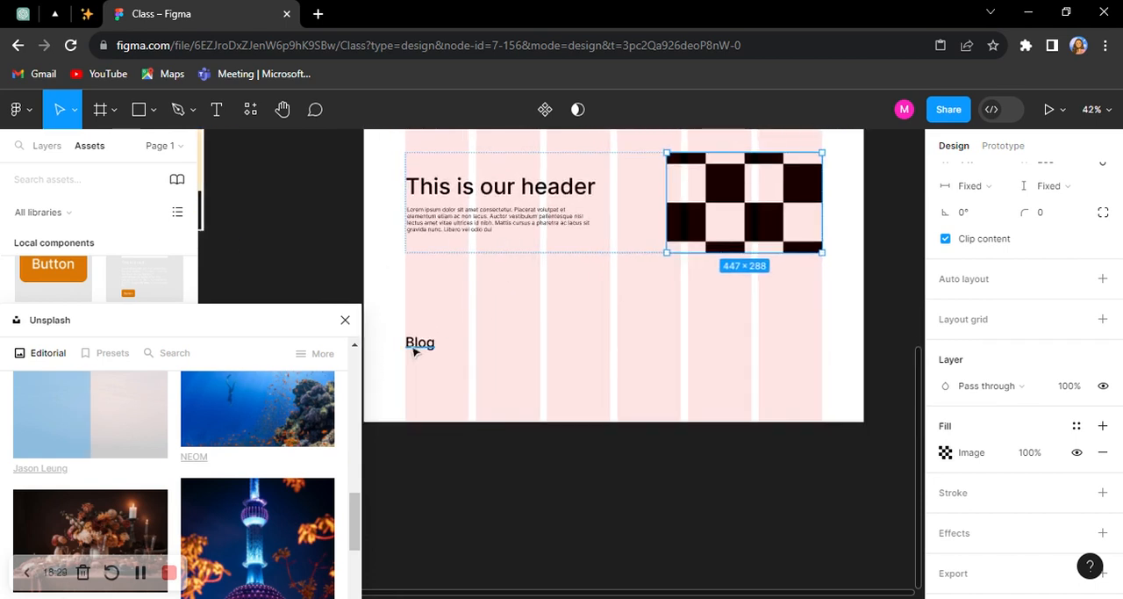
scroll(414, 348, "up", 2)
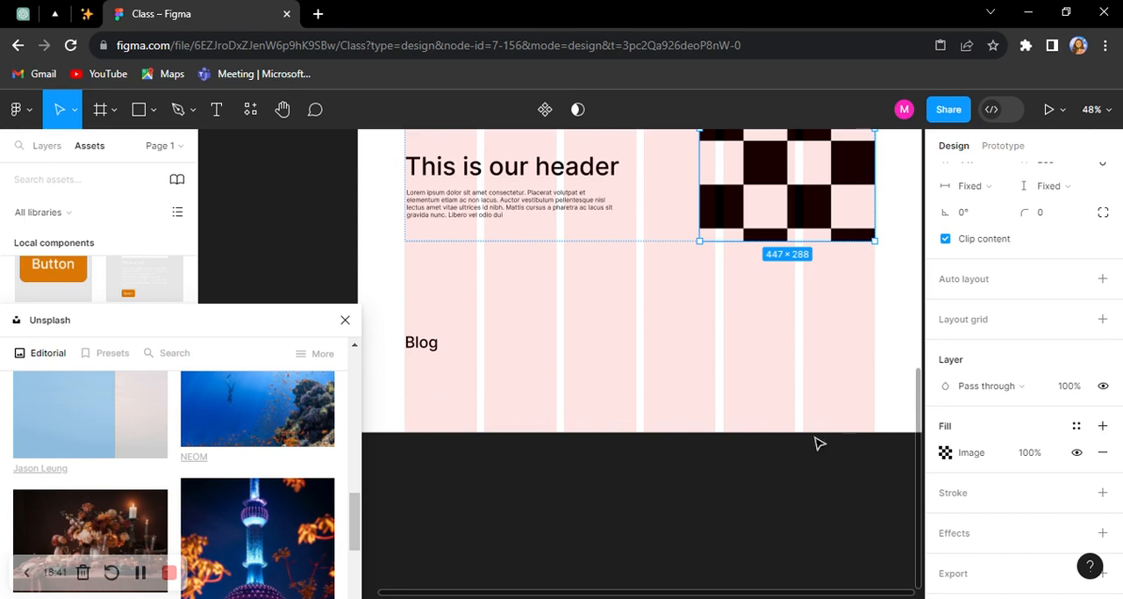
scroll(301, 220, "down", 3)
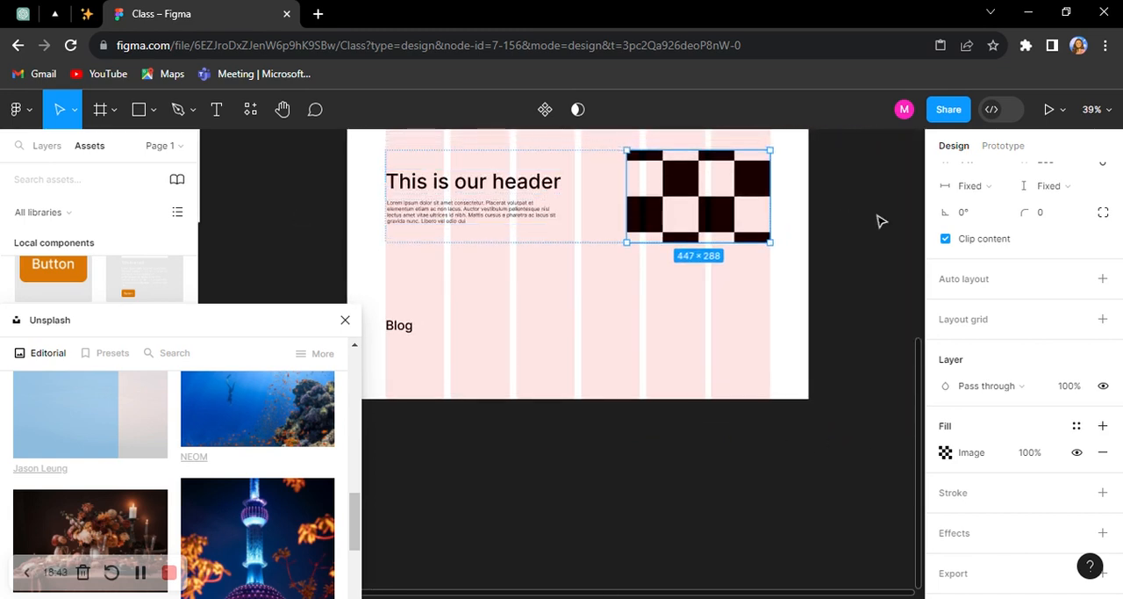
scroll(872, 190, "up", 1)
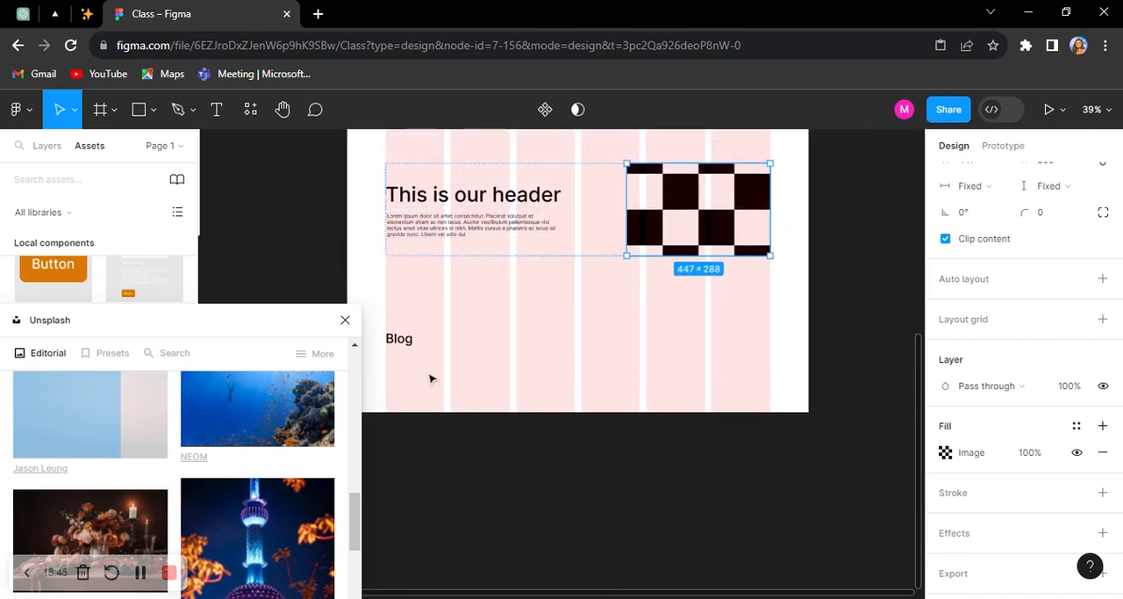
left_click_drag(234, 332, 233, 218)
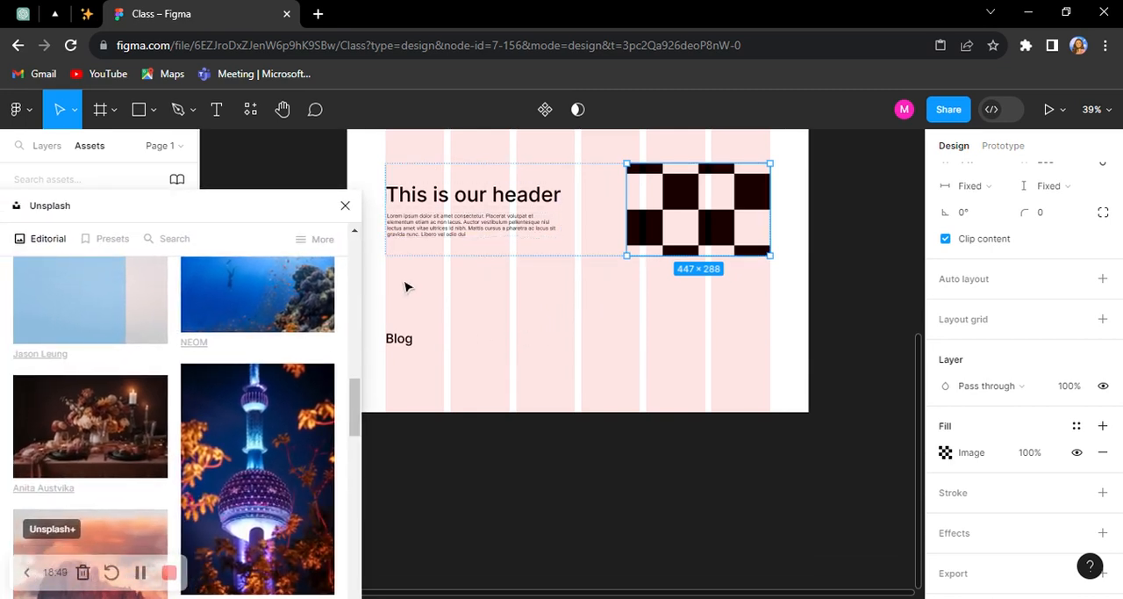
scroll(418, 283, "up", 1)
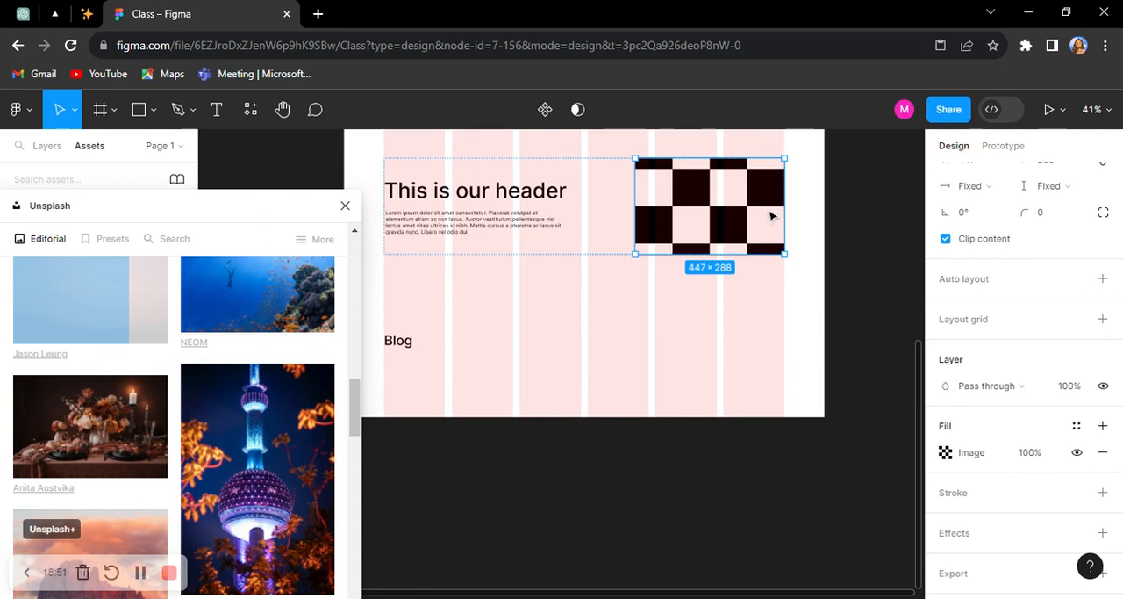
scroll(773, 216, "up", 1)
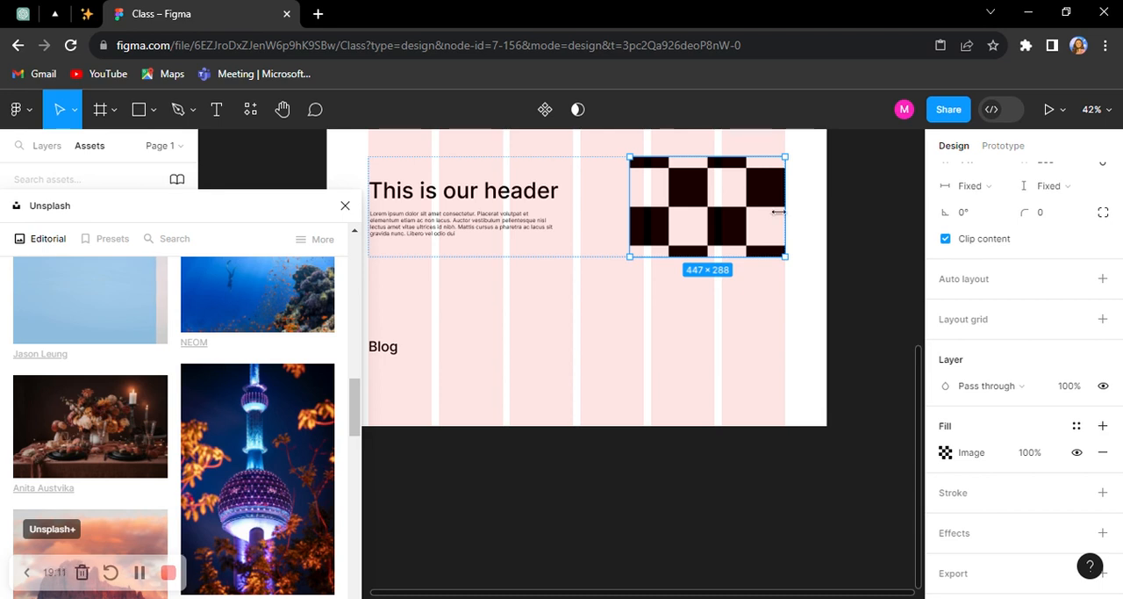
scroll(775, 211, "down", 3)
scroll(460, 207, "up", 2)
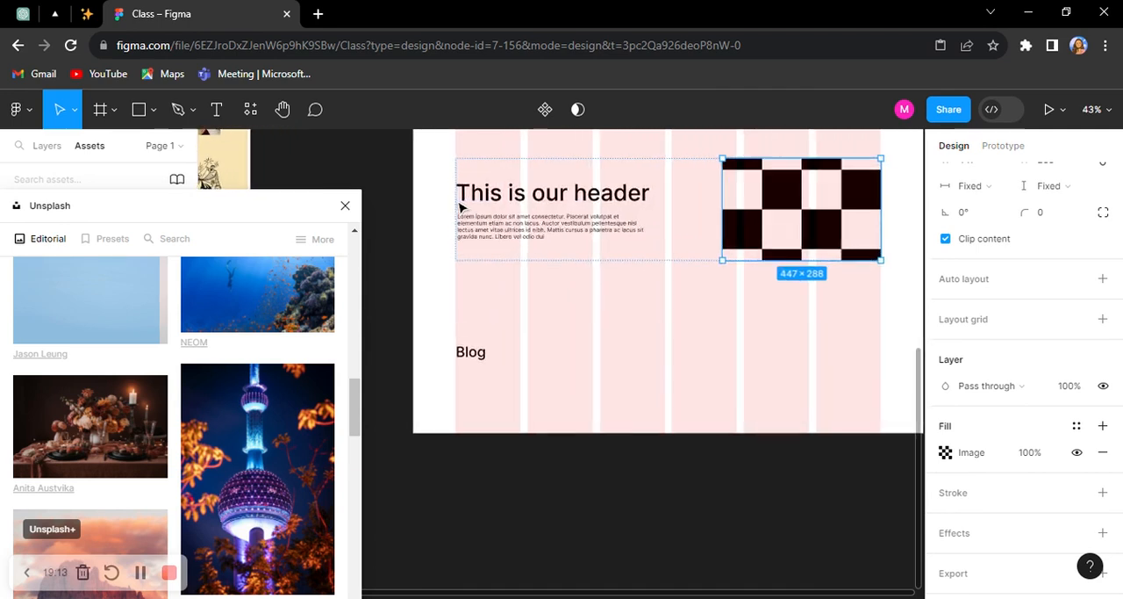
scroll(742, 211, "up", 3)
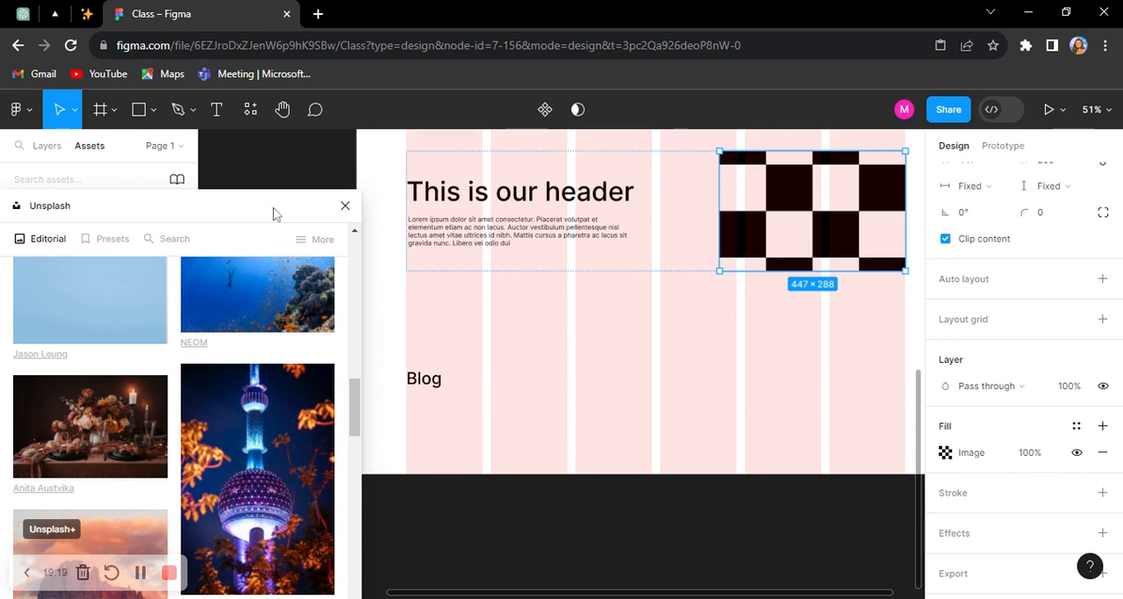
Step: Move the Unsplash window down off the component library and set the header image's corner radius to 8
left_click_drag(275, 218, 258, 396)
scroll(827, 201, "up", 1)
scroll(827, 201, "right", 1)
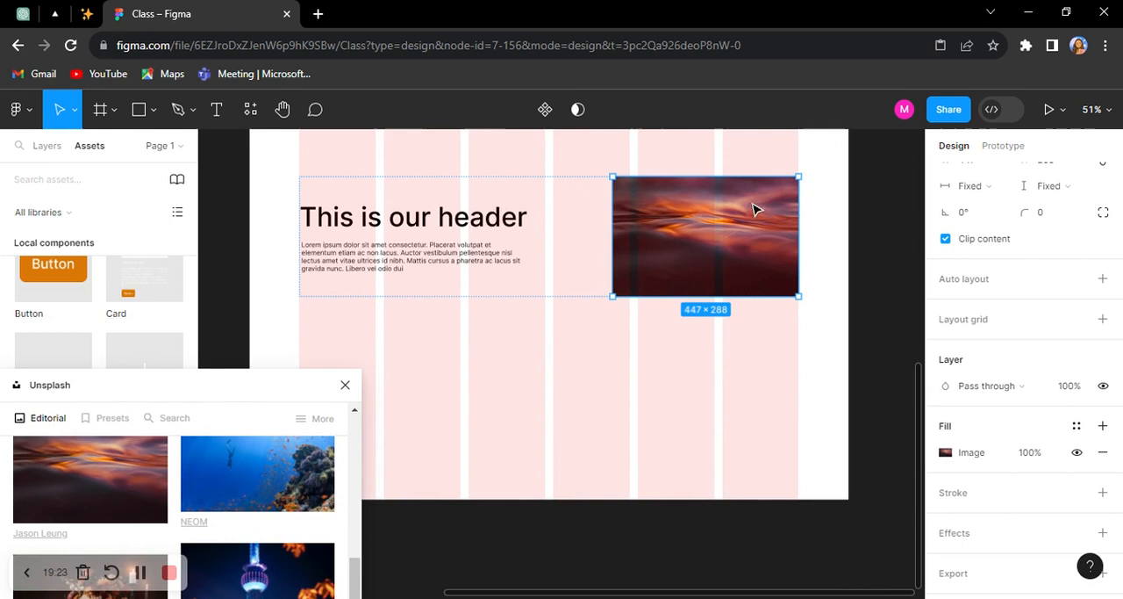
left_click(1057, 218)
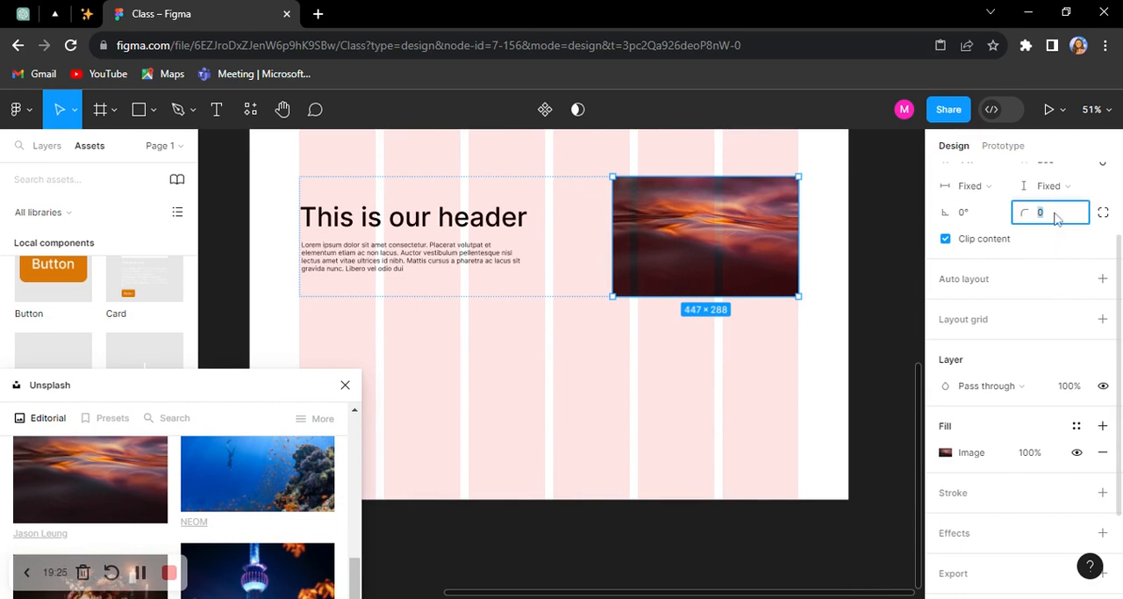
type("8")
key("Return")
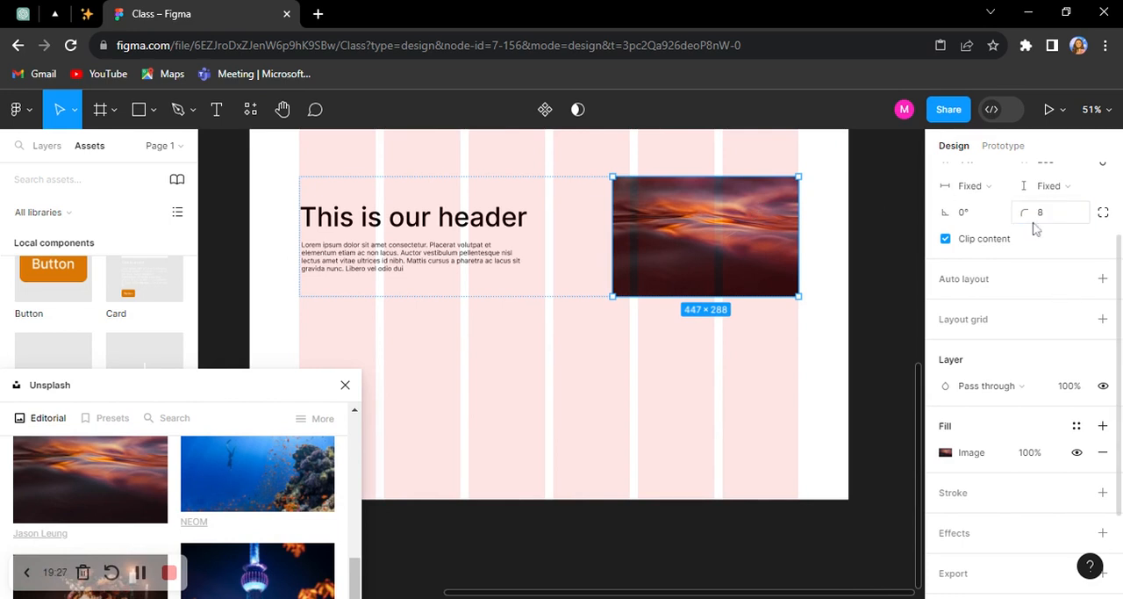
left_click(840, 267)
left_click(594, 268)
Step: Change the wording of the Blog heading to "This Section is For Blog"
scroll(527, 281, "down", 3)
scroll(439, 299, "left", 2)
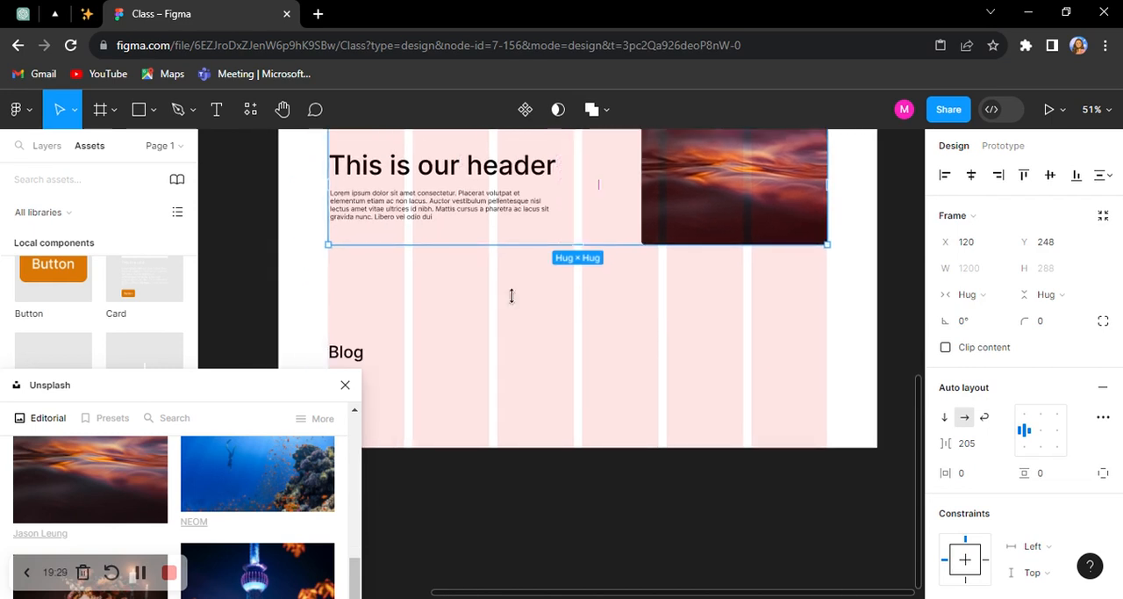
left_click(380, 296)
double_click(381, 295)
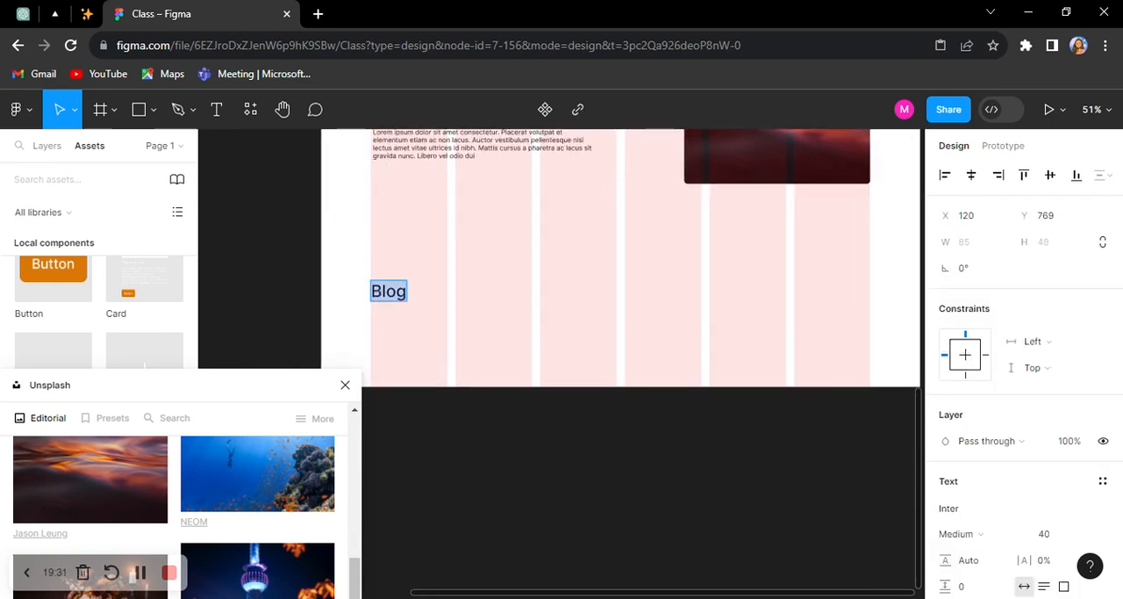
type("This Section is For B")
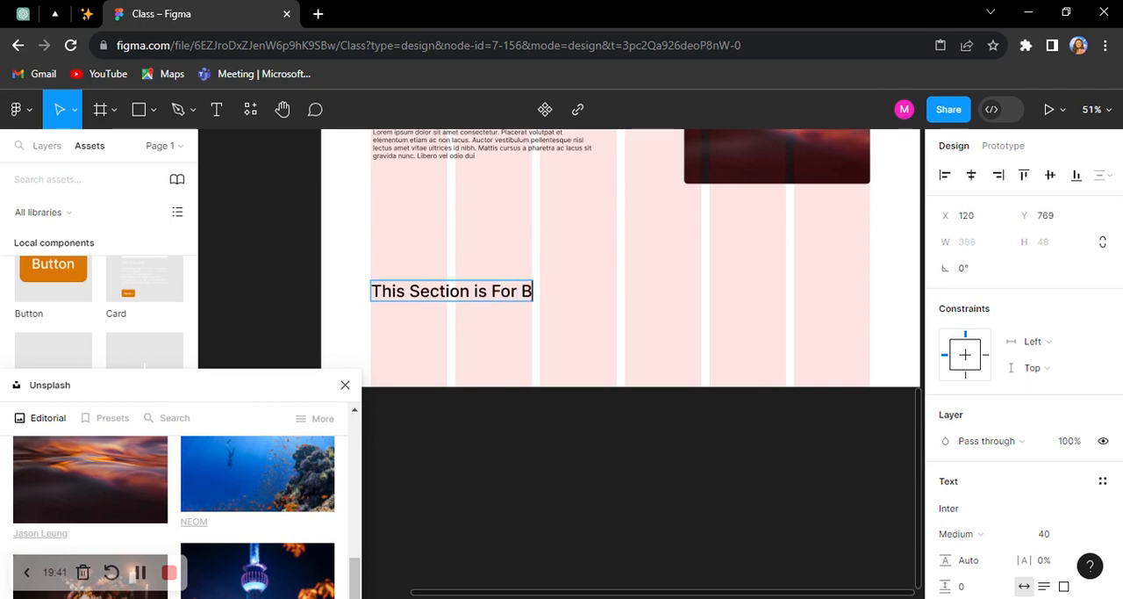
key("Escape")
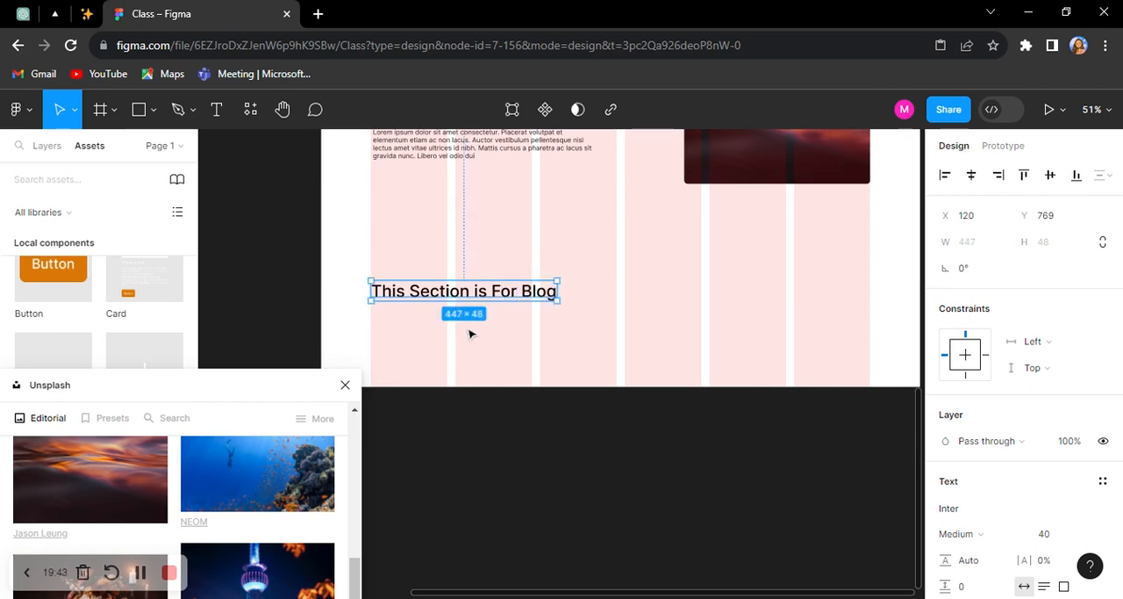
Step: Extend the desktop frame downward to a height of 1374 and lower the Unsplash window to uncover the Footer and Icons components
scroll(469, 332, "down", 2)
scroll(483, 327, "up", 1)
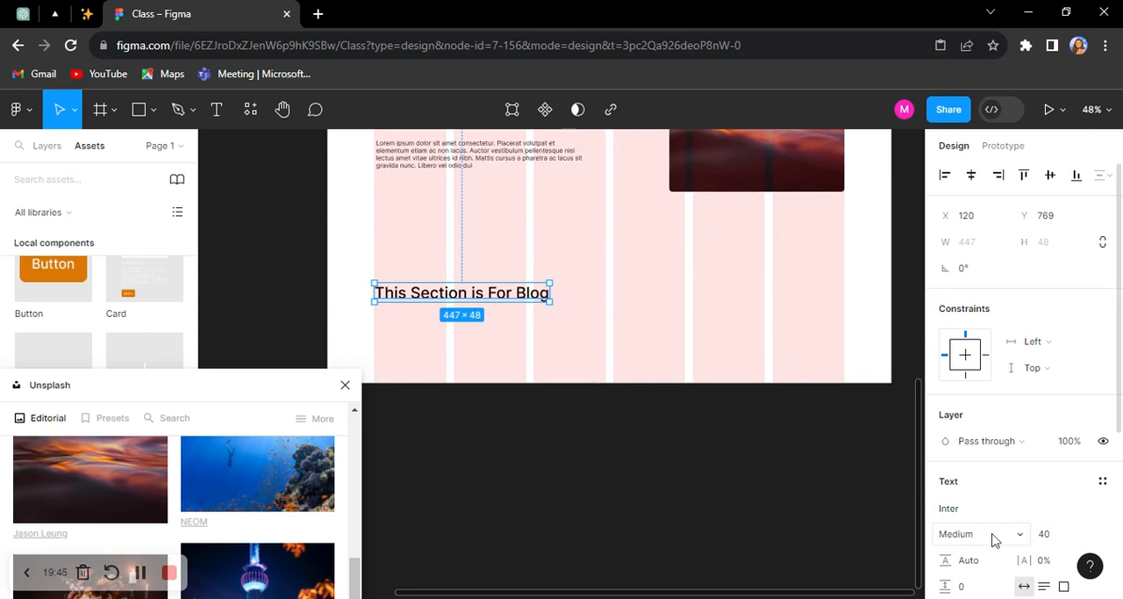
left_click(577, 377)
left_click_drag(573, 432, 573, 520)
left_click_drag(172, 389, 183, 516)
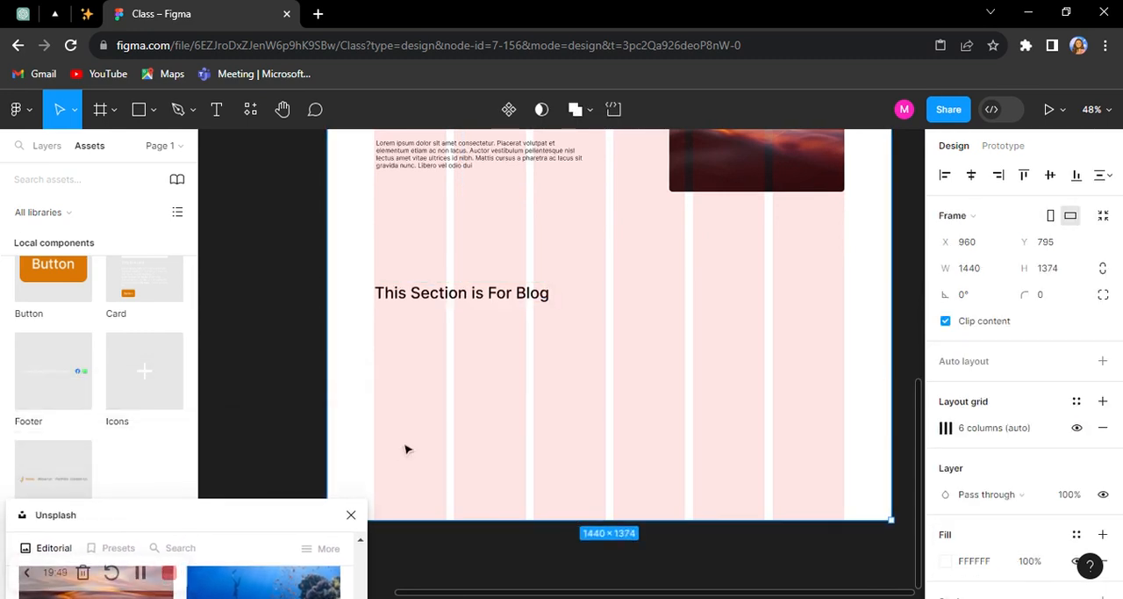
Step: Place an instance of the Card component under the blog section heading at about X 142, Y 859
scroll(484, 356, "down", 4)
scroll(566, 300, "up", 1)
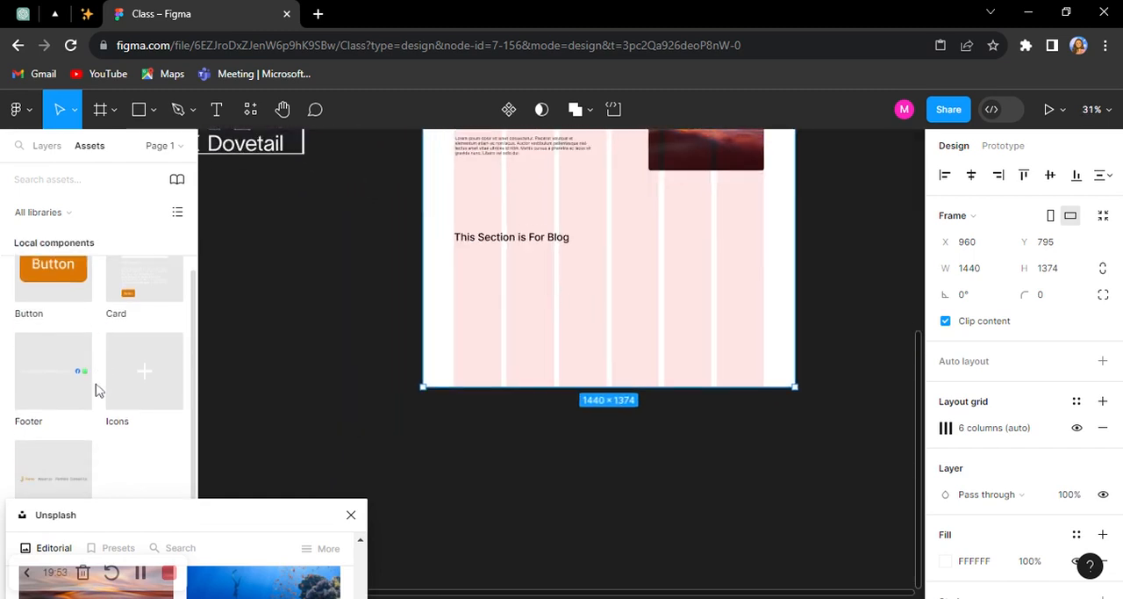
left_click(54, 475)
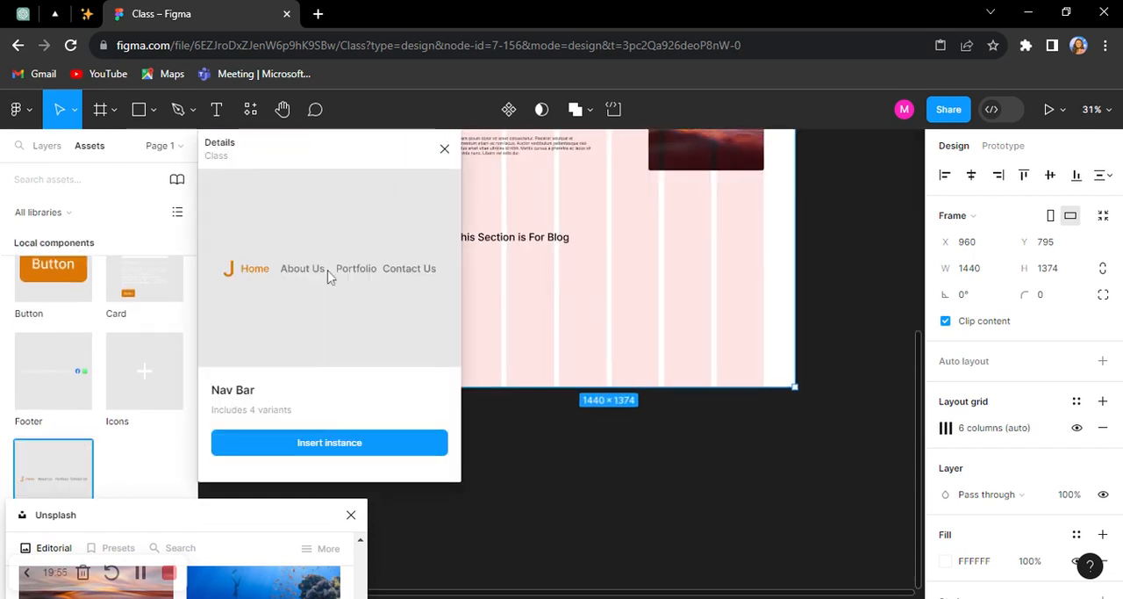
left_click(444, 149)
scroll(79, 332, "up", 1)
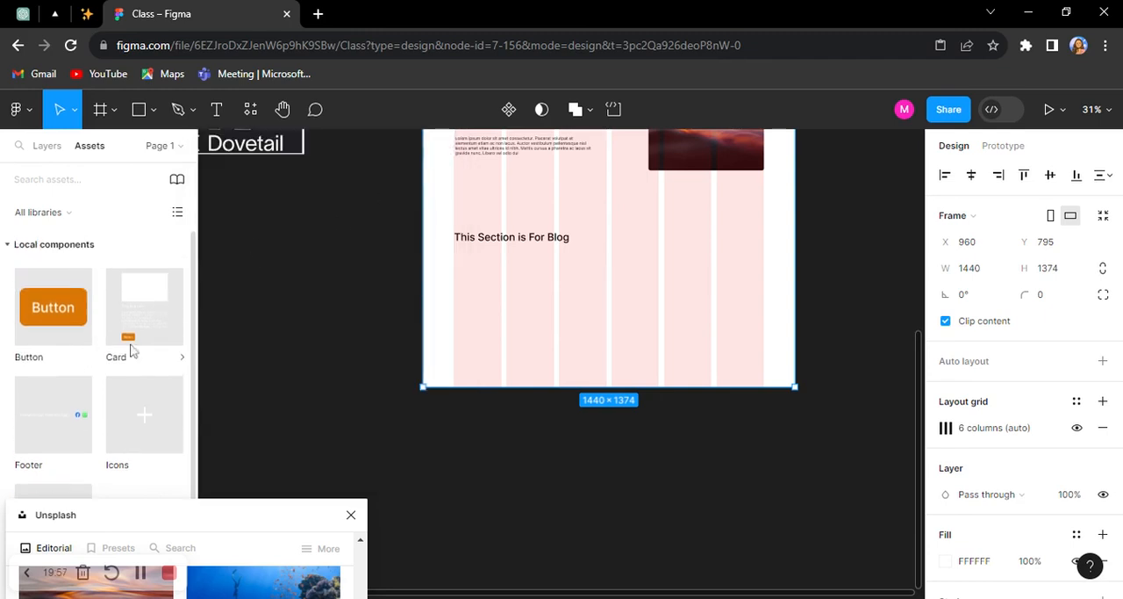
left_click_drag(143, 304, 506, 306)
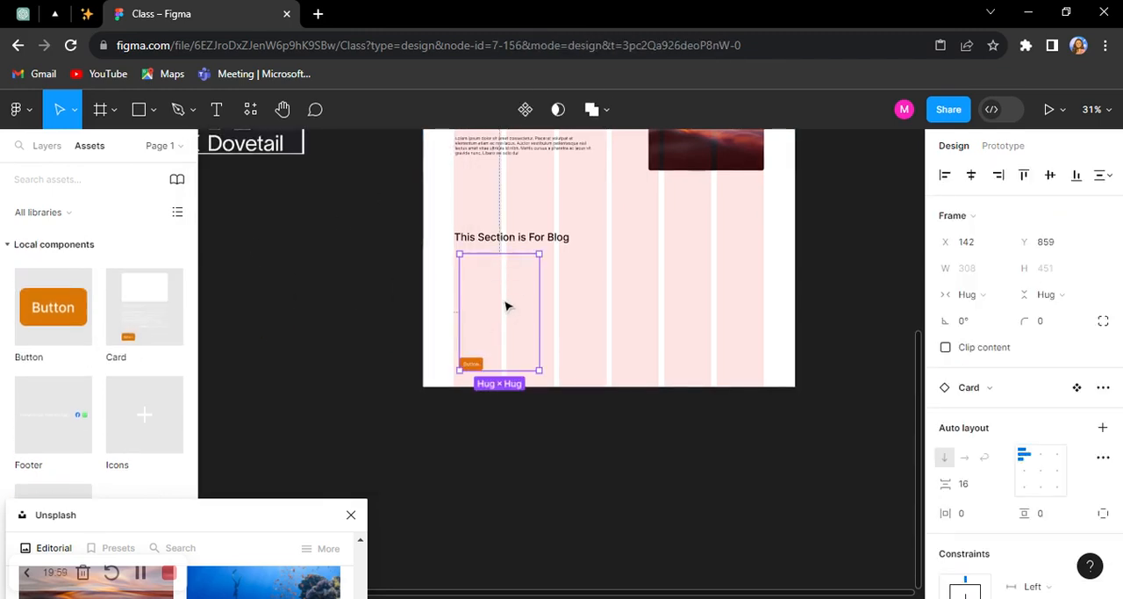
Step: Change the fill of the picture area in the main Card component from solid to an image fill
scroll(507, 306, "up", 3)
scroll(429, 318, "up", 5)
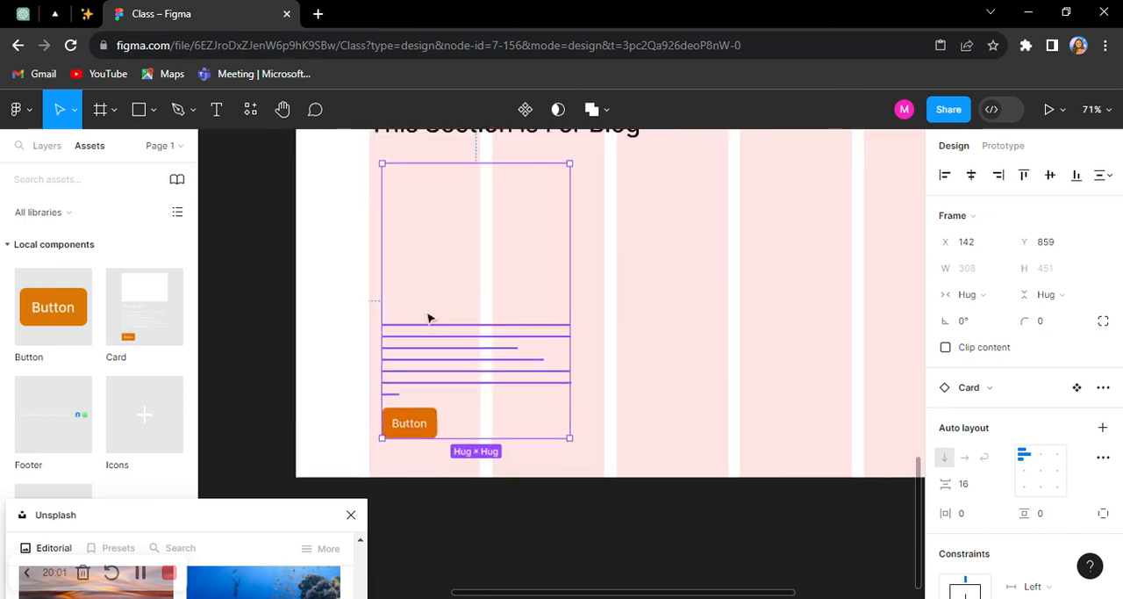
scroll(747, 385, "down", 6)
scroll(747, 385, "down", 5)
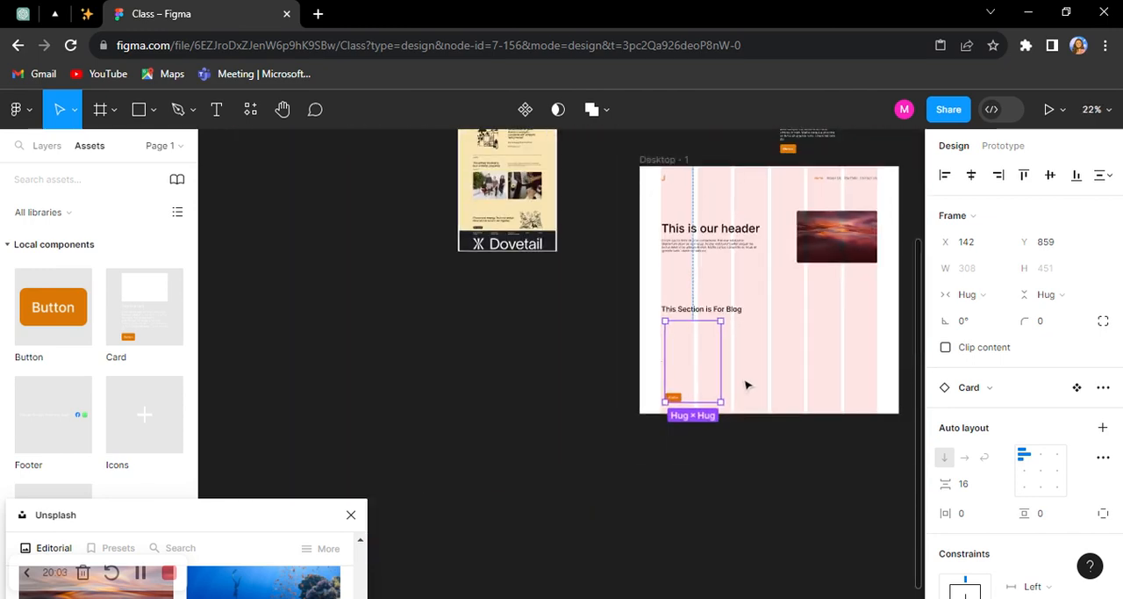
scroll(745, 383, "up", 3)
scroll(647, 369, "up", 5)
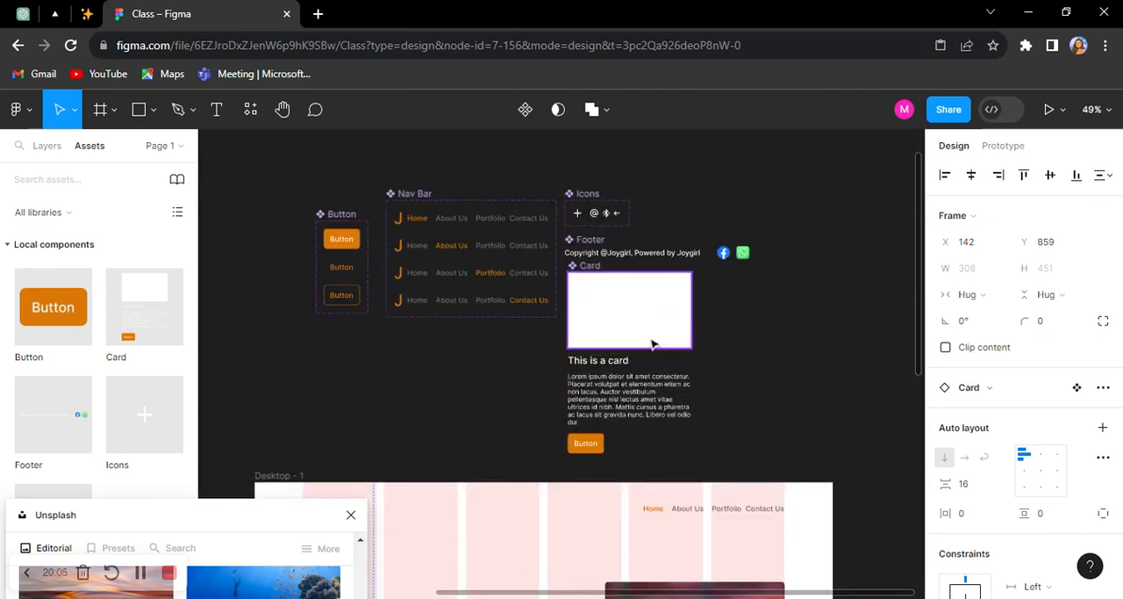
double_click(657, 305)
scroll(996, 522, "down", 3)
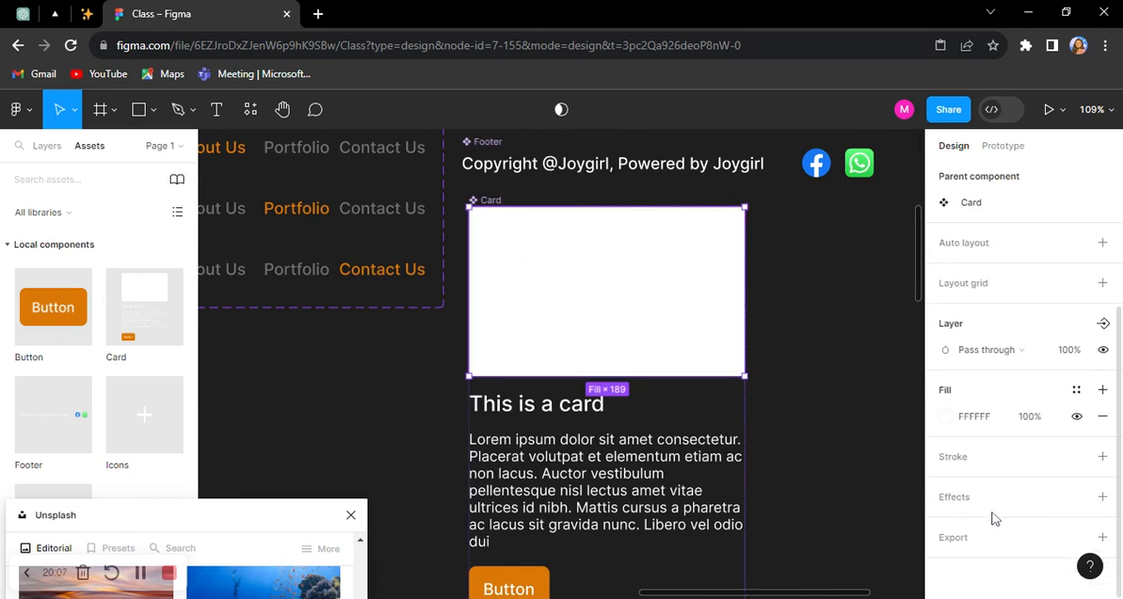
left_click(945, 416)
left_click(791, 179)
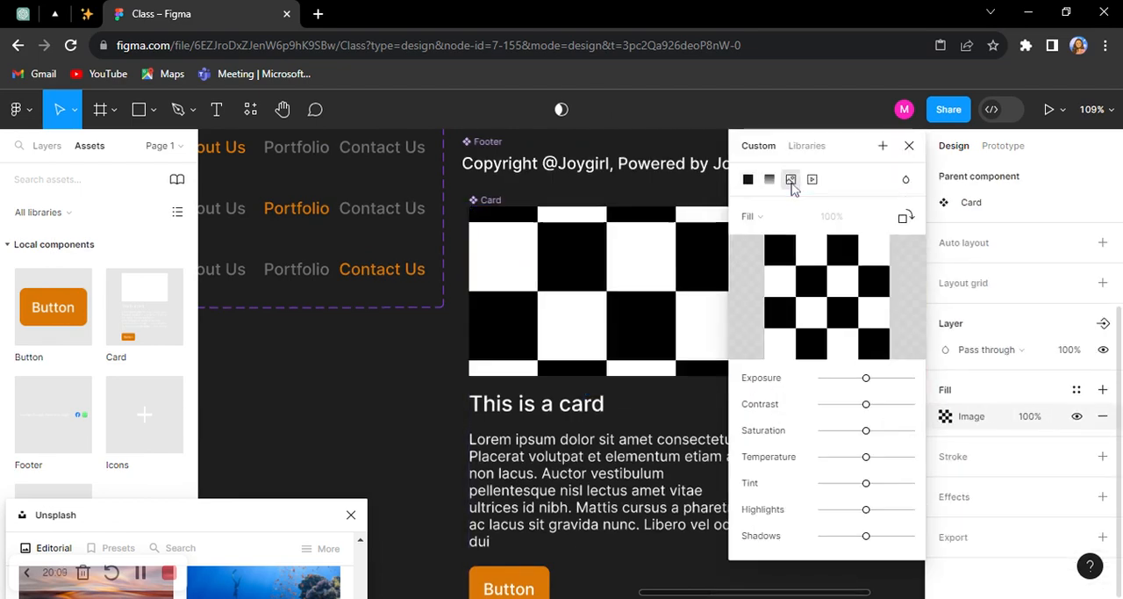
scroll(426, 411, "down", 1)
scroll(425, 411, "right", 1)
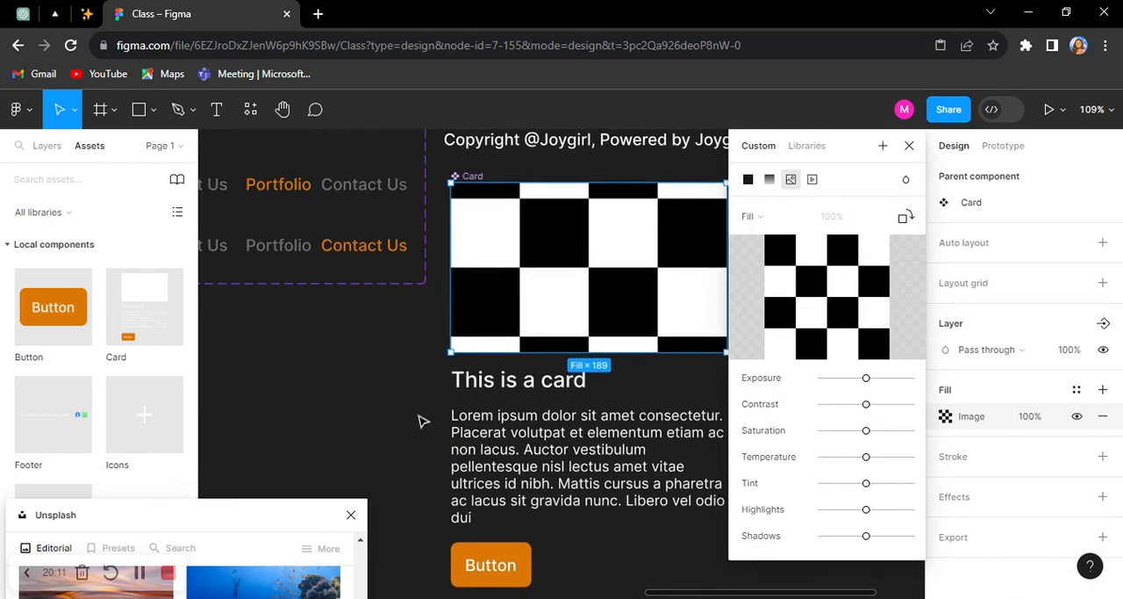
left_click(425, 427)
Step: Recolor the title and paragraph text of the main Card component to the dark document color 1E1E1E
scroll(441, 419, "down", 4)
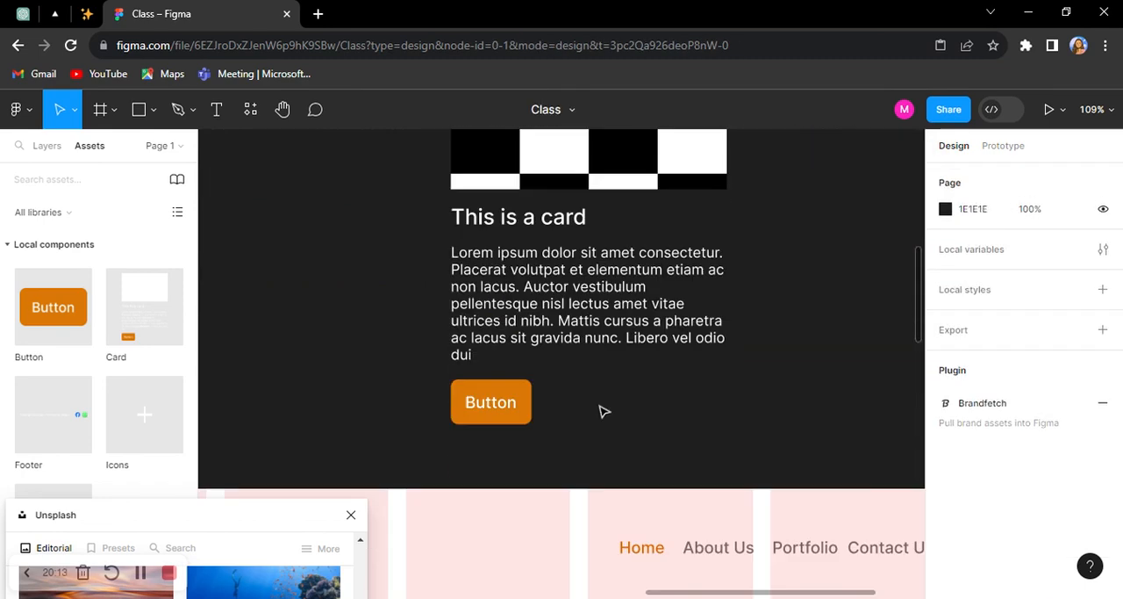
double_click(551, 251)
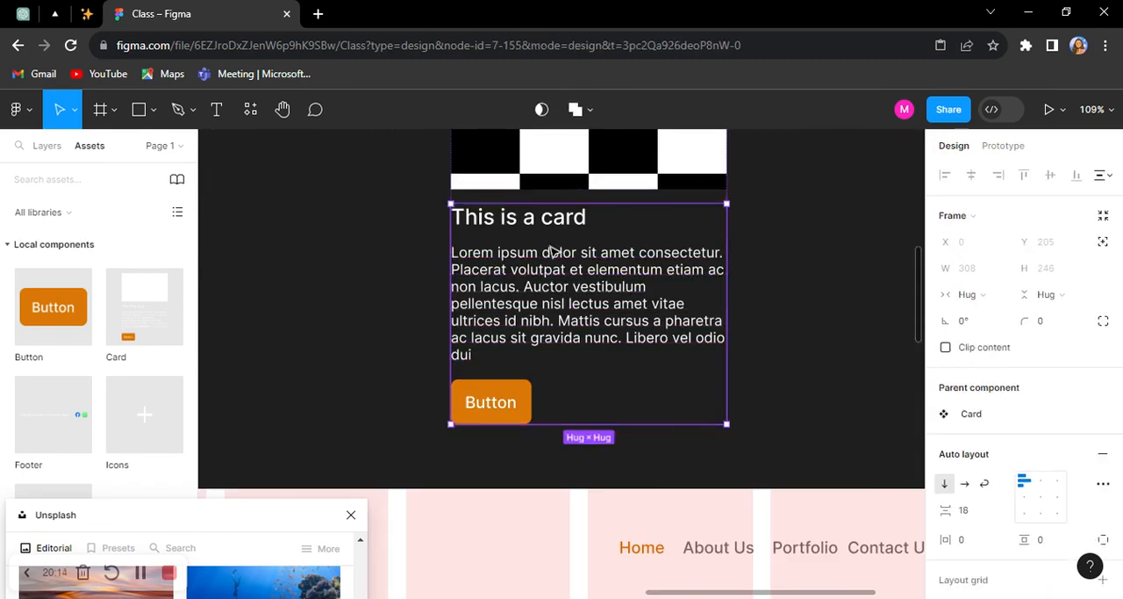
left_click(558, 299)
scroll(1011, 497, "down", 4)
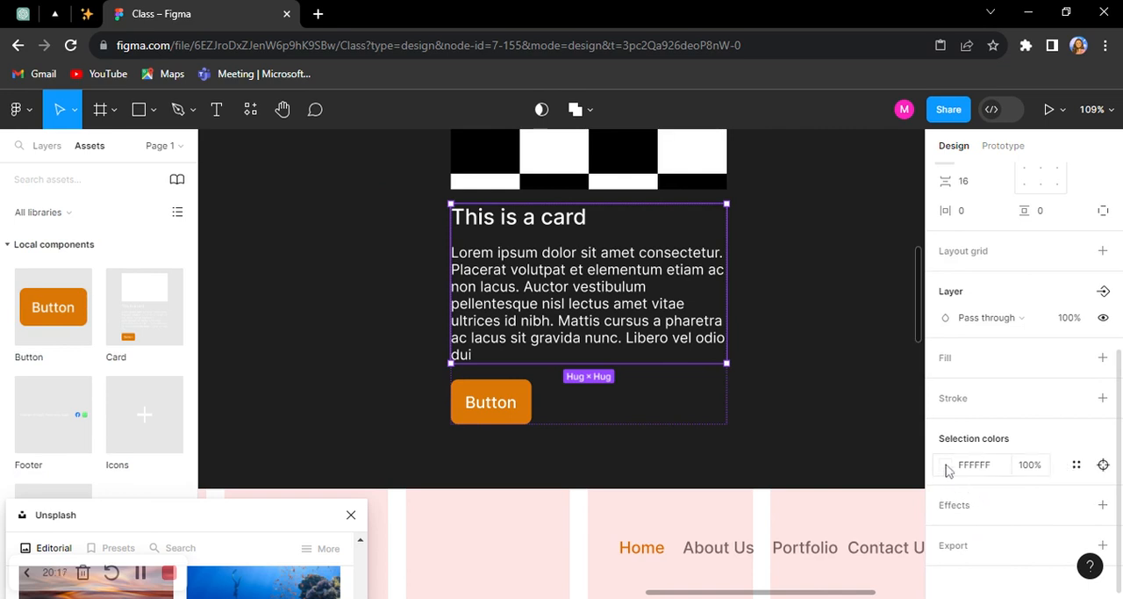
left_click(946, 465)
left_click(853, 529)
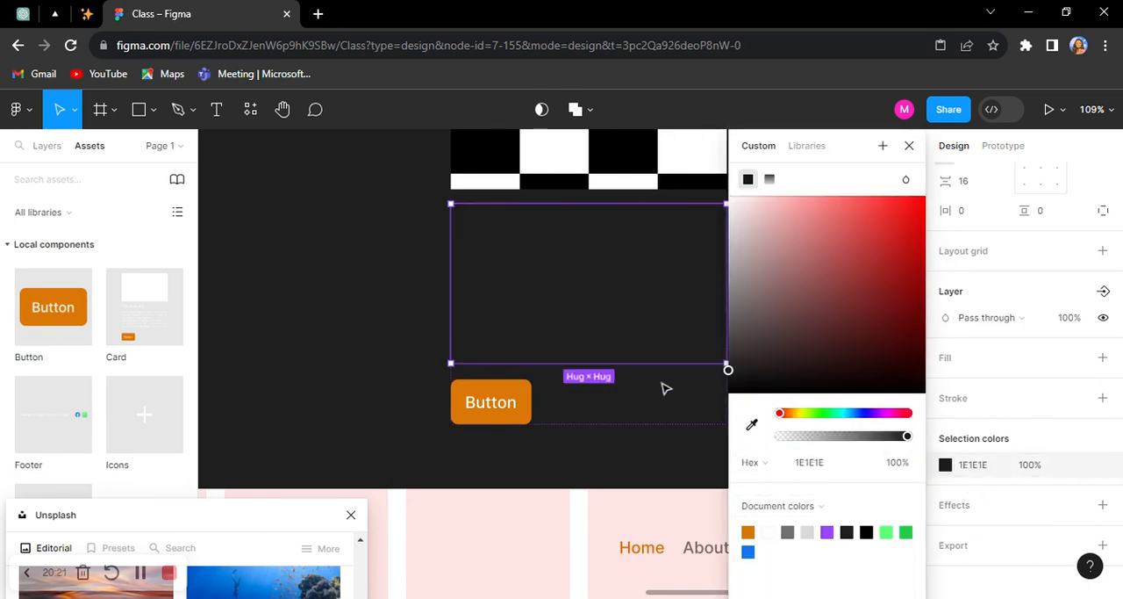
Step: Check the fill color of the title text in the main Card component
left_click(525, 230)
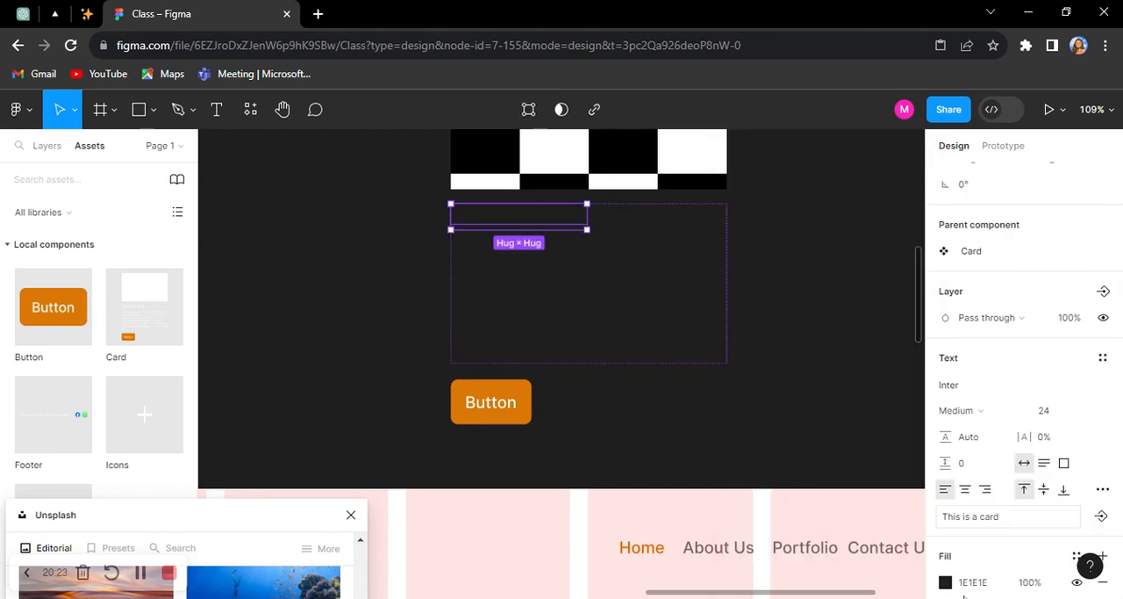
left_click(947, 583)
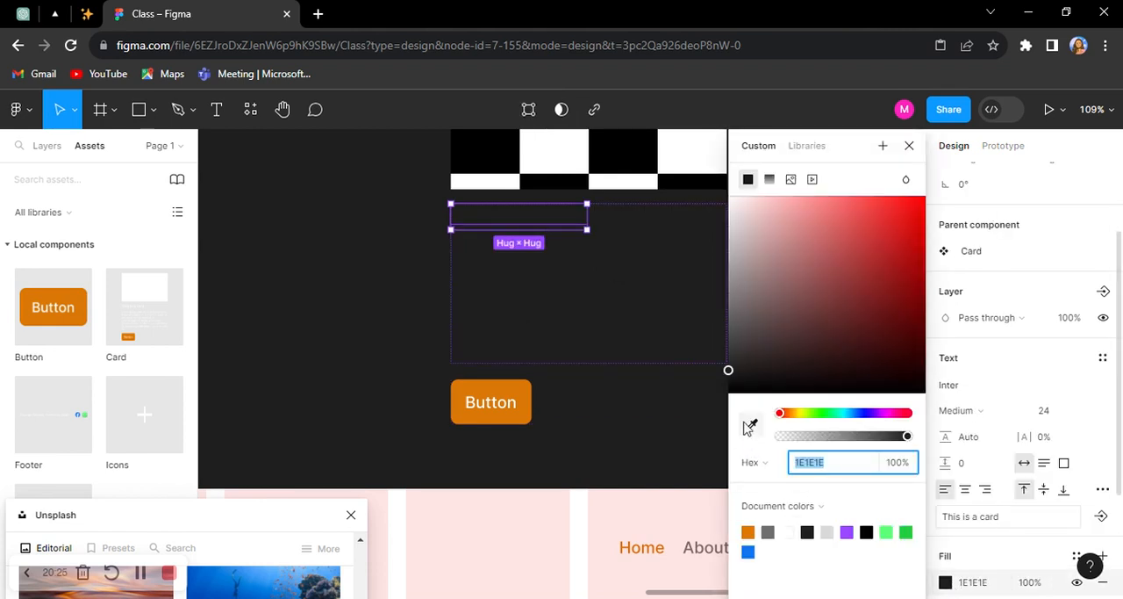
left_click(628, 423)
scroll(842, 314, "up", 1)
left_click(840, 308)
scroll(630, 257, "up", 4)
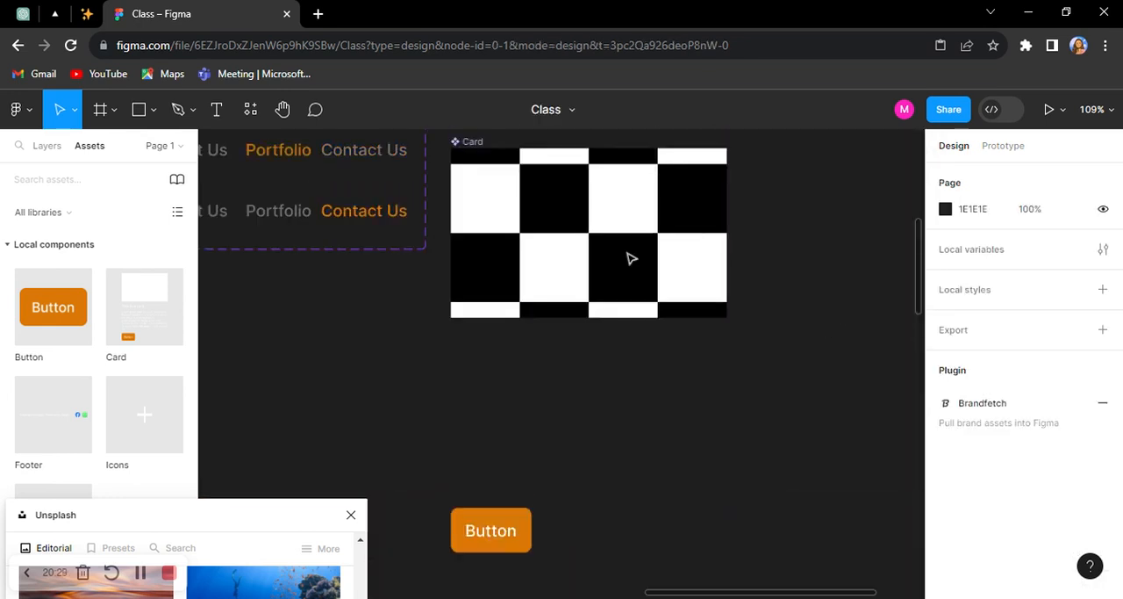
Step: Add a white background fill to the main Card component
left_click(456, 339)
scroll(986, 393, "down", 4)
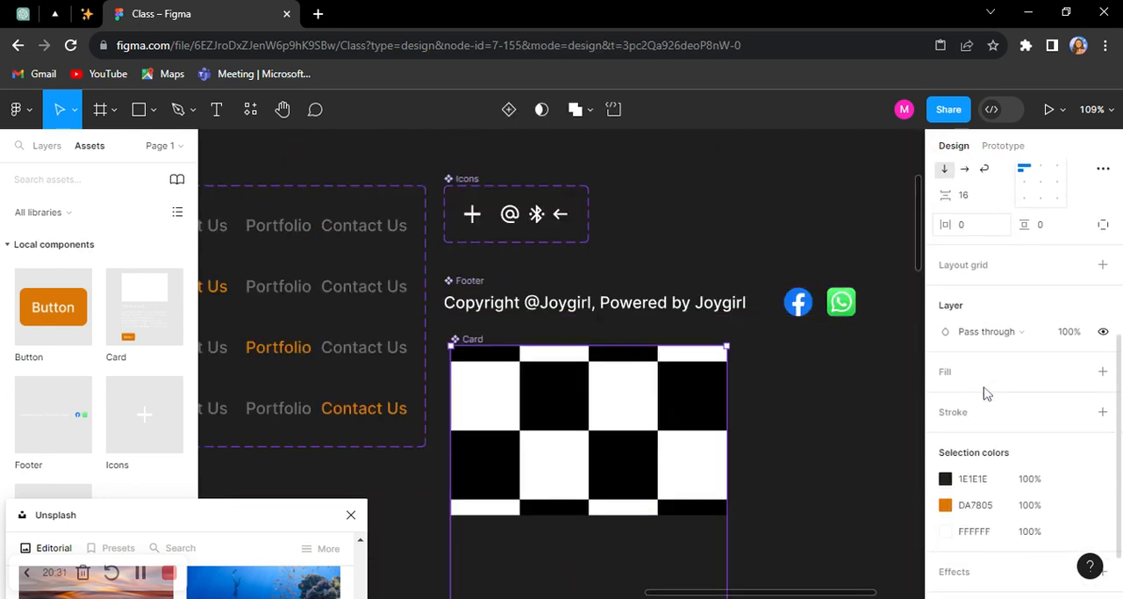
scroll(872, 409, "down", 4)
left_click(858, 418)
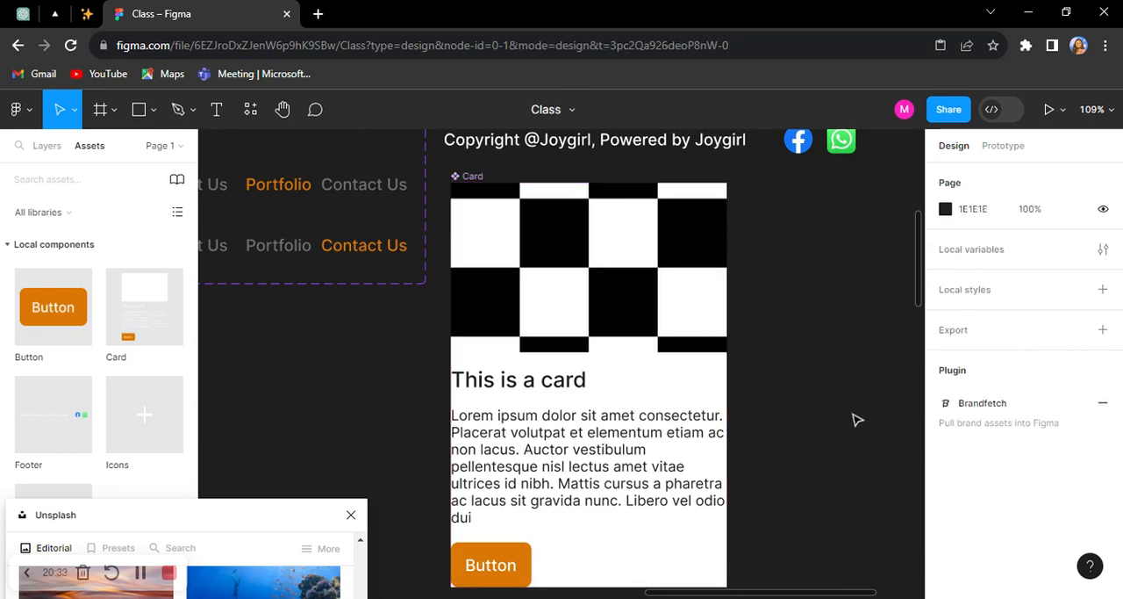
Step: Move the card instance under the blog section heading to X 120, Y 850, on the first grid column's edge
scroll(602, 409, "down", 1)
scroll(603, 407, "down", 3)
scroll(603, 406, "down", 8)
left_click_drag(648, 389, 813, 325)
left_click(377, 325)
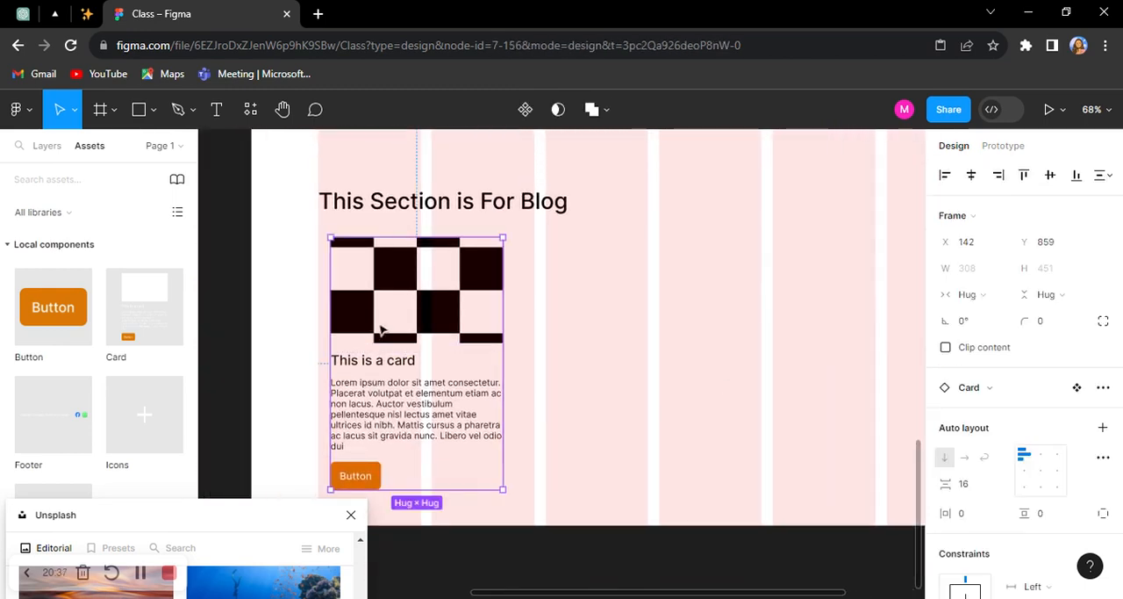
key("shift+0")
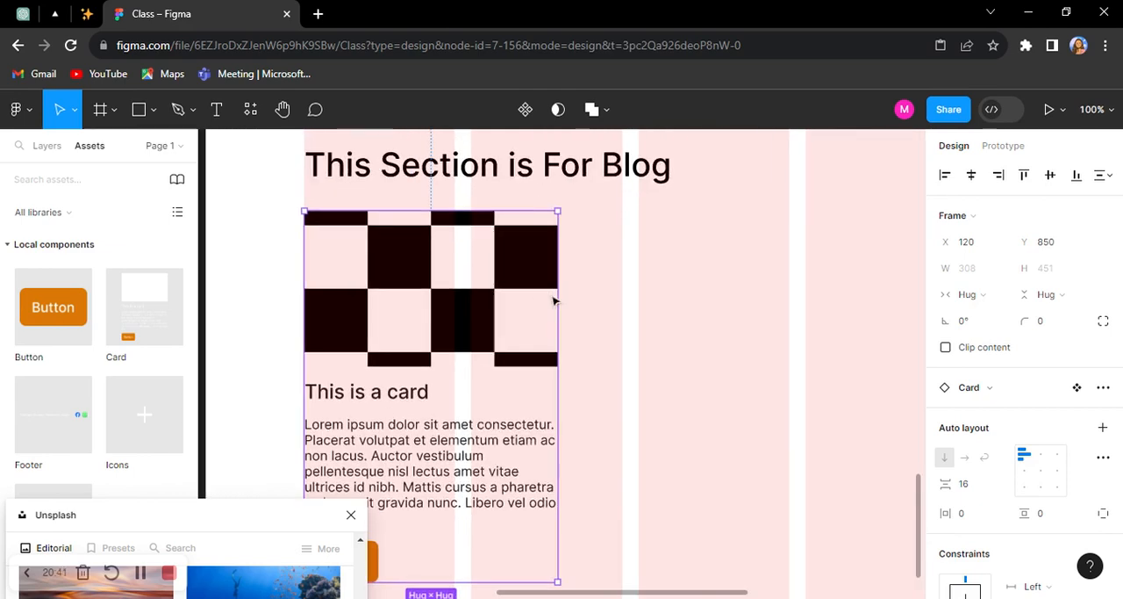
Step: Examine the main Card component and compare it with the page layout and the blog section
scroll(554, 301, "down", 6)
scroll(577, 308, "up", 5)
left_click_drag(751, 430, 691, 274)
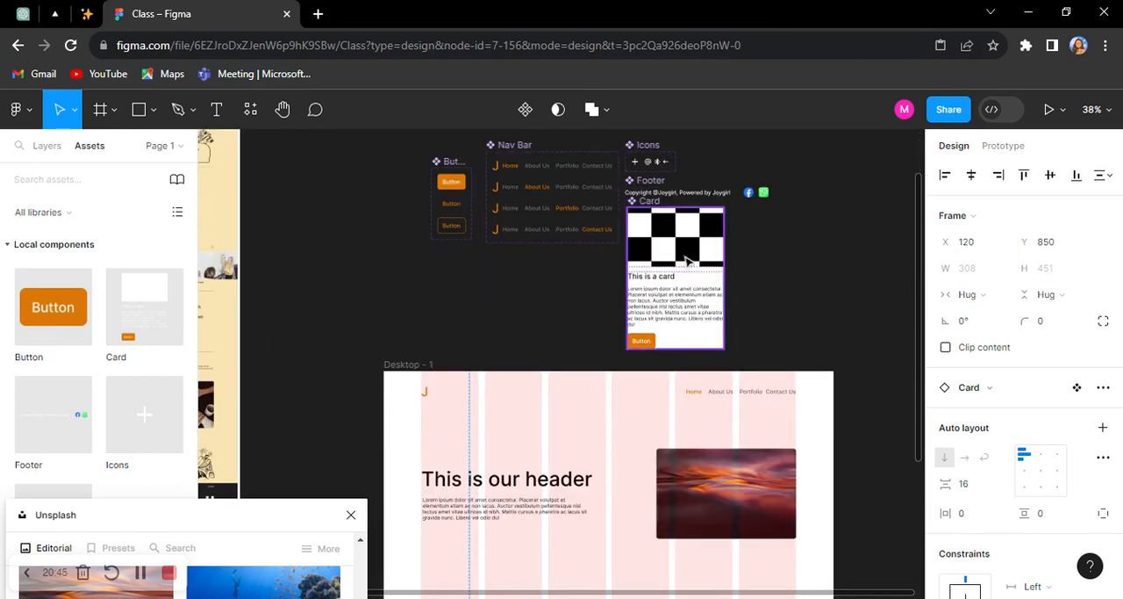
scroll(686, 249, "up", 5)
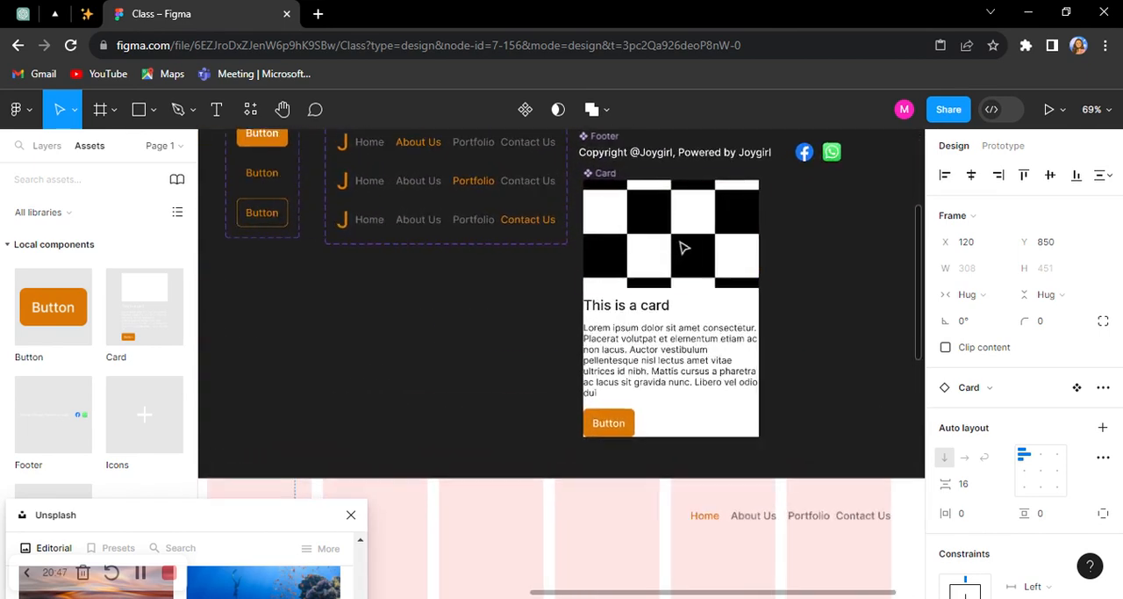
scroll(644, 186, "up", 2)
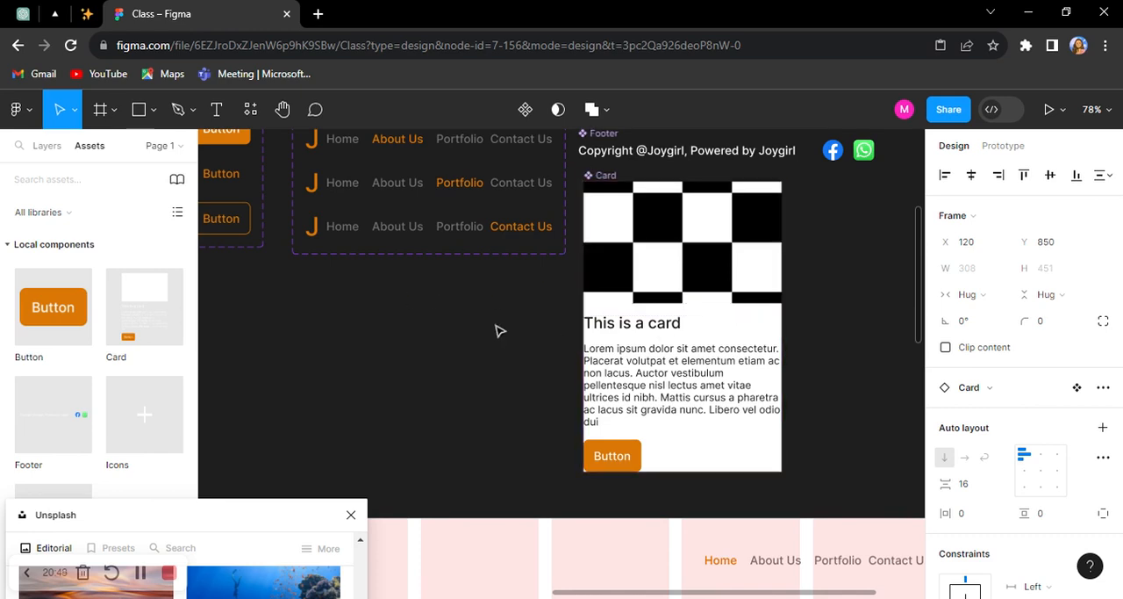
scroll(870, 338, "down", 2)
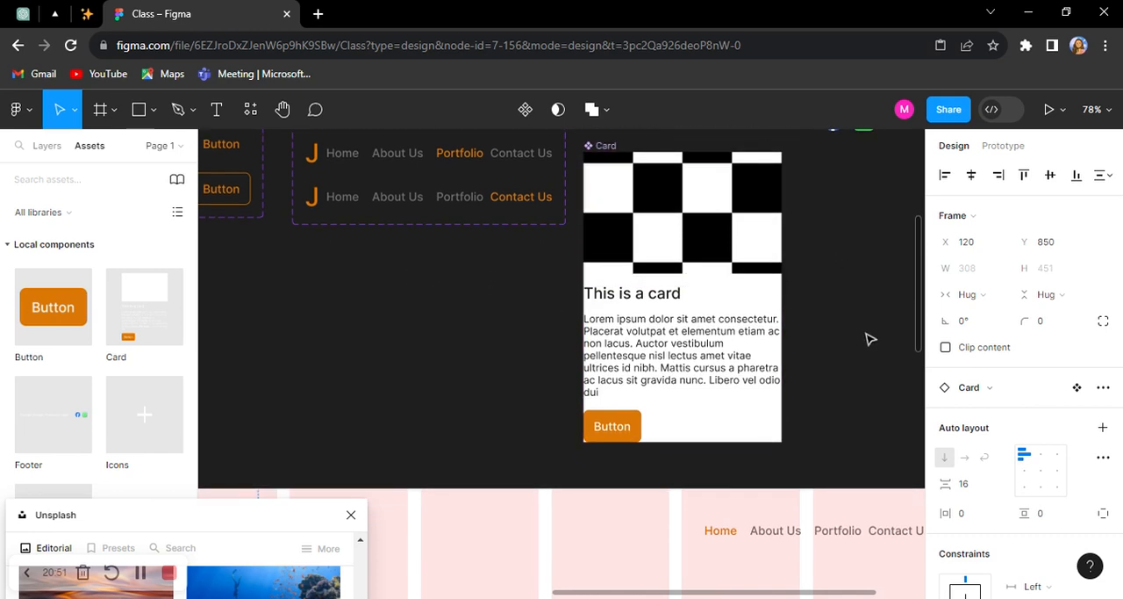
scroll(602, 304, "down", 2)
scroll(615, 313, "down", 6)
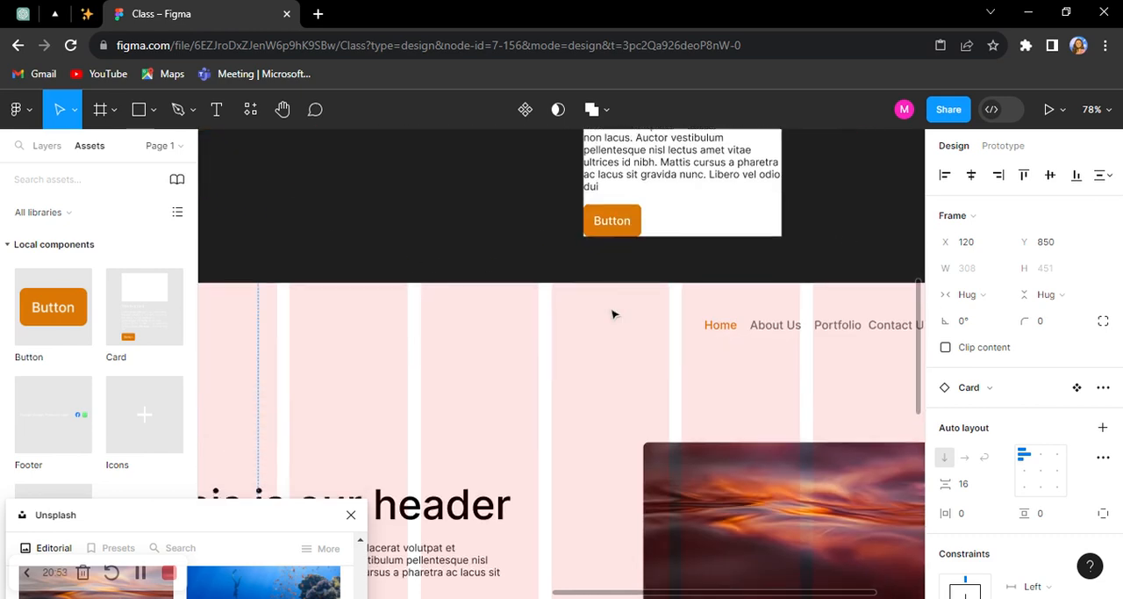
scroll(600, 331, "down", 4)
scroll(452, 232, "up", 2)
scroll(452, 232, "up", 3)
scroll(554, 354, "down", 2)
Step: Duplicate the blog card twice into a row of three at Y 870 and wrap the row in a horizontal auto layout
left_click_drag(508, 286, 835, 294)
left_click(395, 299, "shift")
left_click(573, 296, "shift")
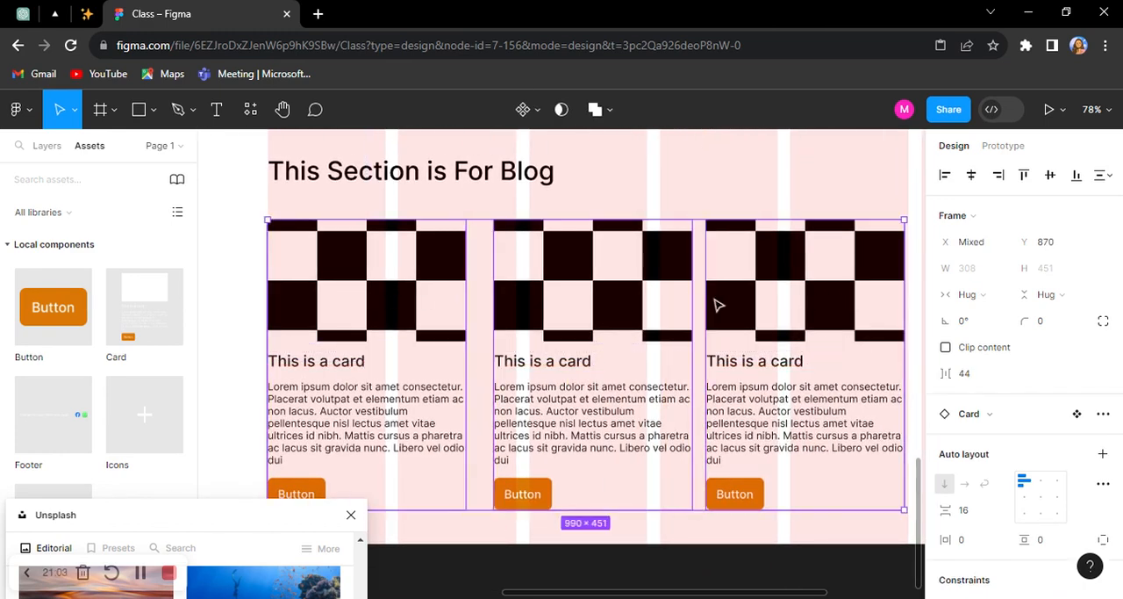
key("shift+a")
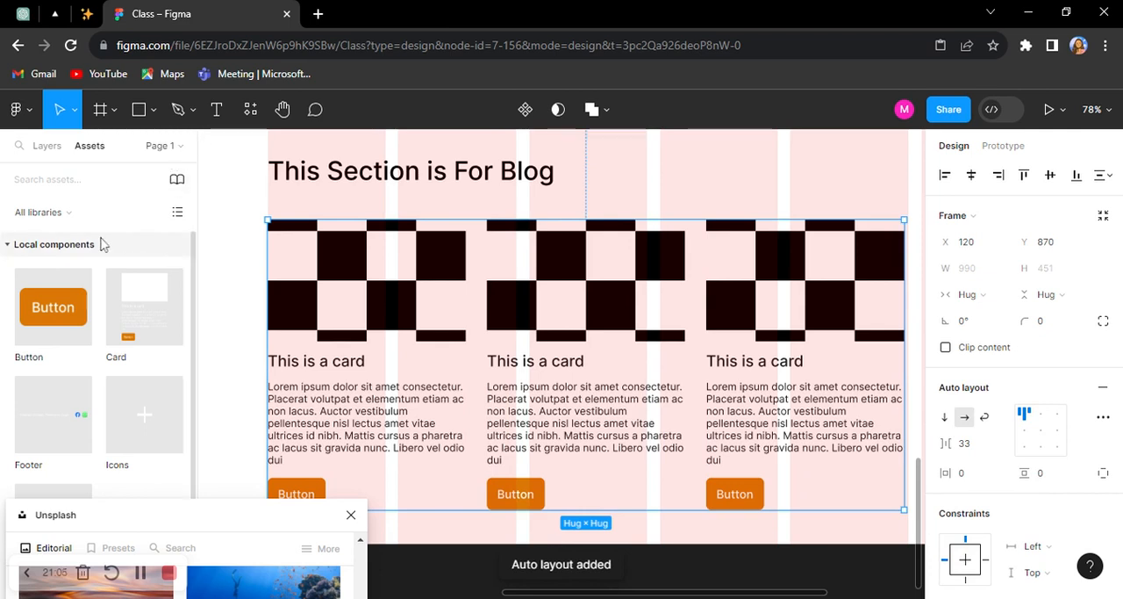
Step: Rename the auto layout frame that holds the three blog cards to "cards"
left_click(44, 146)
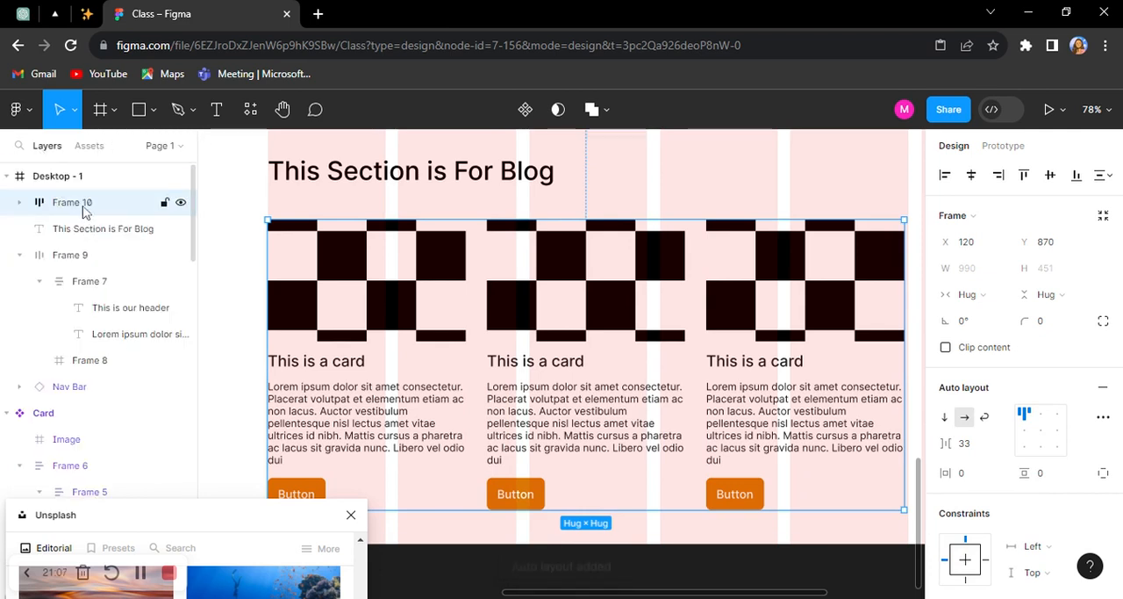
double_click(84, 204)
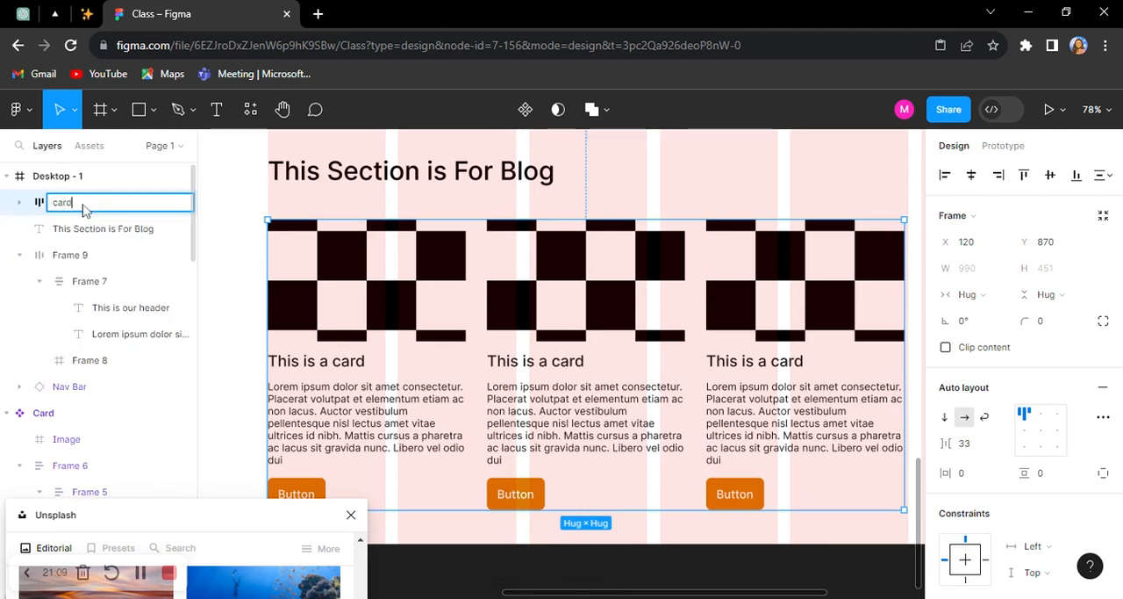
key("Return")
Step: Stack the blog heading and the cards row in a vertical auto layout with 32 spacing, and widen it to 1200
scroll(562, 313, "down", 4)
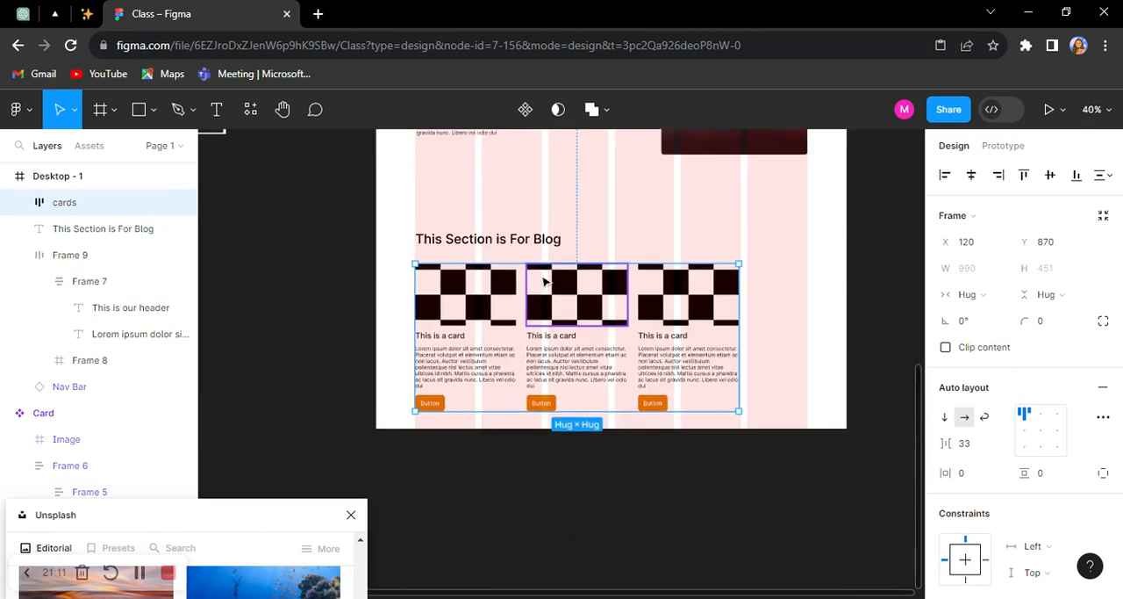
scroll(544, 284, "up", 1)
left_click(536, 235, "shift")
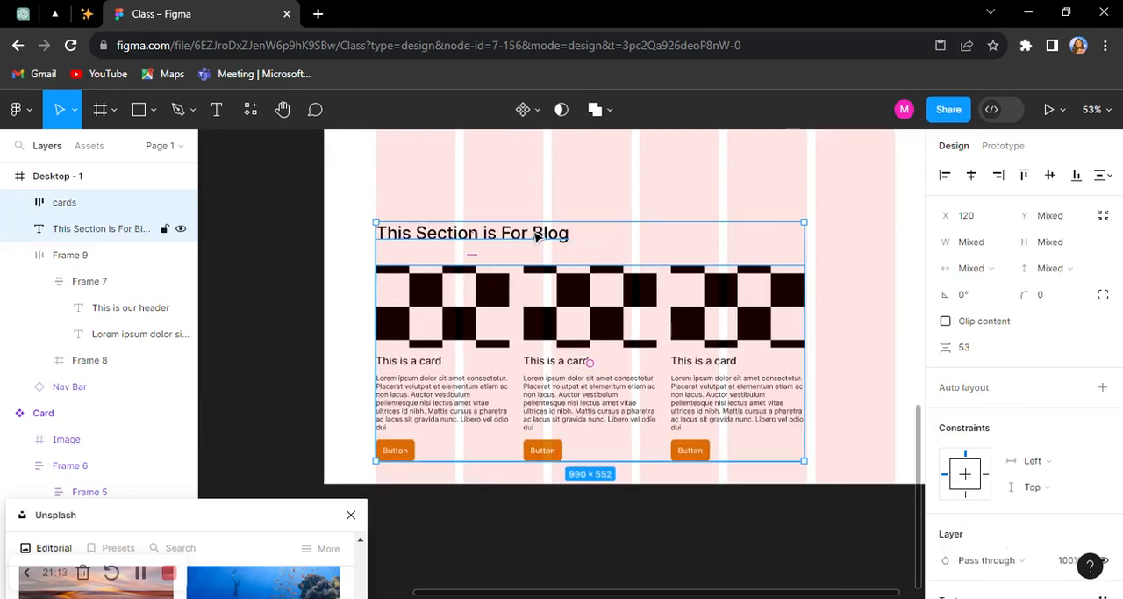
key("shift+a")
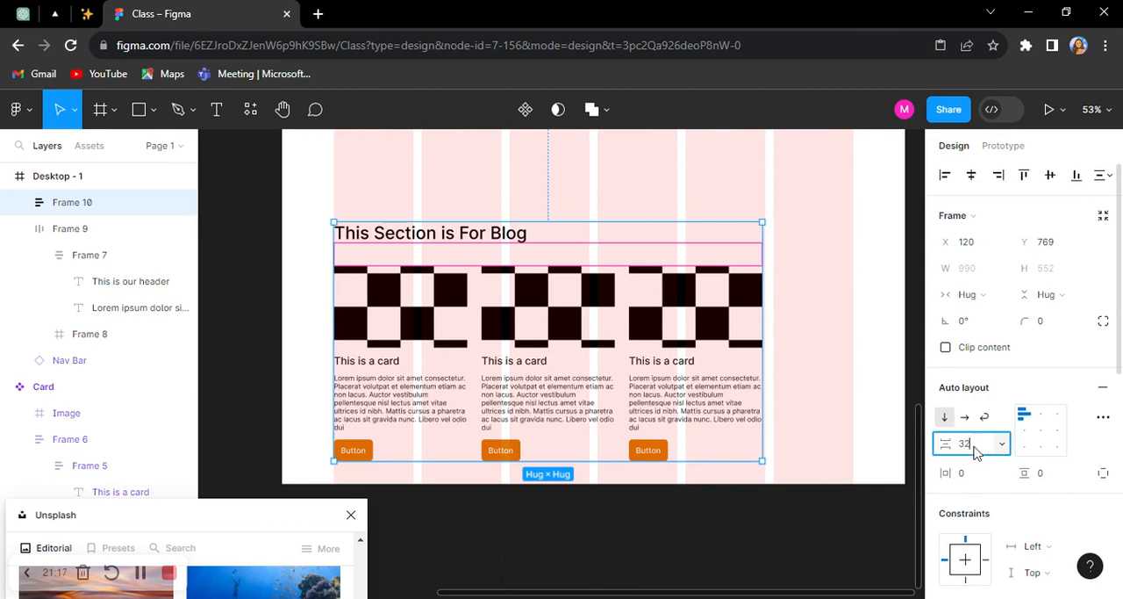
key("Return")
left_click_drag(759, 316, 853, 312)
Step: Set the cards frame's item spacing to Auto and its width to Fill container
left_click(579, 337)
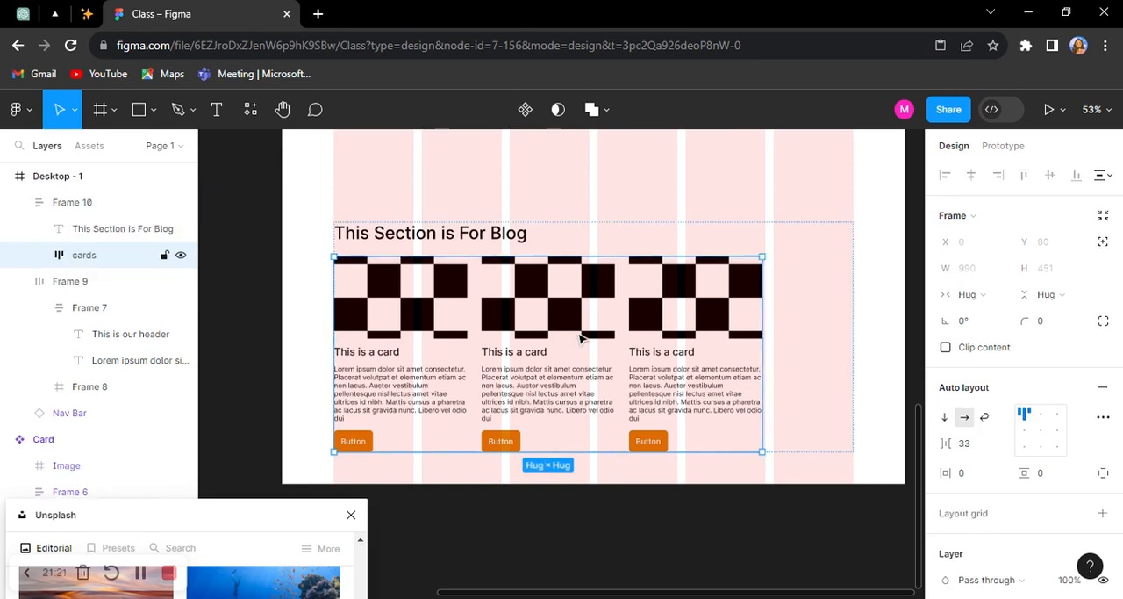
left_click(1003, 448)
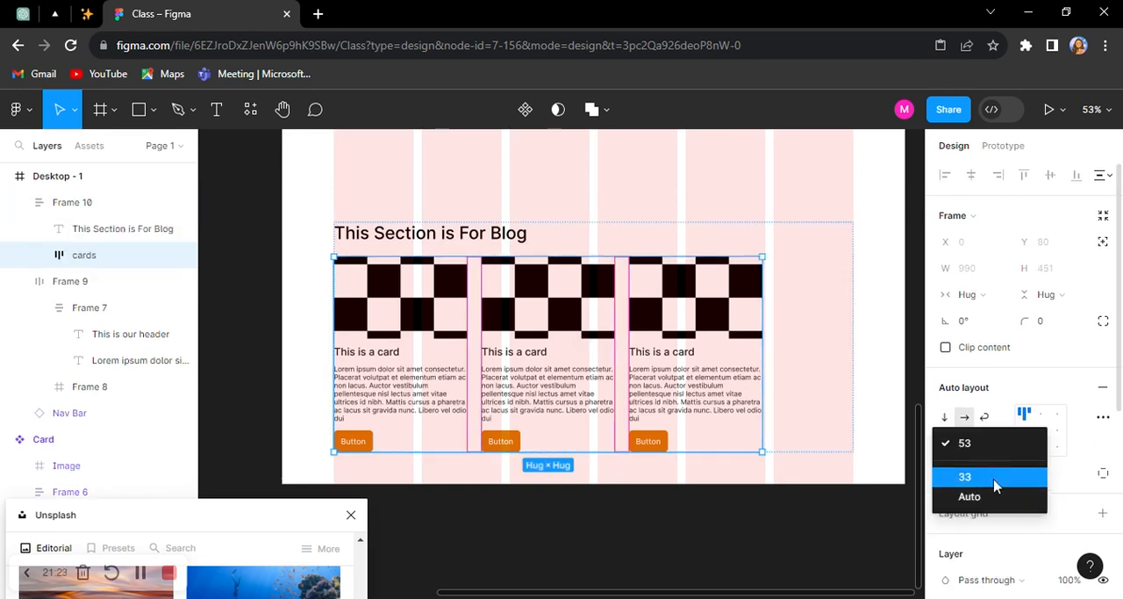
left_click(995, 499)
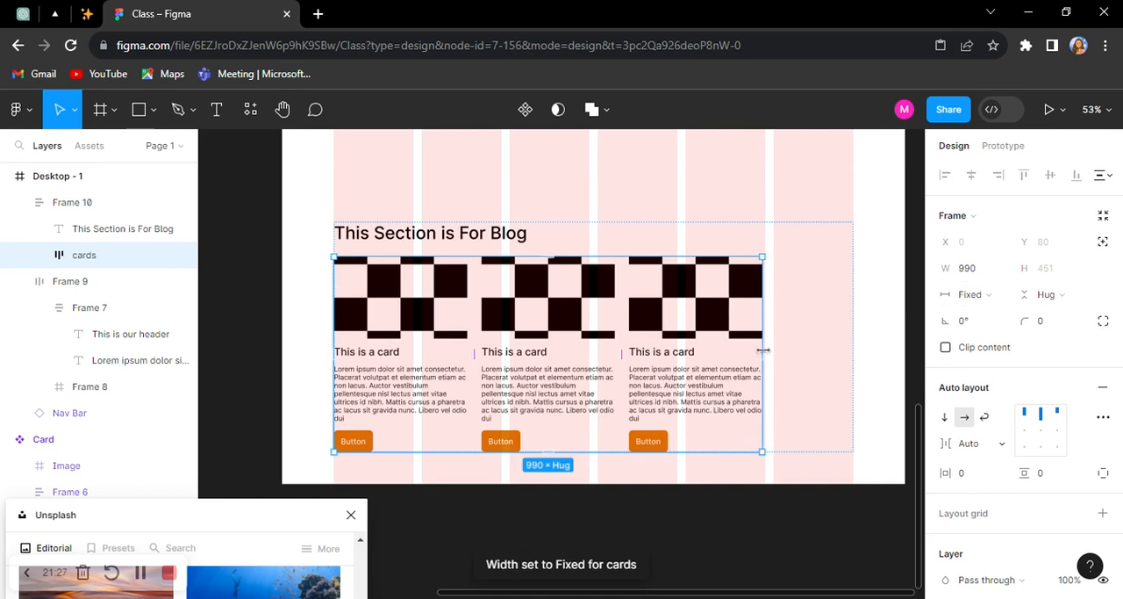
left_click(990, 296)
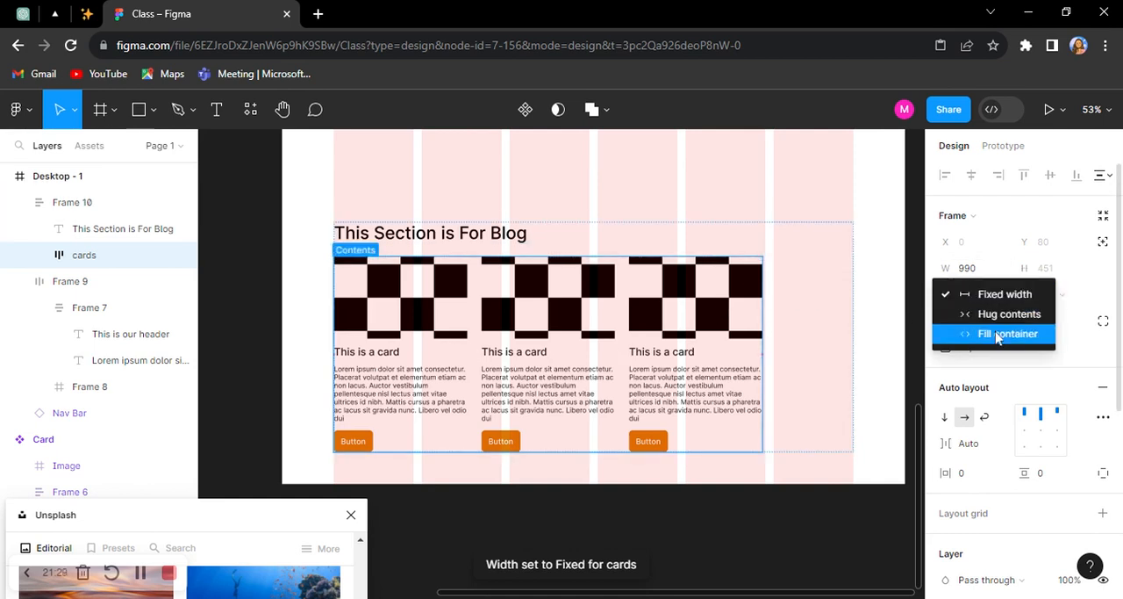
left_click(996, 336)
left_click(606, 487)
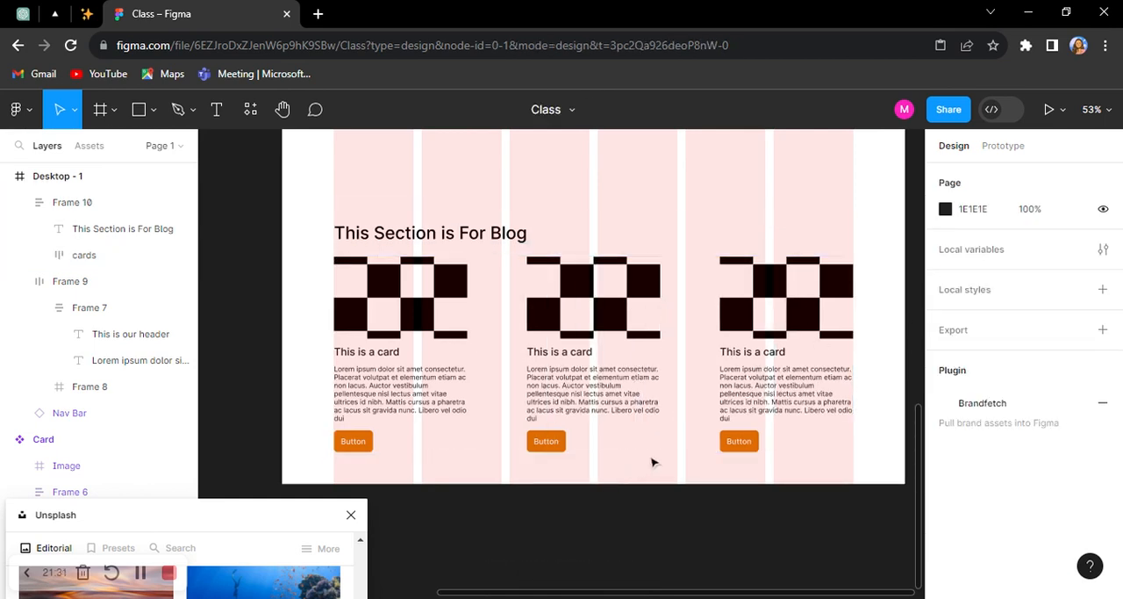
Step: Extend the desktop frame to a height of 1483 and place a Footer instance below the cards at about X 86, Y 1402
left_click(582, 281)
scroll(582, 281, "down", 3)
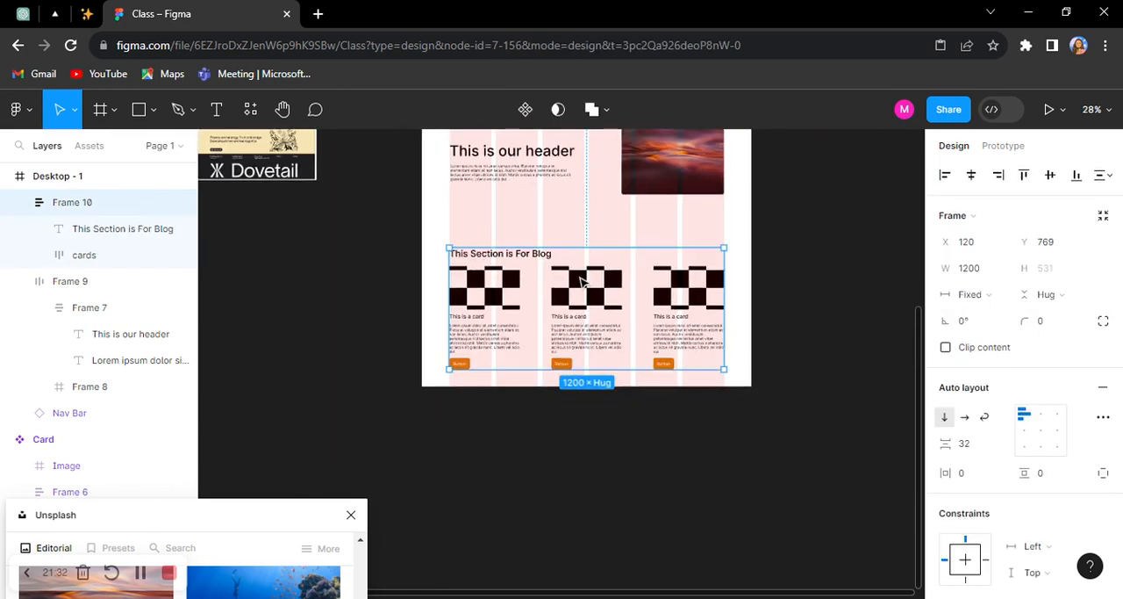
left_click(612, 439)
left_click(89, 144)
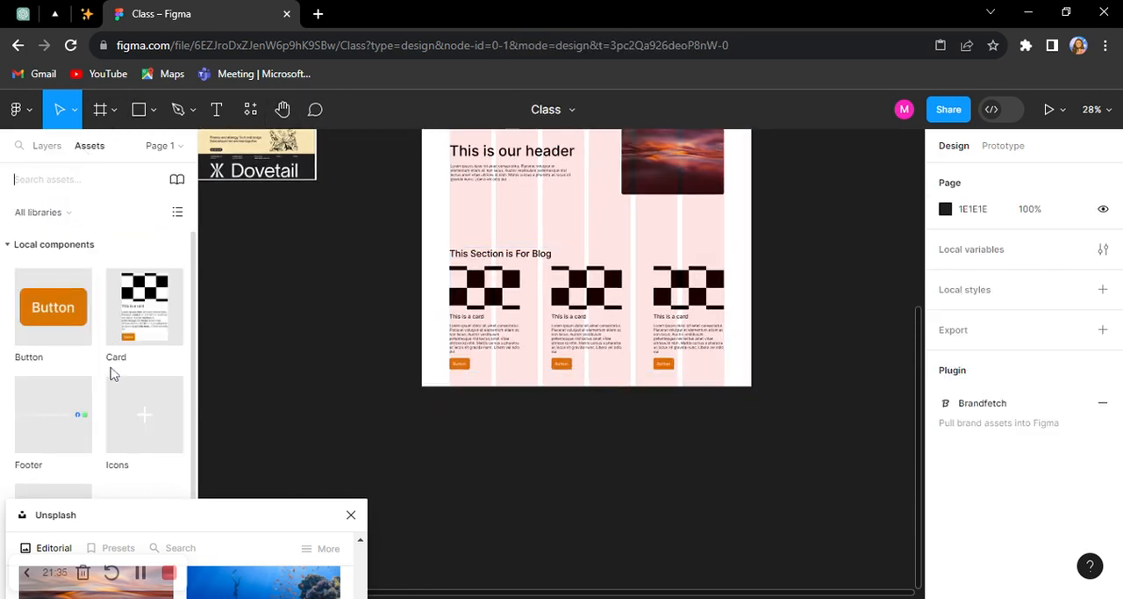
scroll(111, 373, "down", 1)
left_click(459, 383)
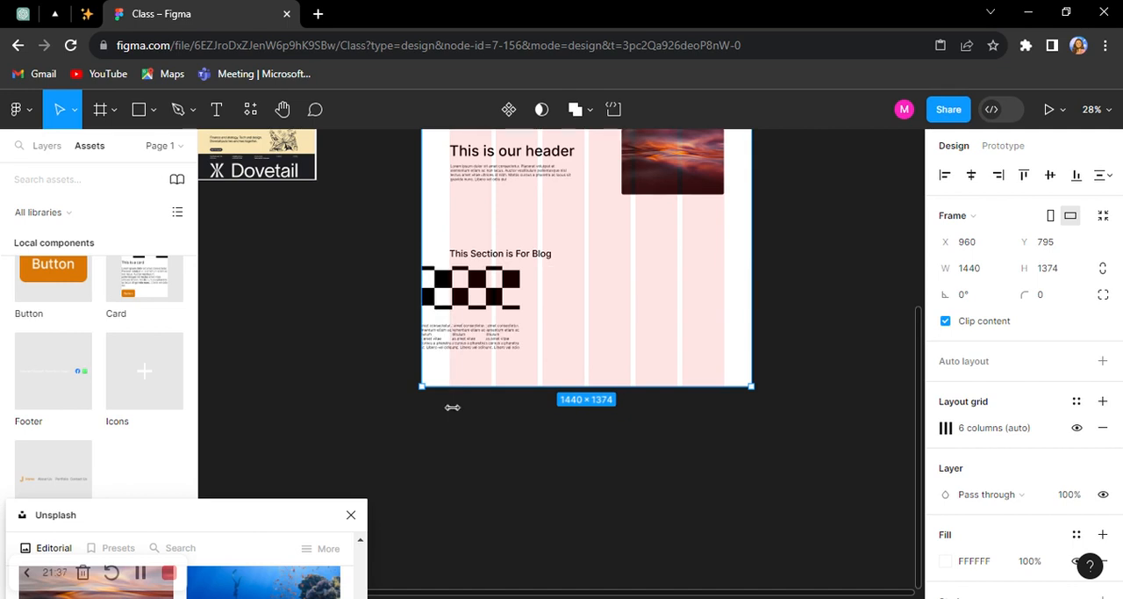
left_click(457, 405)
left_click(457, 388)
left_click_drag(458, 392, 455, 410)
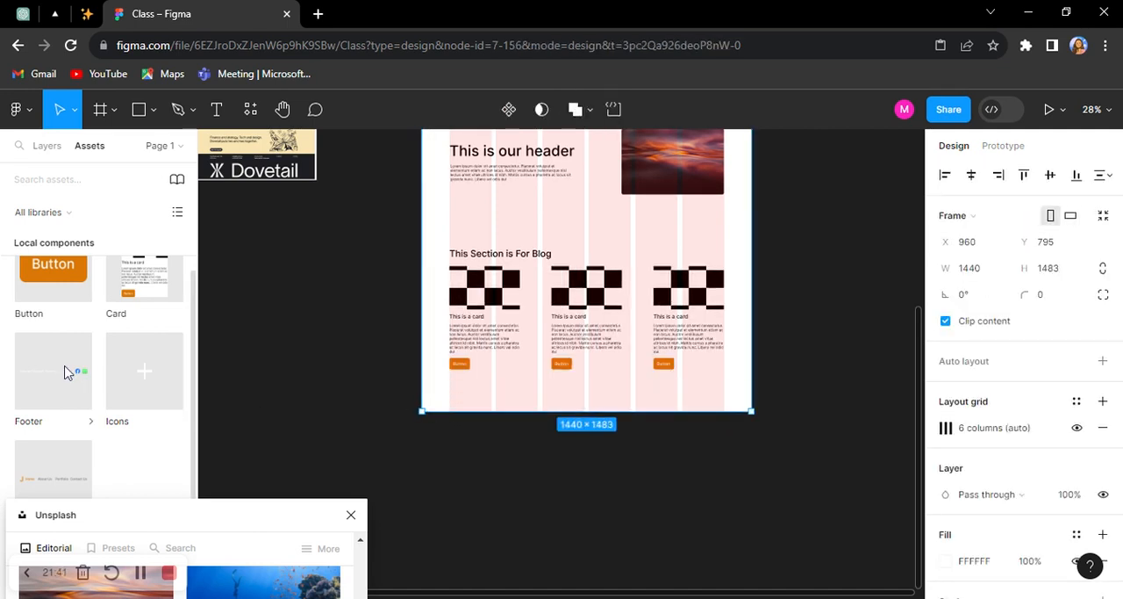
left_click_drag(56, 371, 482, 396)
Step: Recolor the copyright text of the main Footer component to the black document color 000000
scroll(256, 341, "up", 3)
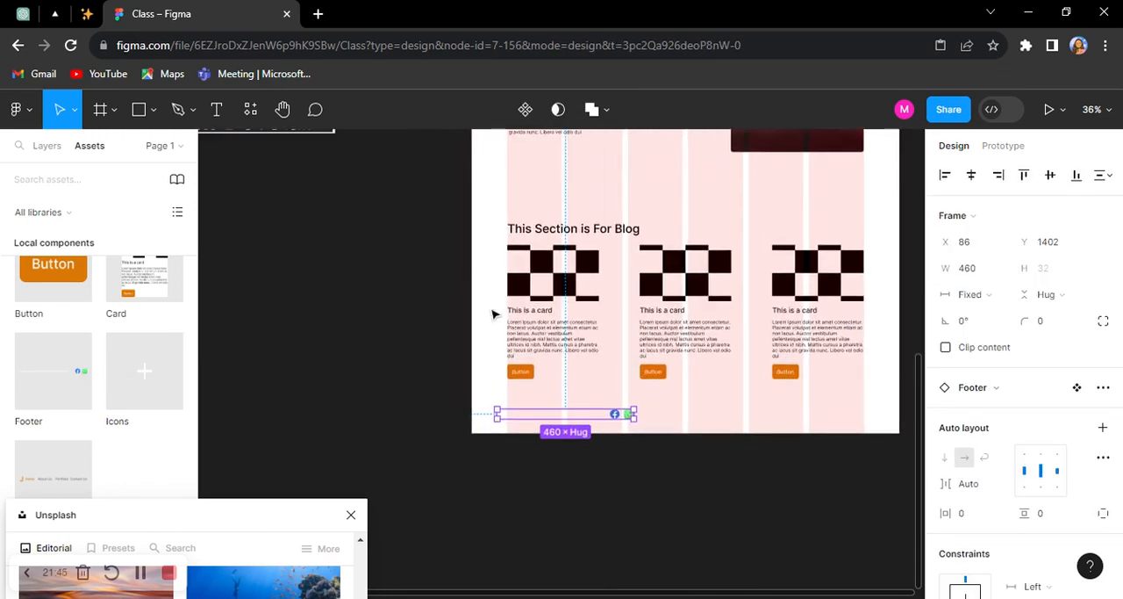
scroll(397, 255, "down", 5)
scroll(627, 295, "up", 2)
scroll(747, 281, "up", 8)
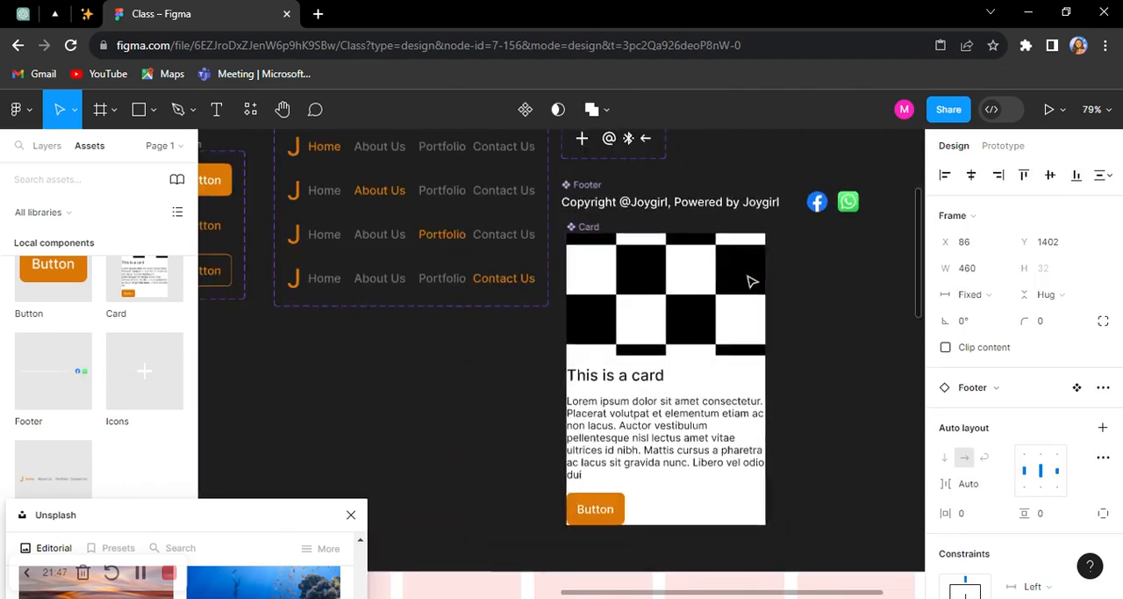
scroll(746, 219, "up", 2)
left_click(514, 195)
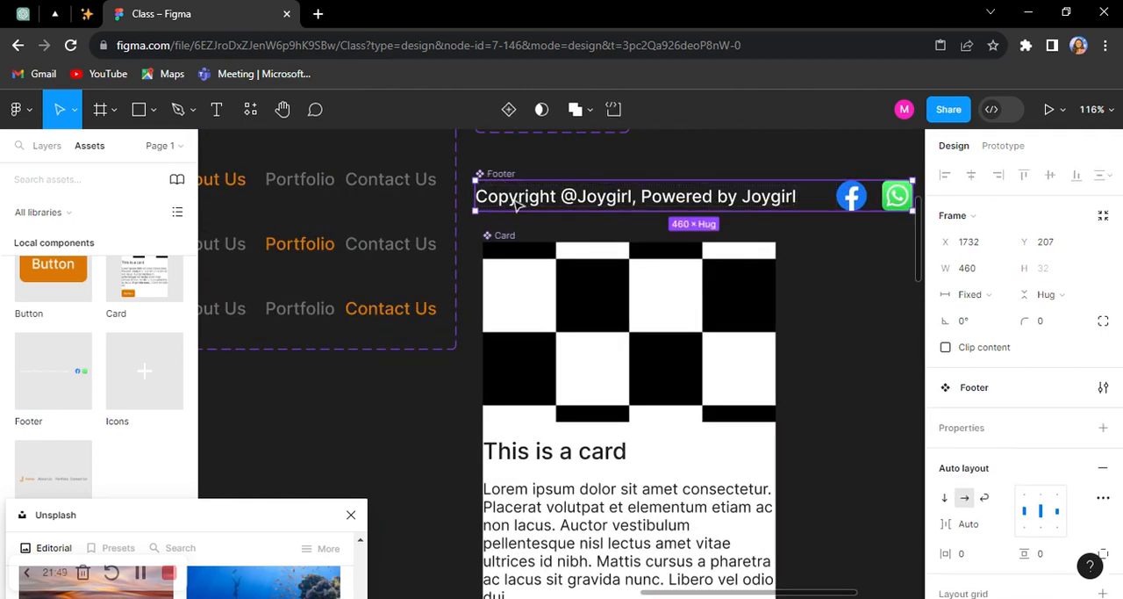
left_click(513, 196)
scroll(997, 443, "down", 3)
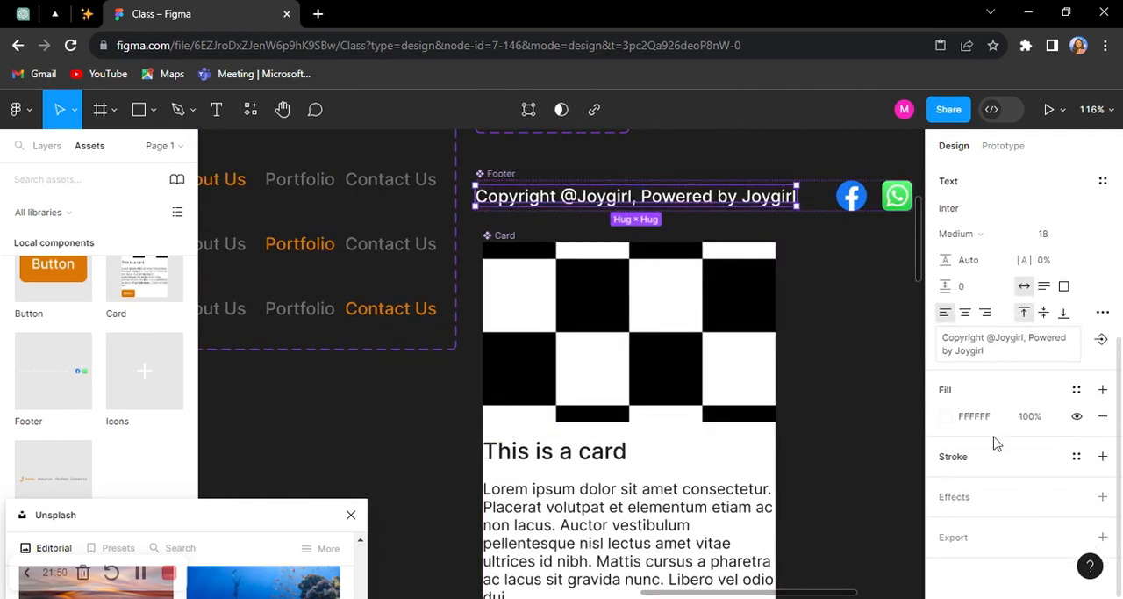
left_click(1077, 391)
left_click(947, 415)
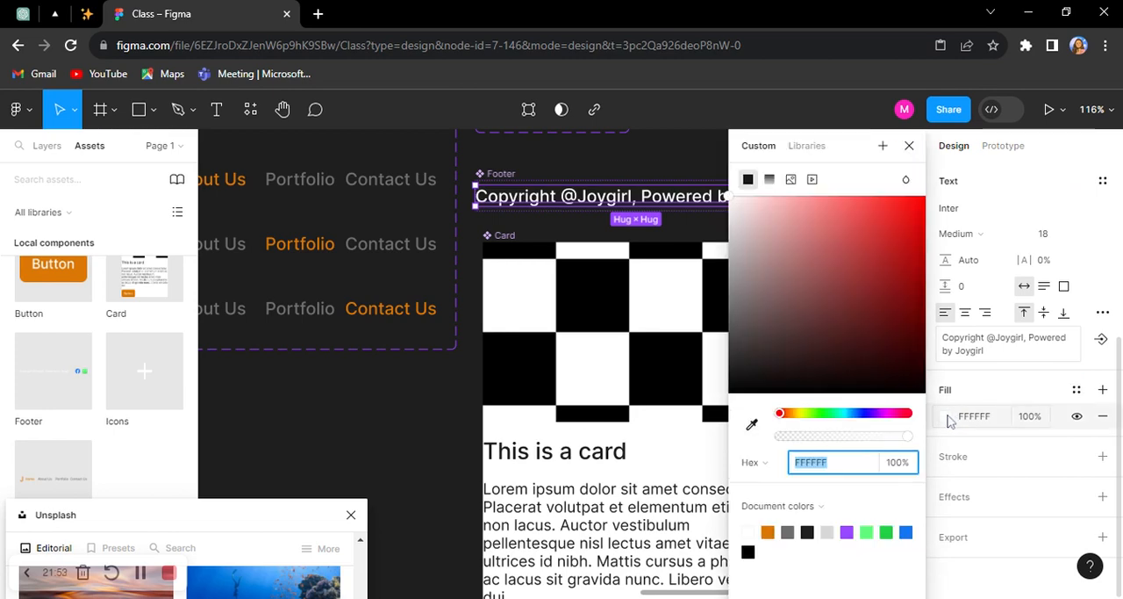
left_click(810, 531)
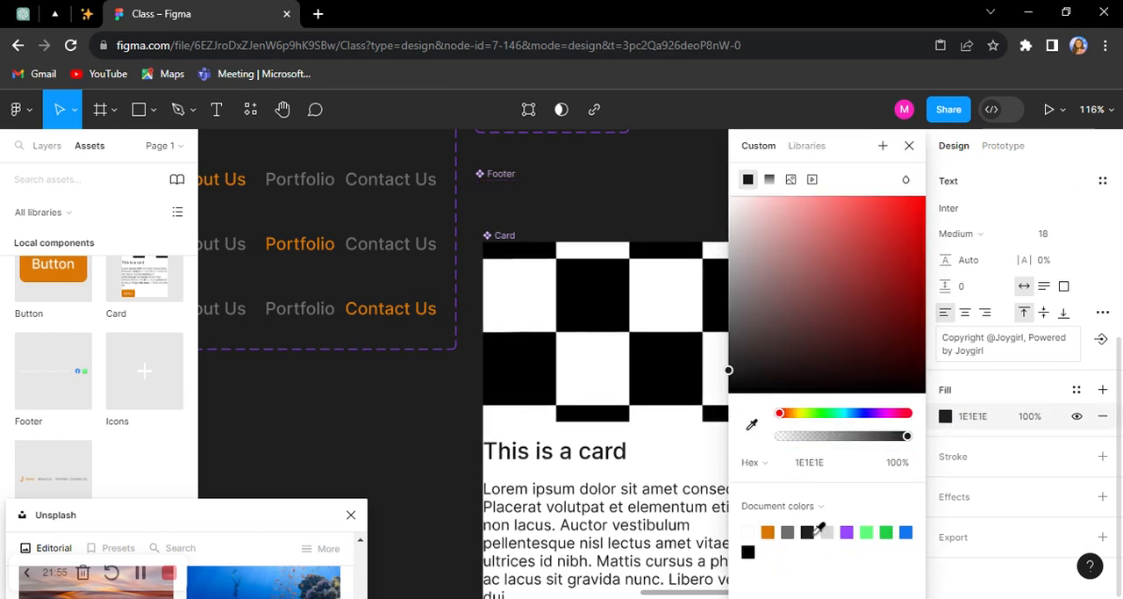
left_click(748, 551)
Step: Align the footer instance with the first grid column's outer edge and widen it to 1200 across all six columns
scroll(431, 251, "down", 5)
scroll(431, 251, "down", 3)
scroll(250, 283, "up", 3)
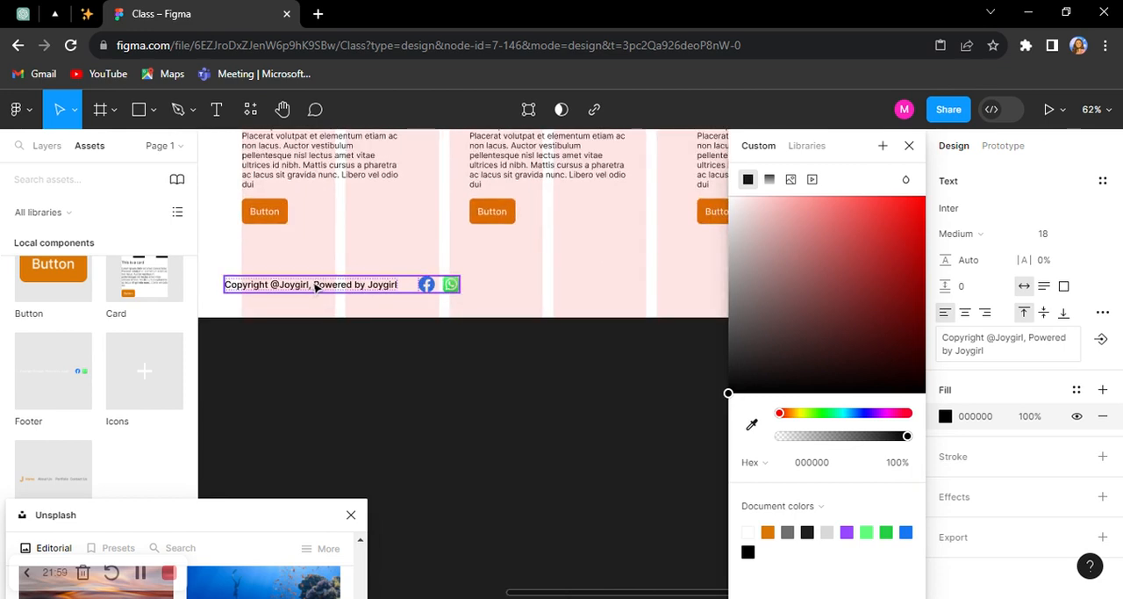
left_click(316, 287)
mouse_move(321, 287)
left_mouse_down()
mouse_move(349, 291)
mouse_move(338, 289)
left_mouse_up()
scroll(459, 285, "up", 1)
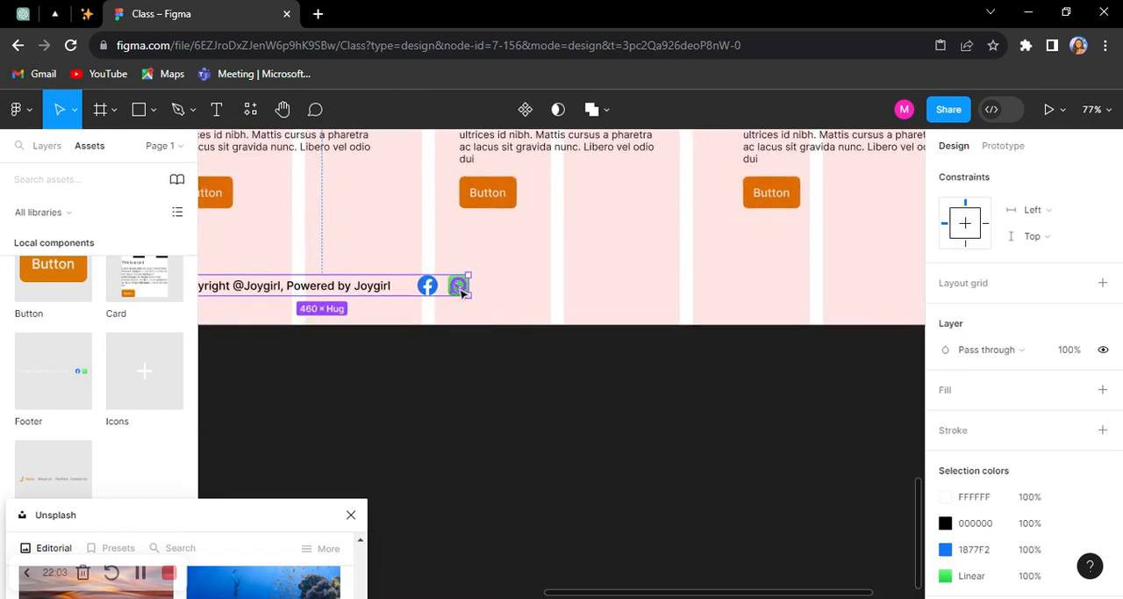
scroll(463, 290, "down", 4)
left_click_drag(489, 285, 704, 287)
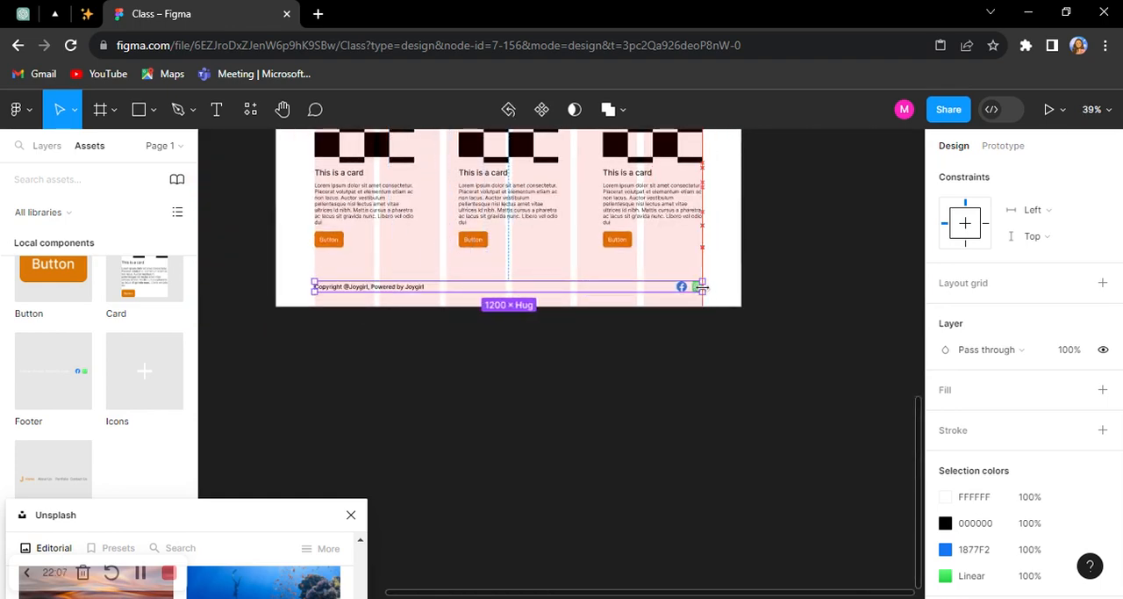
scroll(314, 280, "up", 3)
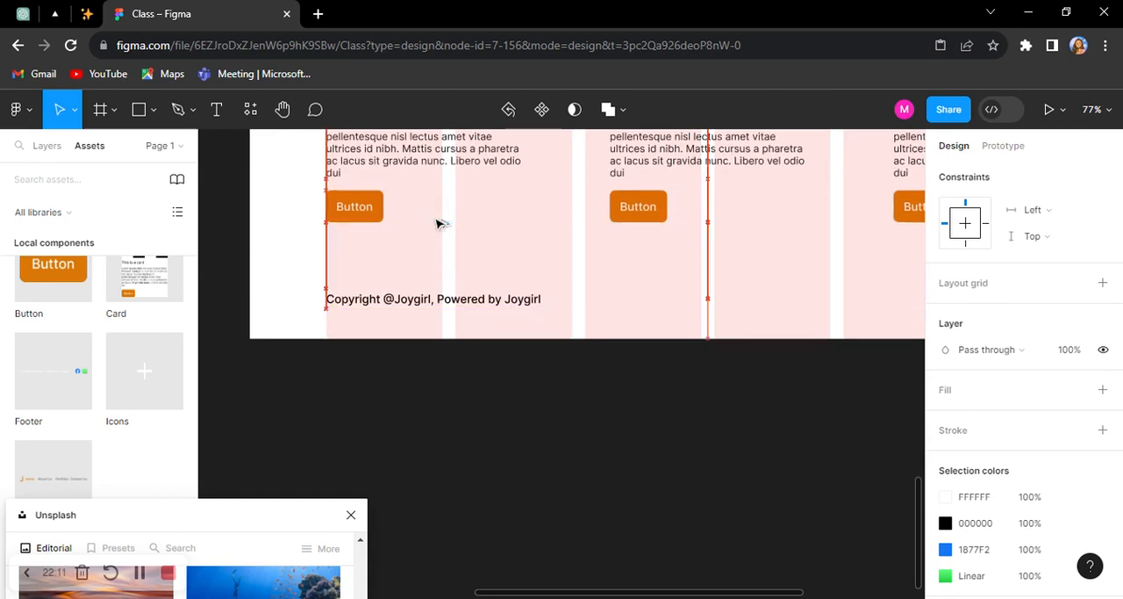
Step: Shorten the desktop frame to a height of 1436 so it ends at the footer's lower edge
left_click(421, 340)
left_click_drag(419, 338, 423, 311)
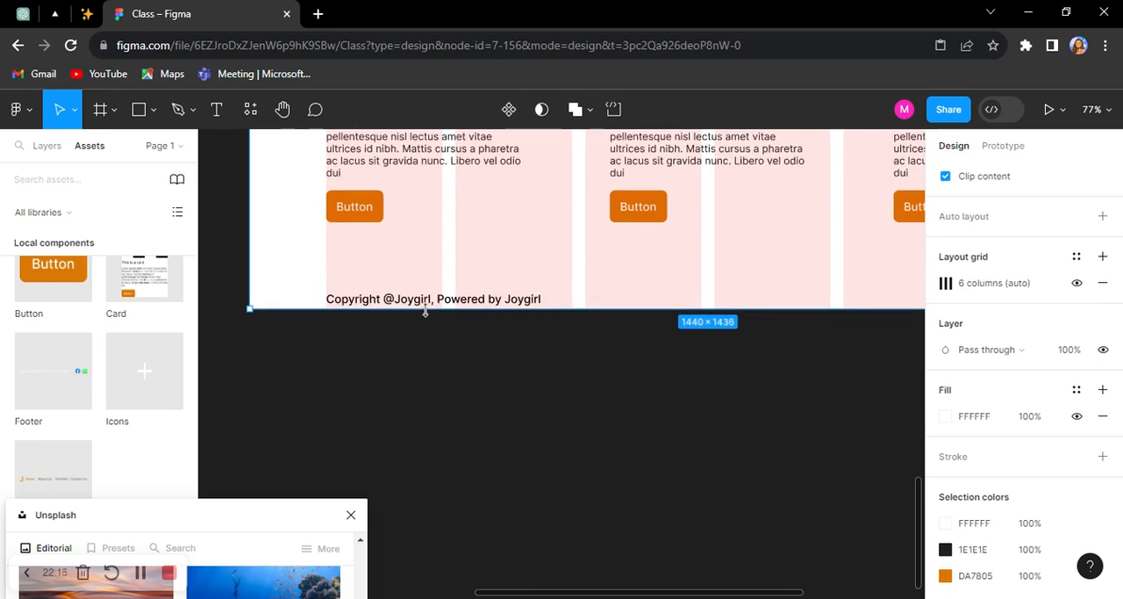
Step: Set the main Footer component's horizontal padding to 120 and its vertical padding to 40
left_click(377, 297)
scroll(1053, 321, "up", 3)
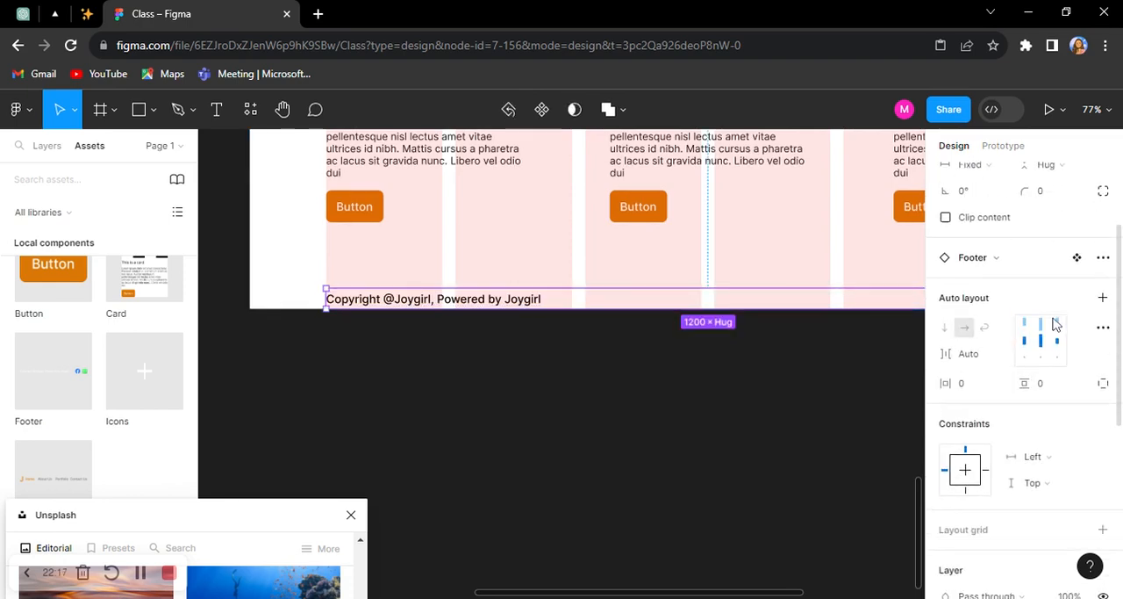
scroll(804, 402, "down", 4)
scroll(805, 404, "up", 5)
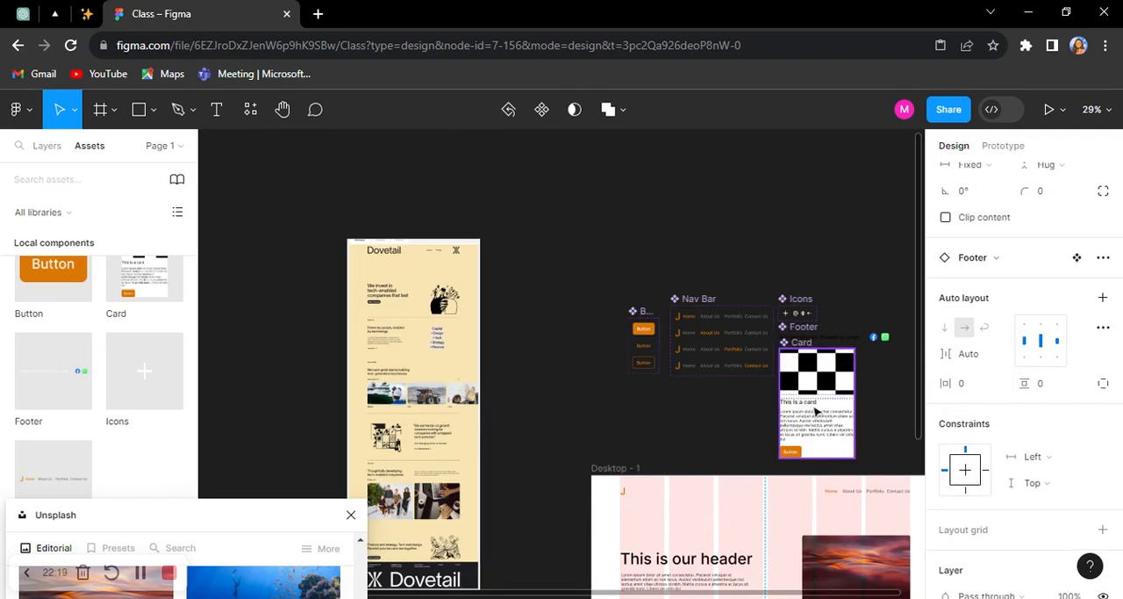
scroll(834, 327, "up", 4)
scroll(838, 333, "up", 5)
left_click(620, 324)
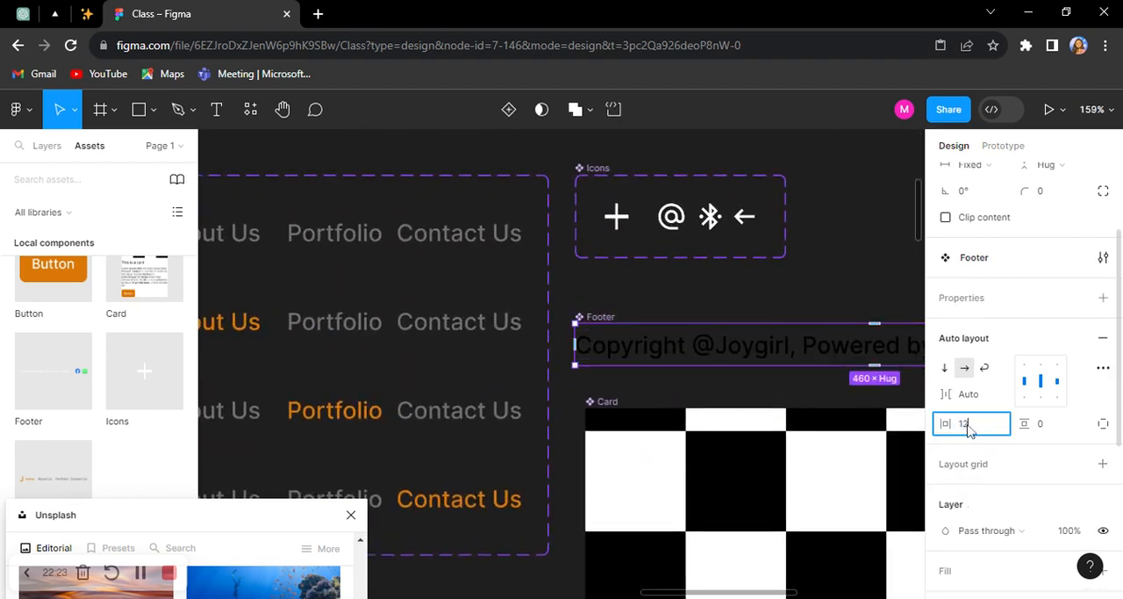
left_click(1044, 424)
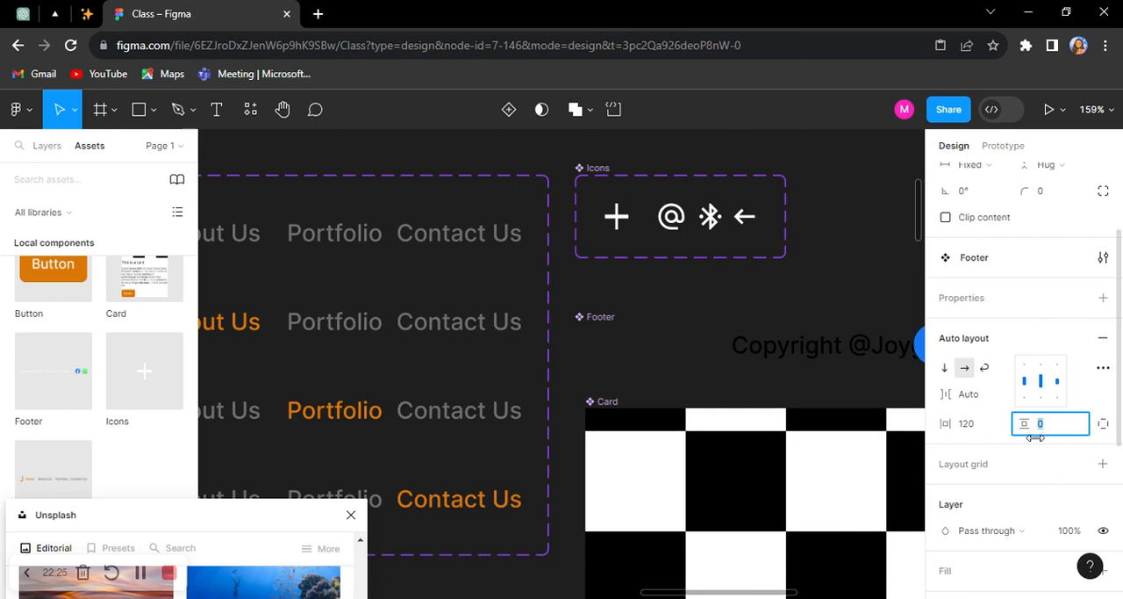
type("40")
key("Return")
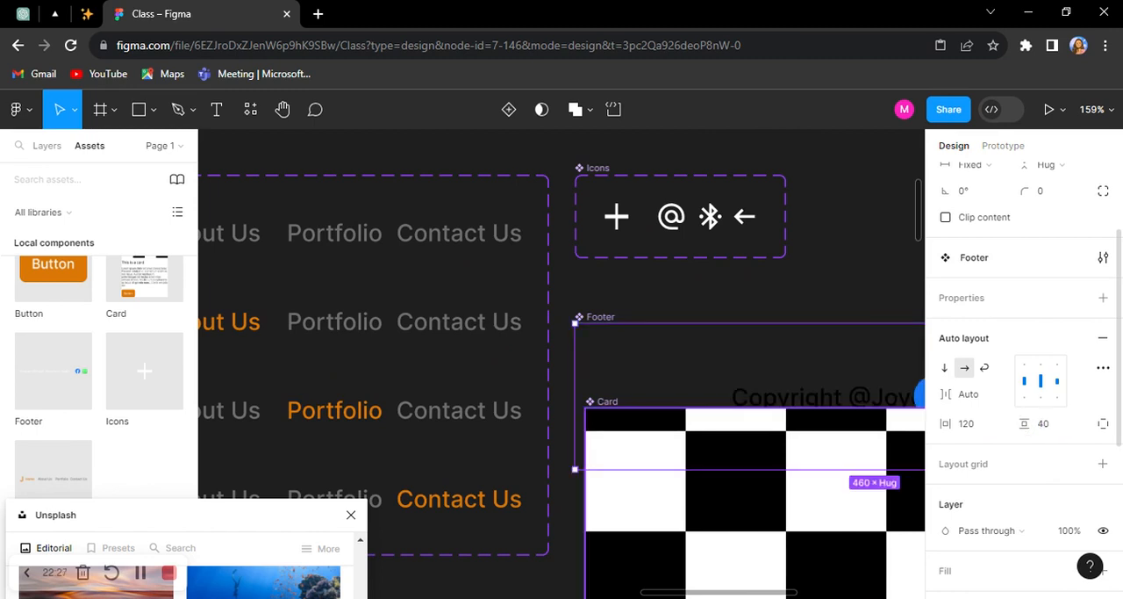
Step: Extend the desktop frame downward so it contains the whole padded footer instance
scroll(445, 303, "down", 5)
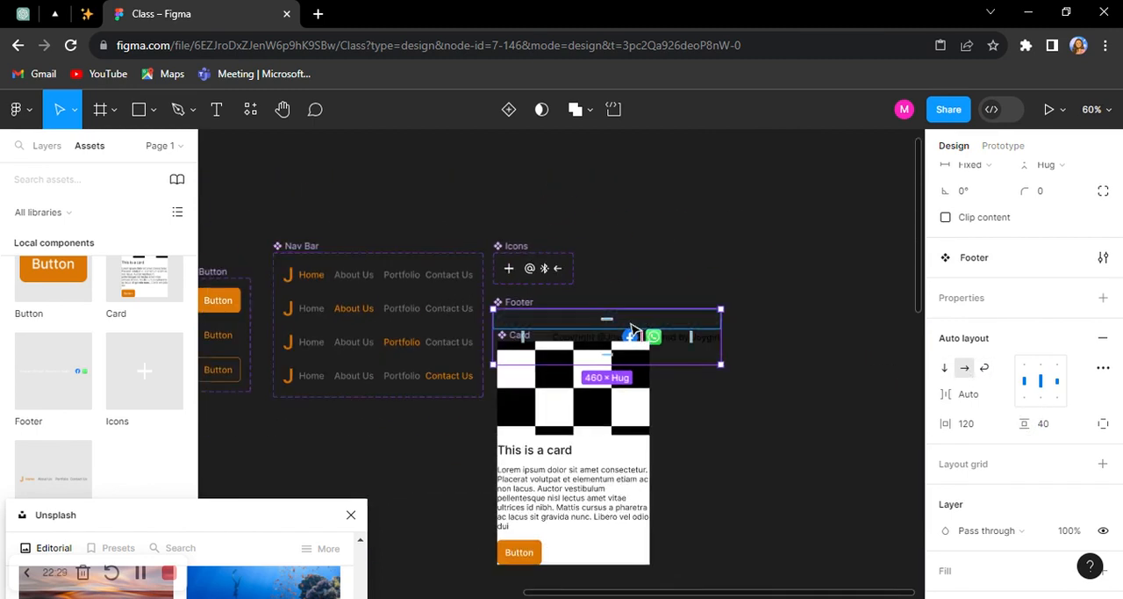
scroll(664, 284, "down", 10)
scroll(665, 285, "down", 4)
scroll(507, 514, "up", 5)
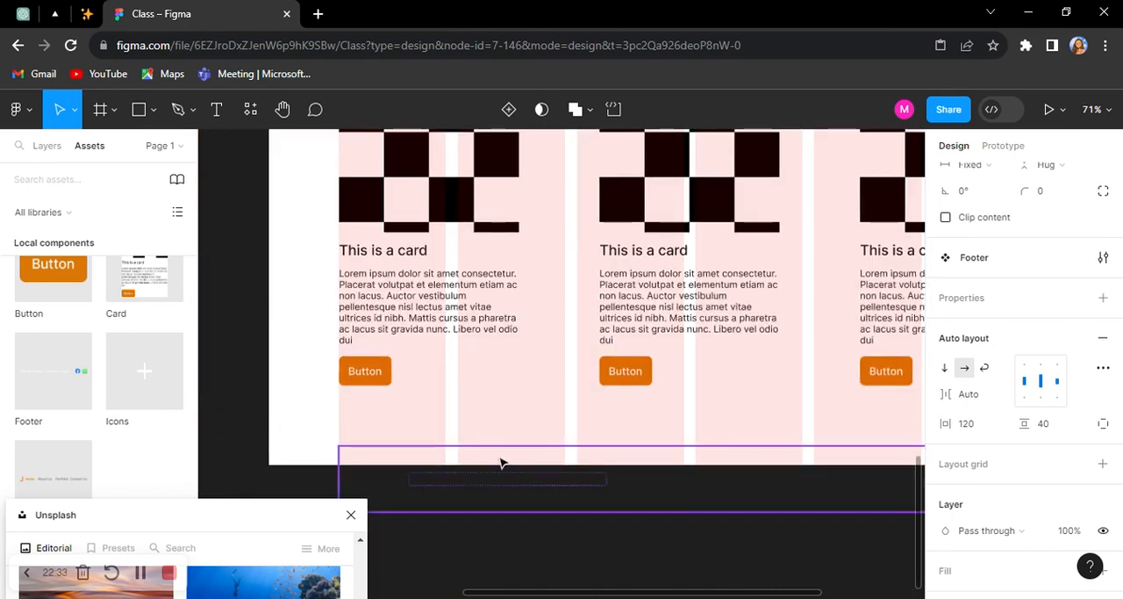
left_click(501, 459)
scroll(514, 414, "down", 2)
left_click(312, 367)
left_click_drag(310, 397, 306, 437)
Step: Align the footer instance to the desktop frame's left edge at X 0 and widen it to 1440
left_click(750, 366)
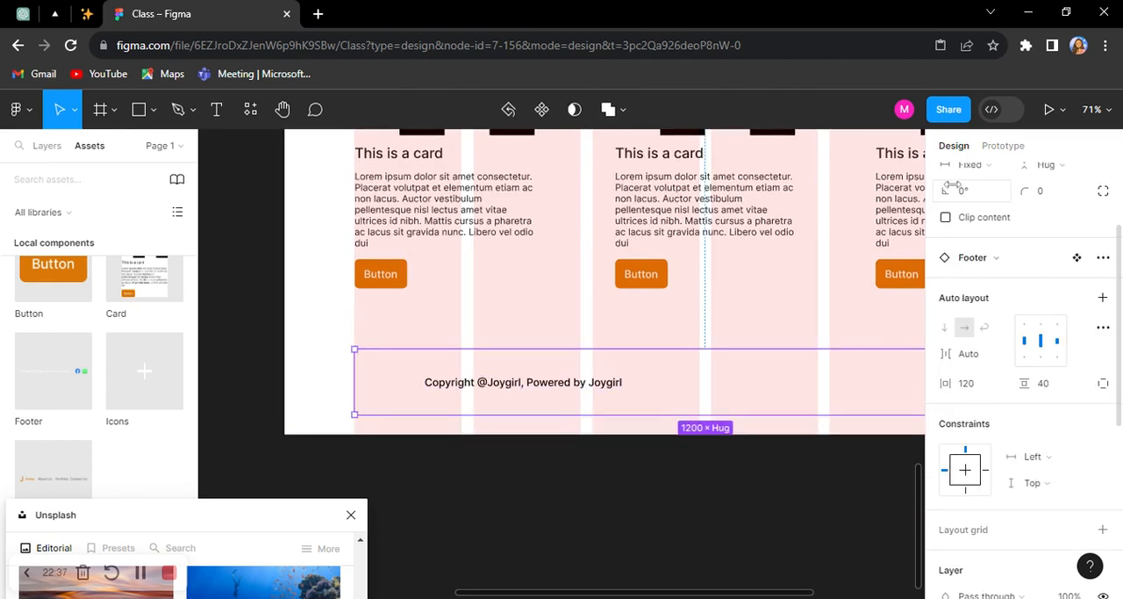
left_click(941, 178)
scroll(500, 237, "down", 3)
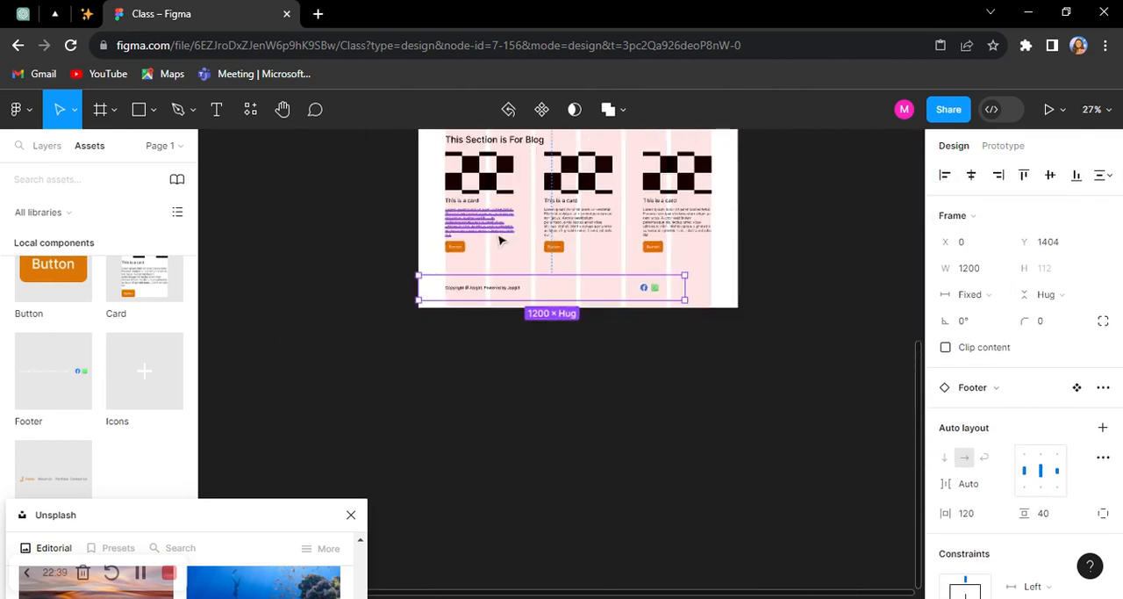
scroll(636, 278, "up", 3)
left_click_drag(795, 307, 769, 314)
scroll(807, 323, "down", 4)
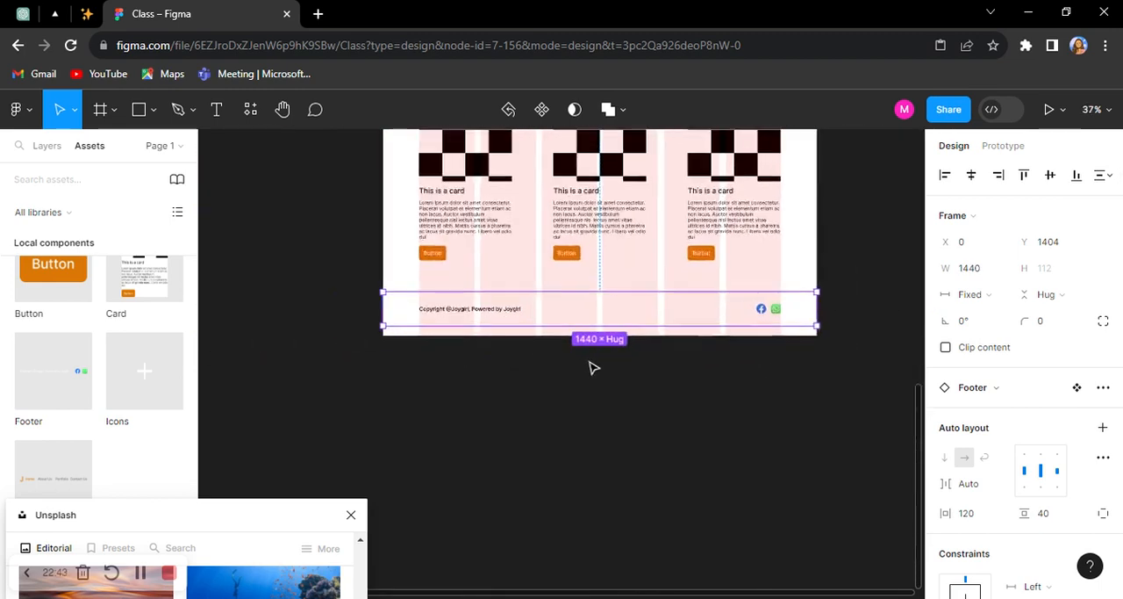
Step: Shorten the desktop frame to a height of 1516, flush with the footer's lower edge
scroll(592, 364, "up", 3)
left_click(538, 315)
left_click_drag(537, 322, 539, 303)
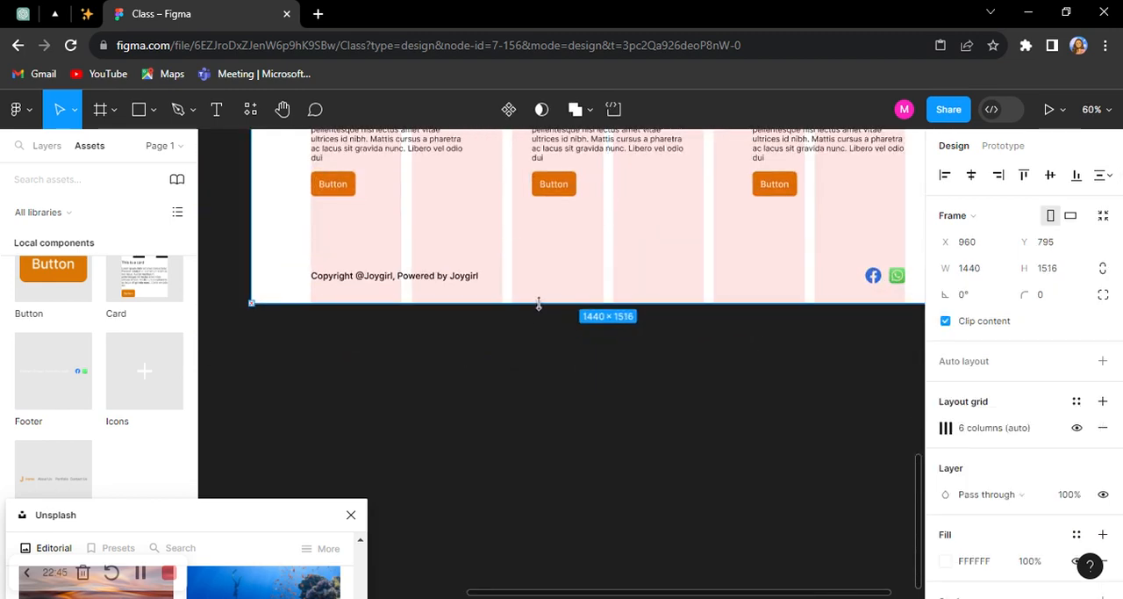
Step: Move the blog section up closer to the header, to about X 125, Y 695
scroll(538, 307, "down", 4)
scroll(518, 320, "up", 3)
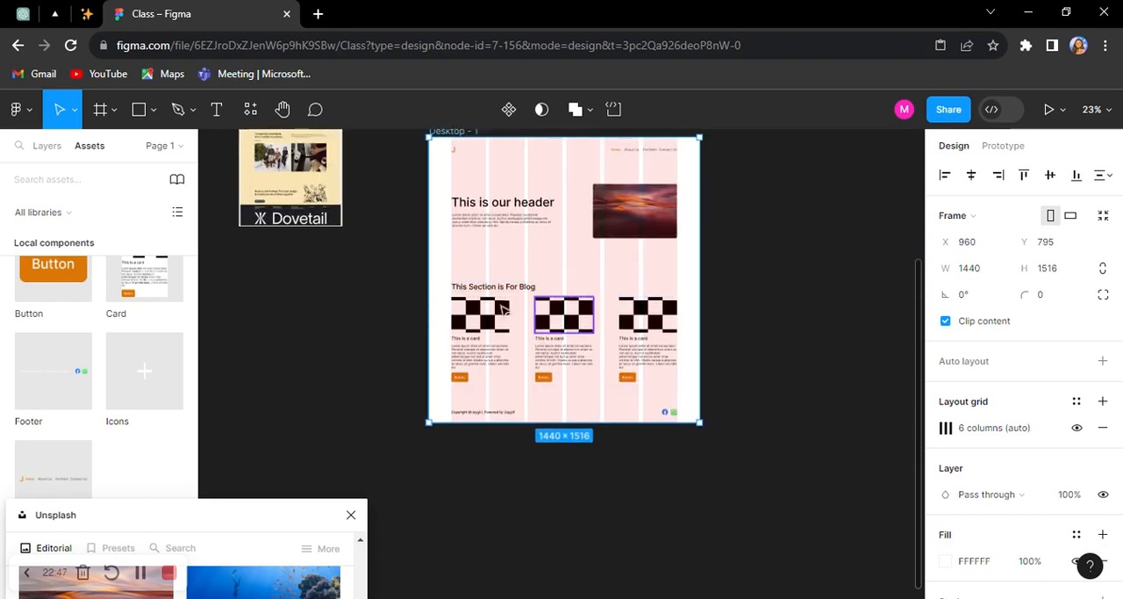
scroll(489, 328, "up", 3)
scroll(722, 328, "right", 2)
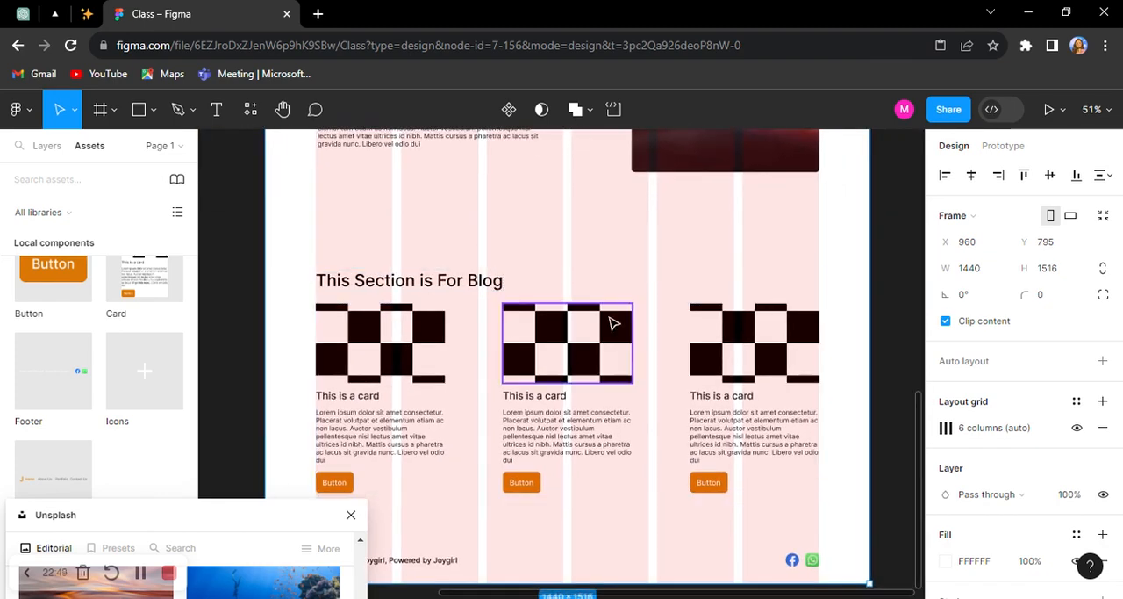
scroll(611, 321, "down", 3)
left_click(706, 340)
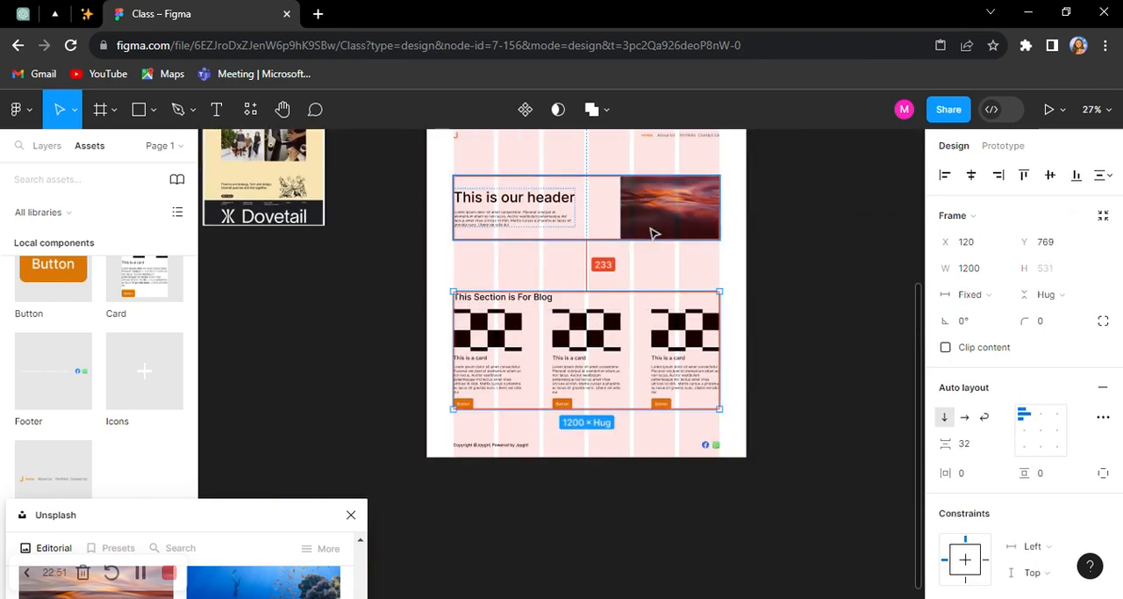
mouse_move(590, 345)
left_mouse_down()
mouse_move(591, 315)
mouse_move(593, 327)
left_mouse_up()
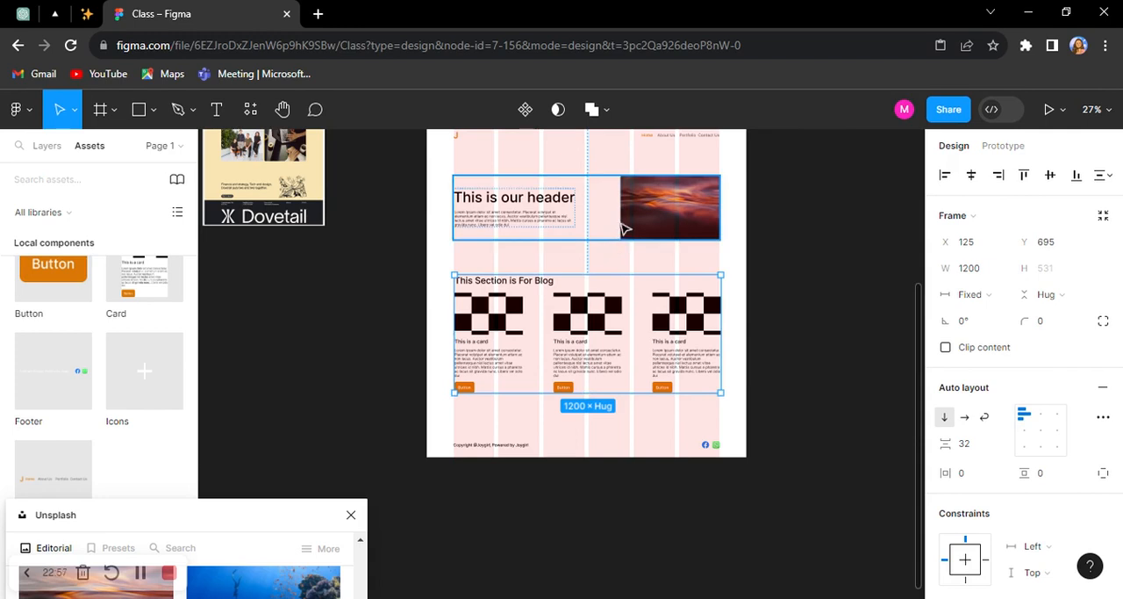
Step: Move the footer up closer to the blog cards and shorten the desktop frame to a height of 1477
left_click(585, 436)
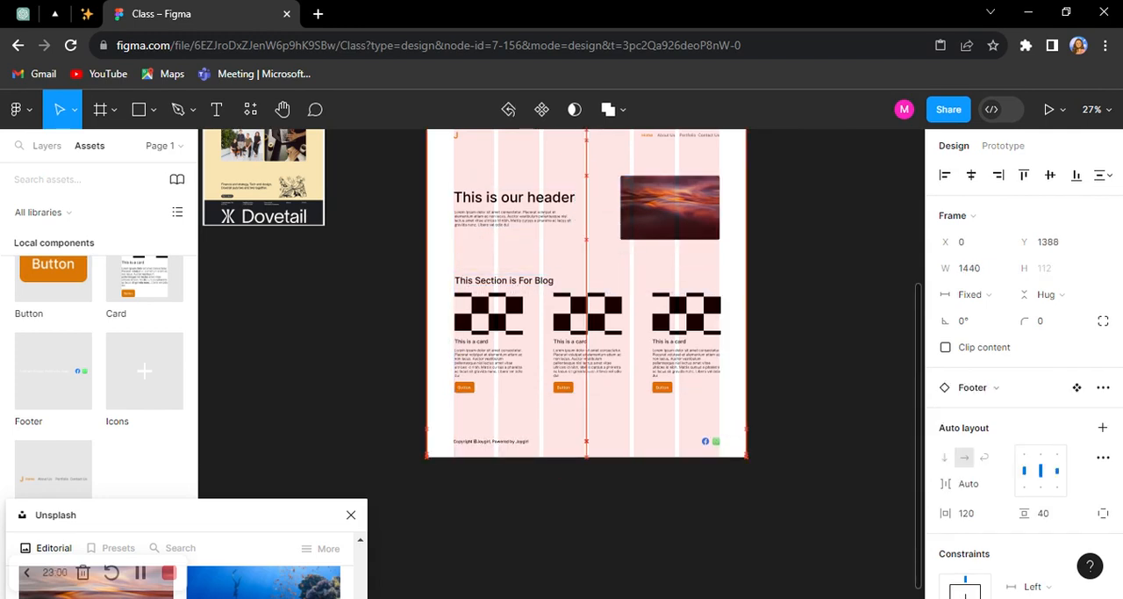
left_click(515, 519)
left_click(514, 458)
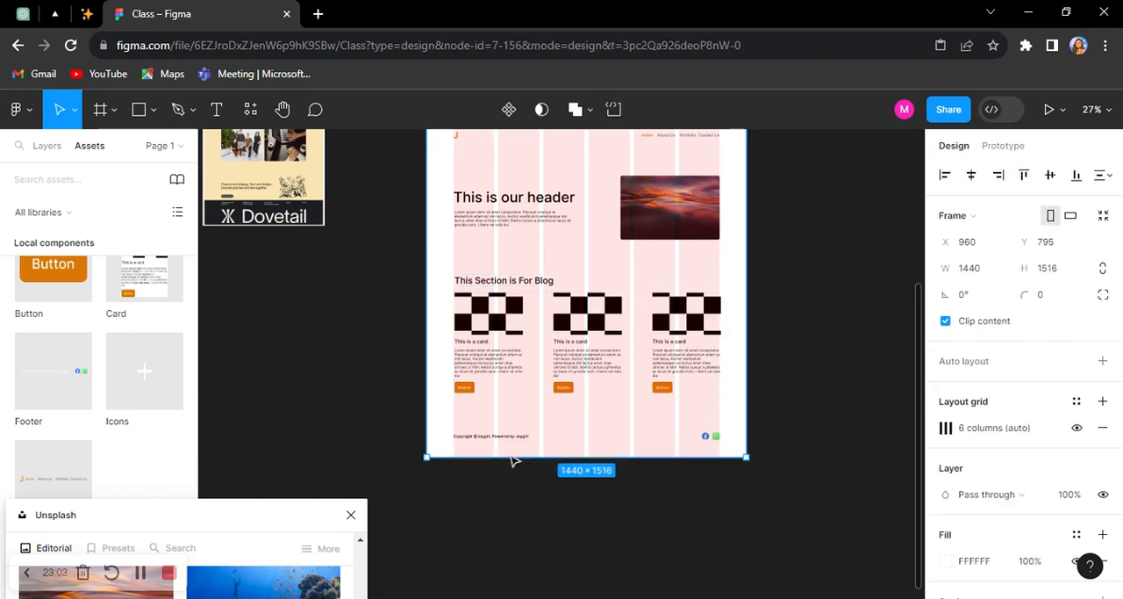
scroll(698, 472, "up", 3)
scroll(698, 471, "up", 3)
left_click_drag(695, 451, 695, 432)
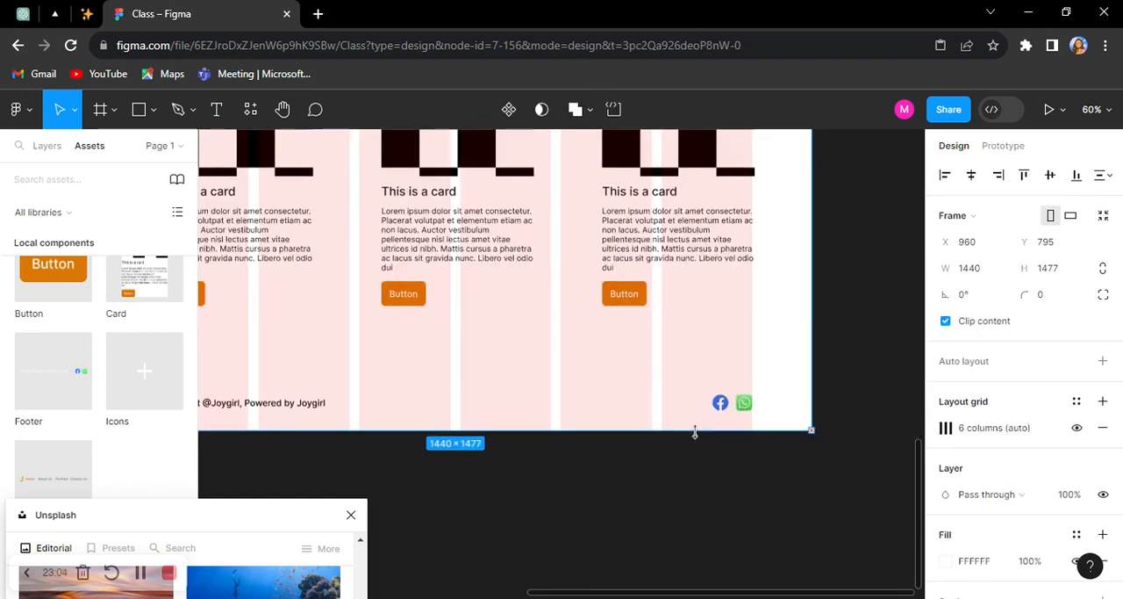
scroll(695, 429, "down", 5)
left_click(791, 374)
left_click_drag(801, 356, 736, 438)
scroll(740, 384, "down", 2)
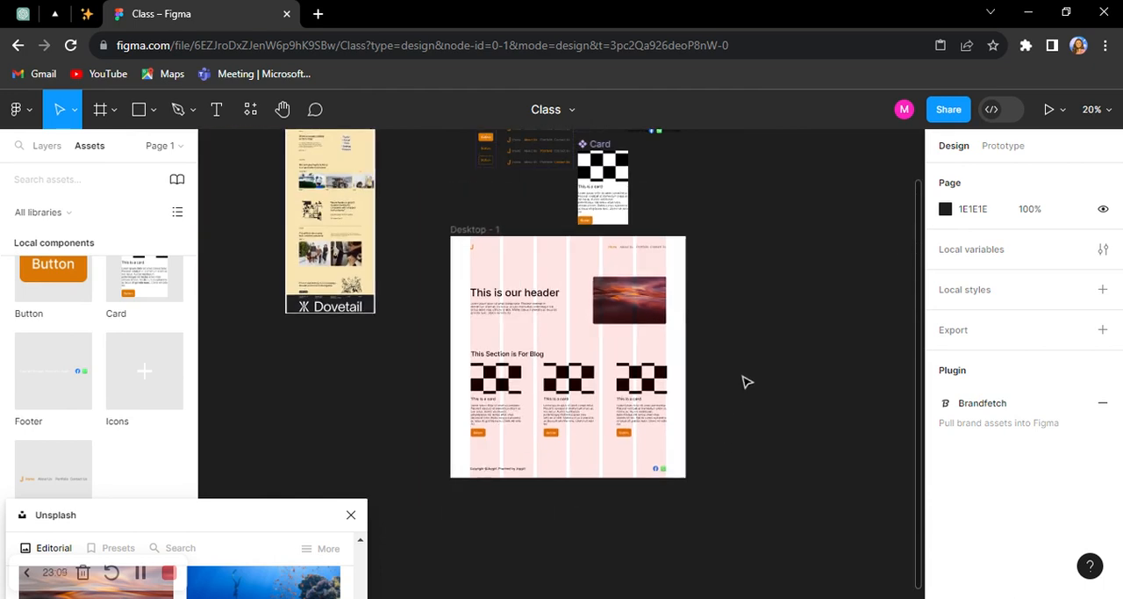
Step: Duplicate the whole desktop frame beside the original at about X 2463, Y 795
left_click_drag(744, 382, 637, 375)
scroll(640, 337, "up", 1)
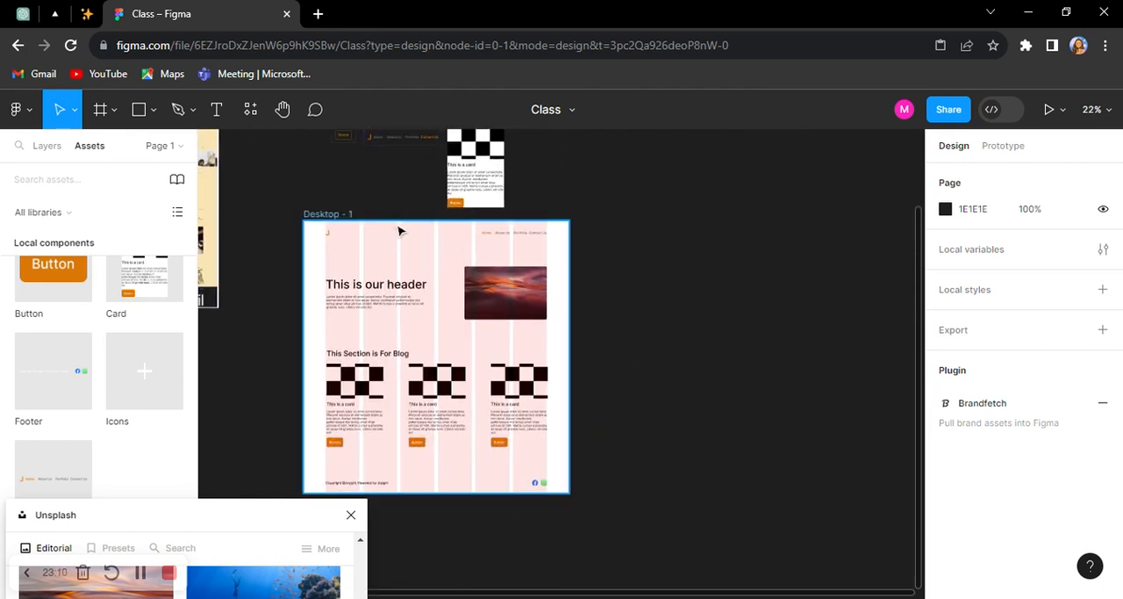
left_click(328, 216)
left_click_drag(478, 262, 767, 251)
Step: Switch the Nav Bar instance in the Desktop - 2 frame to the About Us variant
scroll(843, 261, "up", 3)
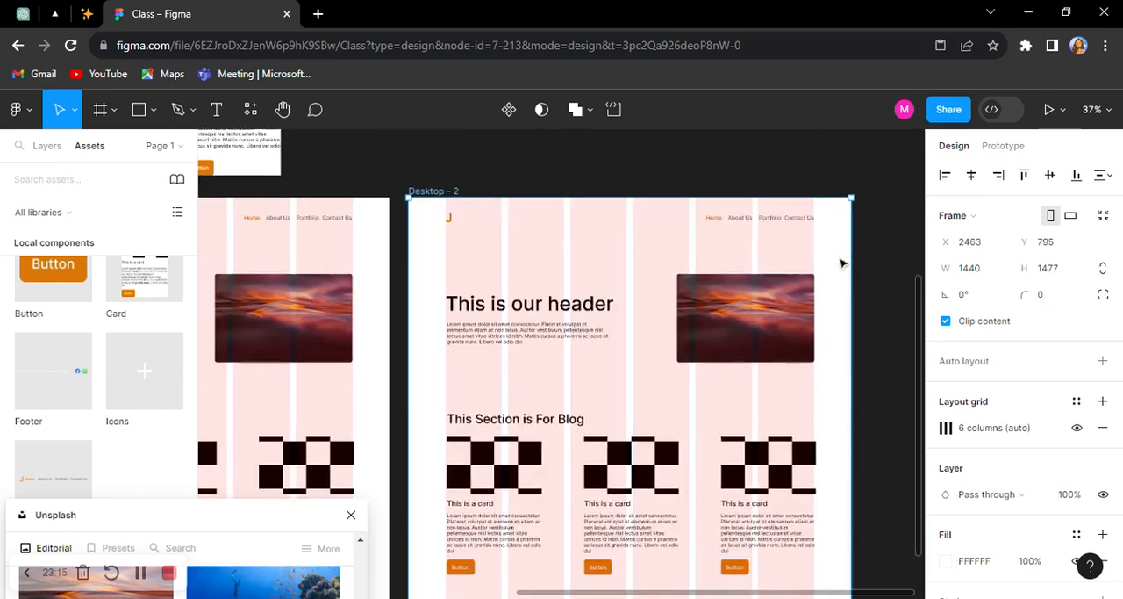
left_click(691, 222)
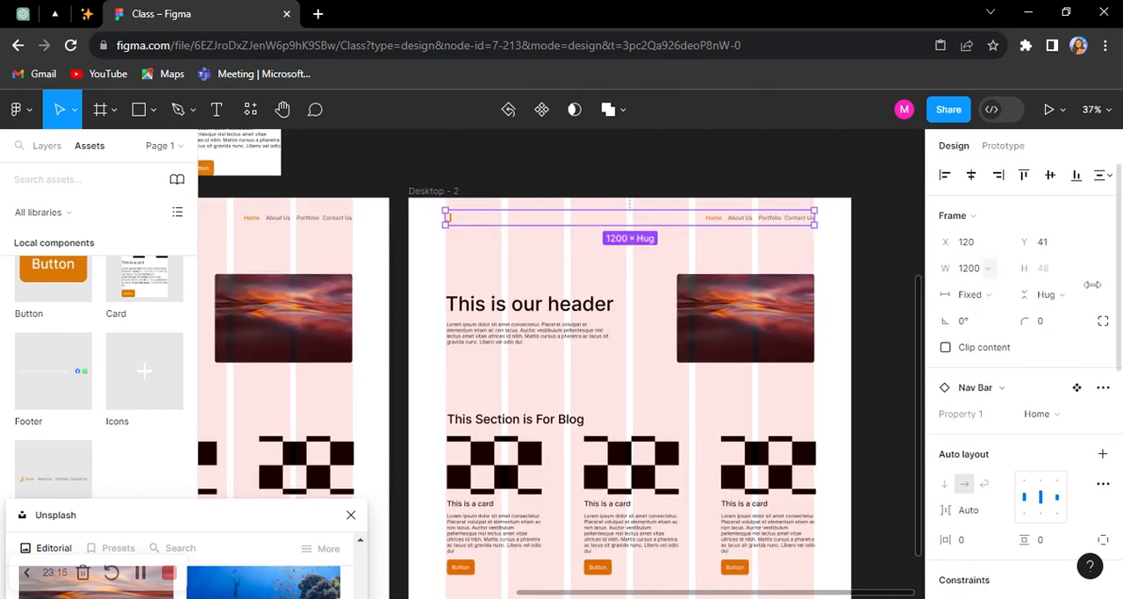
left_click(1067, 415)
left_click(1021, 443)
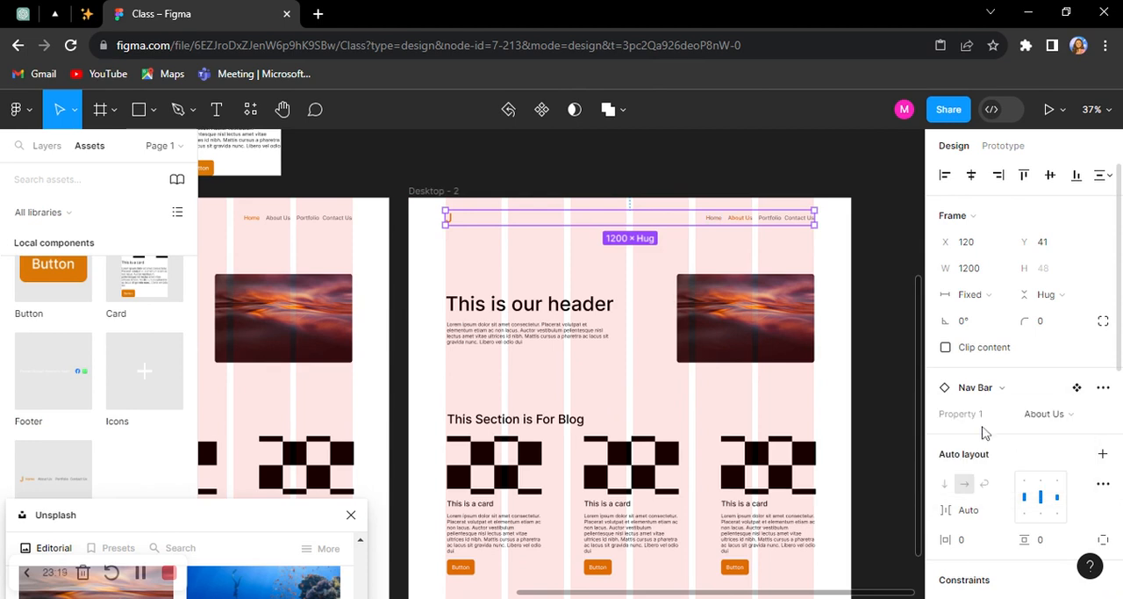
Step: Delete the blog section from the Desktop - 2 frame and place a copy of the header paragraph in the emptied area
scroll(581, 333, "down", 2)
scroll(463, 248, "down", 1)
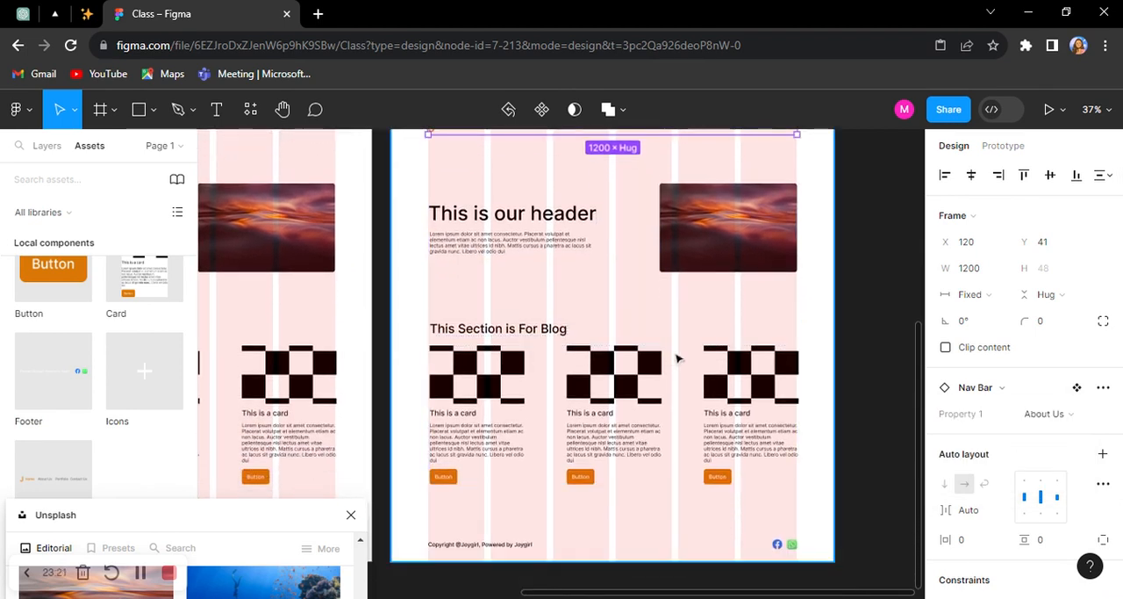
left_click(603, 369)
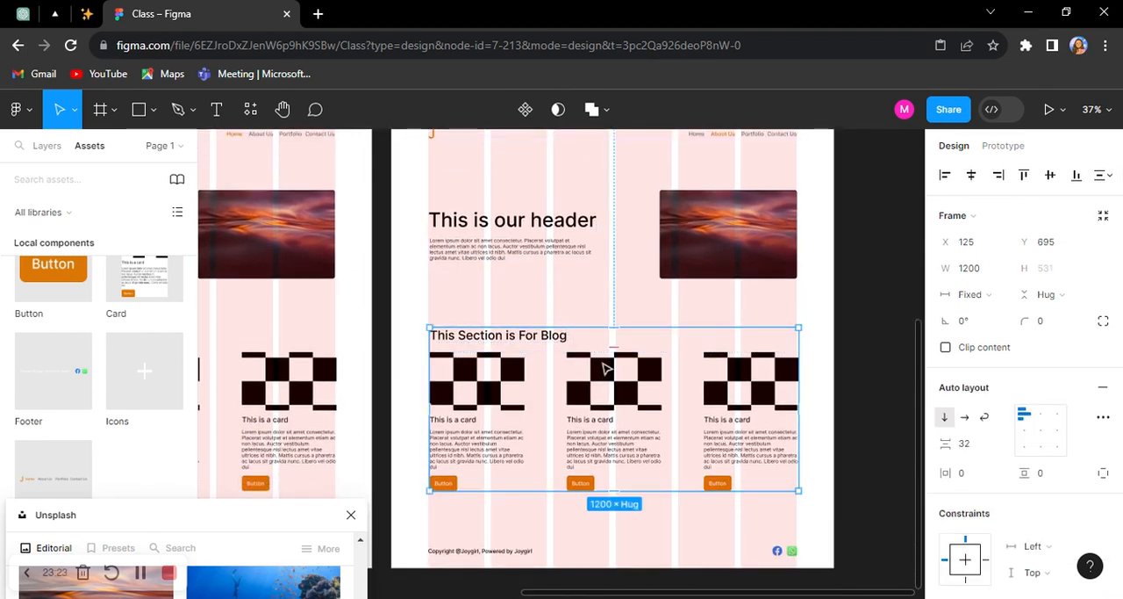
key("Delete")
key("Escape")
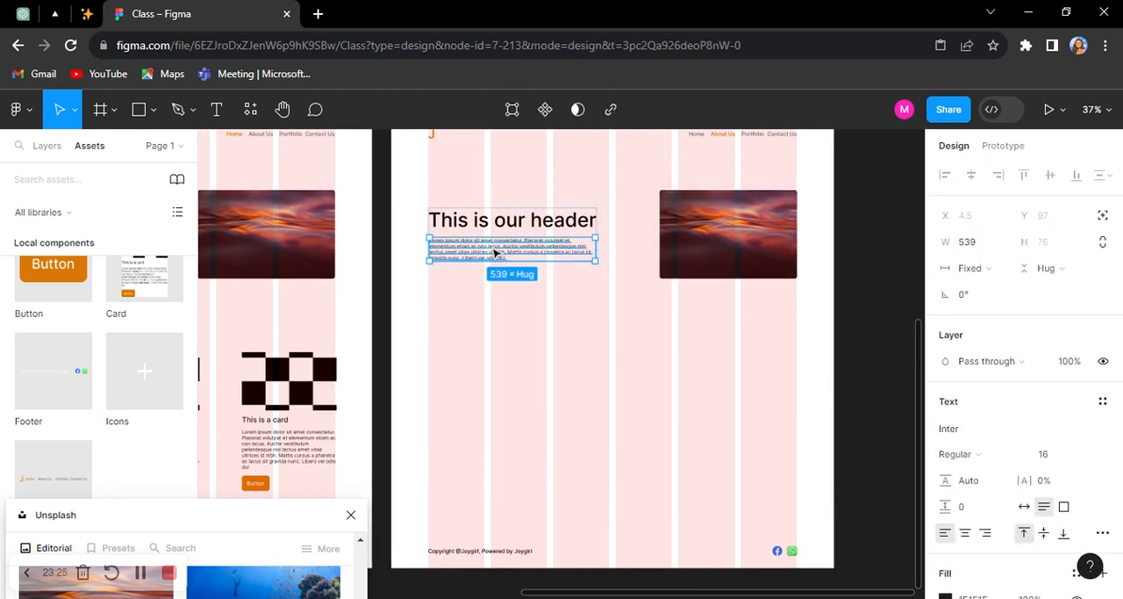
left_click_drag(495, 252, 493, 387)
Step: Replace the header title text in the Desktop - 2 frame with a new title starting with "A"
double_click(492, 221)
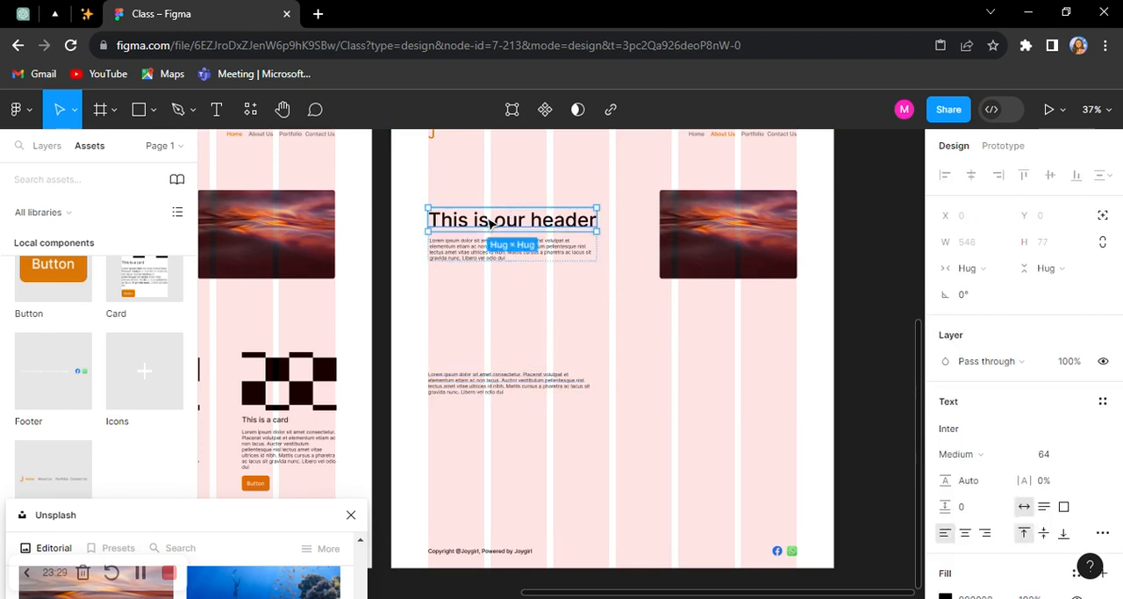
double_click(494, 223)
Step: Complete the header title in the Desktop - 2 frame as "A little About Us" and align its text stack to the top left
type("A")
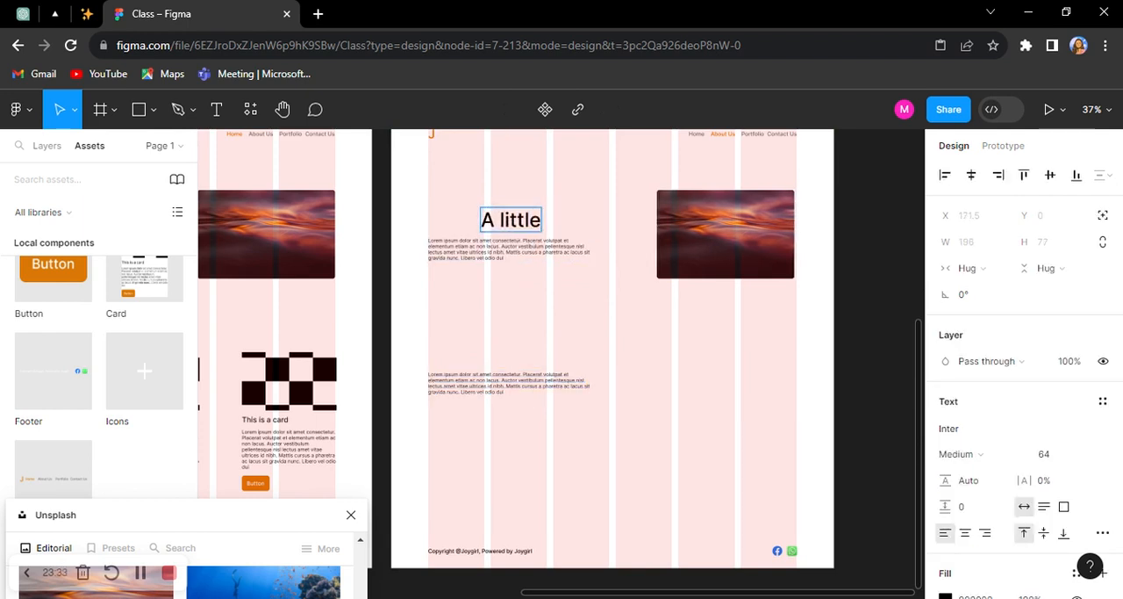
Step: Replace the header title text in the Desktop - 2 frame with a new title starting with "A"
Step: Complete the header title in the Desktop - 2 frame as "A little About Us" and align its text stack to the top left
type(" little About Us")
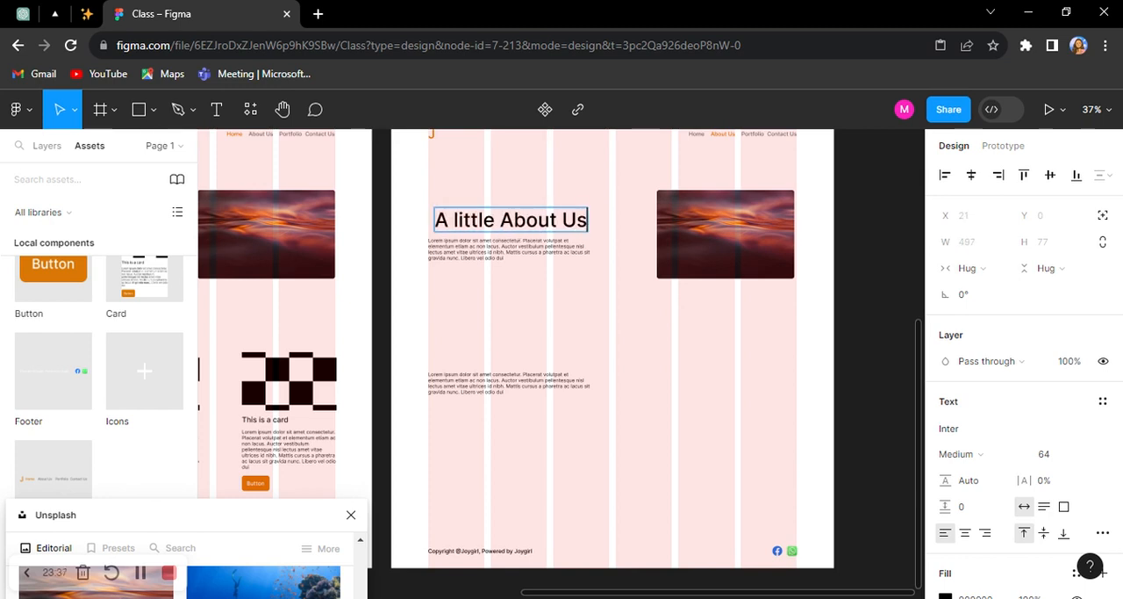
left_click(524, 320)
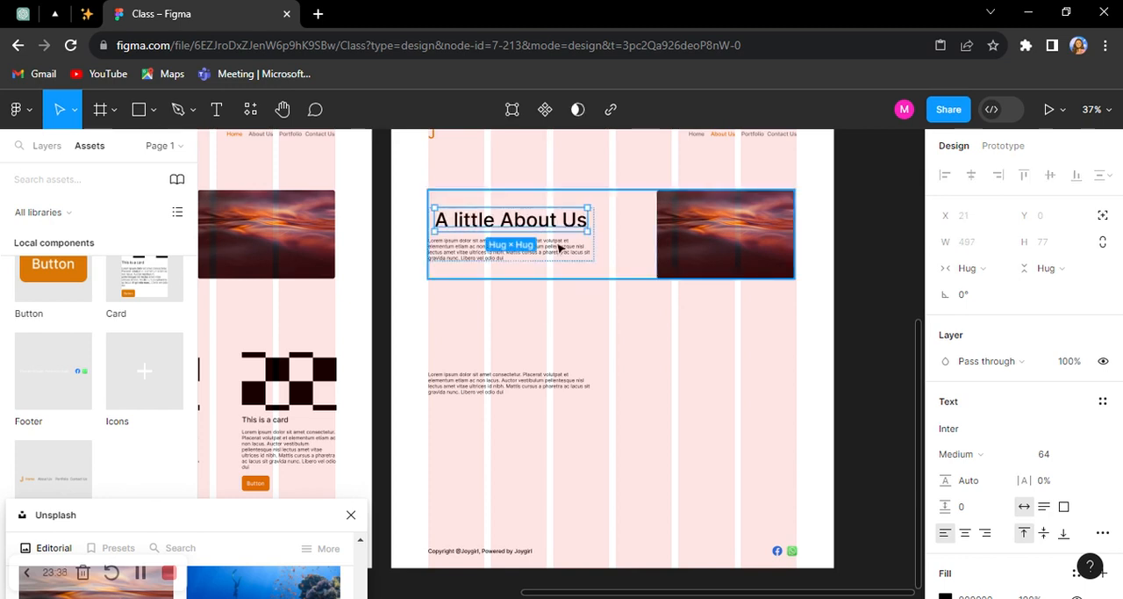
left_click(620, 239)
left_click(580, 246)
left_click(1025, 417)
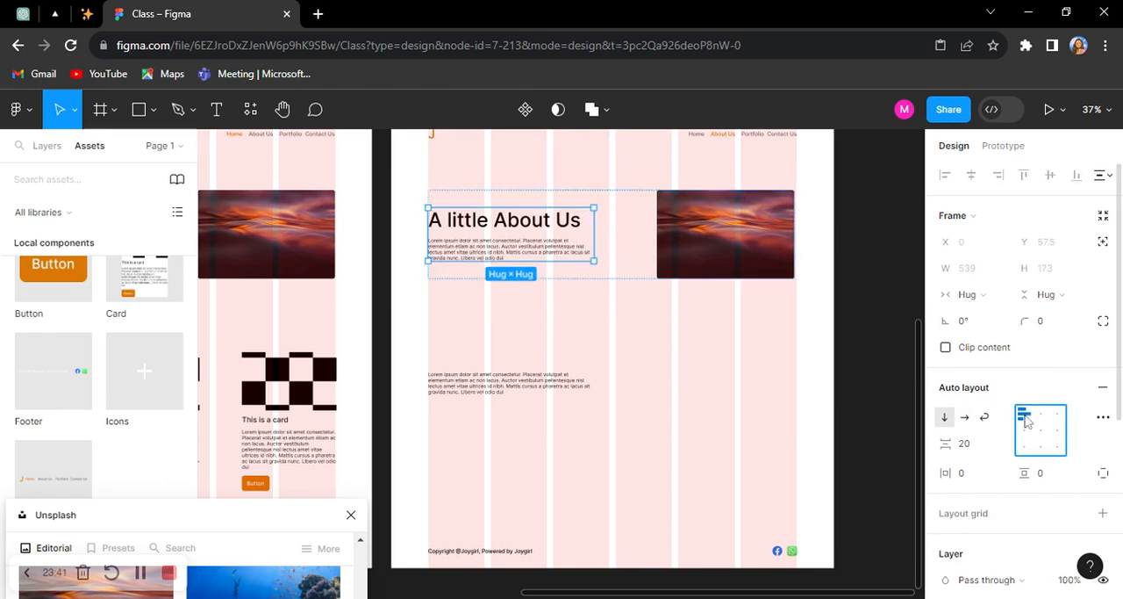
Step: Extend the lower paragraph in the Desktop - 2 frame by pasting a copy of its own text at its end
left_click(639, 367)
left_click(474, 385)
key("space")
left_click_drag(474, 384, 508, 366)
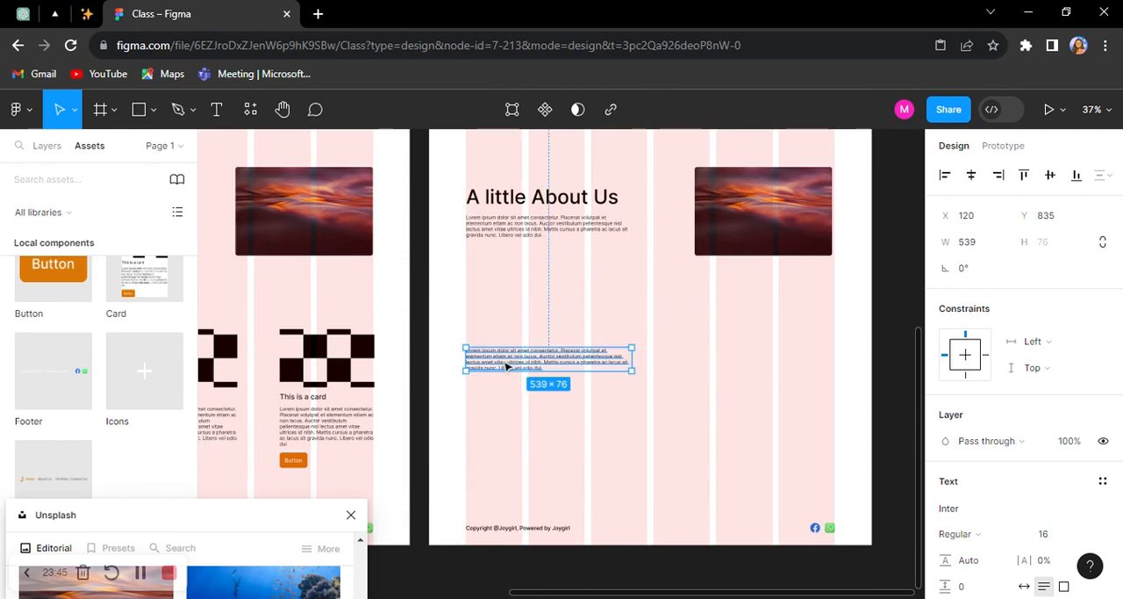
scroll(507, 367, "up", 3)
scroll(508, 367, "down", 5)
key("Return")
right_click(502, 361)
key("ctrl+c")
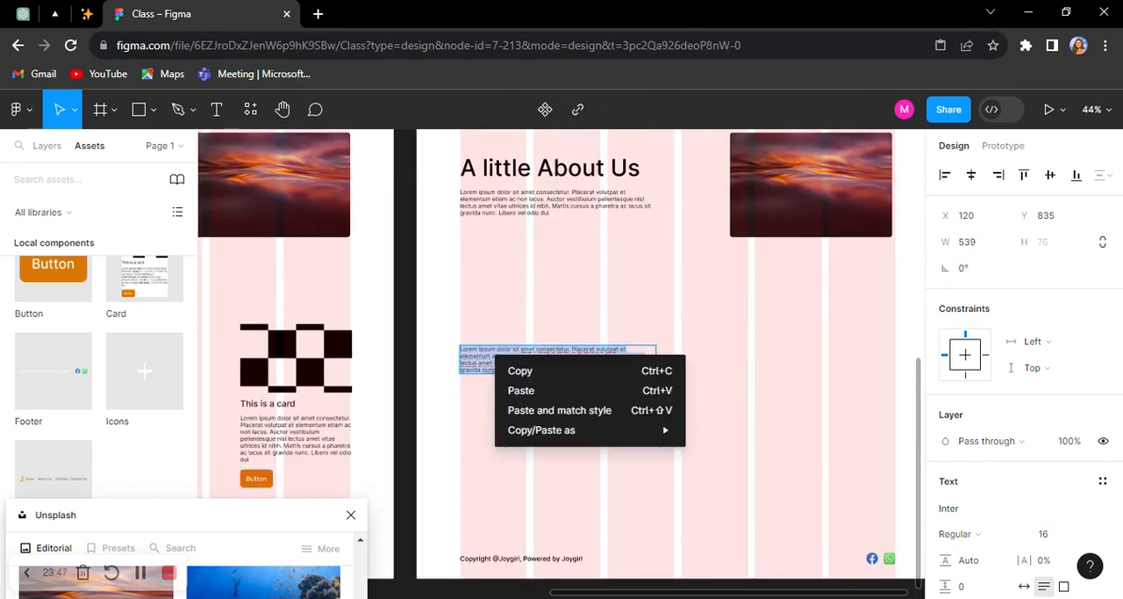
left_click(528, 375)
scroll(561, 373, "up", 4)
left_click(558, 371)
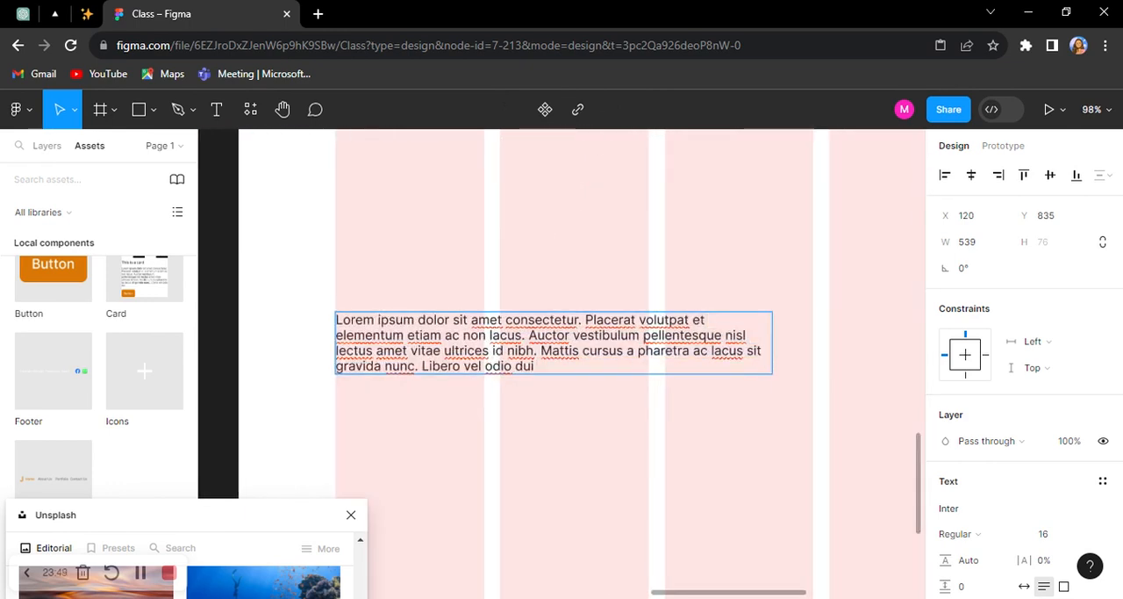
right_click(549, 369)
left_click(580, 402)
scroll(532, 405, "down", 3)
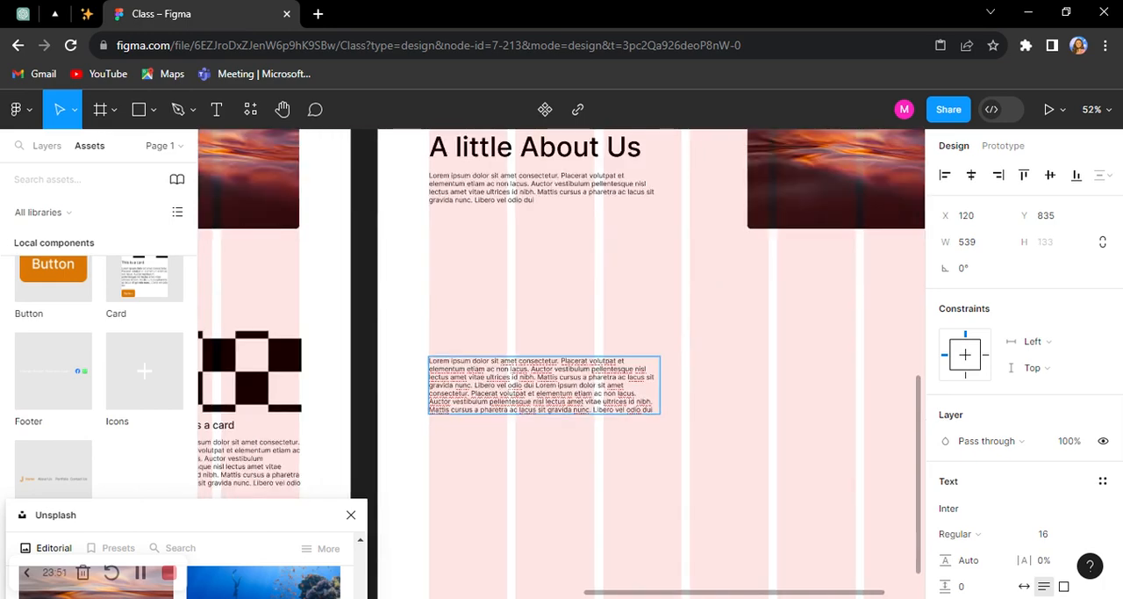
scroll(544, 338, "up", 3)
key("Escape")
Step: Set the paragraph spacing of the lower text block to 6
scroll(971, 525, "down", 2)
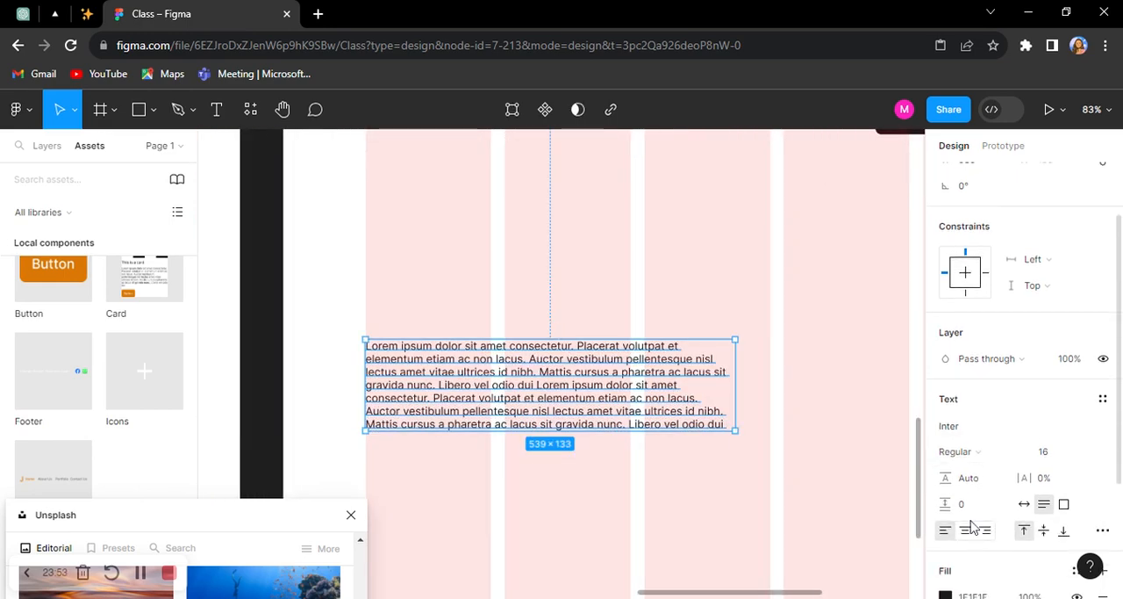
left_click(965, 507)
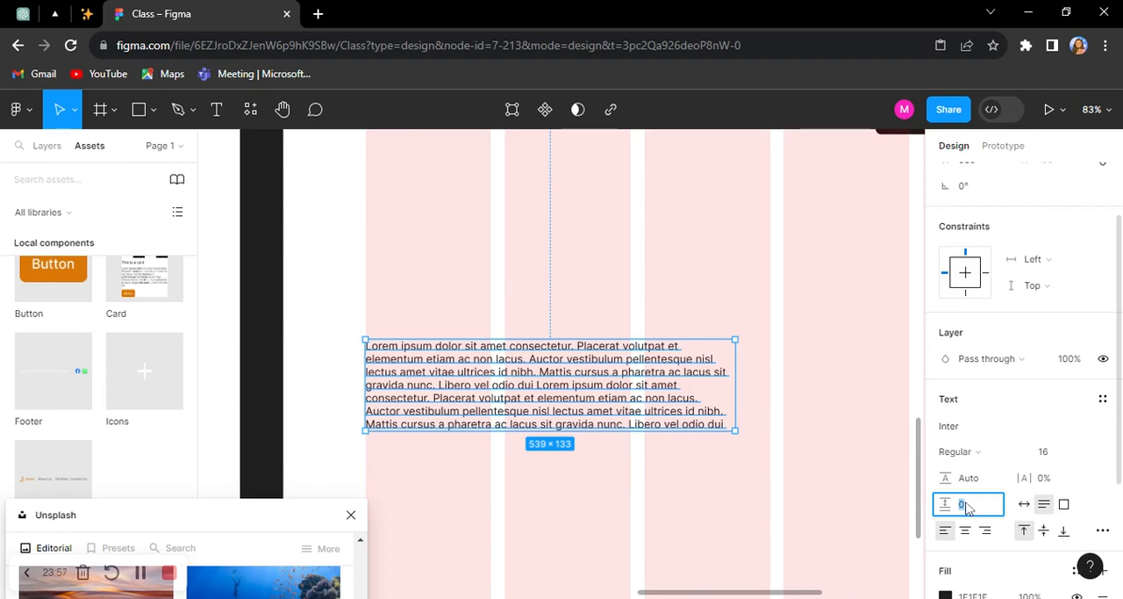
type("6")
key("Return")
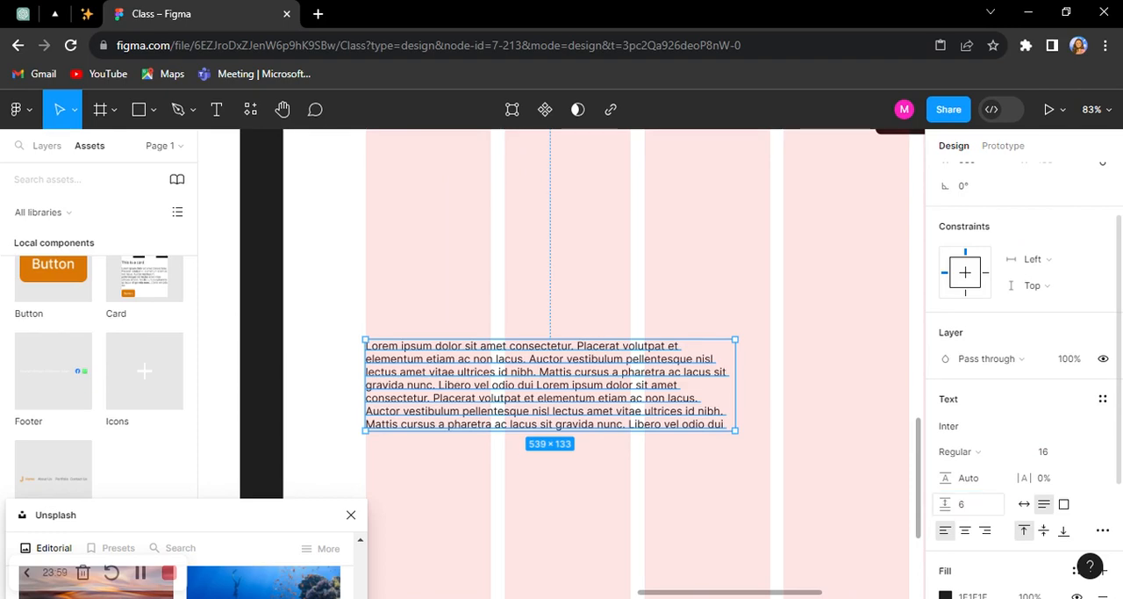
Step: Break the lower text block into two paragraphs before the first "Mattis cursus"
scroll(597, 405, "up", 5)
double_click(564, 342)
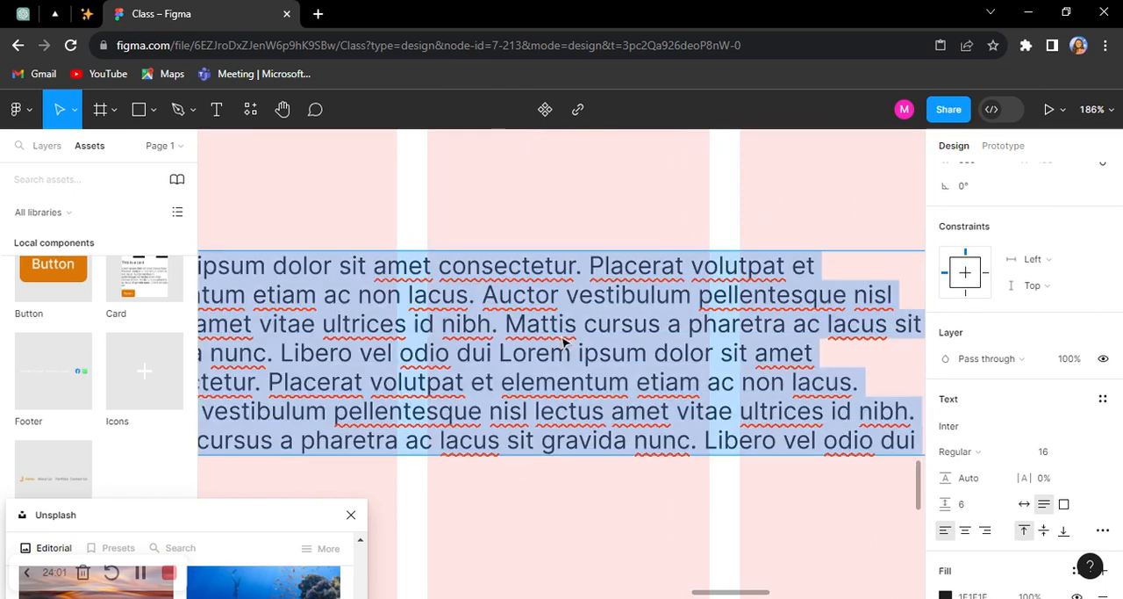
left_click(506, 324)
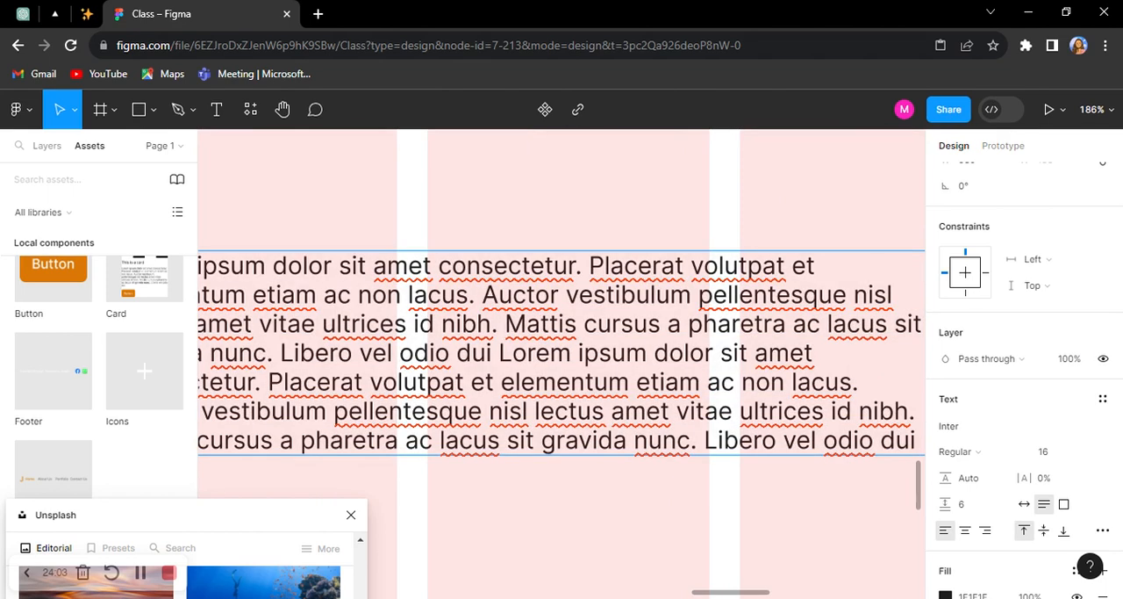
key("Return")
scroll(643, 238, "down", 5)
key("Escape")
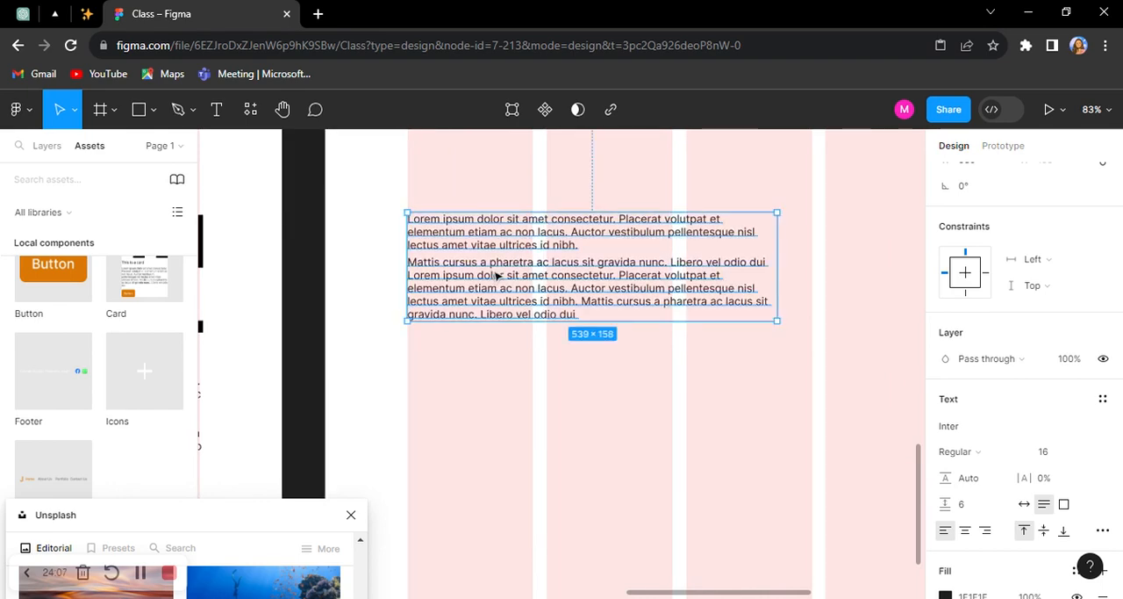
Step: Draw a frame of about 542 × 298 beside the lower text block, at about X 769, Y 739
scroll(496, 307, "down", 3)
scroll(725, 306, "down", 3)
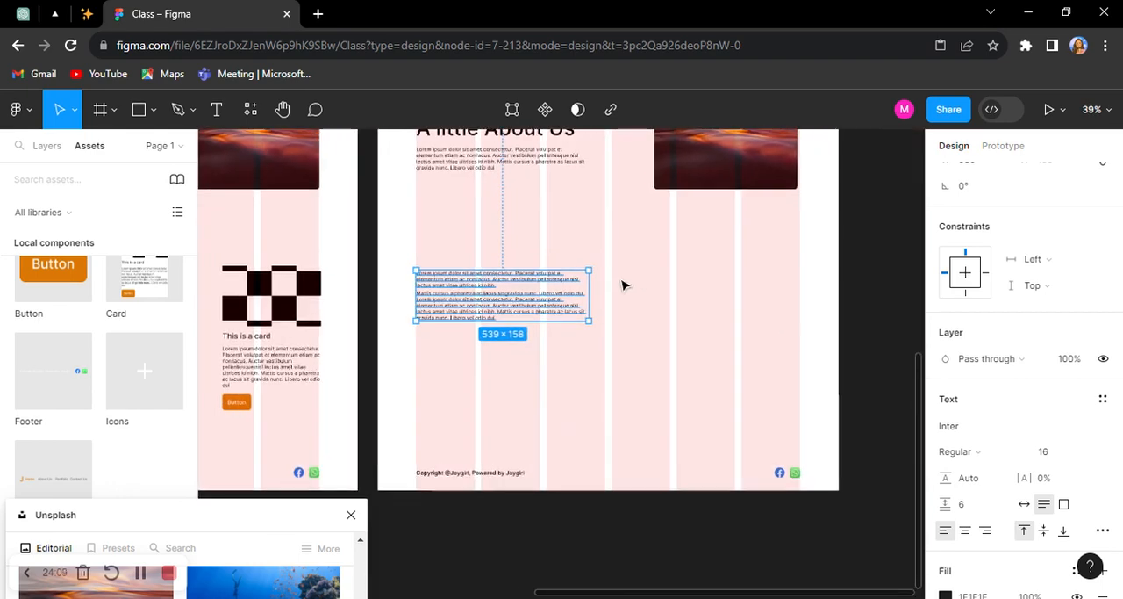
key("f")
left_click_drag(623, 253, 797, 349)
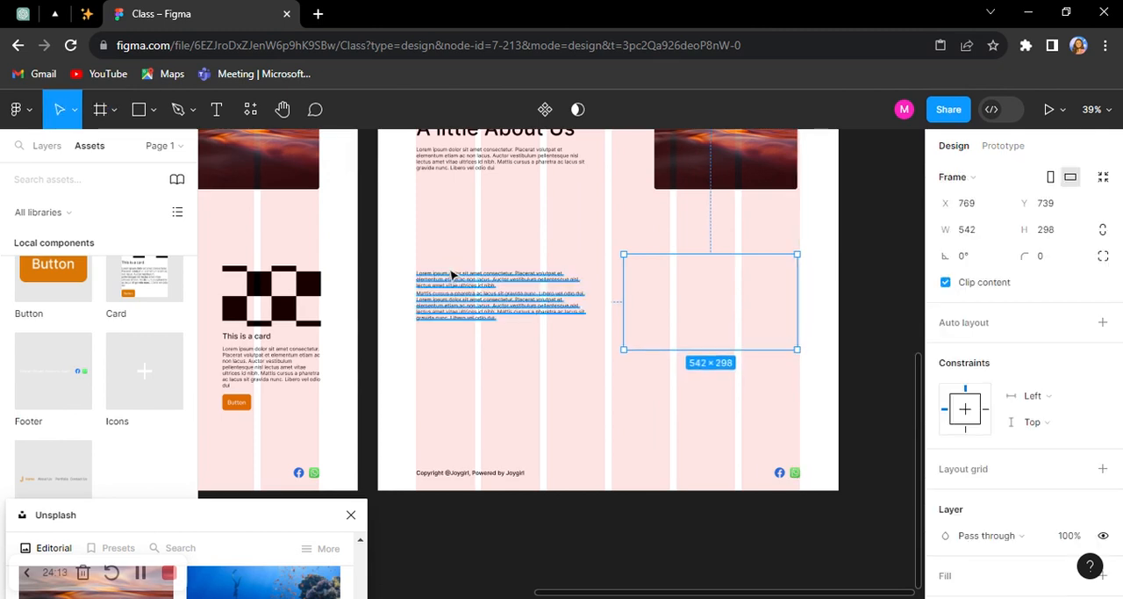
Step: Fill the new frame with the default checkerboard image and combine it with the lower text block in a horizontal auto layout
scroll(997, 466, "down", 3)
left_click(953, 416)
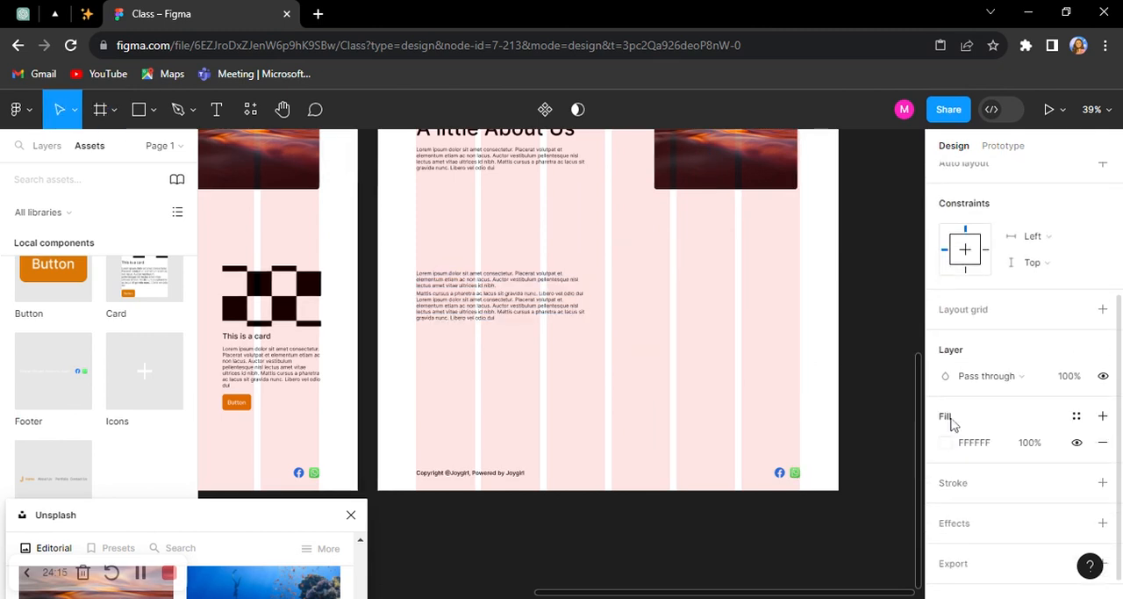
left_click(946, 441)
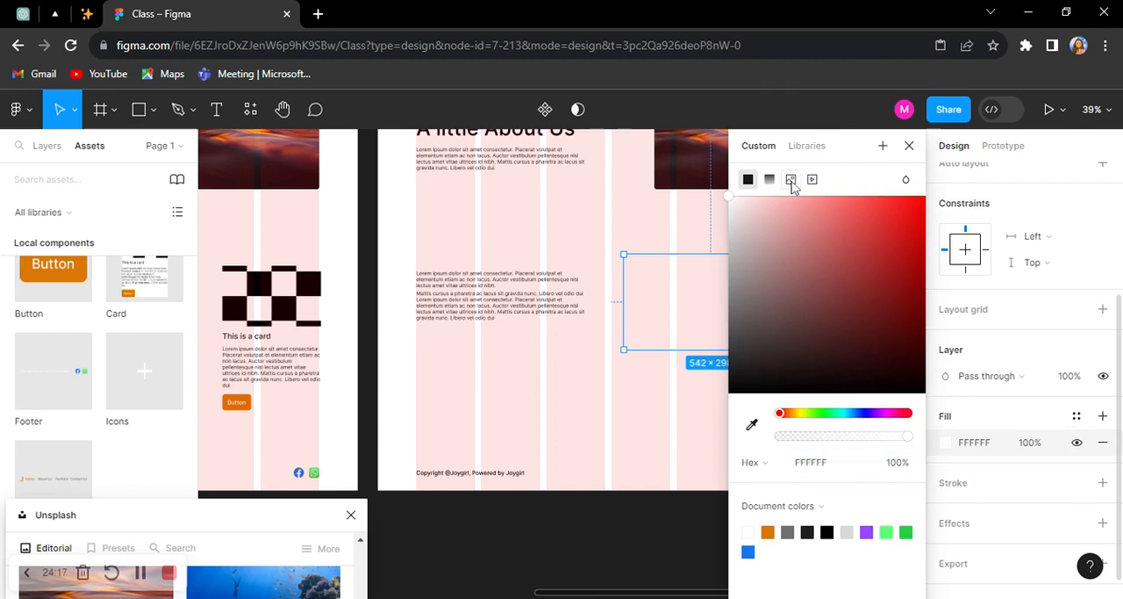
left_click(791, 179)
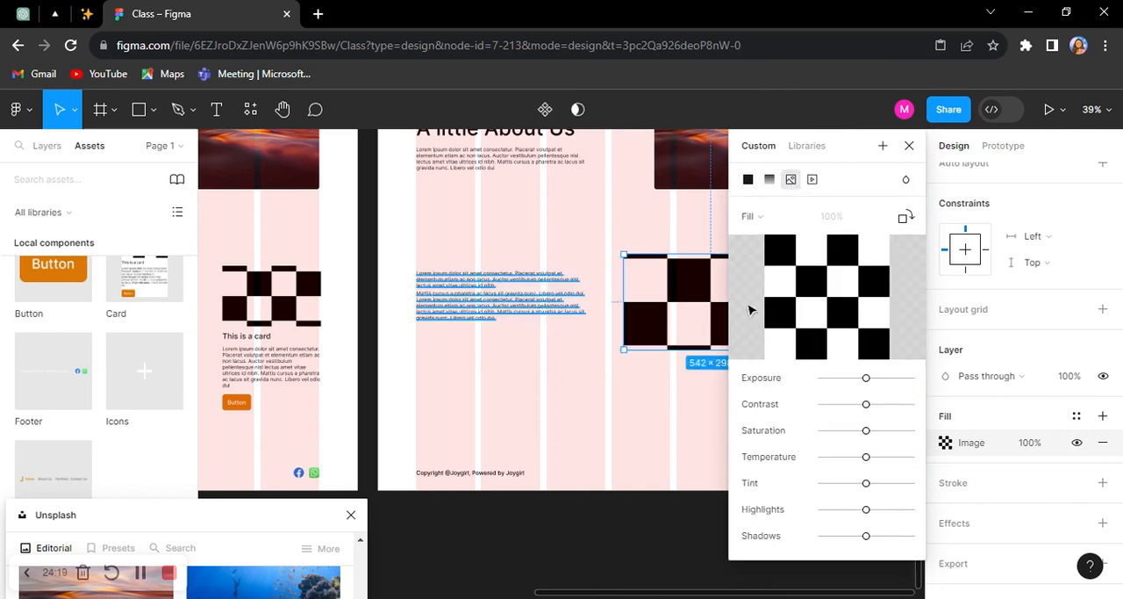
left_click(911, 145)
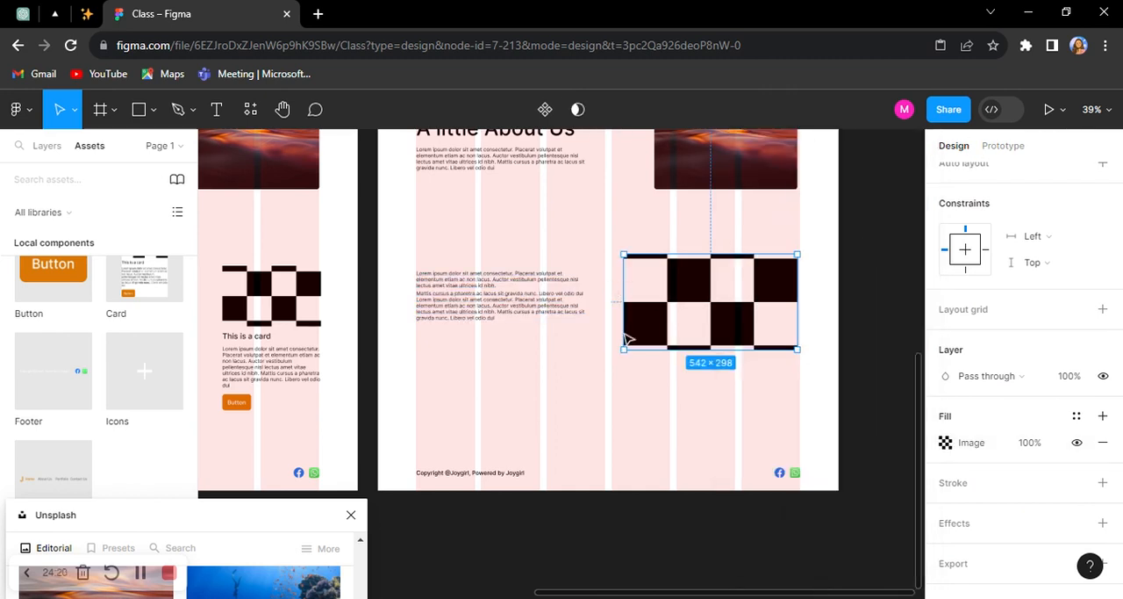
left_click(518, 307, "shift")
key("shift+a")
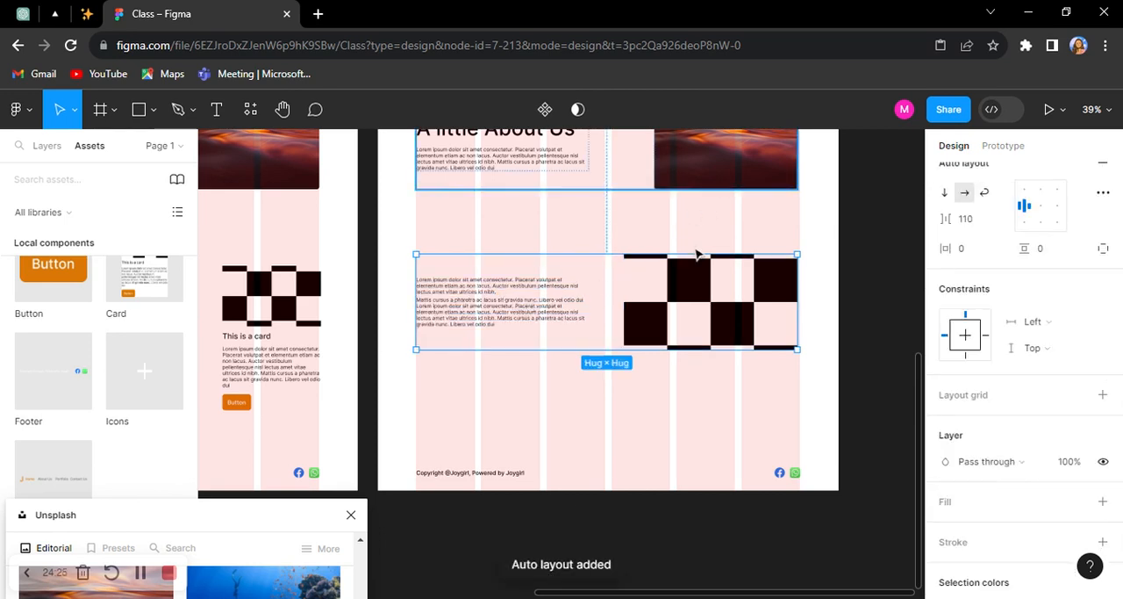
Step: Move the footer up beneath the new section and shorten the Desktop - 2 frame to a height of about 1352
left_click(612, 478)
left_click_drag(613, 474, 611, 432)
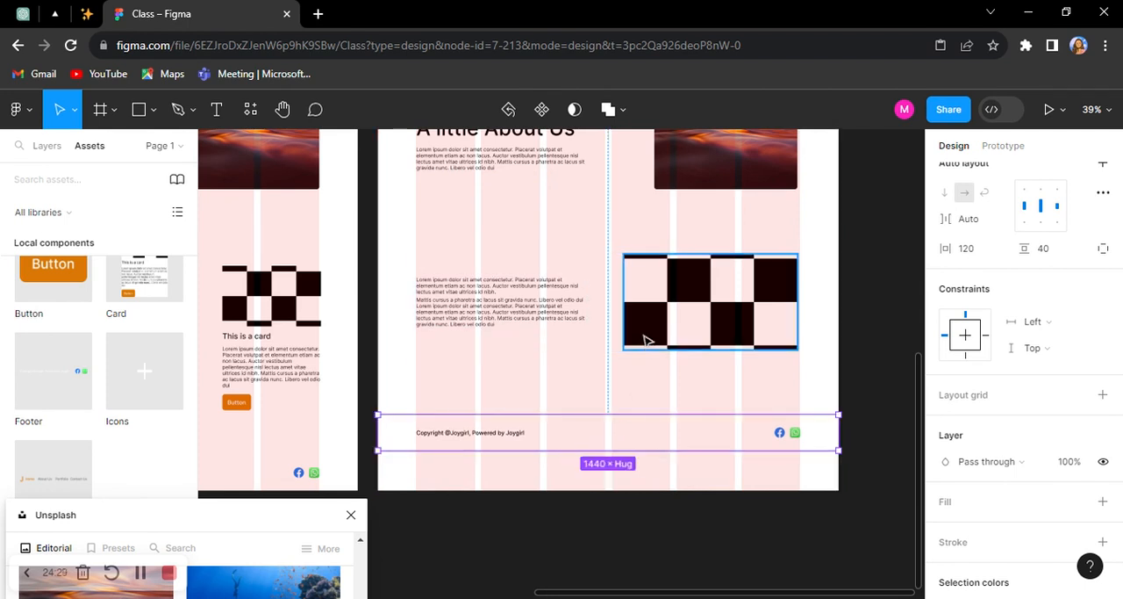
left_click(641, 488)
left_click_drag(638, 489, 649, 453)
scroll(650, 453, "down", 3)
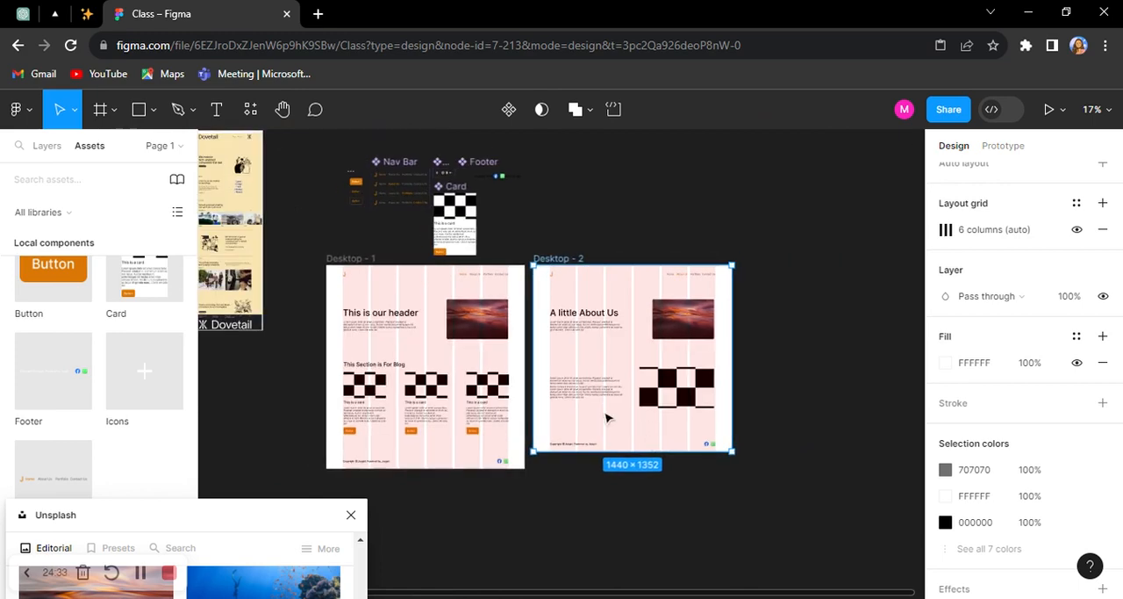
scroll(610, 414, "up", 2)
scroll(700, 182, "up", 1)
scroll(864, 191, "down", 4)
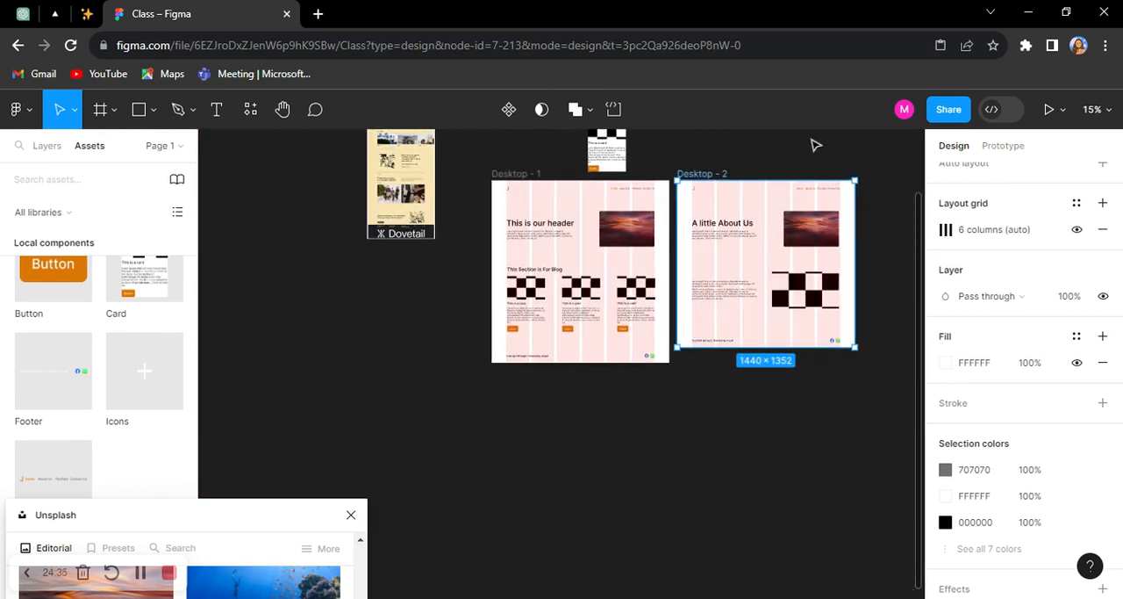
Step: Change the button label on the first blog card in the Desktop - 1 frame to "See More"
left_click(814, 146)
scroll(600, 190, "up", 1)
scroll(601, 189, "up", 1)
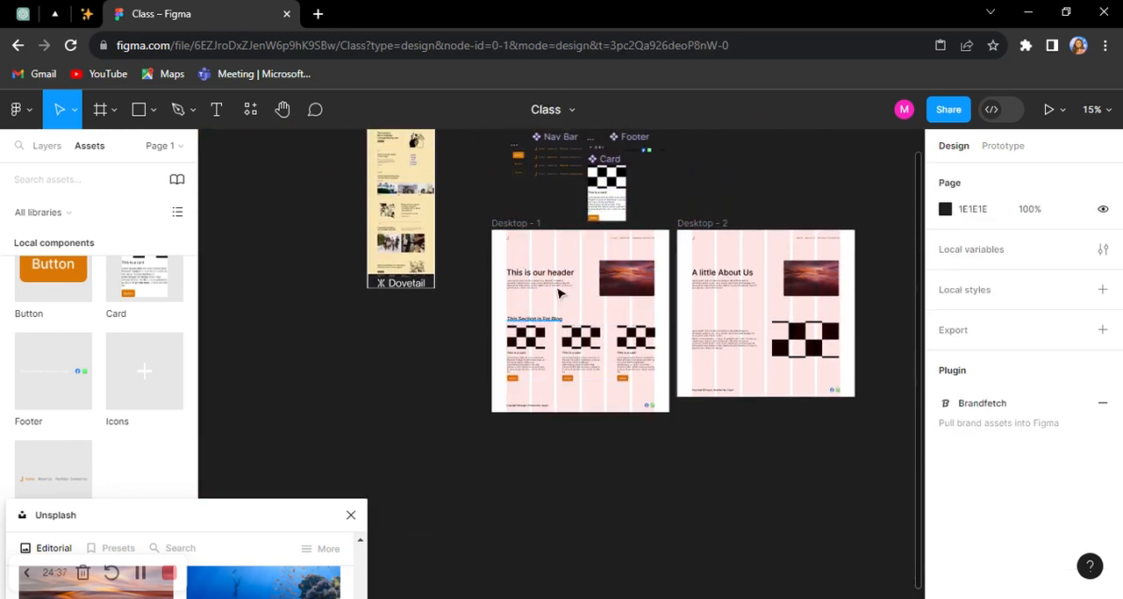
scroll(575, 252, "up", 3)
scroll(491, 501, "up", 4)
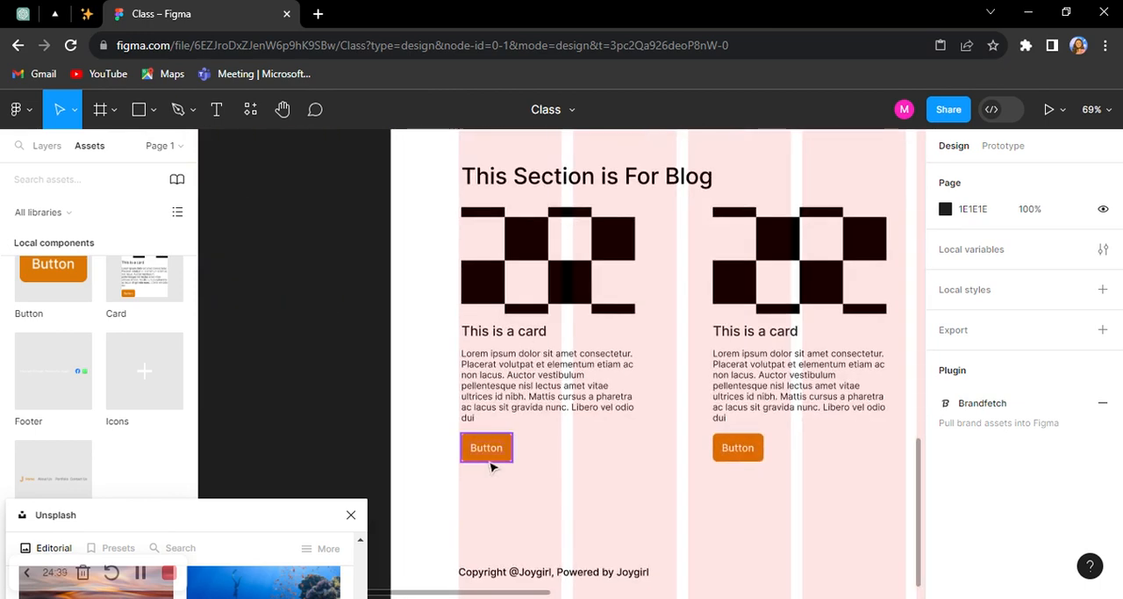
scroll(495, 452, "up", 2)
double_click(457, 454)
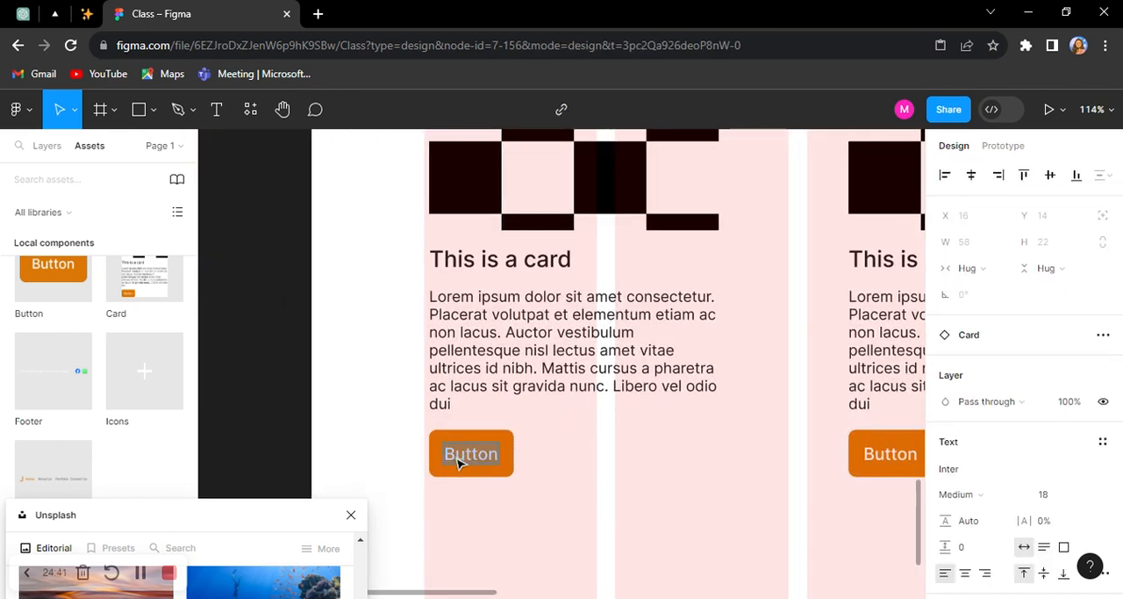
type("See")
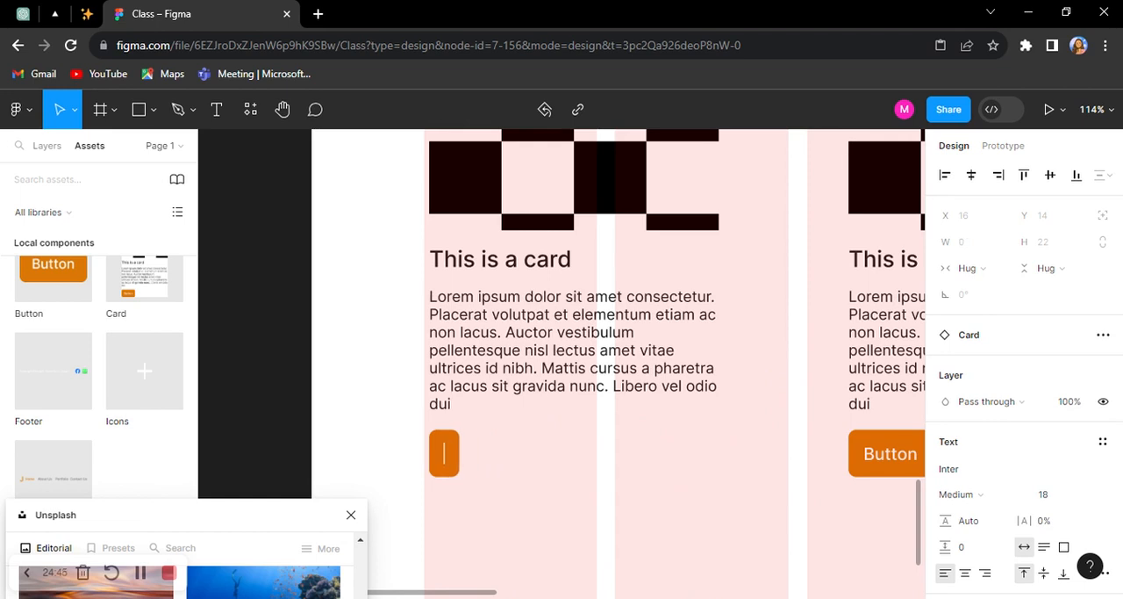
type("See More")
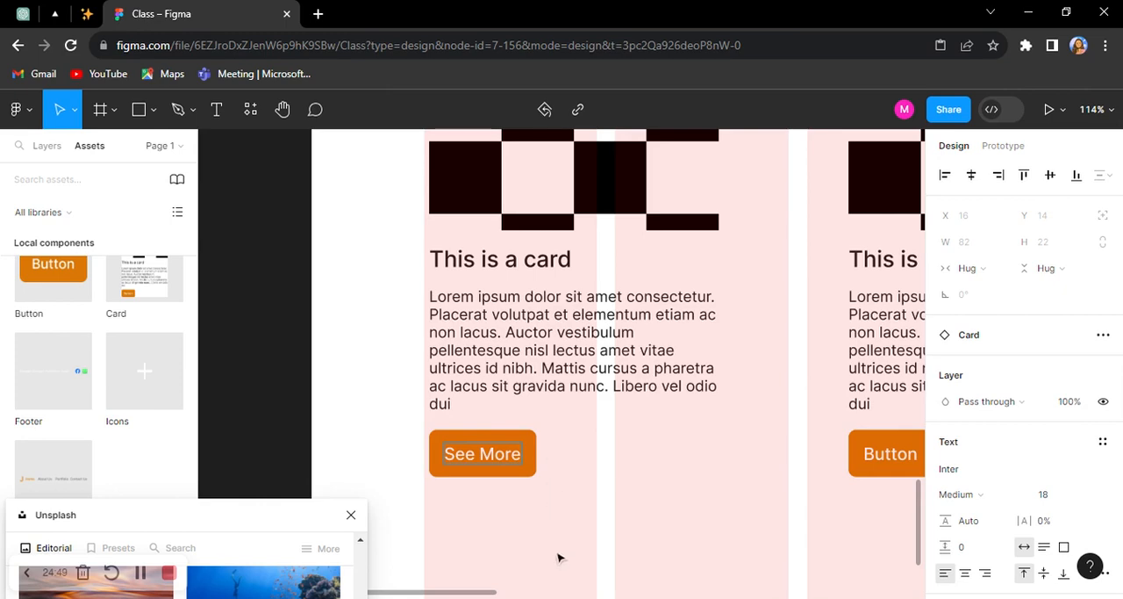
Step: Place a copy of the Desktop - 1 header text block on the empty canvas beside that frame and add a Button instance below it
scroll(532, 468, "up", 5)
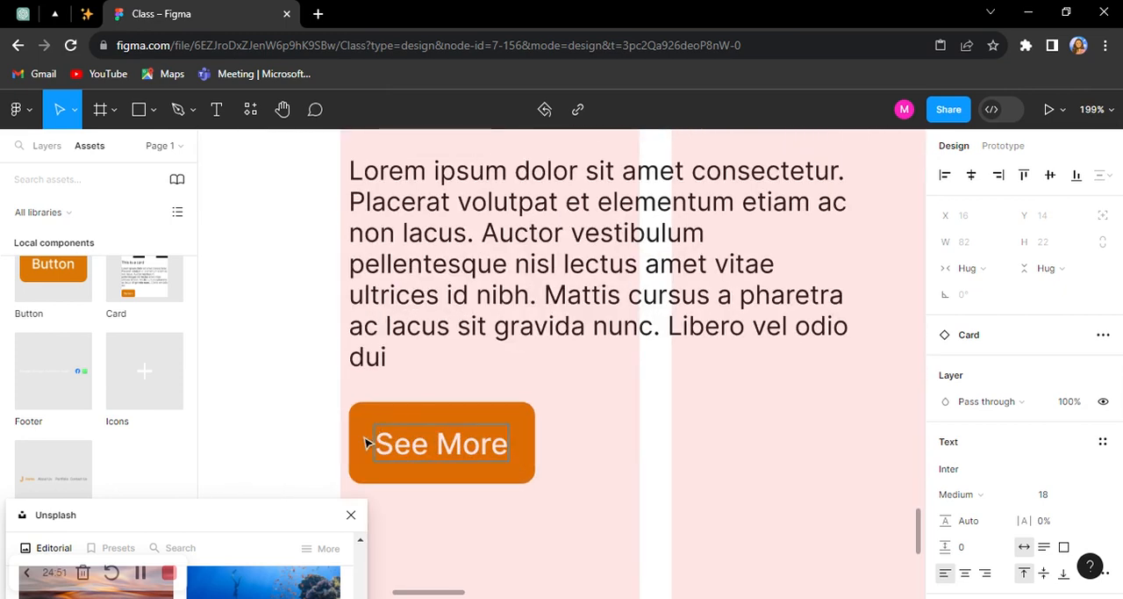
scroll(556, 406, "down", 5)
scroll(564, 408, "up", 5)
scroll(767, 354, "down", 3)
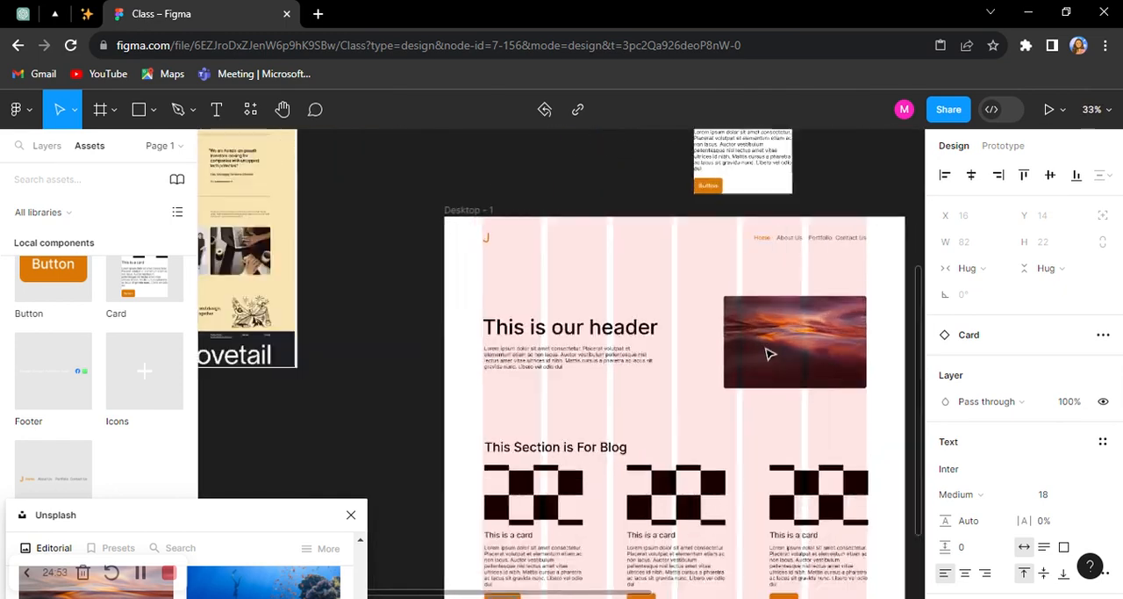
scroll(769, 353, "up", 3)
scroll(767, 354, "down", 3)
scroll(718, 363, "up", 3)
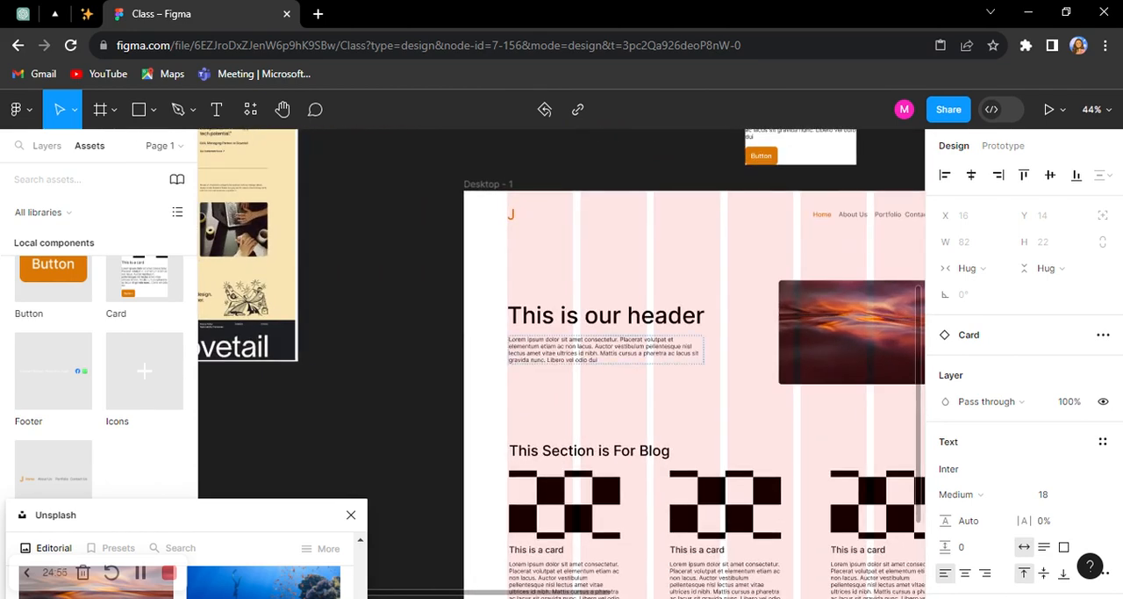
left_click(635, 351)
scroll(692, 346, "left", 3)
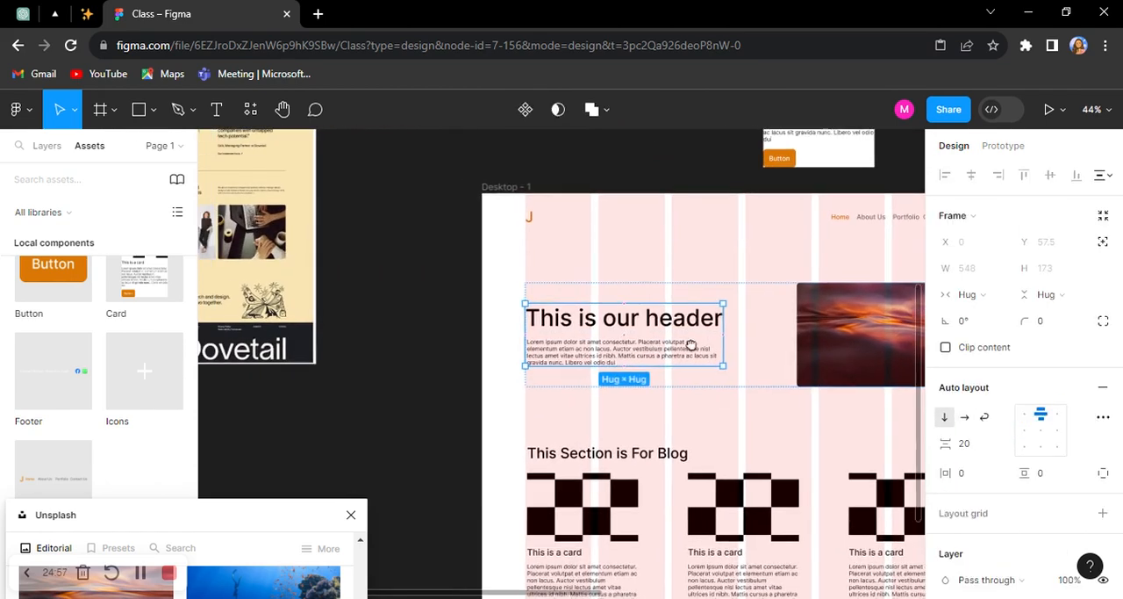
left_click_drag(540, 383, 432, 450)
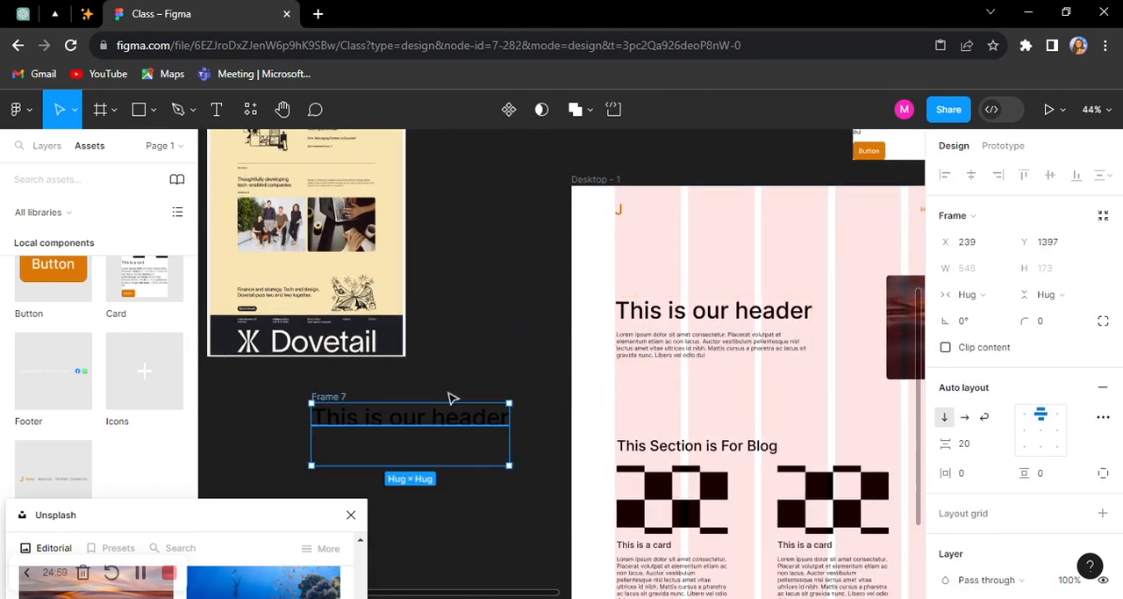
left_click_drag(468, 339, 530, 241)
left_click(502, 502)
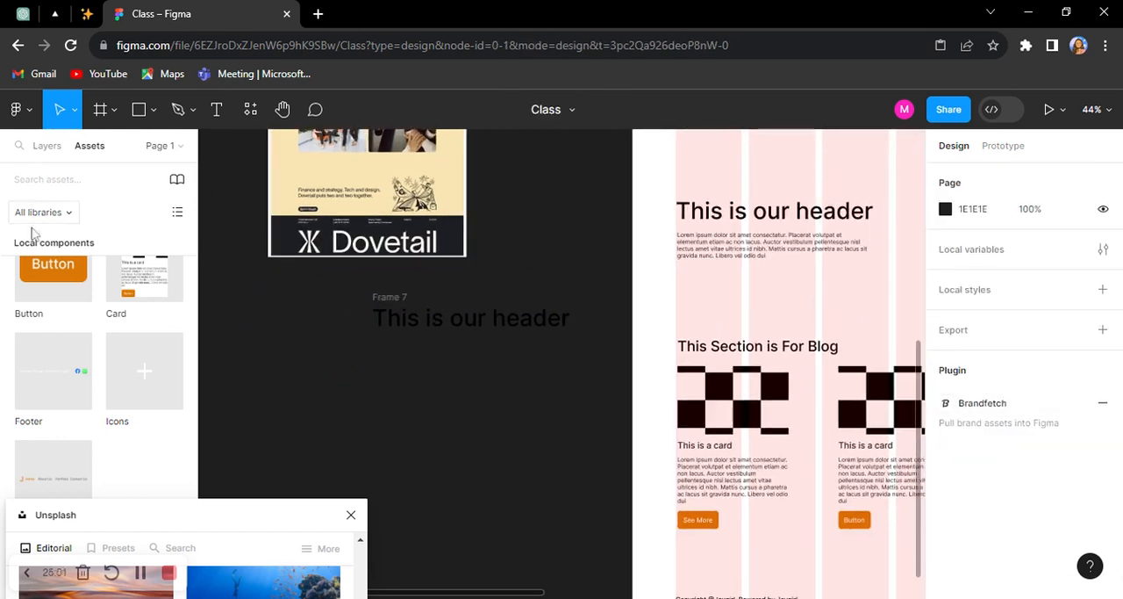
left_click_drag(40, 268, 401, 408)
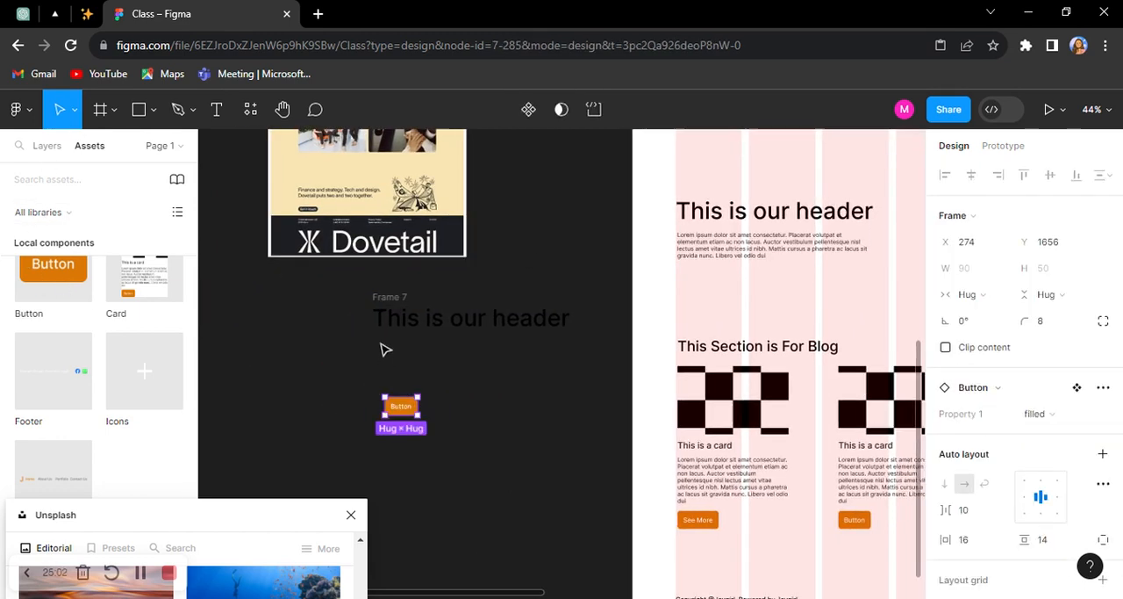
Step: Combine the copied header text block and the button in a vertical auto layout with 40 spacing
left_click(389, 300, "shift")
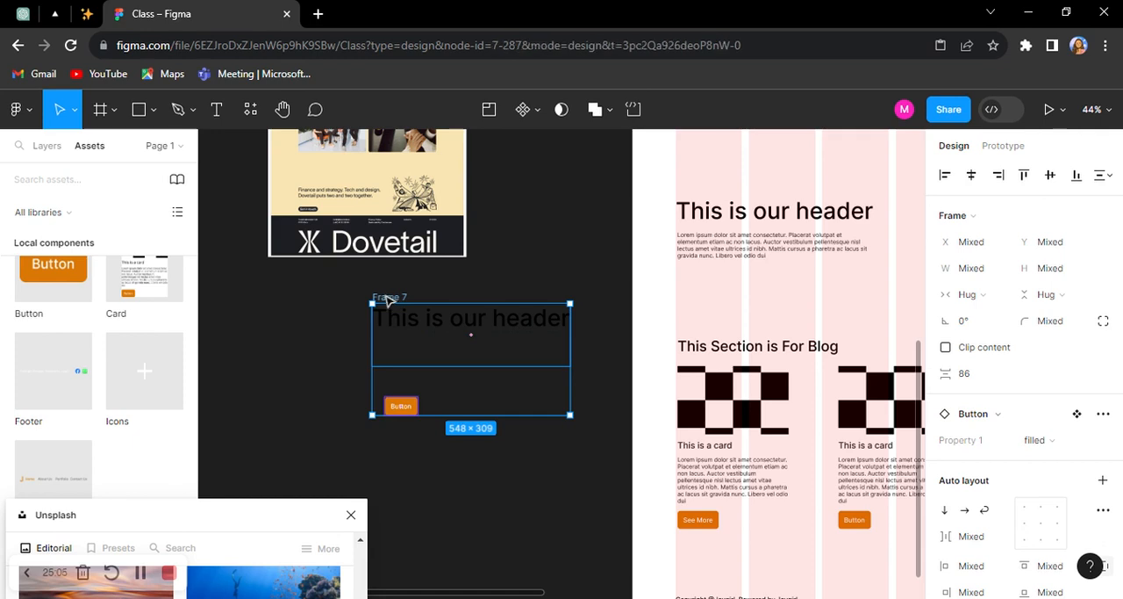
key("shift+a")
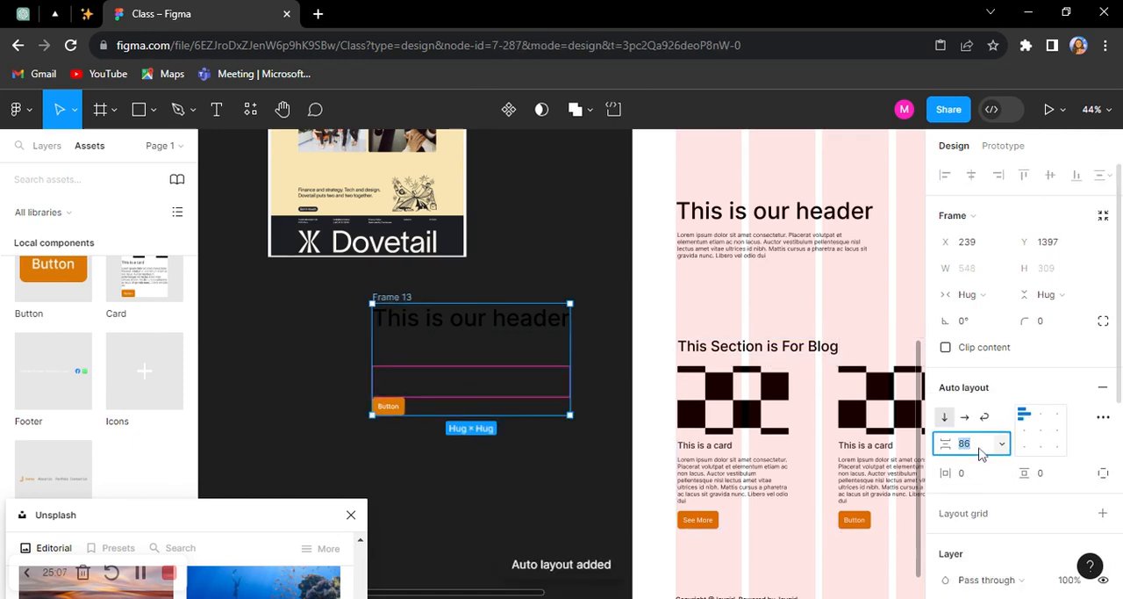
key("Return")
Step: Replace the Desktop - 1 header text block with a copy of the new header-and-button frame
right_click(498, 369)
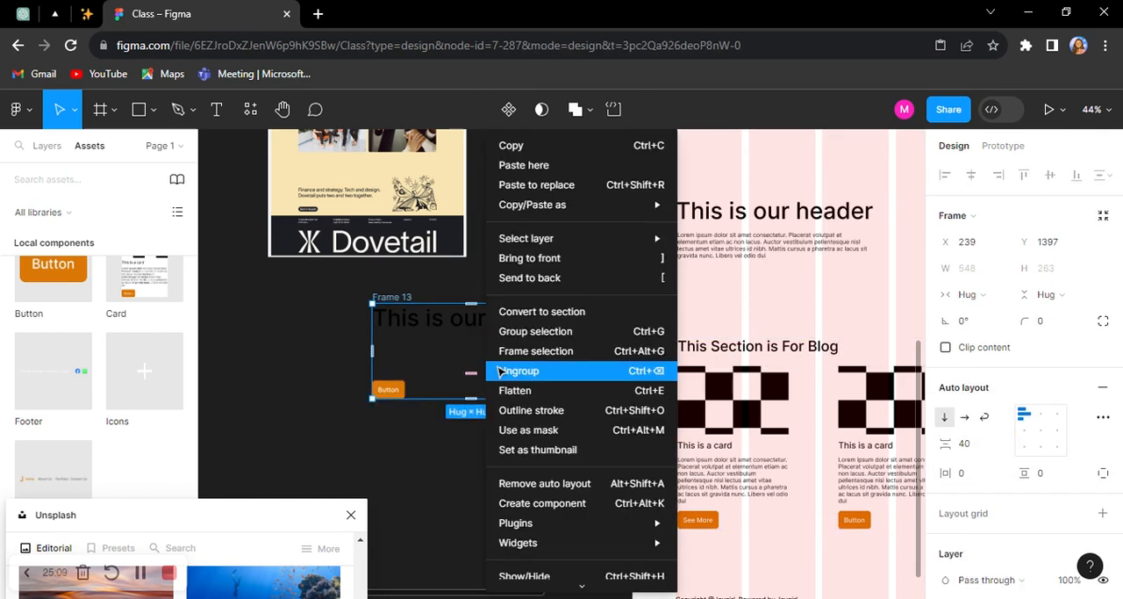
left_click(541, 146)
left_click(812, 256)
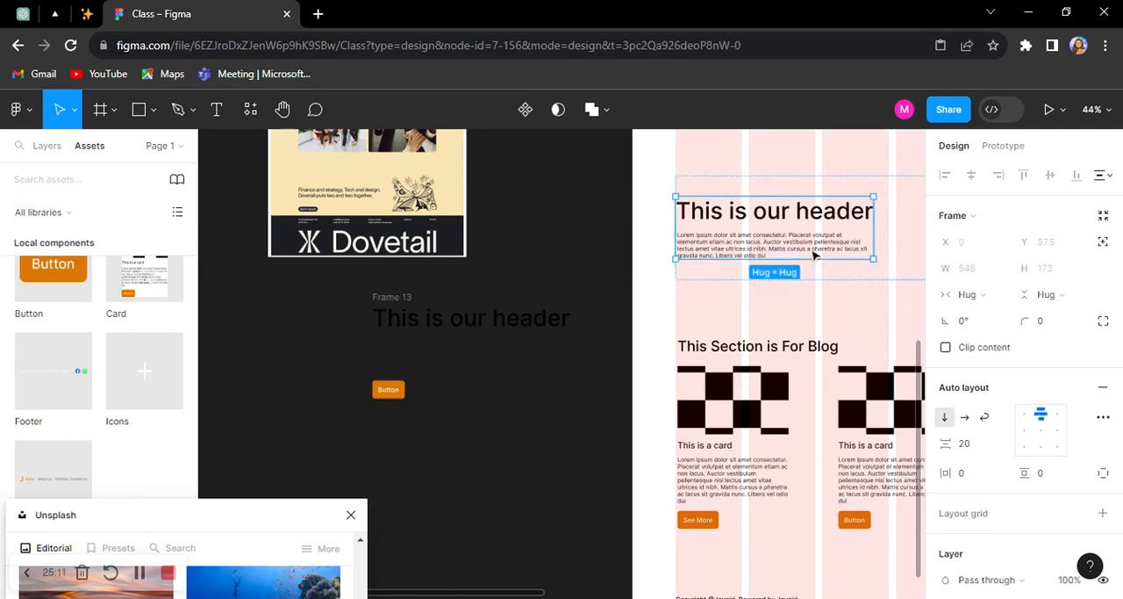
right_click(811, 250)
left_click(851, 185)
Step: Change the label of the header button in the Desktop - 1 frame to "Get Started"
scroll(860, 187, "right", 3)
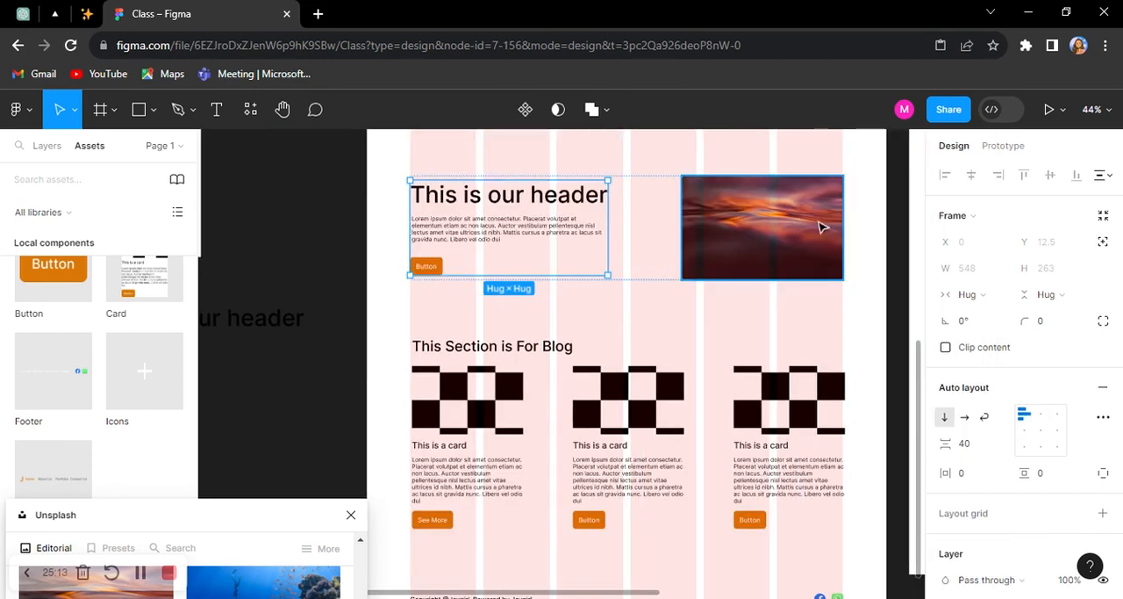
scroll(513, 256, "down", 3)
scroll(514, 256, "up", 4)
left_click(415, 268)
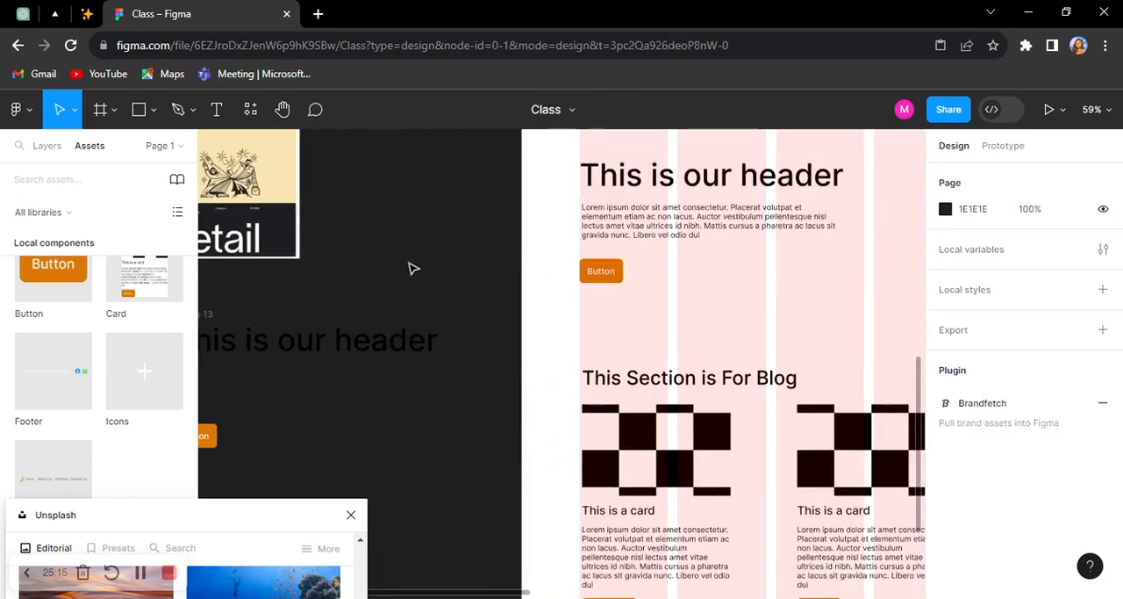
left_click(612, 279)
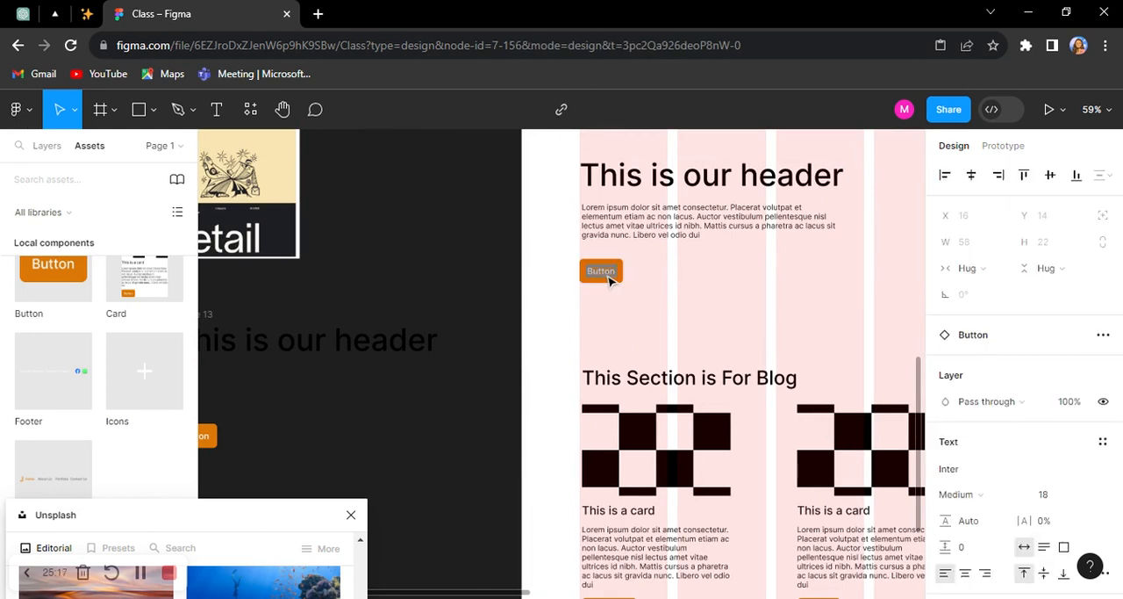
type("Get Started")
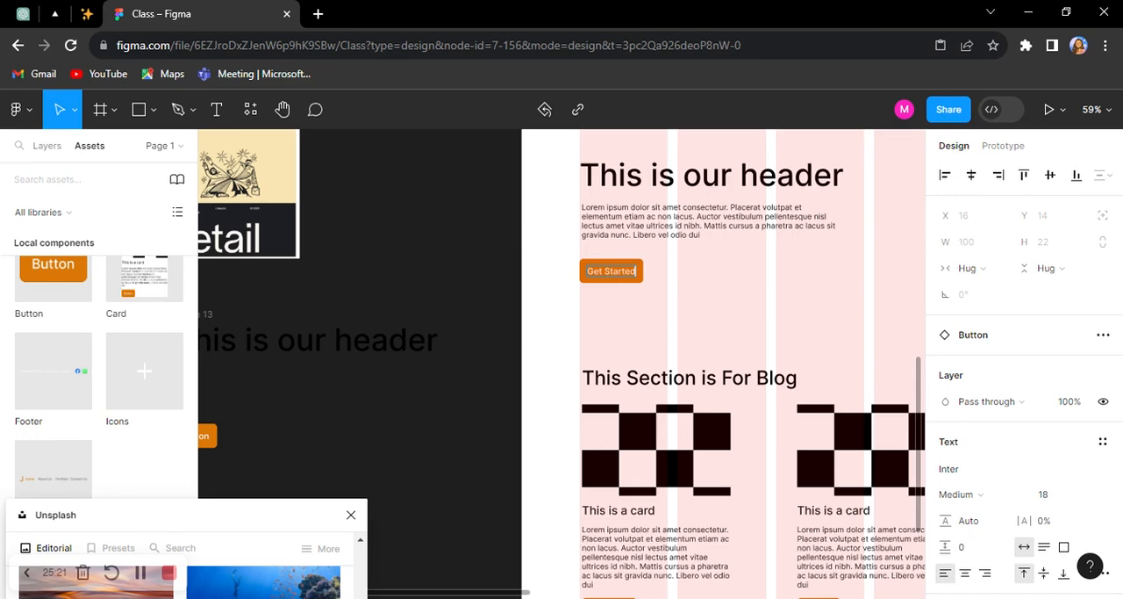
left_click(454, 238)
Step: Delete the spare header-and-button frame from the empty canvas beside Desktop - 1
scroll(351, 255, "down", 2)
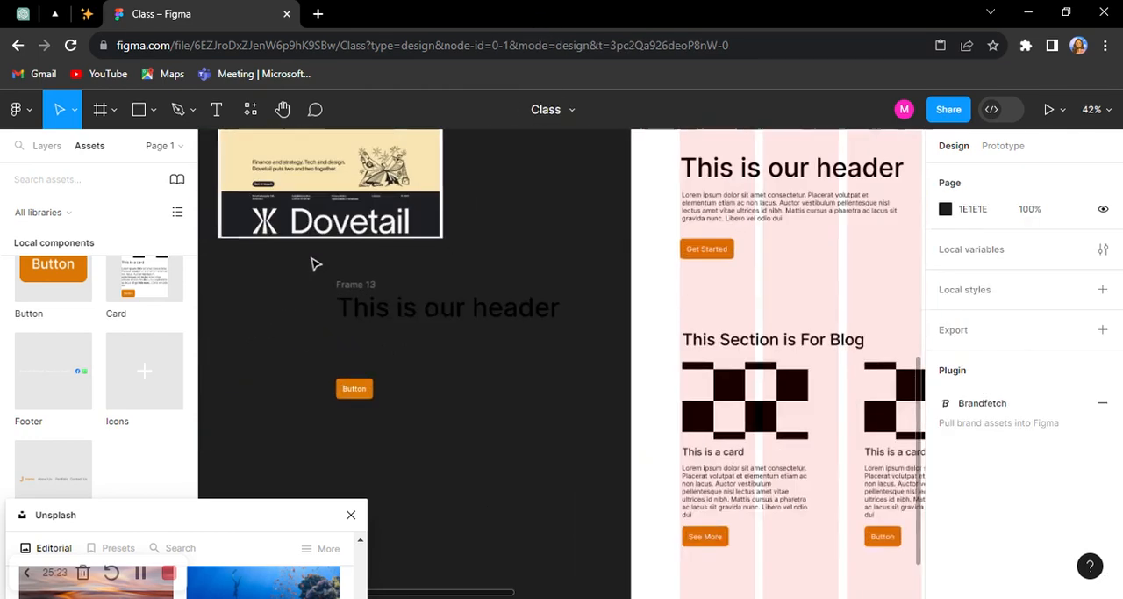
left_click(351, 284)
key("Delete")
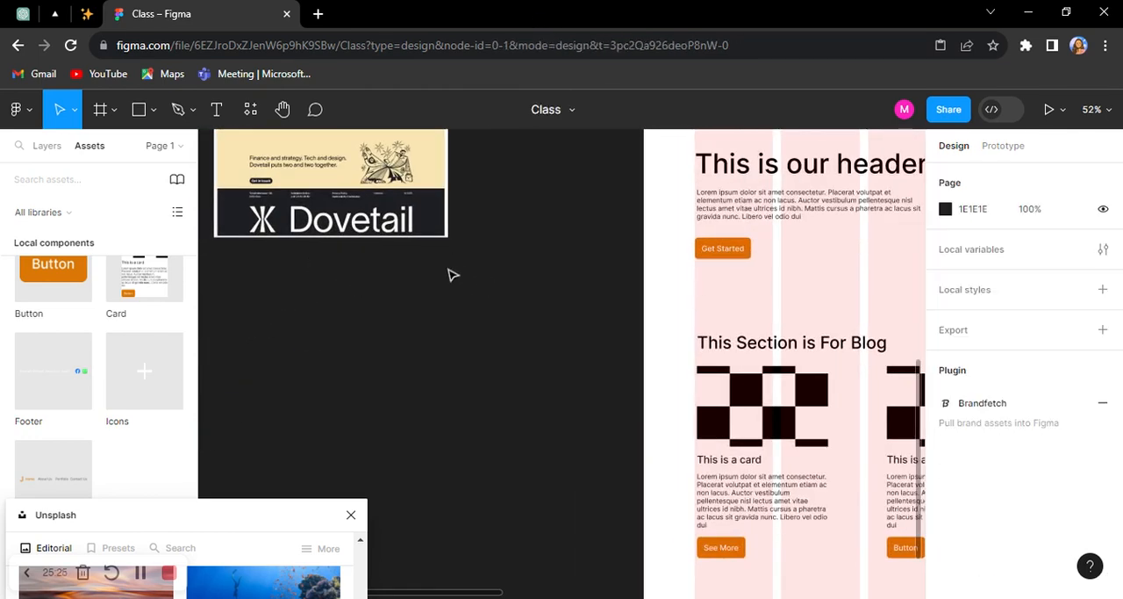
Step: Place an instance of the Icons component on the empty canvas above the Nav Bar component and copy it
scroll(465, 258, "down", 3)
scroll(579, 280, "up", 8)
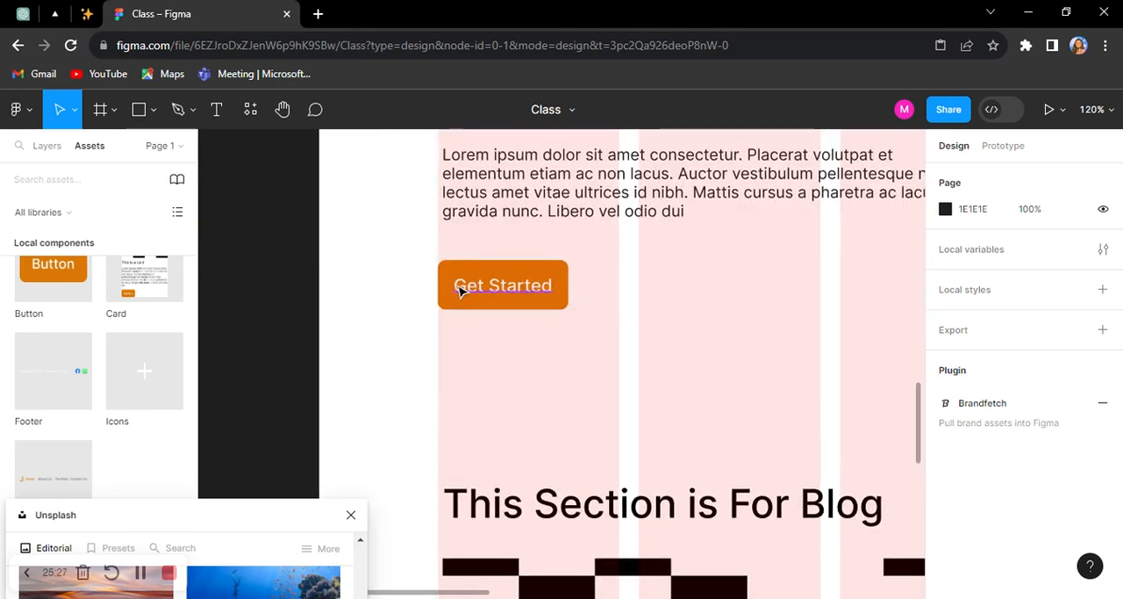
scroll(463, 279, "up", 3)
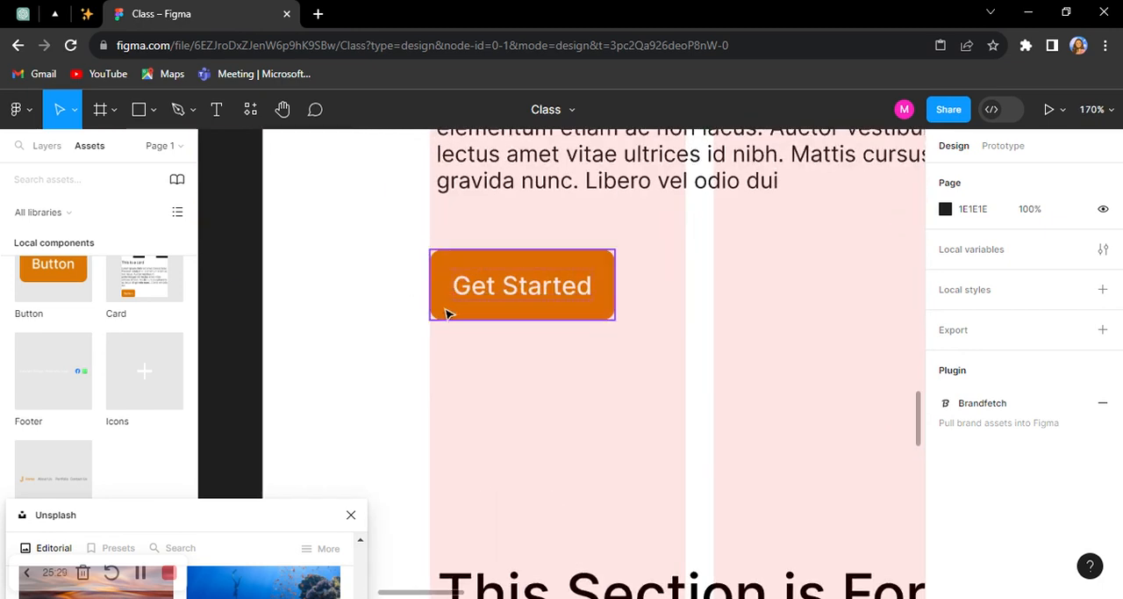
scroll(452, 292, "down", 10)
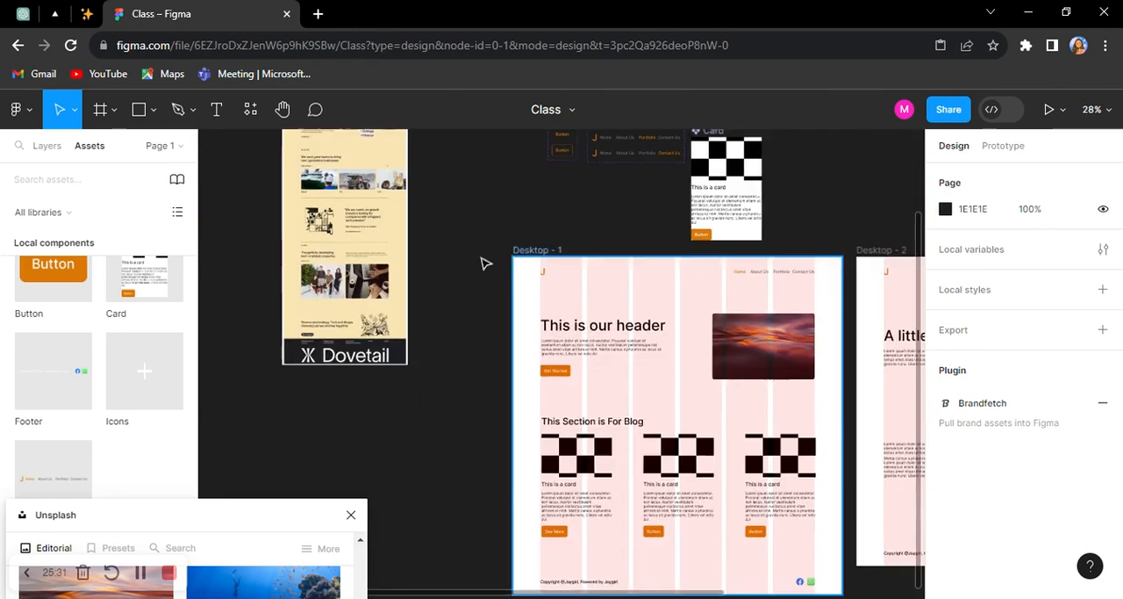
scroll(484, 258, "up", 2)
scroll(715, 186, "up", 8)
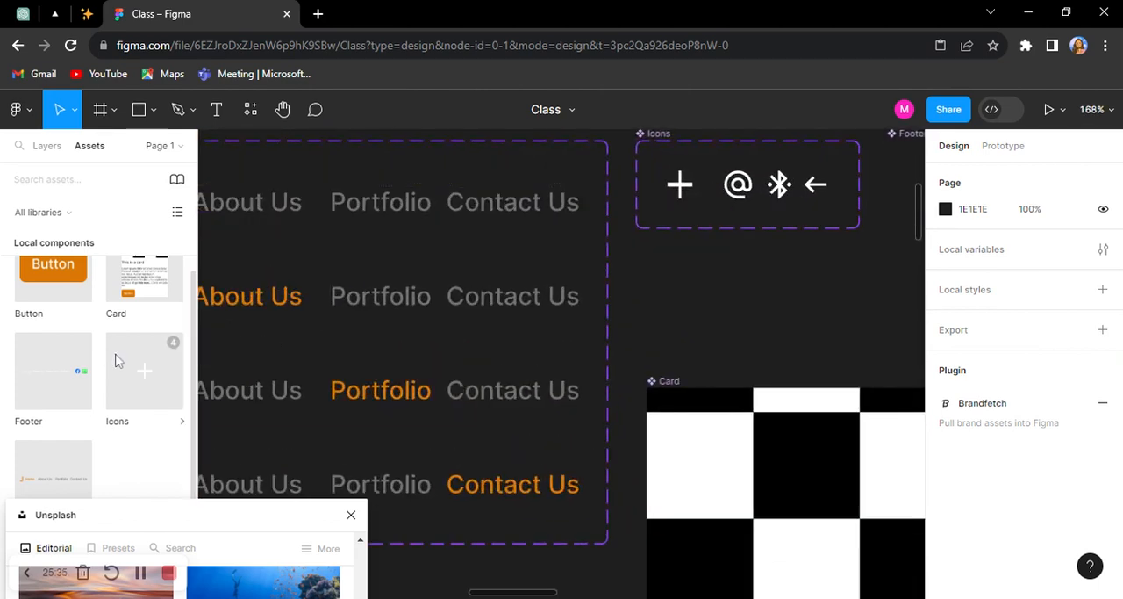
scroll(536, 296, "down", 4)
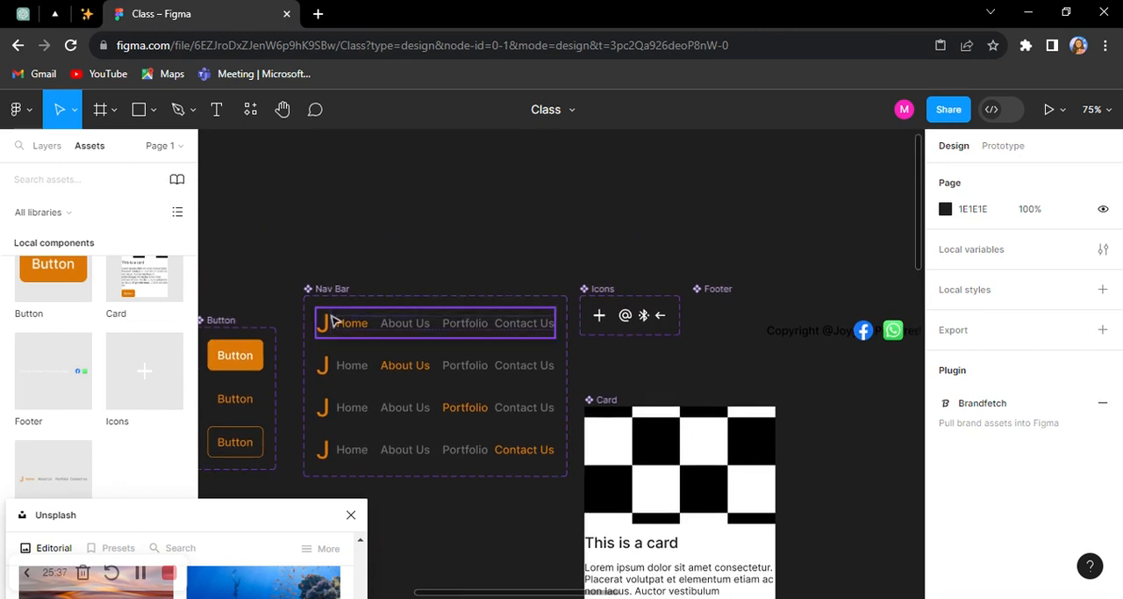
left_click_drag(279, 256, 282, 251)
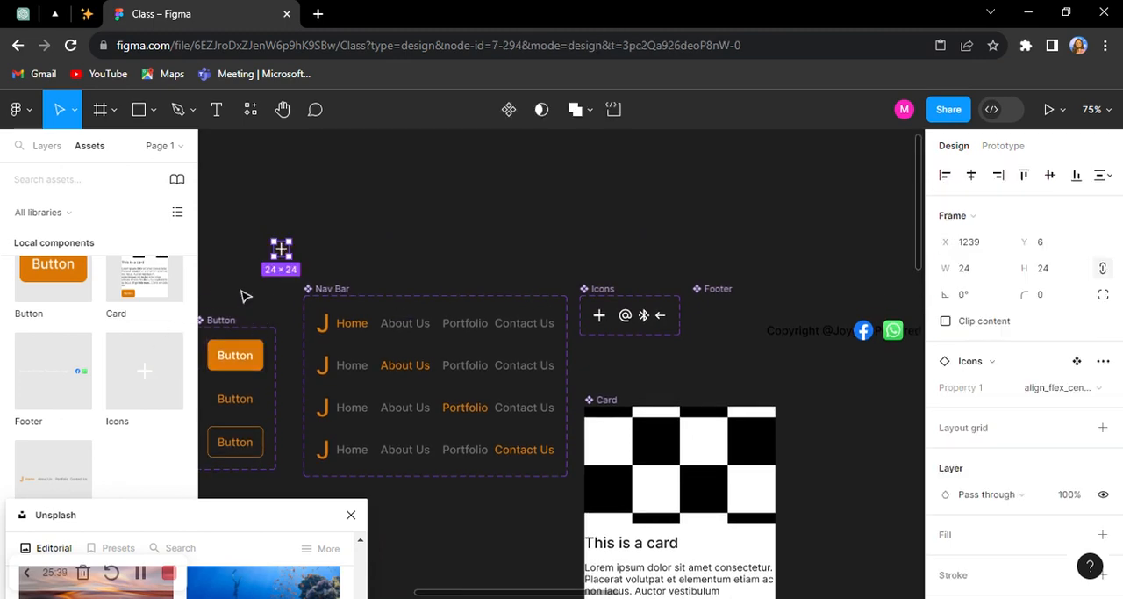
left_click_drag(244, 292, 436, 253)
scroll(436, 251, "up", 4)
right_click(517, 177)
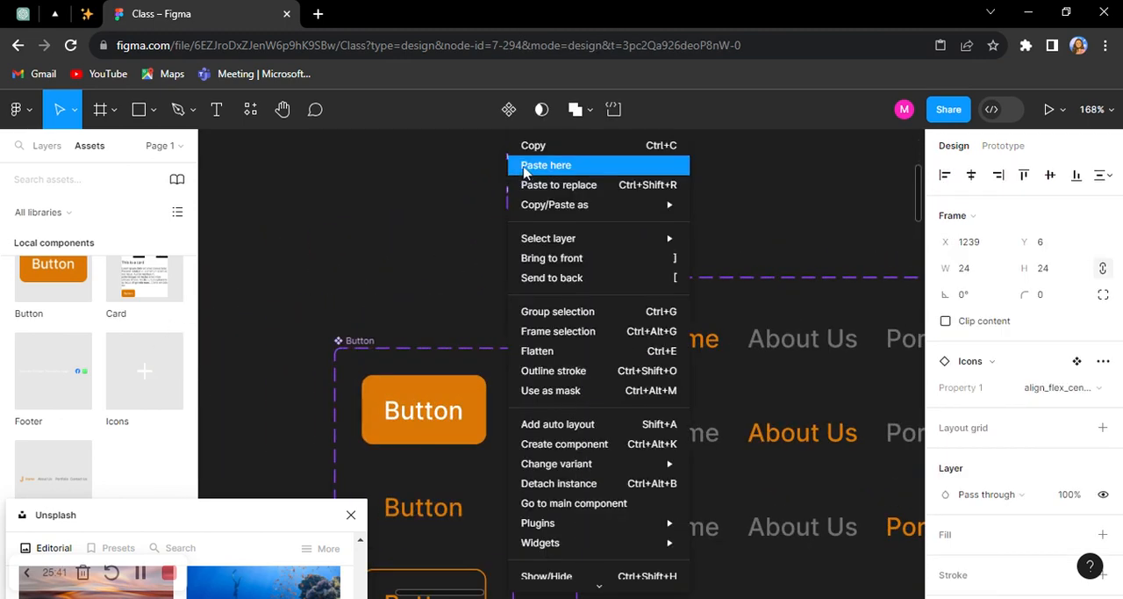
left_click(539, 143)
Step: Recolor the icons in the Icons component set from white to 1E1E1E and give the set an FFFFFF fill
scroll(351, 239, "down", 1)
scroll(351, 239, "down", 4)
scroll(760, 280, "up", 2)
left_click(609, 210)
scroll(959, 401, "down", 4)
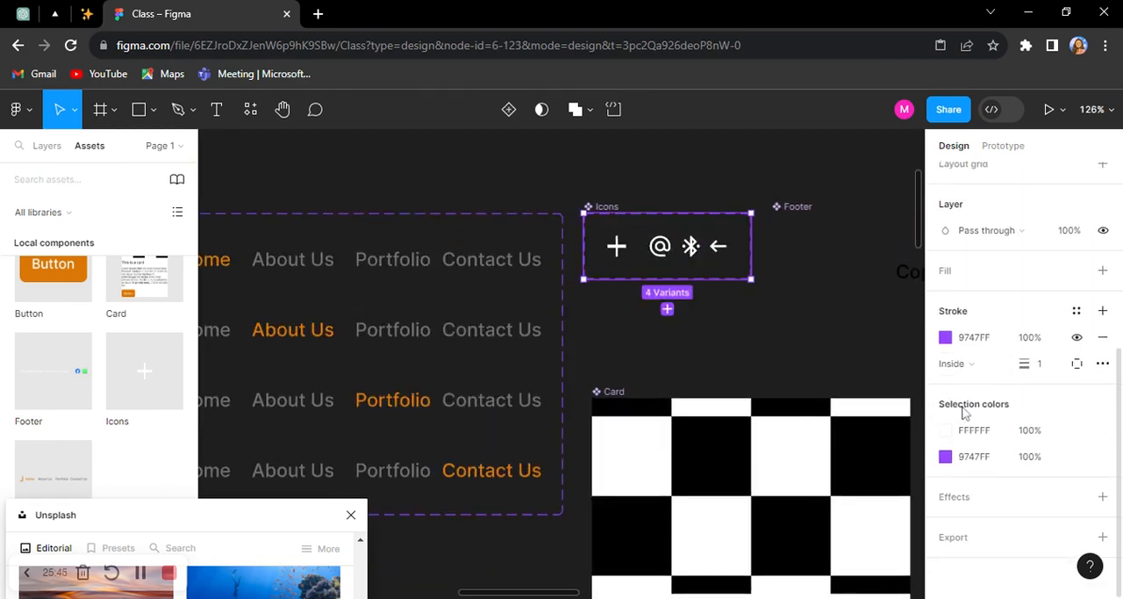
left_click(946, 430)
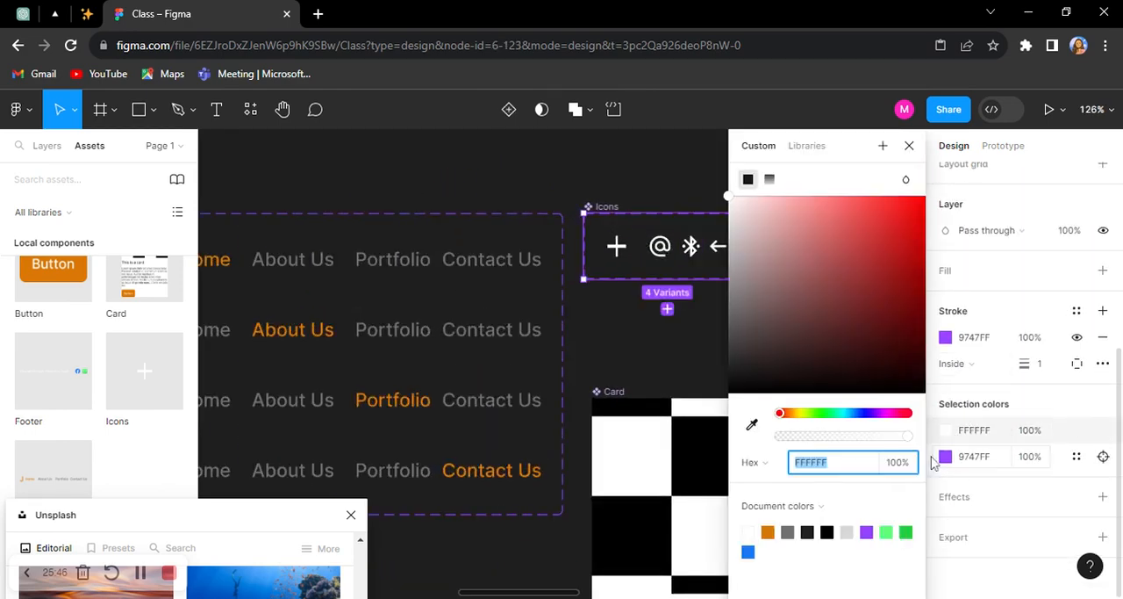
left_click(813, 530)
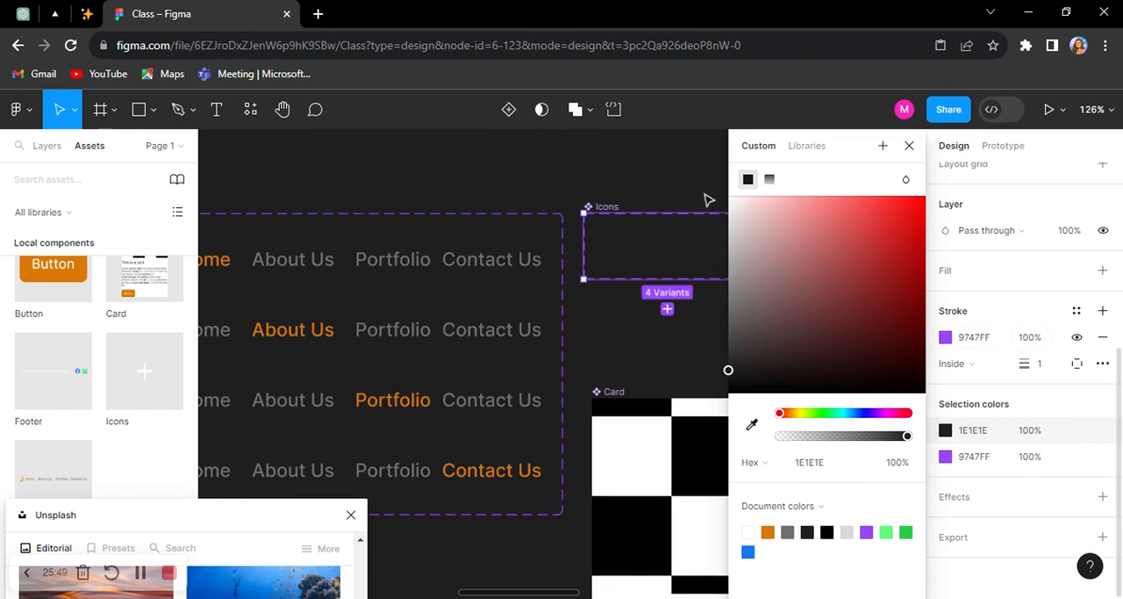
left_click(995, 273)
left_click(975, 285)
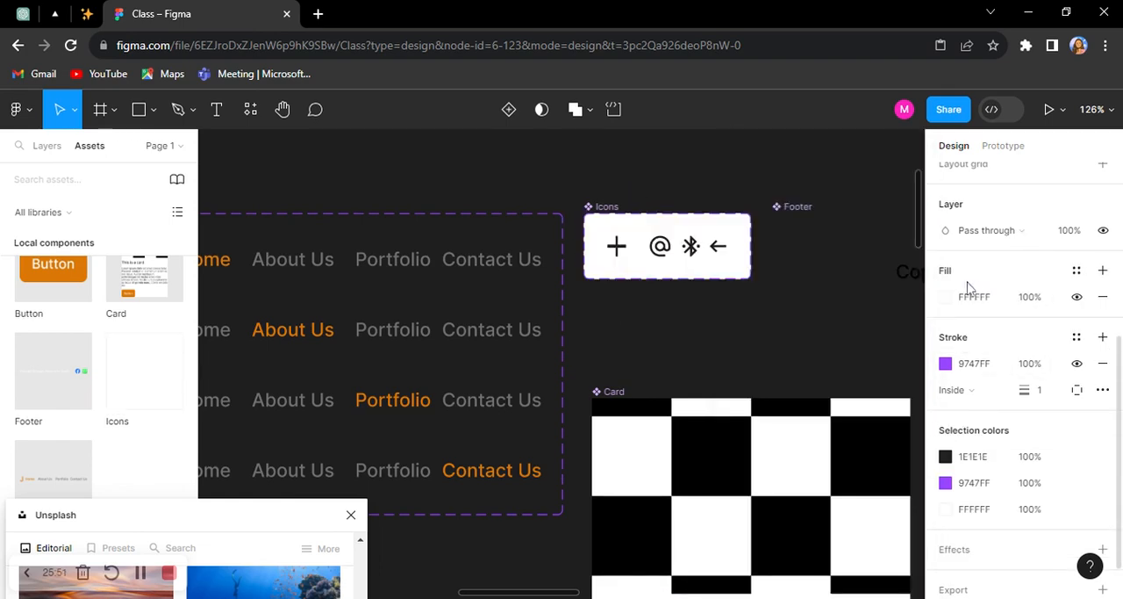
scroll(781, 205, "down", 3)
scroll(544, 216, "up", 3)
scroll(562, 213, "up", 3)
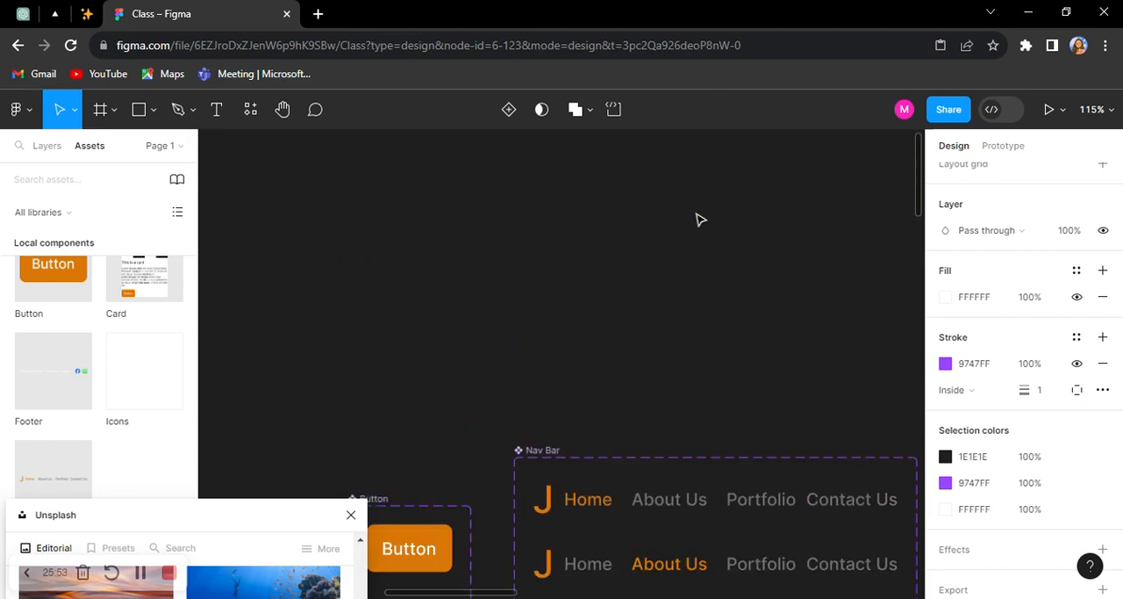
scroll(693, 228, "down", 3)
left_click(544, 230)
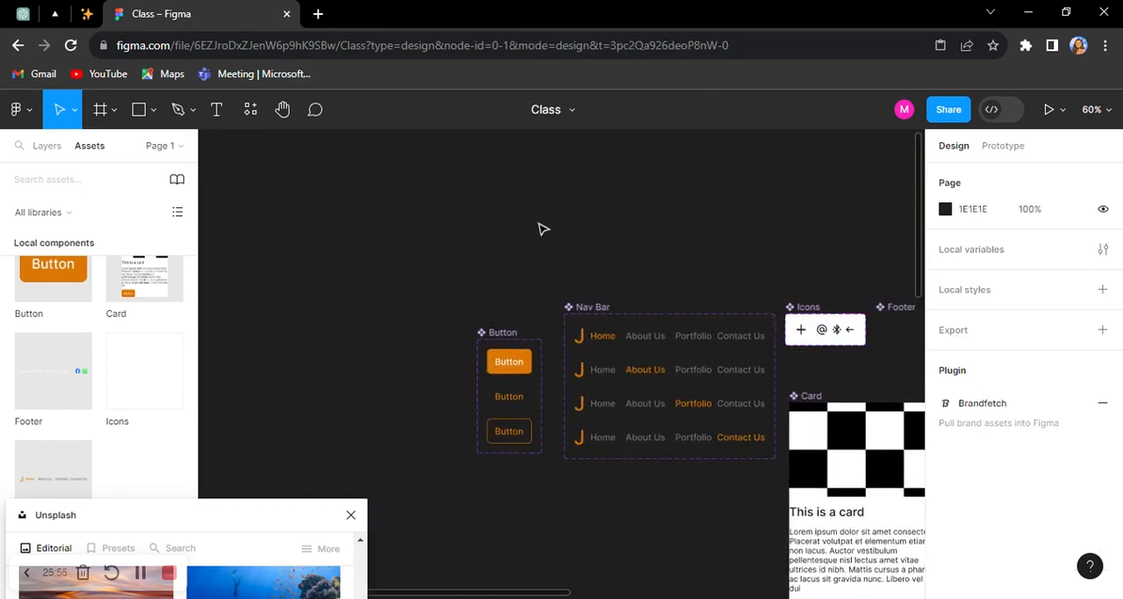
Step: Insert a 24 × 24 plus icon instance before the label in the filled variant of the Button component
scroll(640, 261, "down", 3)
scroll(717, 301, "up", 2)
scroll(494, 338, "up", 3)
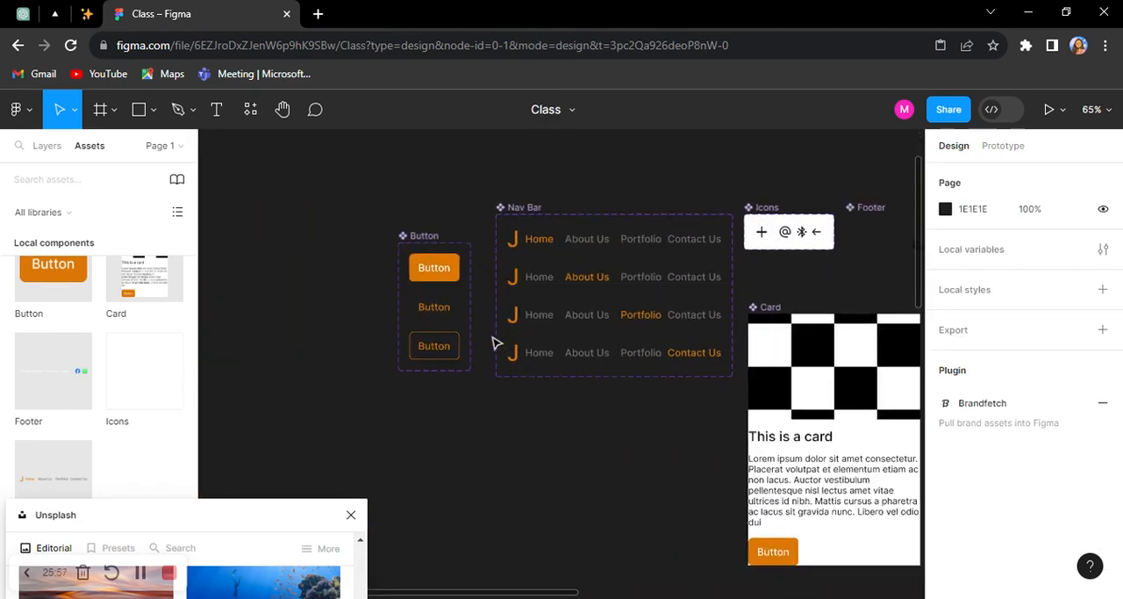
scroll(26, 376, "up", 1)
left_click_drag(158, 395, 402, 170)
scroll(379, 176, "up", 2)
scroll(434, 168, "up", 5)
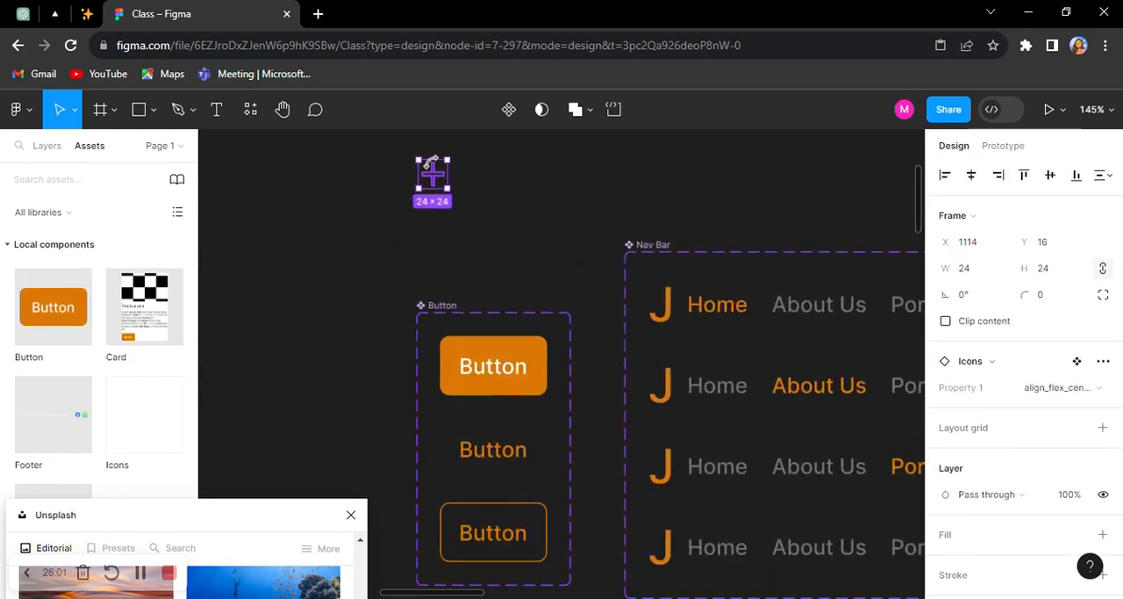
left_click_drag(477, 307, 483, 339)
scroll(477, 326, "down", 3)
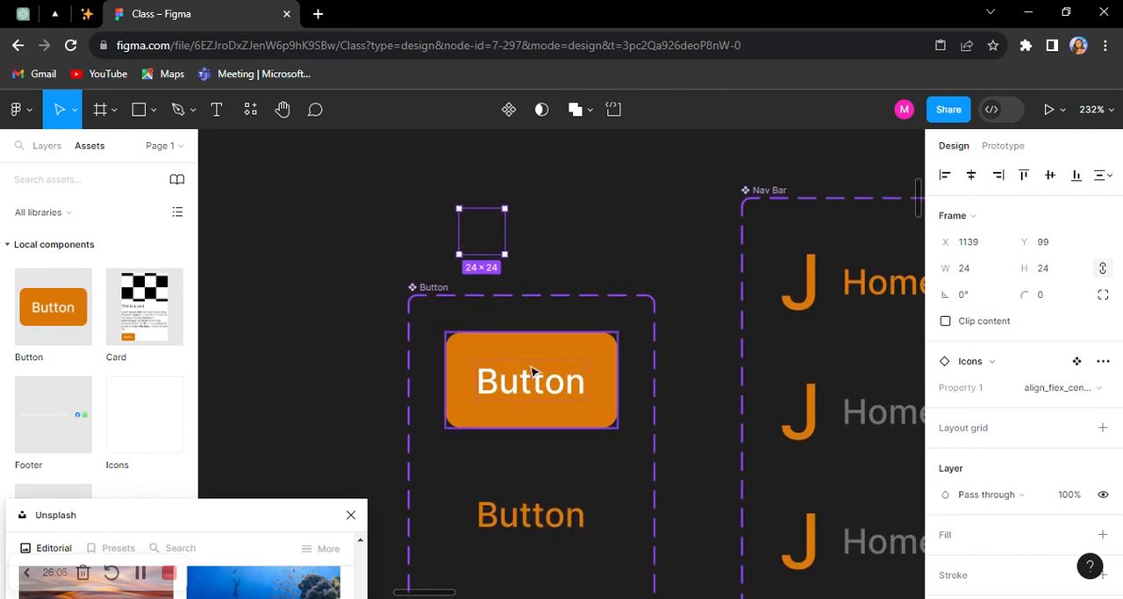
left_click_drag(481, 242, 470, 392)
Step: Widen the Button component set's frame on both sides to a width of 166
left_click(434, 319)
left_click_drag(433, 319, 350, 308)
left_click_drag(589, 311, 662, 308)
Step: Examine how the added icon carries over to the Button instances in the header and cards of Desktop - 1
scroll(439, 316, "down", 5)
scroll(430, 329, "up", 3)
scroll(369, 299, "down", 8)
scroll(547, 358, "down", 3)
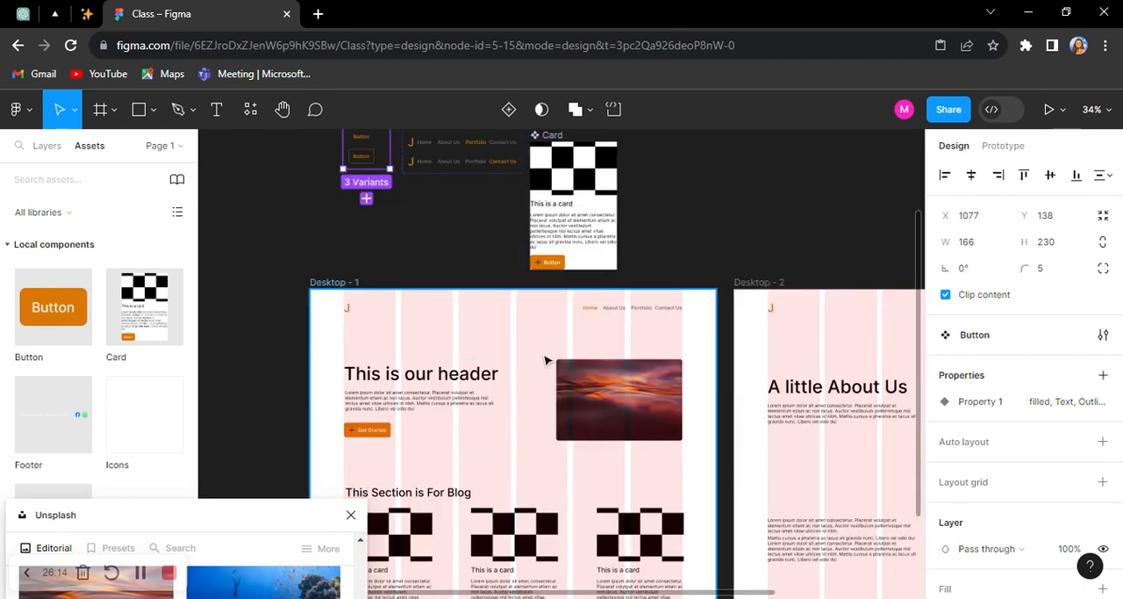
scroll(553, 181, "up", 6)
scroll(674, 243, "down", 4)
scroll(481, 308, "down", 3)
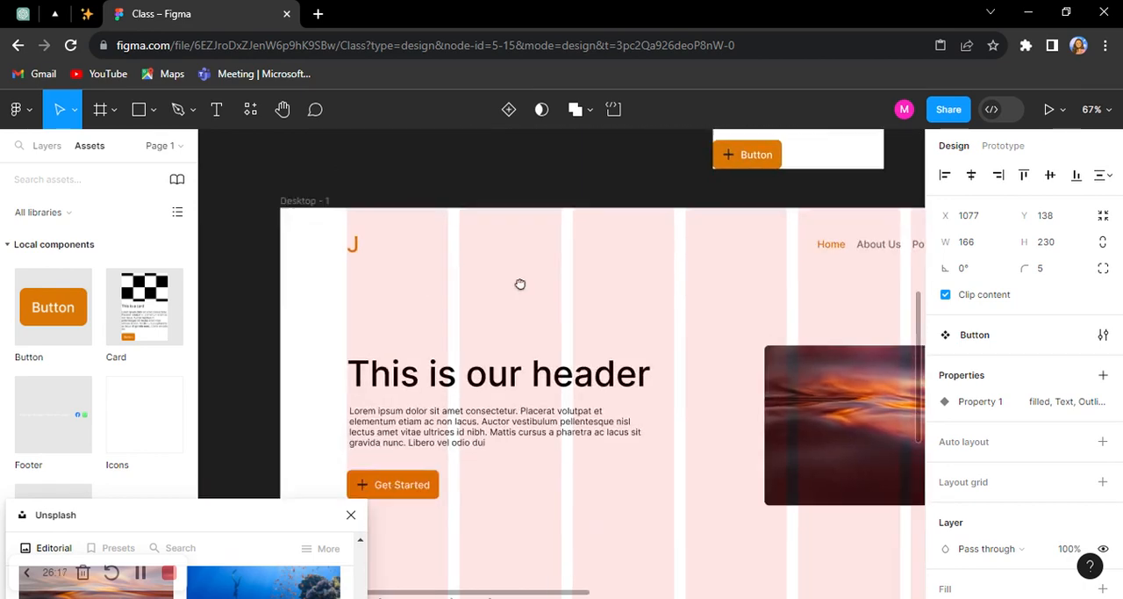
scroll(442, 383, "up", 4)
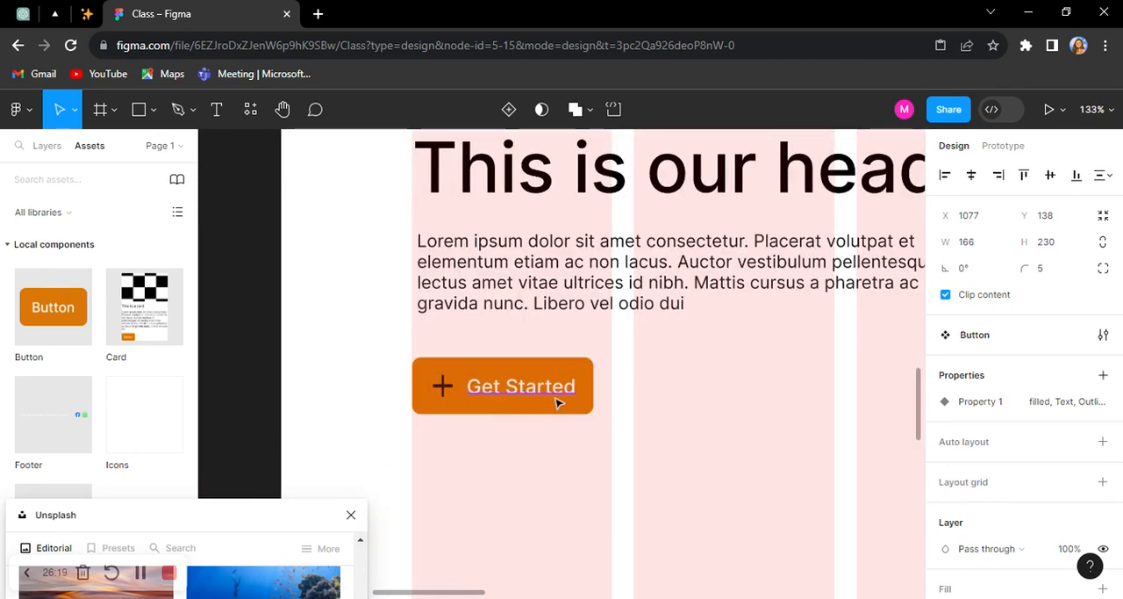
scroll(562, 384, "down", 4)
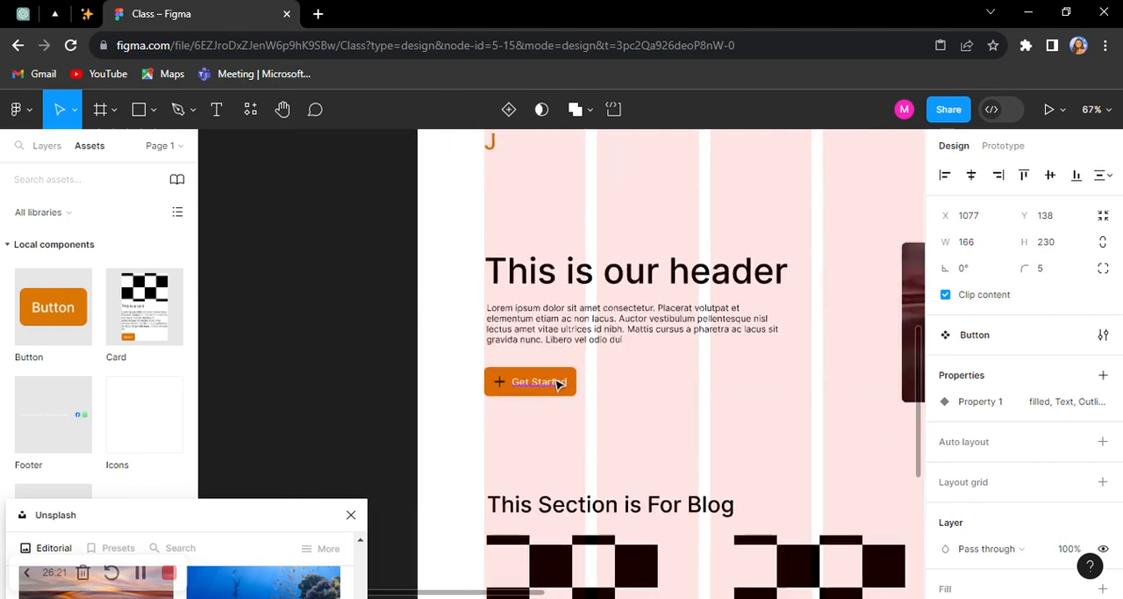
scroll(554, 384, "up", 3)
scroll(913, 325, "up", 1)
scroll(684, 325, "down", 4)
scroll(625, 333, "down", 4)
scroll(584, 391, "up", 3)
scroll(551, 377, "up", 4)
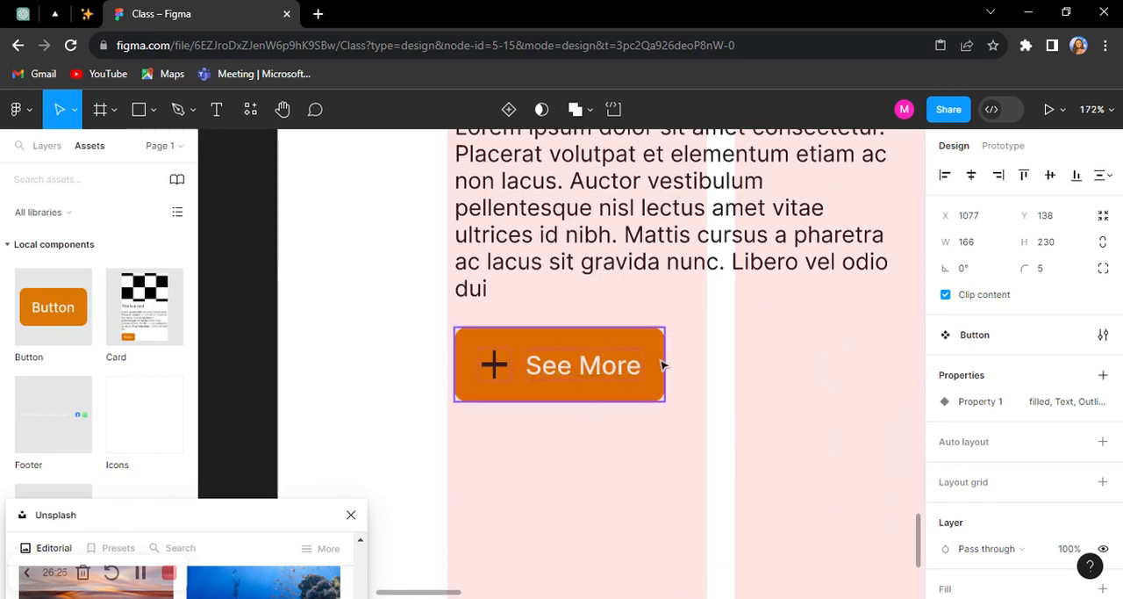
scroll(729, 371, "down", 5)
scroll(726, 373, "down", 3)
scroll(728, 369, "up", 4)
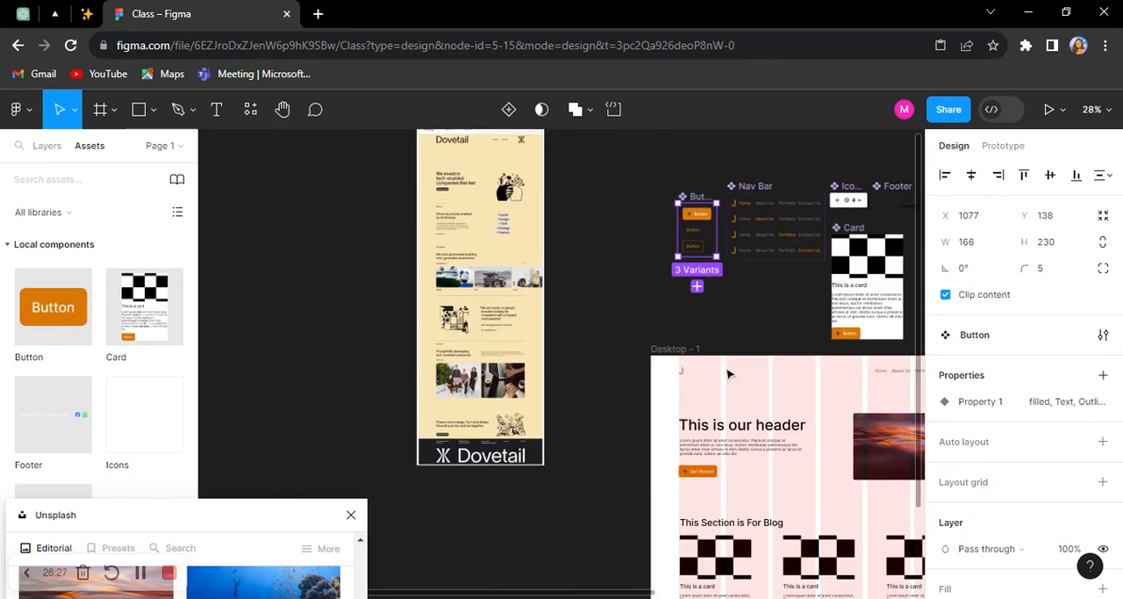
Step: Add a fourth variant to the Button component set and name it "Button with Icon"
scroll(754, 299, "up", 3)
scroll(755, 299, "up", 3)
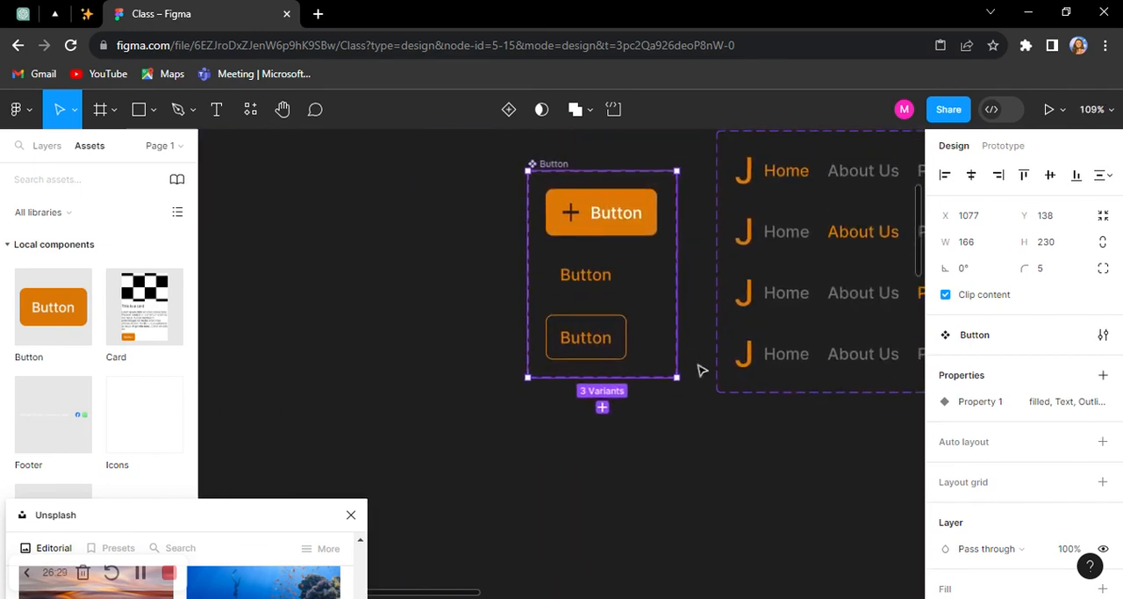
left_click(509, 112)
scroll(641, 406, "up", 2)
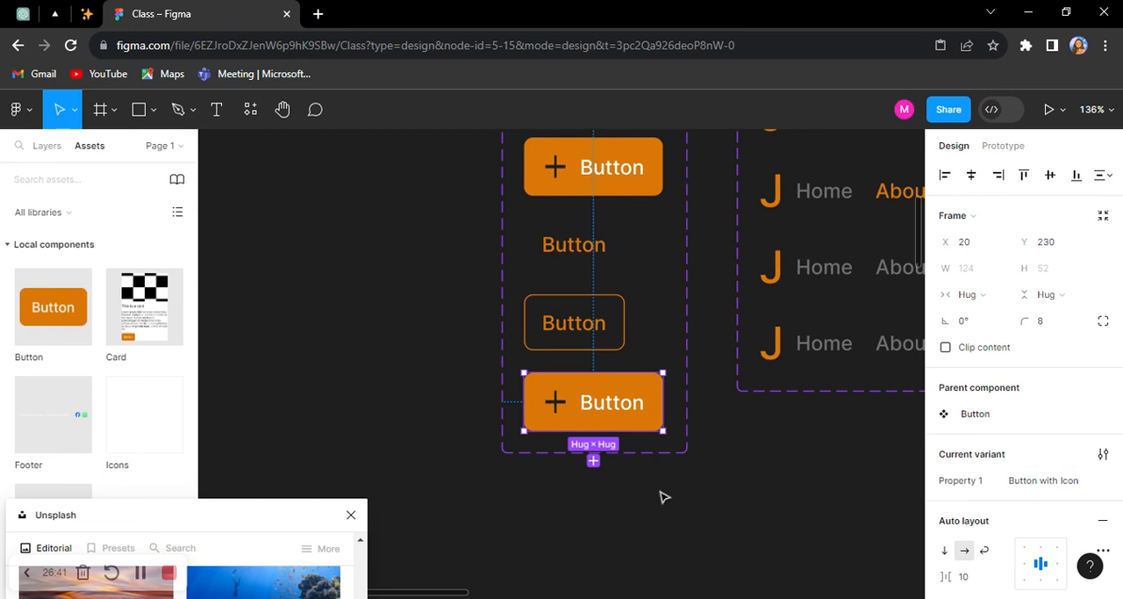
Step: Hide the plus icon layer in the filled variant of the Button component set
scroll(602, 220, "up", 1)
left_click(607, 195)
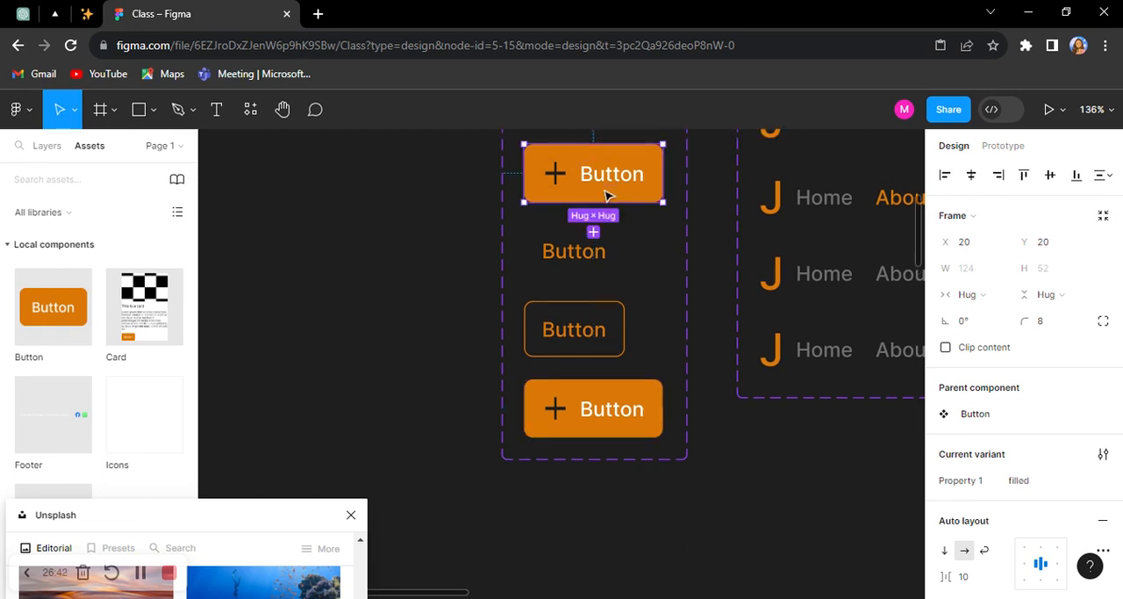
left_click(554, 177)
left_click(44, 147)
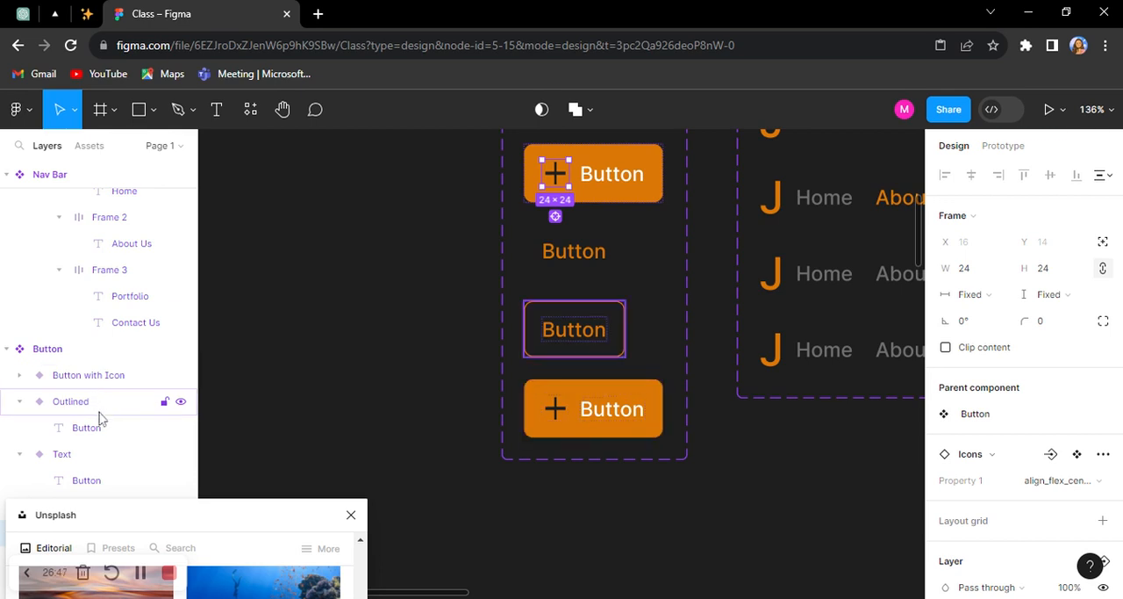
left_click_drag(143, 519, 254, 518)
left_click_drag(181, 525, 286, 527)
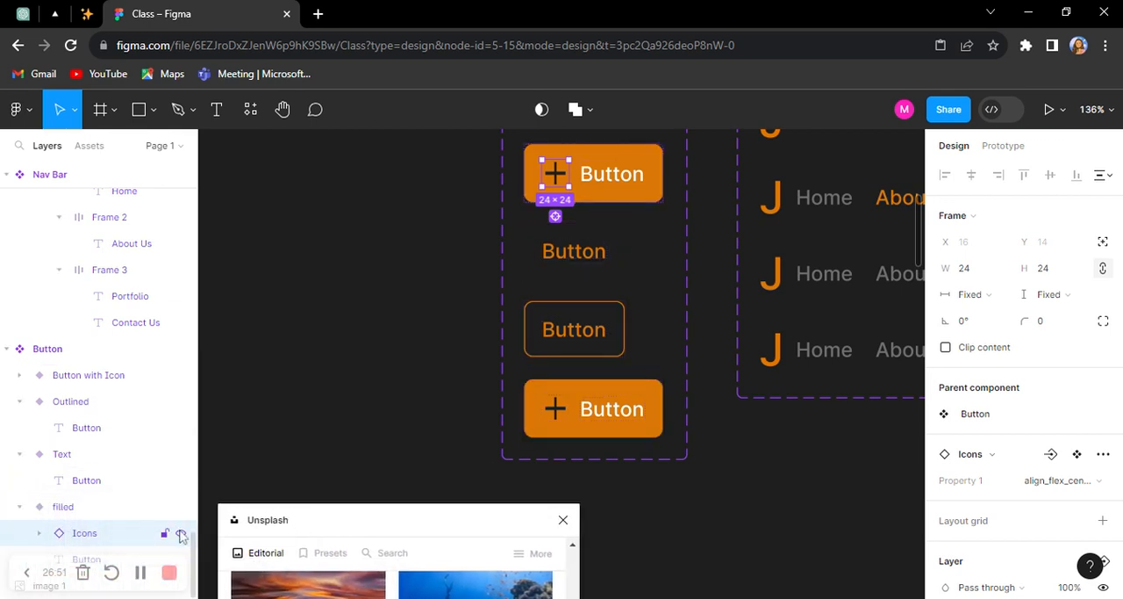
left_click(181, 533)
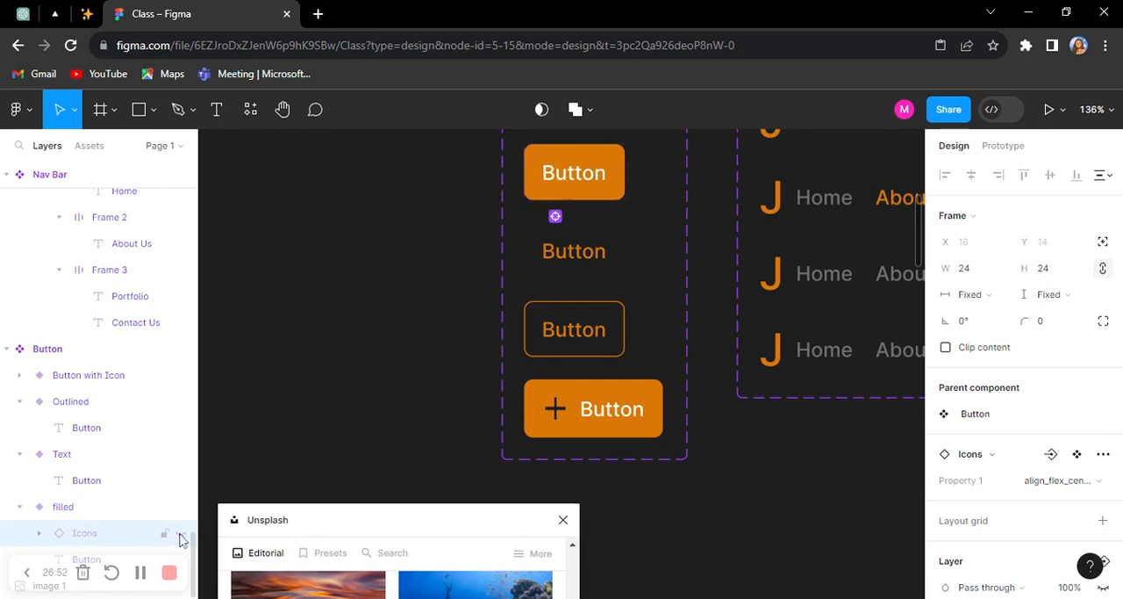
left_click(373, 335)
Step: Examine how the hidden icon carries over to the buttons in the Card component and the Desktop - 1 cards
scroll(363, 321, "down", 5)
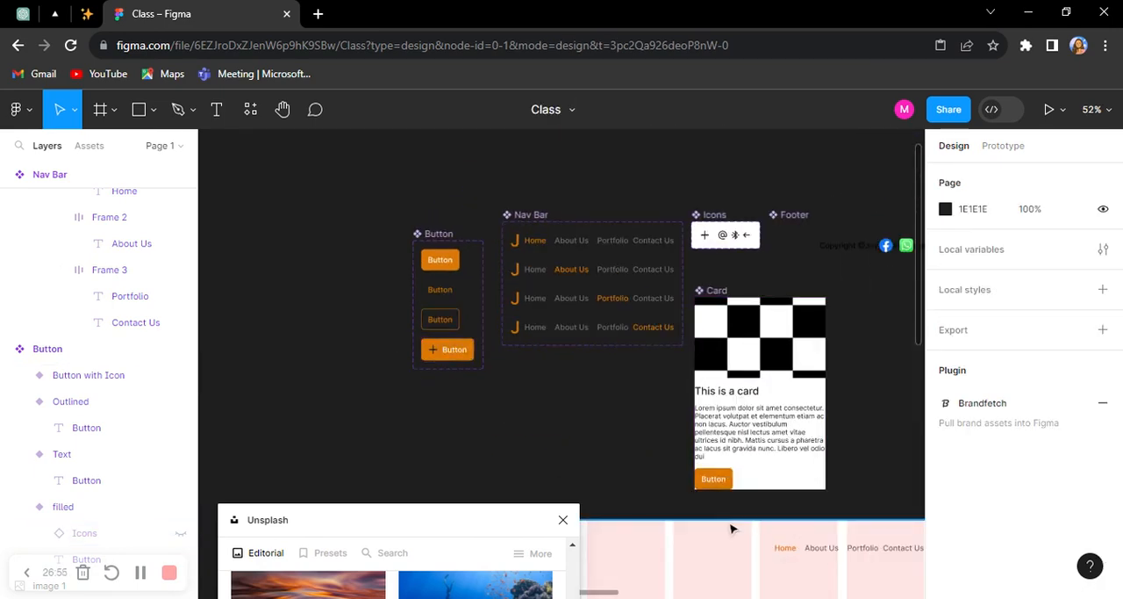
scroll(721, 423, "up", 5)
scroll(715, 431, "up", 1)
scroll(711, 426, "down", 5)
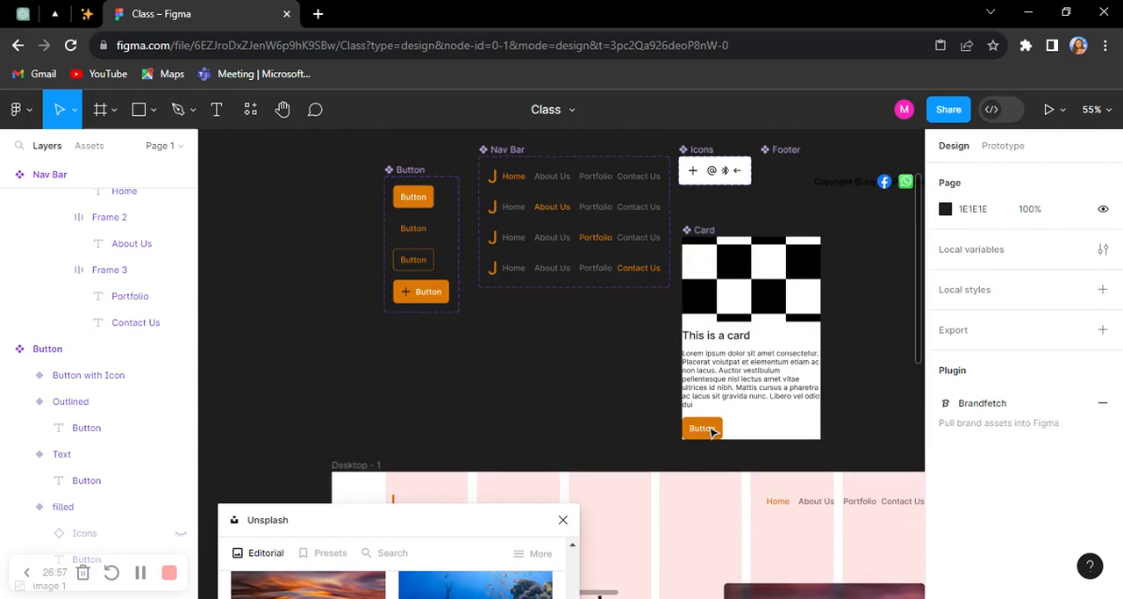
scroll(545, 409, "up", 3)
scroll(378, 338, "up", 4)
scroll(378, 340, "down", 5)
scroll(378, 341, "down", 4)
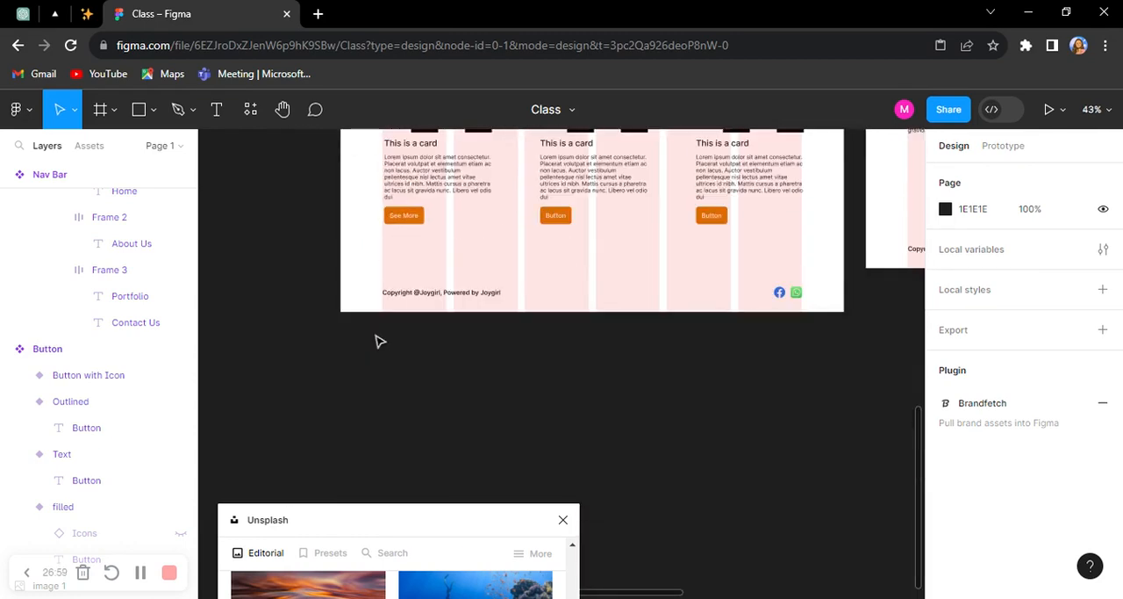
scroll(381, 329, "up", 3)
scroll(399, 382, "up", 5)
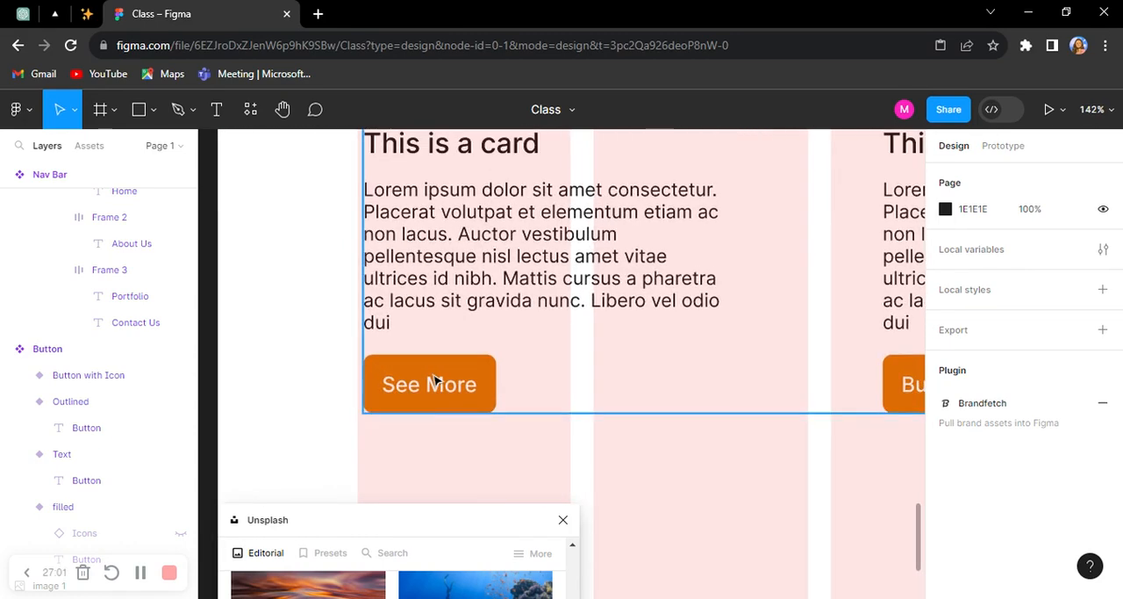
left_click(435, 379)
scroll(436, 370, "down", 2)
left_click(319, 394)
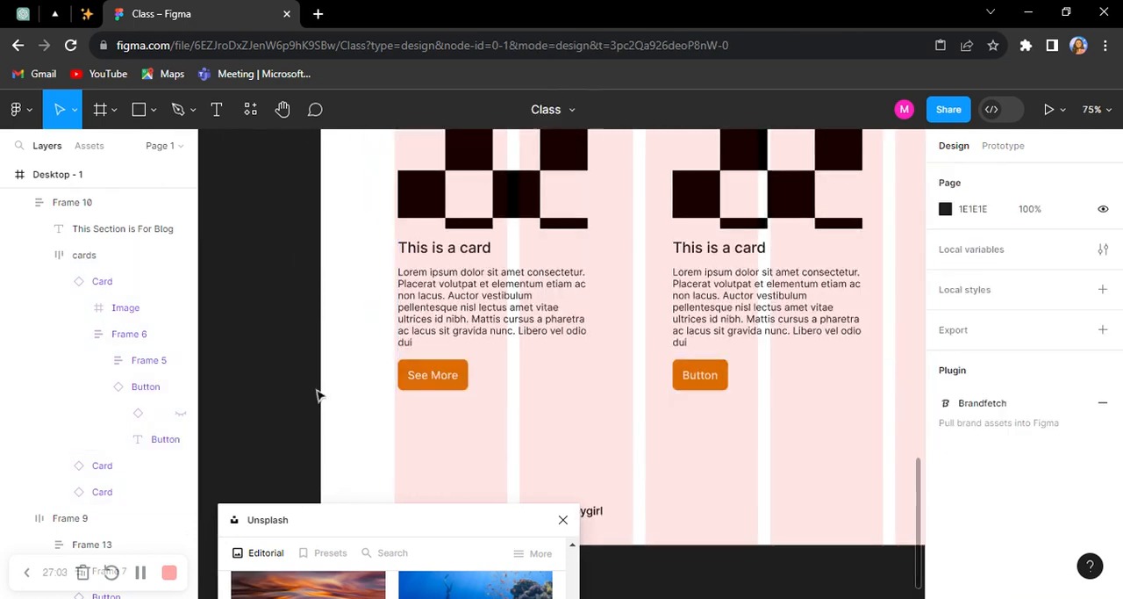
Step: Extend the left edge of the blog section's frame on Desktop - 1 to the first grid column, reaching X 120 and width 1205
left_click(423, 332)
scroll(391, 259, "up", 2)
scroll(394, 260, "up", 2)
left_click_drag(411, 246, 401, 245)
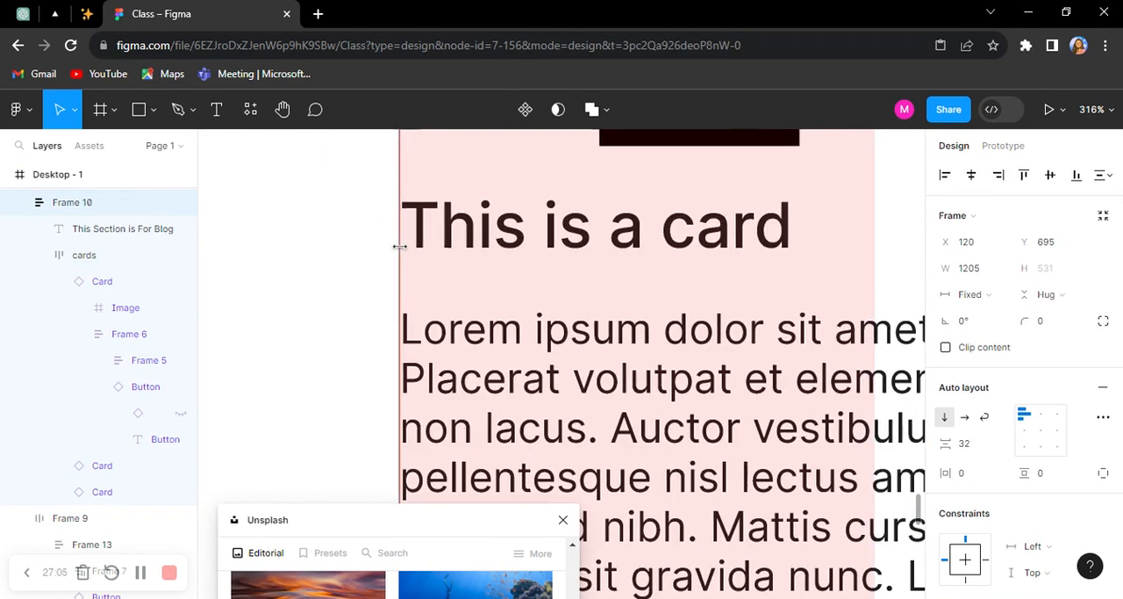
scroll(398, 246, "down", 3)
scroll(399, 263, "down", 3)
scroll(429, 355, "up", 3)
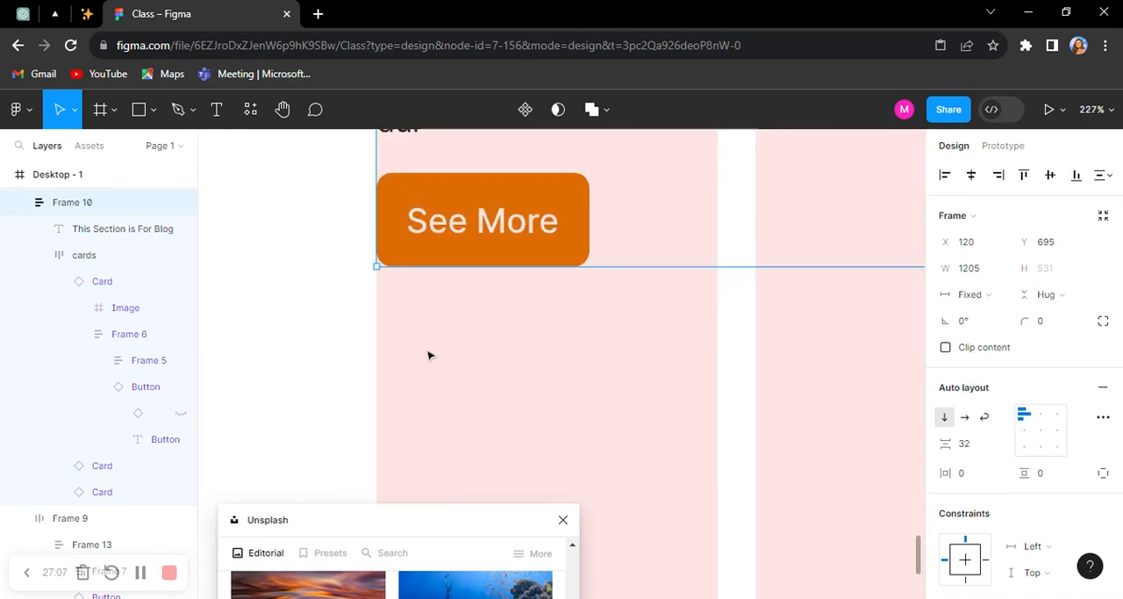
double_click(500, 239)
double_click(514, 241)
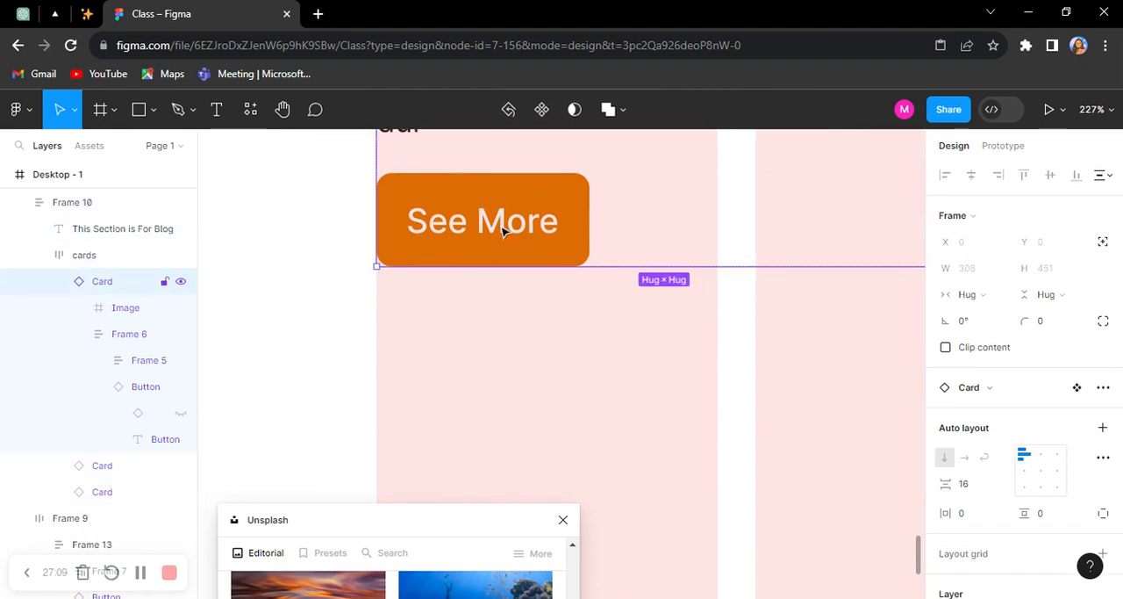
double_click(505, 232)
scroll(562, 253, "down", 5)
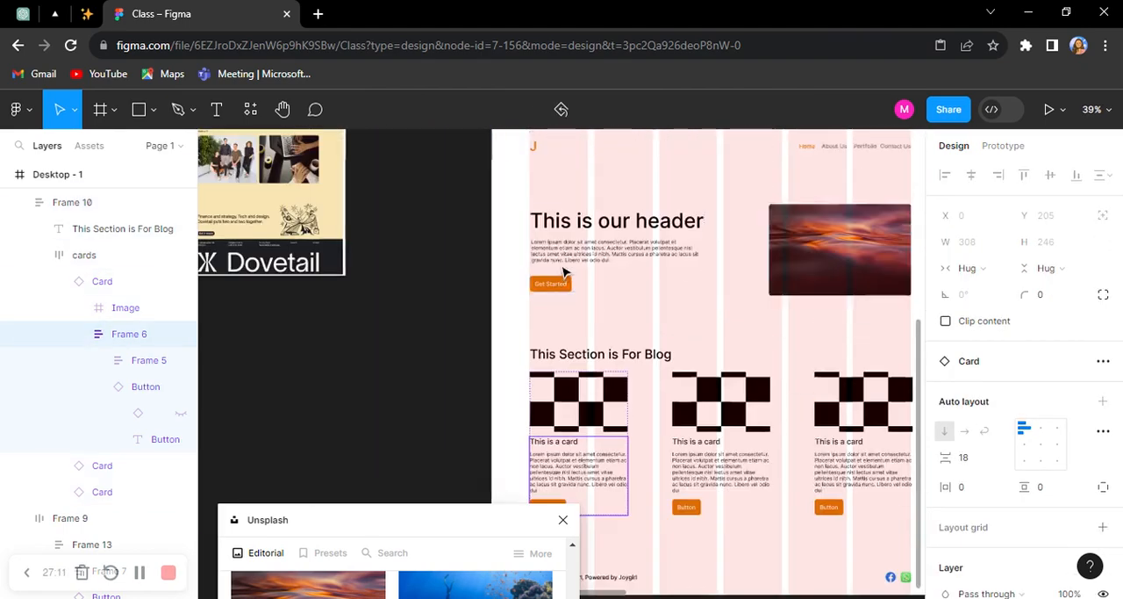
Step: Switch the Button instance inside the main Card component to the "Button with Icon" variant
scroll(567, 298, "down", 3)
scroll(570, 281, "up", 3)
scroll(573, 269, "down", 5)
scroll(714, 220, "up", 1)
scroll(860, 248, "up", 4)
scroll(860, 249, "up", 4)
left_click(504, 346)
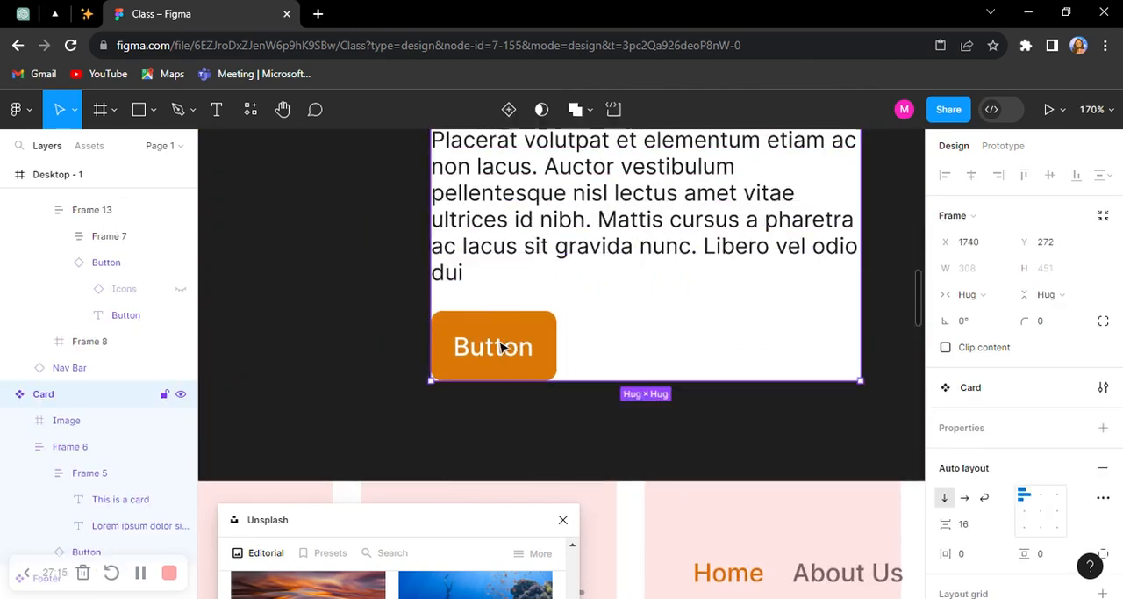
double_click(503, 345)
double_click(503, 346)
left_click(1054, 481)
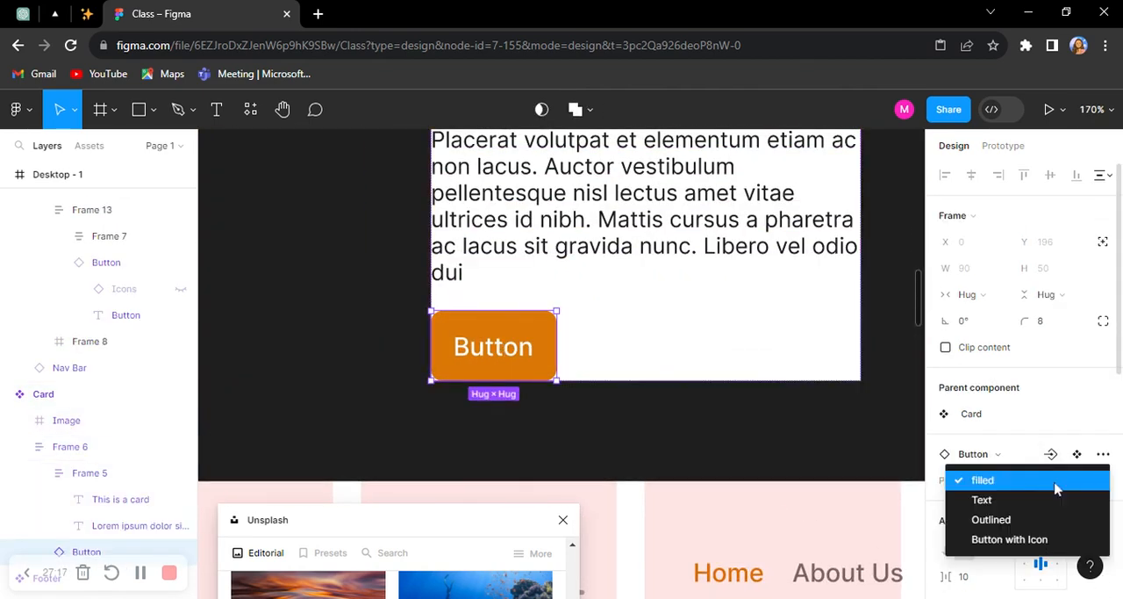
left_click(1056, 487)
scroll(1057, 474, "down", 4)
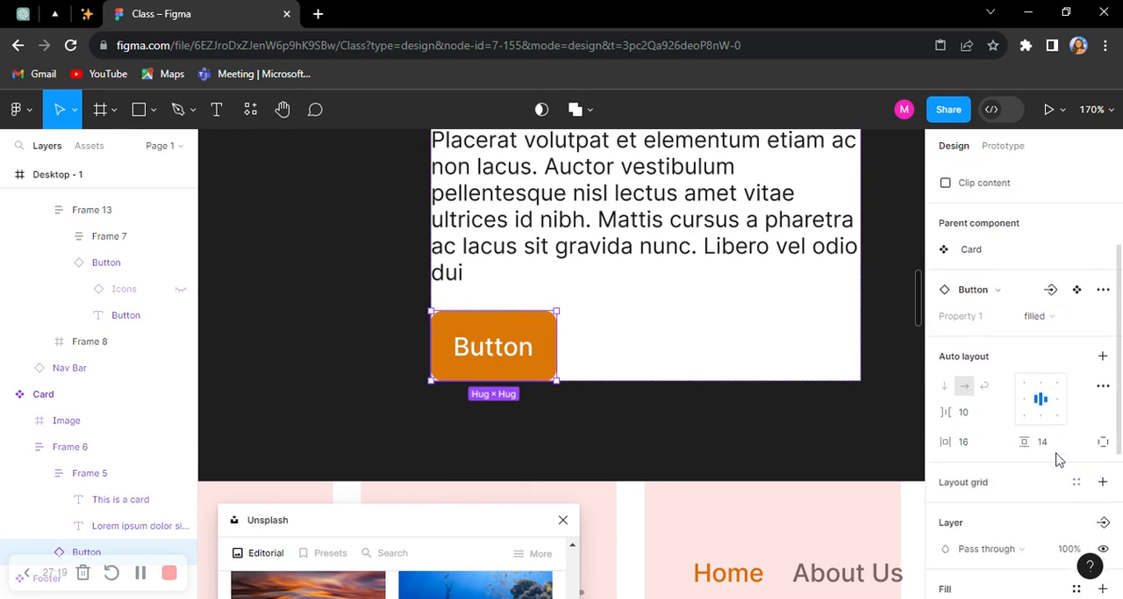
left_click(1045, 316)
left_click(1029, 377)
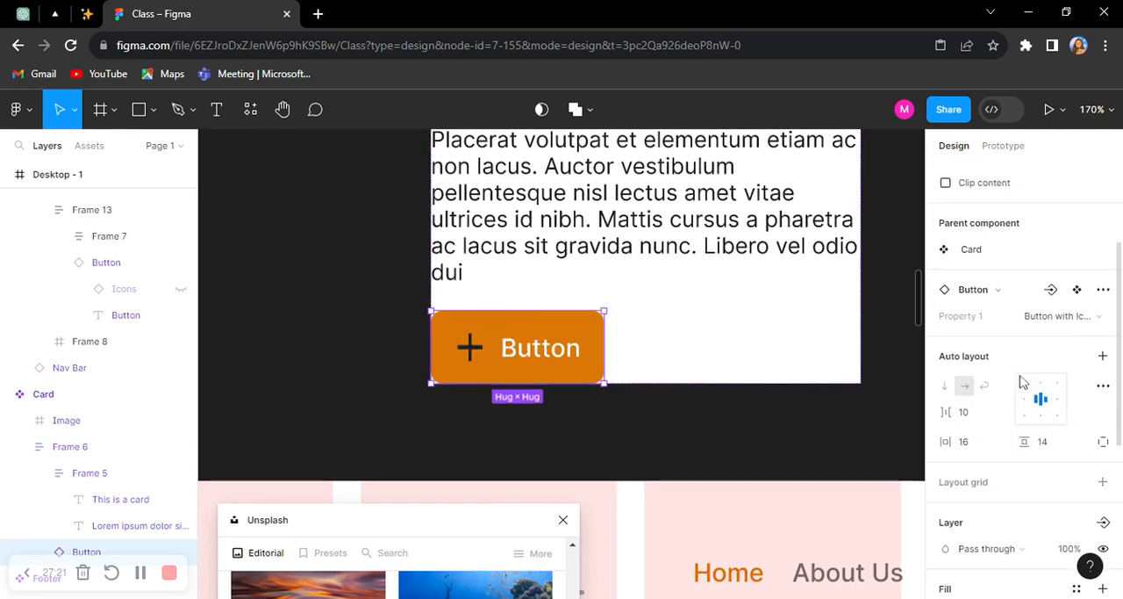
Step: Recolor the plus icon in the "Button with Icon" variant of the Button component from its selection colors to FFFFFF
scroll(537, 328, "down", 8)
scroll(456, 278, "down", 3)
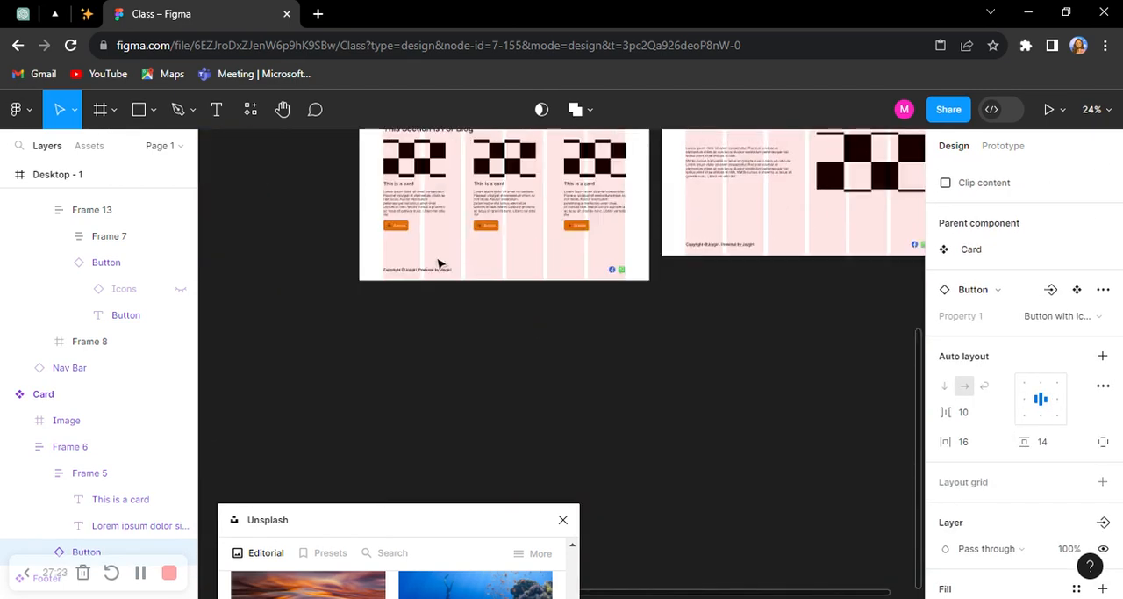
scroll(369, 296, "up", 3)
scroll(421, 255, "up", 5)
scroll(427, 243, "down", 3)
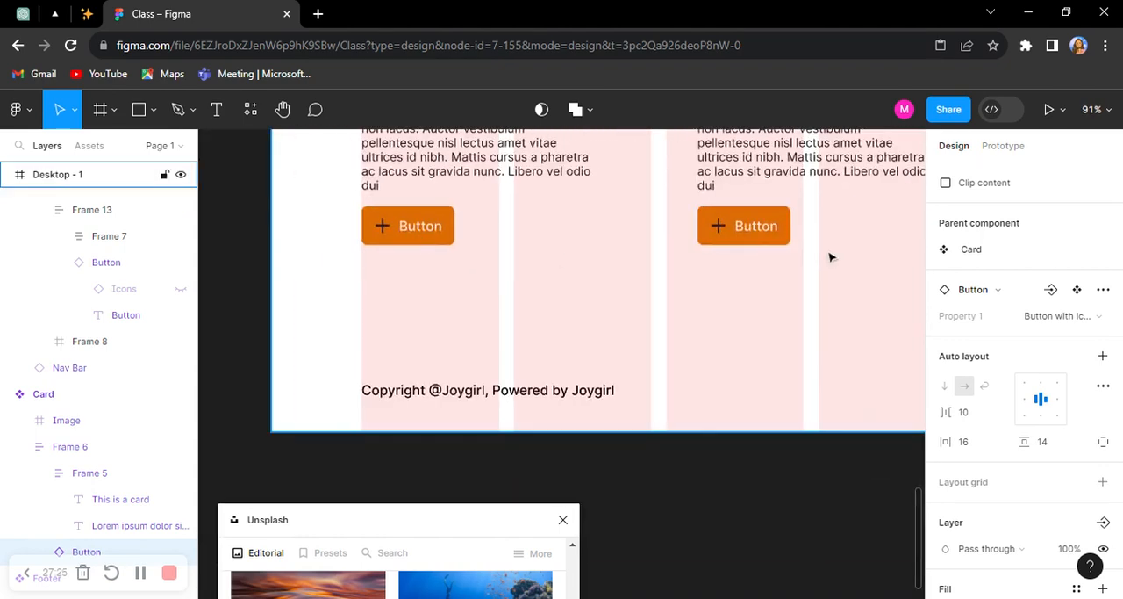
scroll(829, 257, "down", 6)
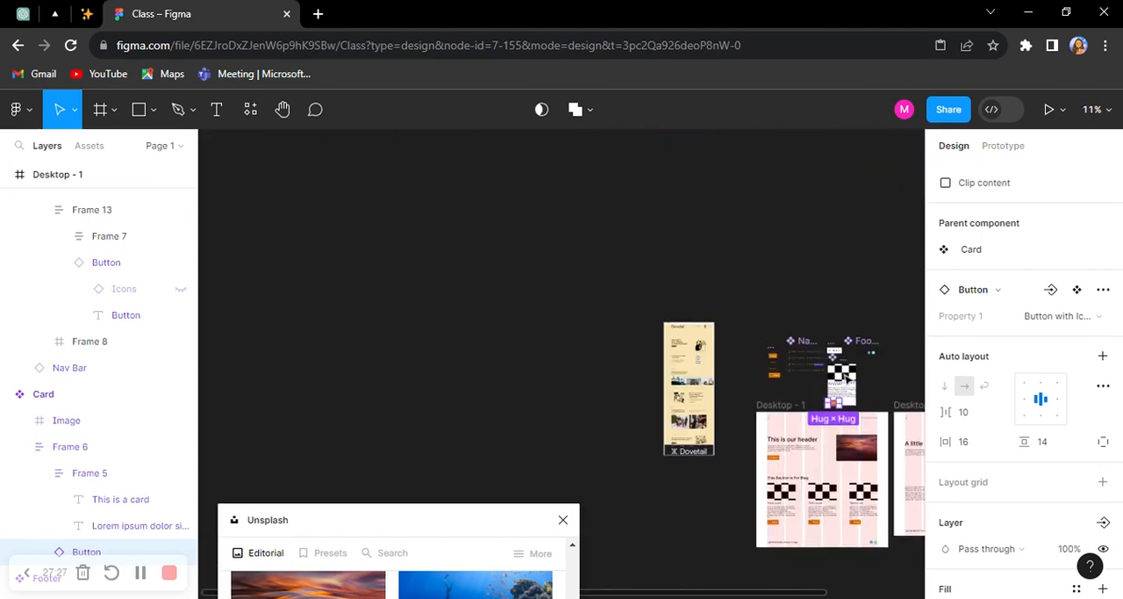
scroll(782, 397, "up", 3)
scroll(653, 351, "up", 8)
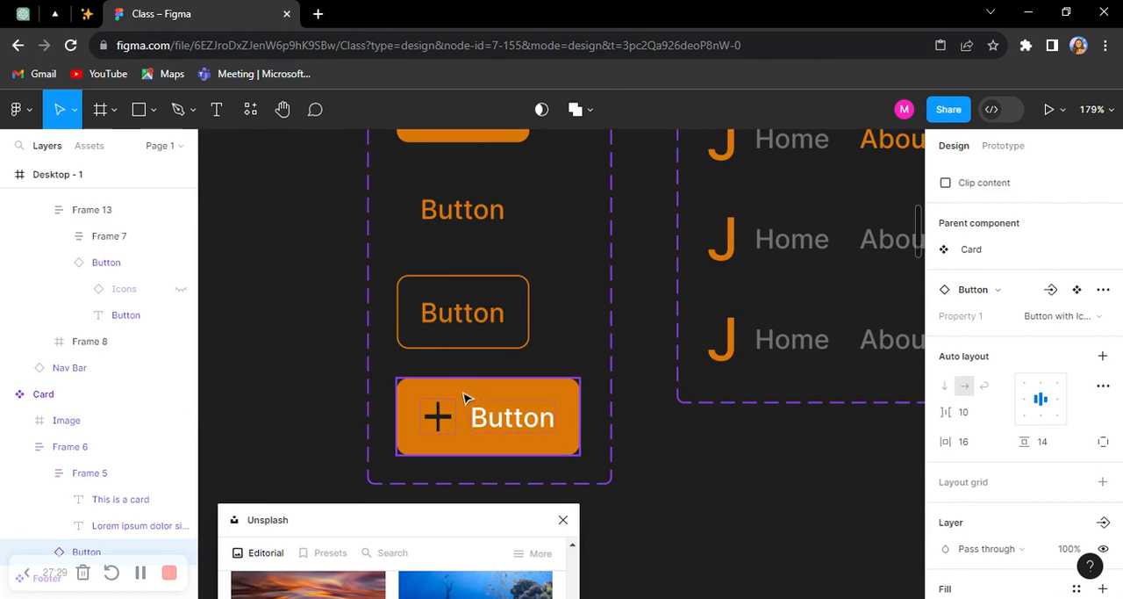
left_click(466, 395)
scroll(960, 474, "down", 5)
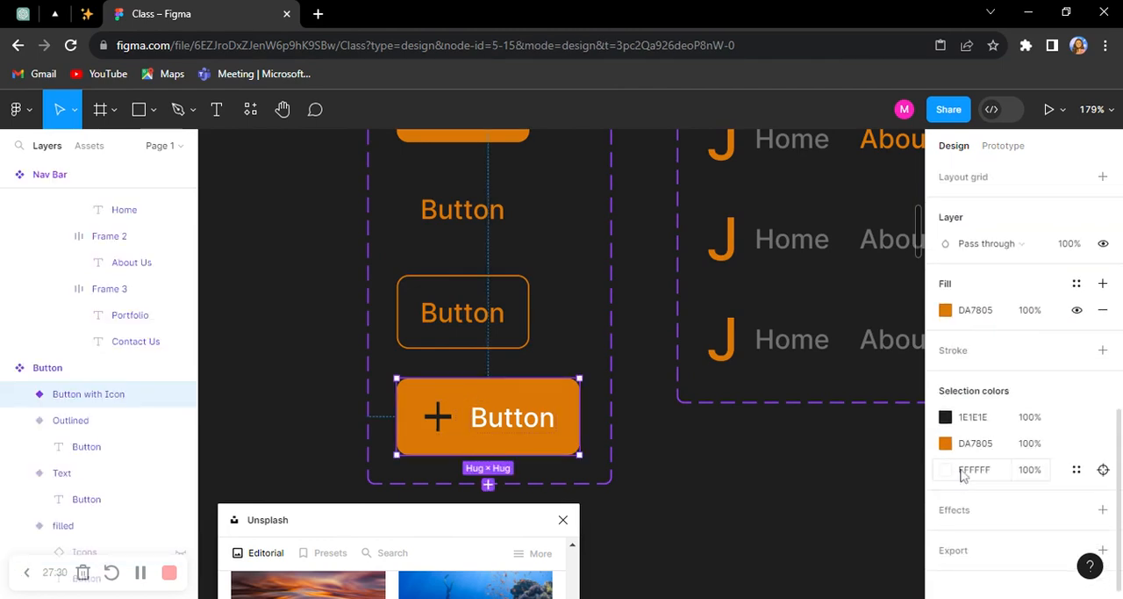
left_click(985, 425)
type("ffffff")
key("Return")
Step: Change the button label in the main Card component to "Read More"
scroll(514, 341, "down", 10)
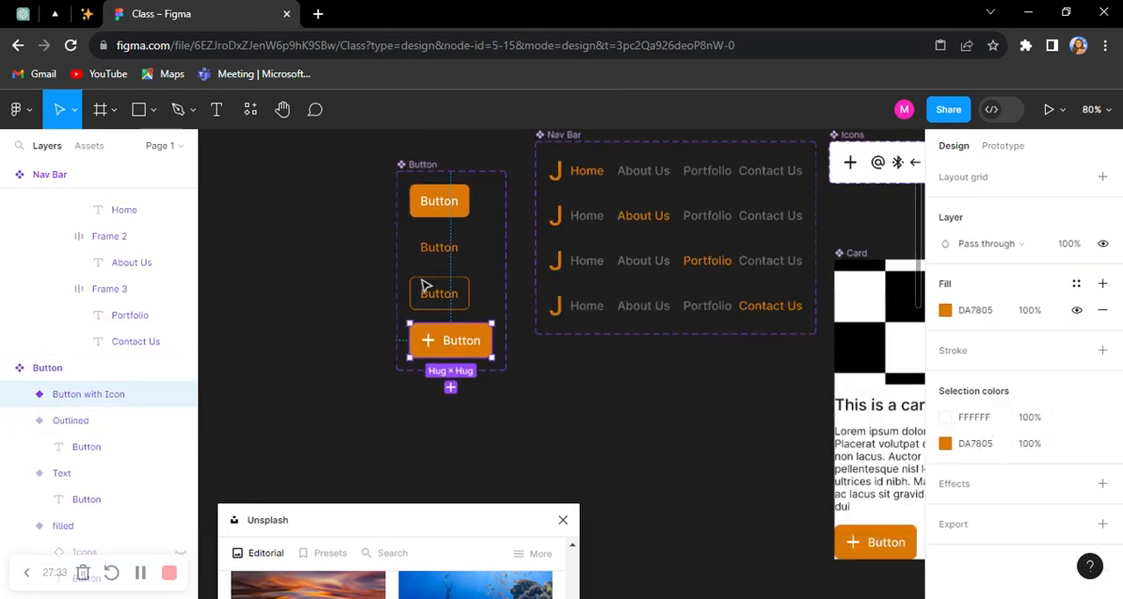
scroll(712, 403, "down", 3)
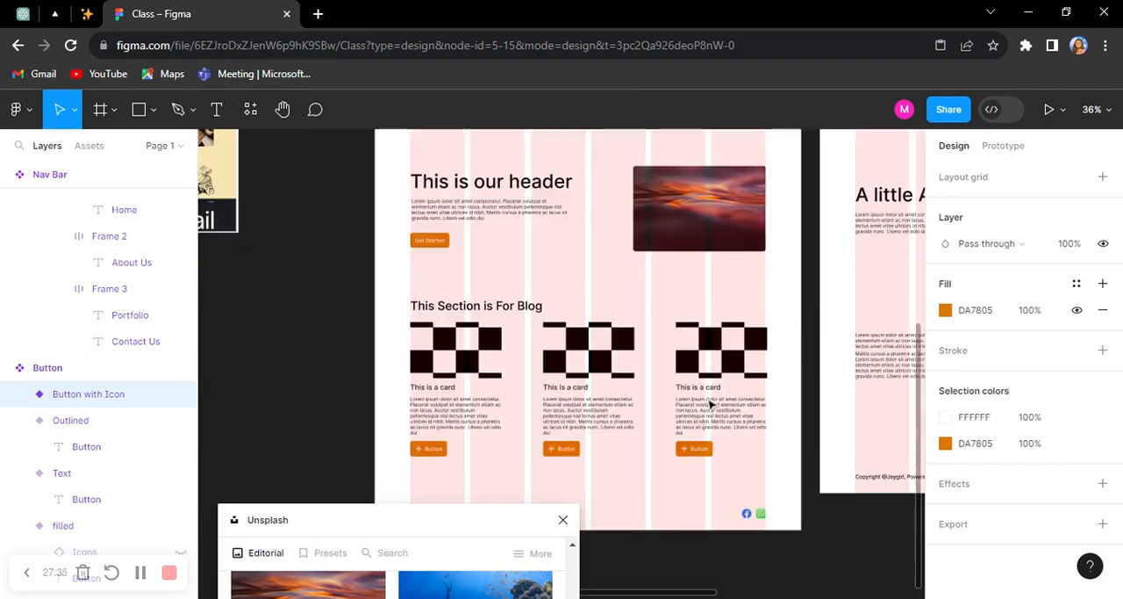
scroll(439, 458, "up", 8)
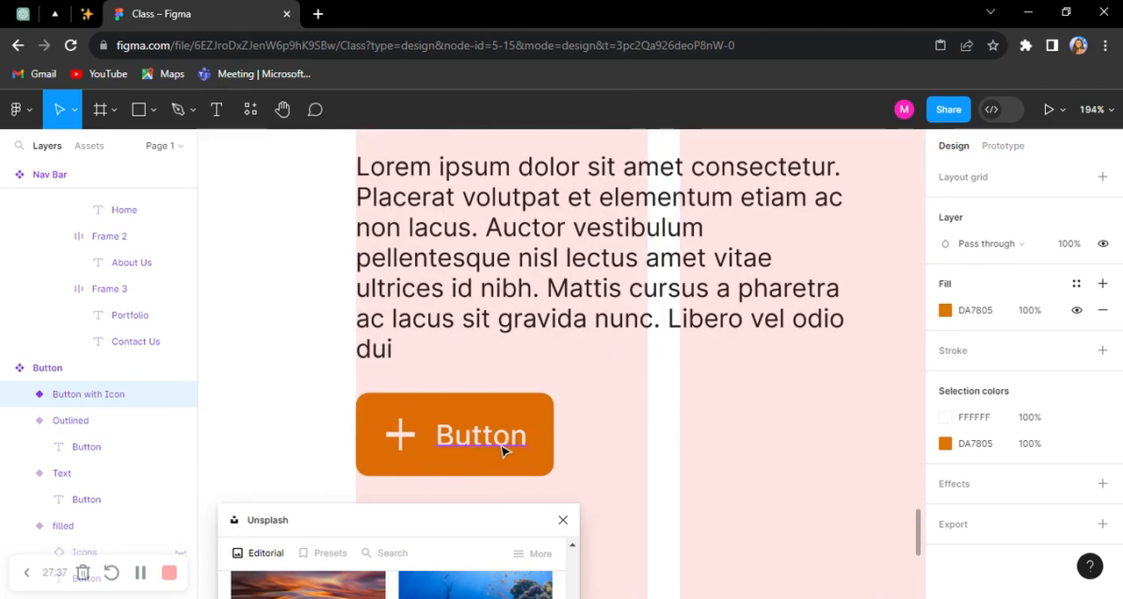
scroll(503, 444, "down", 5)
scroll(589, 438, "up", 5)
scroll(589, 437, "up", 2)
left_click_drag(663, 429, 371, 245)
scroll(660, 410, "up", 1)
scroll(660, 410, "up", 5)
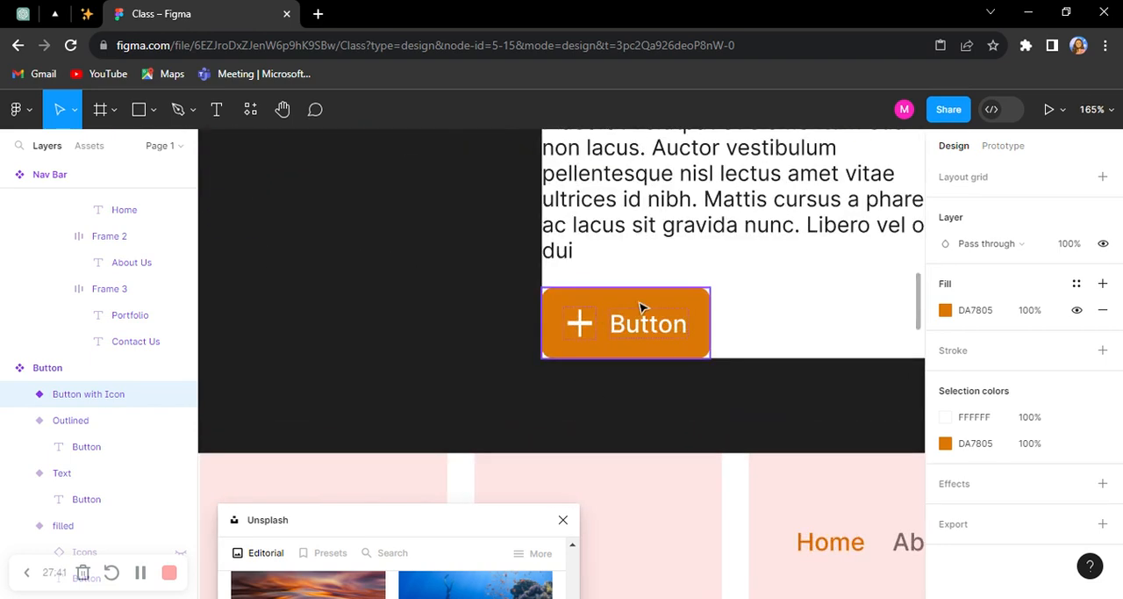
double_click(643, 325)
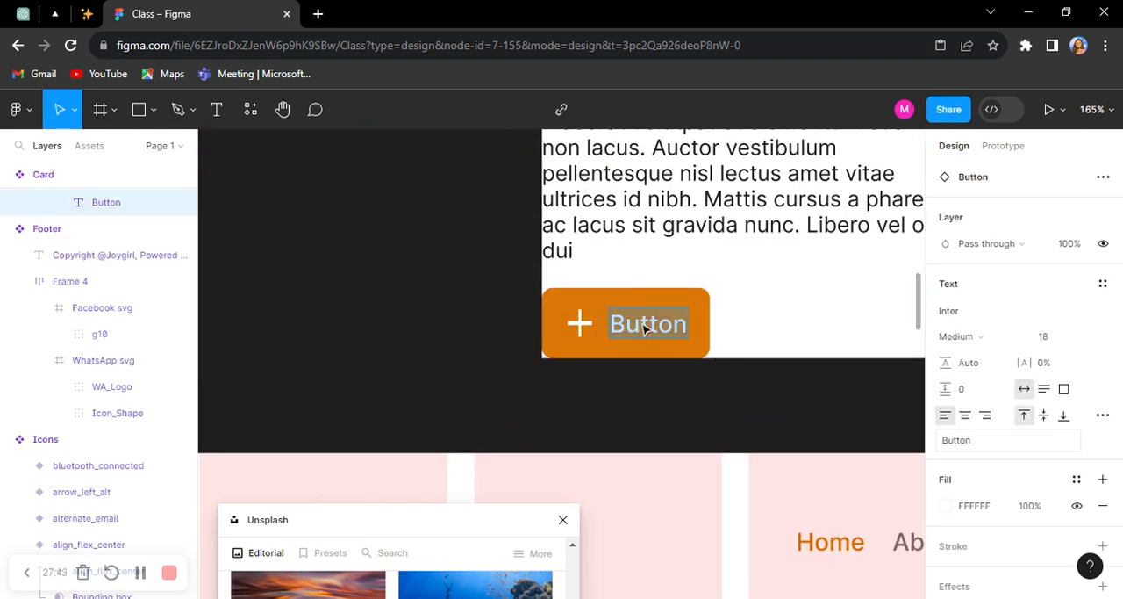
type("Read")
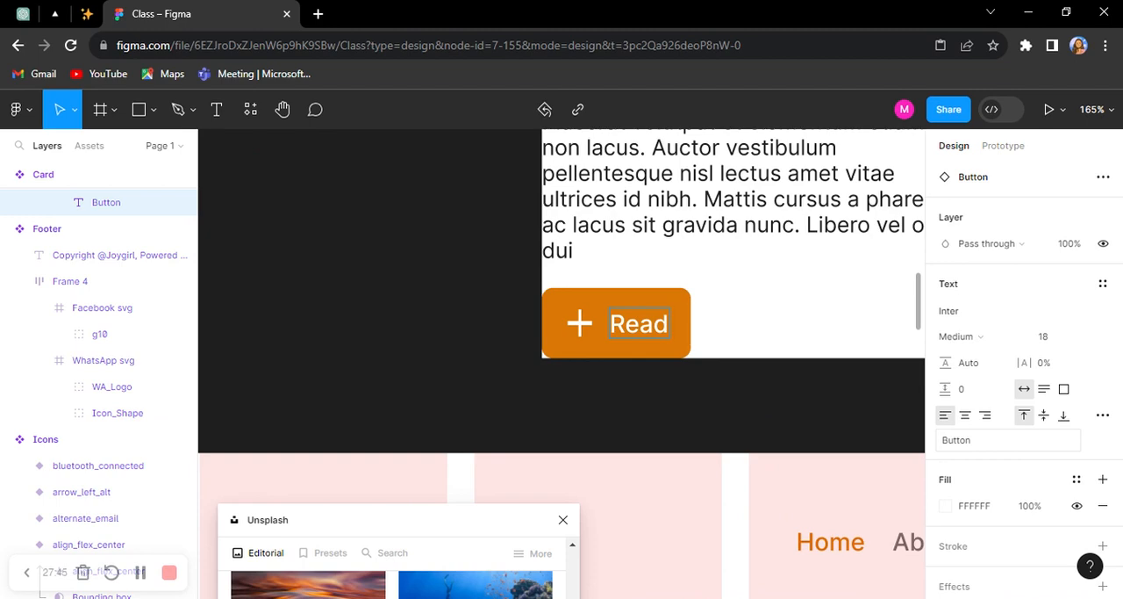
Step: Examine how the new button label and white icon carry over to the three blog cards on Desktop - 1
scroll(400, 345, "down", 6)
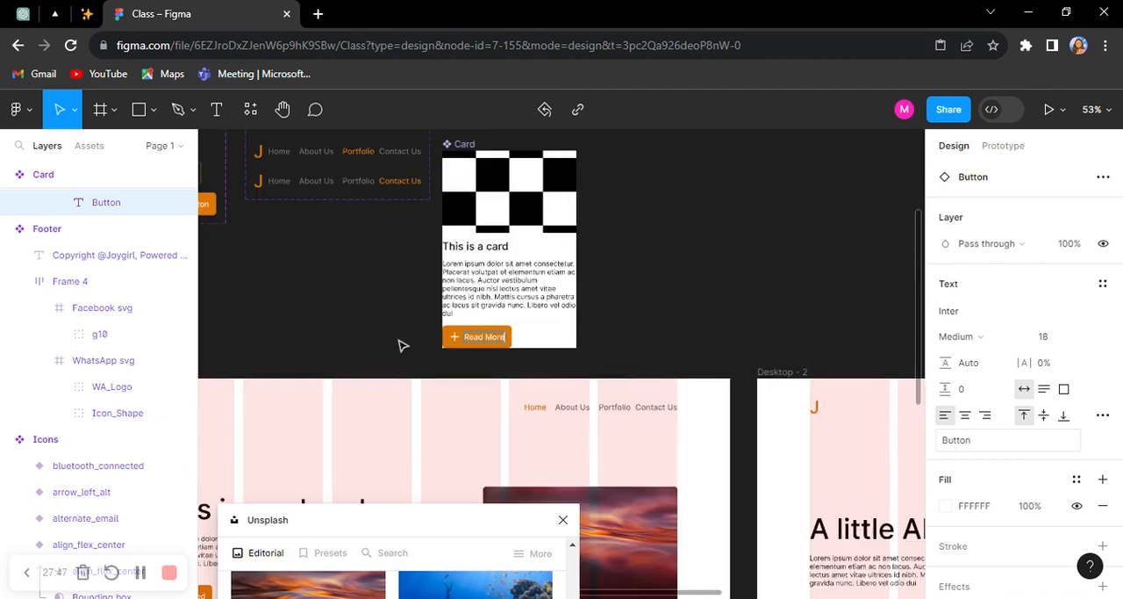
scroll(444, 345, "down", 6)
left_click_drag(476, 336, 652, 262)
scroll(326, 293, "up", 5)
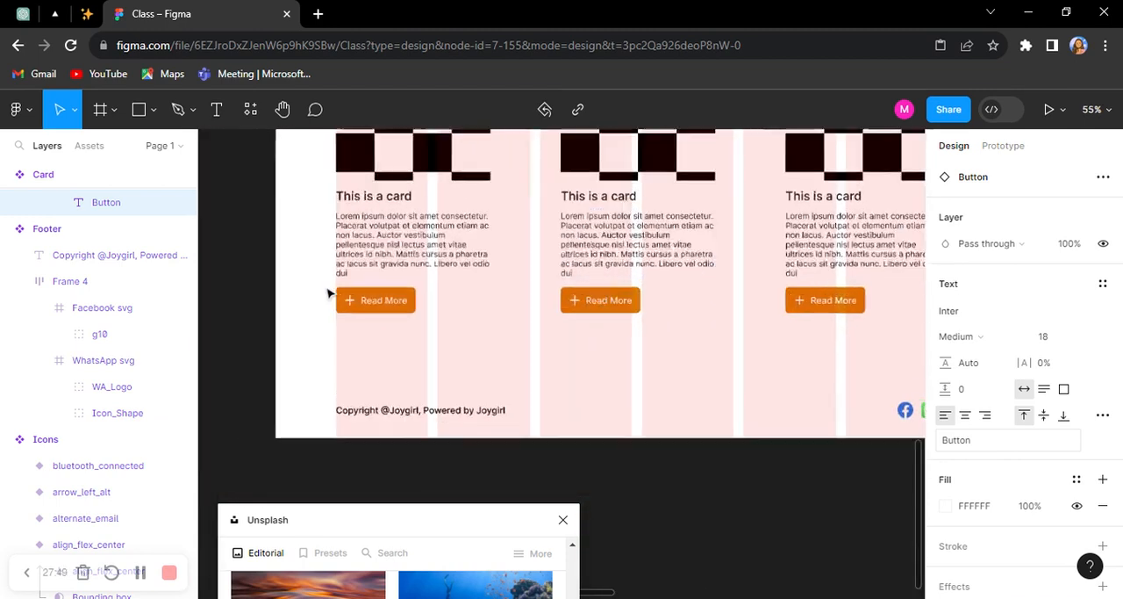
left_click(306, 346)
scroll(455, 277, "up", 1)
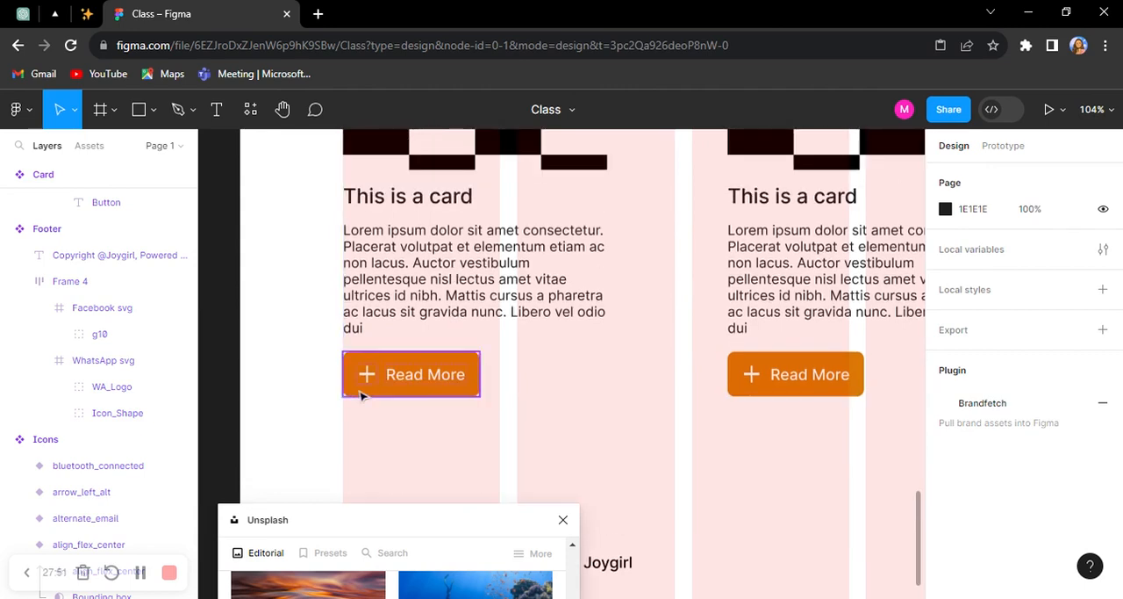
scroll(360, 394, "up", 3)
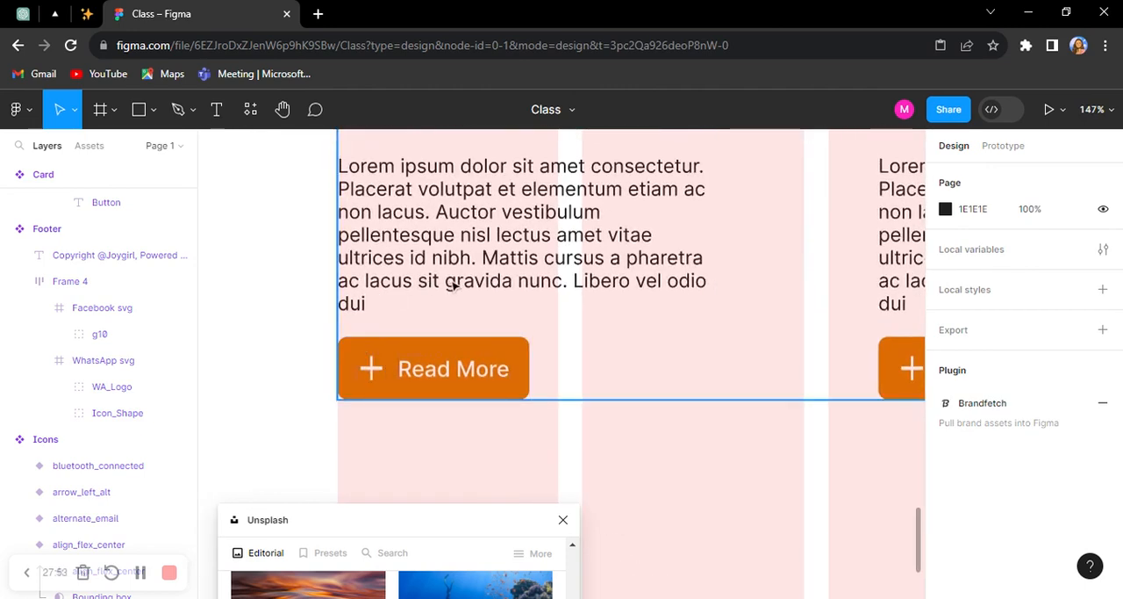
scroll(378, 380, "up", 3)
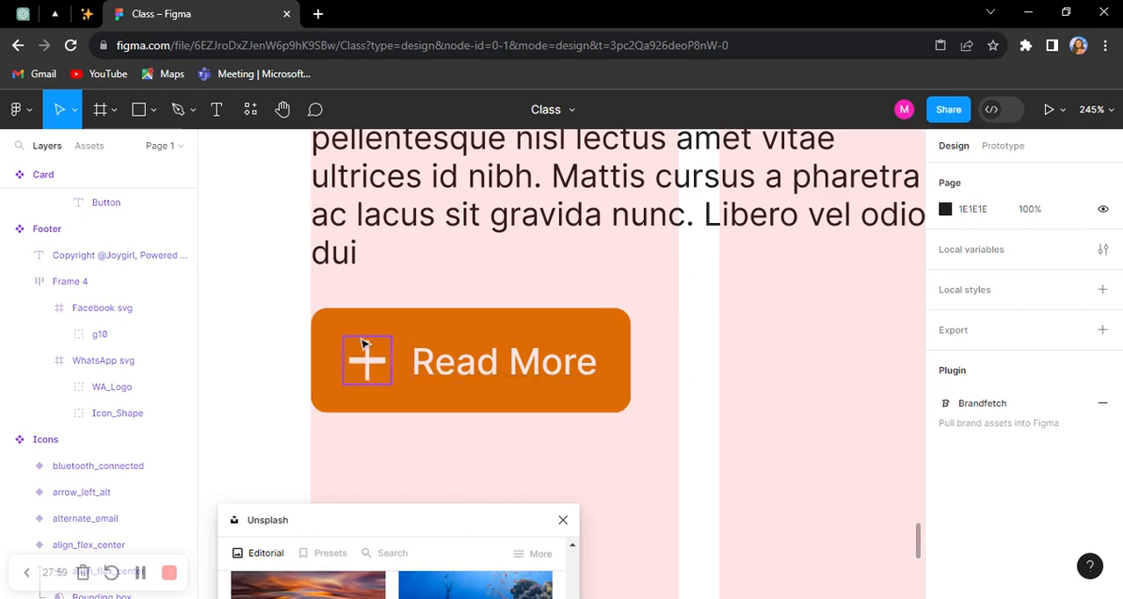
scroll(361, 339, "down", 3)
left_click_drag(815, 357, 368, 379)
left_click_drag(770, 360, 507, 368)
left_click_drag(443, 325, 682, 323)
left_click_drag(402, 333, 578, 332)
left_click_drag(343, 321, 403, 297)
left_click_drag(697, 272, 383, 286)
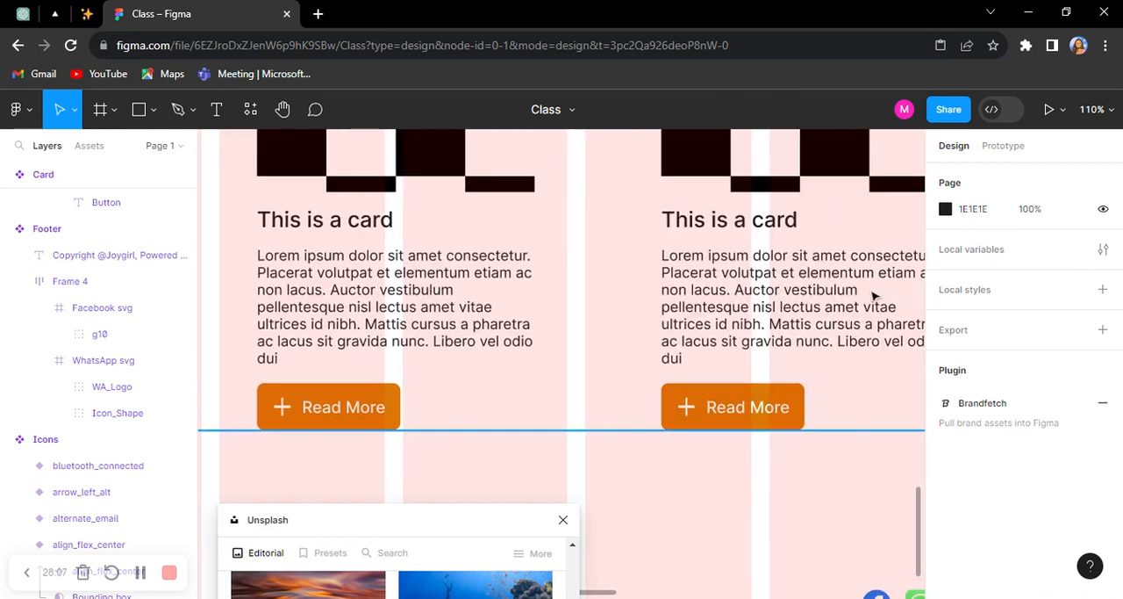
scroll(795, 288, "down", 5)
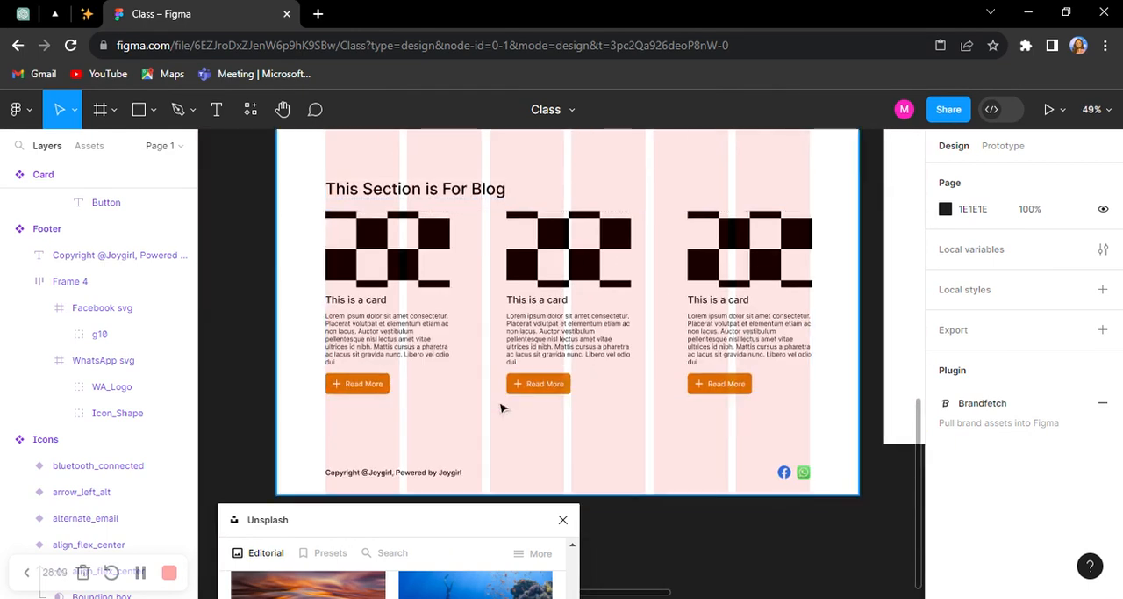
Step: Compare the main Card component with the three blog cards on Desktop - 1
scroll(509, 409, "up", 4)
left_click_drag(359, 270, 562, 297)
scroll(506, 300, "down", 5)
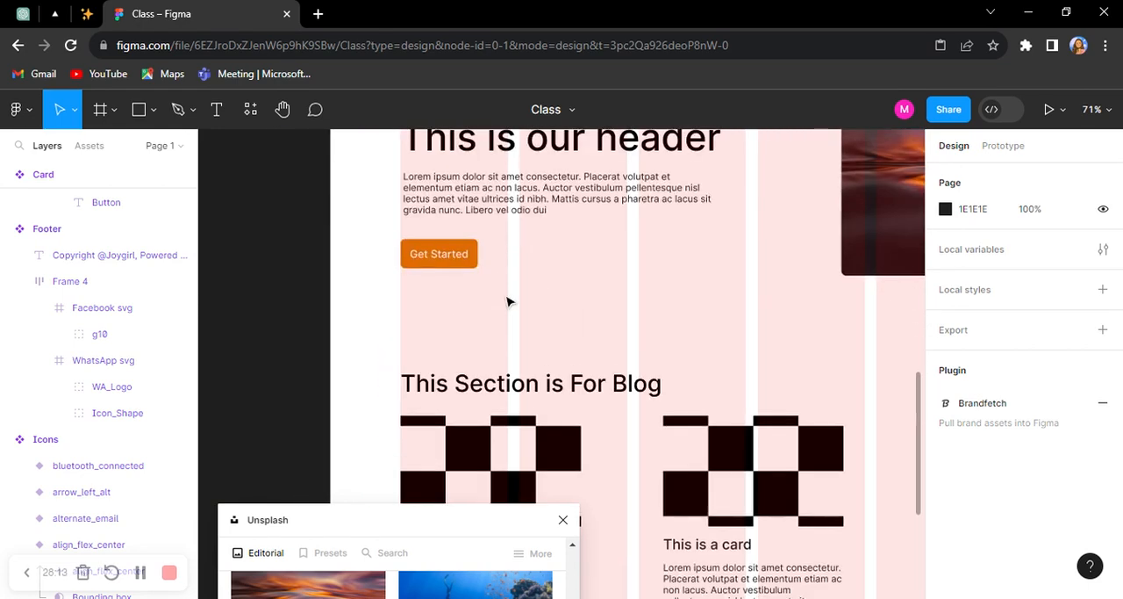
scroll(506, 303, "up", 5)
scroll(742, 309, "up", 5)
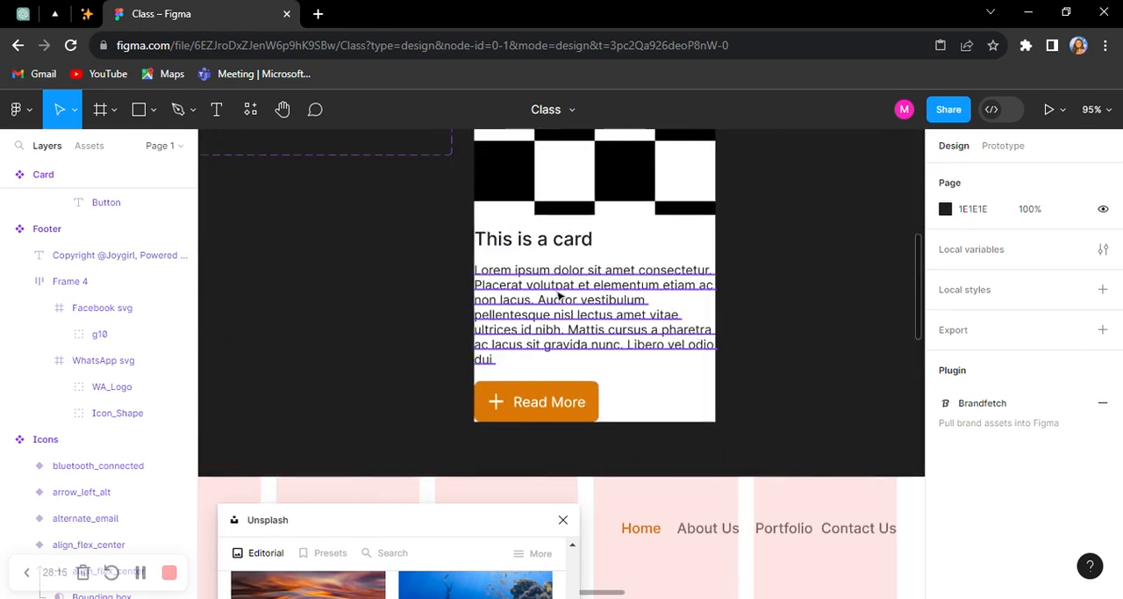
scroll(332, 316, "down", 3)
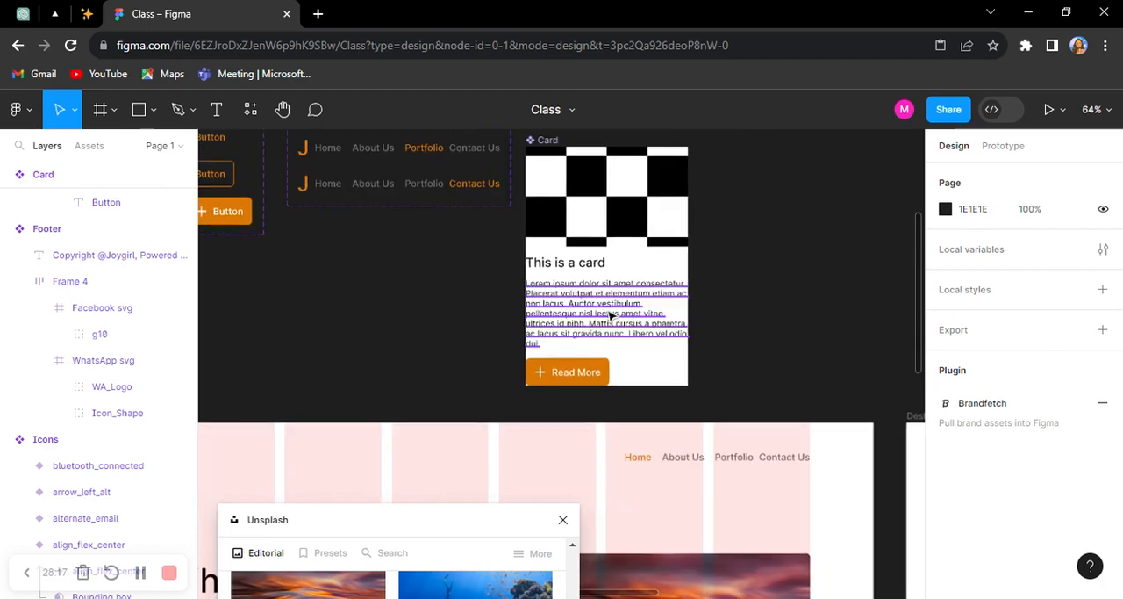
scroll(605, 316, "down", 10)
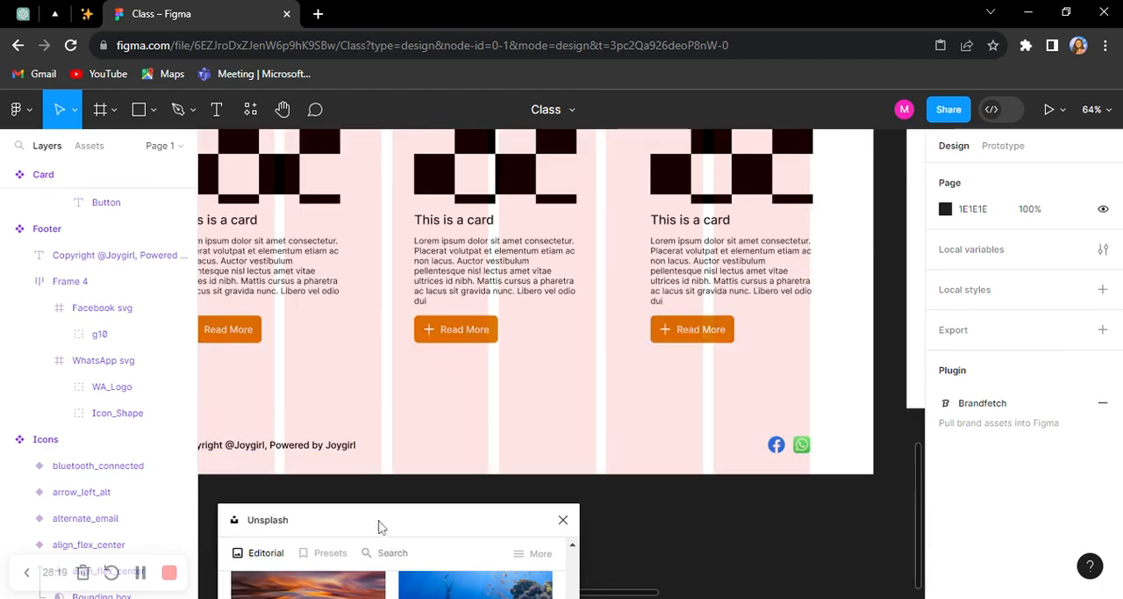
Step: Select the first blog card's image on Desktop - 1 and choose the dusk river-city photo from Unsplash Editorial for it
left_click_drag(387, 519, 187, 211)
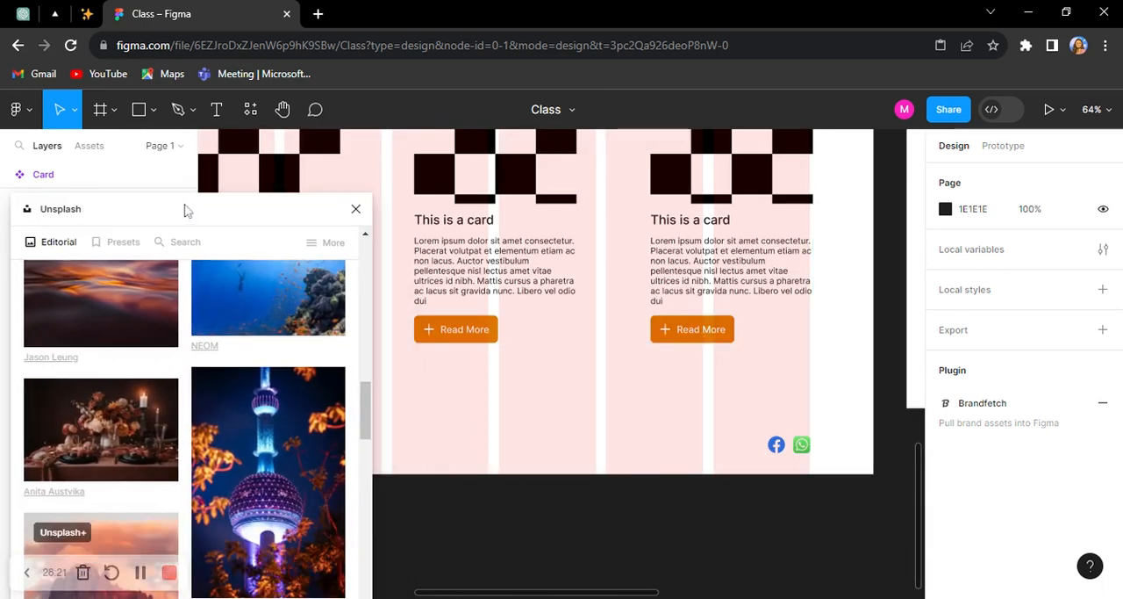
scroll(705, 320, "down", 3)
scroll(492, 263, "up", 4)
left_click(494, 274)
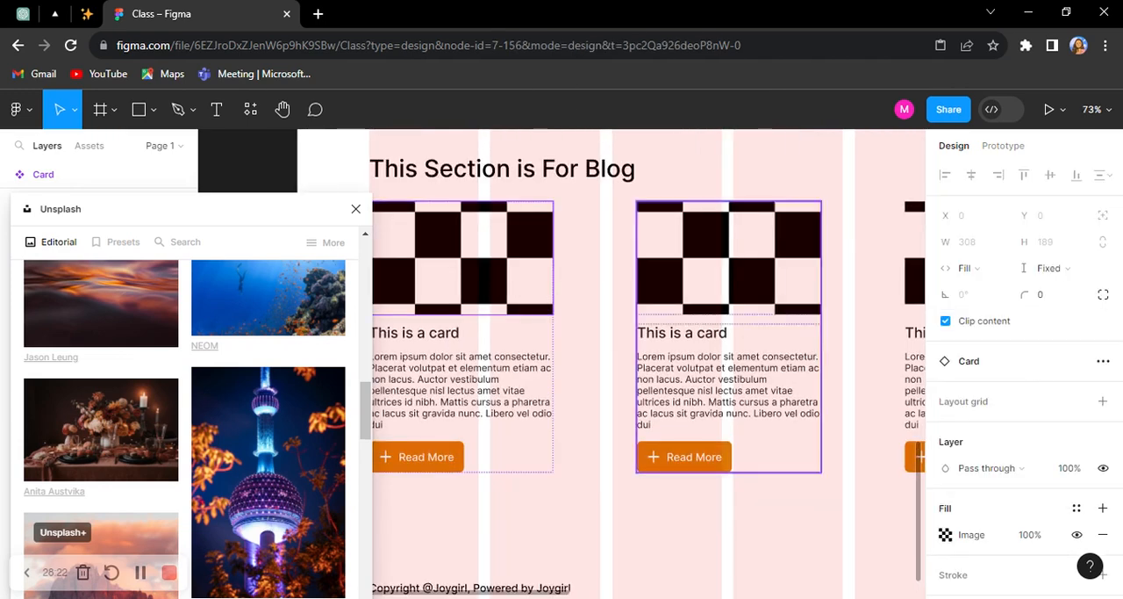
scroll(267, 474, "down", 5)
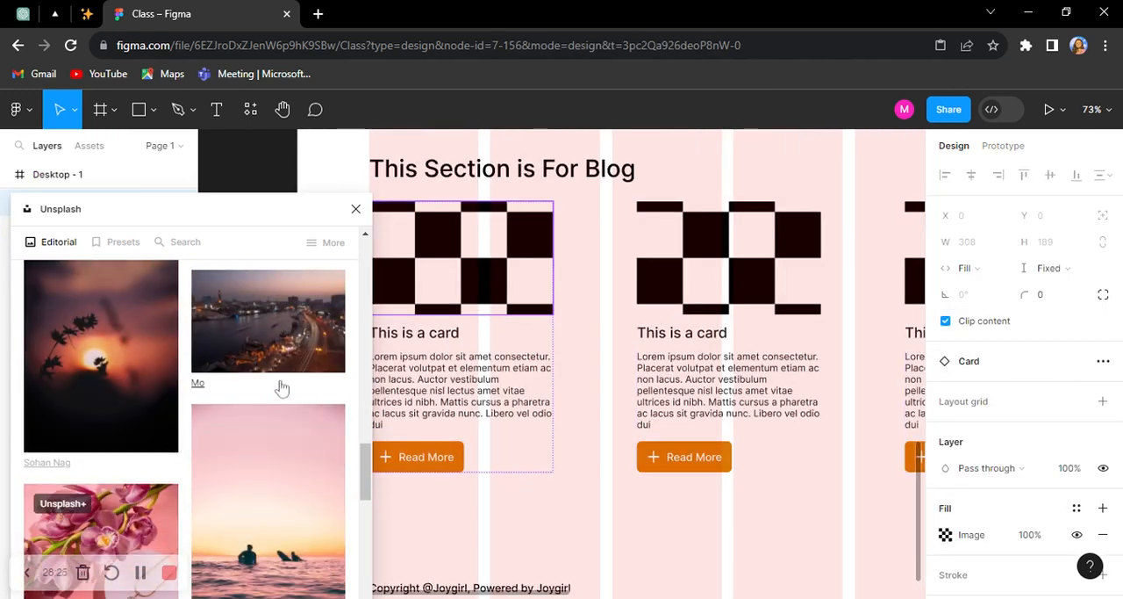
left_click_drag(287, 343, 692, 371)
scroll(620, 351, "down", 5)
scroll(795, 311, "up", 1)
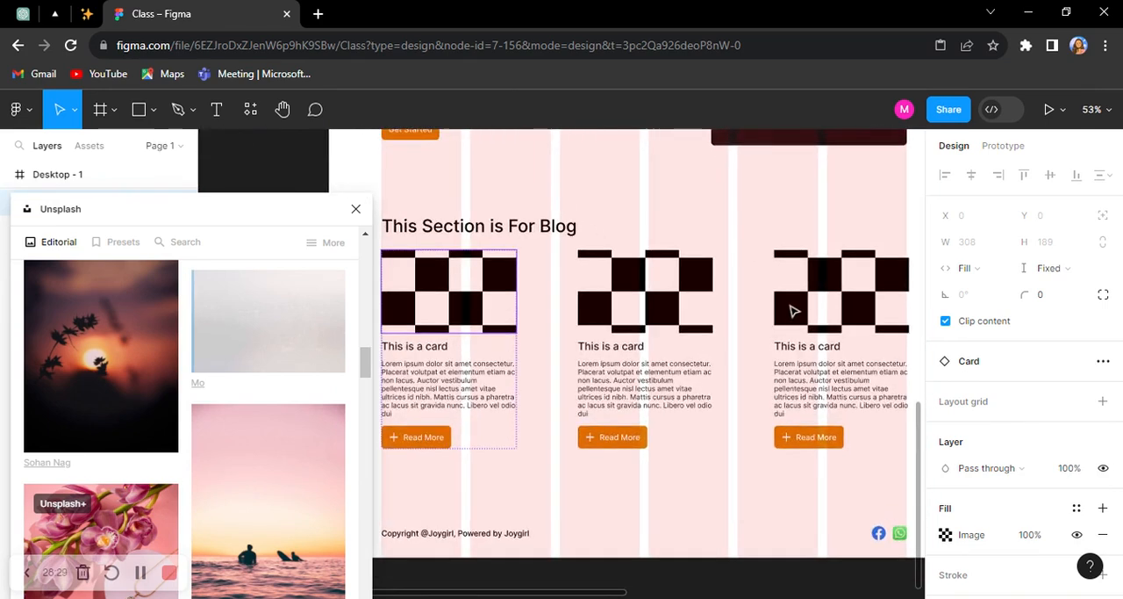
scroll(795, 312, "up", 3)
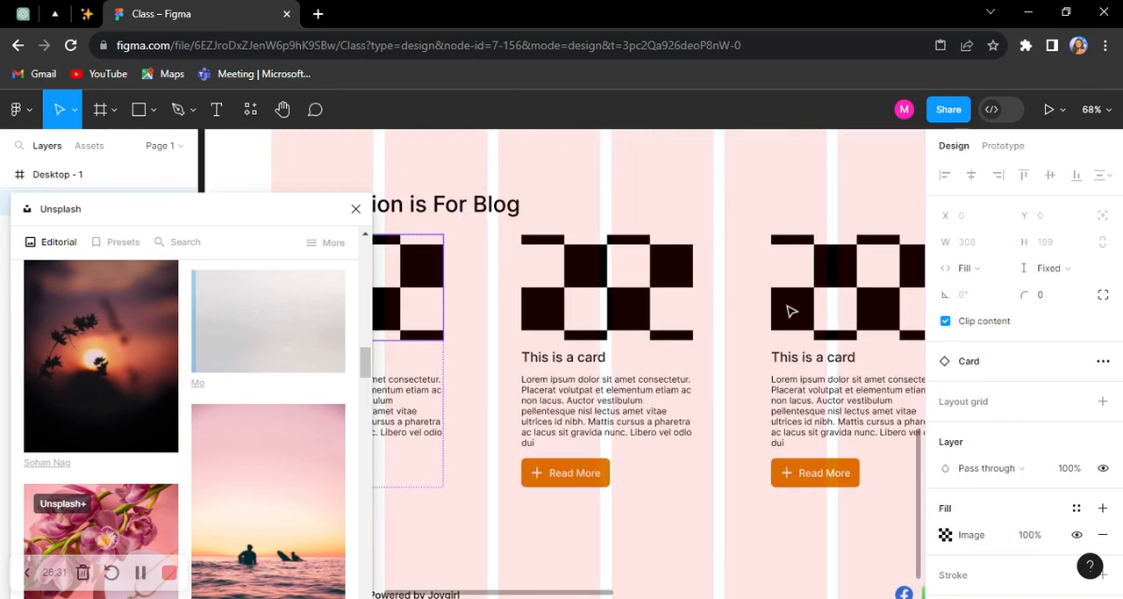
scroll(307, 546, "down", 2)
scroll(306, 548, "up", 3)
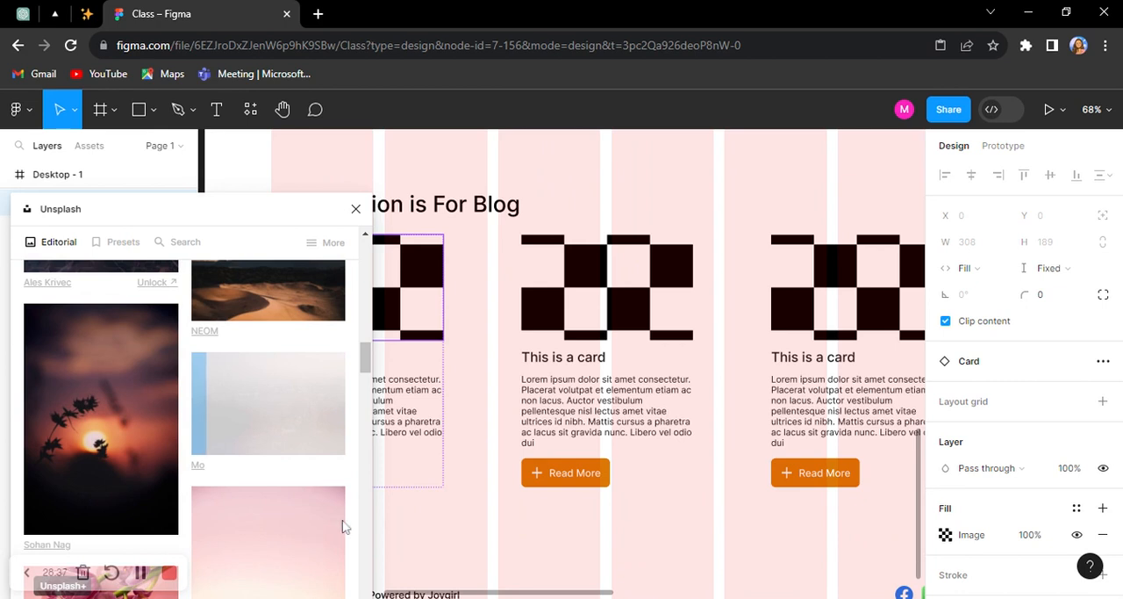
scroll(641, 463, "down", 5)
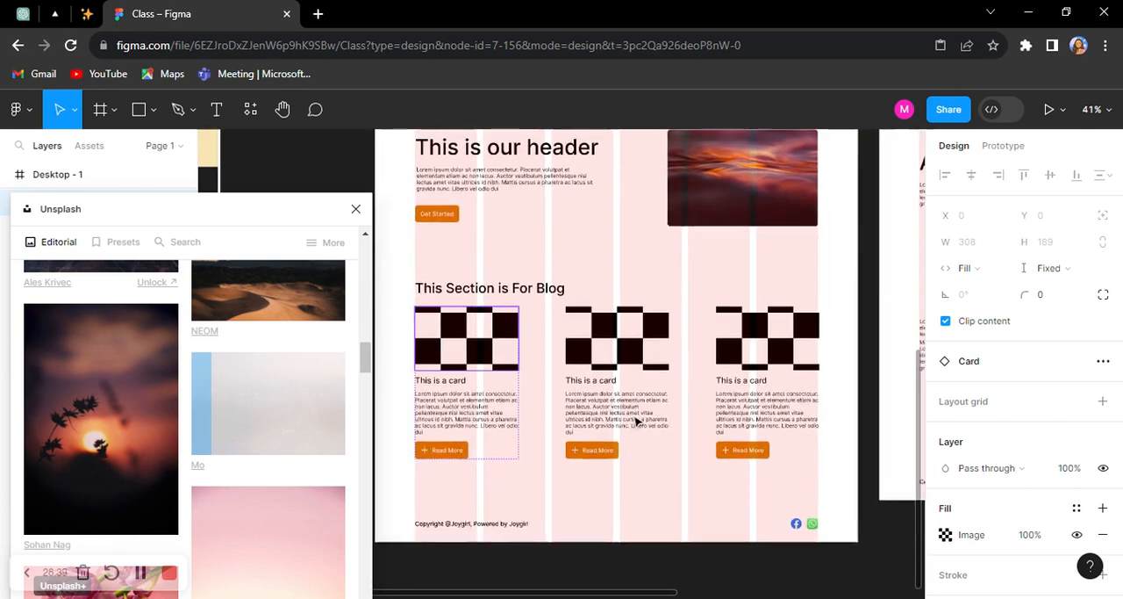
scroll(638, 421, "up", 1)
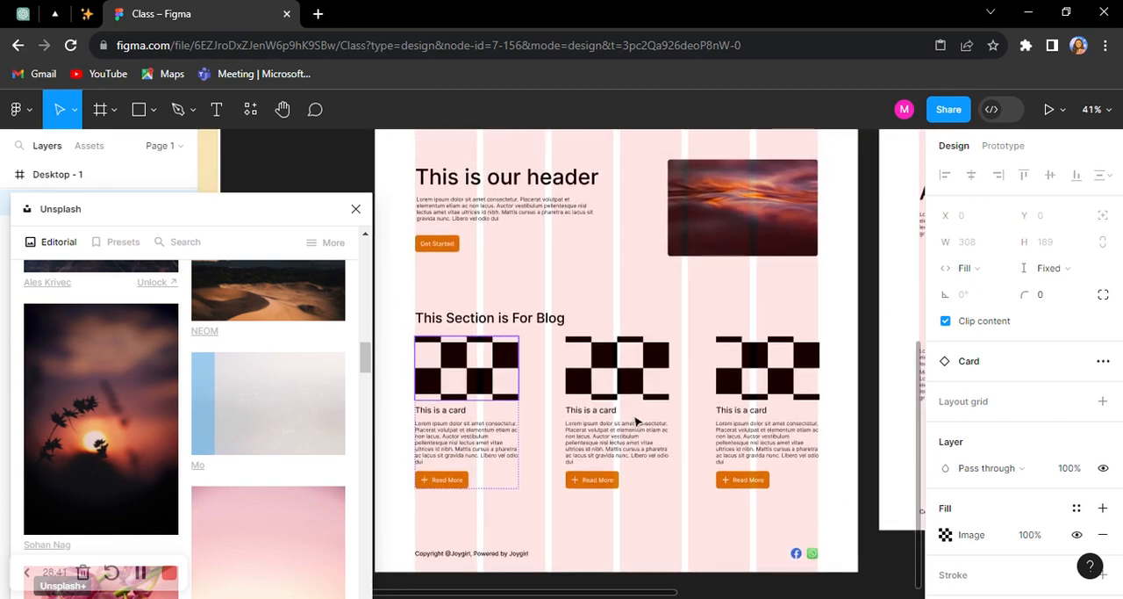
scroll(638, 422, "up", 1)
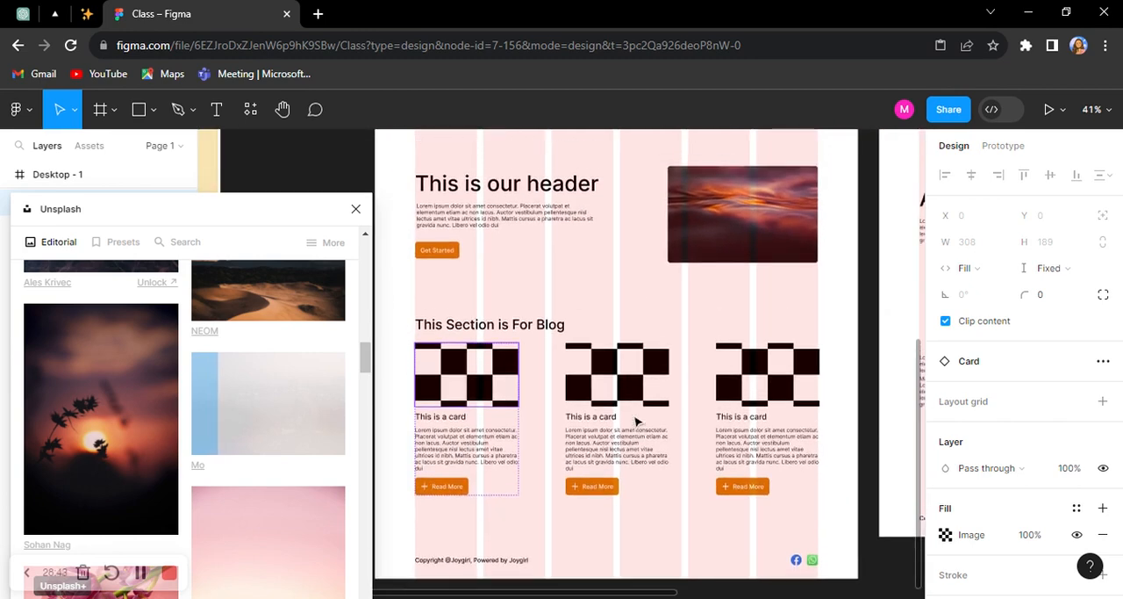
scroll(263, 487, "down", 2)
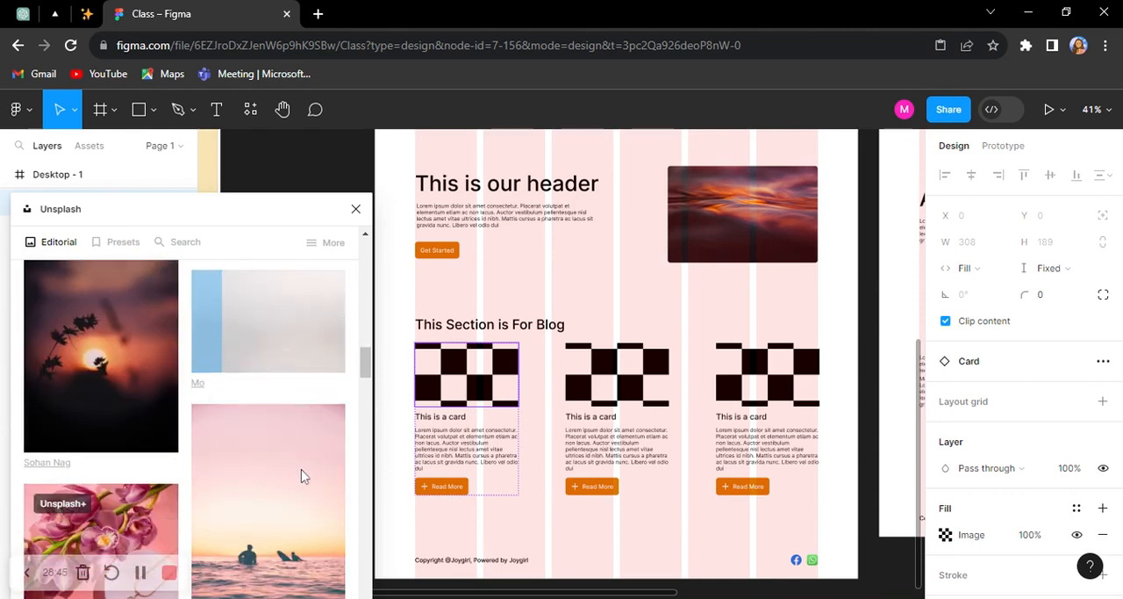
Step: Select the checkered image frame in the main Card component to receive the chosen Unsplash photo
scroll(712, 488, "up", 6)
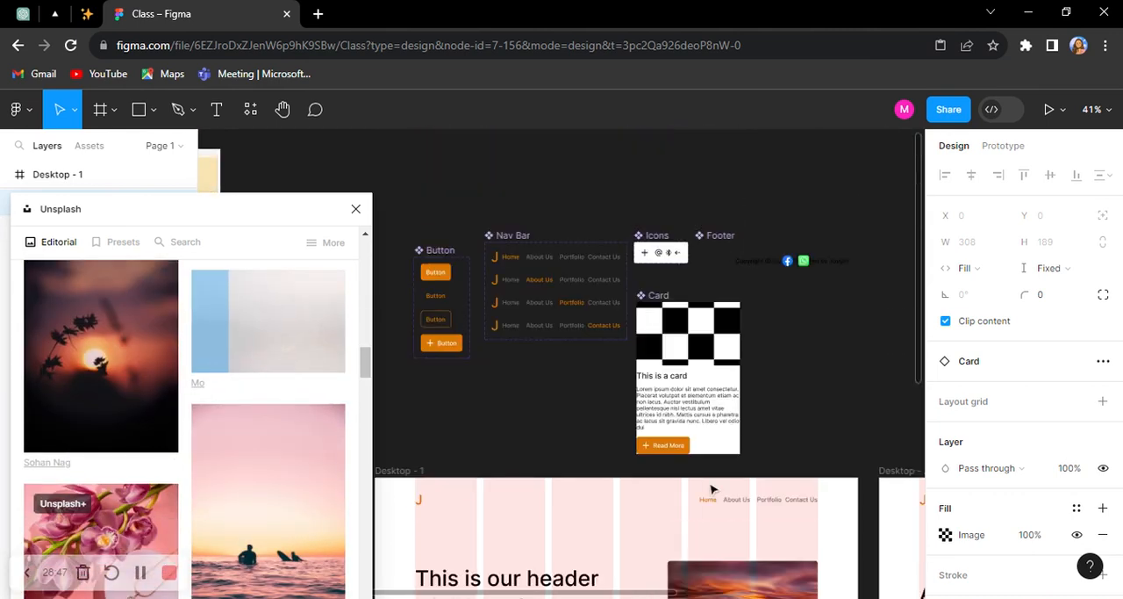
scroll(708, 330, "up", 3, "ctrl")
left_click(702, 379)
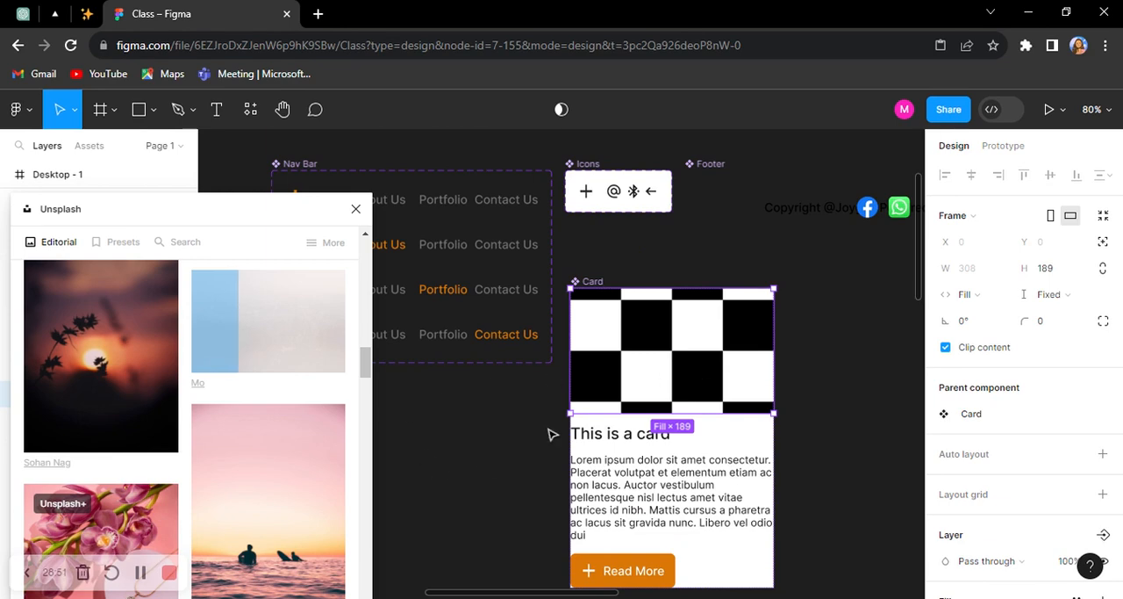
scroll(551, 434, "down", 10)
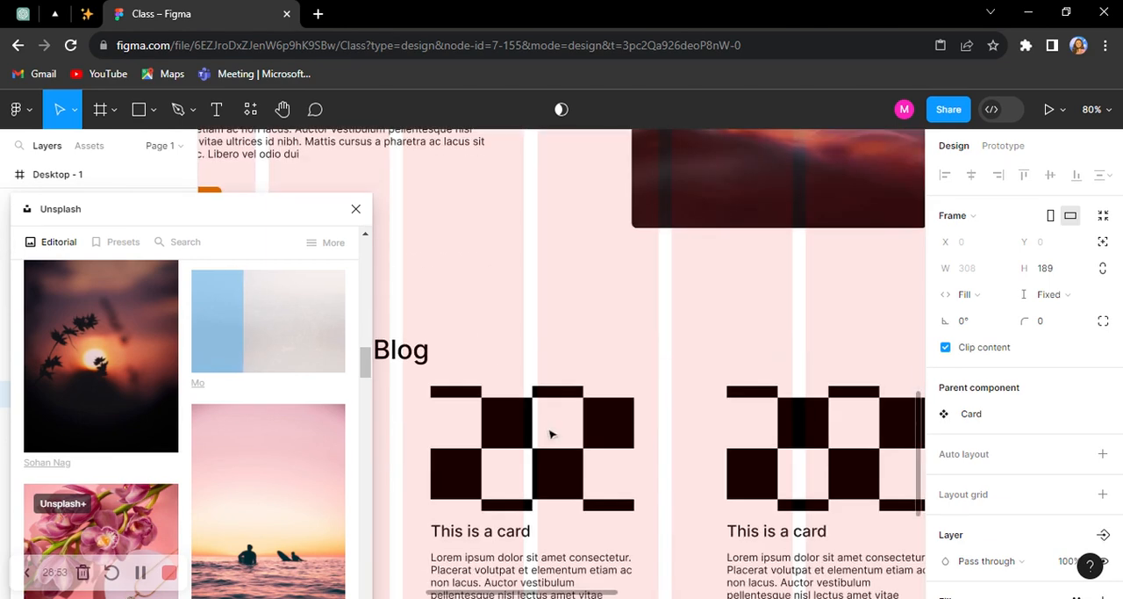
scroll(551, 434, "down", 4, "ctrl")
scroll(551, 433, "up", 3)
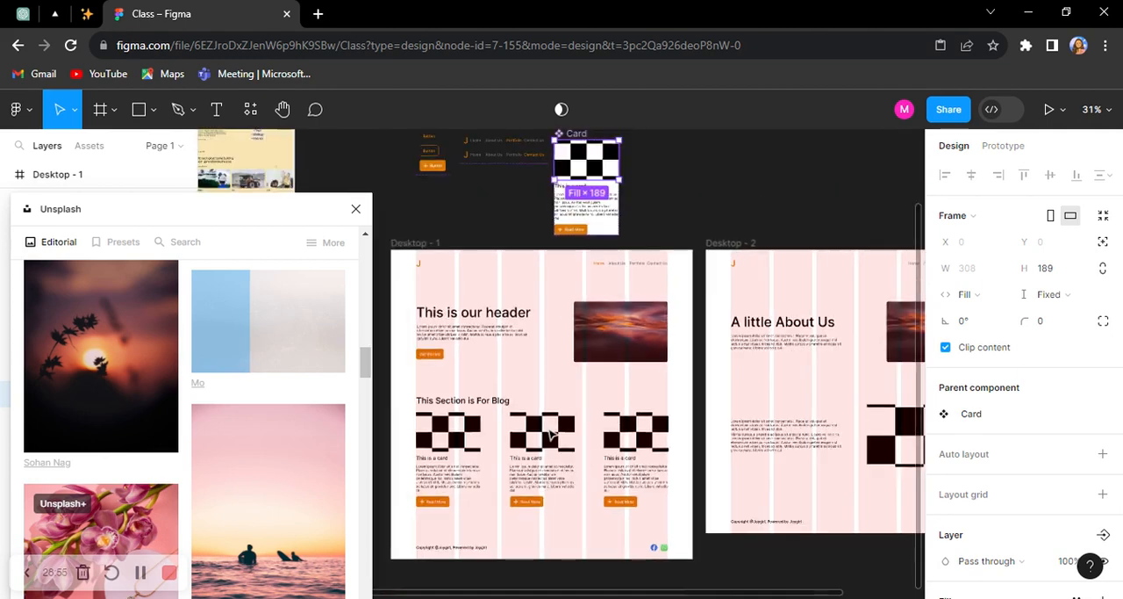
scroll(606, 323, "down", 2, "ctrl")
scroll(605, 321, "up", 3)
scroll(604, 318, "up", 3, "ctrl")
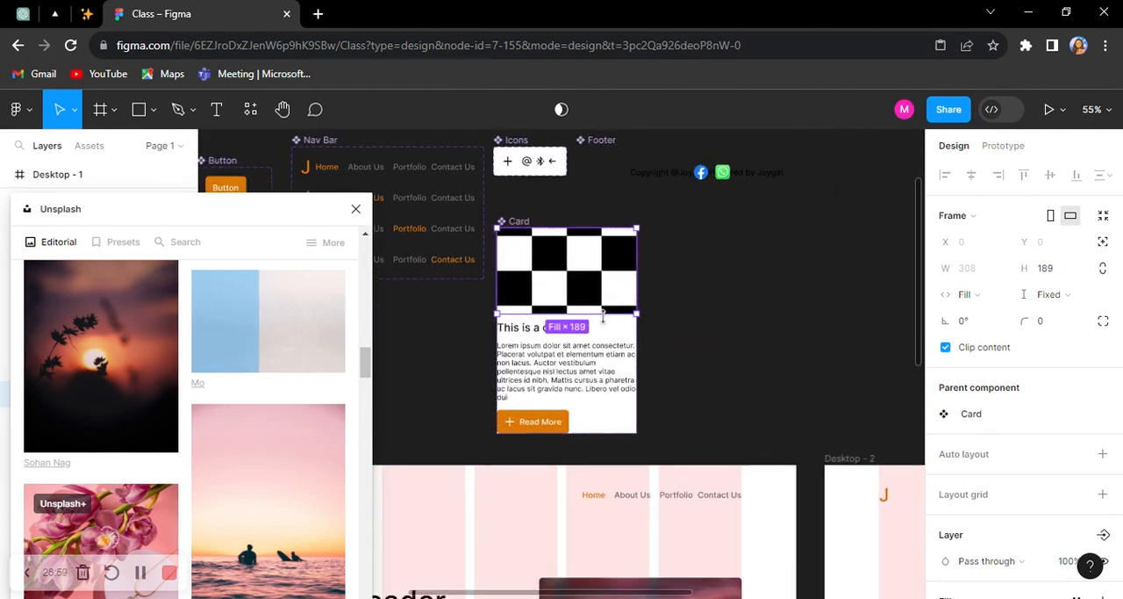
scroll(557, 329, "up", 2, "ctrl")
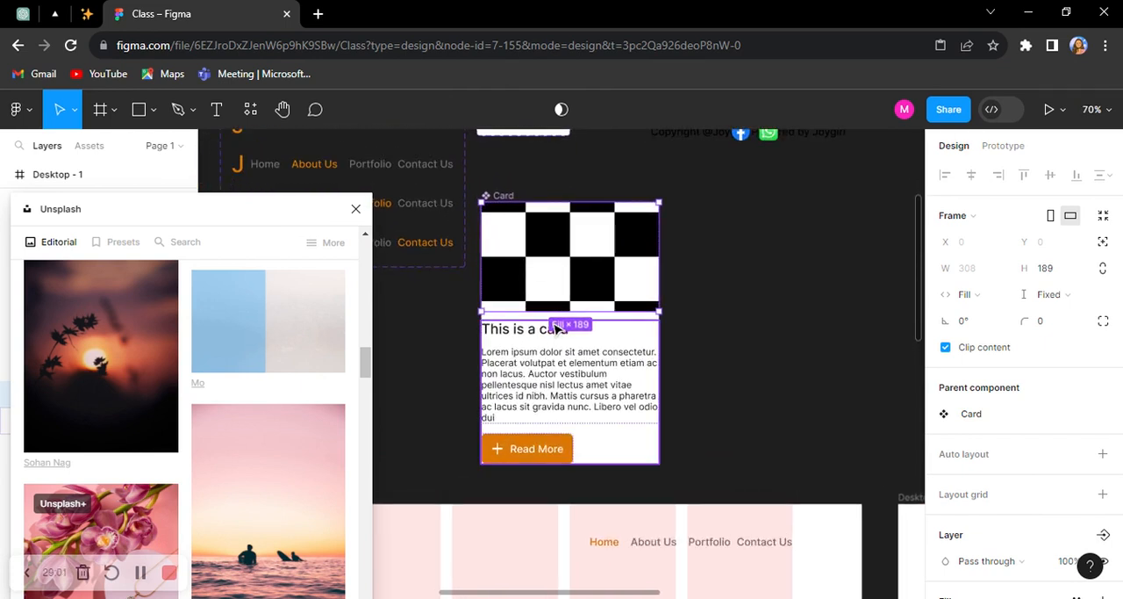
scroll(596, 280, "up", 1, "ctrl")
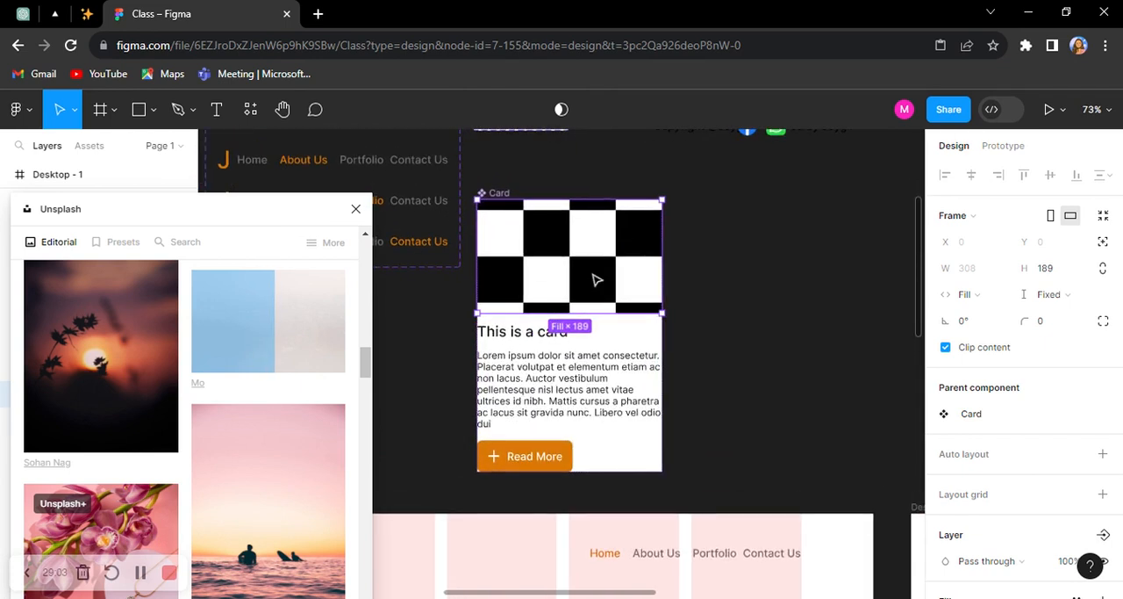
left_click_drag(270, 218, 259, 239)
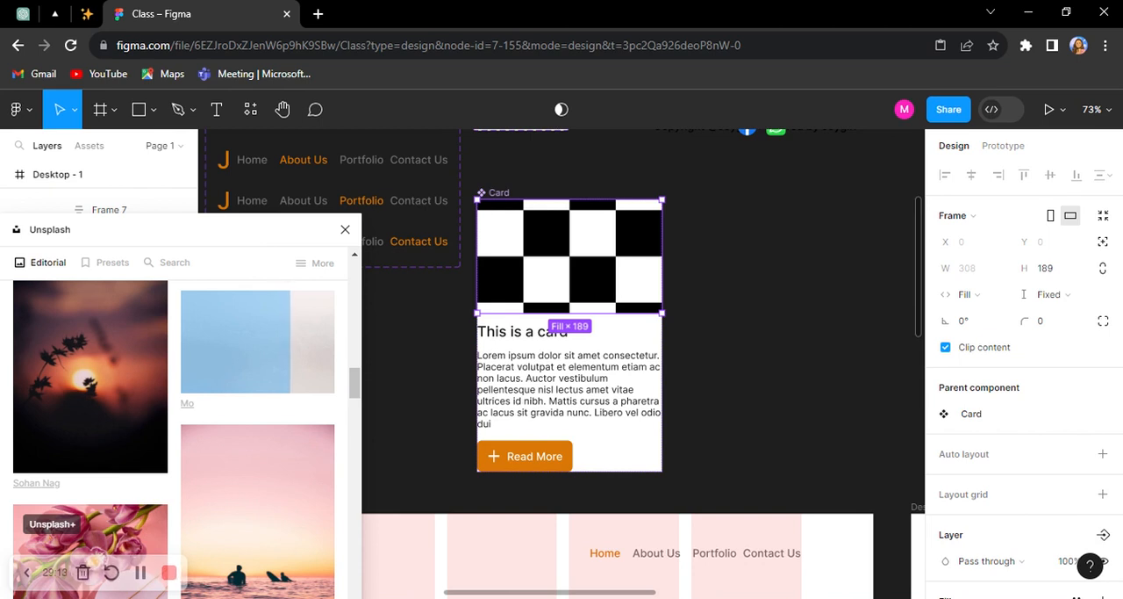
scroll(584, 314, "down", 3, "ctrl")
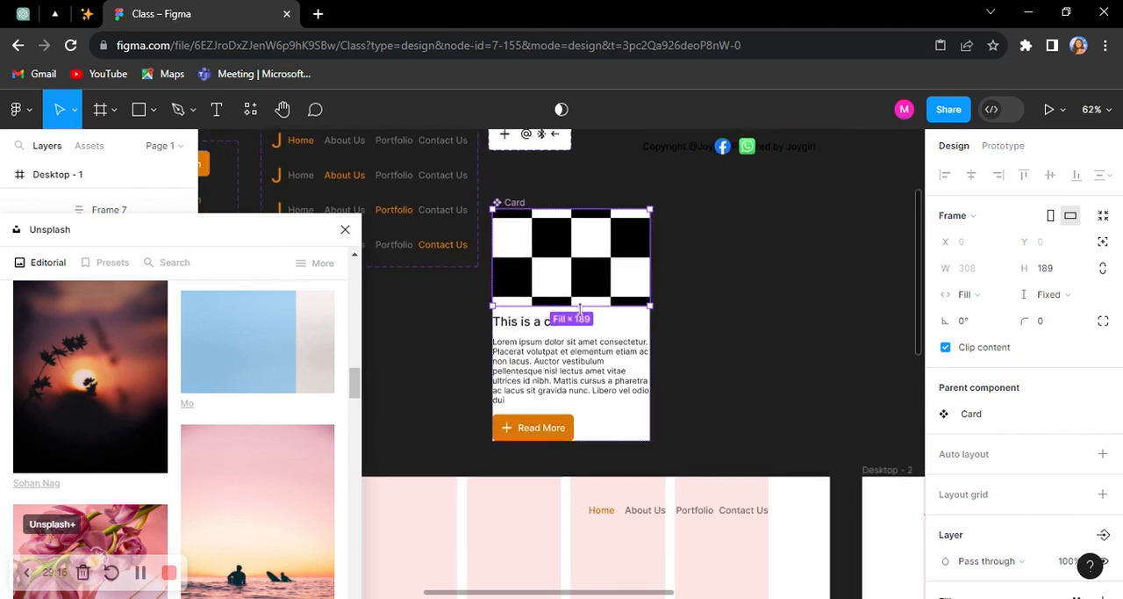
scroll(583, 315, "down", 2)
scroll(587, 334, "down", 1)
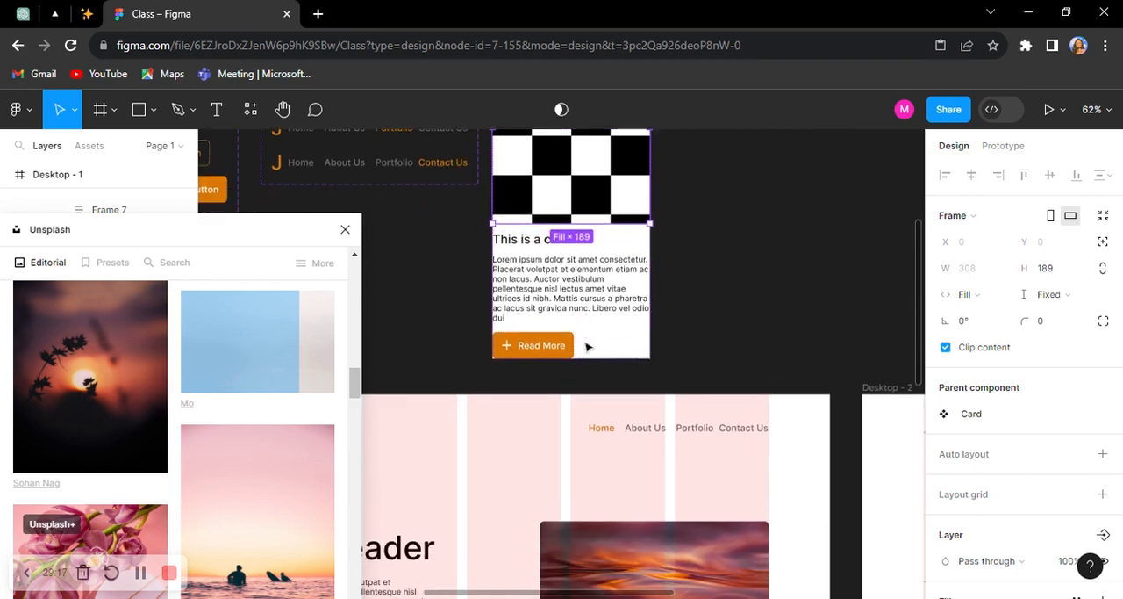
scroll(586, 347, "down", 2)
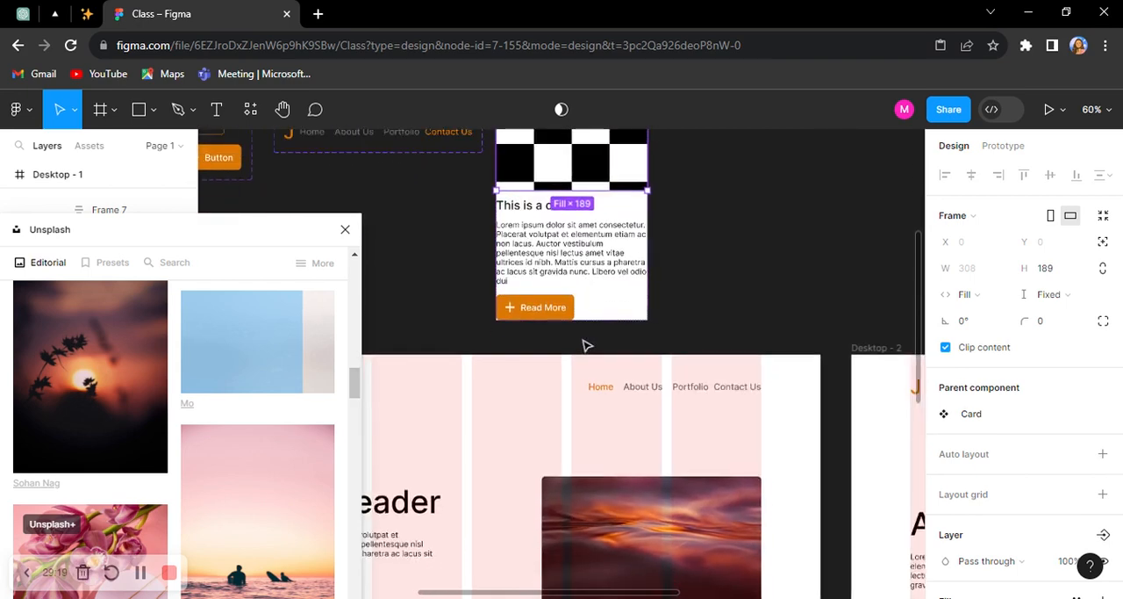
scroll(586, 346, "down", 3, "ctrl")
scroll(587, 345, "down", 3, "ctrl")
scroll(586, 344, "down", 3)
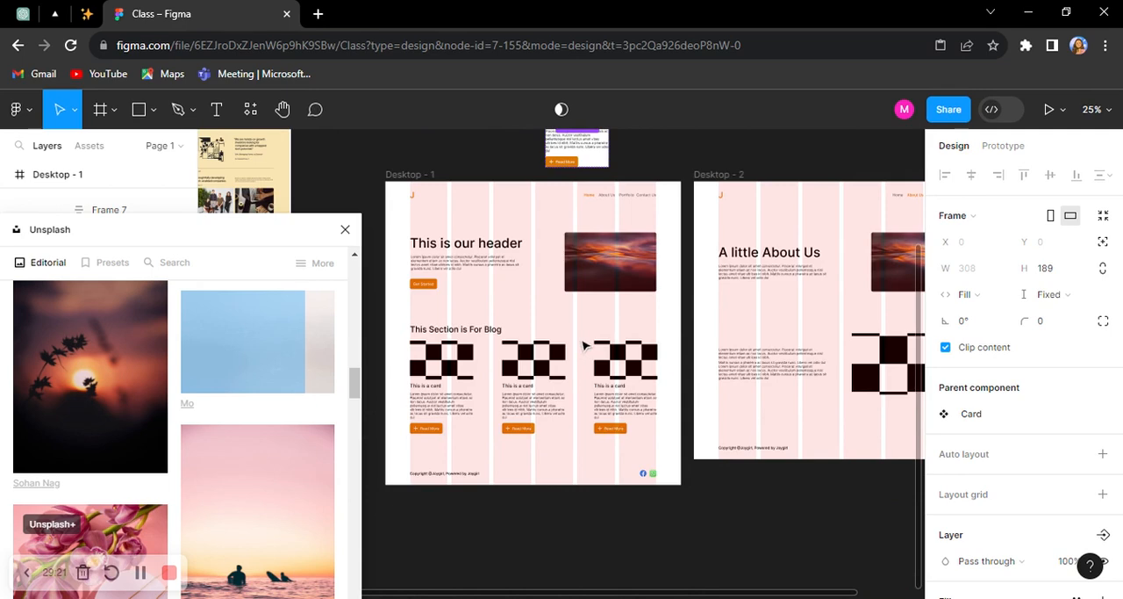
scroll(456, 347, "down", 2, "ctrl")
scroll(802, 302, "up", 1, "ctrl")
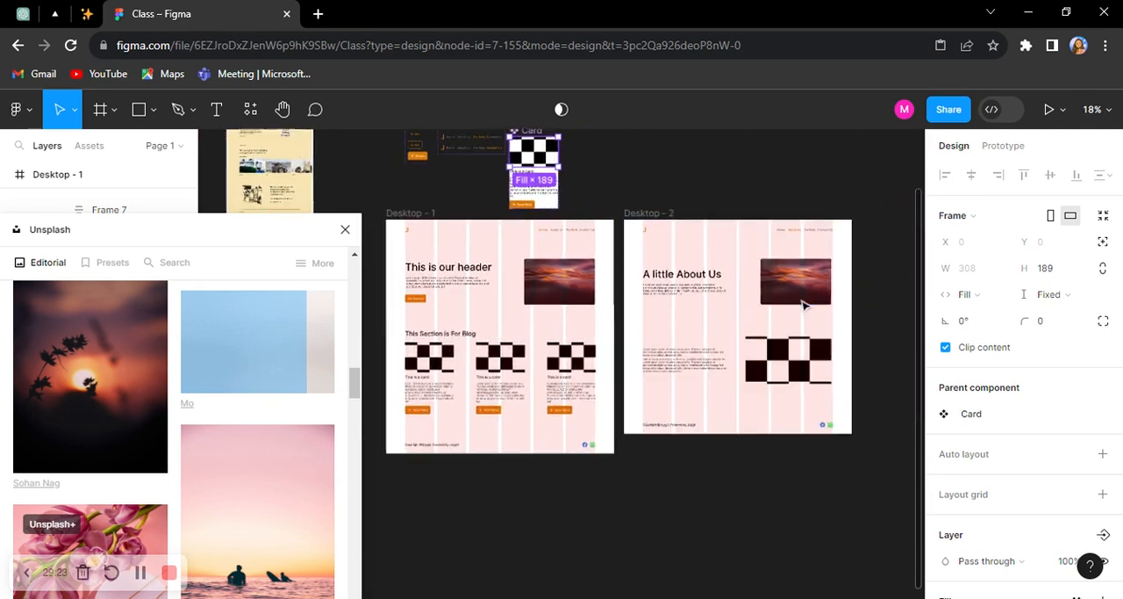
scroll(802, 302, "up", 1, "ctrl")
scroll(865, 278, "down", 3, "ctrl")
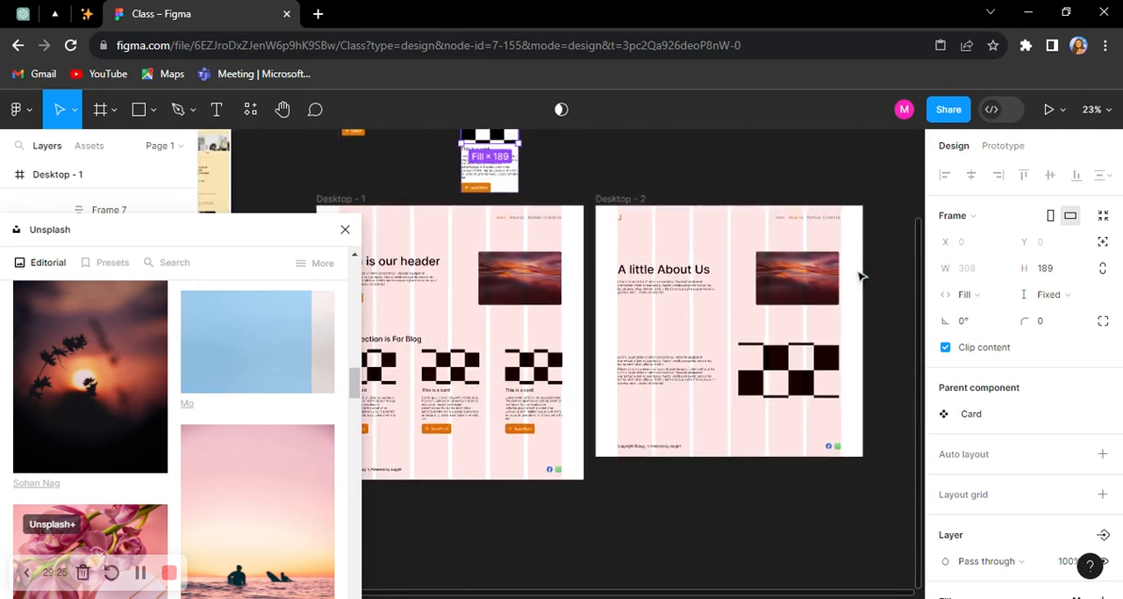
scroll(825, 279, "up", 1, "ctrl")
scroll(825, 278, "up", 1)
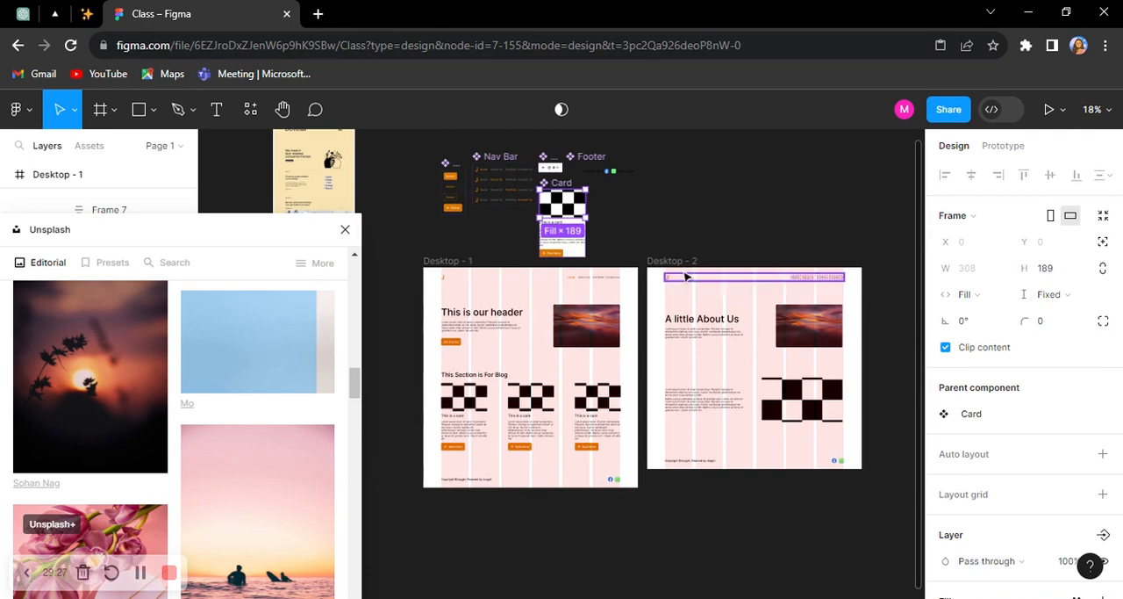
scroll(518, 158, "up", 4, "ctrl")
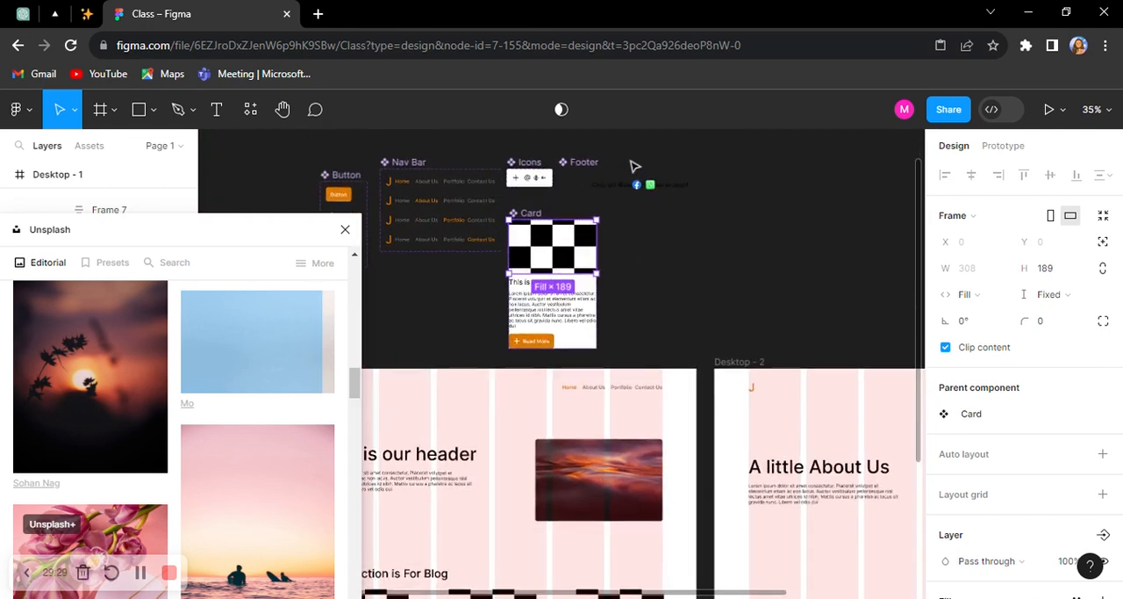
scroll(575, 167, "up", 2, "ctrl")
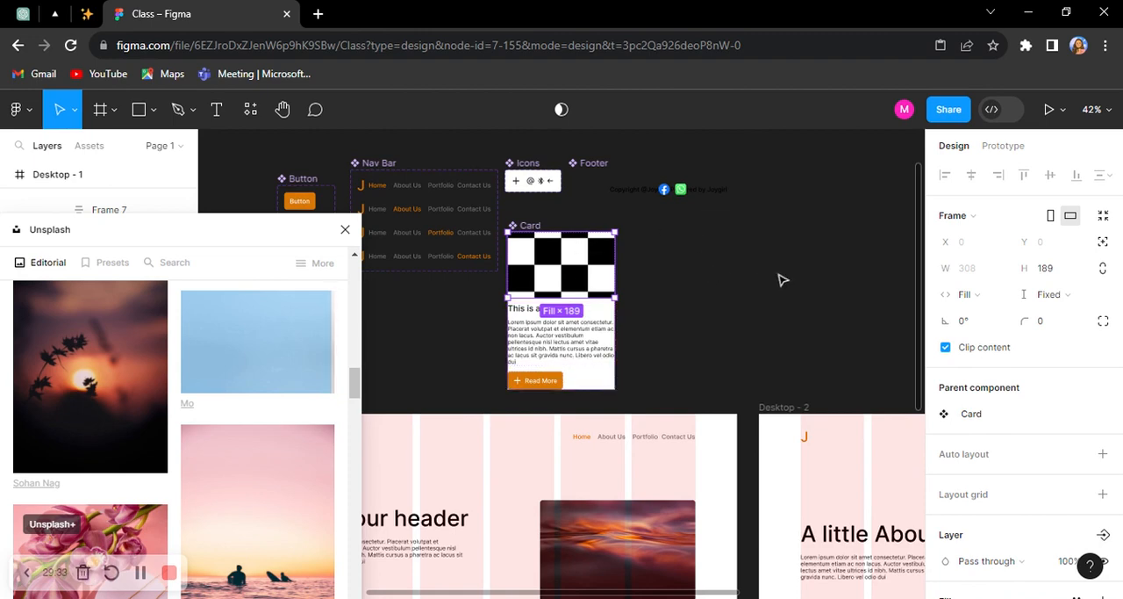
scroll(803, 276, "down", 2)
scroll(802, 277, "down", 1)
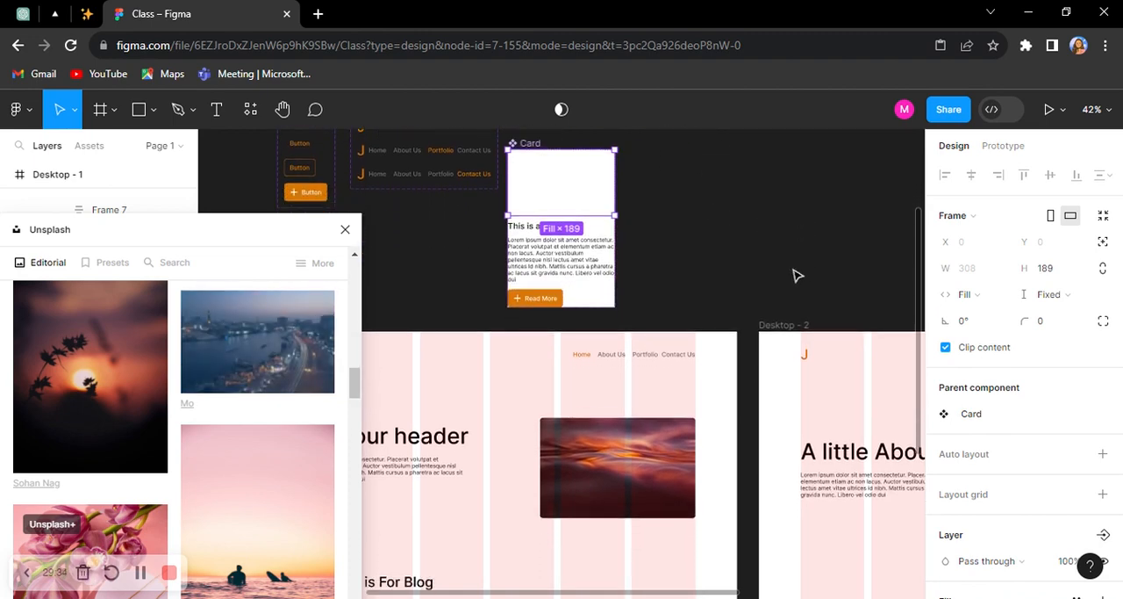
scroll(797, 276, "down", 10)
Step: Move the Unsplash window out of the way and examine the new photo in the blog cards and main Card component
left_click_drag(242, 246, 181, 499)
scroll(498, 386, "down", 3, "ctrl")
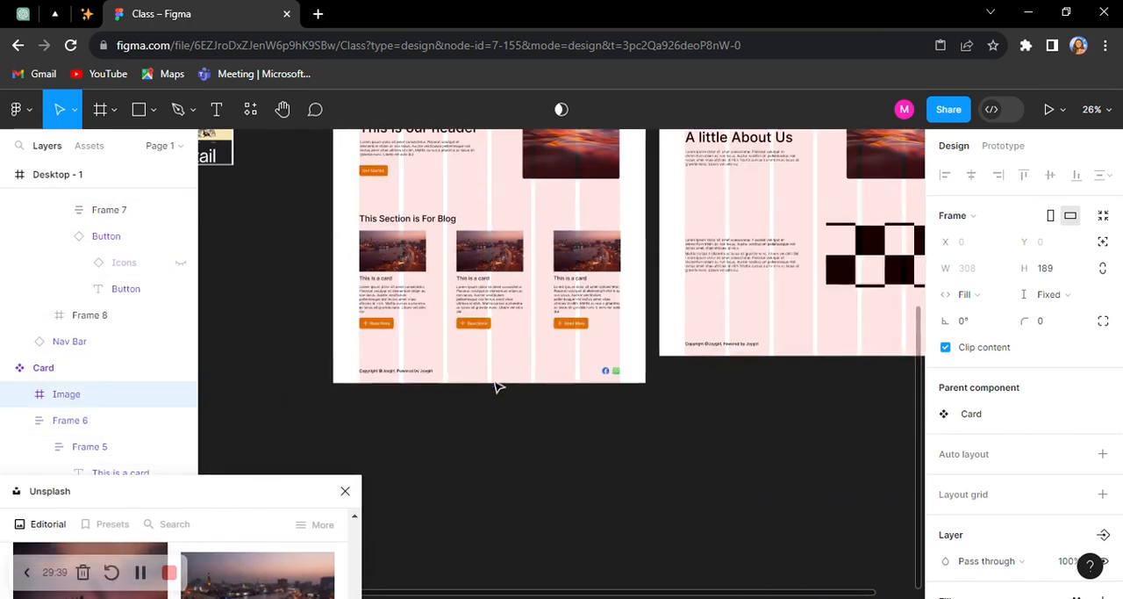
scroll(537, 256, "up", 3, "ctrl")
scroll(554, 266, "down", 4, "ctrl")
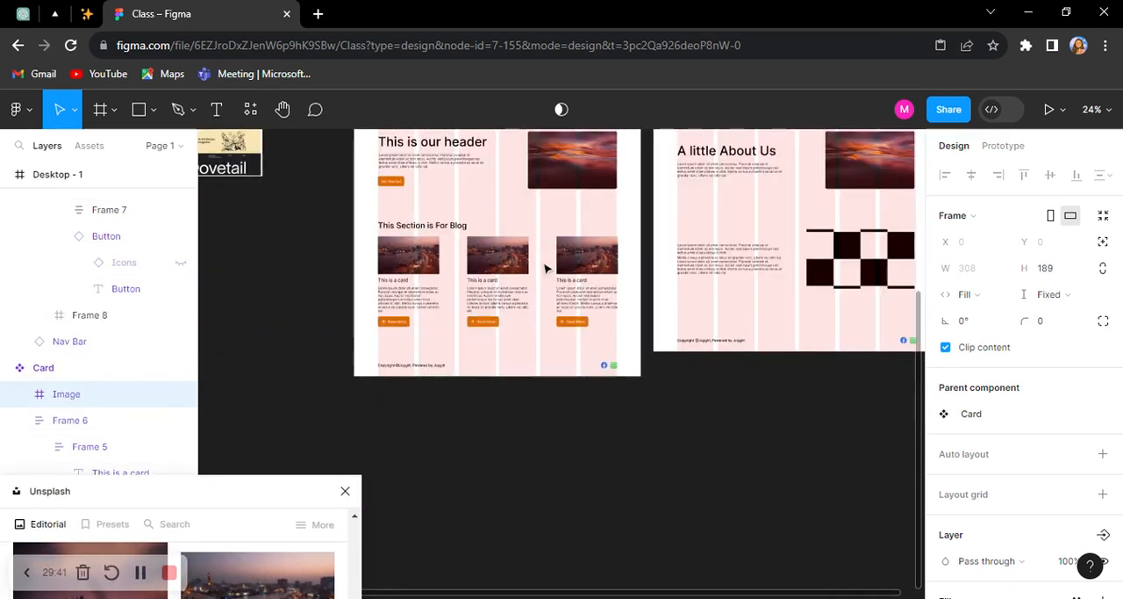
scroll(544, 169, "up", 8, "ctrl")
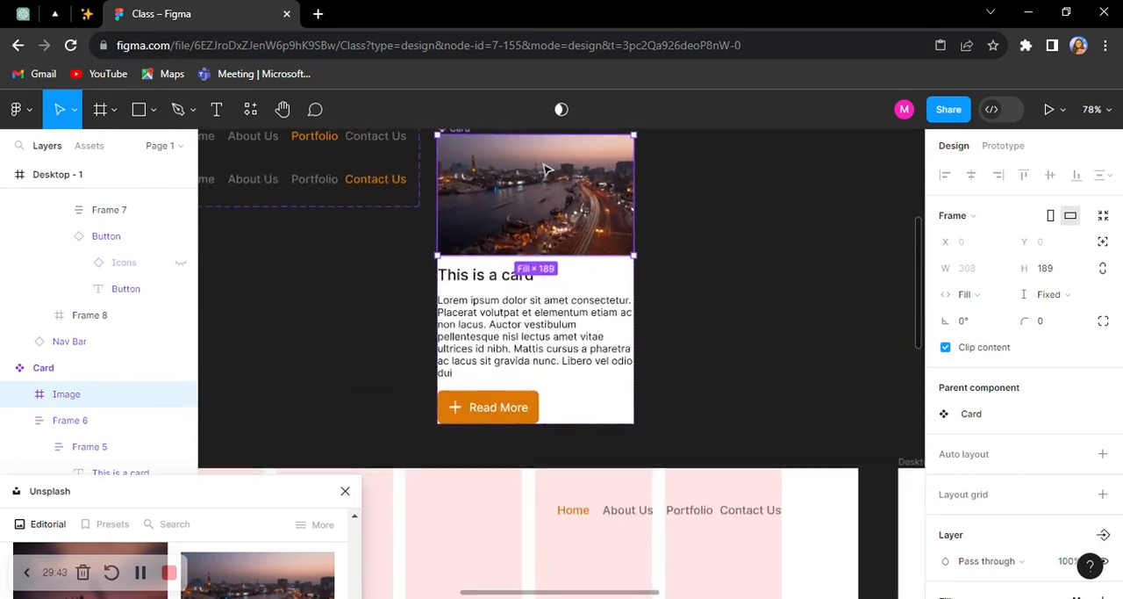
Step: Round only the two top corners of the main Card component's image, using individual corner radii of 8
left_click(733, 270)
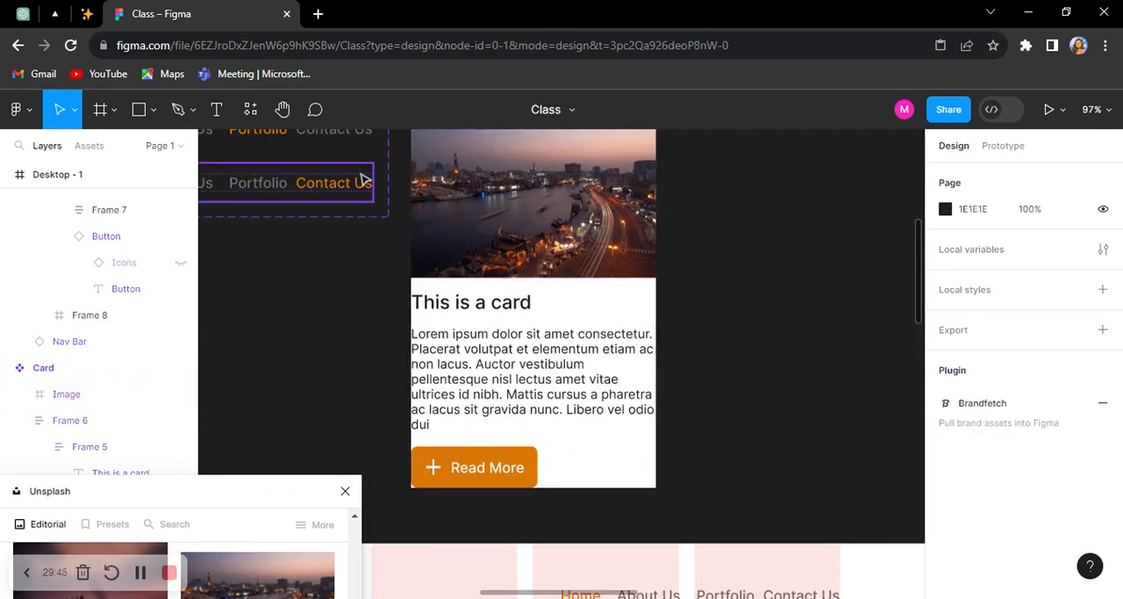
left_click(494, 195)
double_click(494, 195)
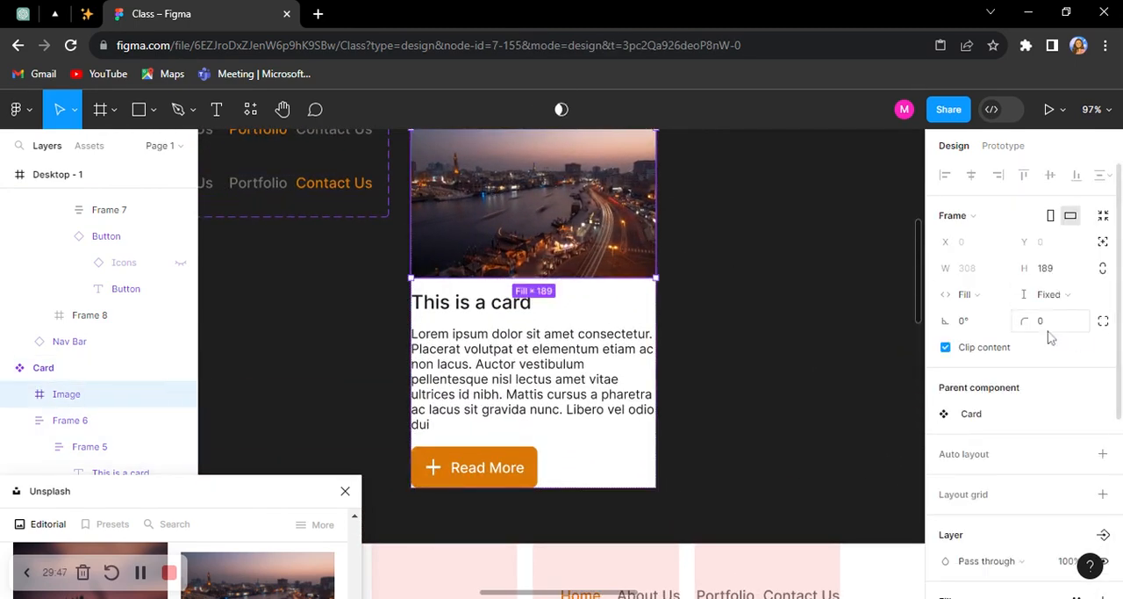
left_click(1105, 322)
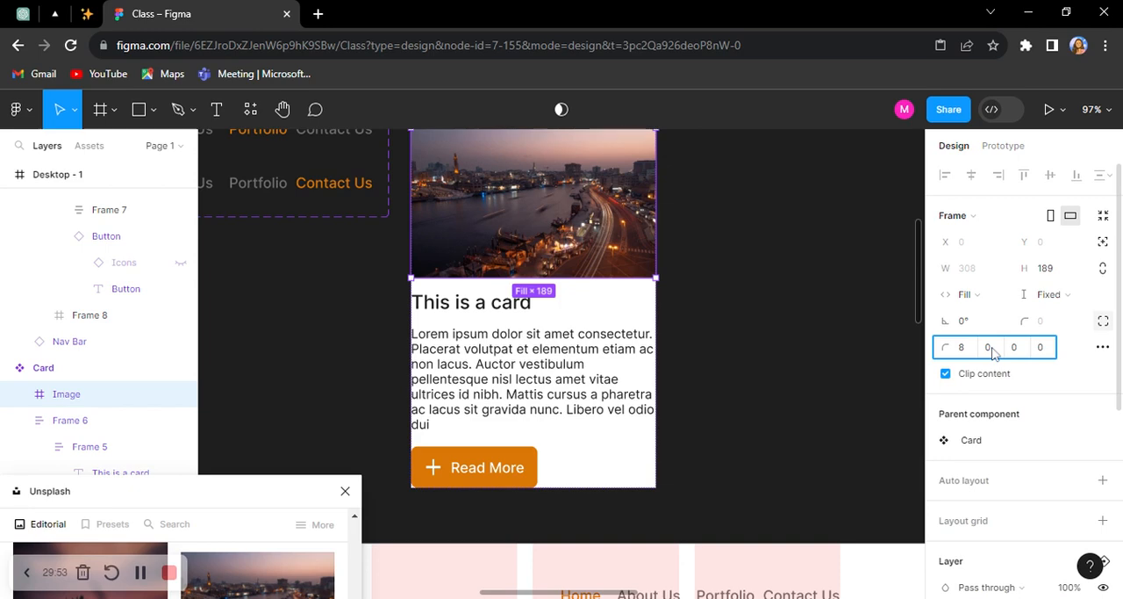
left_click(990, 348)
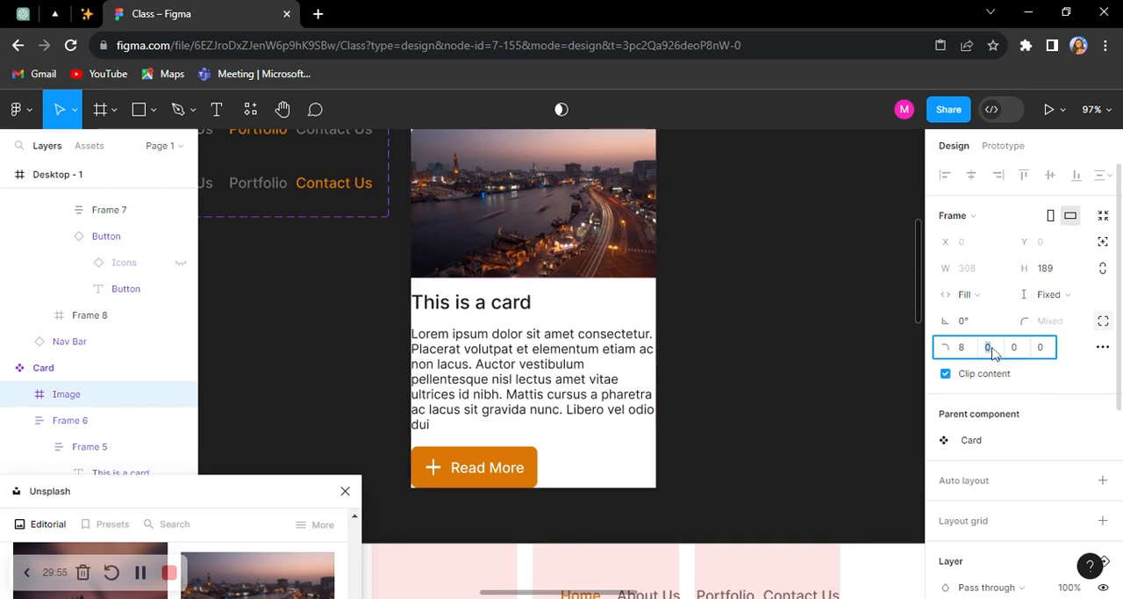
left_click(794, 332)
Step: Examine the image corners of the blog cards on Desktop - 1 up close
scroll(751, 314, "down", 3)
scroll(684, 264, "up", 4)
scroll(684, 264, "up", 1)
scroll(685, 264, "down", 7)
scroll(685, 264, "down", 6)
scroll(684, 265, "down", 4)
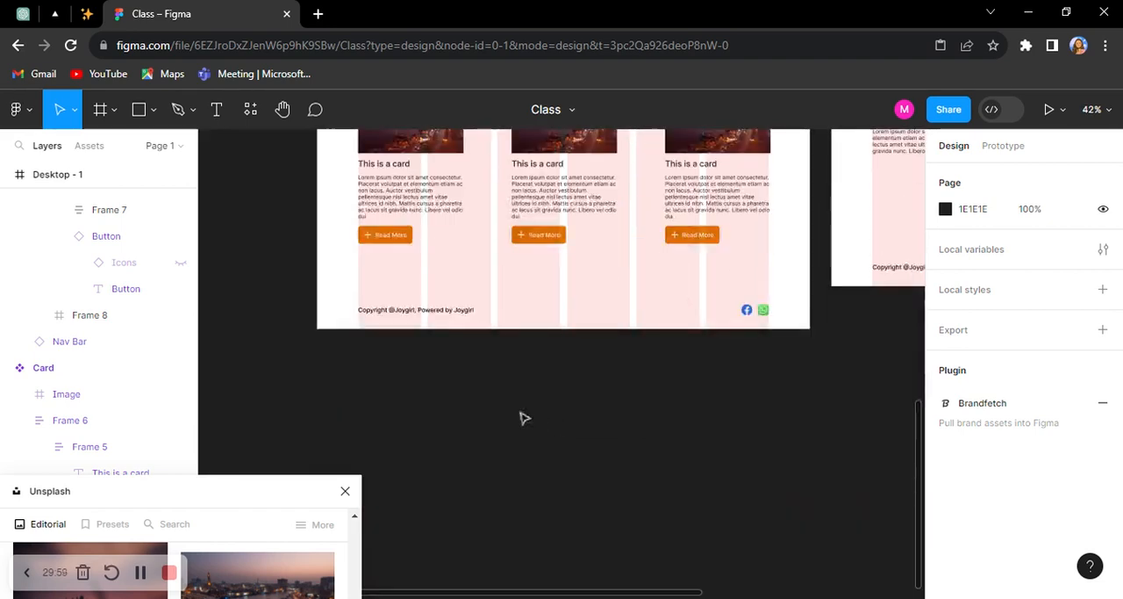
scroll(422, 204, "up", 3)
scroll(421, 204, "up", 3)
scroll(426, 205, "up", 4)
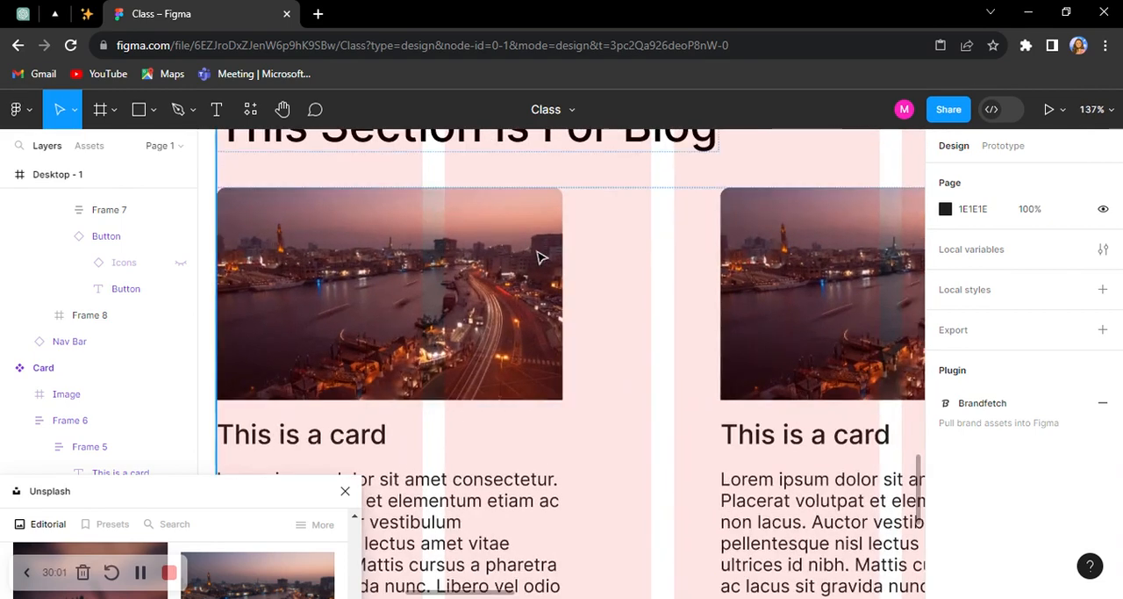
Step: Hide the layout grids on the desktop page frames
scroll(501, 294, "down", 4)
key("ctrl+shift+4")
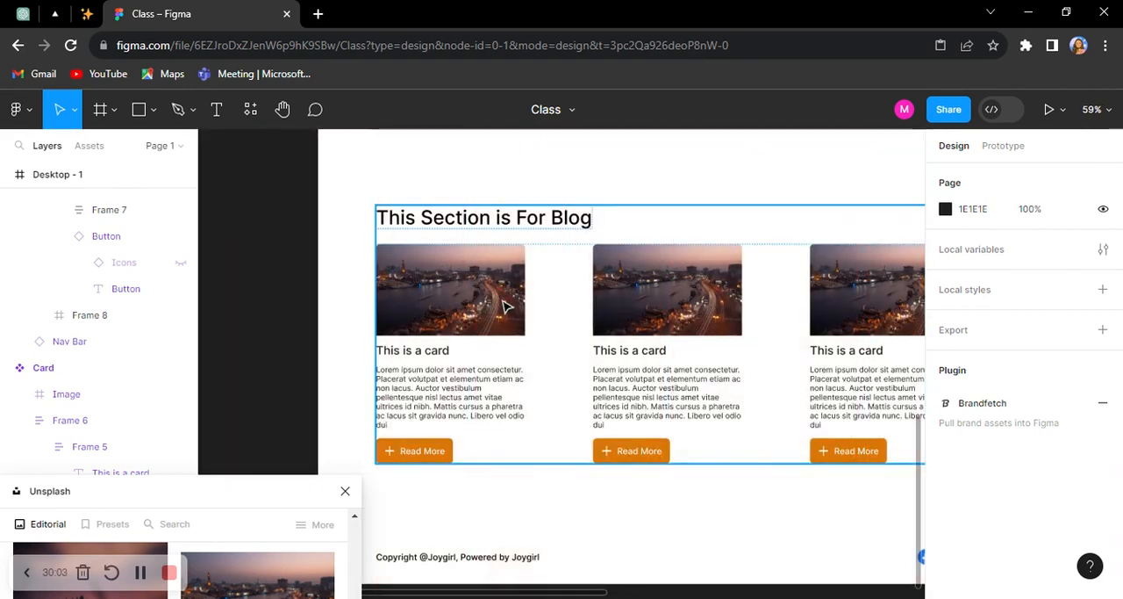
scroll(507, 306, "down", 3)
scroll(702, 294, "up", 3)
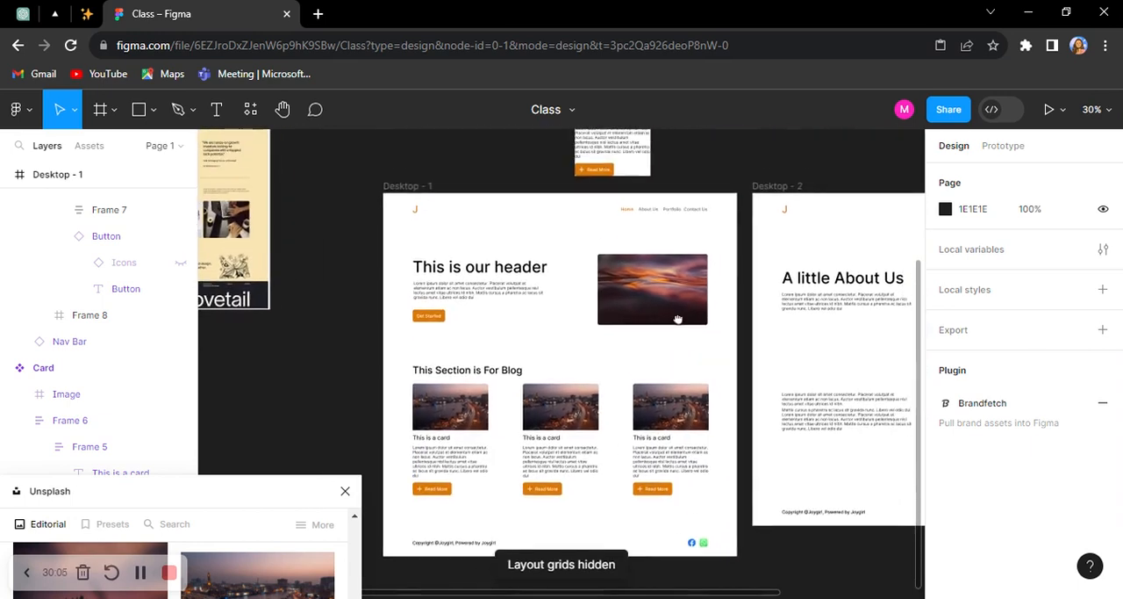
Step: Review the Desktop - 1 and Desktop - 2 page layouts side by side together with the components above them
scroll(676, 282, "up", 5)
scroll(667, 260, "down", 2)
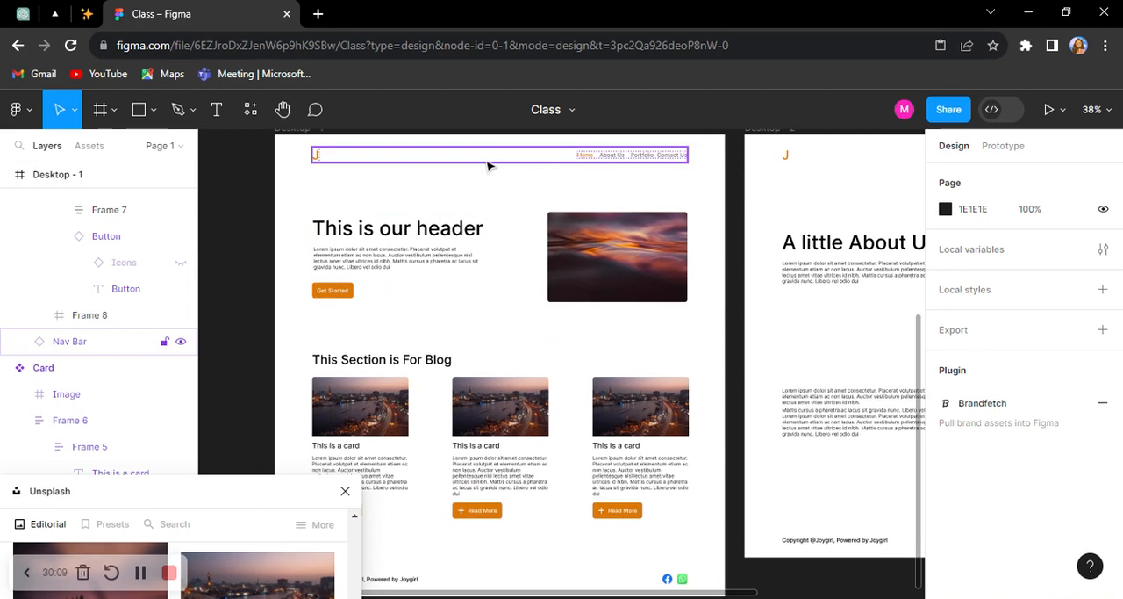
left_click_drag(737, 305, 470, 301)
left_click_drag(695, 304, 848, 309)
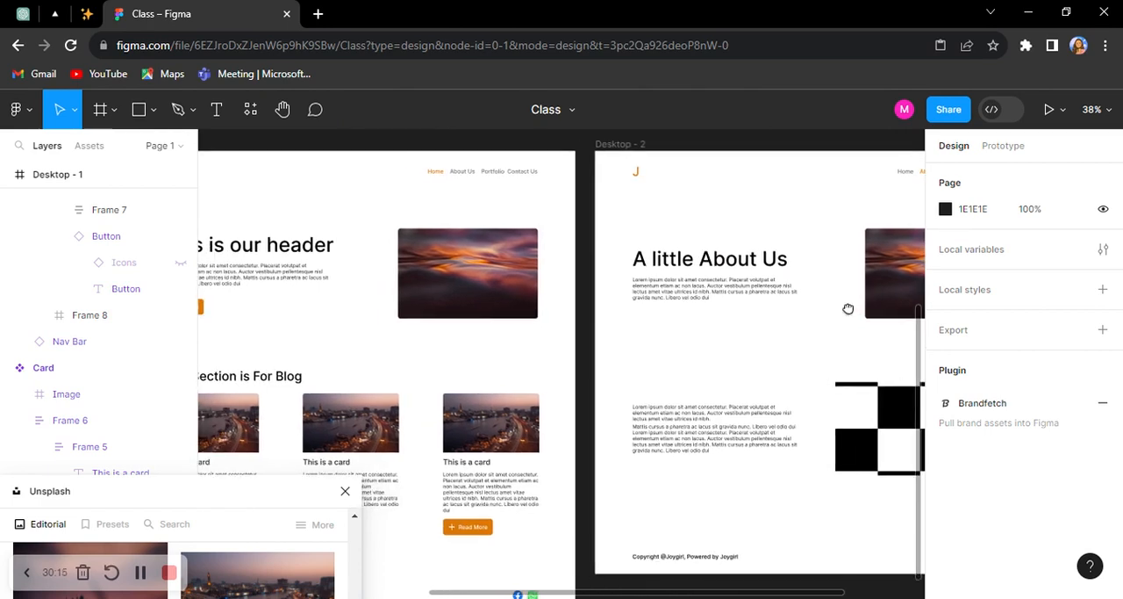
scroll(853, 314, "down", 3)
scroll(849, 383, "up", 1)
scroll(843, 383, "up", 1)
left_click_drag(823, 378, 729, 436)
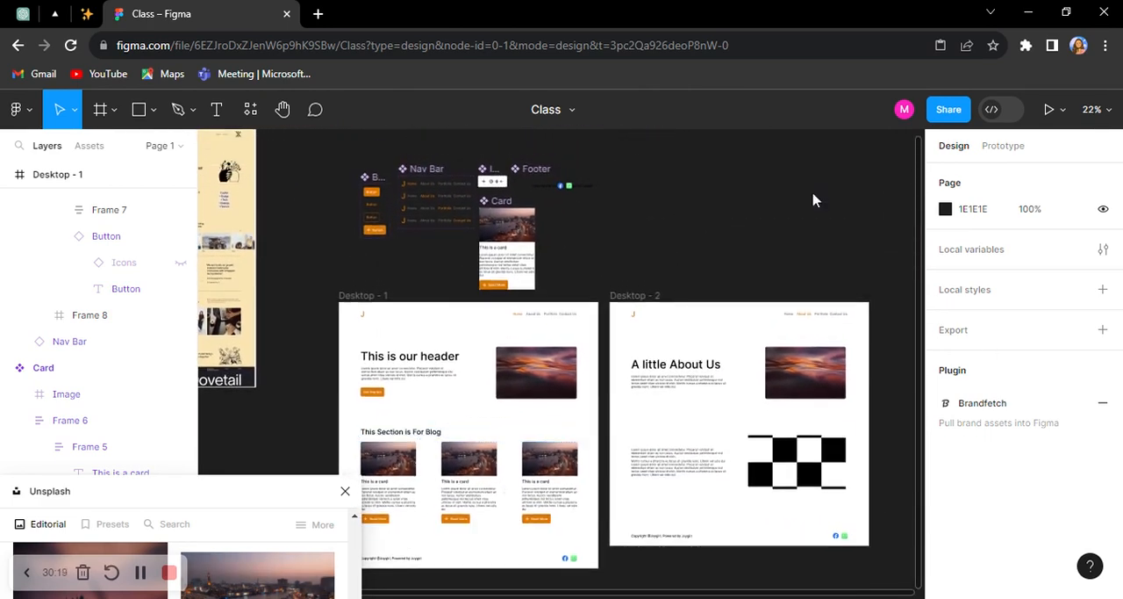